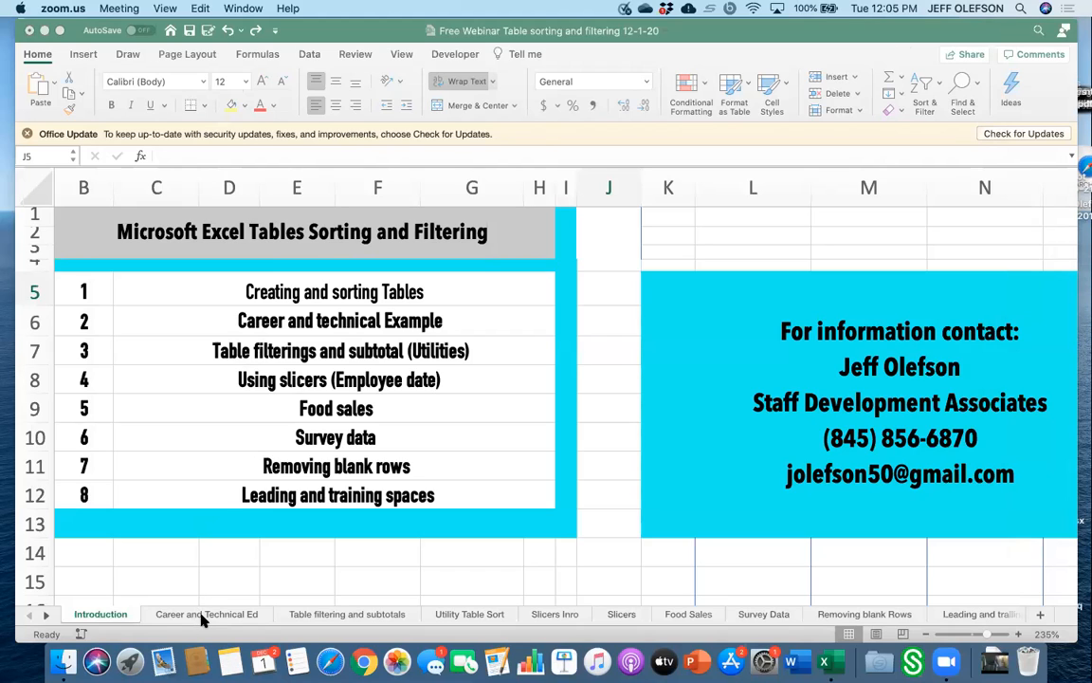
# Open the Career and Technical Ed worksheet and widen the Program column.
pyautogui.click(201, 615)
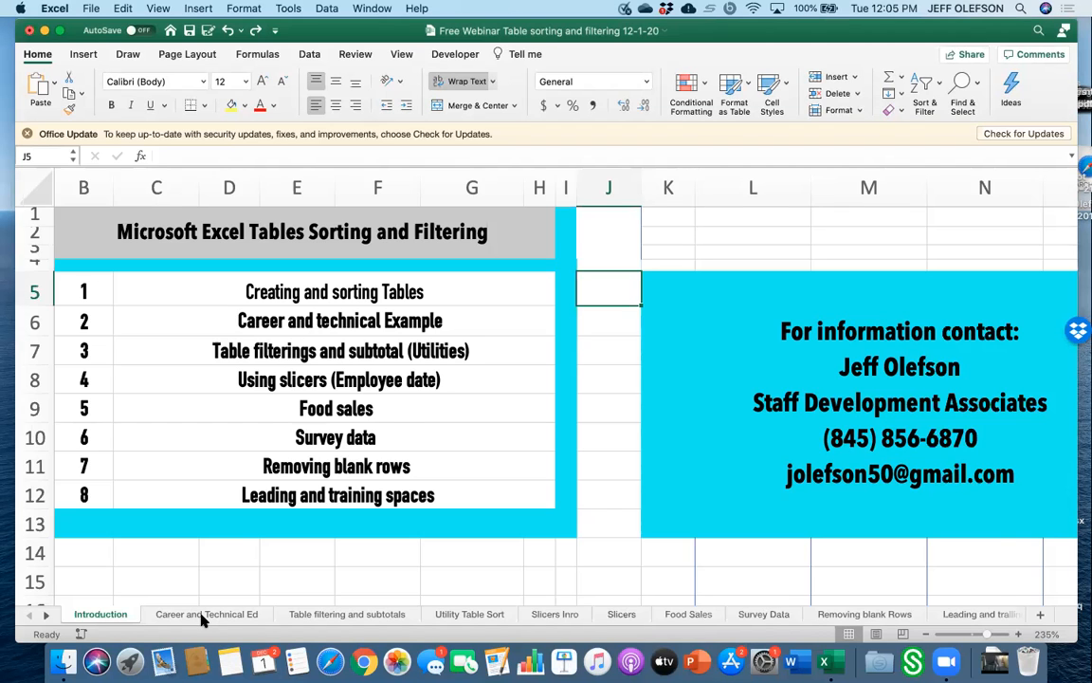
pyautogui.click(201, 615)
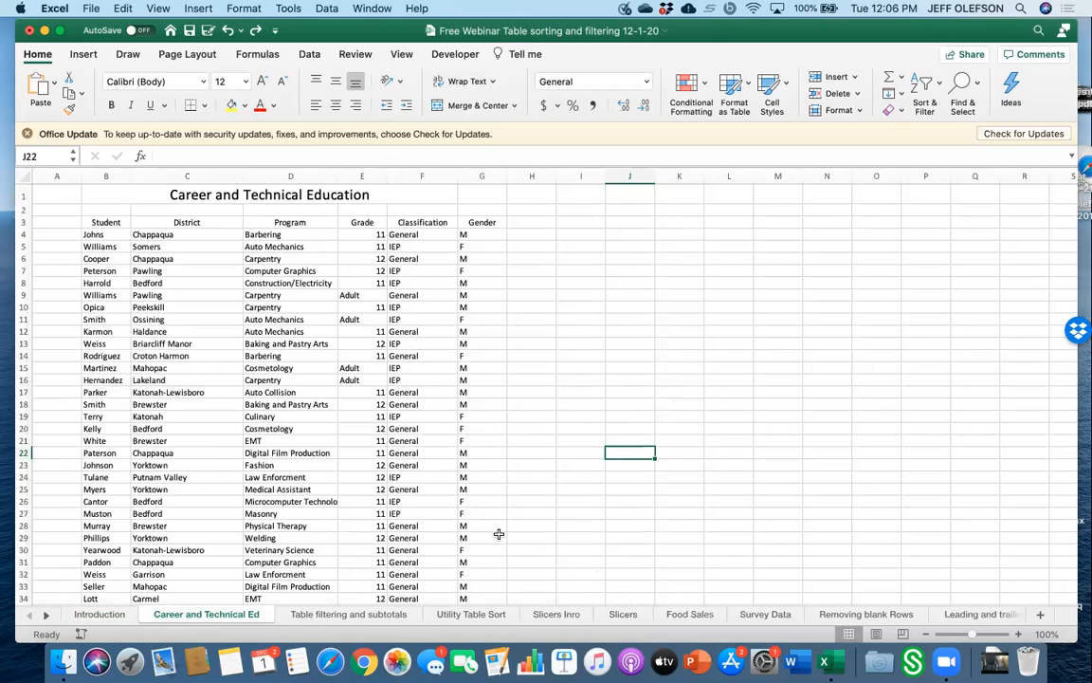
pyautogui.click(261, 429)
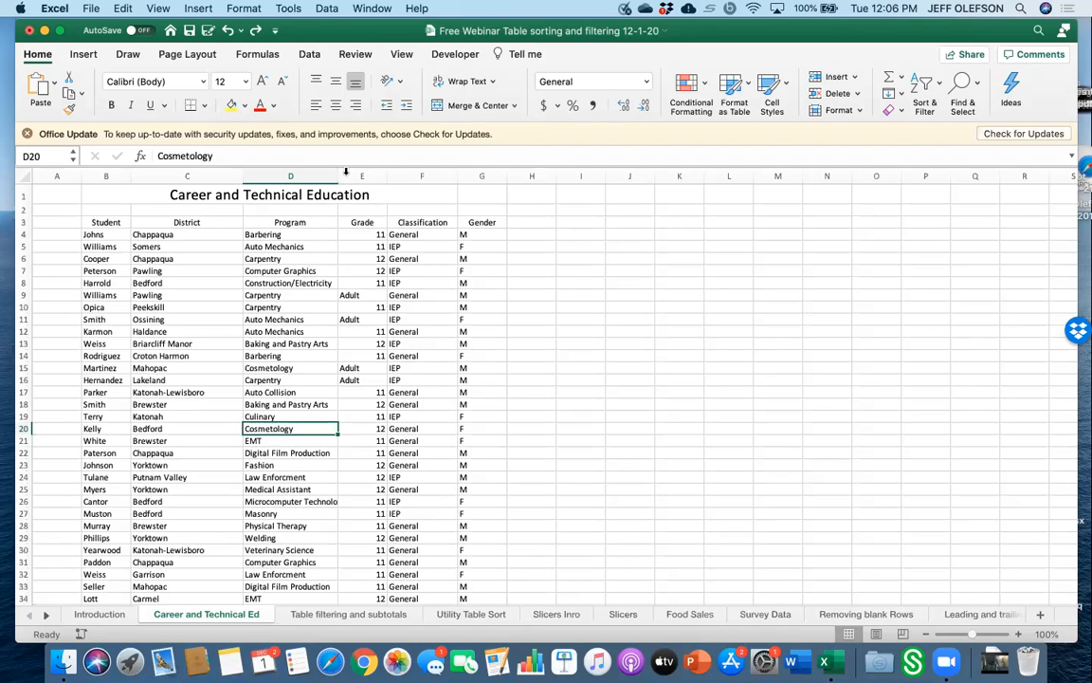
pyautogui.moveTo(337, 177); pyautogui.dragTo(424, 174)
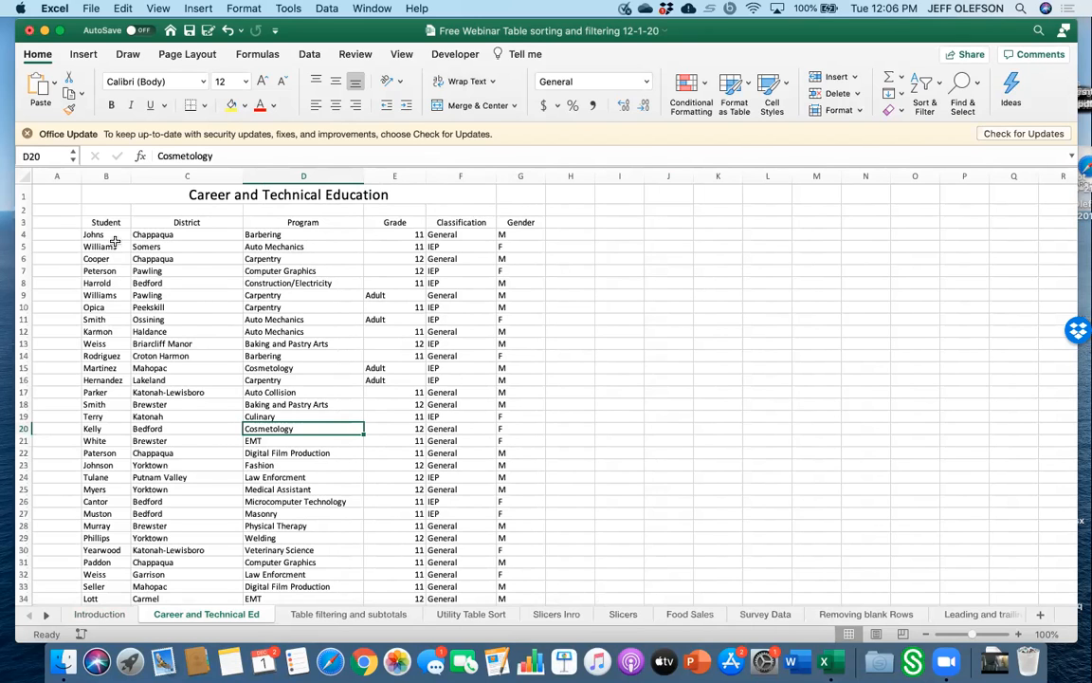
# Format the student data range B3:G60 as a table with headers.
pyautogui.scroll(-15, 181, 391)
pyautogui.scroll(12, 171, 390)
pyautogui.scroll(2, 172, 392)
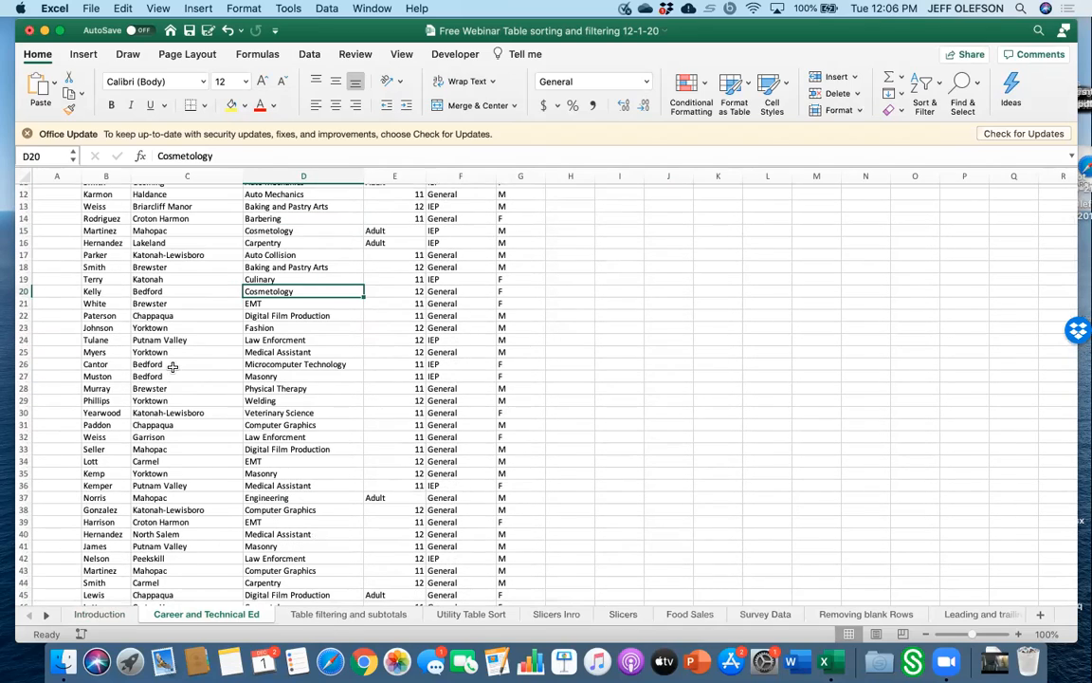
pyautogui.click(155, 291)
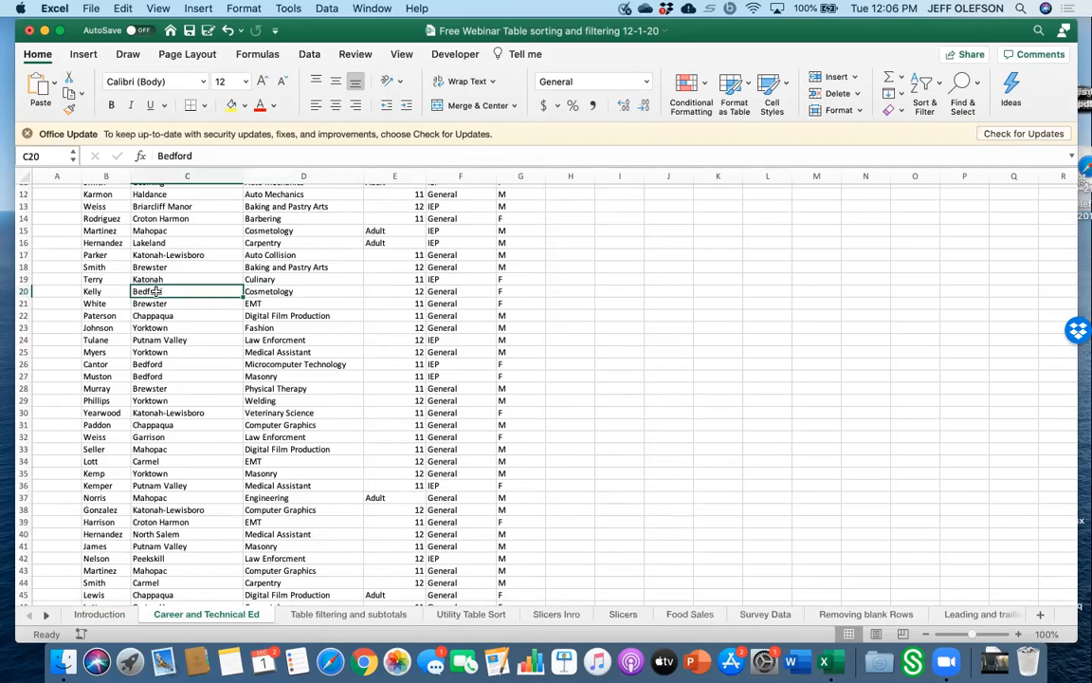
pyautogui.scroll(5, 131, 231)
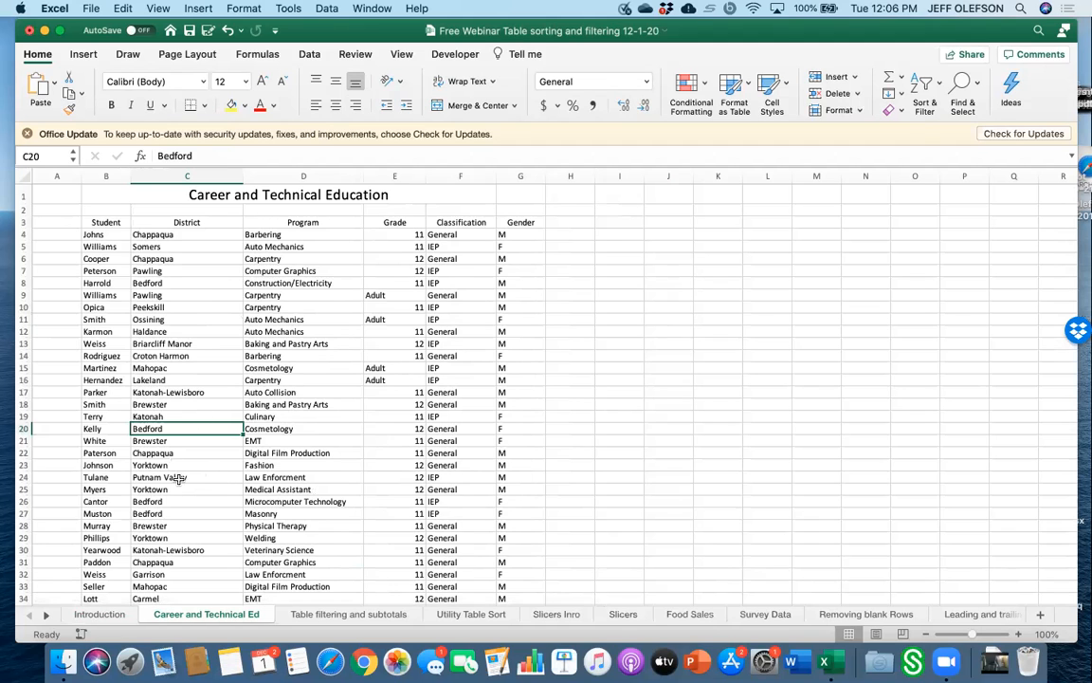
pyautogui.scroll(-4, 178, 483)
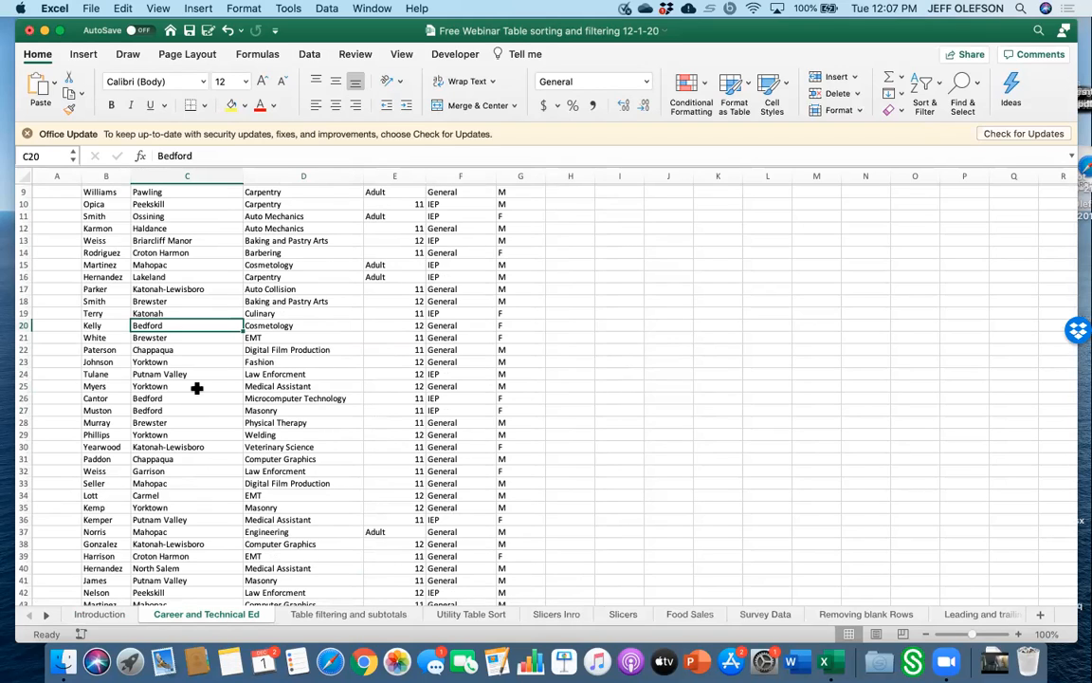
pyautogui.click(84, 54)
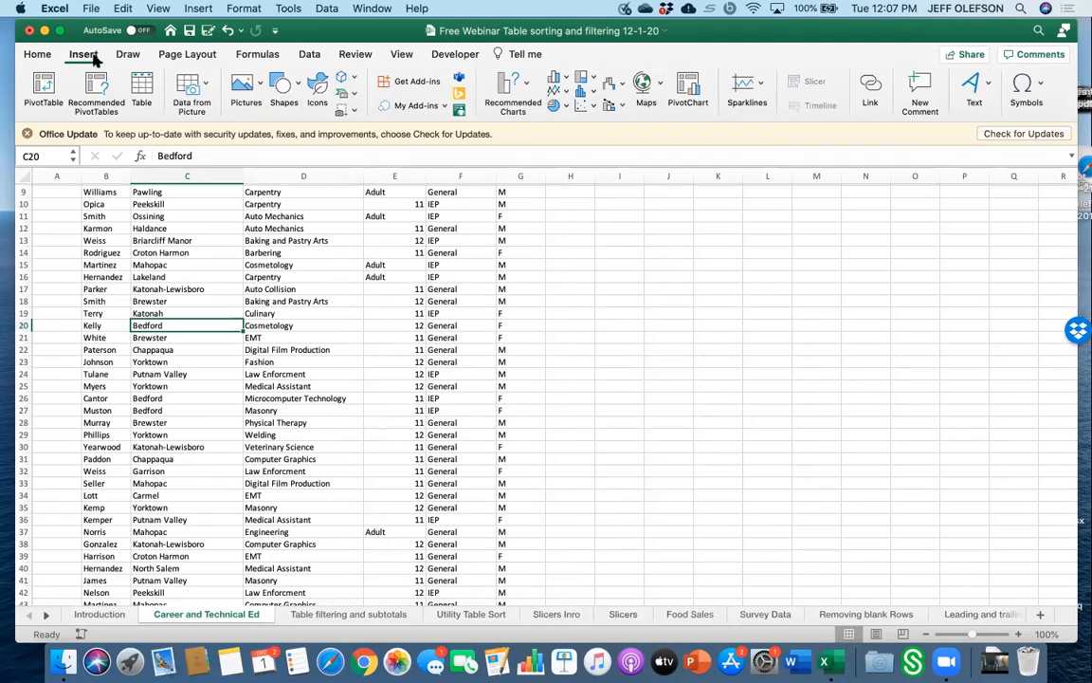
pyautogui.click(142, 87)
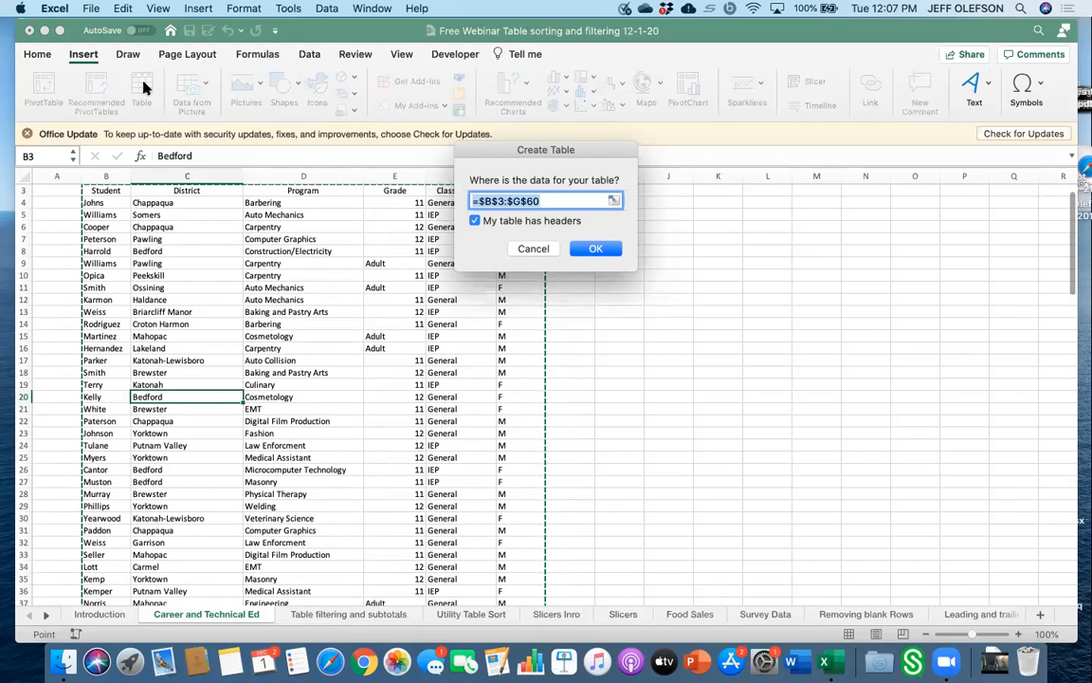
pyautogui.click(598, 248)
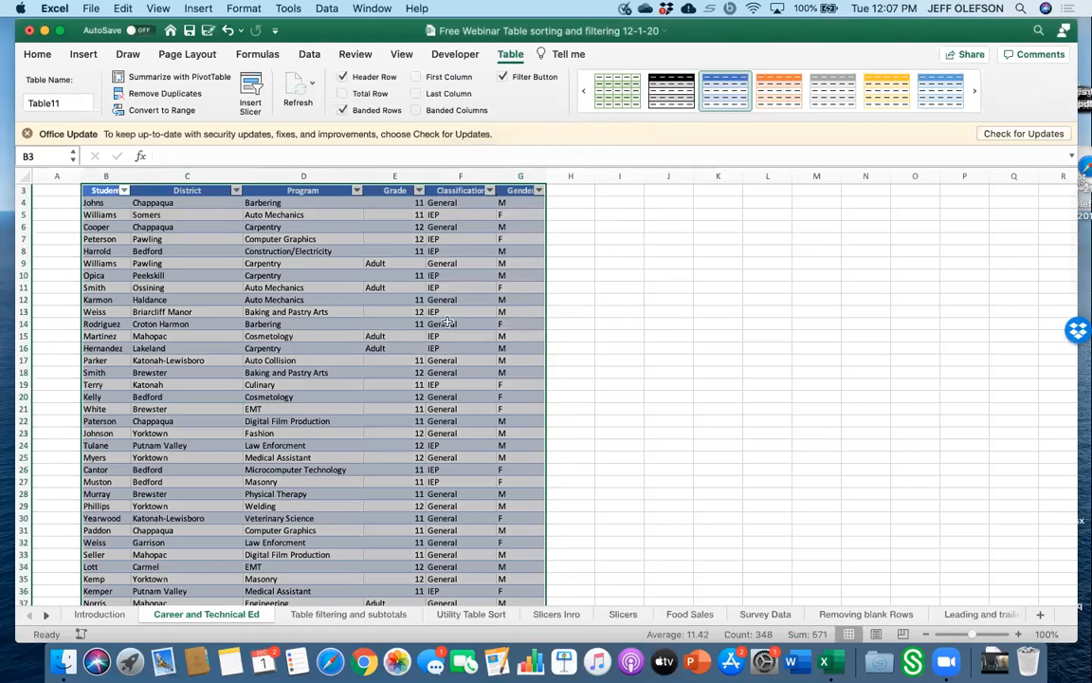
# Widen the Gender, Classification and Grade columns of the table.
pyautogui.click(567, 322)
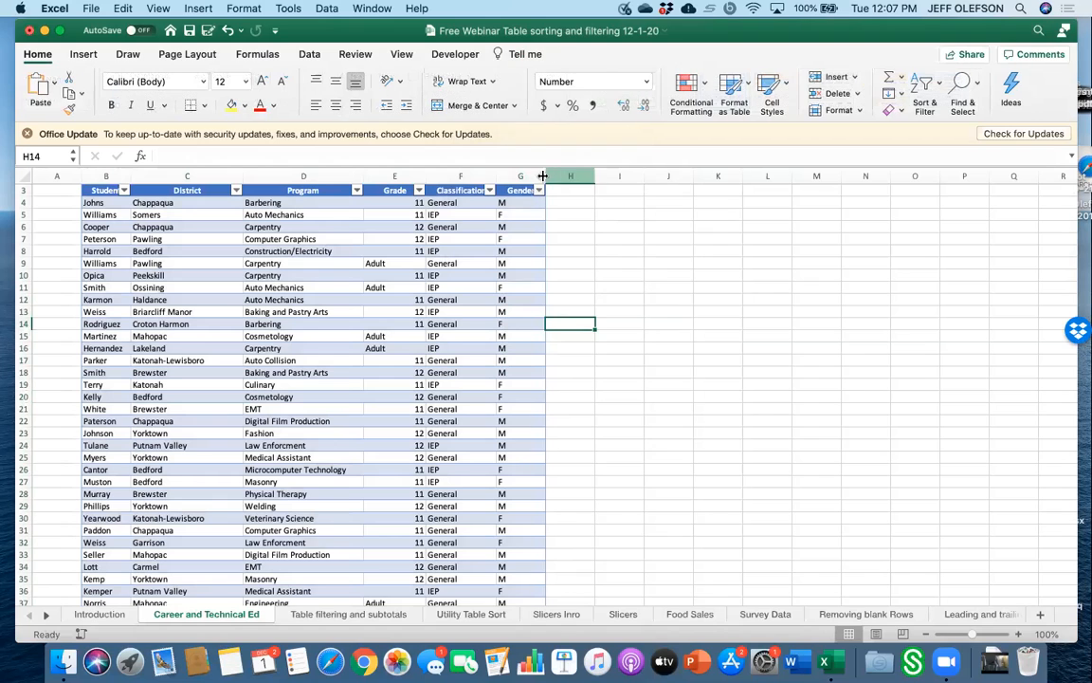
pyautogui.moveTo(545, 176); pyautogui.dragTo(567, 177)
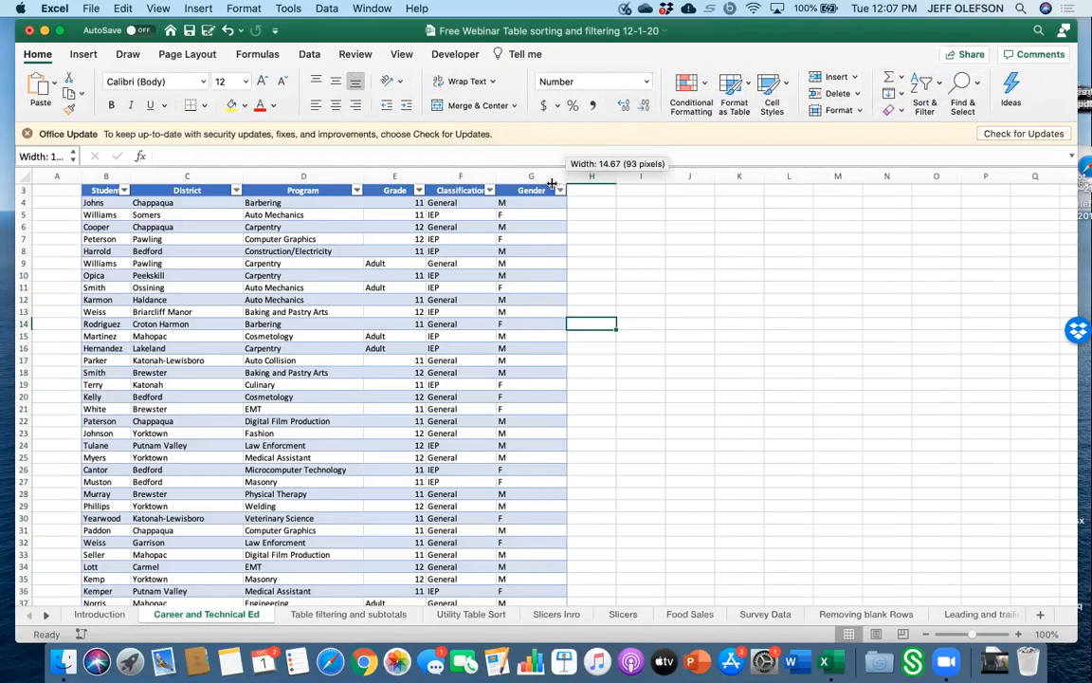
pyautogui.moveTo(497, 177); pyautogui.dragTo(506, 177)
pyautogui.moveTo(424, 176); pyautogui.dragTo(429, 177)
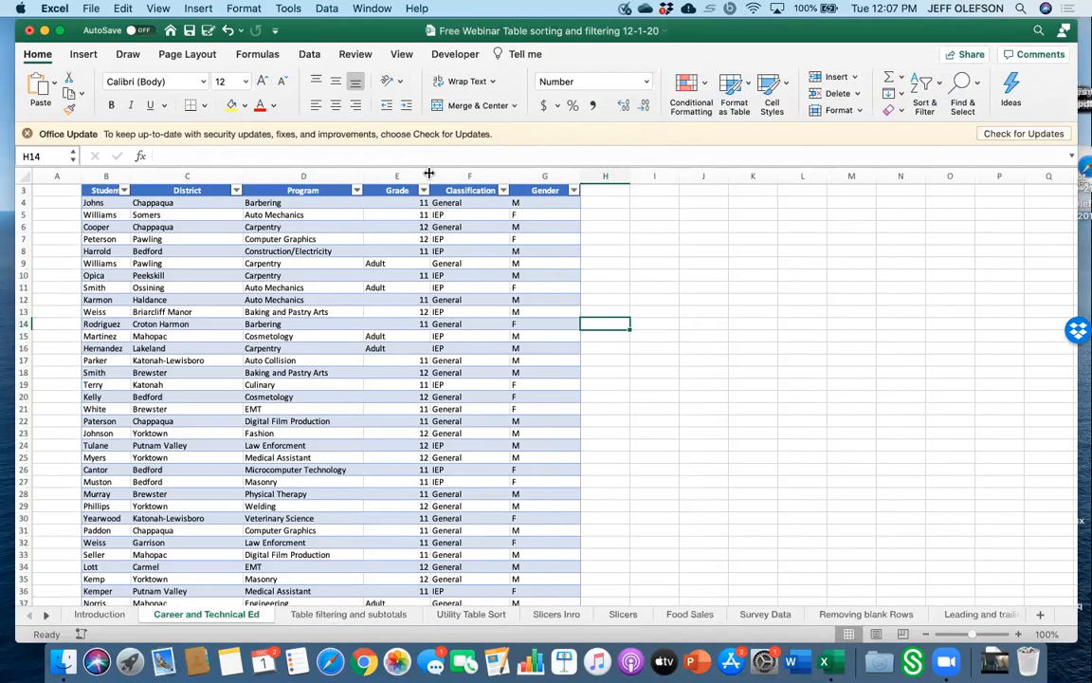
# Try several table styles and finally apply the plain, uncoloured table style.
pyautogui.click(317, 287)
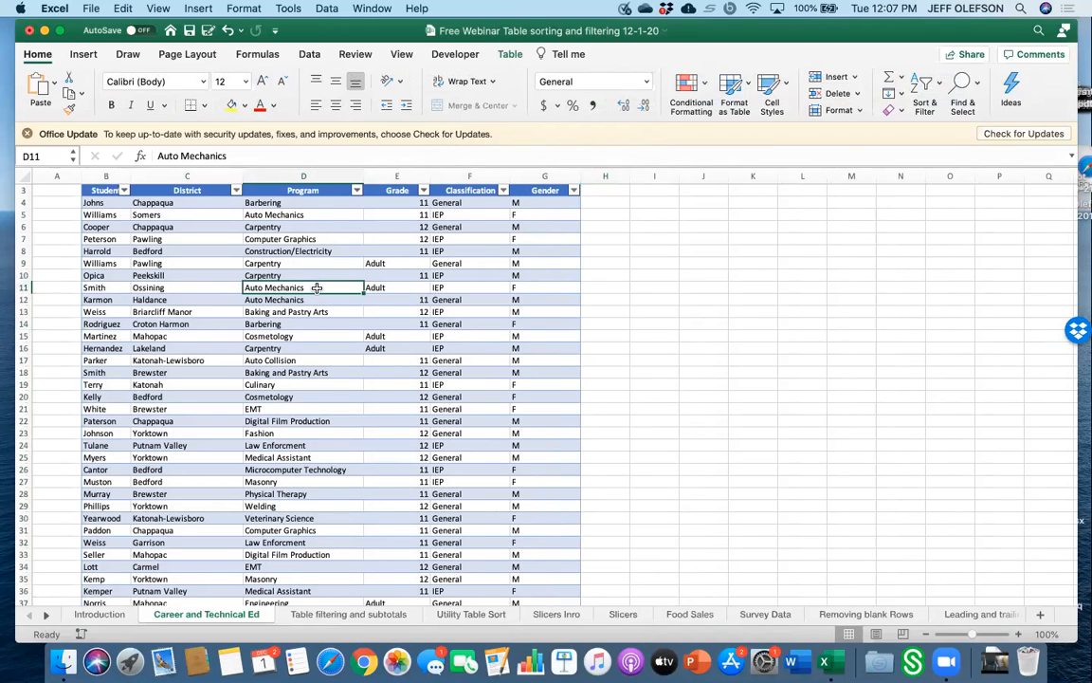
pyautogui.click(511, 57)
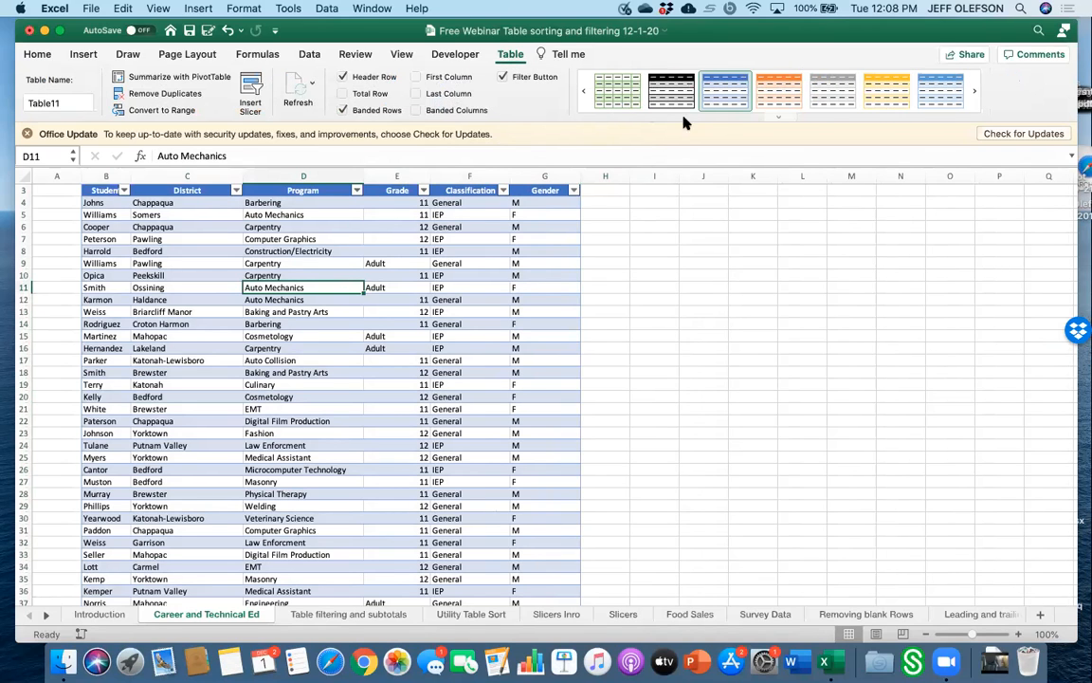
pyautogui.click(770, 103)
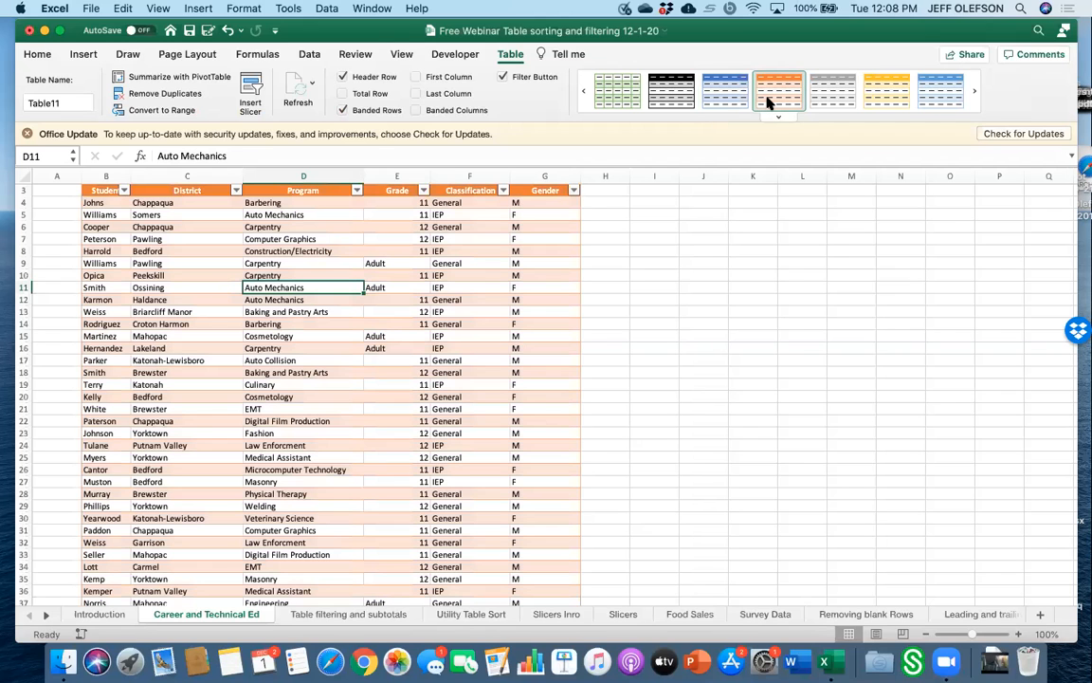
pyautogui.click(671, 97)
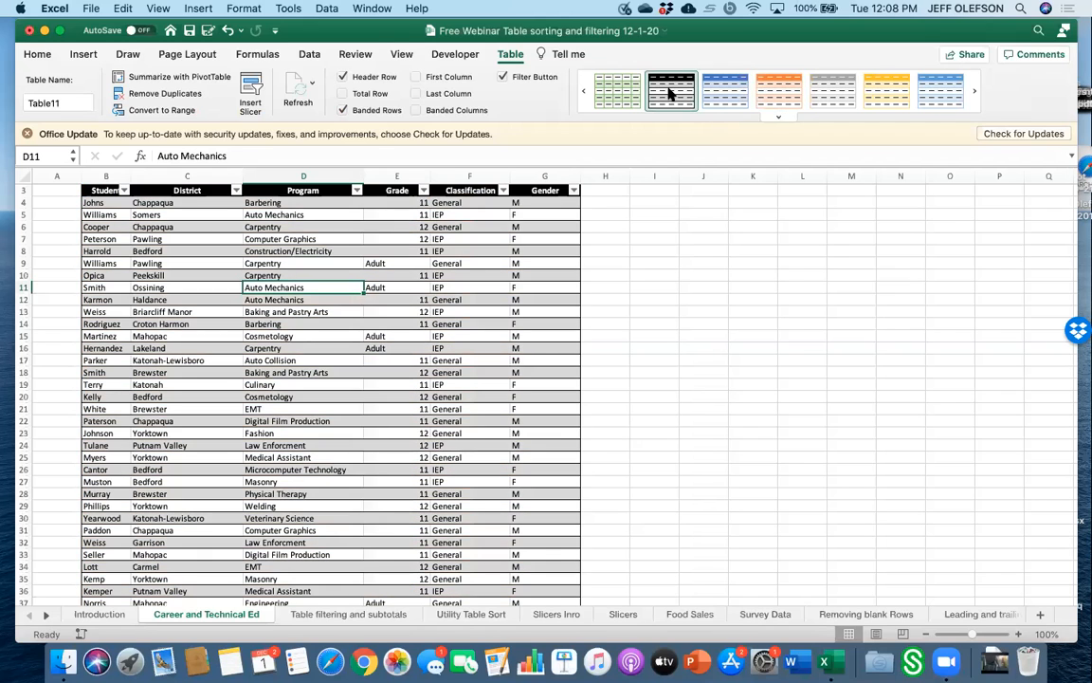
pyautogui.click(822, 104)
pyautogui.click(885, 99)
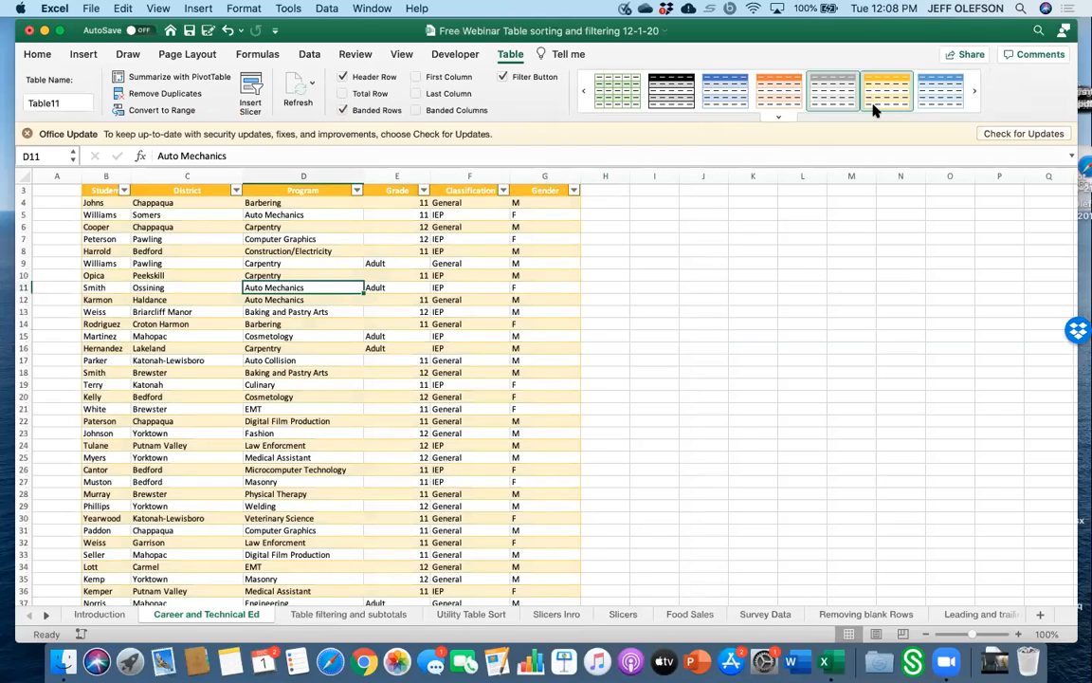
pyautogui.click(938, 110)
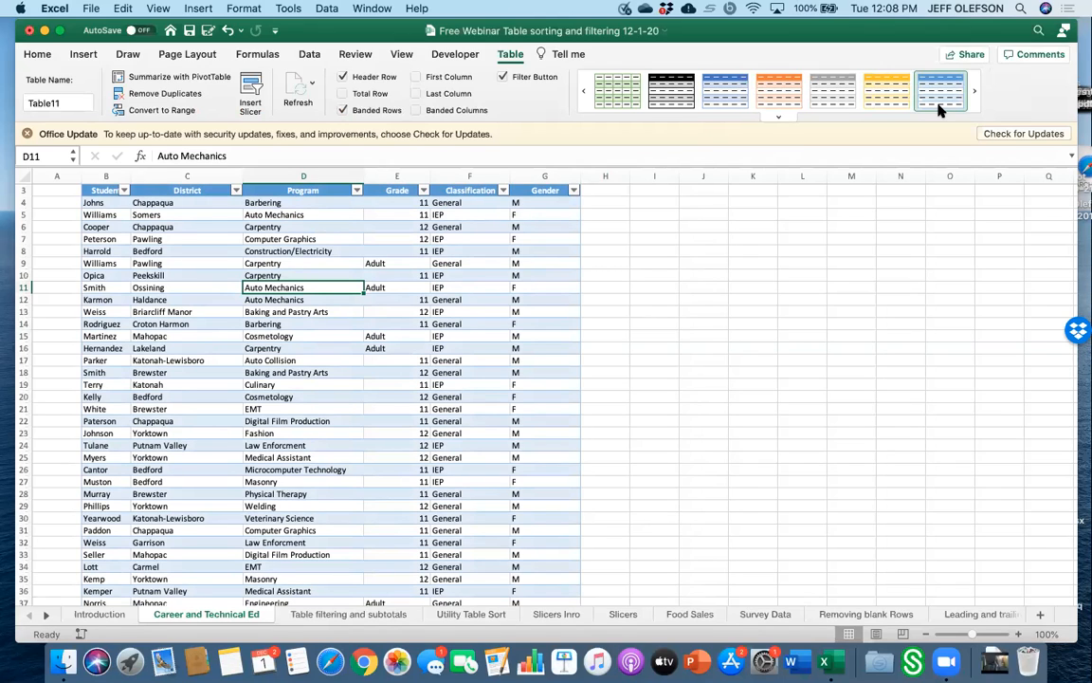
pyautogui.click(585, 92)
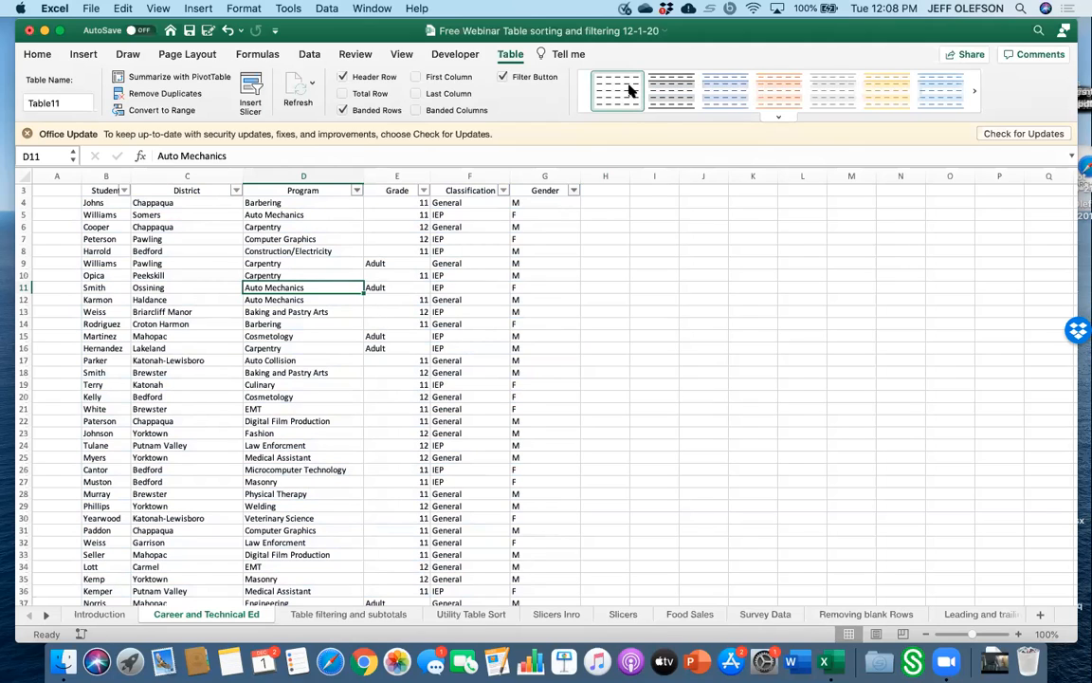
pyautogui.click(629, 90)
# Convert the table back to a normal cell range.
pyautogui.click(170, 111)
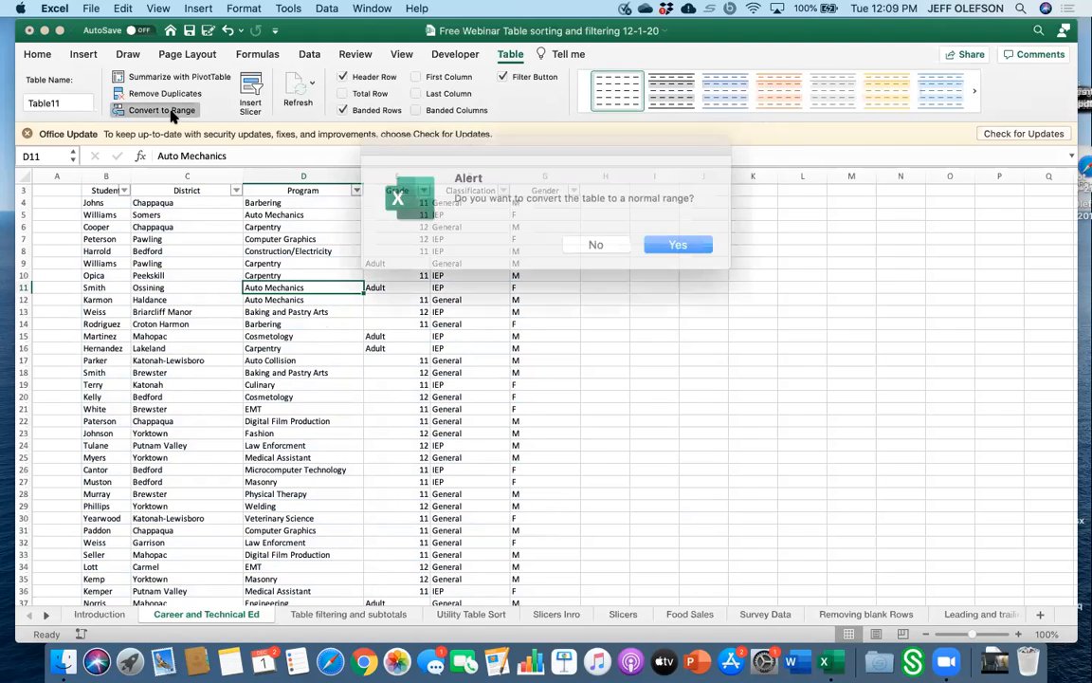
pyautogui.click(658, 243)
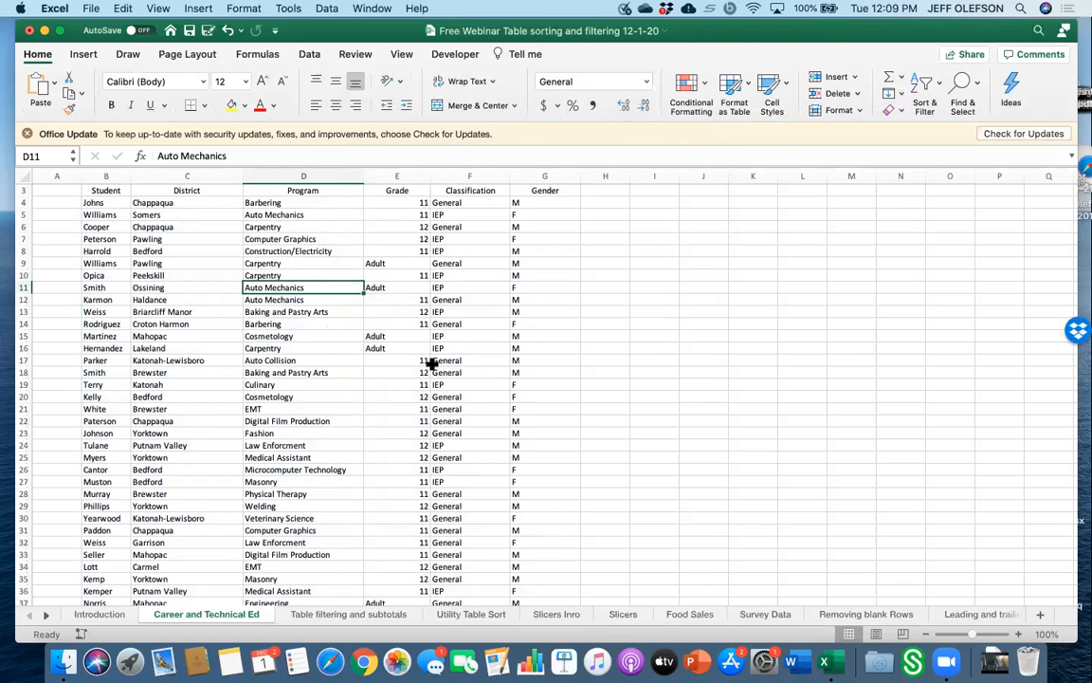
# Select B3:G60 again and format it as a table with headers.
pyautogui.scroll(2, 417, 368)
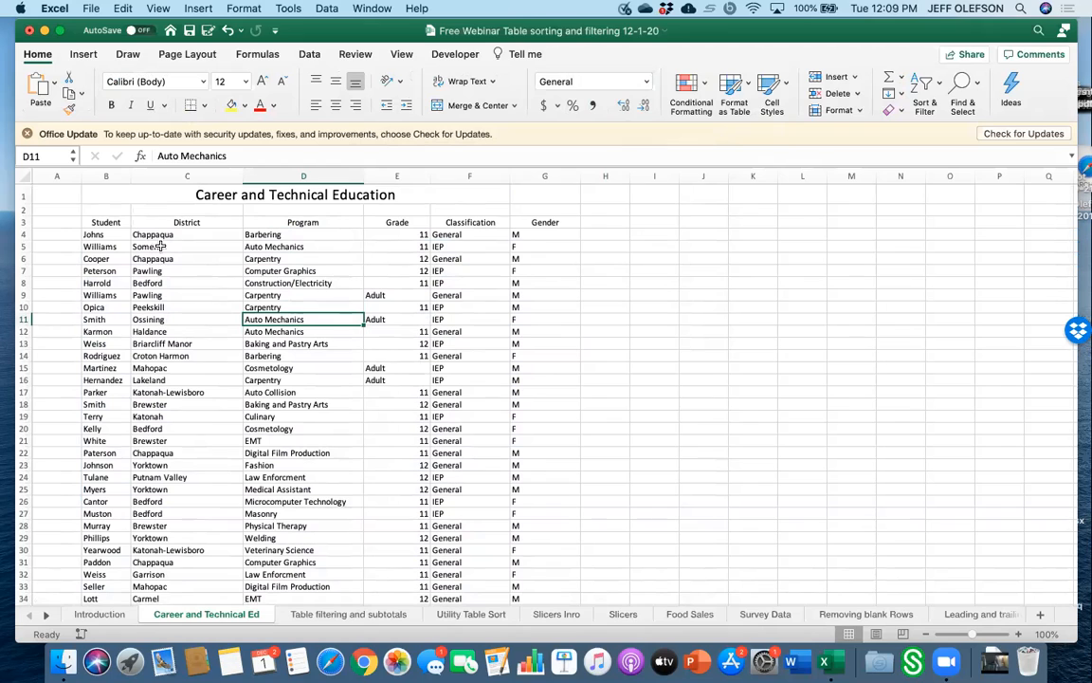
pyautogui.moveTo(111, 223); pyautogui.dragTo(546, 392)
pyautogui.moveTo(532, 542)
pyautogui.mouseDown()
pyautogui.moveTo(517, 616)
pyautogui.moveTo(530, 552)
pyautogui.mouseUp()
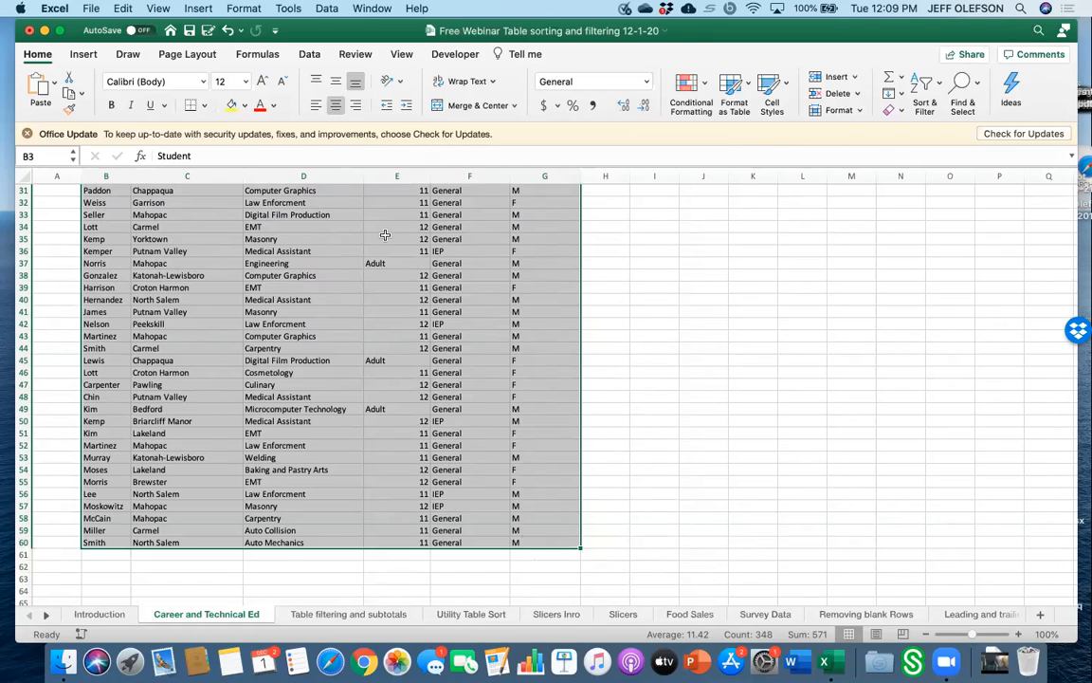
pyautogui.click(86, 54)
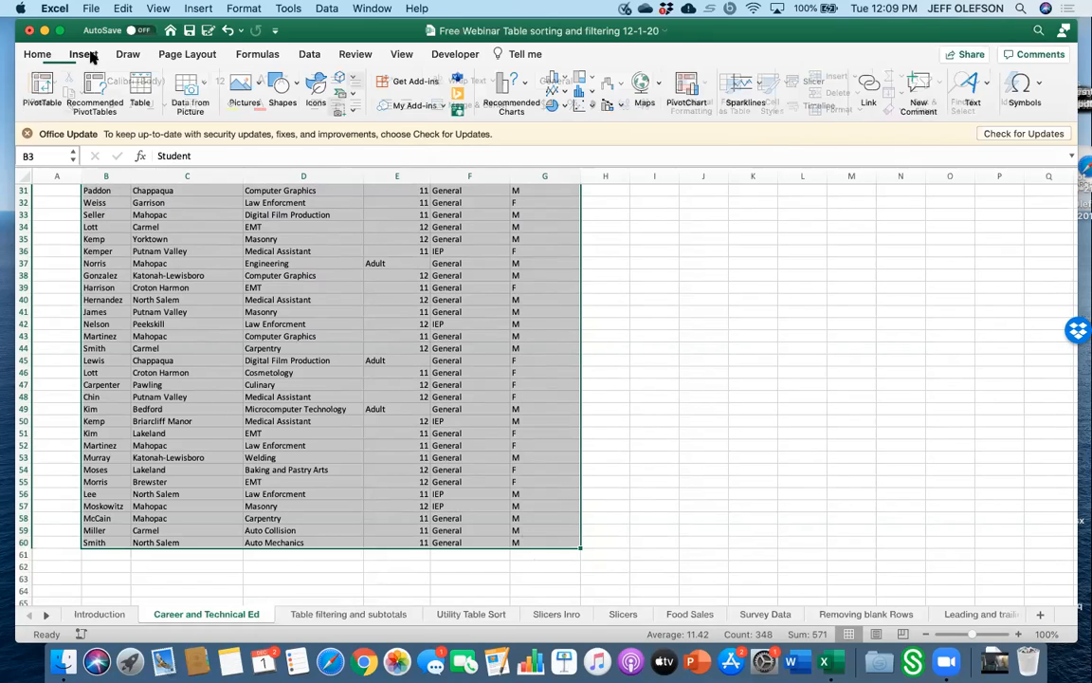
pyautogui.click(142, 86)
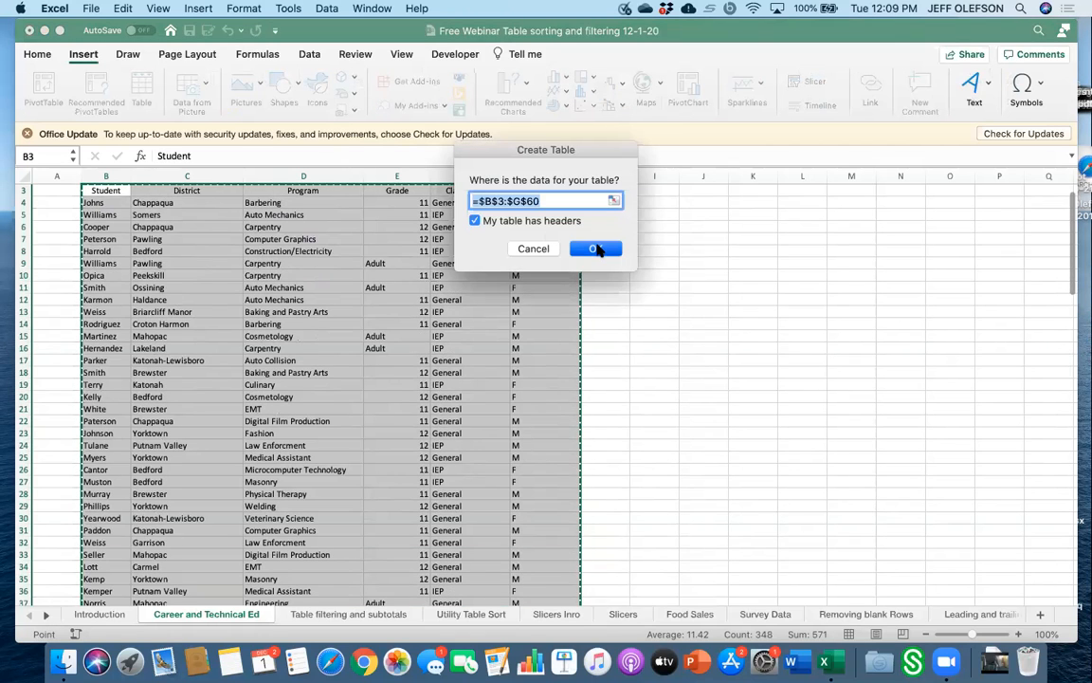
pyautogui.click(596, 248)
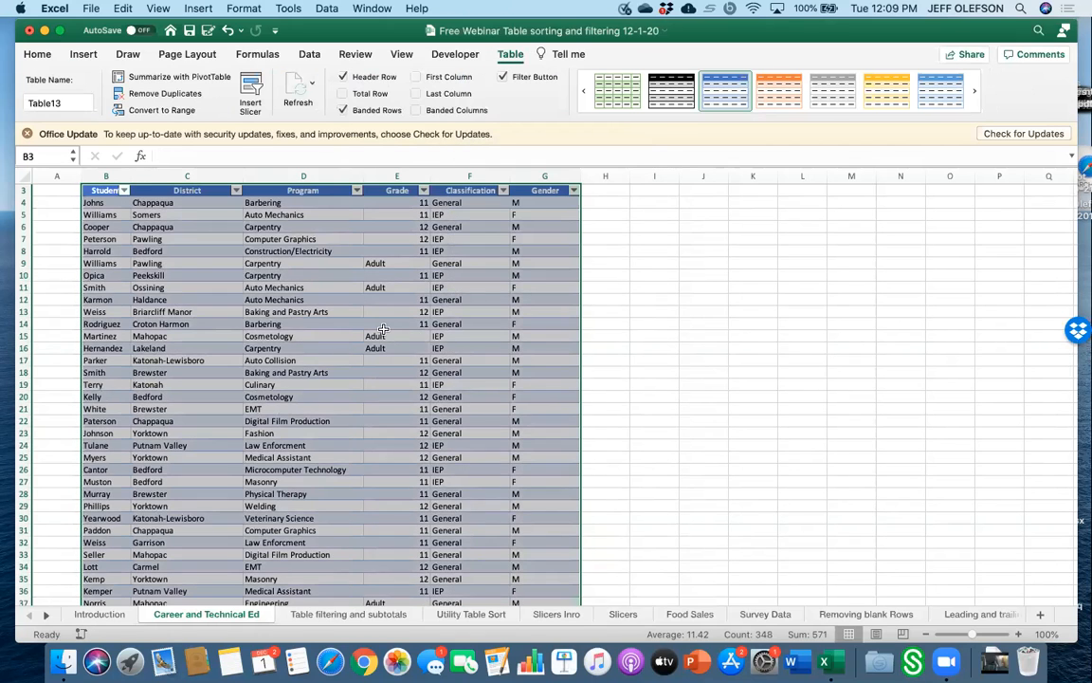
# Widen the District, Program, Grade and Gender columns of the new table.
pyautogui.click(383, 328)
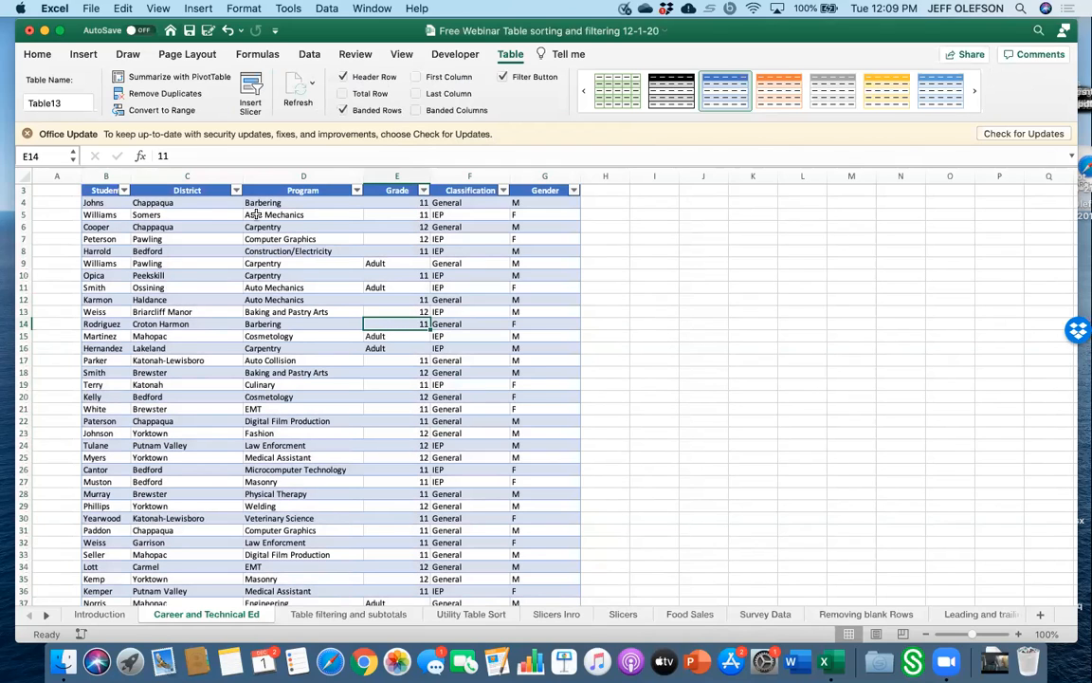
pyautogui.moveTo(242, 175); pyautogui.dragTo(251, 175)
pyautogui.moveTo(371, 175); pyautogui.dragTo(384, 175)
pyautogui.moveTo(452, 175); pyautogui.dragTo(458, 175)
pyautogui.moveTo(538, 175); pyautogui.dragTo(623, 177)
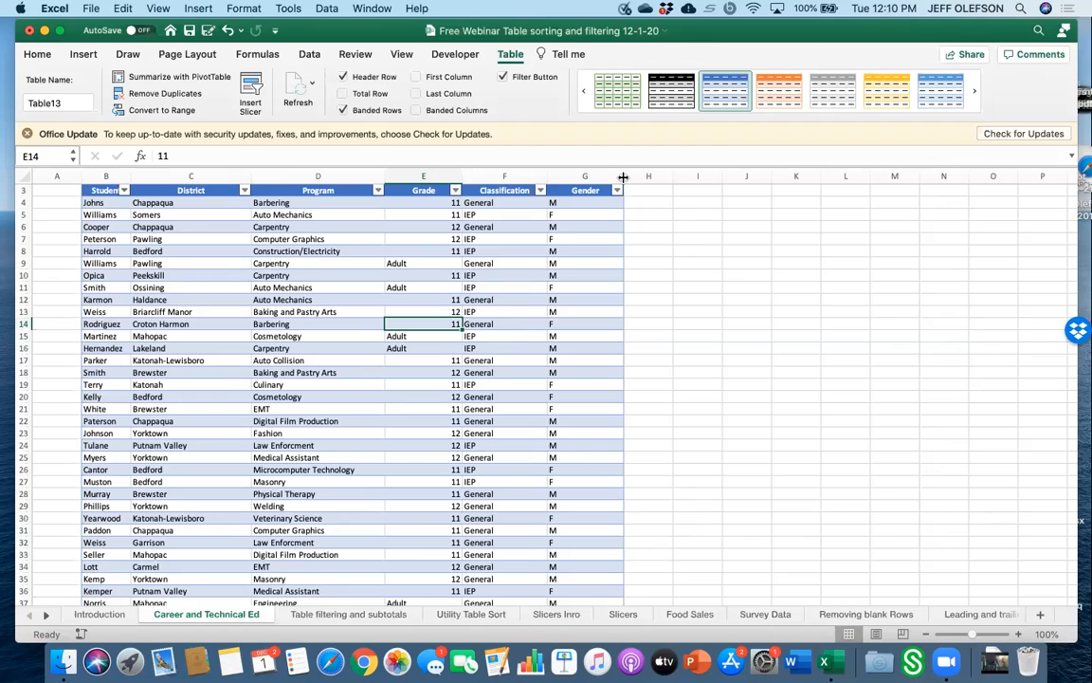
# Sort the table by District in ascending order.
pyautogui.click(243, 191)
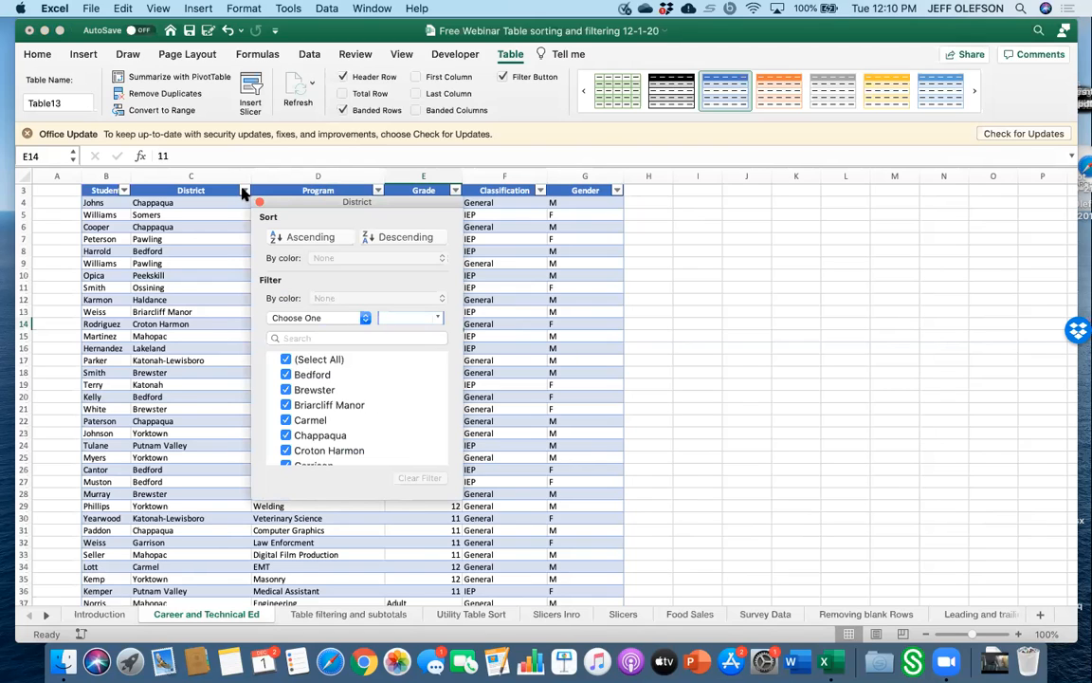
pyautogui.click(301, 236)
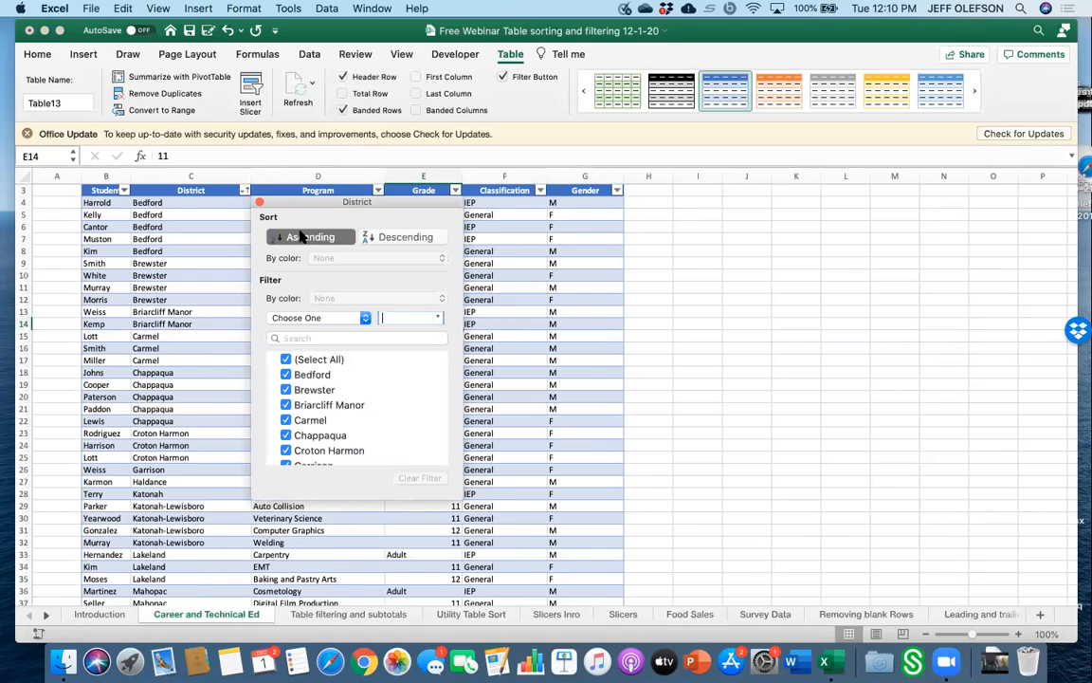
pyautogui.scroll(-10, 201, 383)
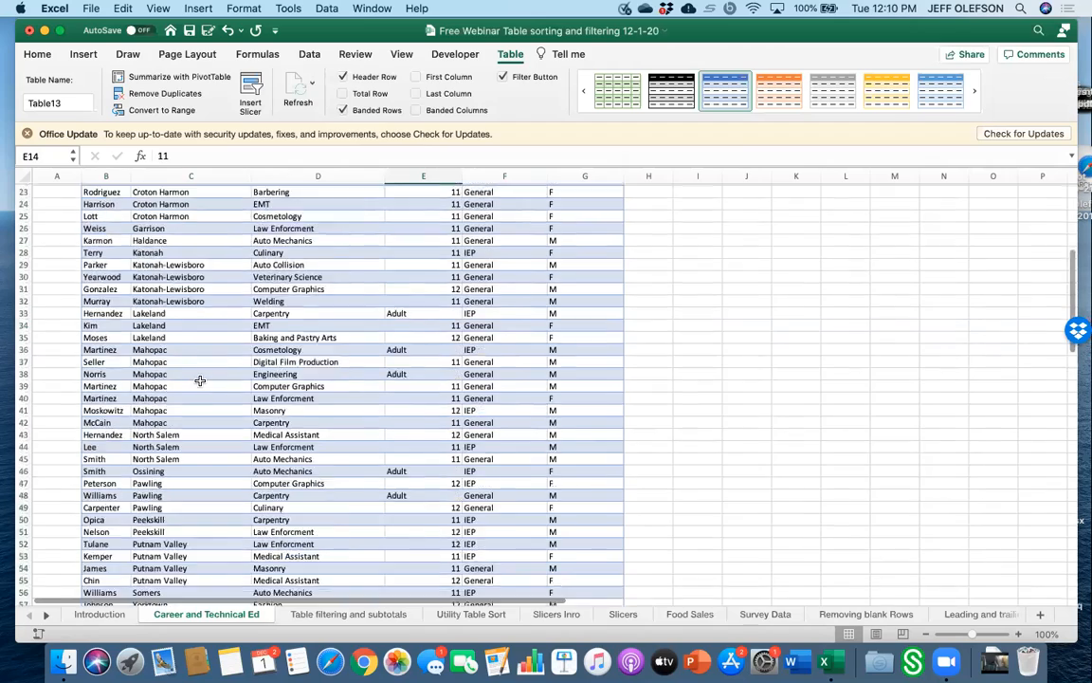
# Sort the table by District in descending order.
pyautogui.scroll(6, 200, 381)
pyautogui.scroll(7, 201, 380)
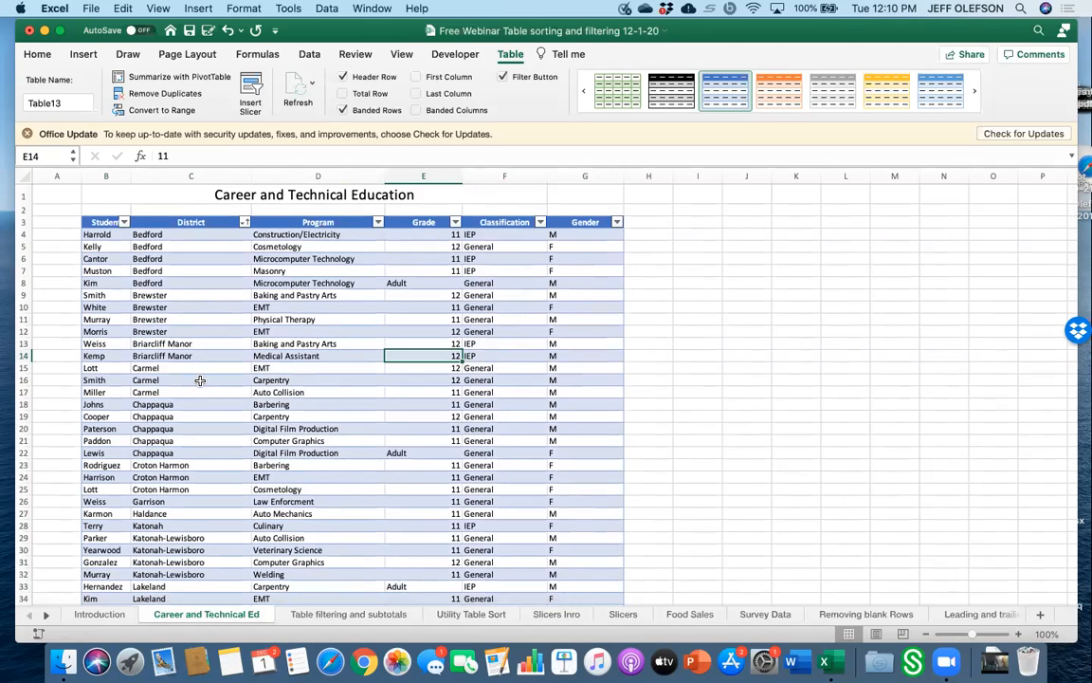
pyautogui.click(245, 222)
pyautogui.click(398, 270)
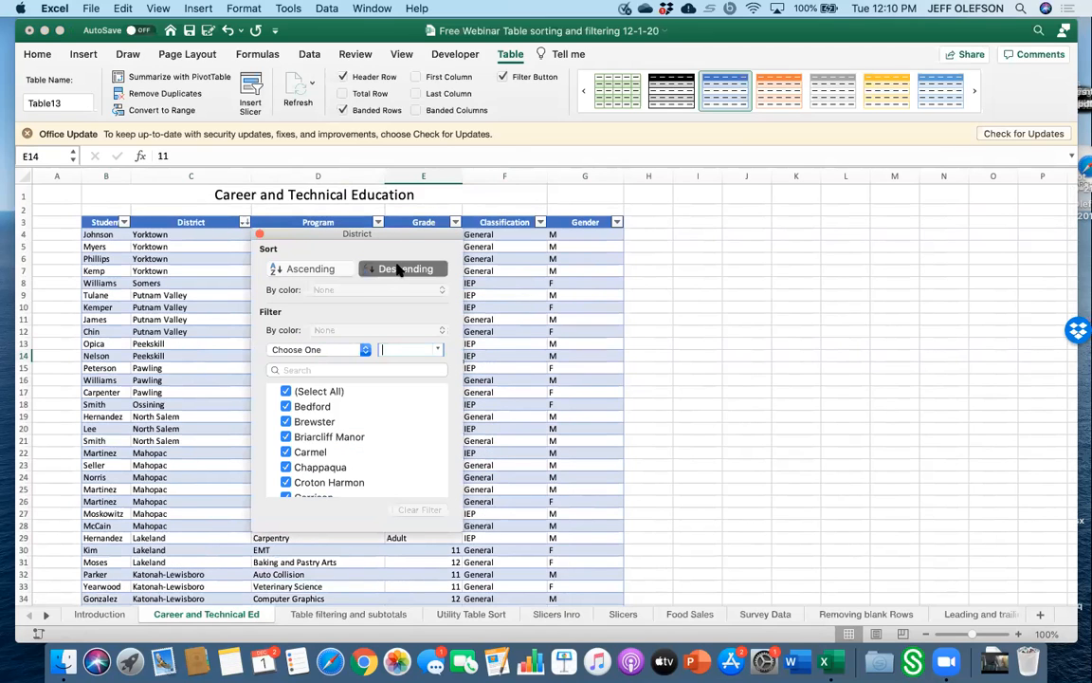
# Sort the table by District in ascending order.
pyautogui.click(243, 224)
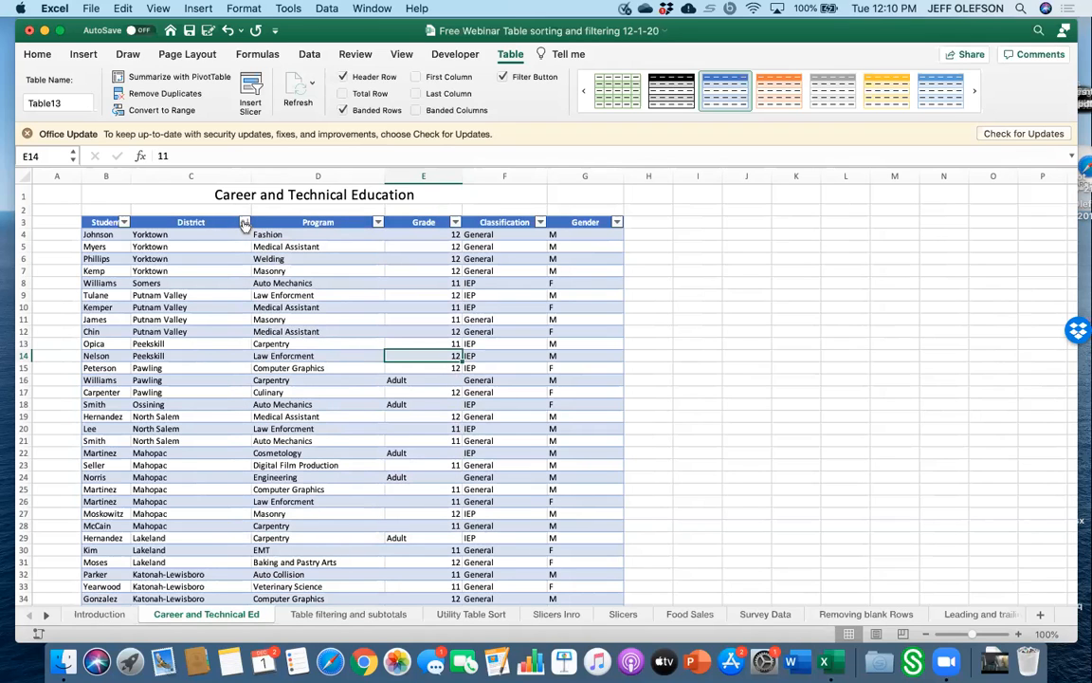
pyautogui.click(244, 222)
pyautogui.click(290, 270)
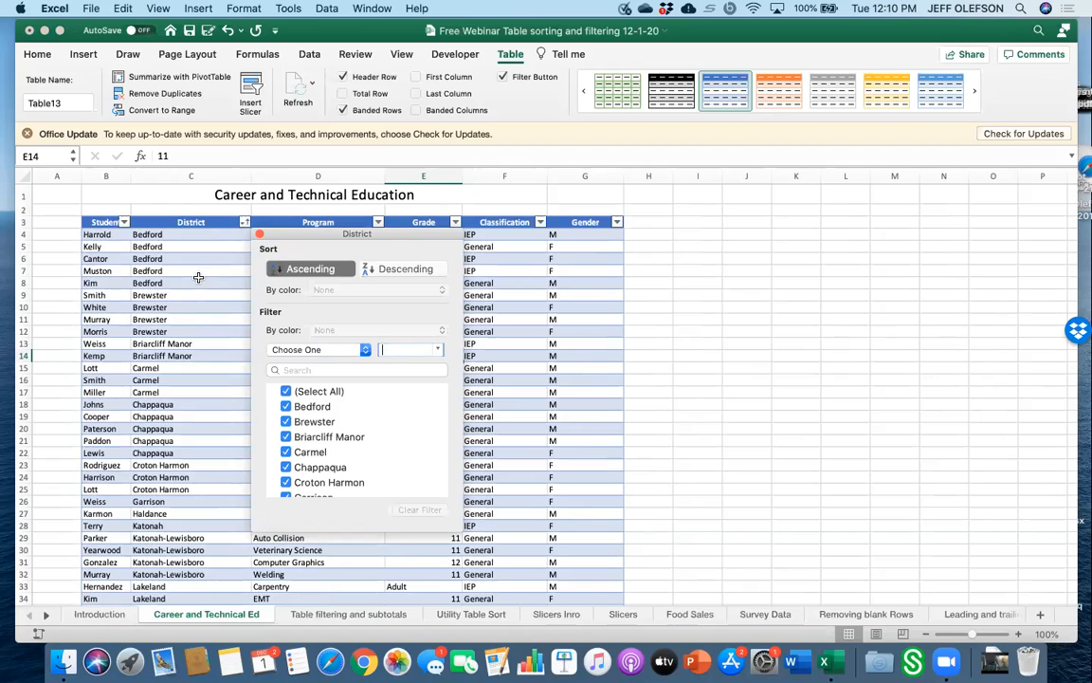
# Filter the District column to show only Bedford, Brewster and Briarcliff Manor.
pyautogui.scroll(-3, 296, 460)
pyautogui.scroll(3, 296, 460)
pyautogui.click(286, 391)
pyautogui.click(285, 406)
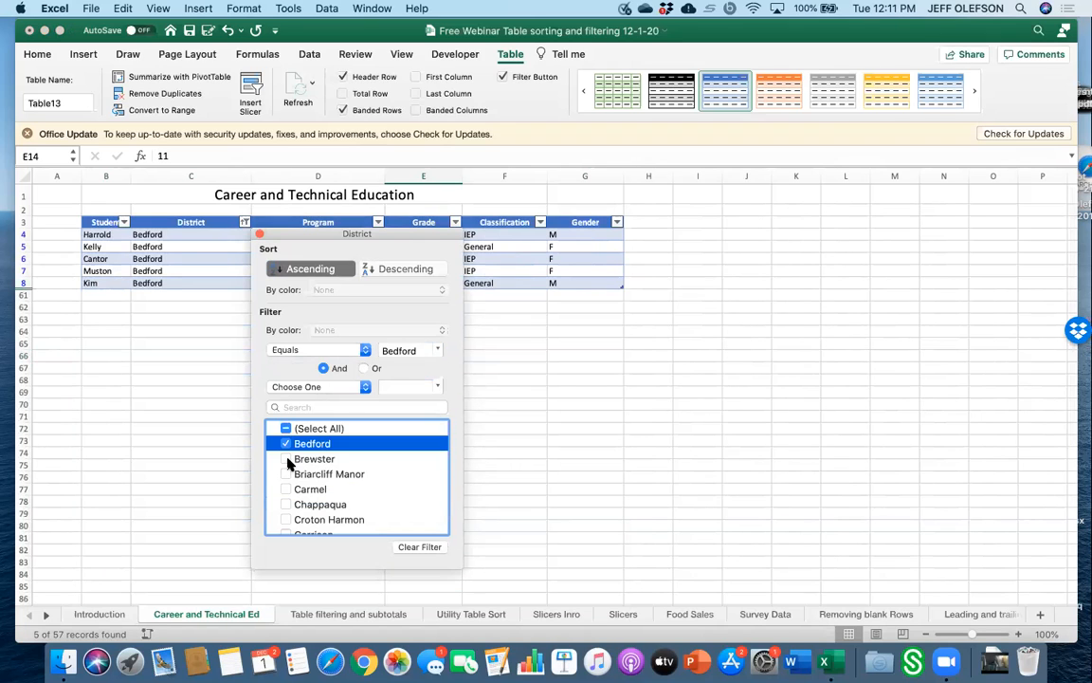
pyautogui.click(286, 458)
pyautogui.click(287, 473)
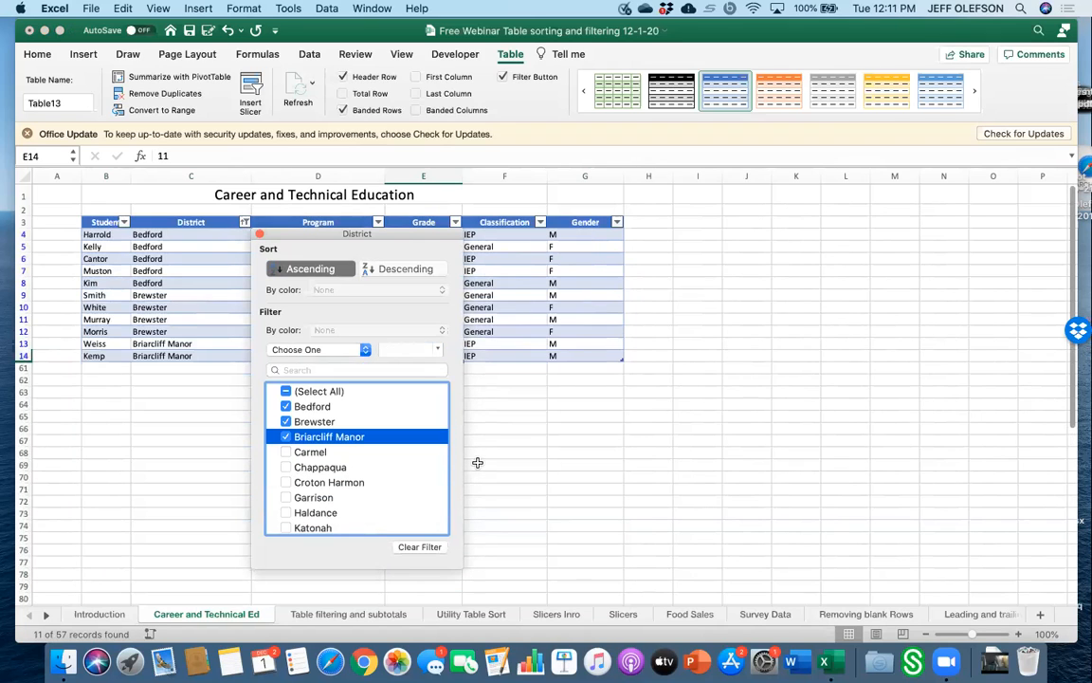
pyautogui.click(468, 427)
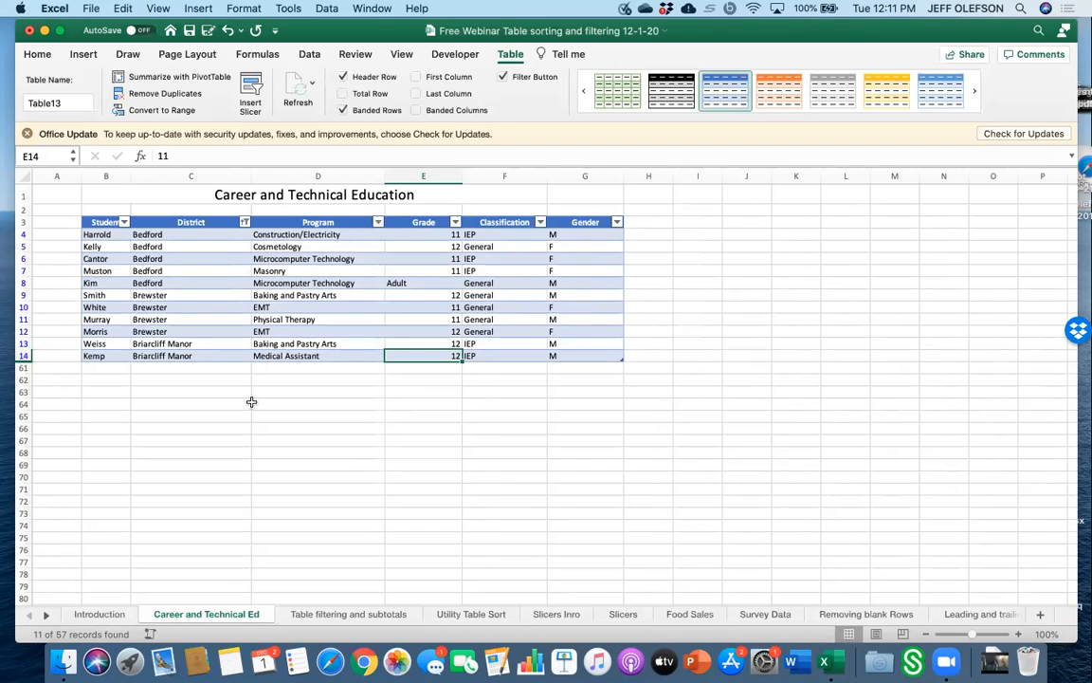
# Clear the District filter so all districts show again.
pyautogui.click(244, 222)
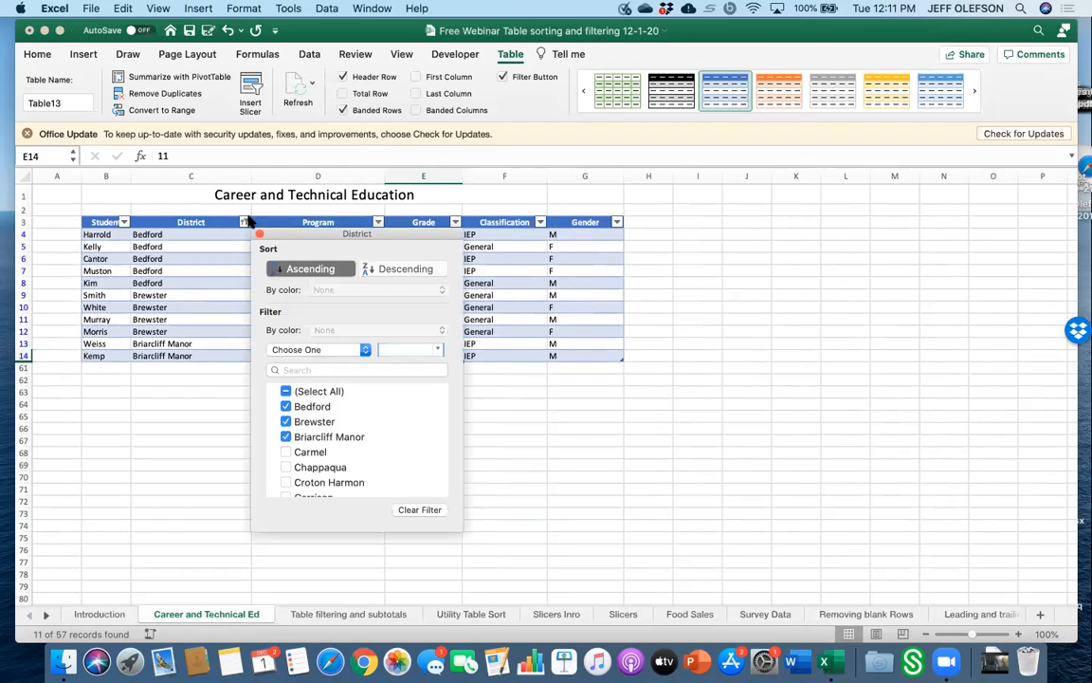
pyautogui.click(286, 391)
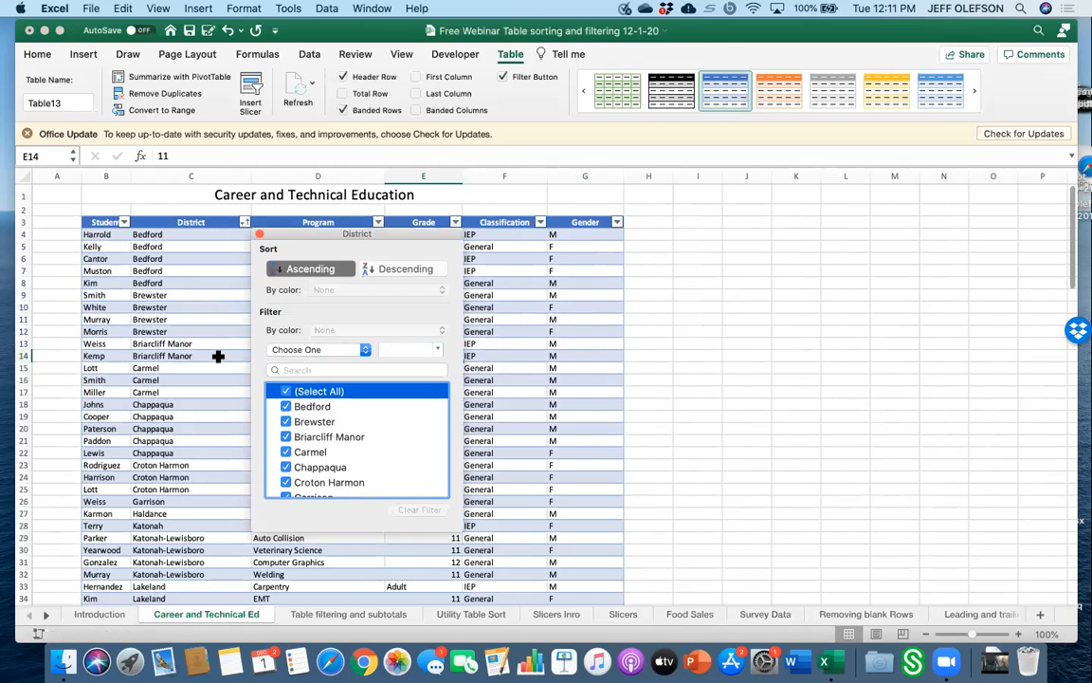
pyautogui.click(173, 245)
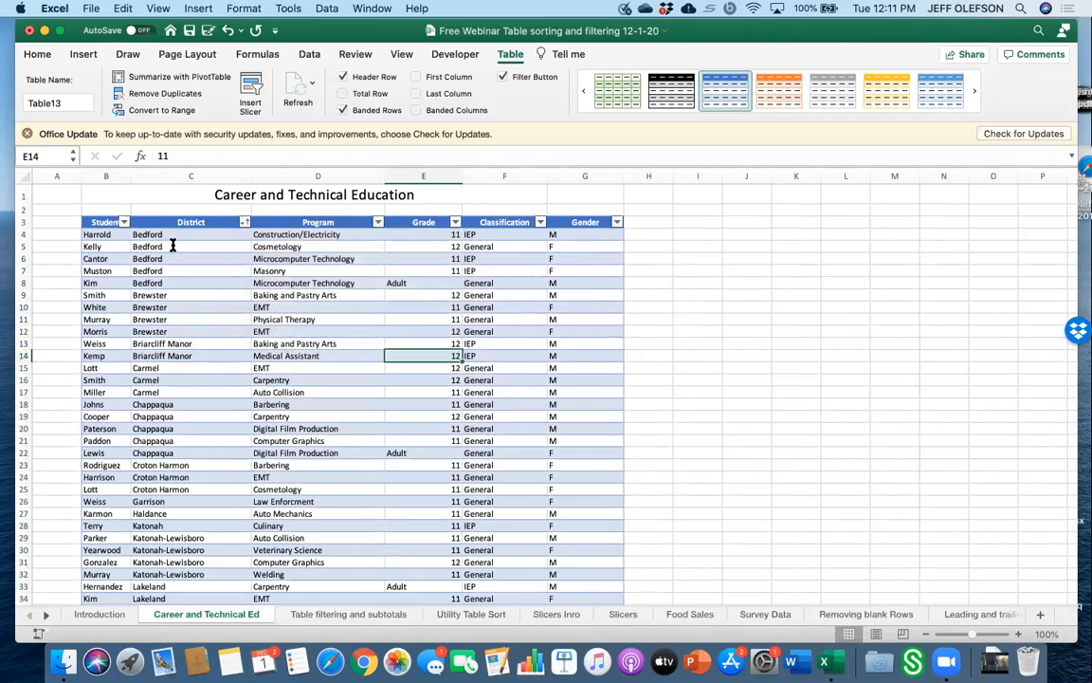
# Edit the District entry in C5 so Bedford starts with a leading space.
pyautogui.doubleClick(172, 245)
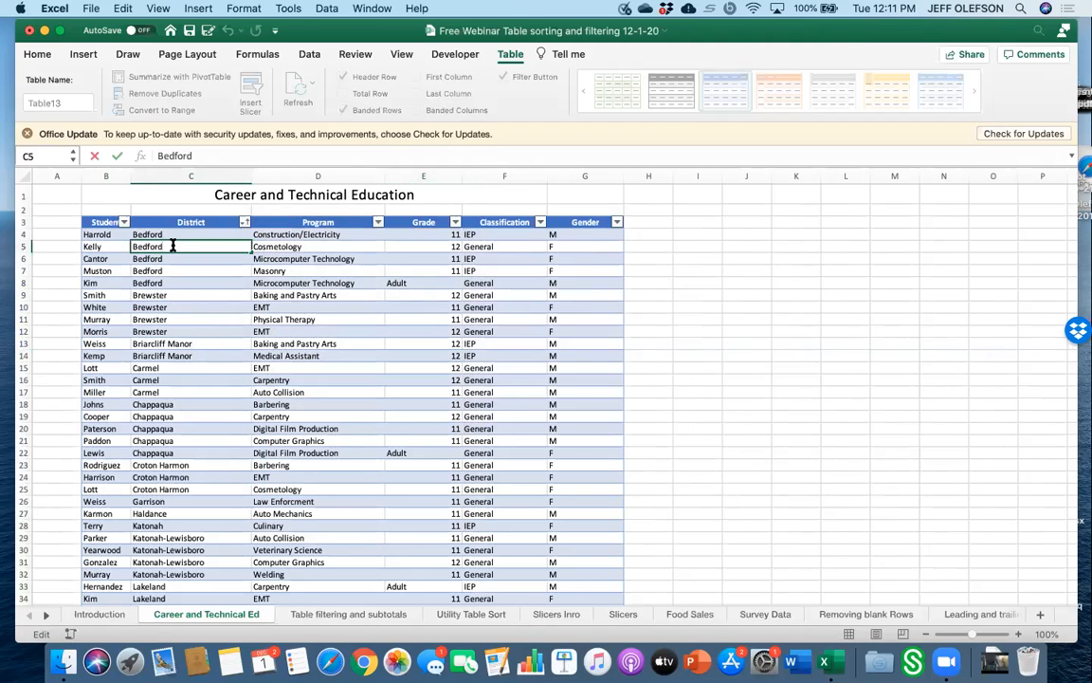
pyautogui.press('Left')
pyautogui.press('Left')
pyautogui.press('Left')
pyautogui.press('Left')
pyautogui.press('Left')
pyautogui.press('Left')
pyautogui.press('Left')
pyautogui.click(194, 282)
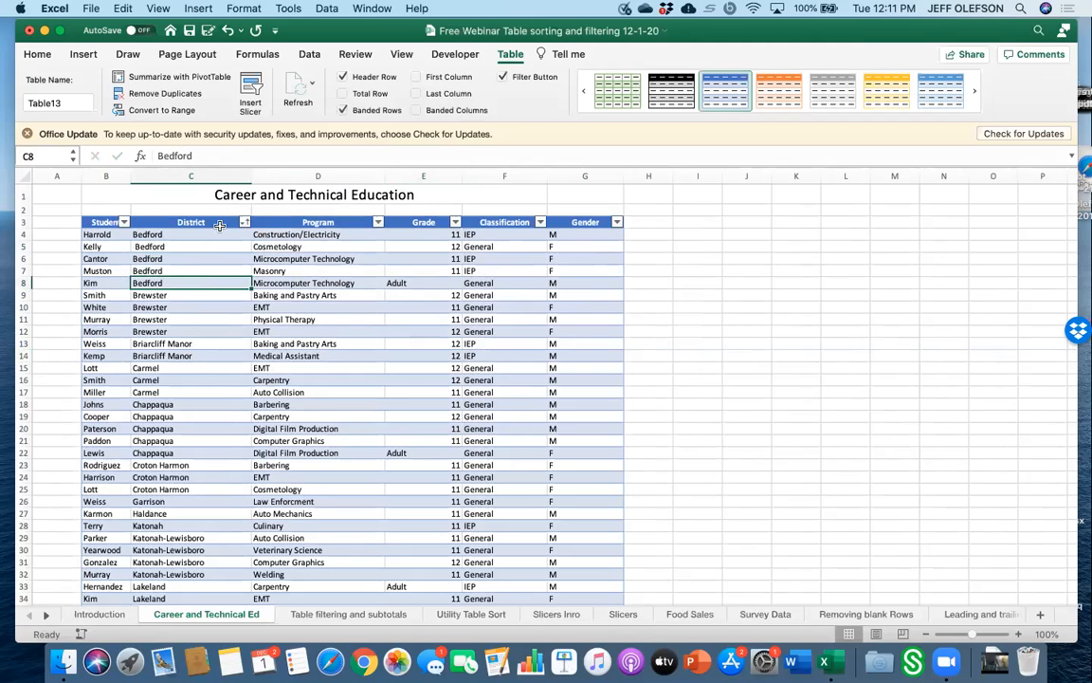
# Filter the District column to show only Bedford.
pyautogui.click(245, 222)
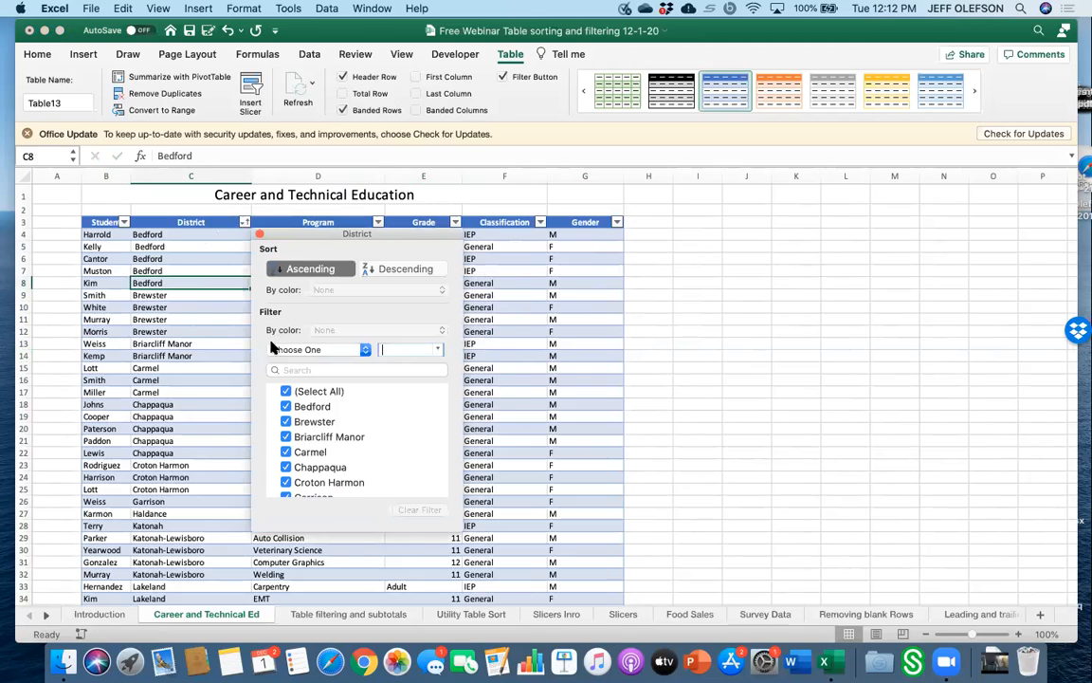
pyautogui.click(285, 391)
pyautogui.click(285, 406)
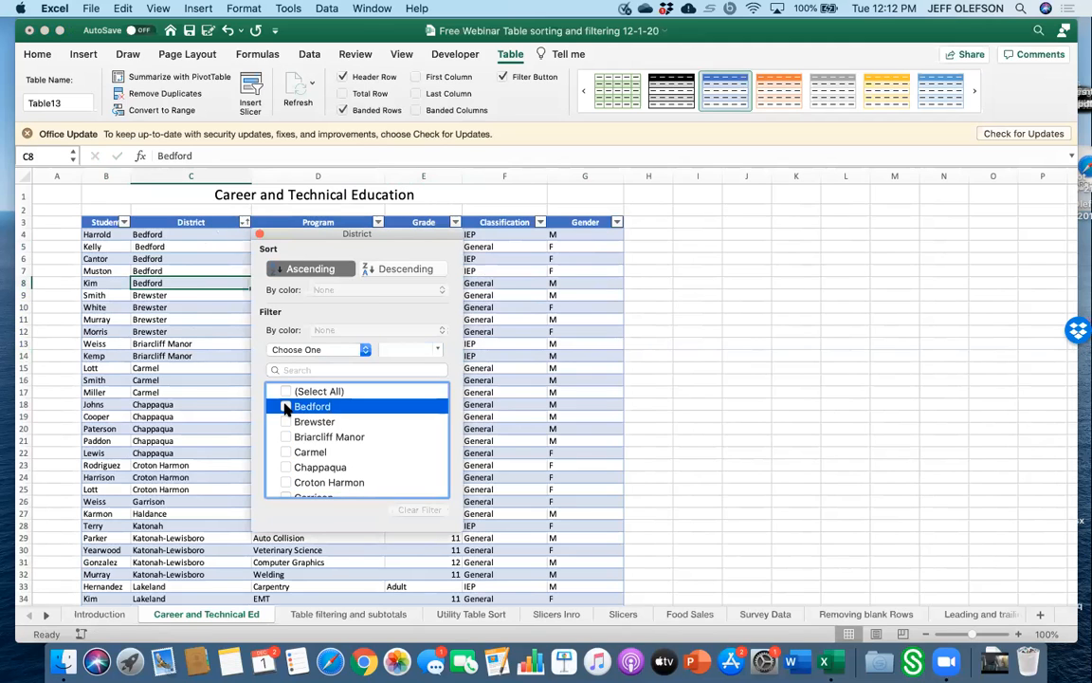
pyautogui.click(202, 382)
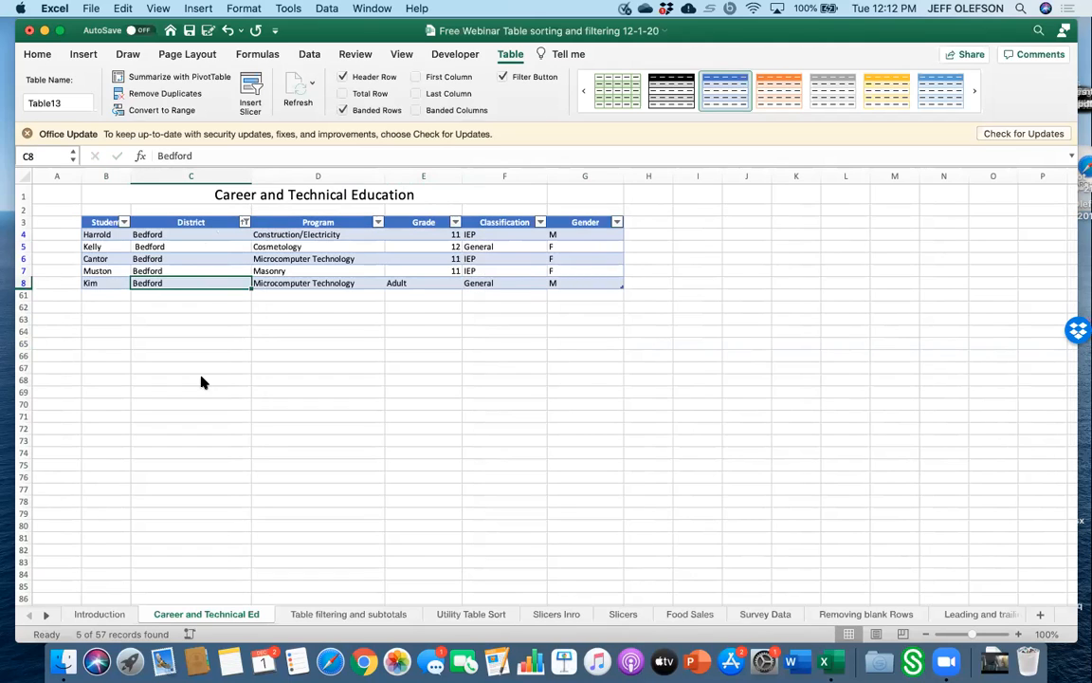
# Re-edit C5 to remove the leading space before Bedford.
pyautogui.click(176, 247)
pyautogui.doubleClick(176, 246)
pyautogui.click(131, 247)
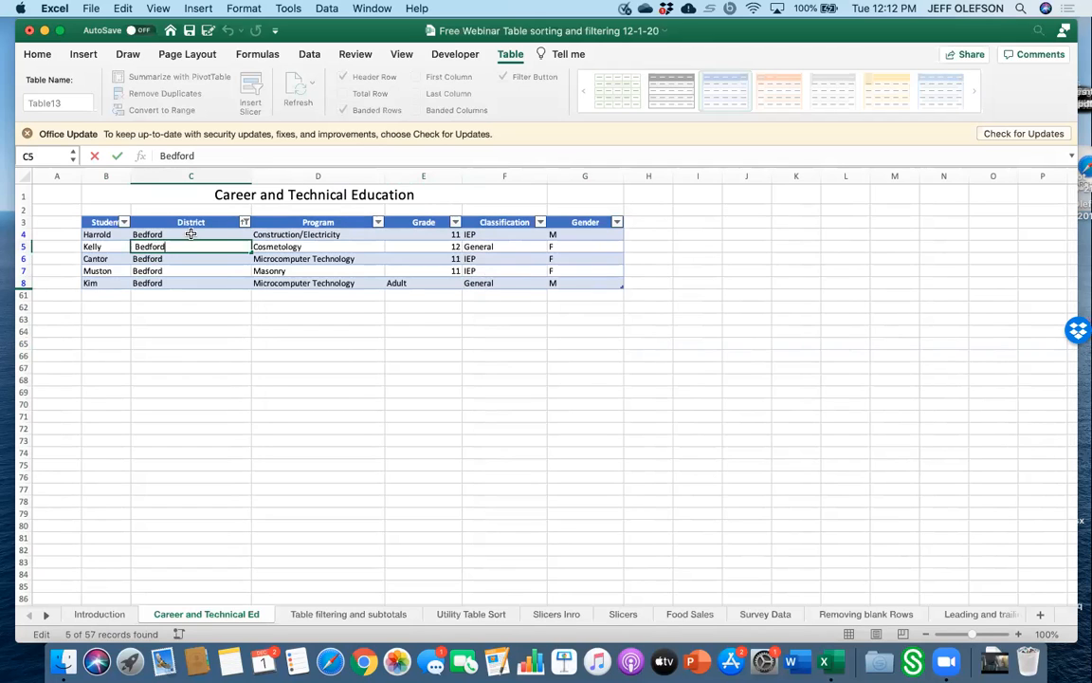
# Clear the District filter so all rows show again.
pyautogui.click(244, 222)
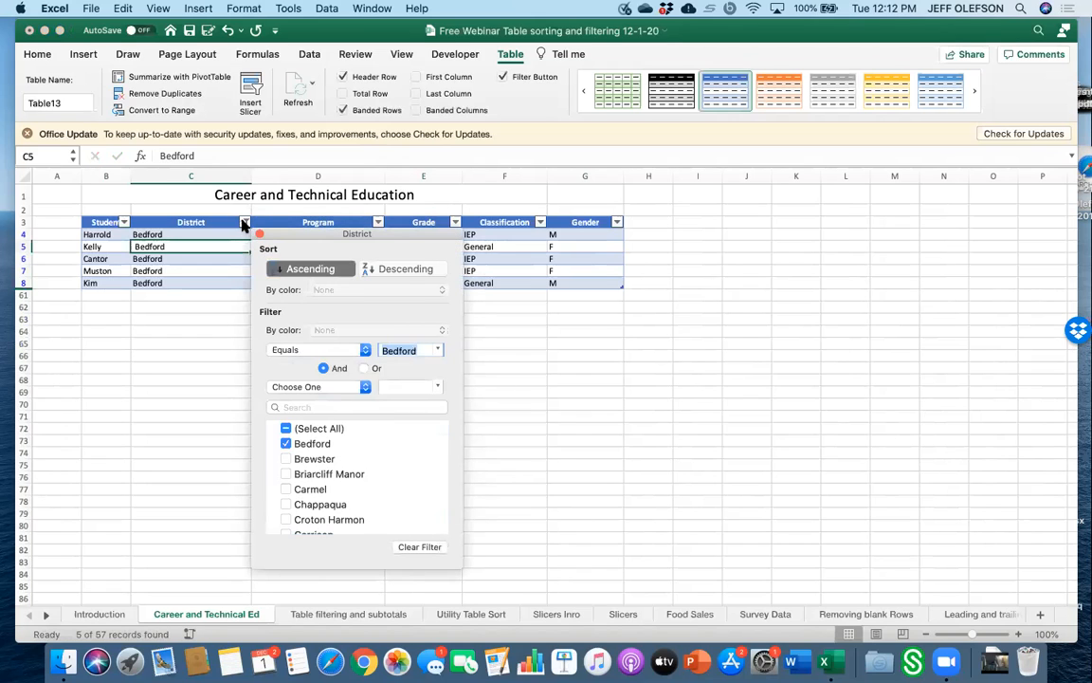
pyautogui.click(286, 427)
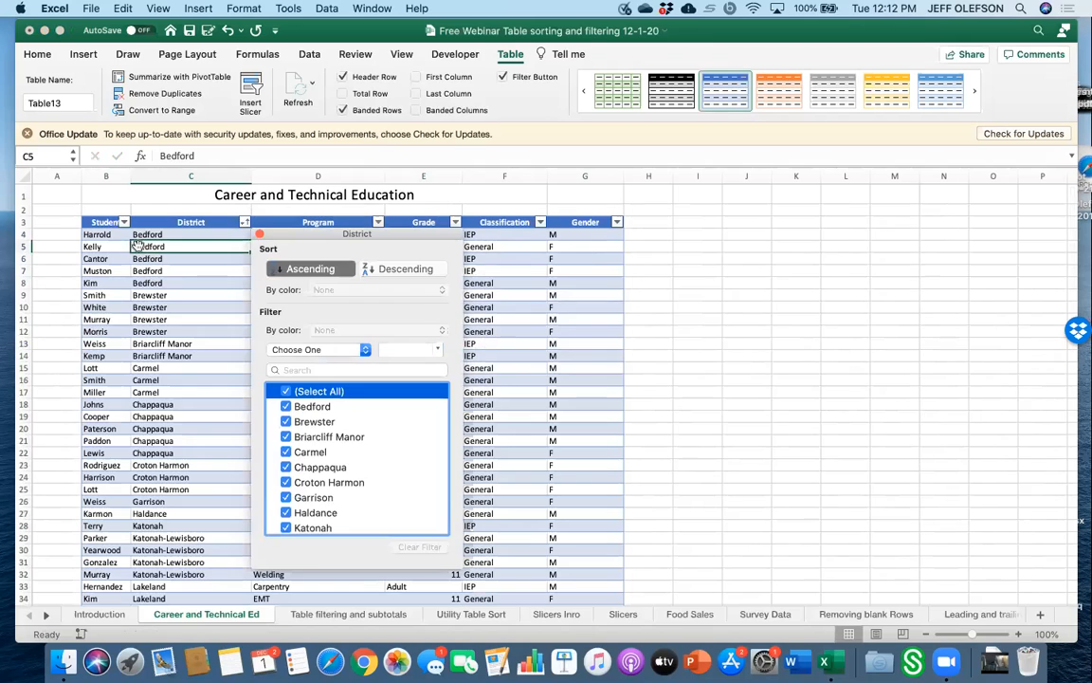
pyautogui.click(142, 249)
pyautogui.doubleClick(138, 246)
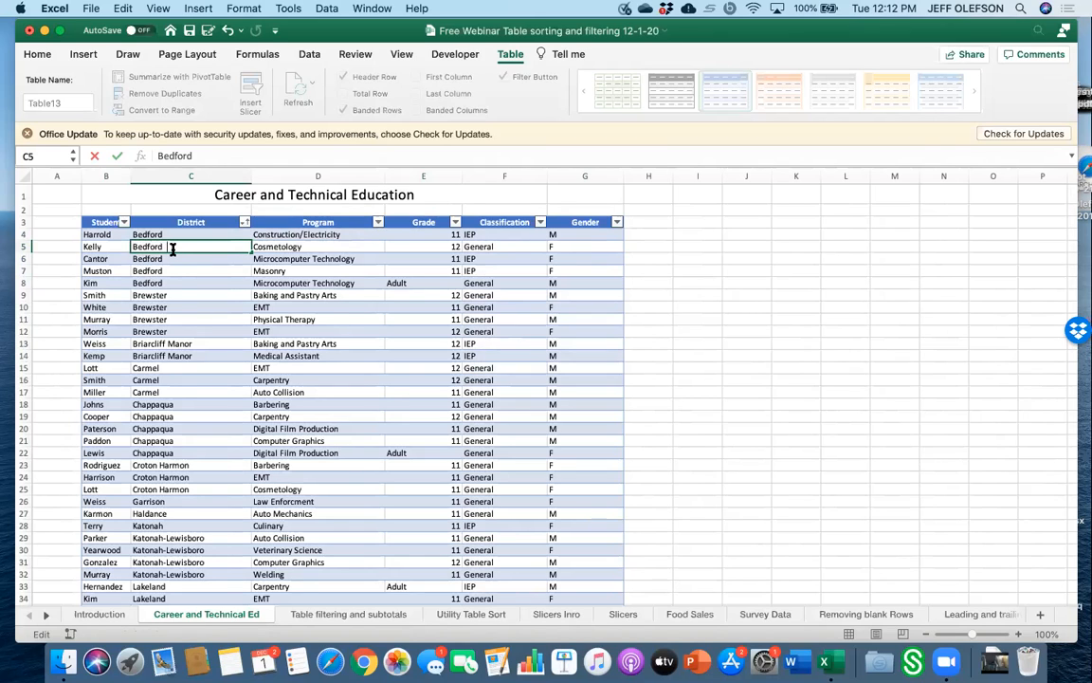
pyautogui.press('Escape')
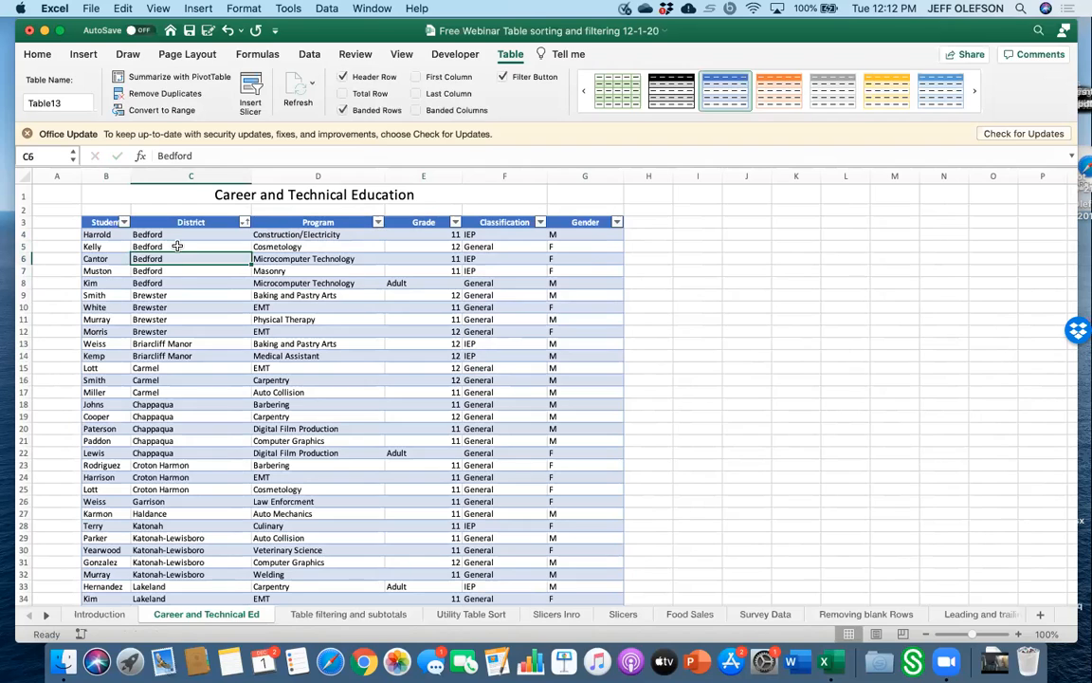
# Filter District to Bedford only and then reselect all districts.
pyautogui.click(244, 222)
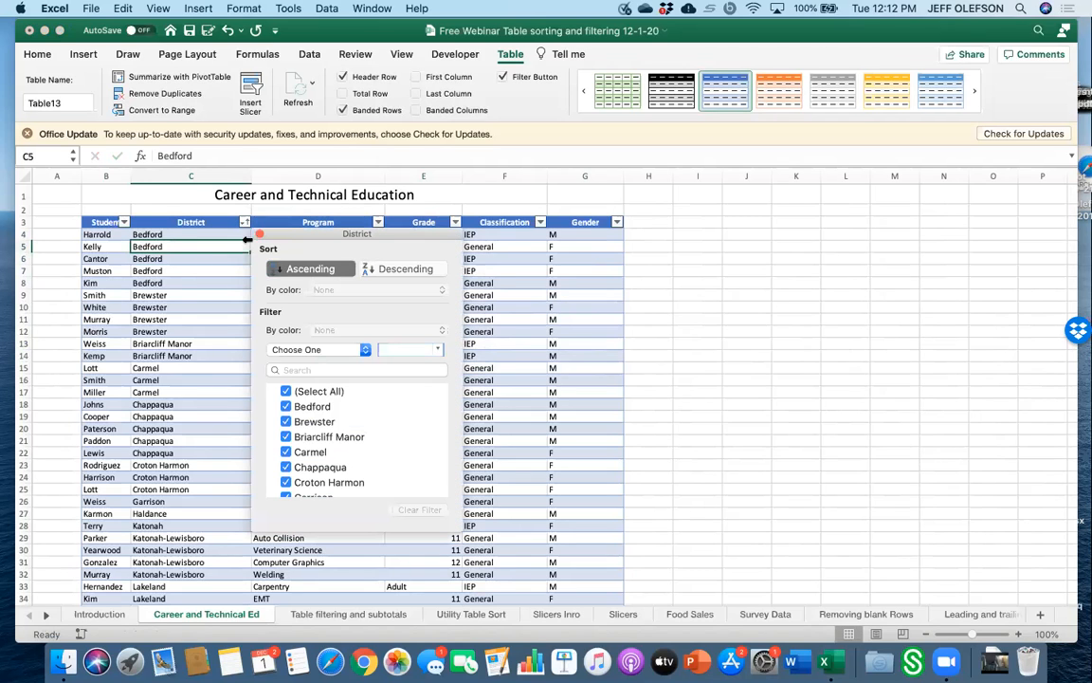
pyautogui.click(285, 390)
pyautogui.click(286, 406)
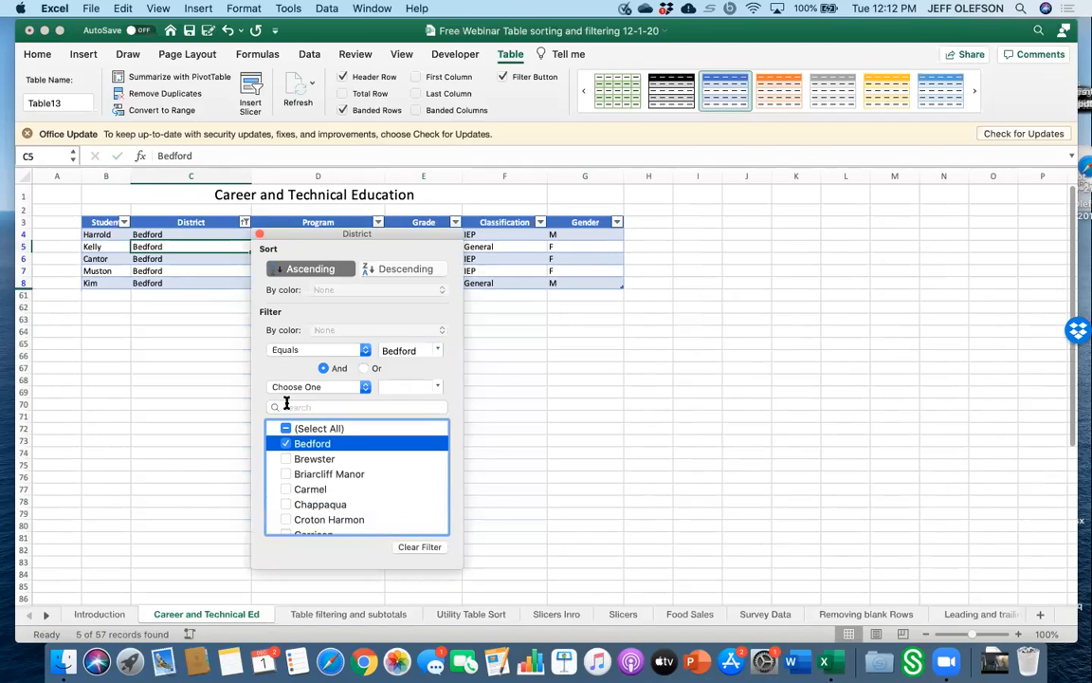
pyautogui.click(284, 428)
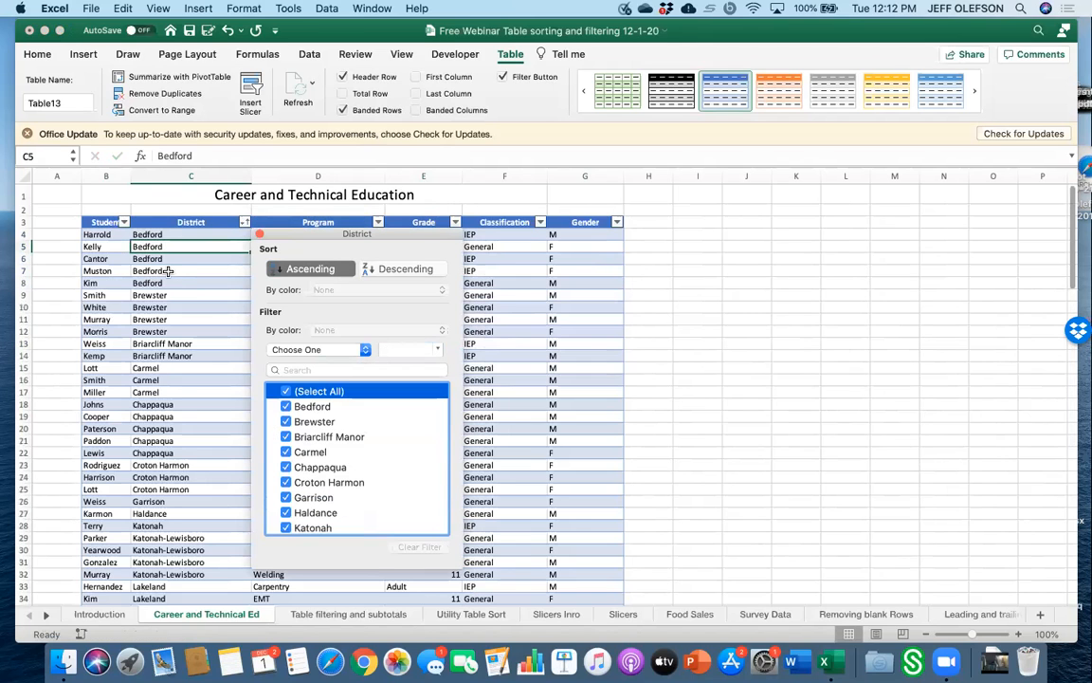
# Change the District entry in C4 to lowercase bedford.
pyautogui.click(136, 234)
pyautogui.doubleClick(135, 235)
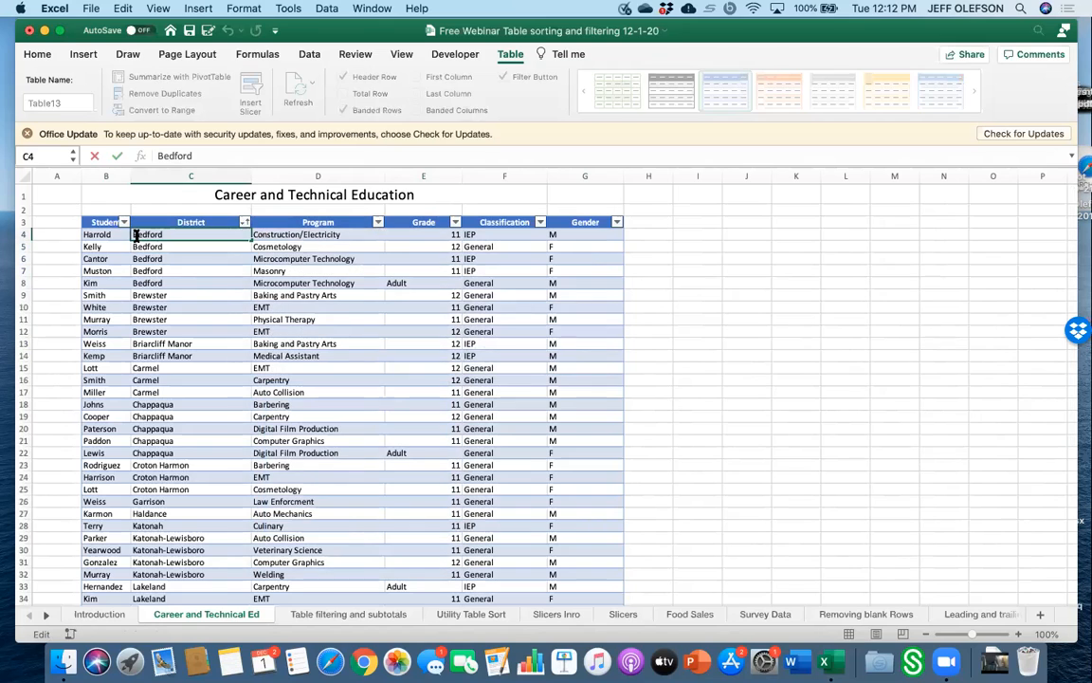
pyautogui.press('Delete')
pyautogui.write('b')
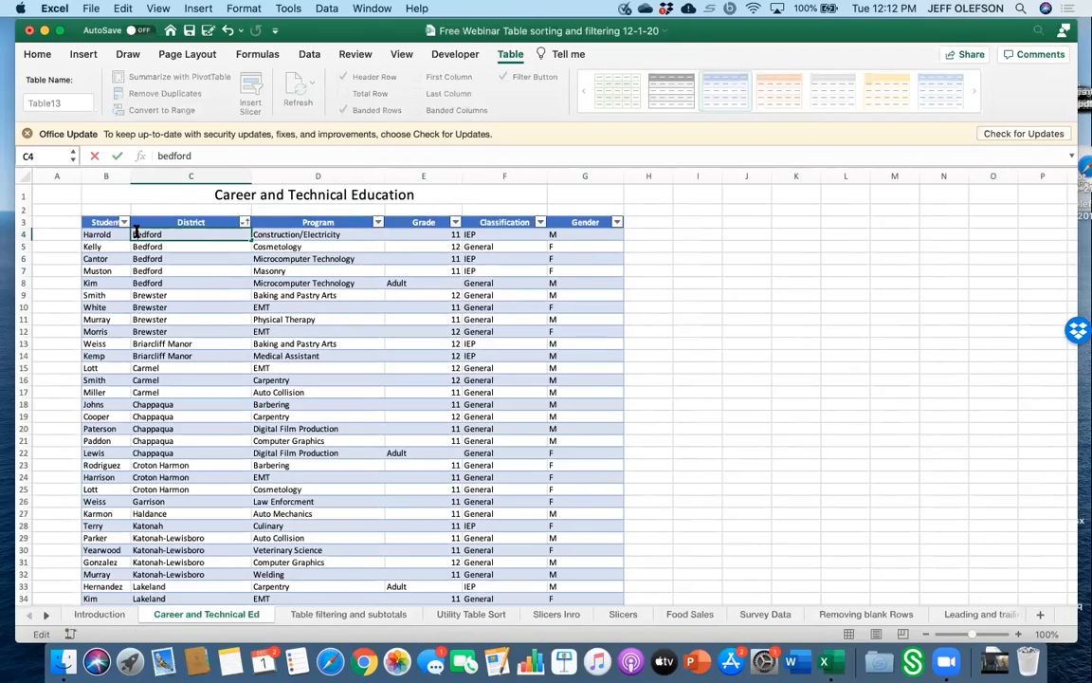
pyautogui.click(189, 295)
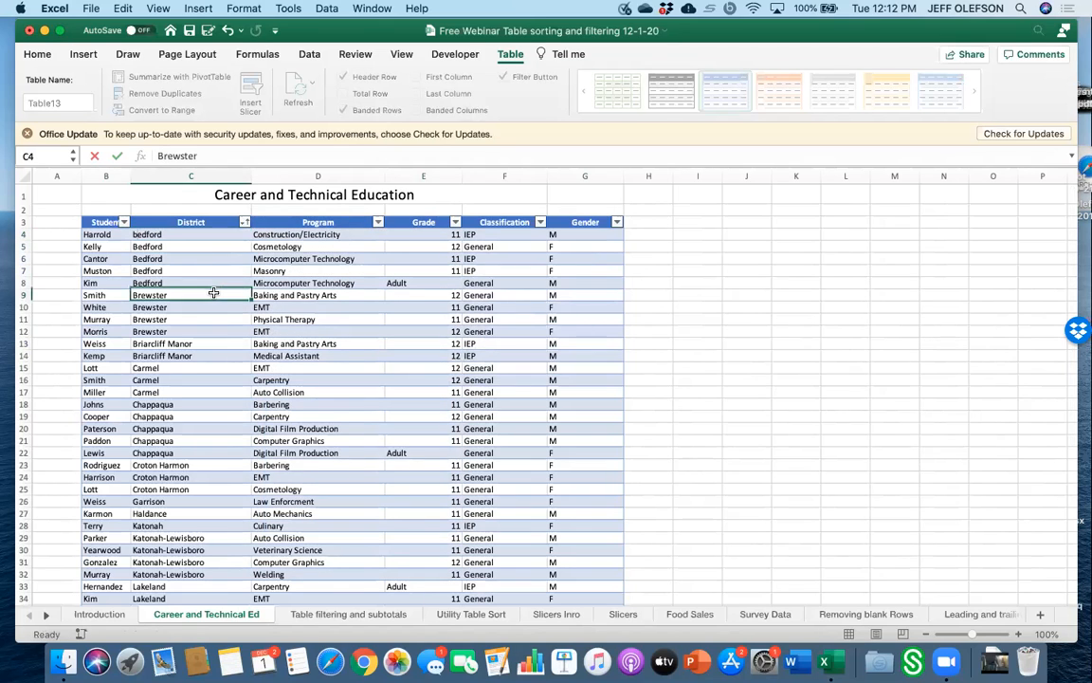
# Check the District filter list, then retype C4's entry as Bedford with a capital B.
pyautogui.click(245, 222)
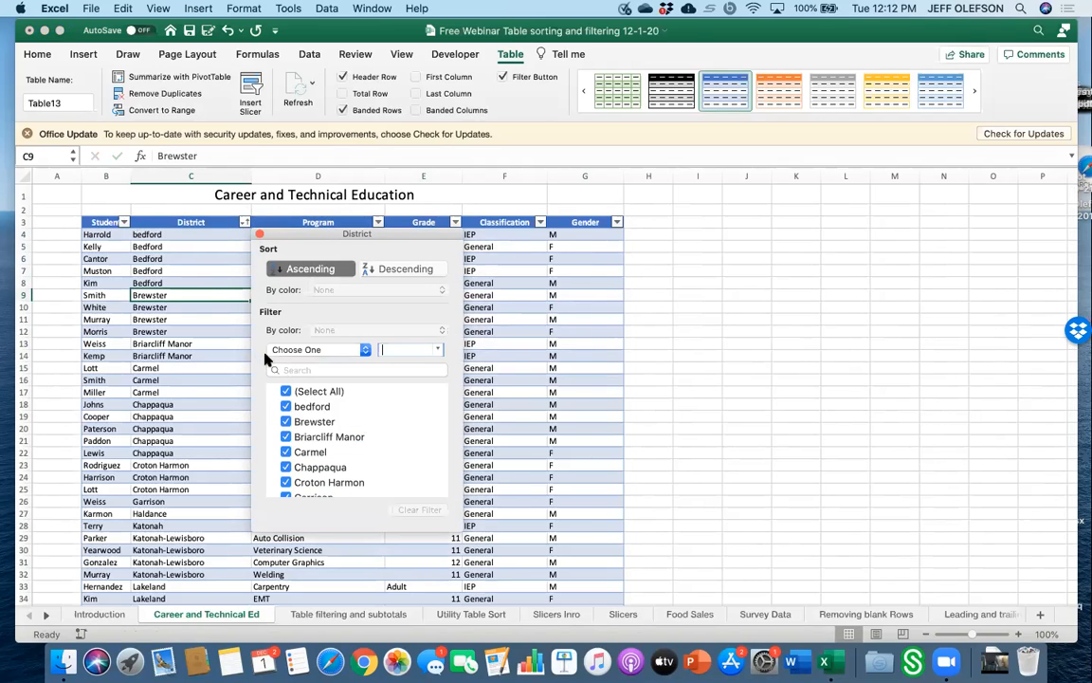
pyautogui.click(165, 235)
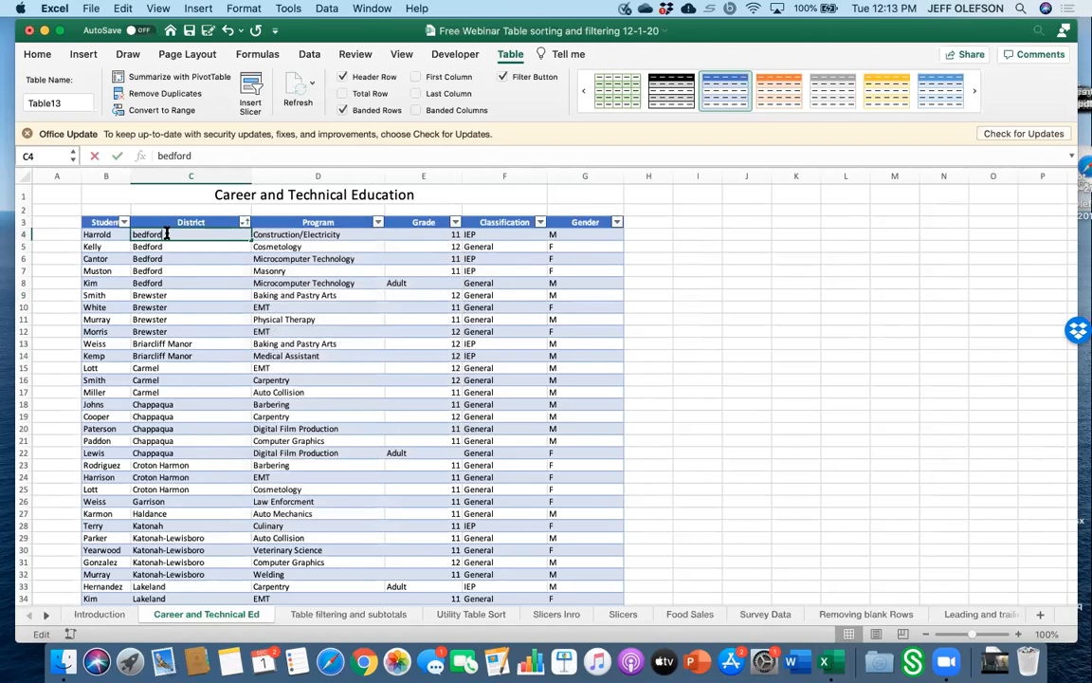
pyautogui.doubleClick(166, 234)
pyautogui.press('BackSpace')
pyautogui.press('BackSpace')
pyautogui.press('BackSpace')
pyautogui.press('BackSpace')
pyautogui.press('BackSpace')
pyautogui.press('BackSpace')
pyautogui.press('BackSpace')
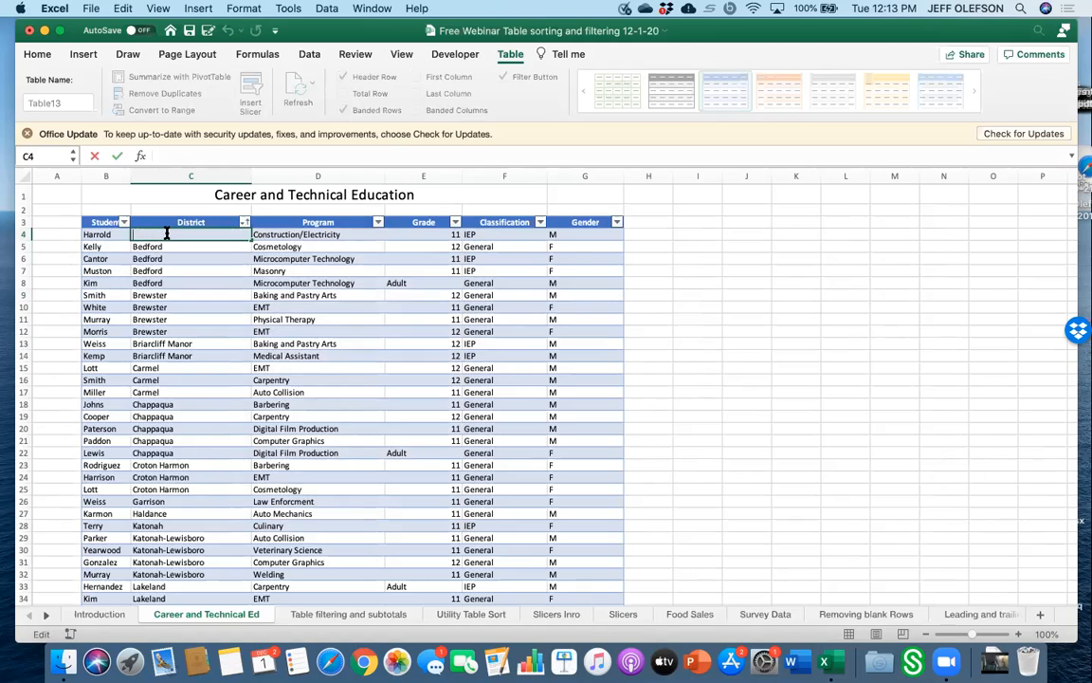
pyautogui.write('Bedfo')
pyautogui.press('BackSpace')
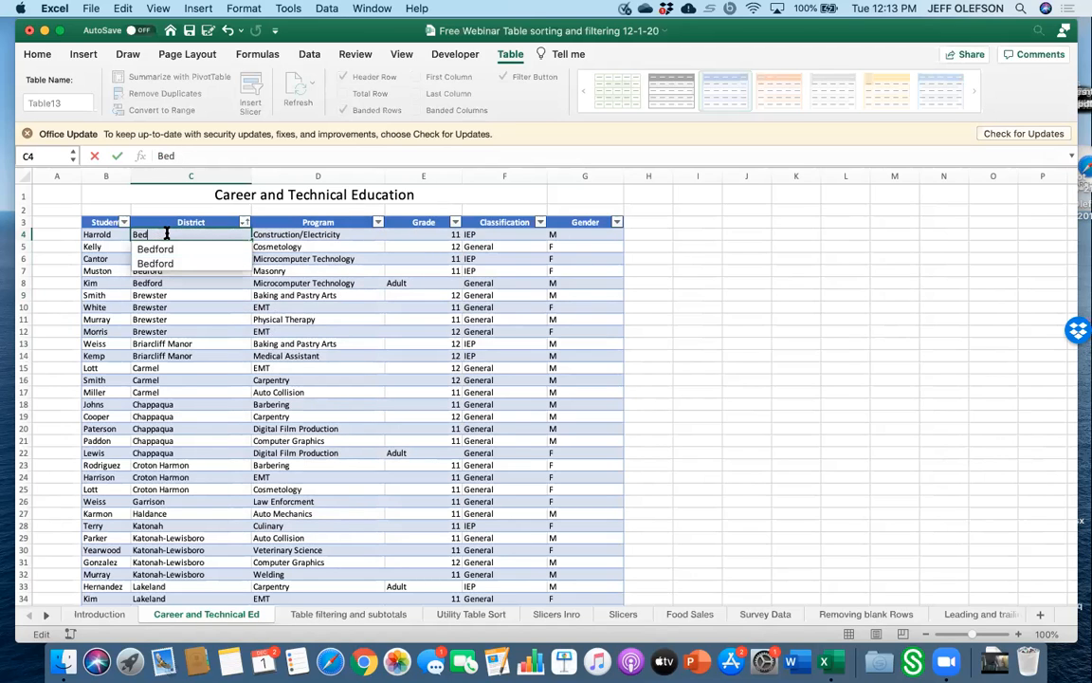
pyautogui.write('ord')
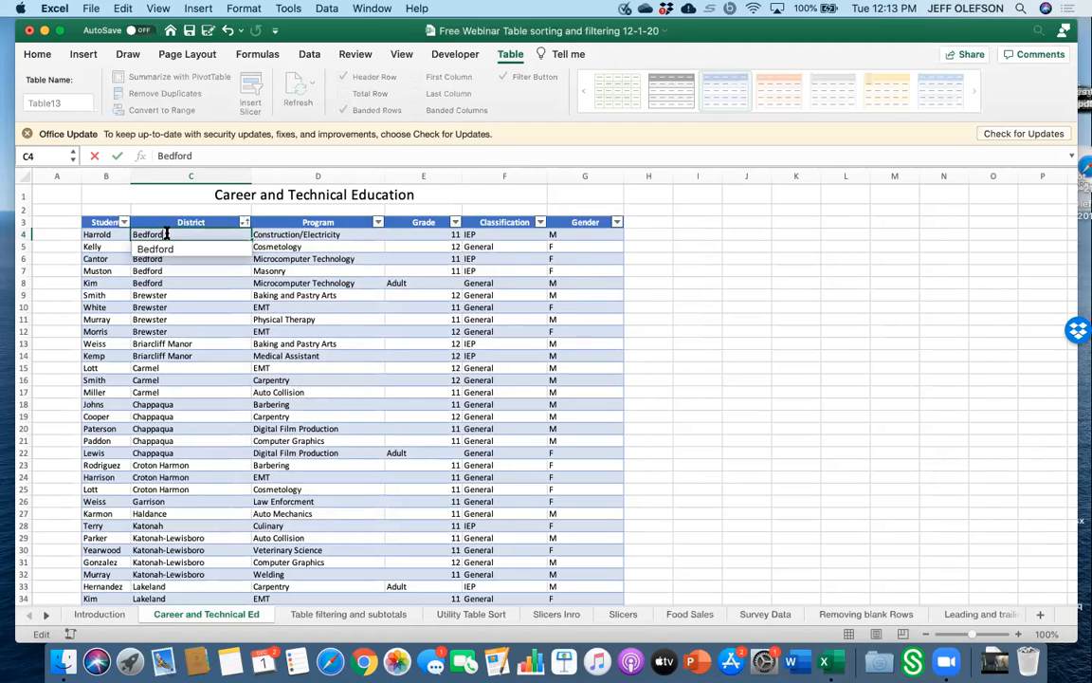
pyautogui.press('Return')
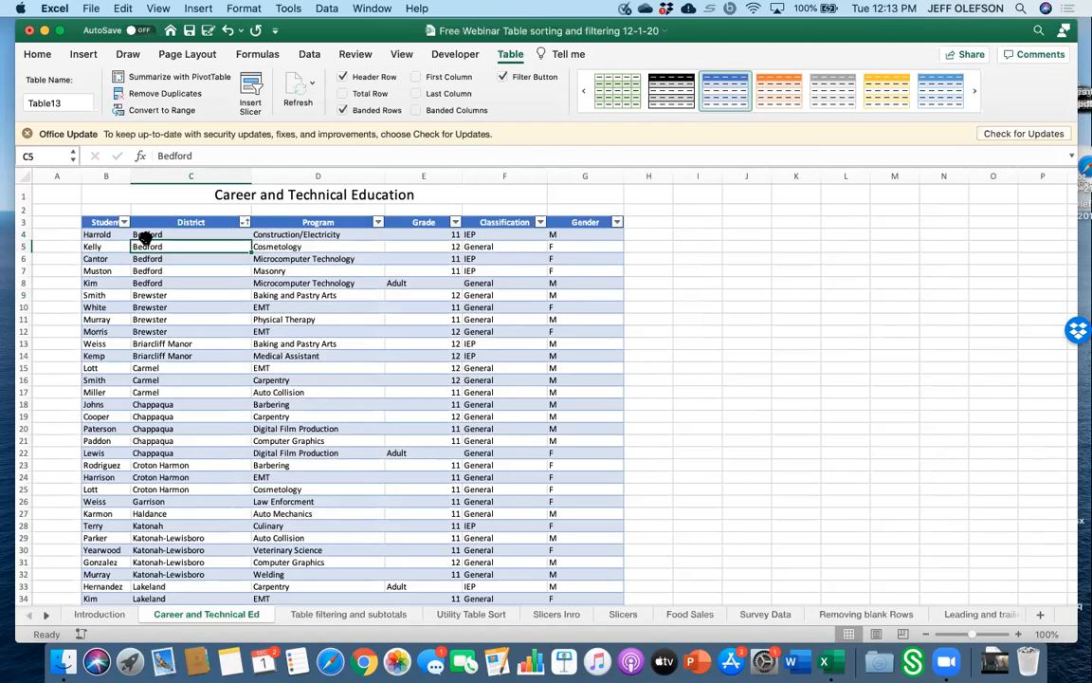
pyautogui.click(143, 235)
pyautogui.press('super+Down')
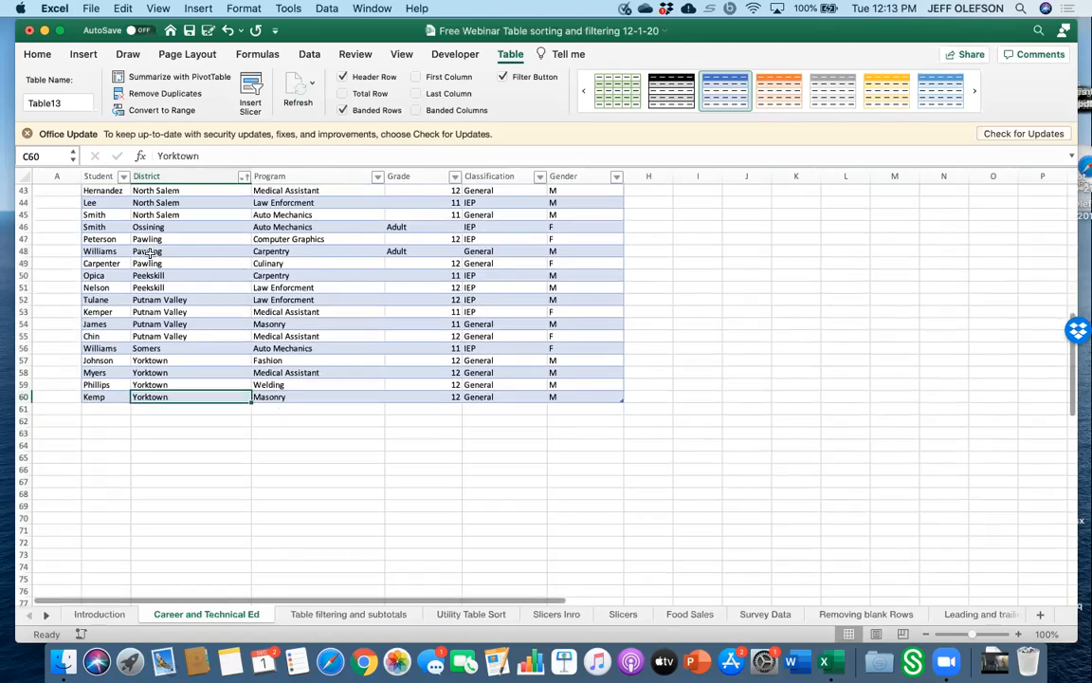
pyautogui.scroll(12, 150, 254)
pyautogui.click(151, 251)
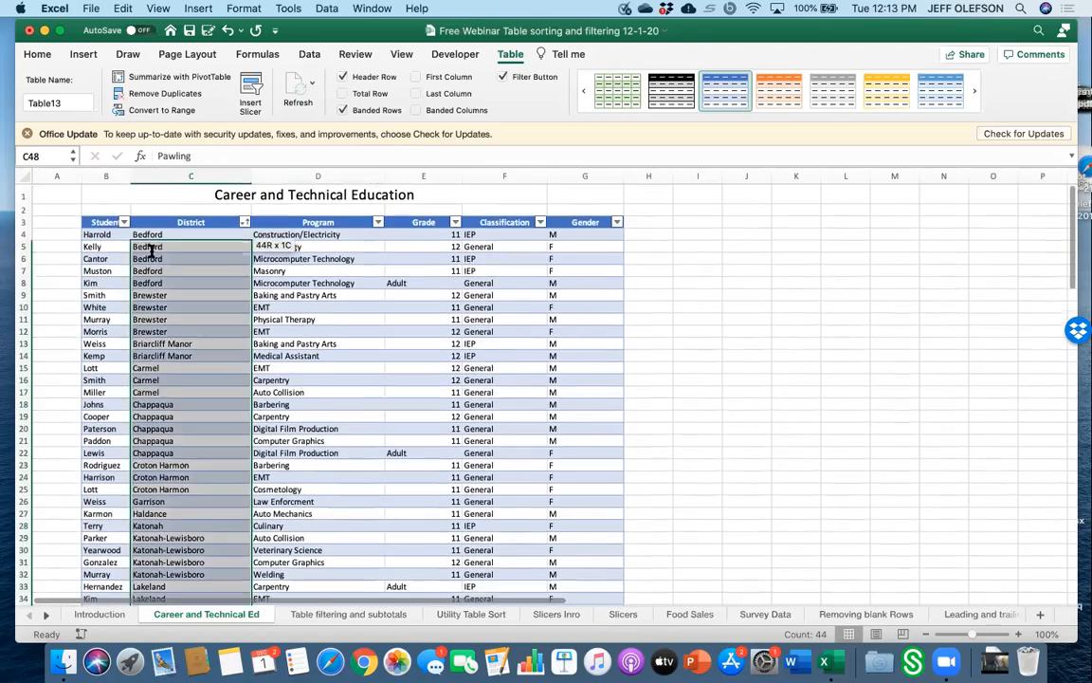
pyautogui.doubleClick(151, 251)
pyautogui.scroll(5, 151, 251)
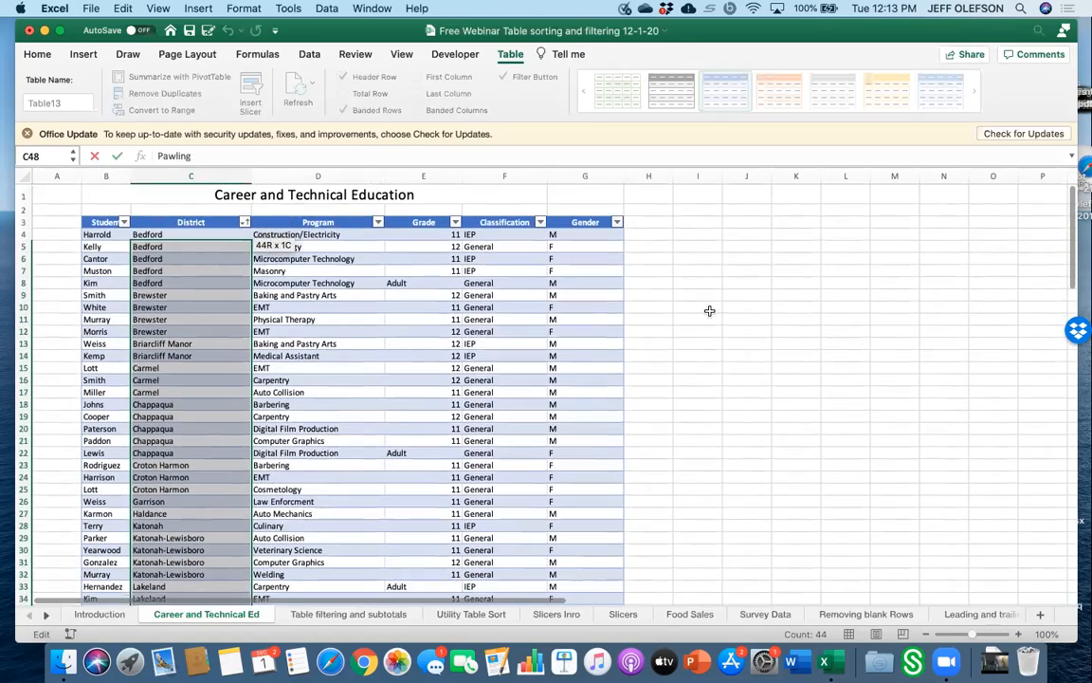
pyautogui.click(709, 310)
# Change the District entry in C5 to lowercase bedford.
pyautogui.click(156, 246)
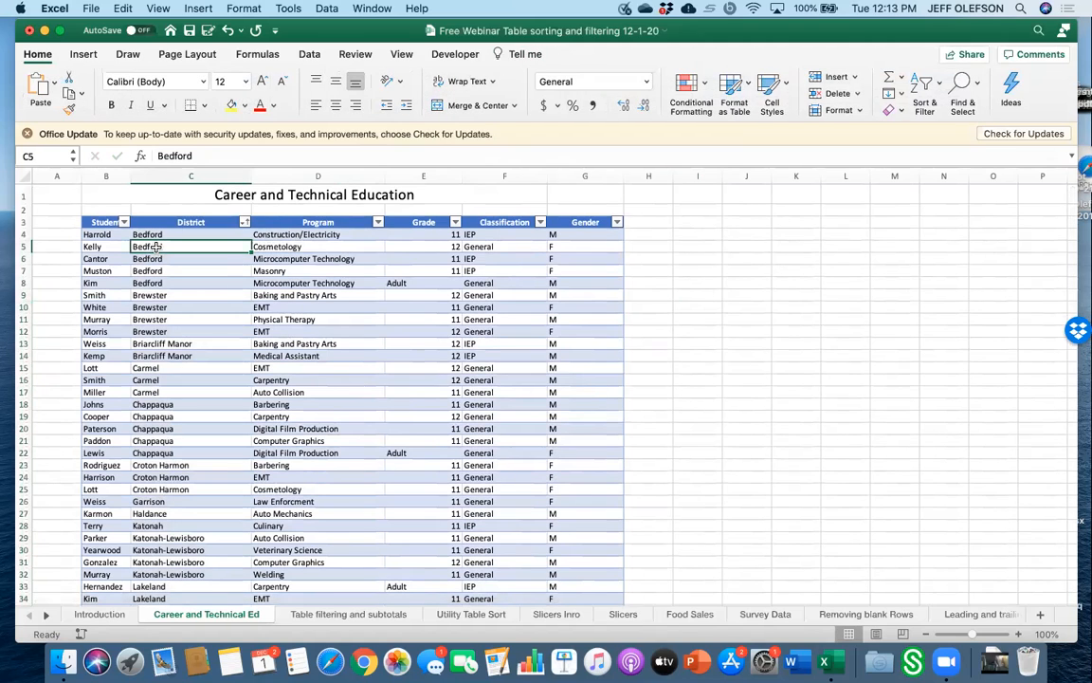
pyautogui.doubleClick(141, 247)
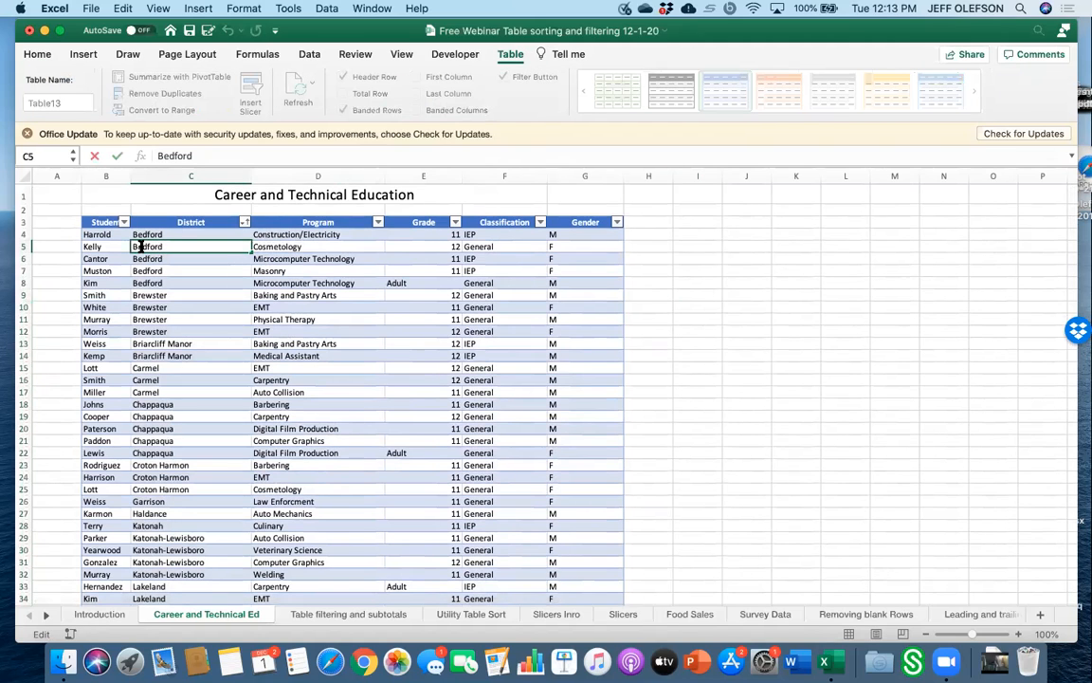
pyautogui.press('BackSpace')
pyautogui.write('b')
pyautogui.click(777, 321)
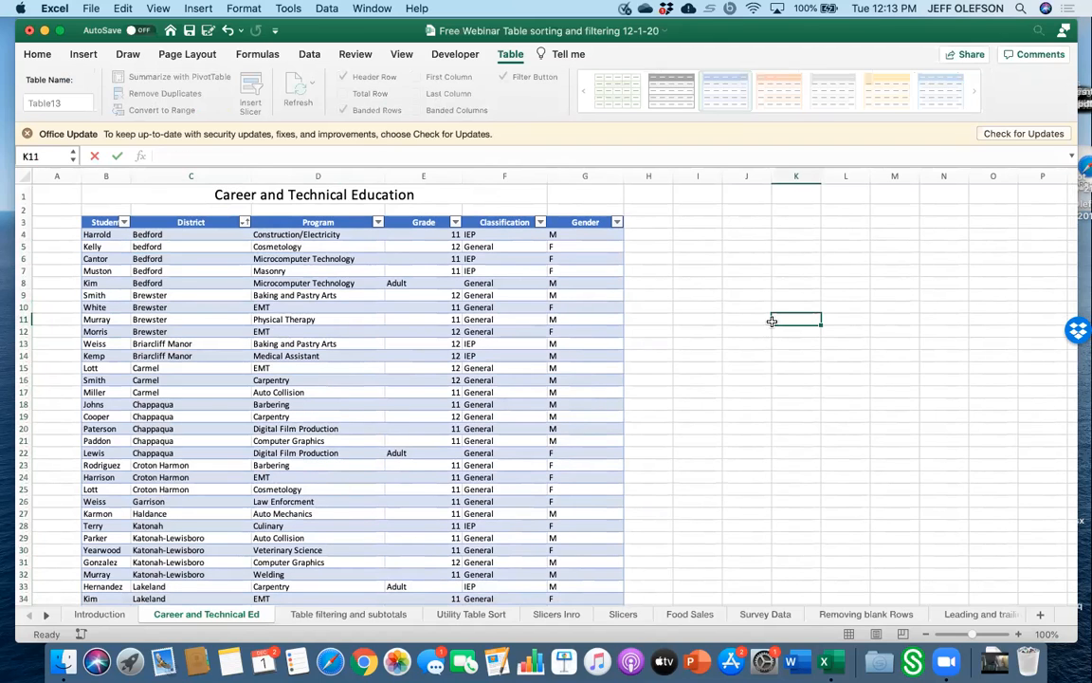
# Filter District to show only Bedford, then select all districts again and close the filter list.
pyautogui.click(244, 222)
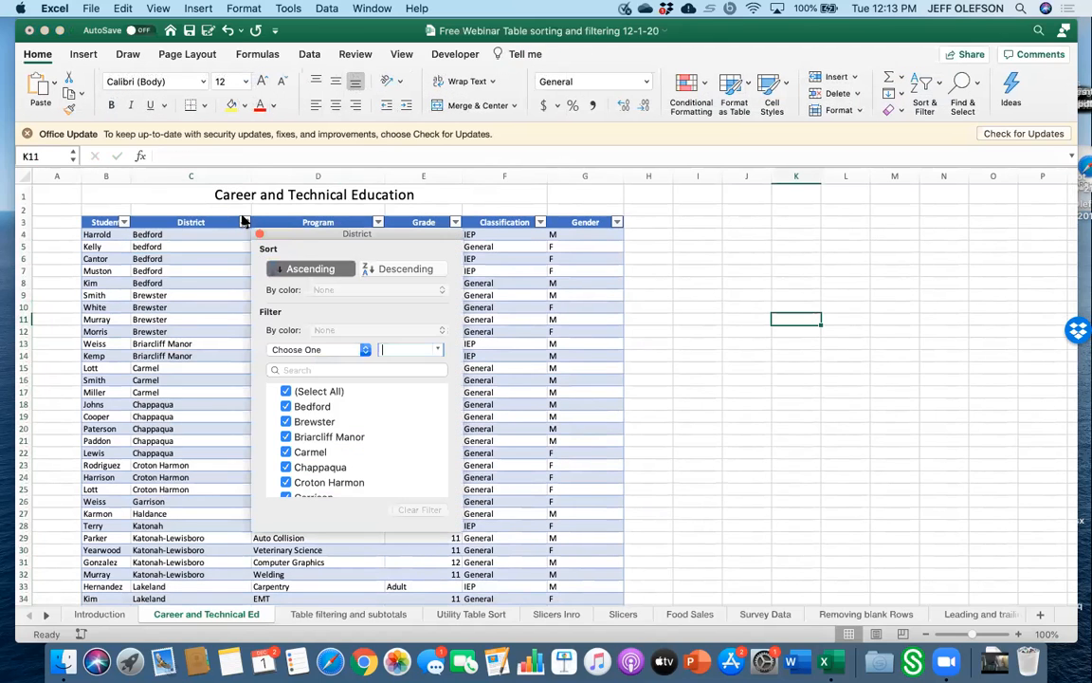
pyautogui.click(286, 392)
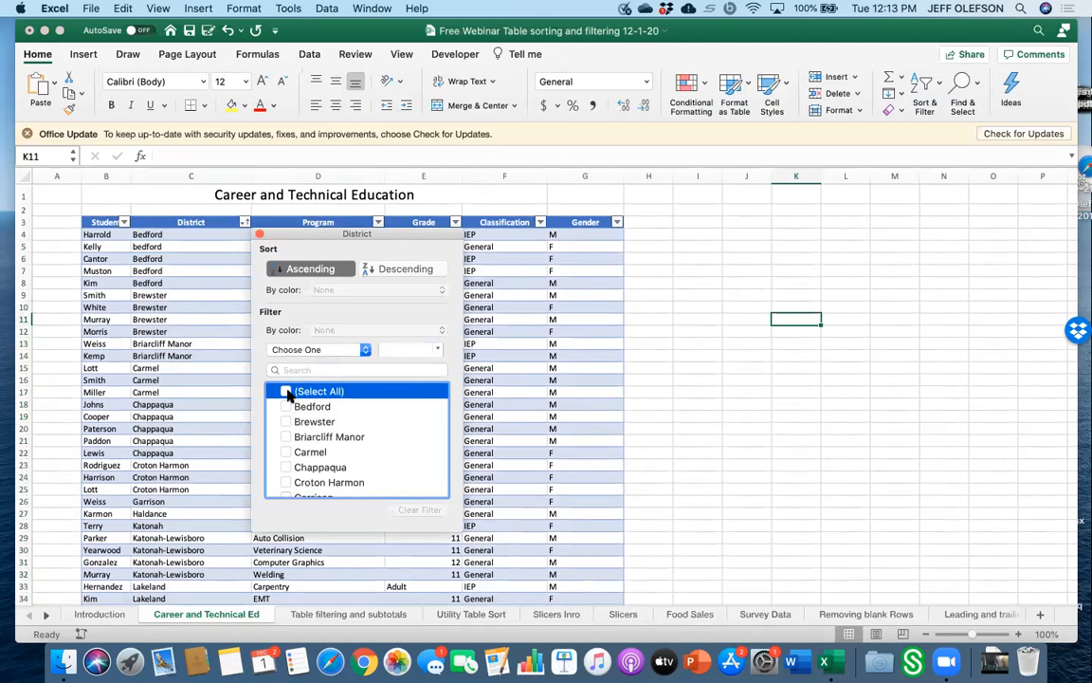
pyautogui.click(286, 407)
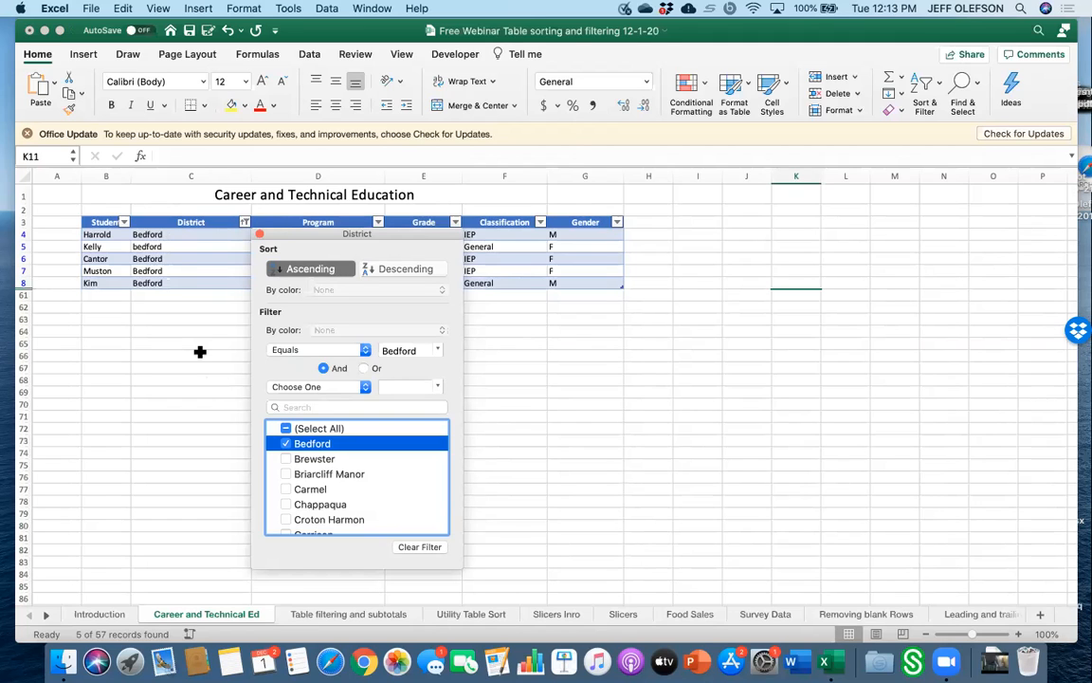
pyautogui.click(285, 427)
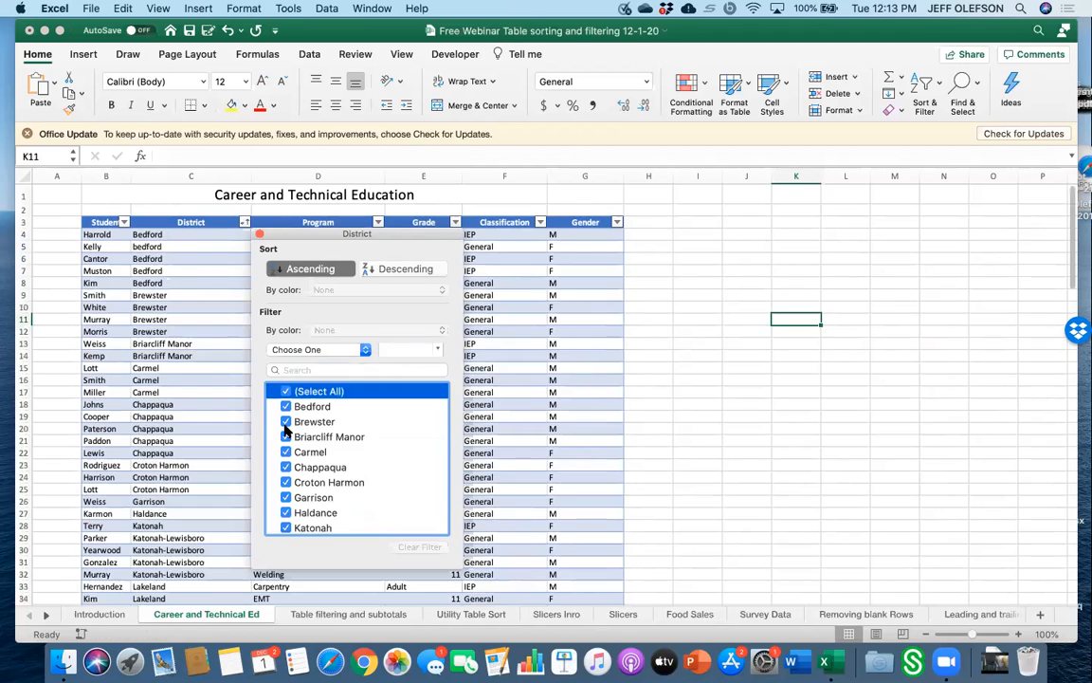
pyautogui.click(192, 367)
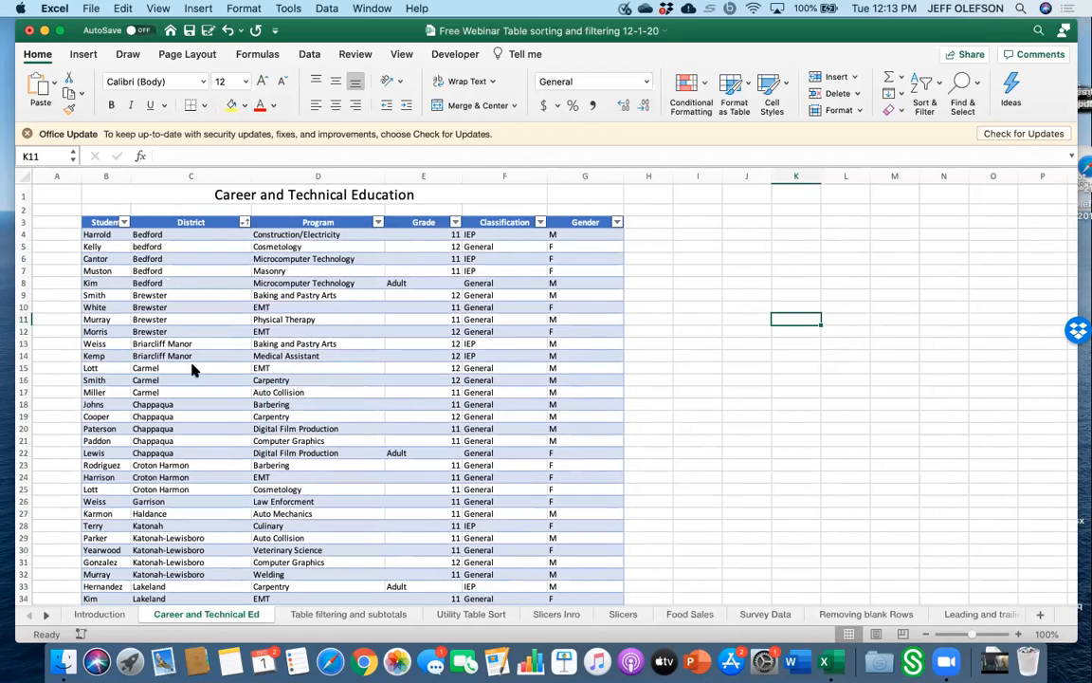
# Exclude Bedford from the District filter, include it again, then exclude it once more.
pyautogui.click(244, 224)
pyautogui.click(286, 406)
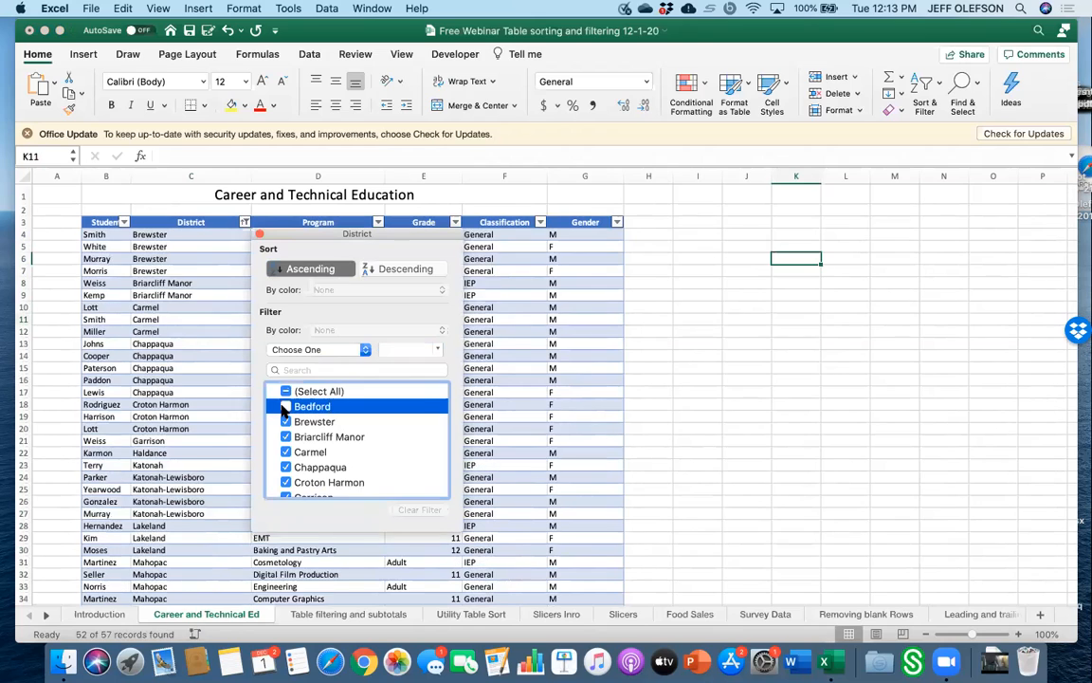
pyautogui.click(286, 390)
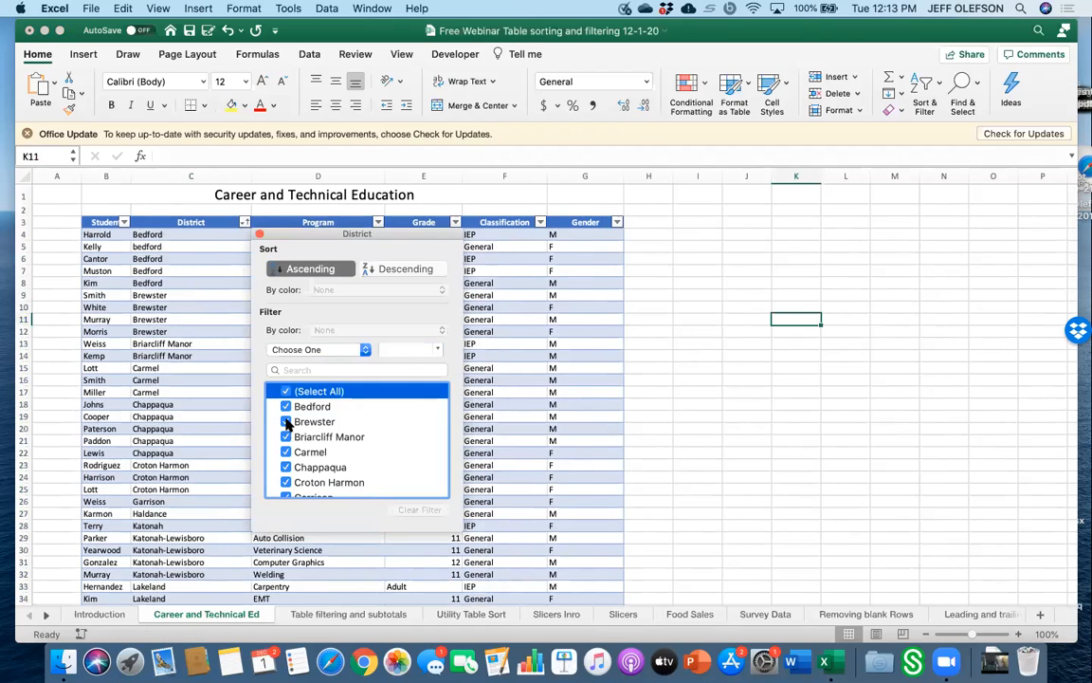
pyautogui.click(285, 406)
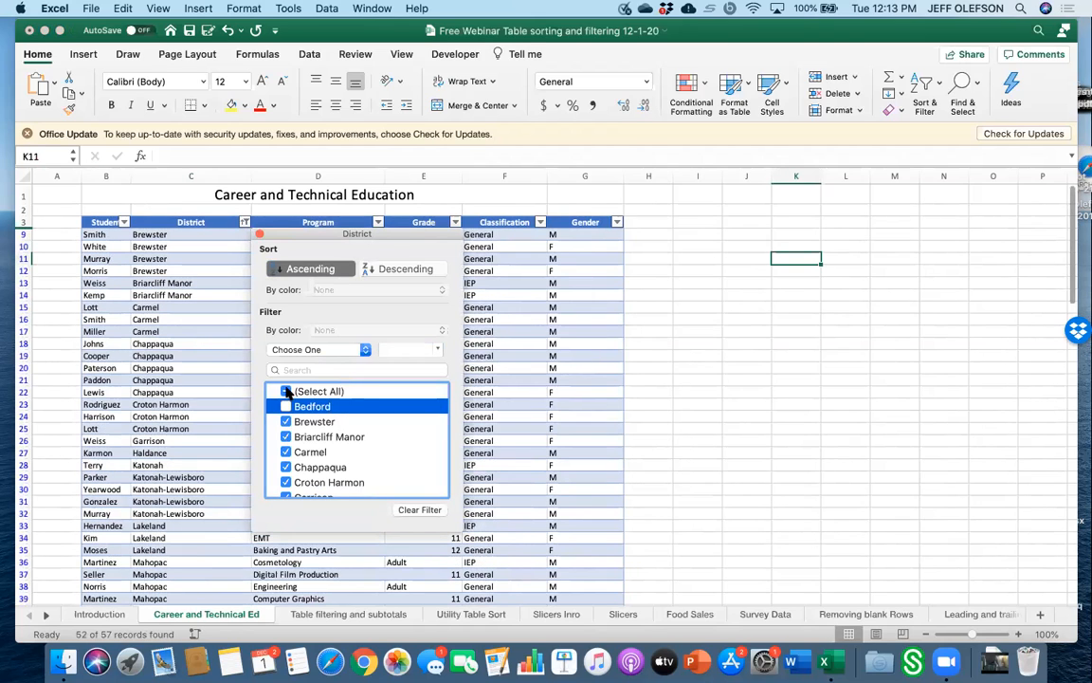
# Filter District to show only Bedford, Briarcliff Manor and Chappaqua.
pyautogui.click(286, 390)
pyautogui.click(287, 391)
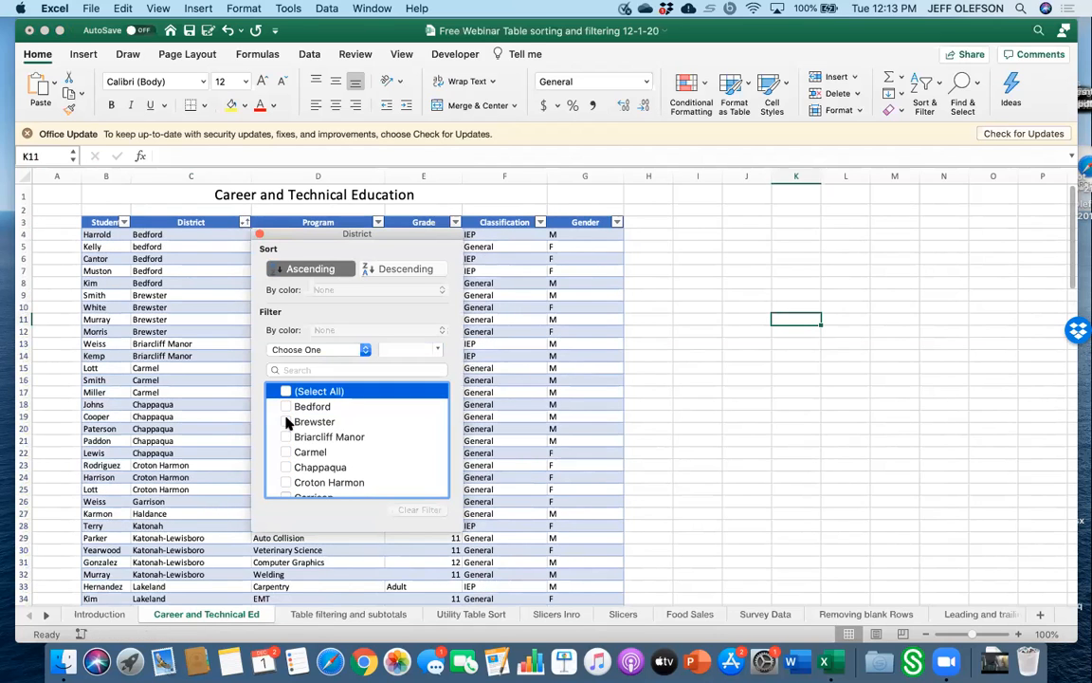
pyautogui.click(286, 466)
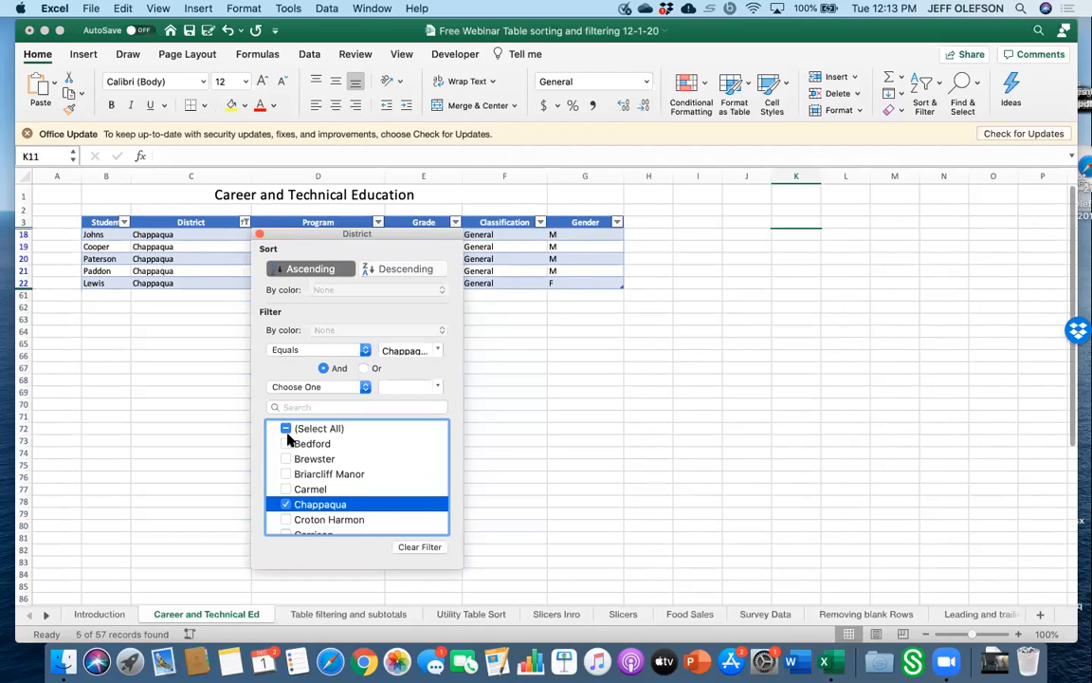
pyautogui.click(286, 444)
pyautogui.click(287, 474)
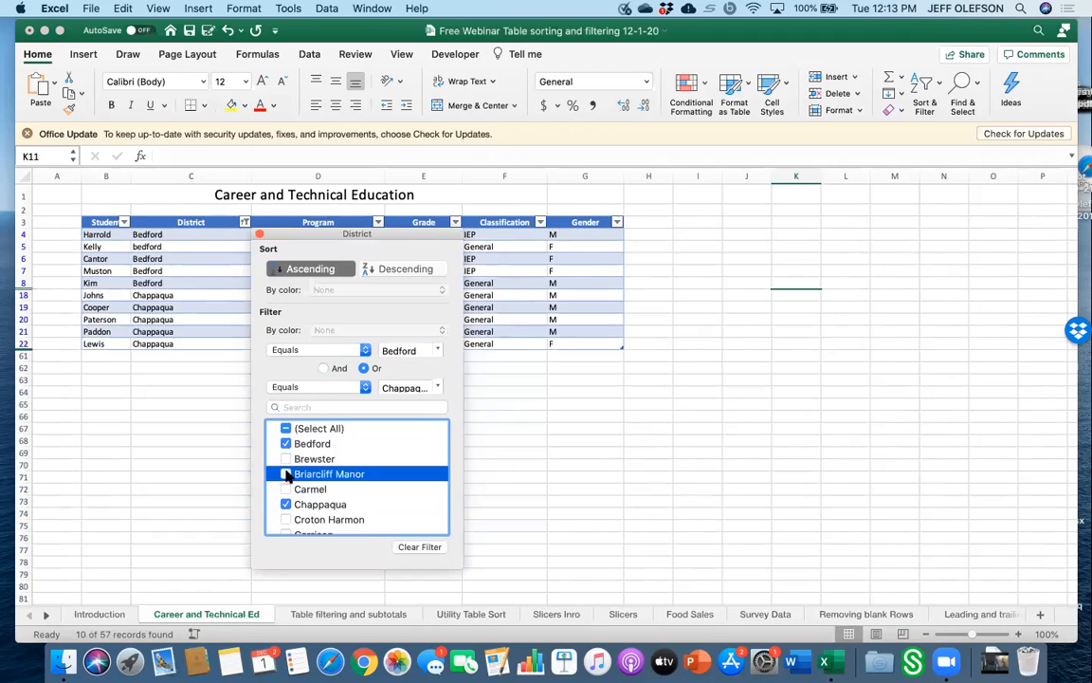
pyautogui.click(229, 484)
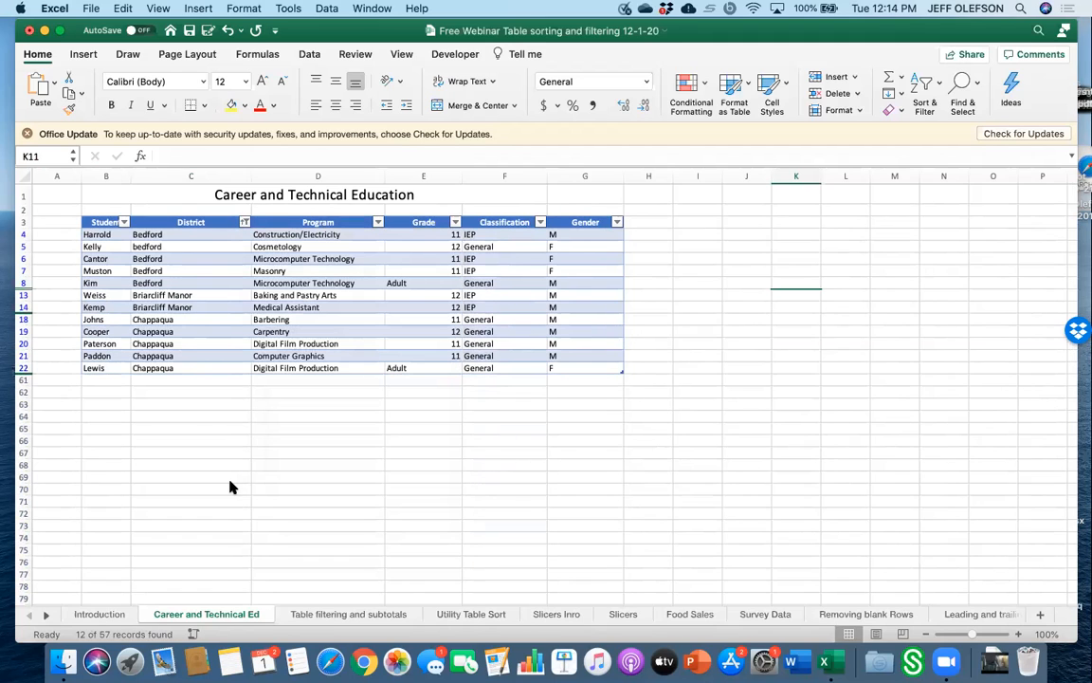
# Clear the District filter by reselecting all districts.
pyautogui.click(243, 222)
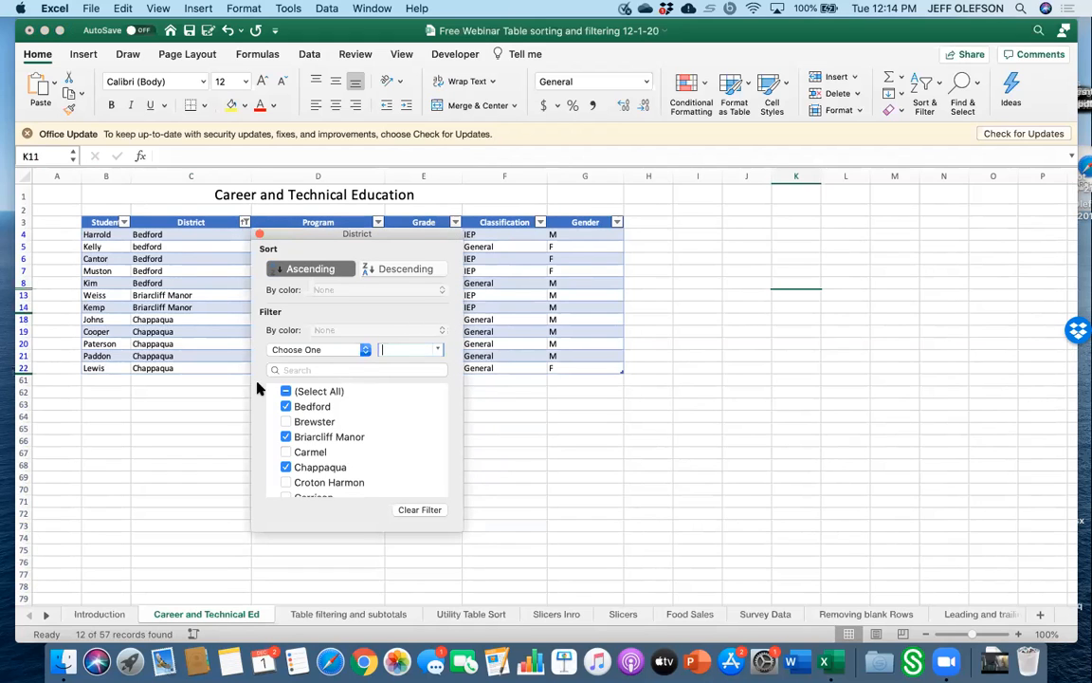
pyautogui.click(285, 391)
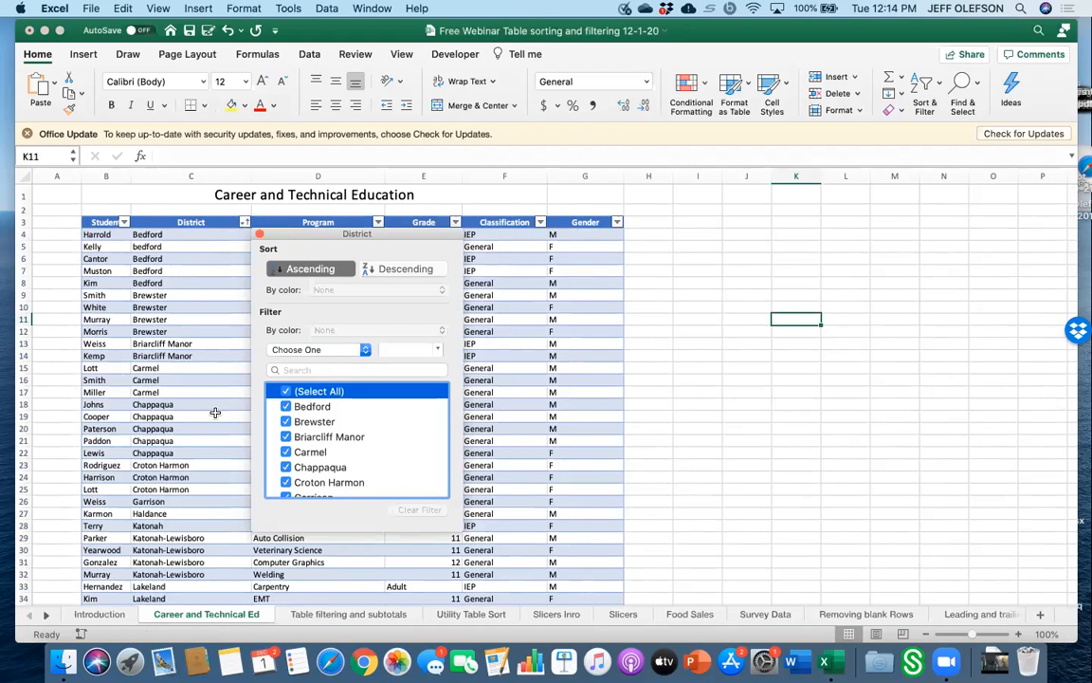
pyautogui.click(259, 234)
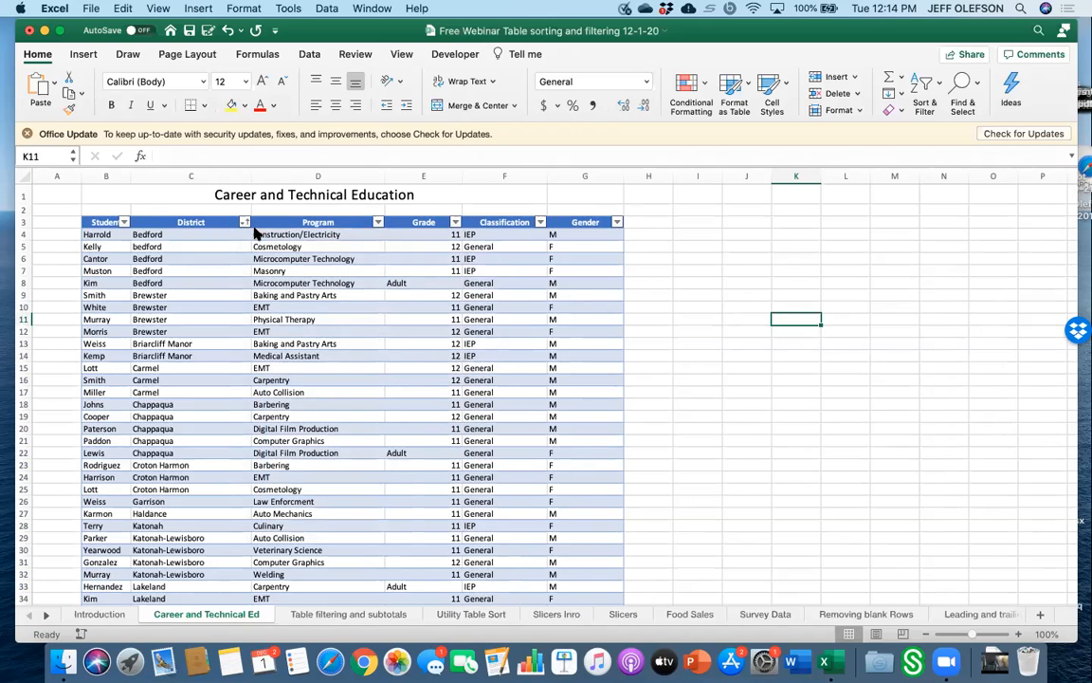
# Filter the Program column to show only Auto Collision and Auto Mechanics.
pyautogui.click(377, 223)
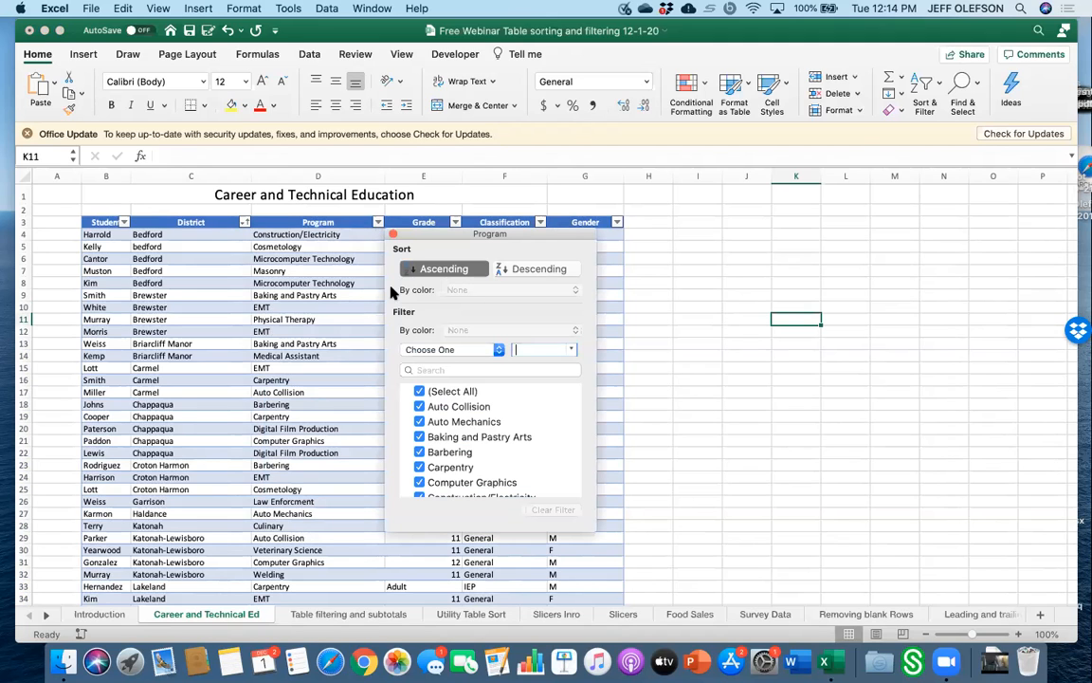
pyautogui.click(419, 392)
pyautogui.click(419, 405)
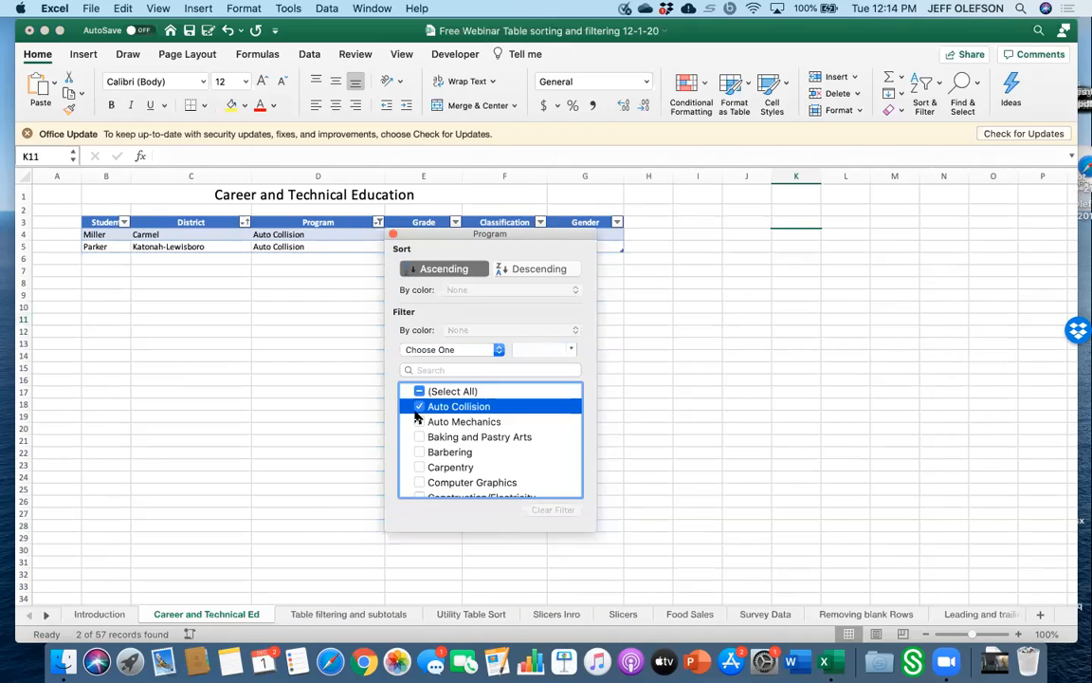
pyautogui.click(419, 459)
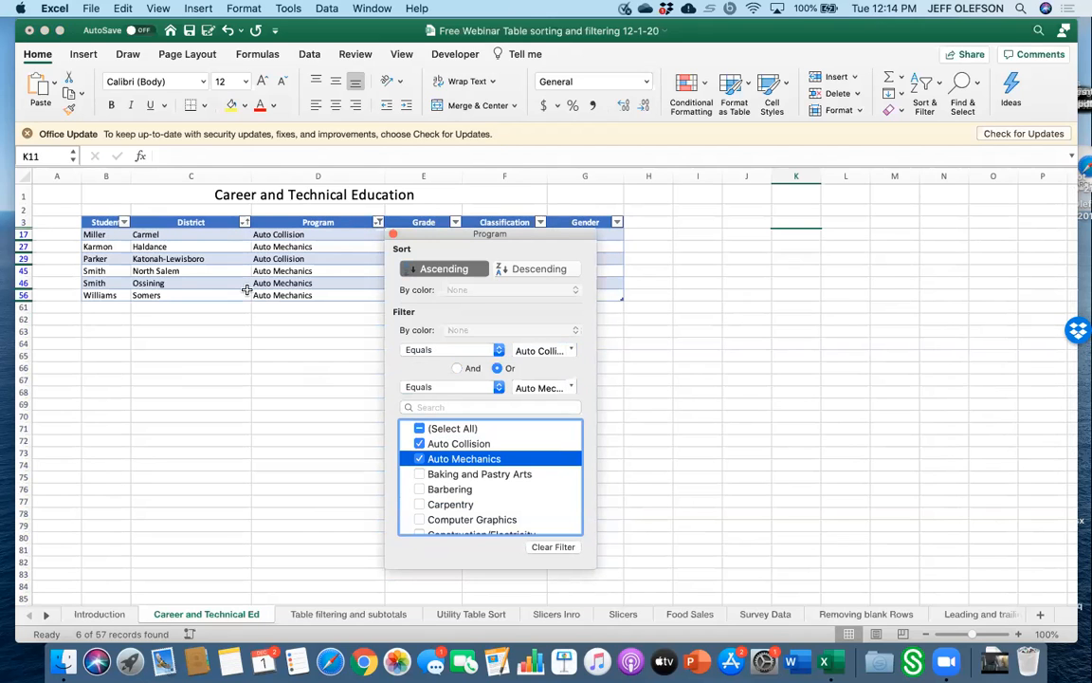
pyautogui.click(210, 291)
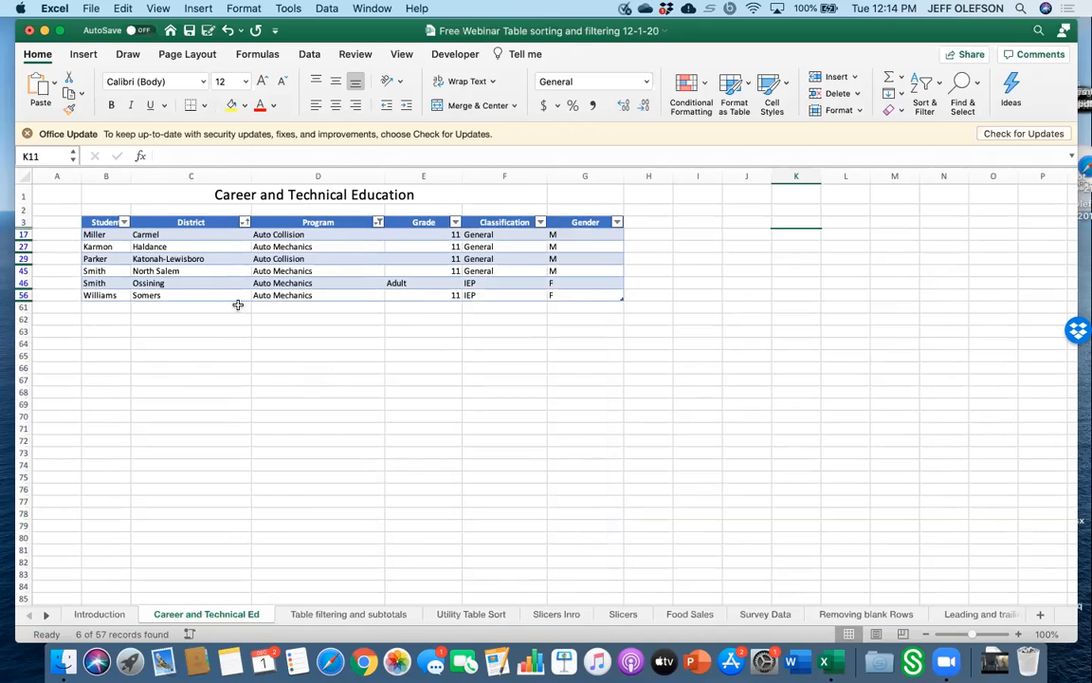
# Narrow the District filter to Haldance only.
pyautogui.click(244, 222)
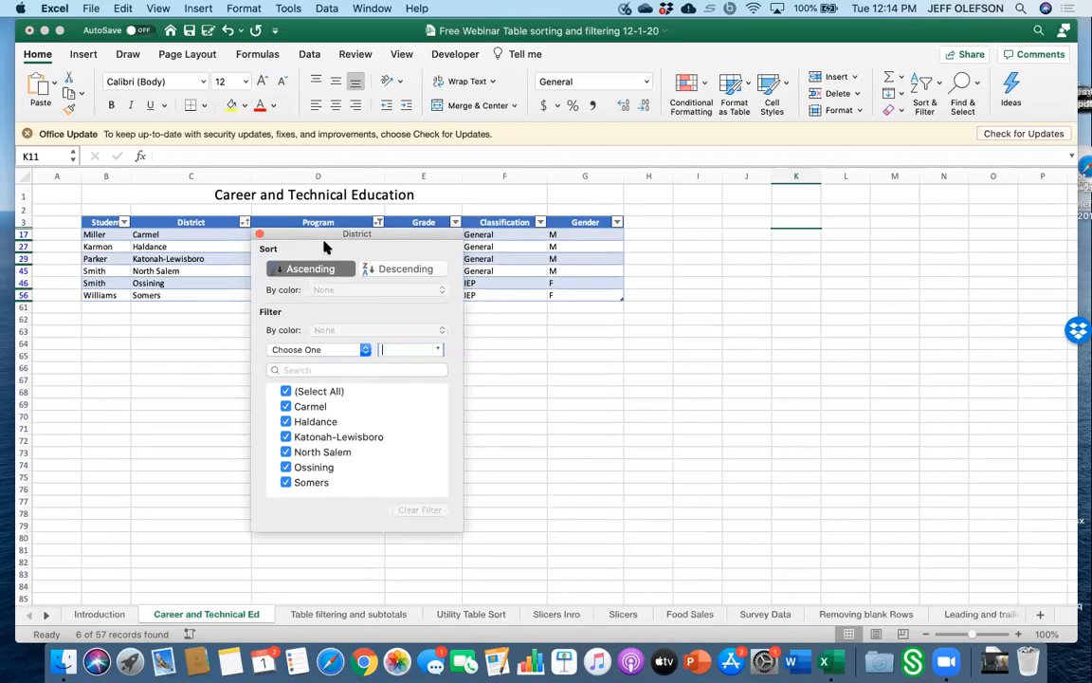
pyautogui.click(286, 392)
pyautogui.click(285, 391)
pyautogui.click(285, 421)
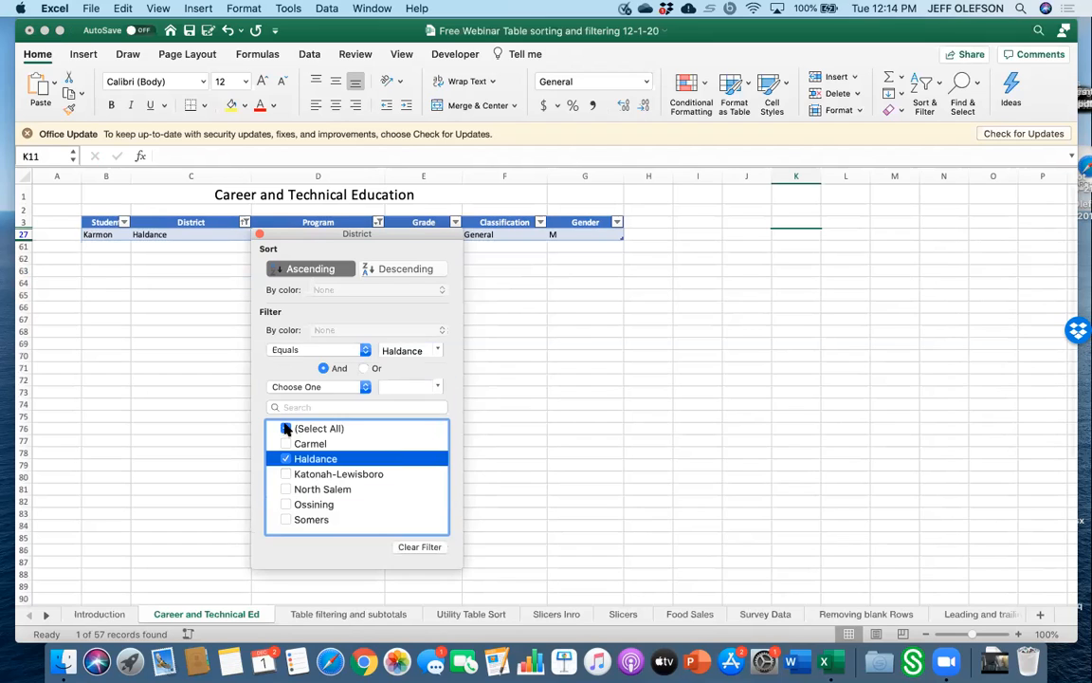
pyautogui.click(504, 425)
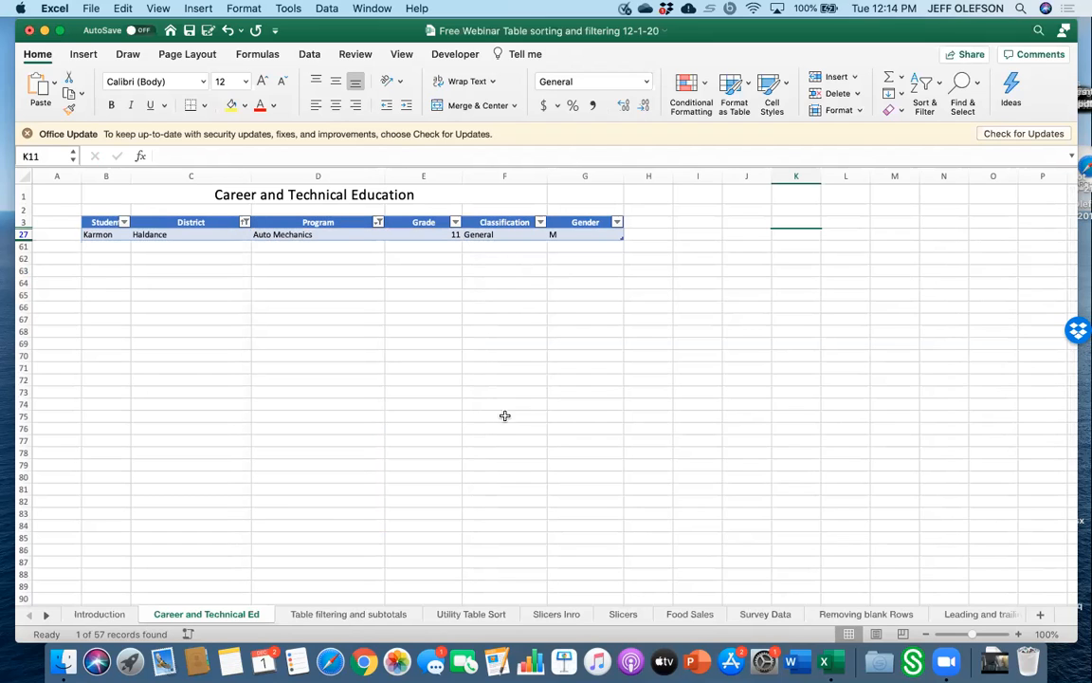
# Reselect all districts in the District filter.
pyautogui.click(245, 222)
pyautogui.click(286, 428)
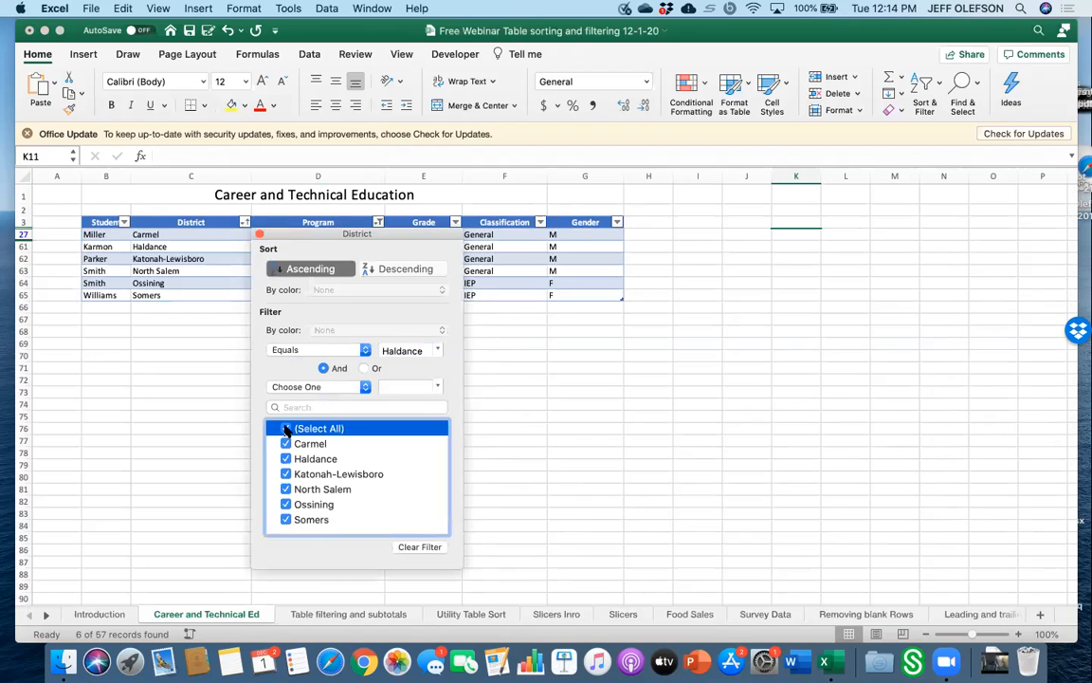
pyautogui.click(489, 413)
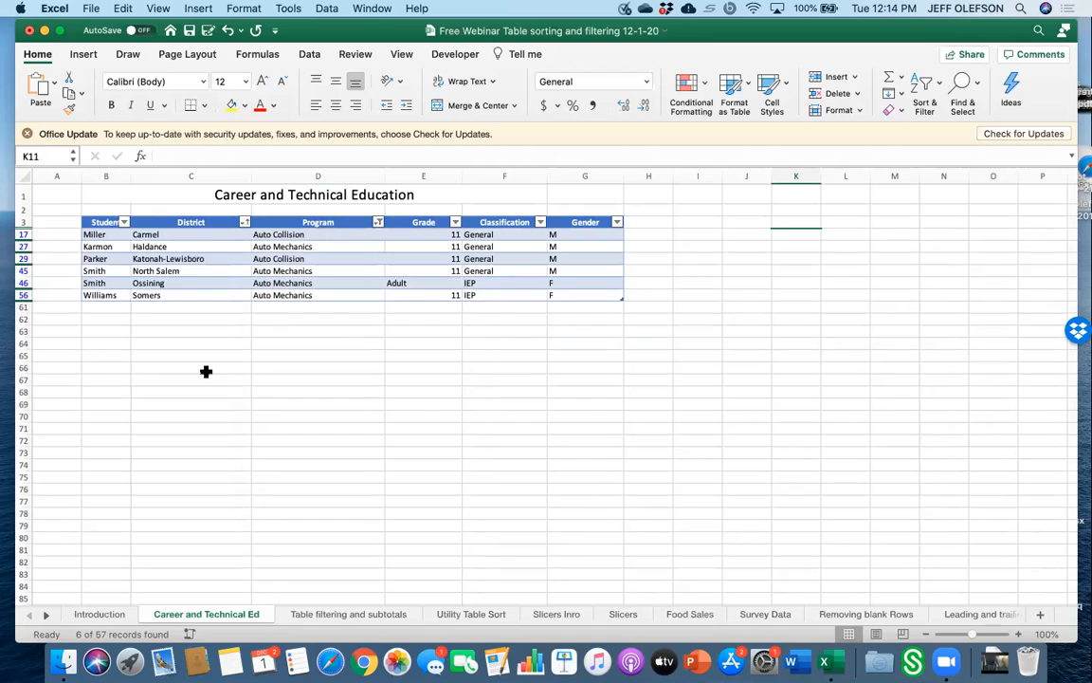
# Clear the Program filter by reselecting all programs.
pyautogui.click(245, 222)
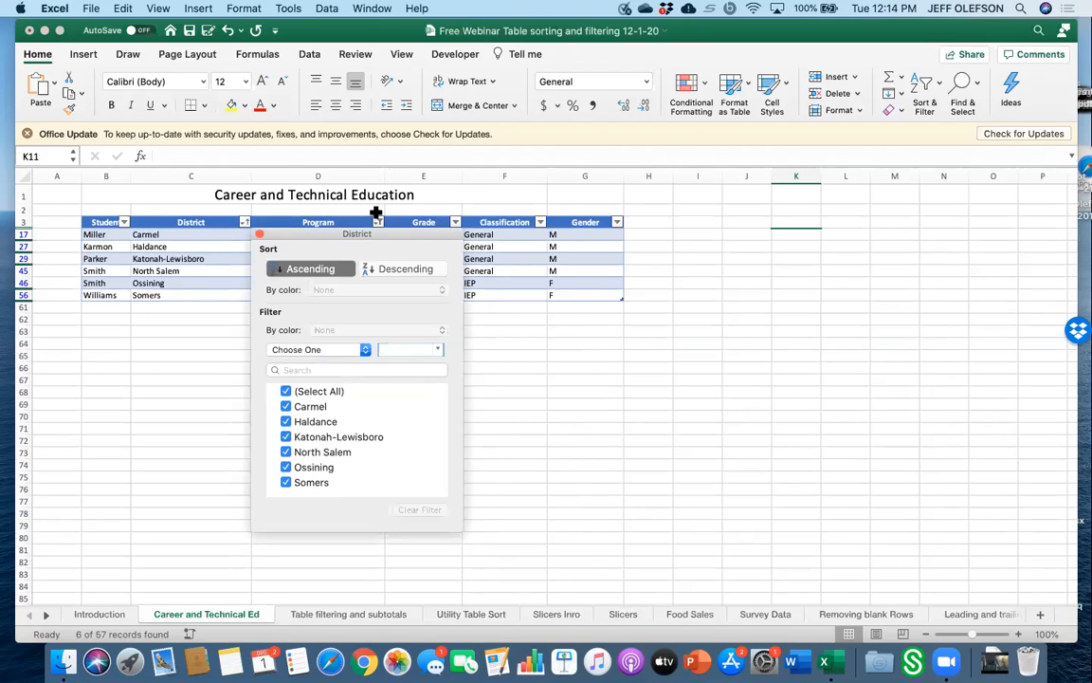
pyautogui.click(379, 224)
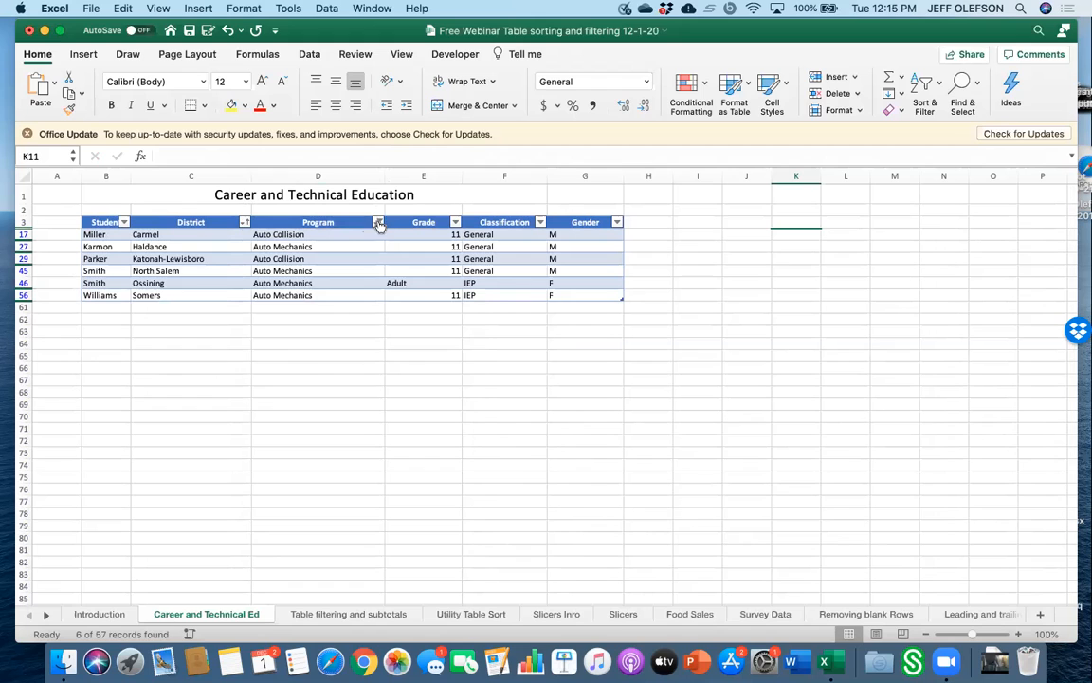
pyautogui.click(378, 223)
pyautogui.click(419, 431)
pyautogui.click(419, 431)
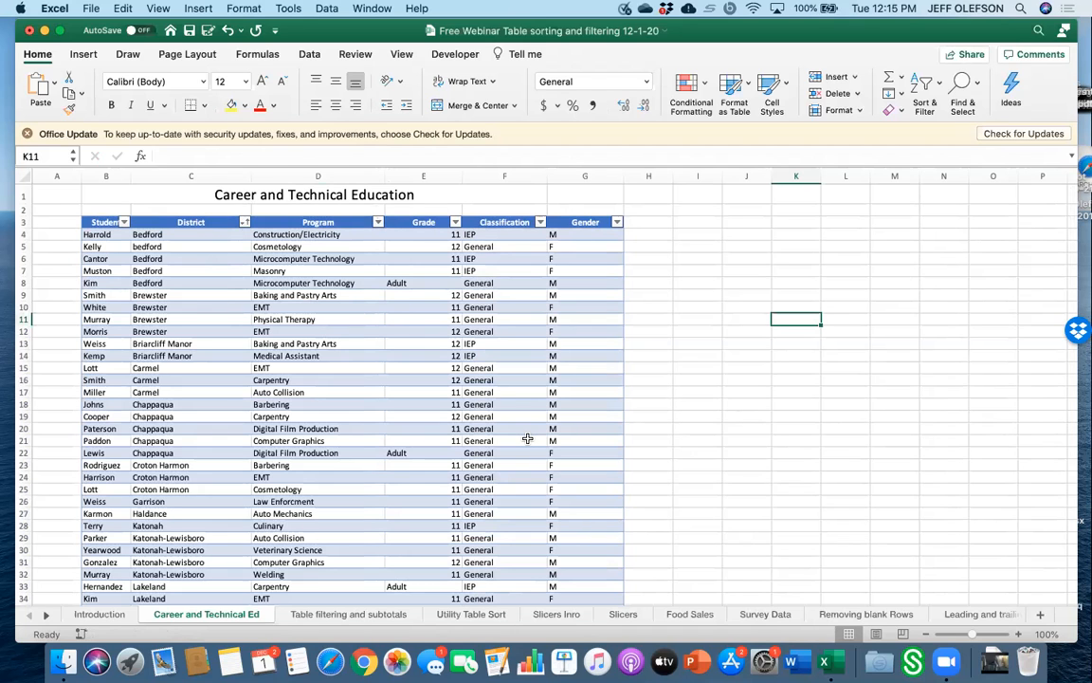
# Filter the Gender column to show only M.
pyautogui.scroll(-5, 527, 438)
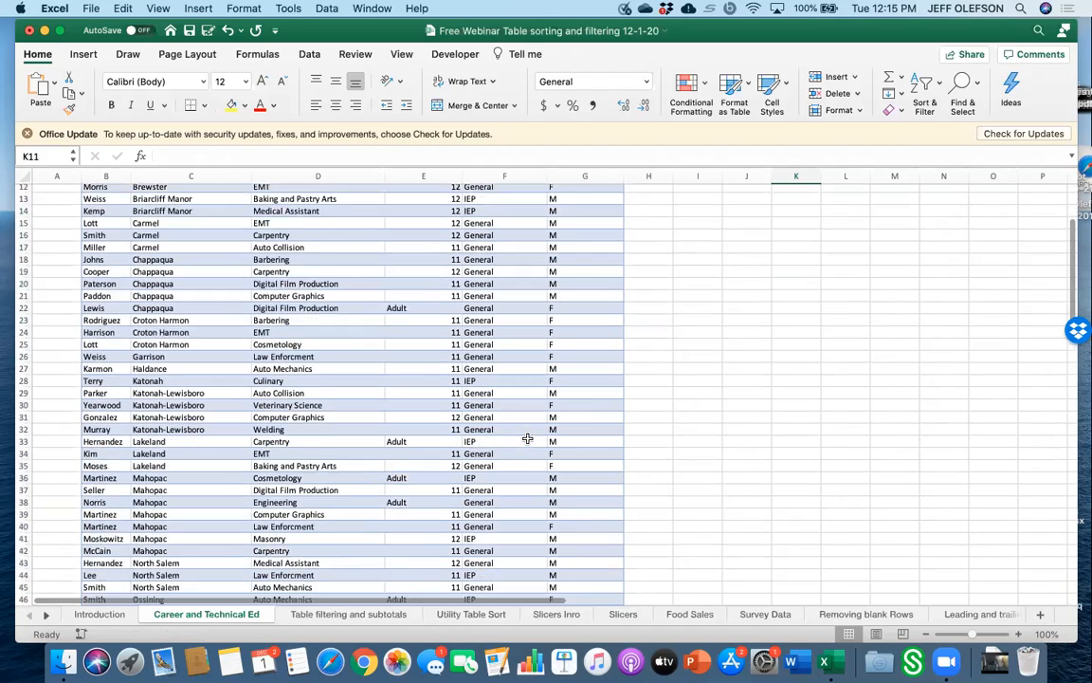
pyautogui.scroll(5, 527, 438)
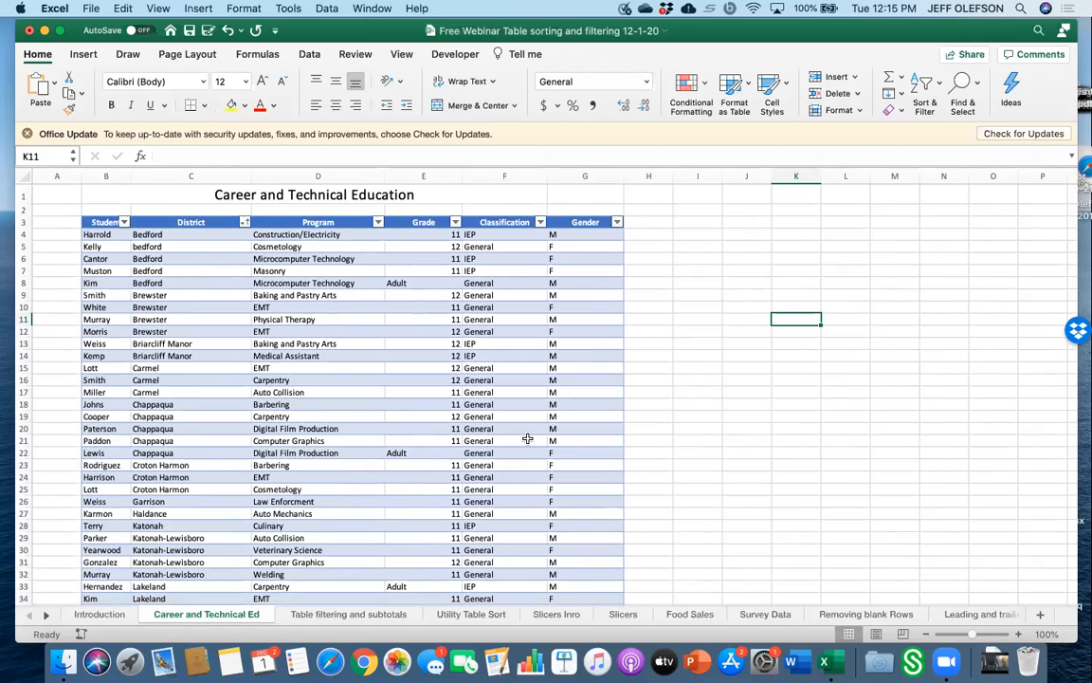
pyautogui.click(617, 223)
pyautogui.click(657, 390)
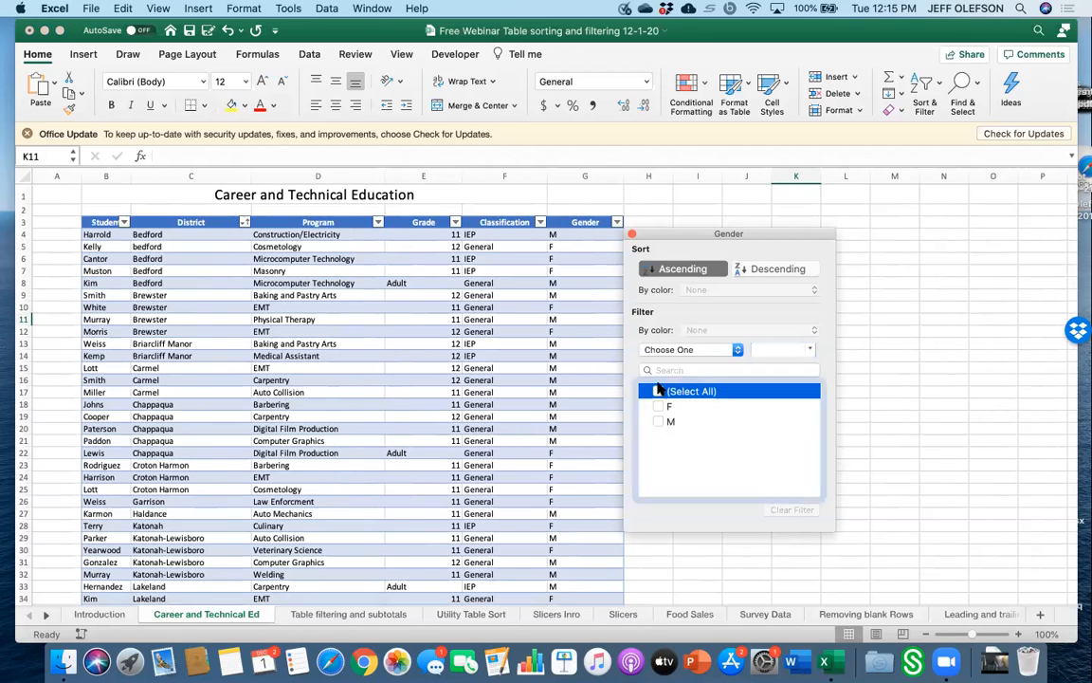
pyautogui.click(660, 421)
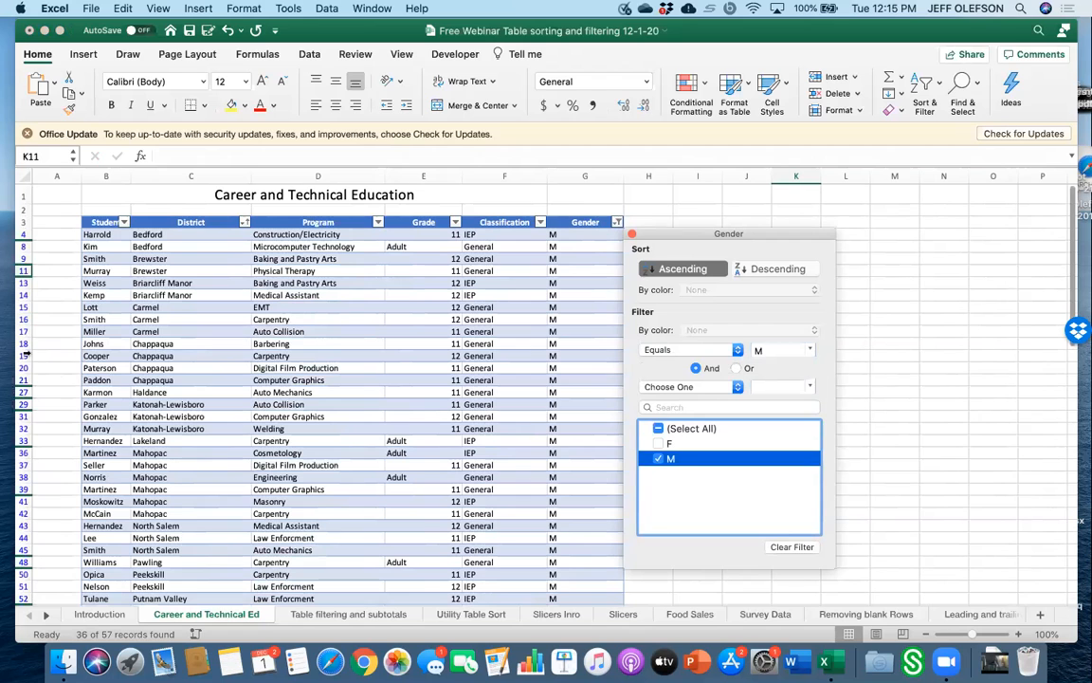
pyautogui.scroll(2, 30, 345)
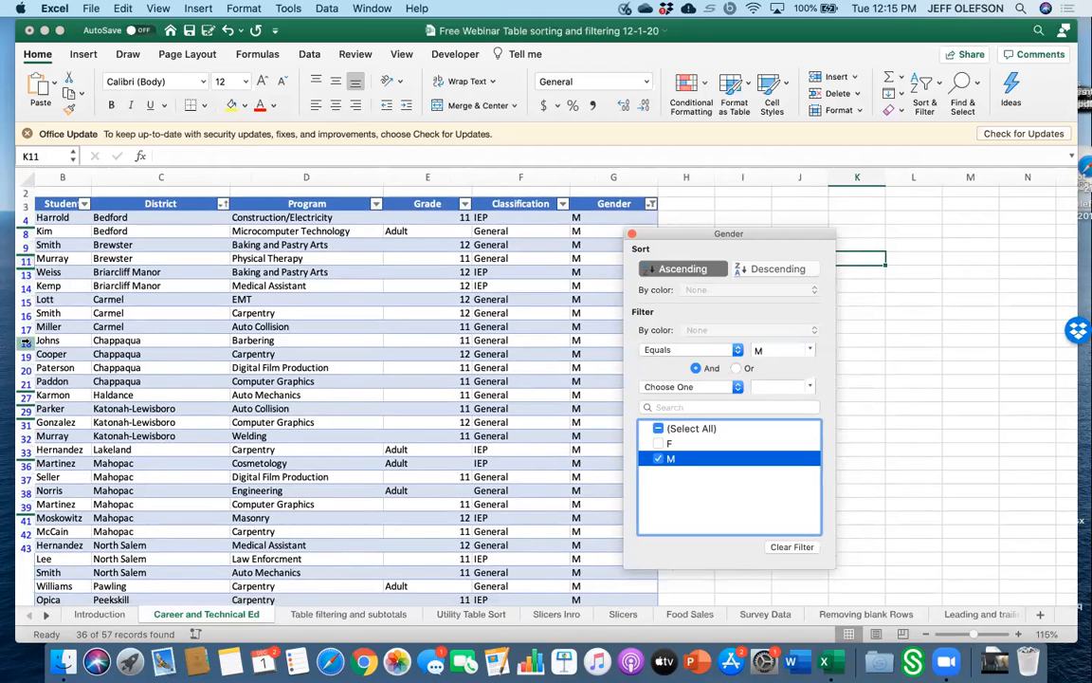
# Remove the table's styling by applying the plain None table style.
pyautogui.click(633, 234)
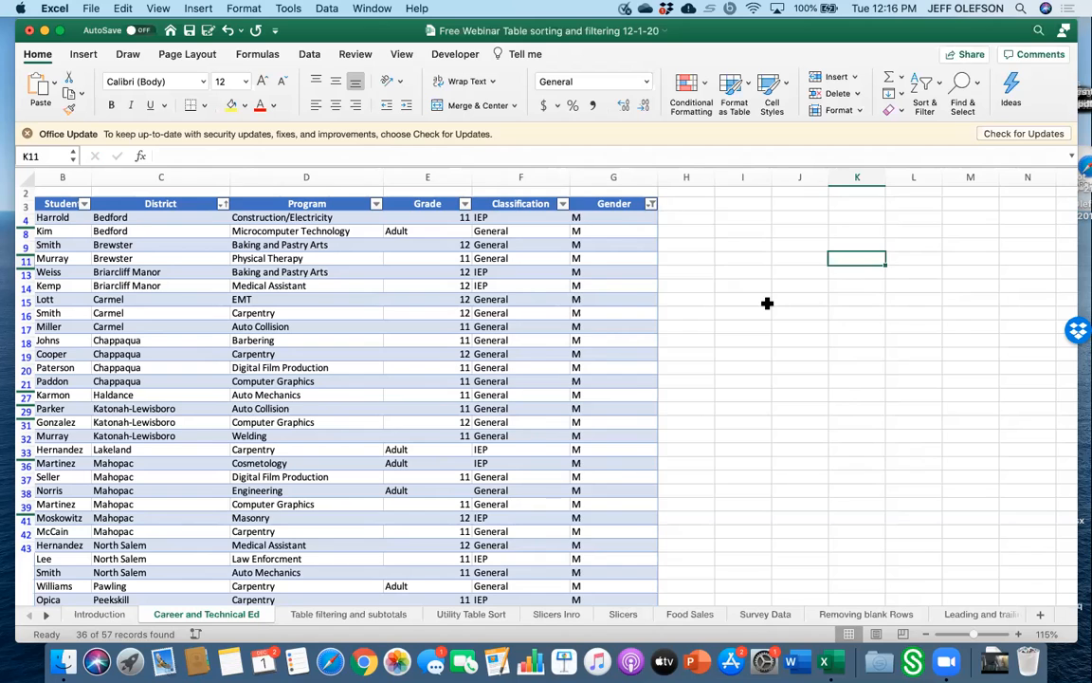
pyautogui.hscroll(-1, 767, 303)
pyautogui.scroll(-1, 767, 302)
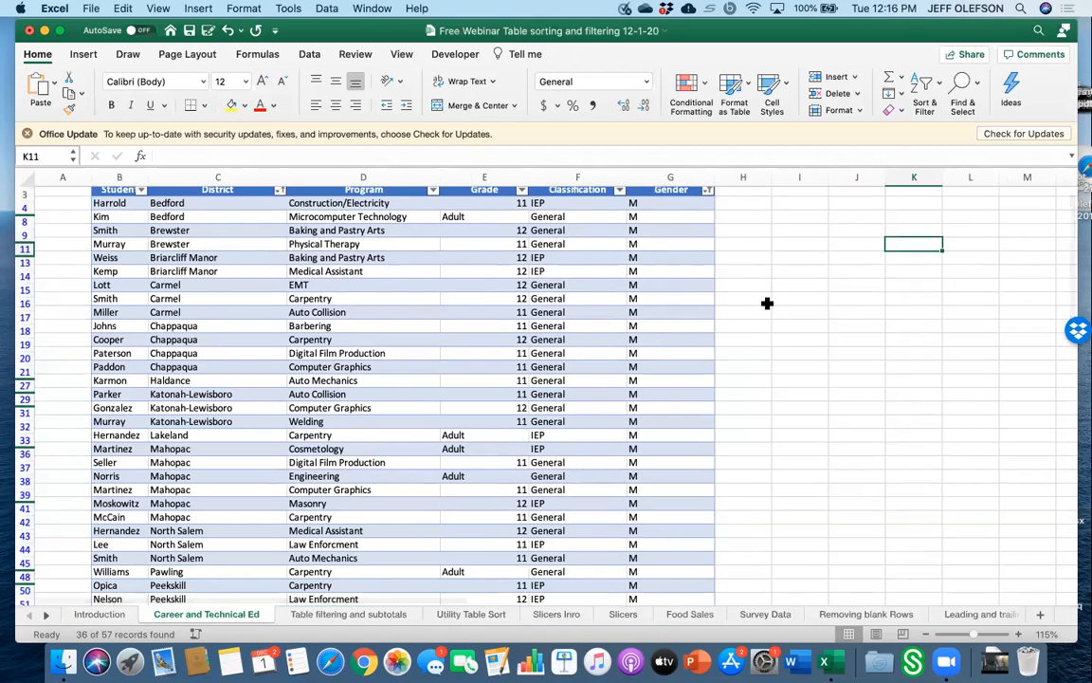
pyautogui.scroll(2, 323, 312)
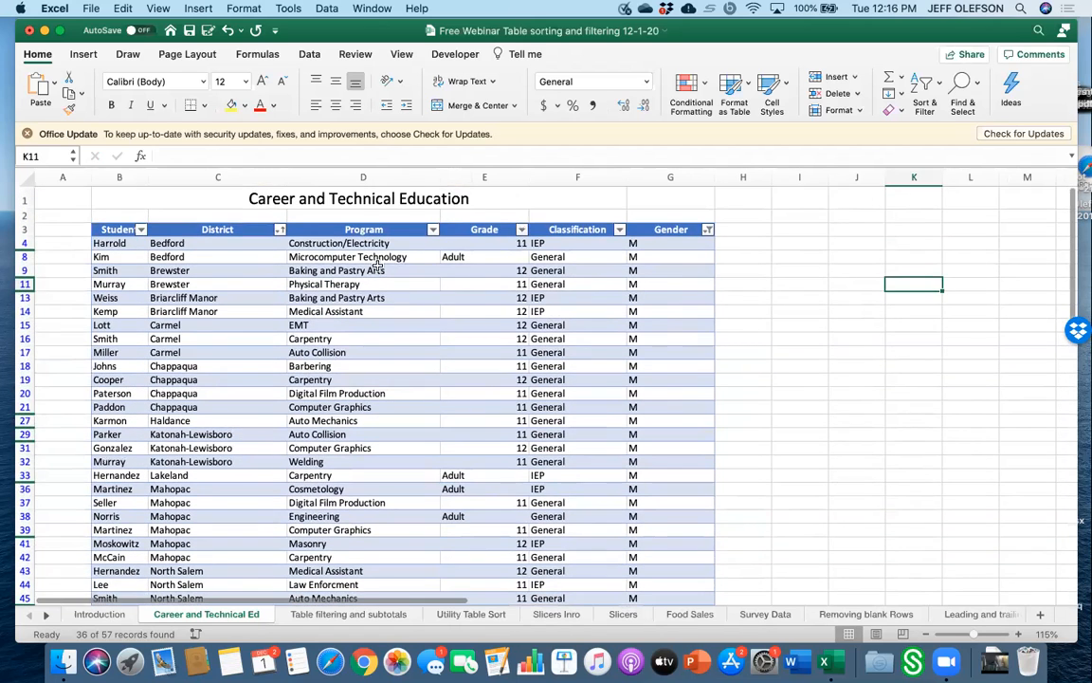
pyautogui.click(339, 270)
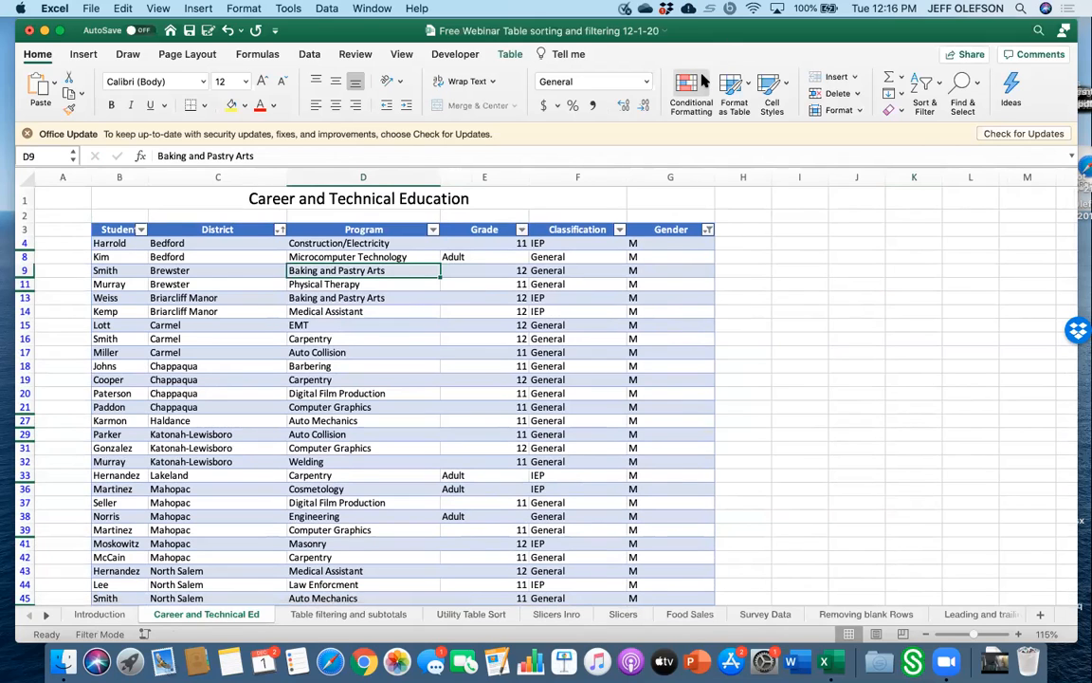
pyautogui.click(509, 55)
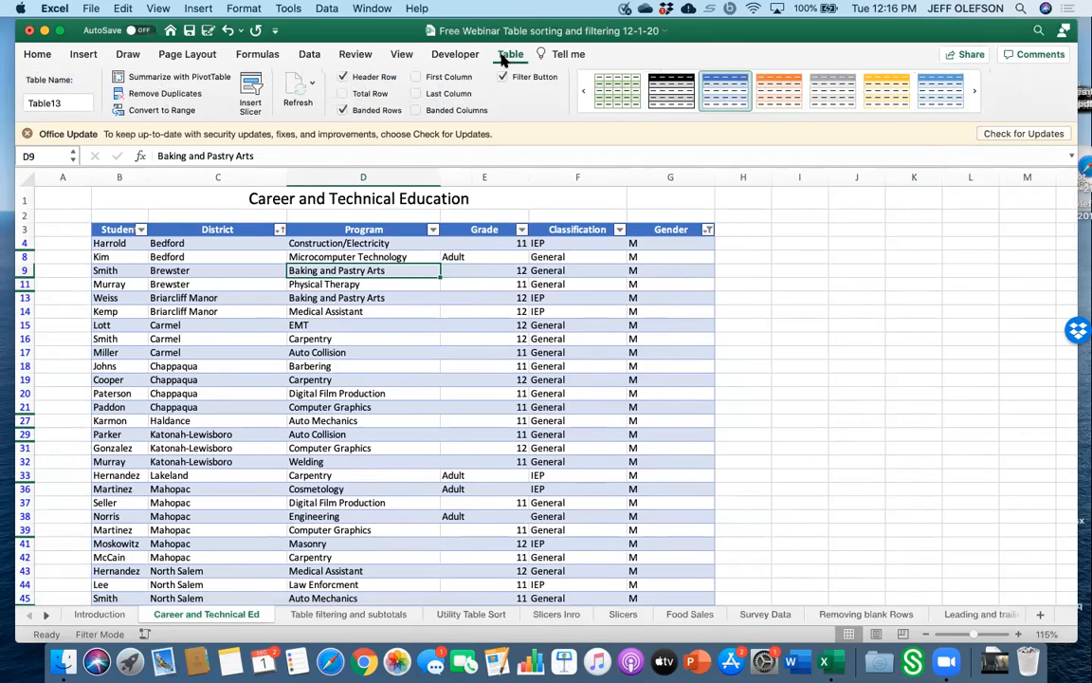
pyautogui.click(583, 92)
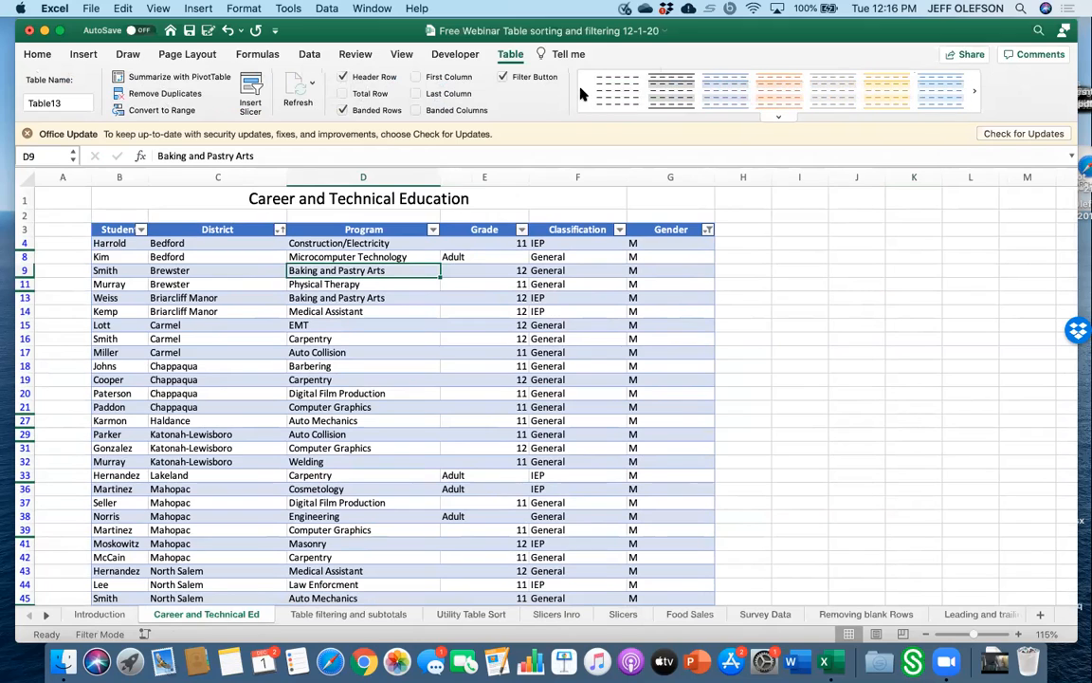
pyautogui.click(612, 93)
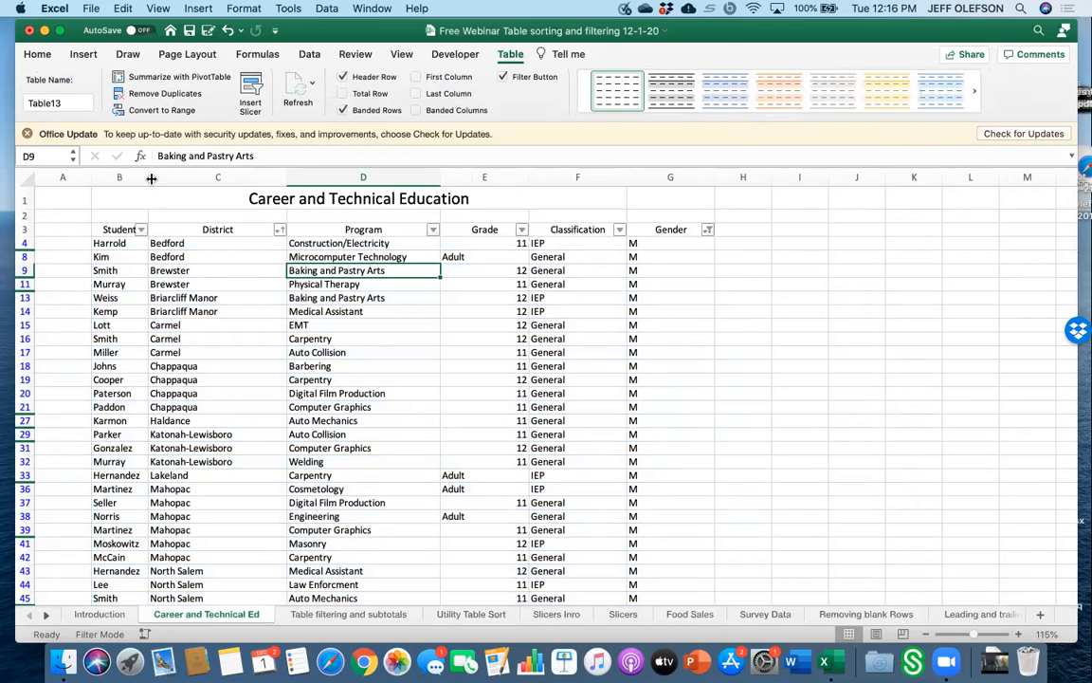
# Convert the table back to a normal range.
pyautogui.click(158, 111)
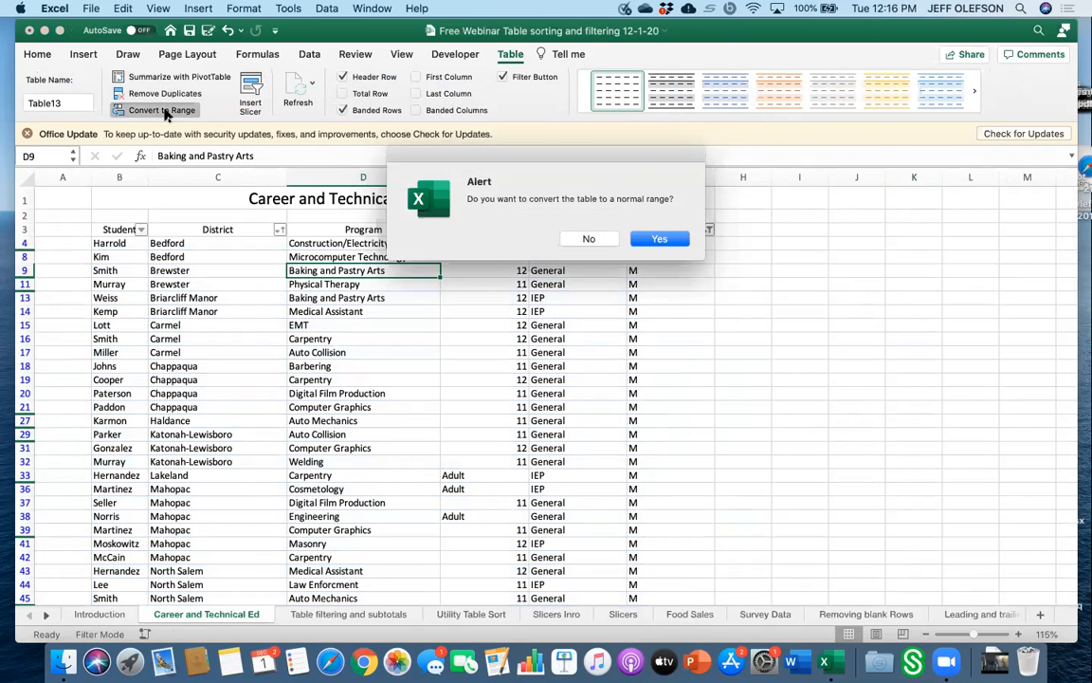
pyautogui.click(659, 238)
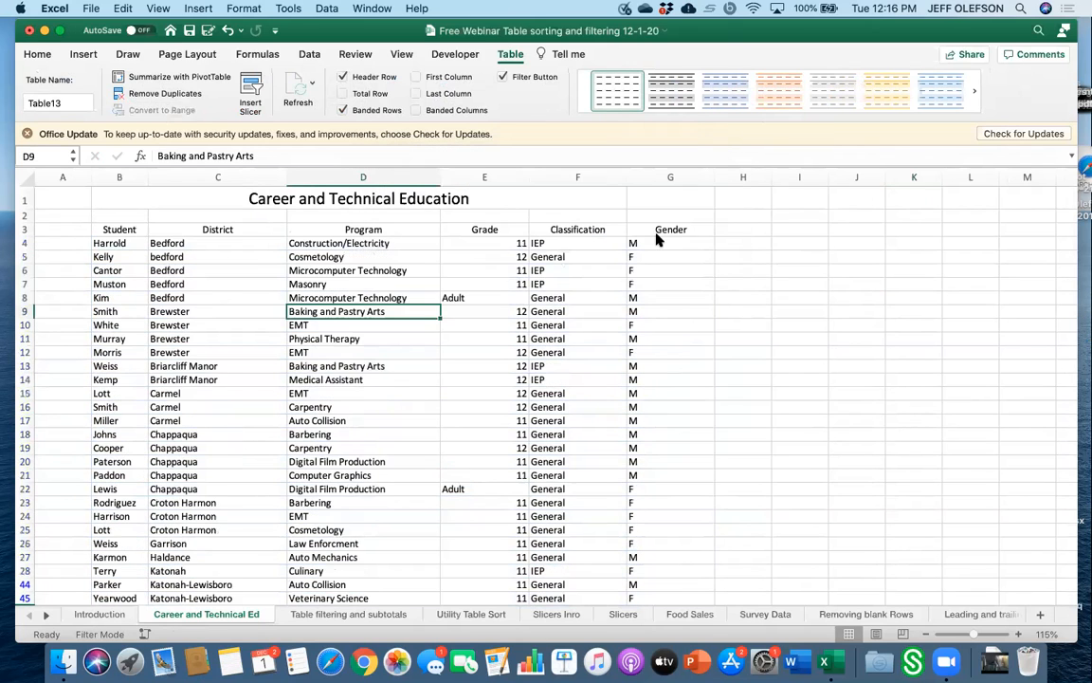
pyautogui.scroll(-1, 610, 439)
pyautogui.scroll(-10, 609, 439)
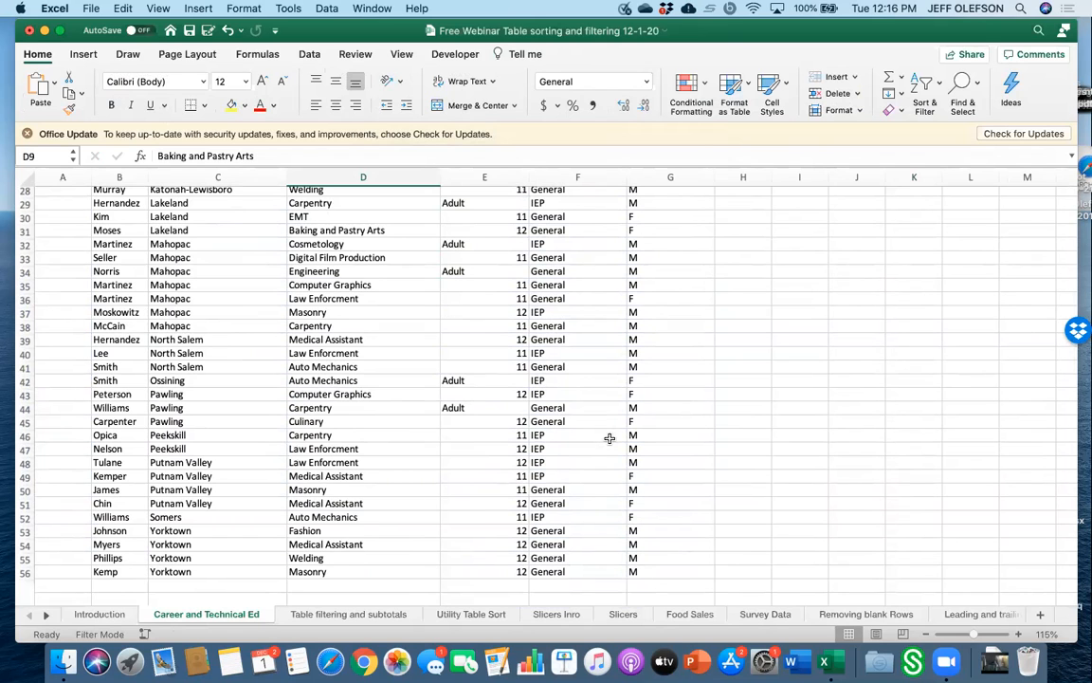
pyautogui.scroll(10, 609, 439)
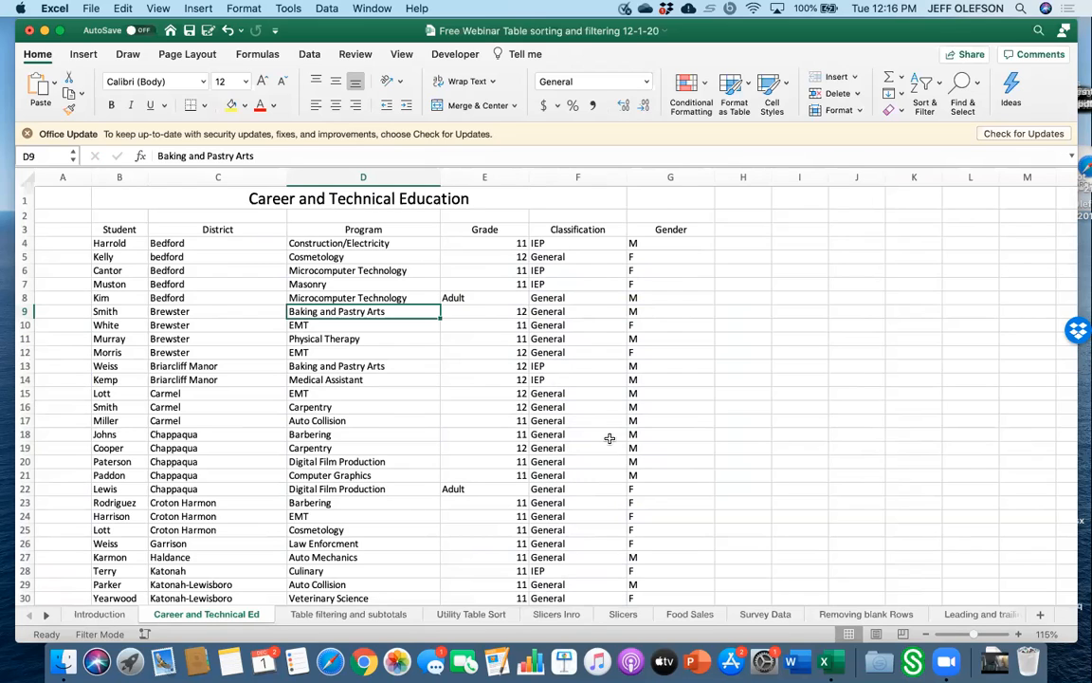
# Create a table from the range B3:G60 with headers.
pyautogui.click(271, 407)
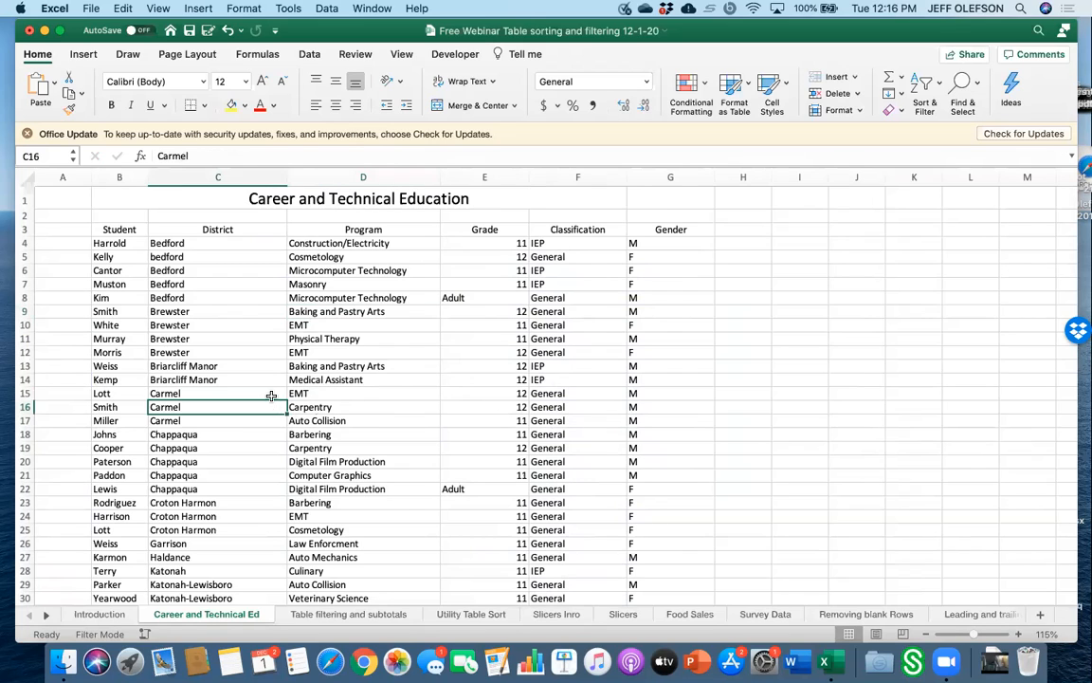
pyautogui.click(81, 54)
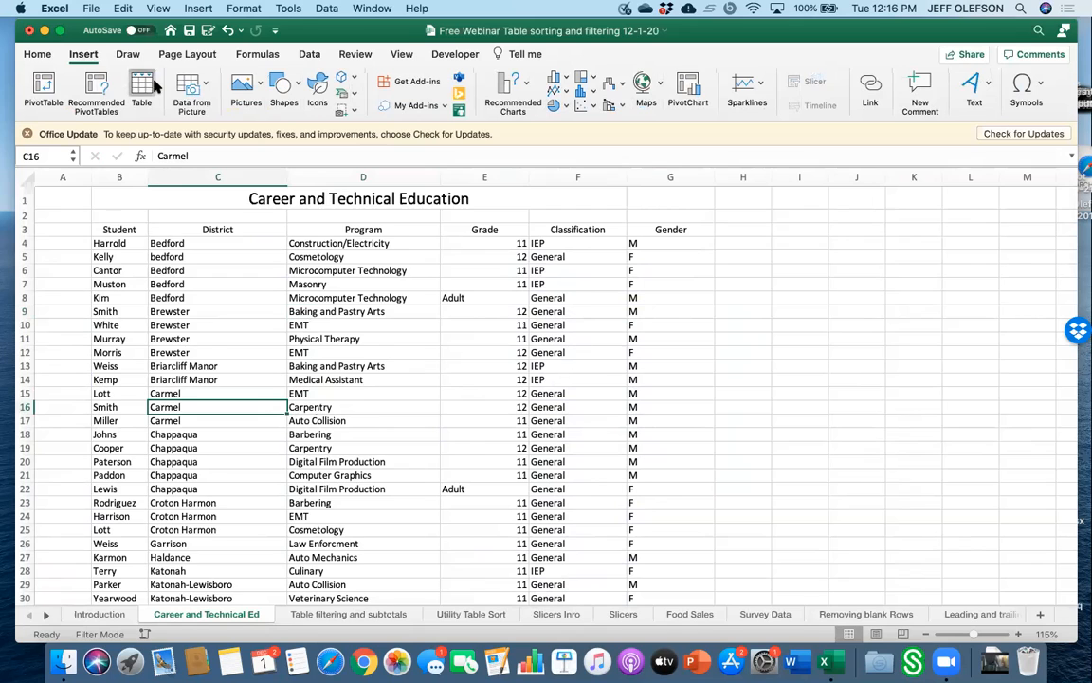
pyautogui.click(156, 84)
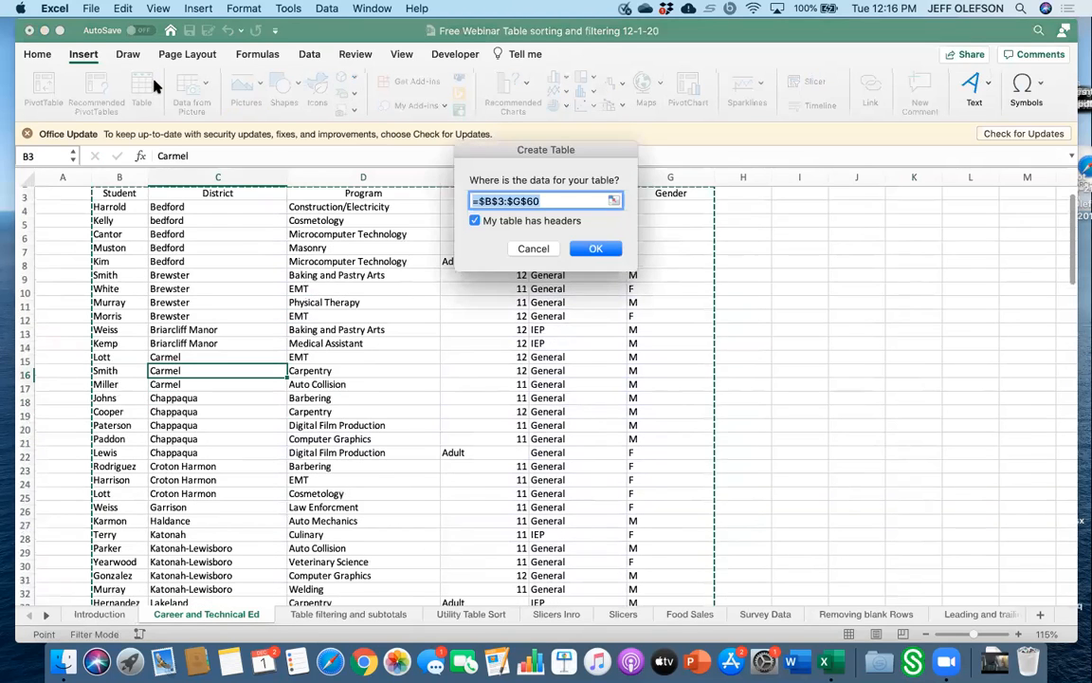
pyautogui.click(593, 248)
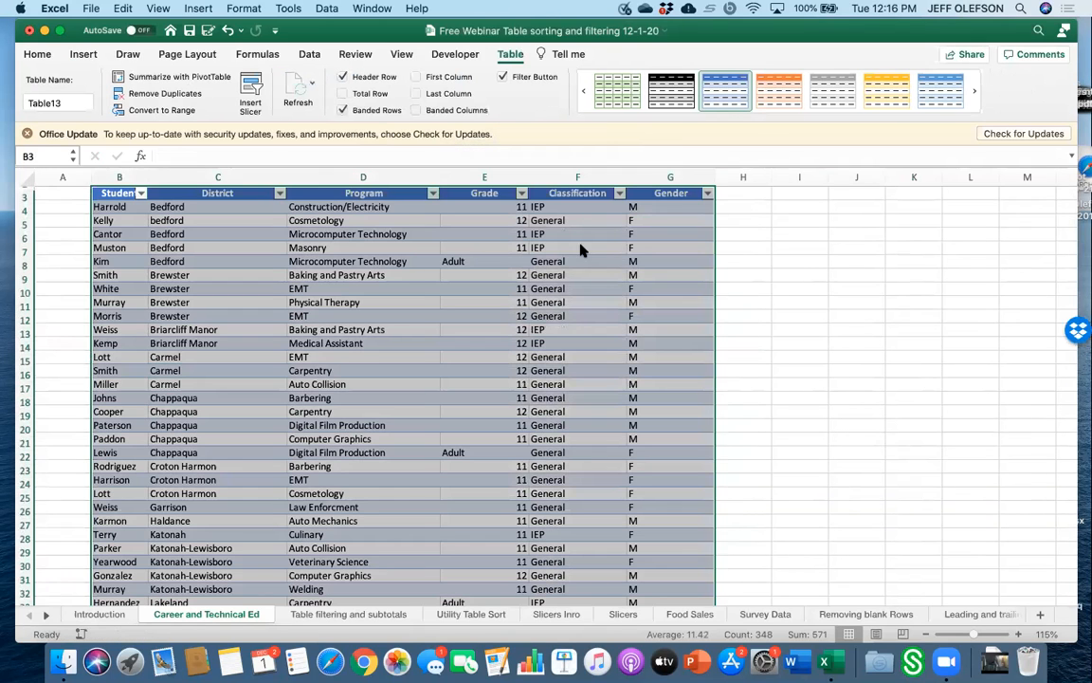
# Filter the Gender column to show only F.
pyautogui.click(706, 194)
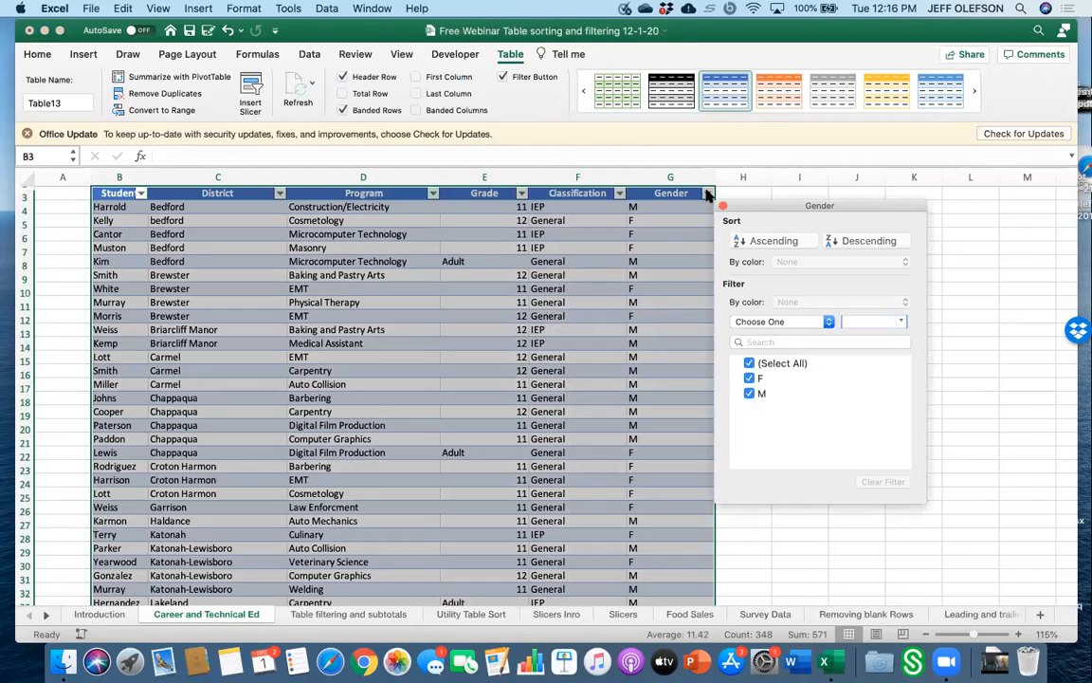
pyautogui.click(749, 364)
pyautogui.click(749, 378)
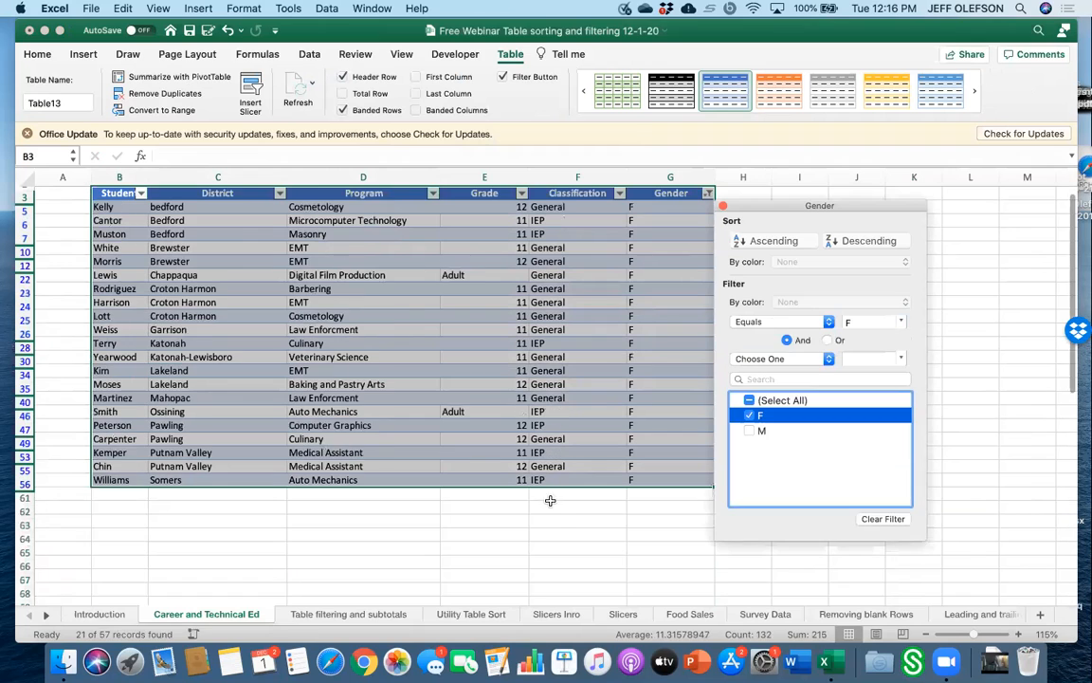
pyautogui.click(555, 514)
# Widen column B, then select the filtered table and copy it.
pyautogui.click(194, 329)
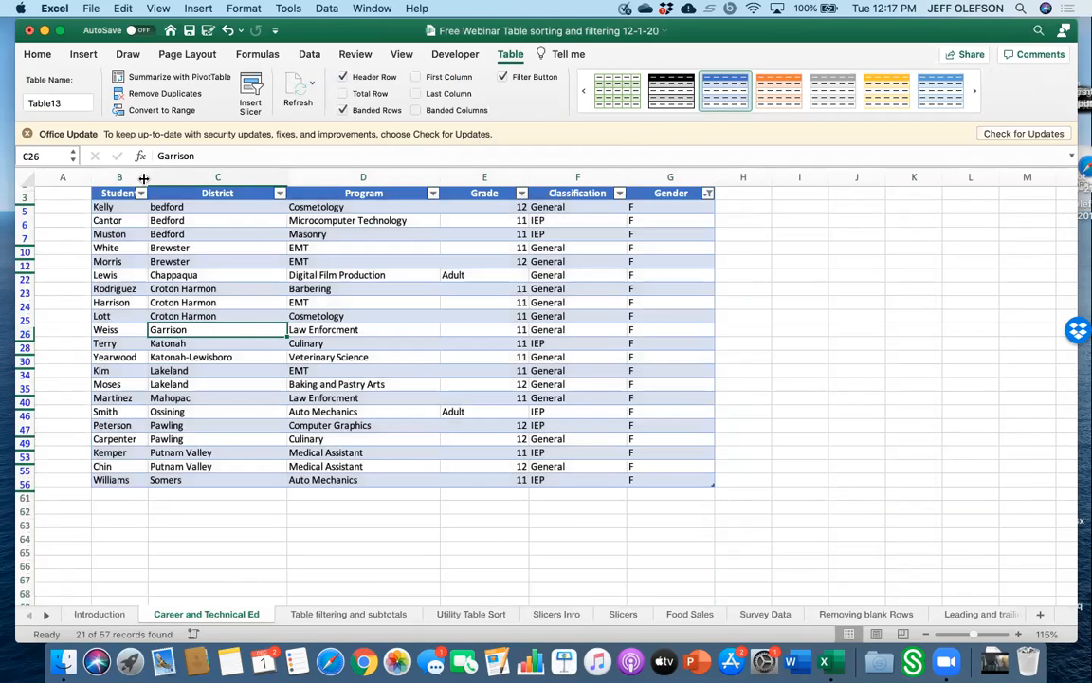
pyautogui.moveTo(151, 177); pyautogui.dragTo(697, 473)
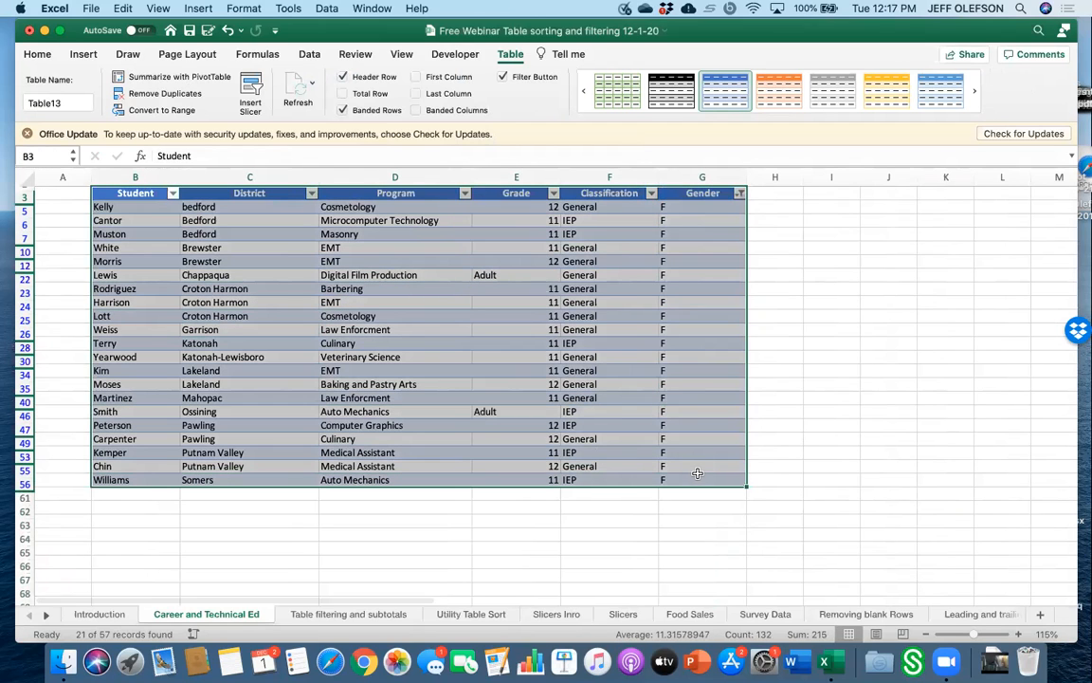
pyautogui.click(124, 10)
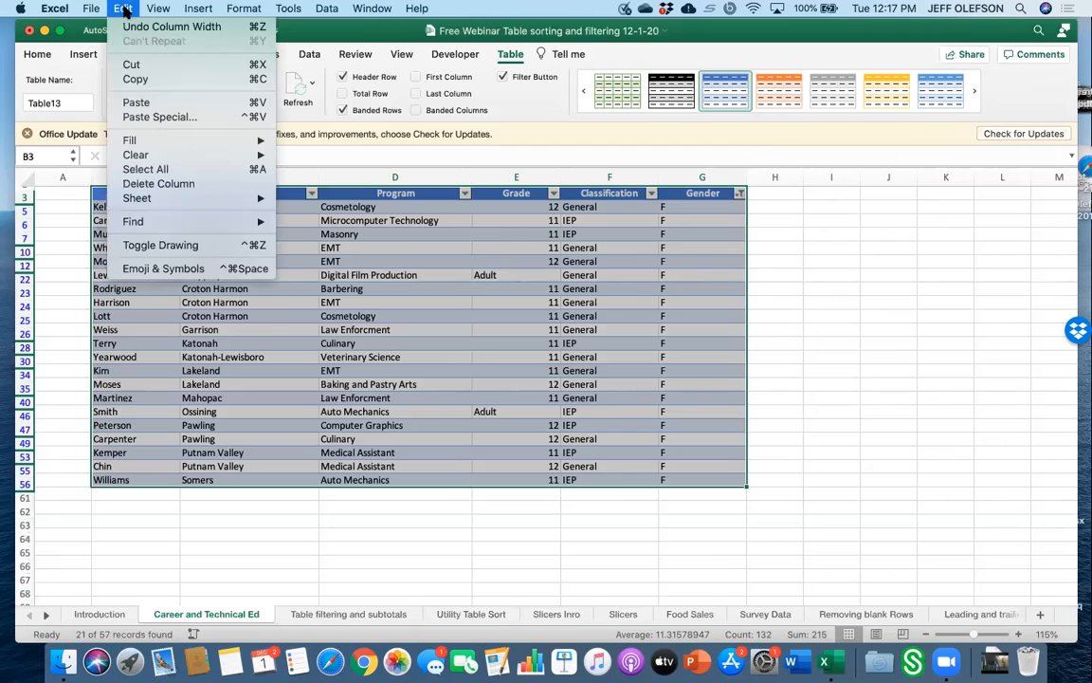
pyautogui.click(142, 73)
# Paste the copied female rows starting at cell B69.
pyautogui.click(147, 466)
pyautogui.scroll(-5, 151, 531)
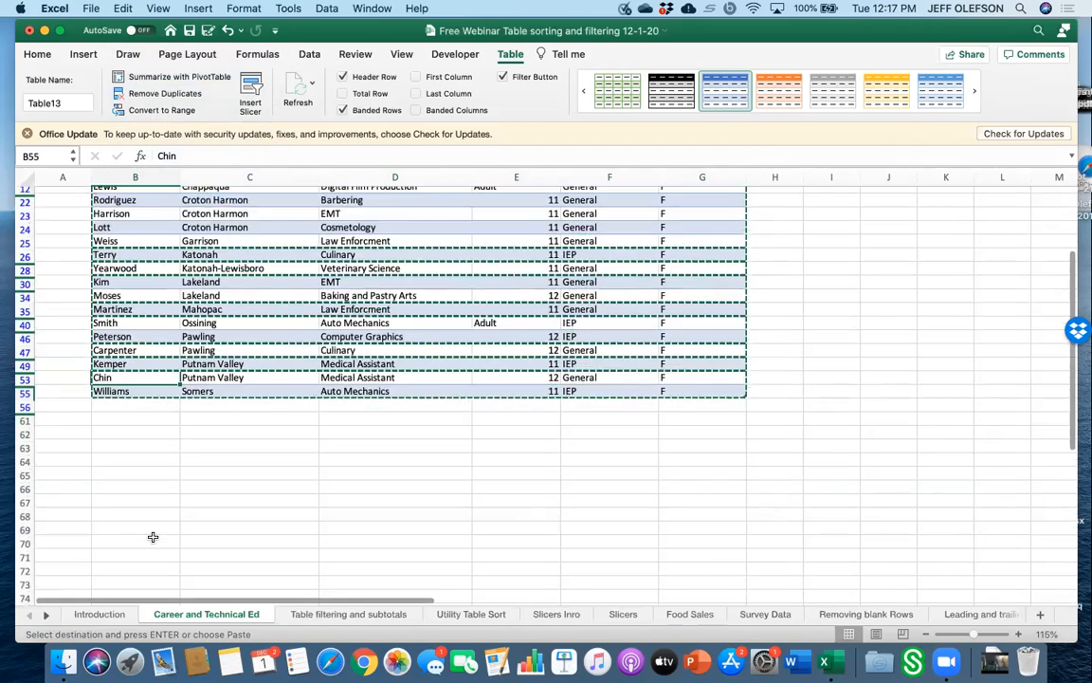
pyautogui.click(134, 402)
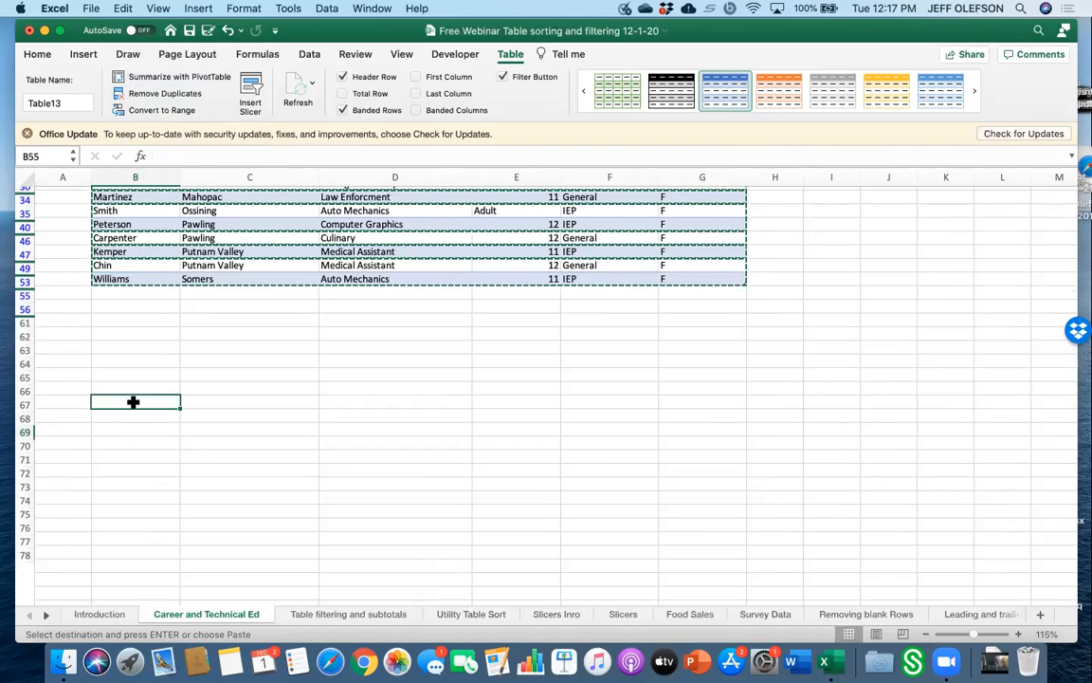
pyautogui.click(110, 6)
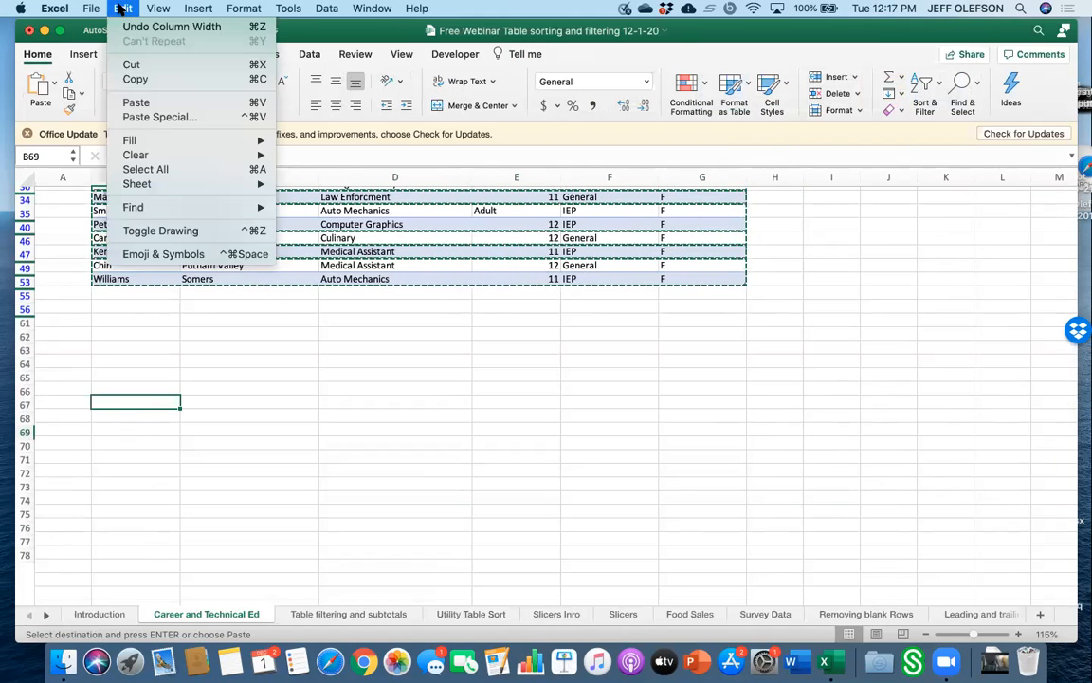
pyautogui.click(137, 102)
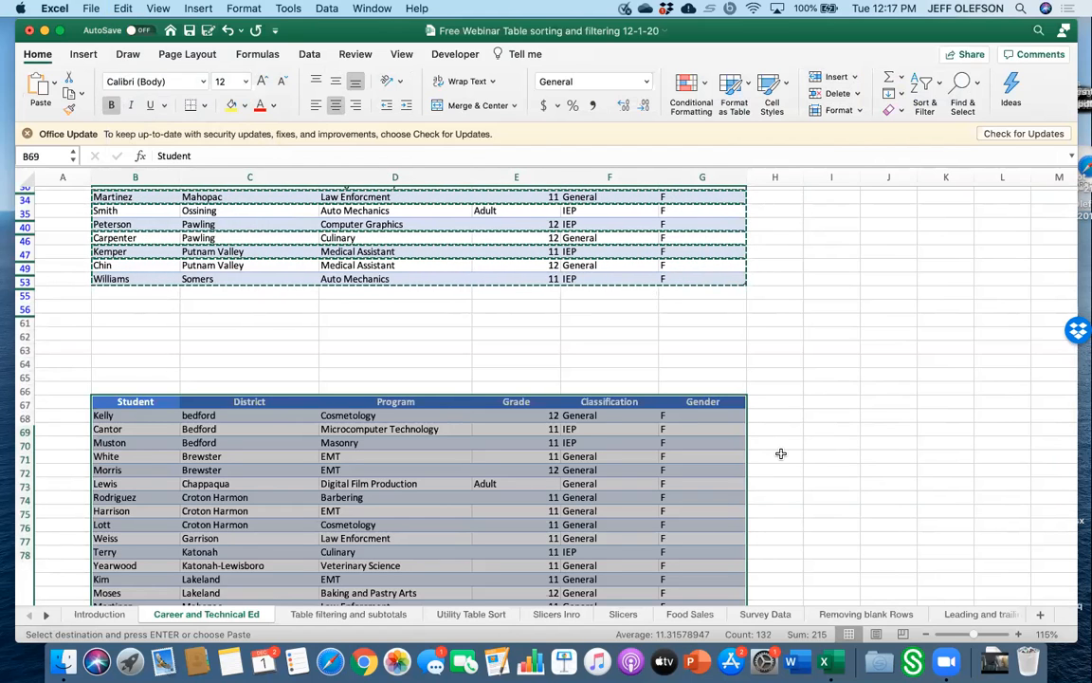
pyautogui.click(780, 454)
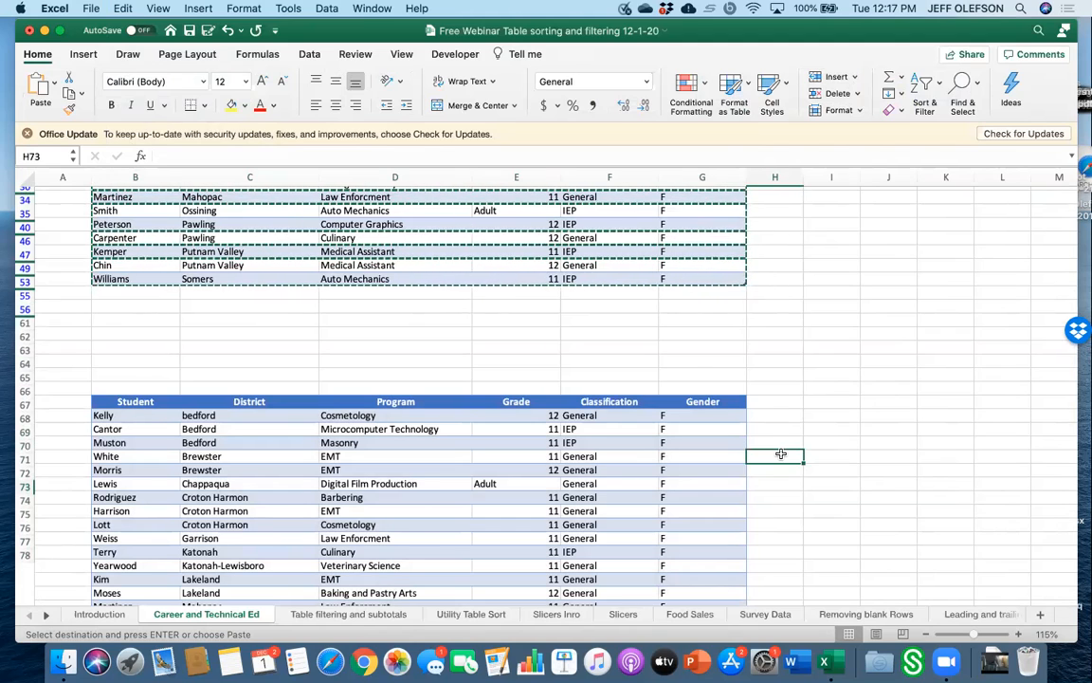
# Switch the Gender filter to show only M.
pyautogui.scroll(-1, 695, 471)
pyautogui.scroll(-5, 696, 472)
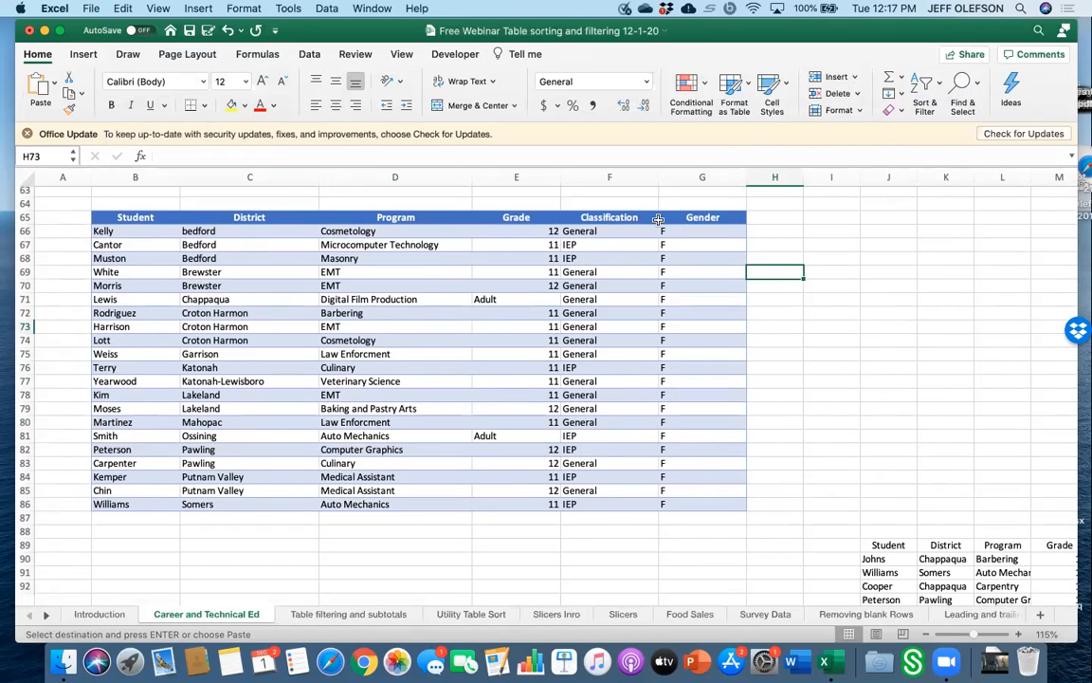
pyautogui.scroll(10, 658, 219)
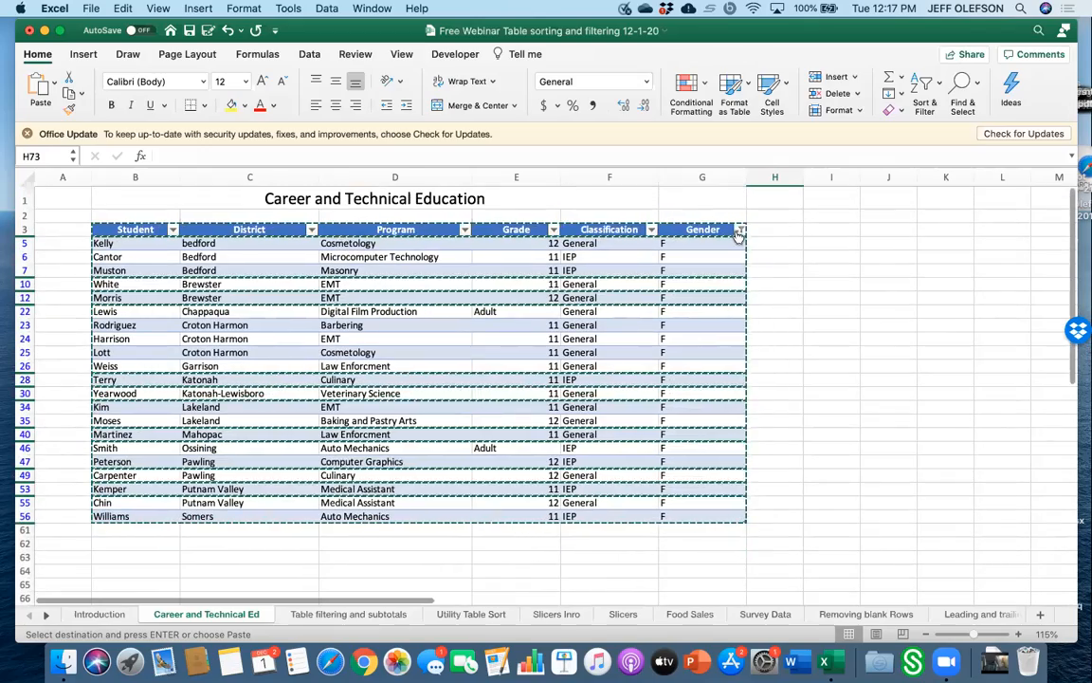
pyautogui.click(739, 230)
pyautogui.click(780, 435)
pyautogui.click(781, 399)
pyautogui.click(781, 429)
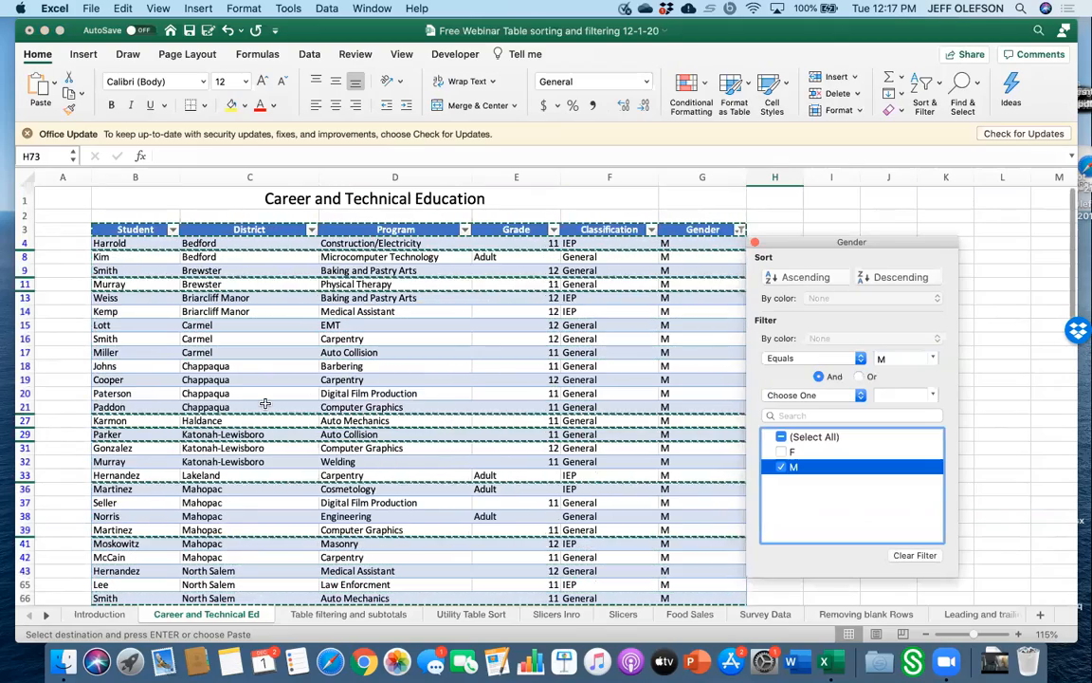
# Select the filtered male rows of the table and copy them.
pyautogui.click(134, 230)
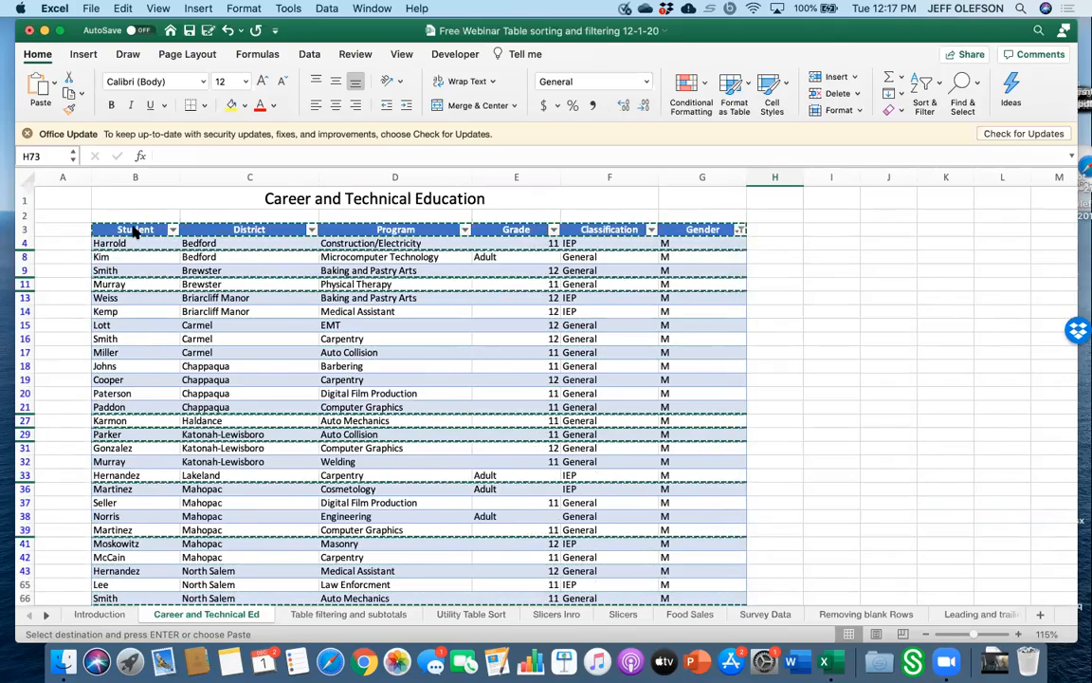
pyautogui.scroll(-5, 135, 229)
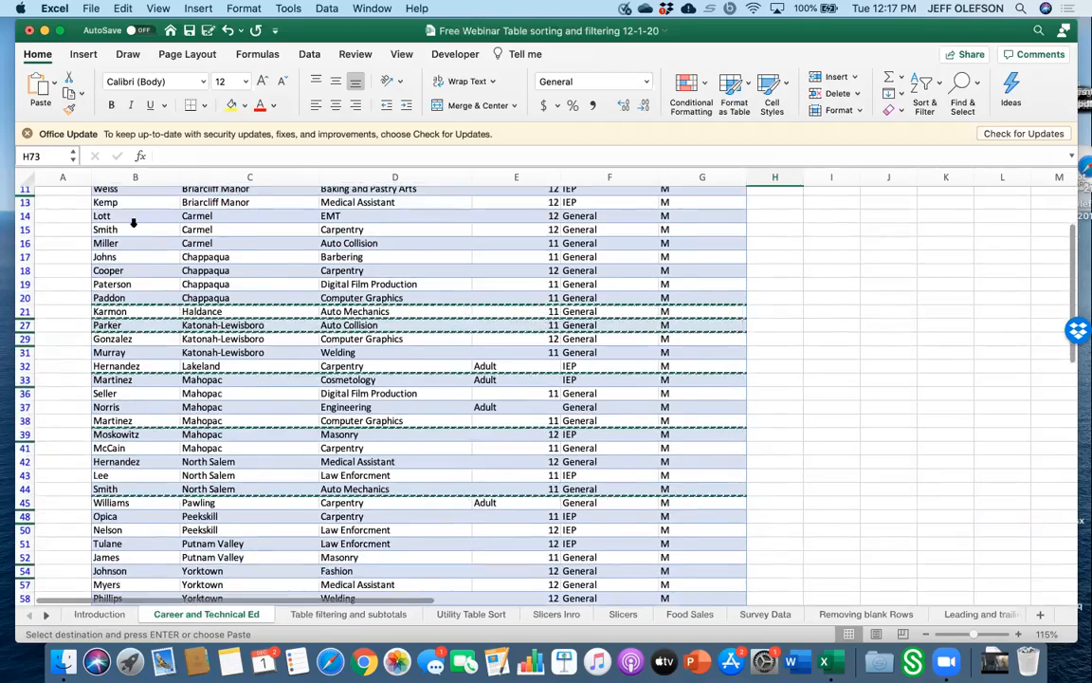
pyautogui.scroll(10, 135, 224)
pyautogui.moveTo(139, 228); pyautogui.dragTo(713, 567)
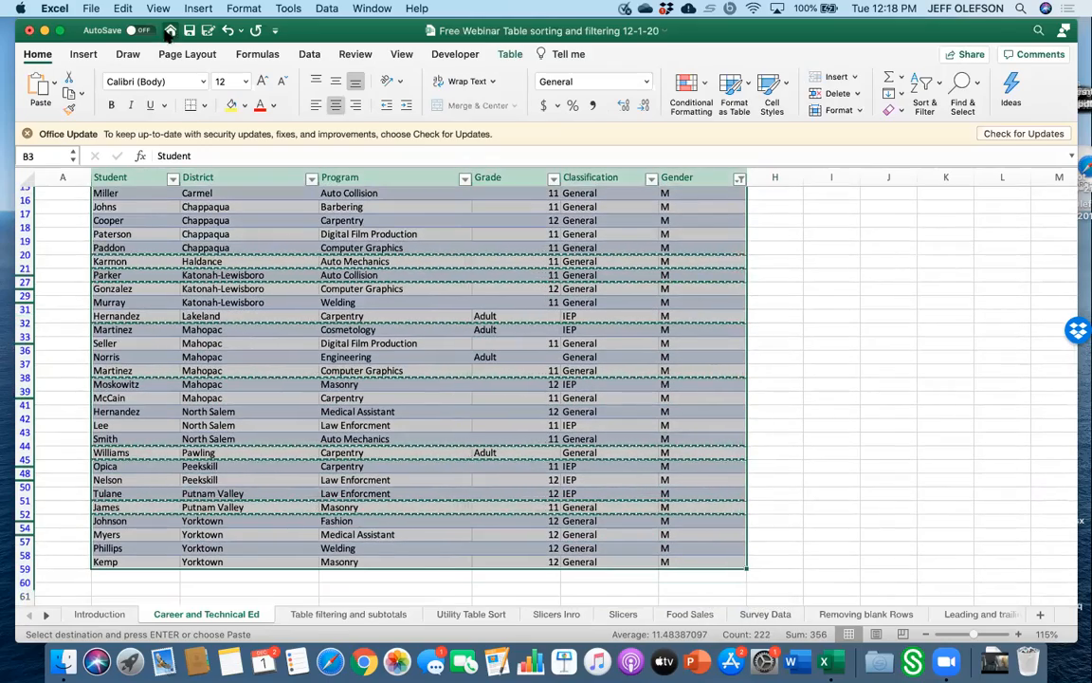
pyautogui.click(123, 8)
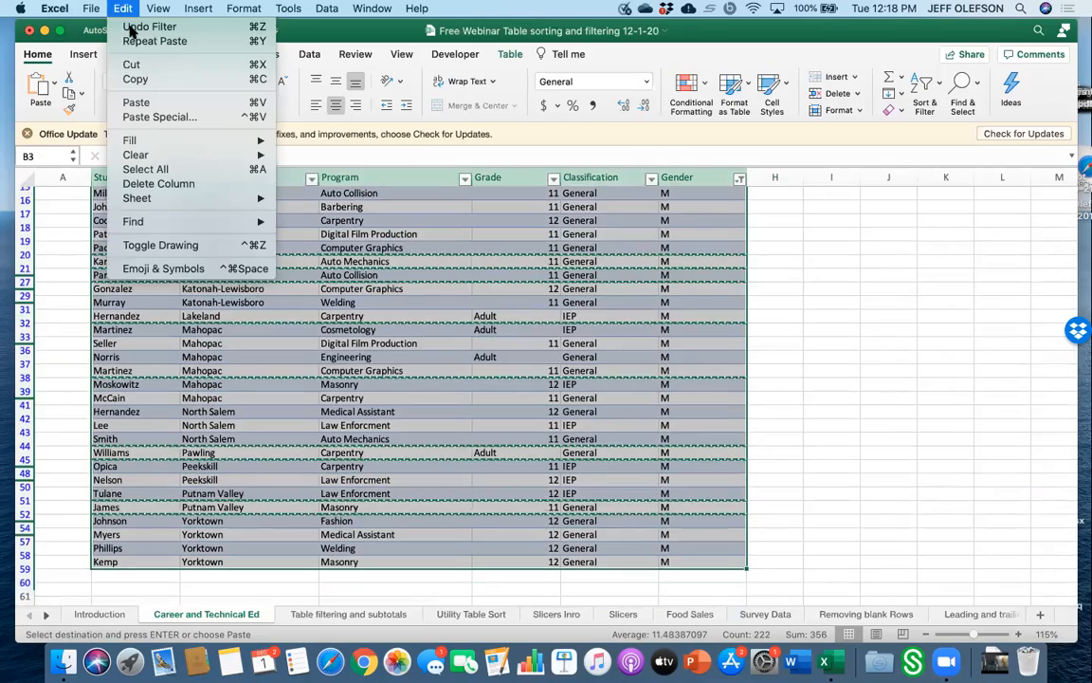
pyautogui.click(137, 79)
# Paste the copied male rows into the empty area below the female subset.
pyautogui.scroll(2, 214, 405)
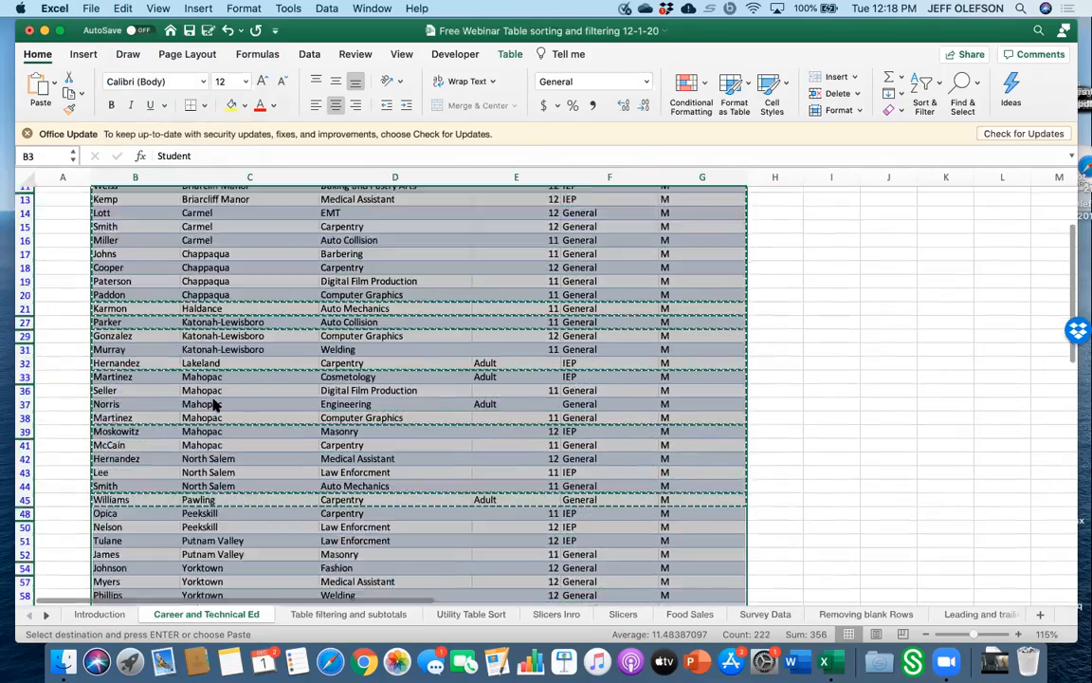
pyautogui.scroll(-15, 213, 405)
pyautogui.click(109, 360)
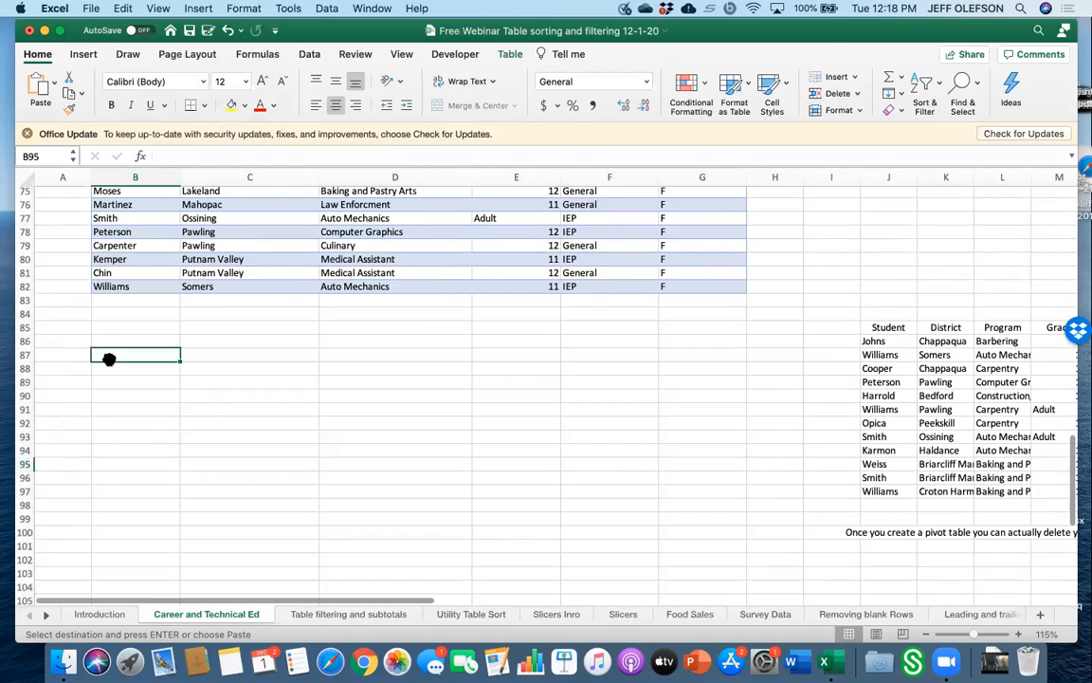
pyautogui.click(121, 12)
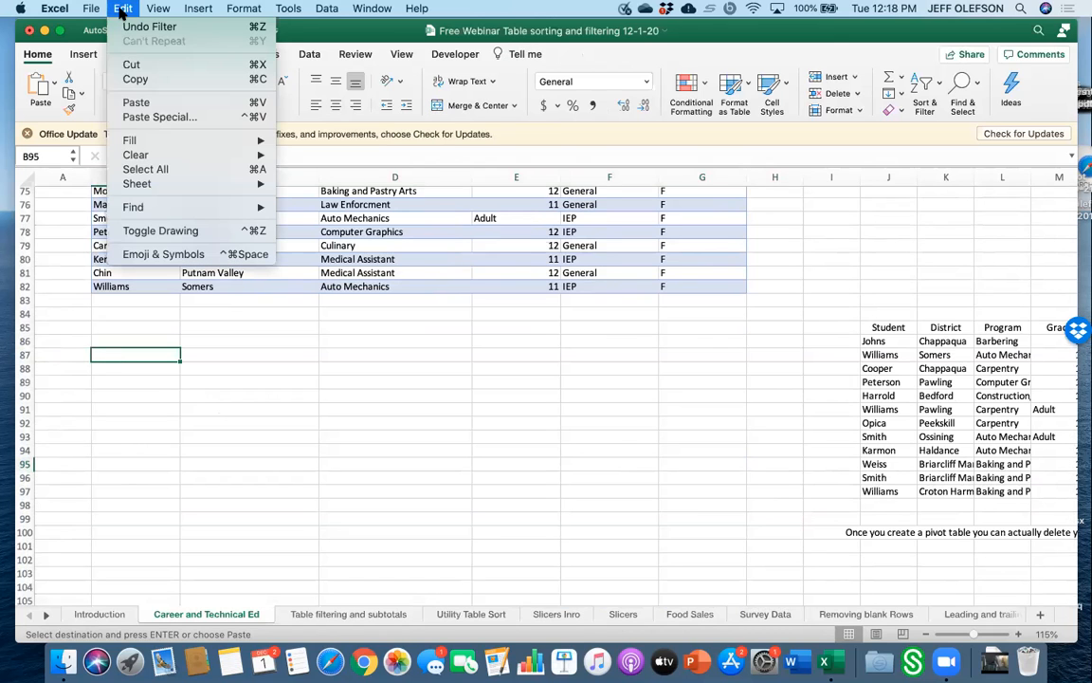
pyautogui.click(147, 104)
pyautogui.click(390, 398)
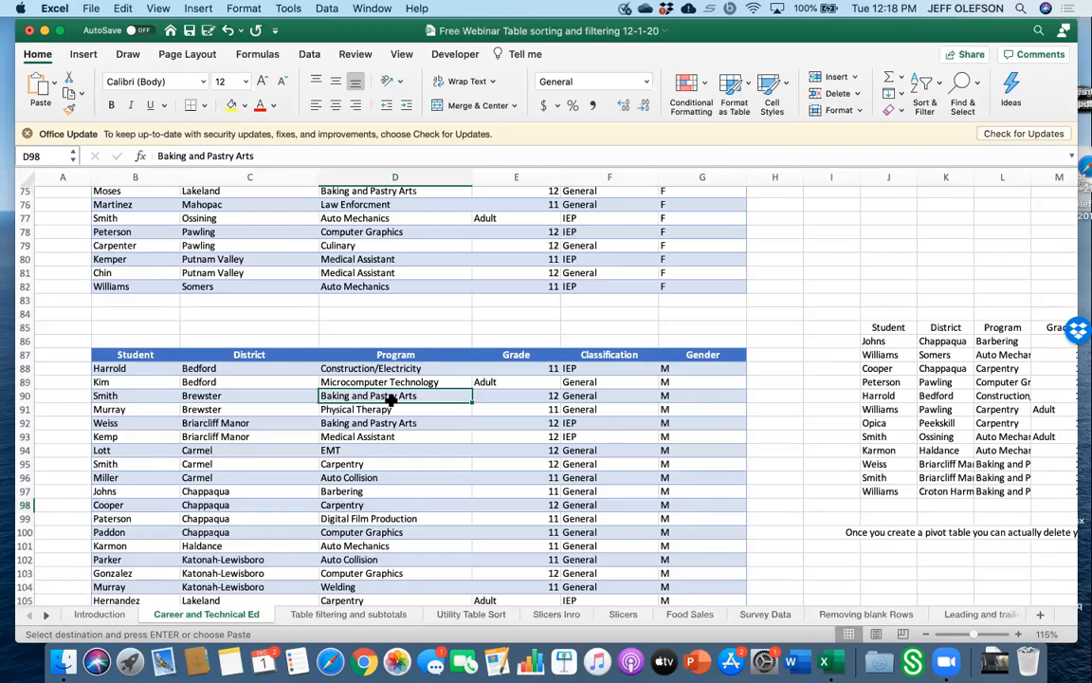
# Scroll through the pasted female and male subsets, then browse the utility cost sheets.
pyautogui.scroll(15, 379, 331)
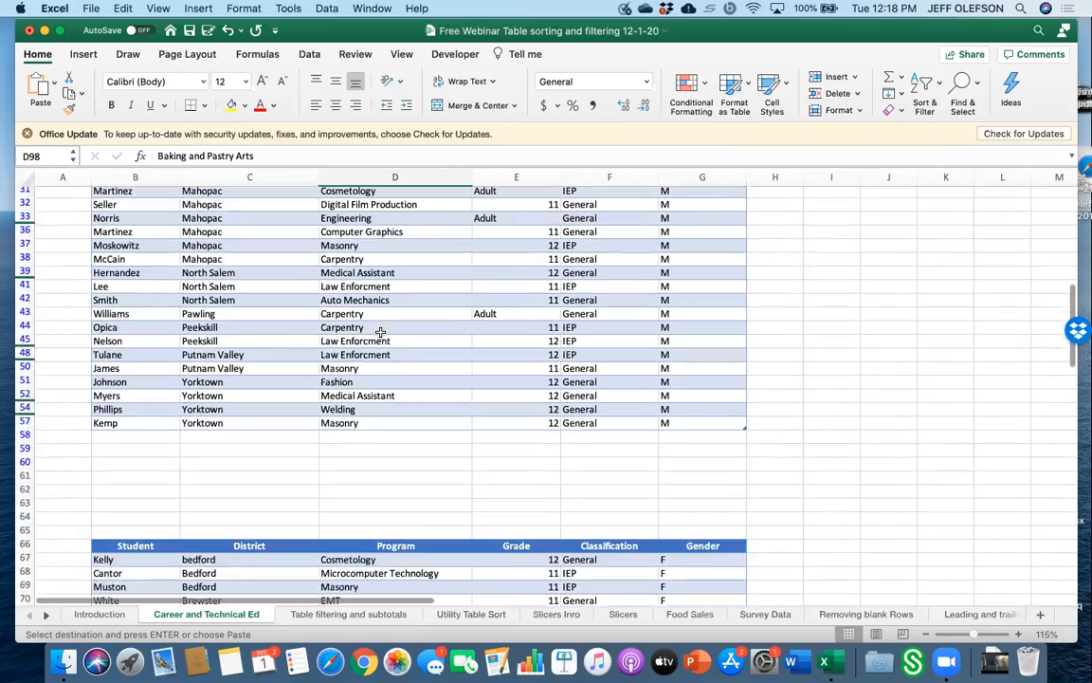
pyautogui.scroll(6, 379, 331)
pyautogui.scroll(-18, 379, 331)
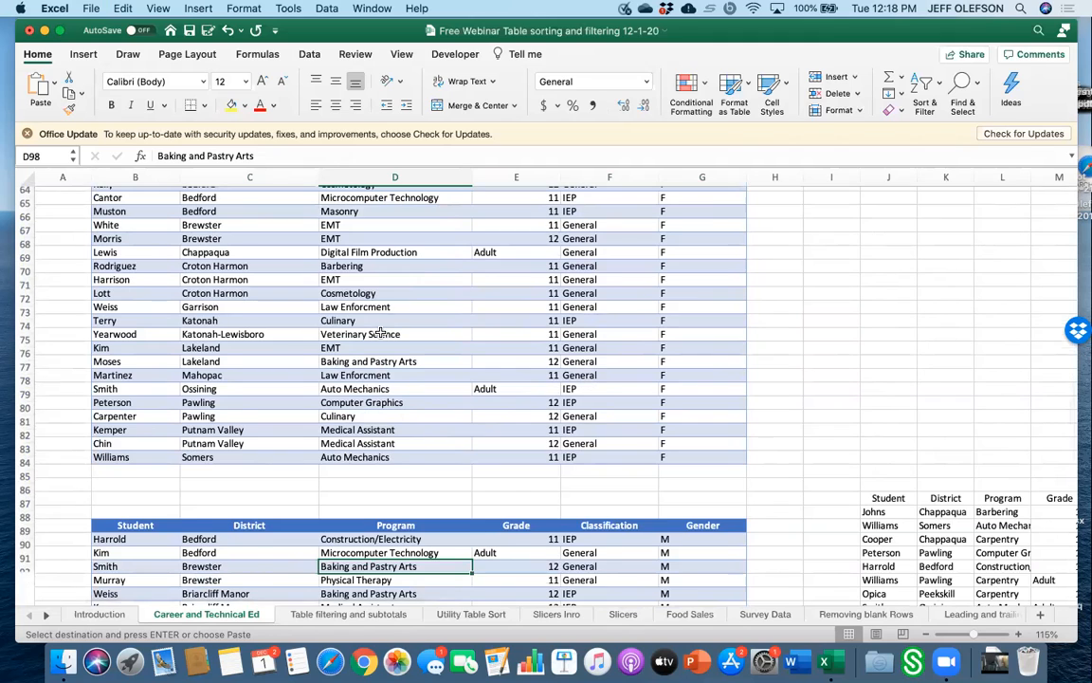
pyautogui.scroll(-5, 380, 331)
pyautogui.scroll(-2, 380, 331)
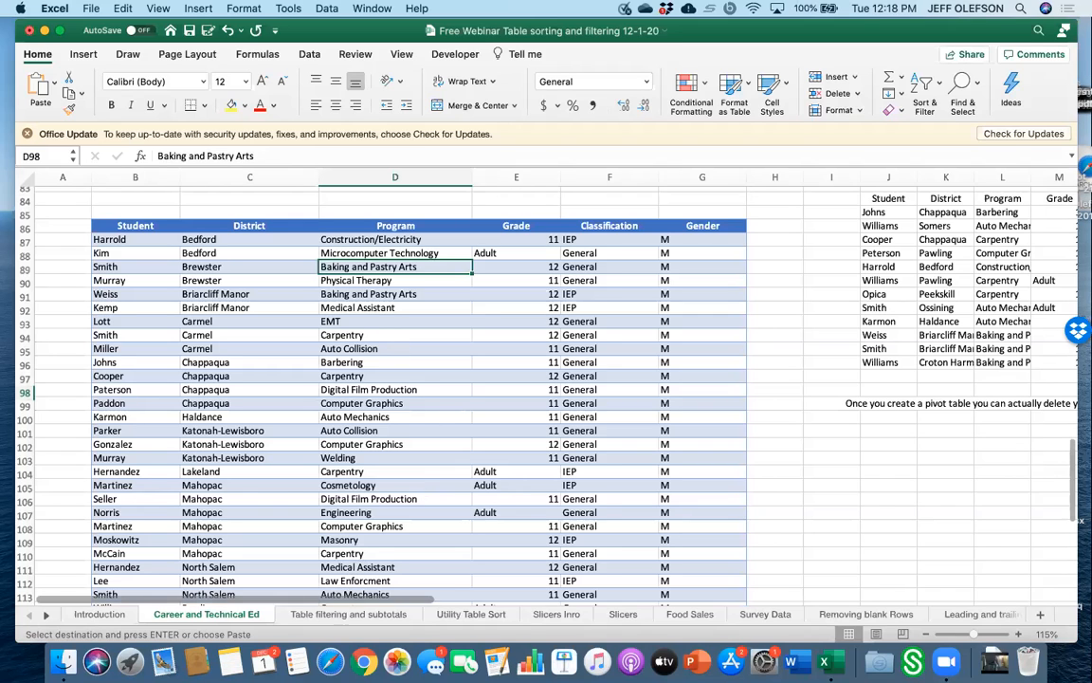
pyautogui.click(348, 616)
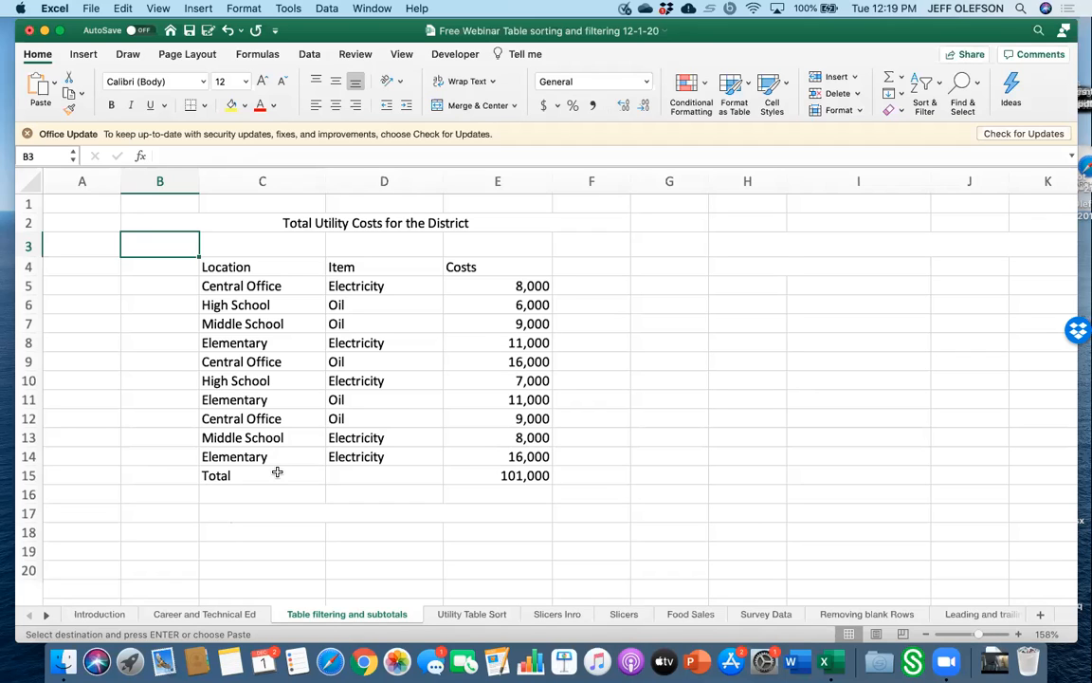
pyautogui.scroll(-3, 277, 472)
pyautogui.scroll(2, 277, 471)
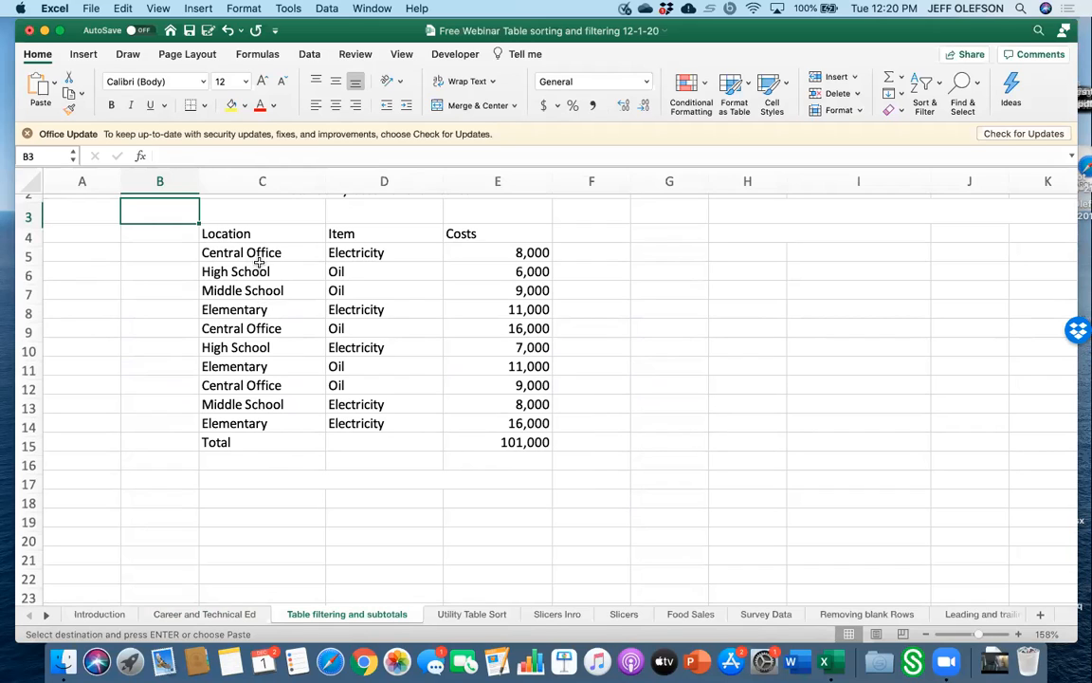
pyautogui.click(298, 494)
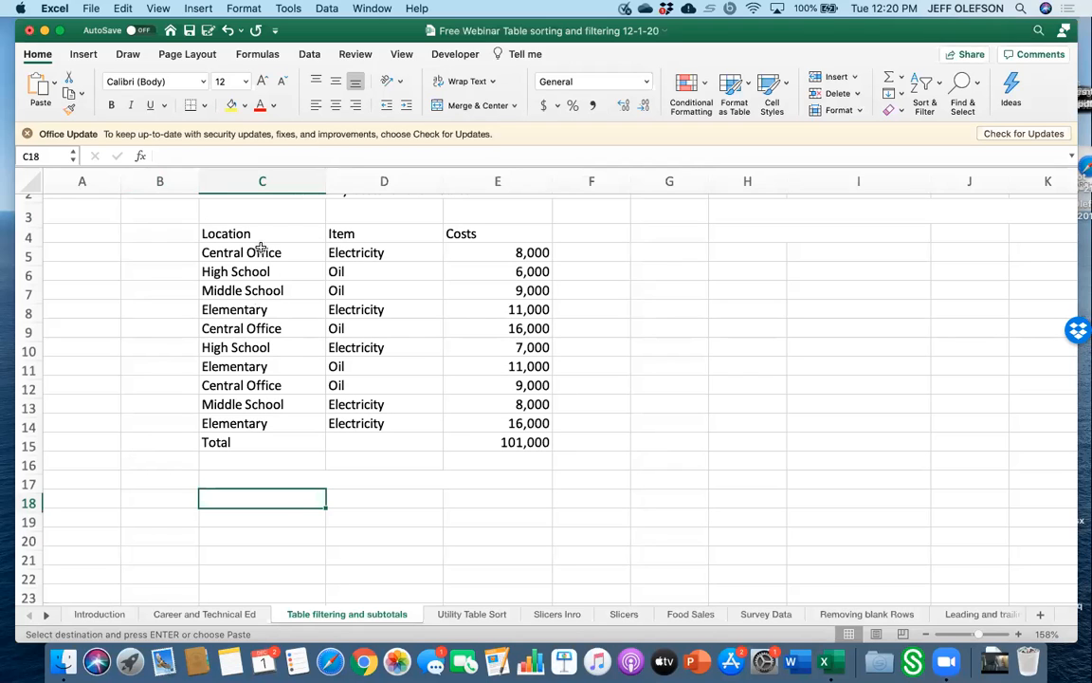
pyautogui.click(273, 293)
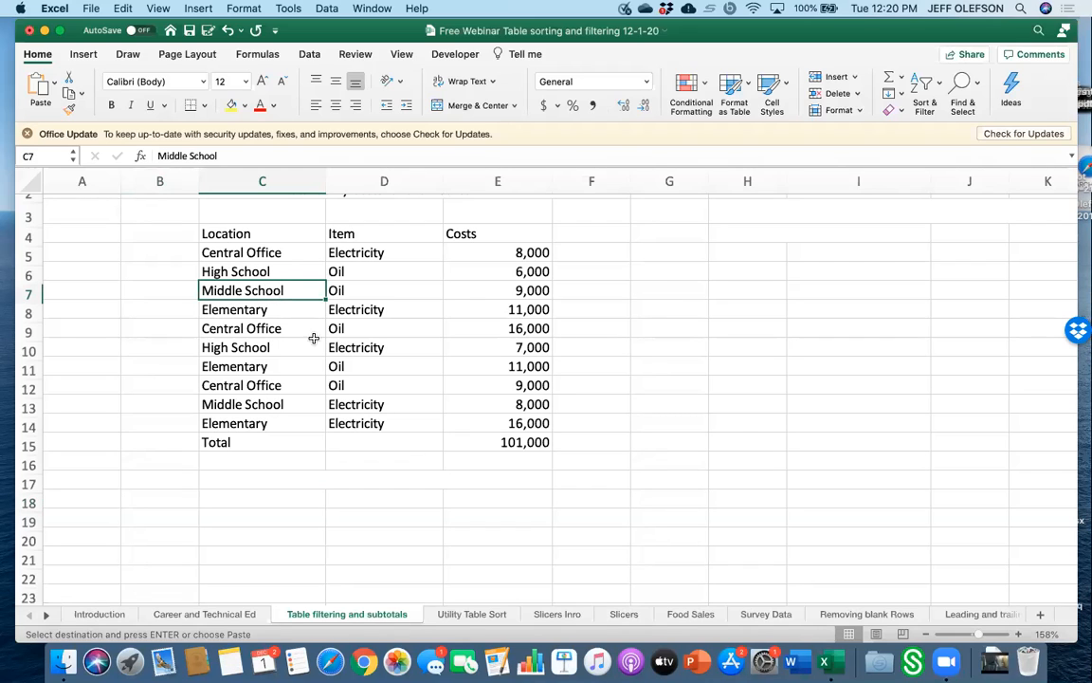
pyautogui.click(464, 609)
pyautogui.scroll(10, 419, 383)
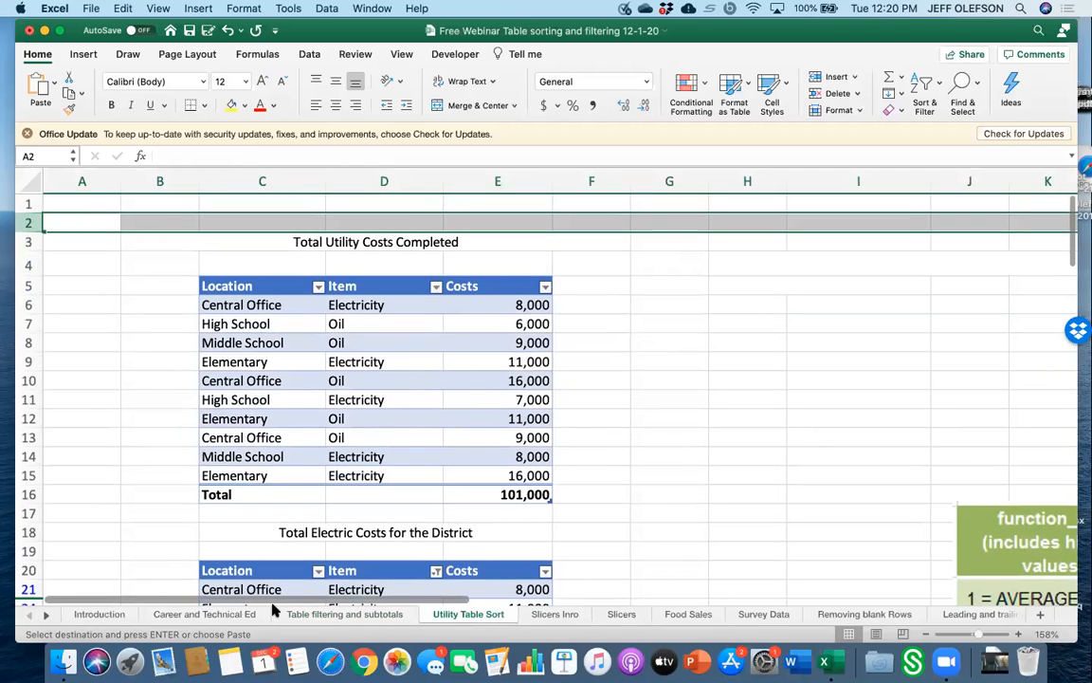
pyautogui.click(306, 615)
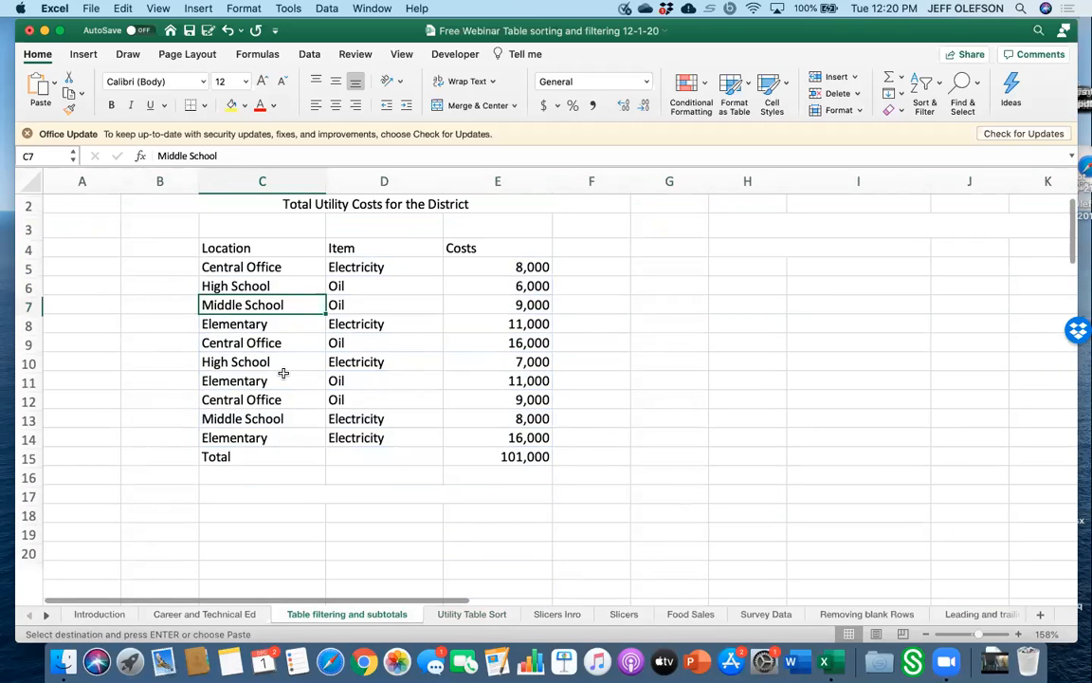
# Convert the utility cost range C4:E15 on the Table filtering and subtotals sheet into a table with headers.
pyautogui.scroll(1, 282, 372)
pyautogui.click(252, 268)
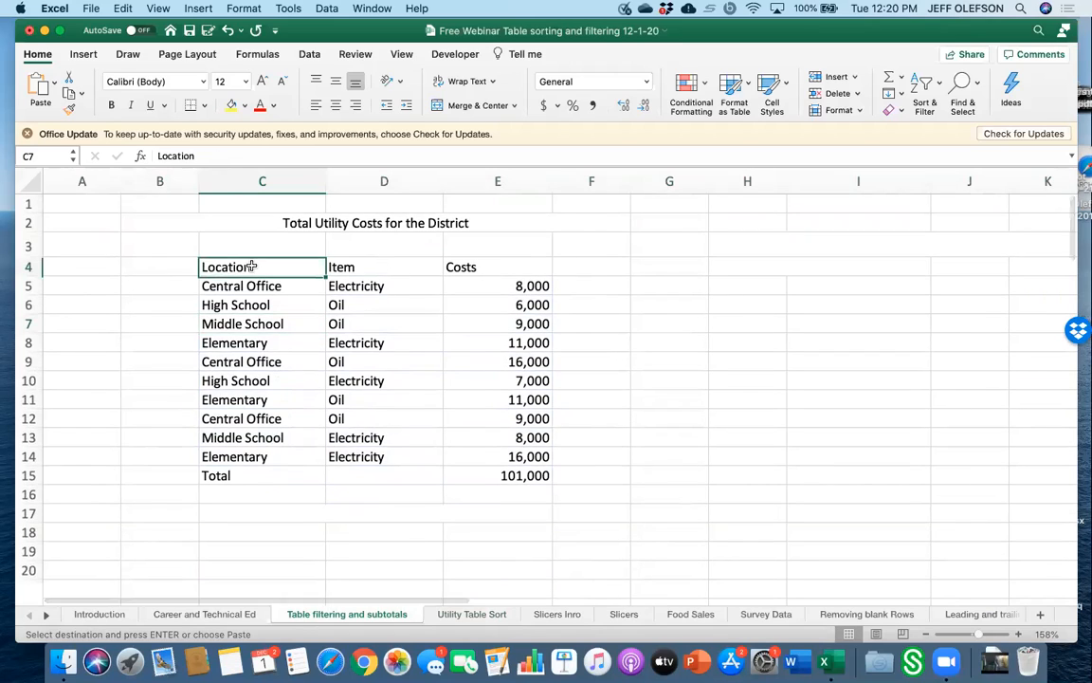
pyautogui.click(251, 334)
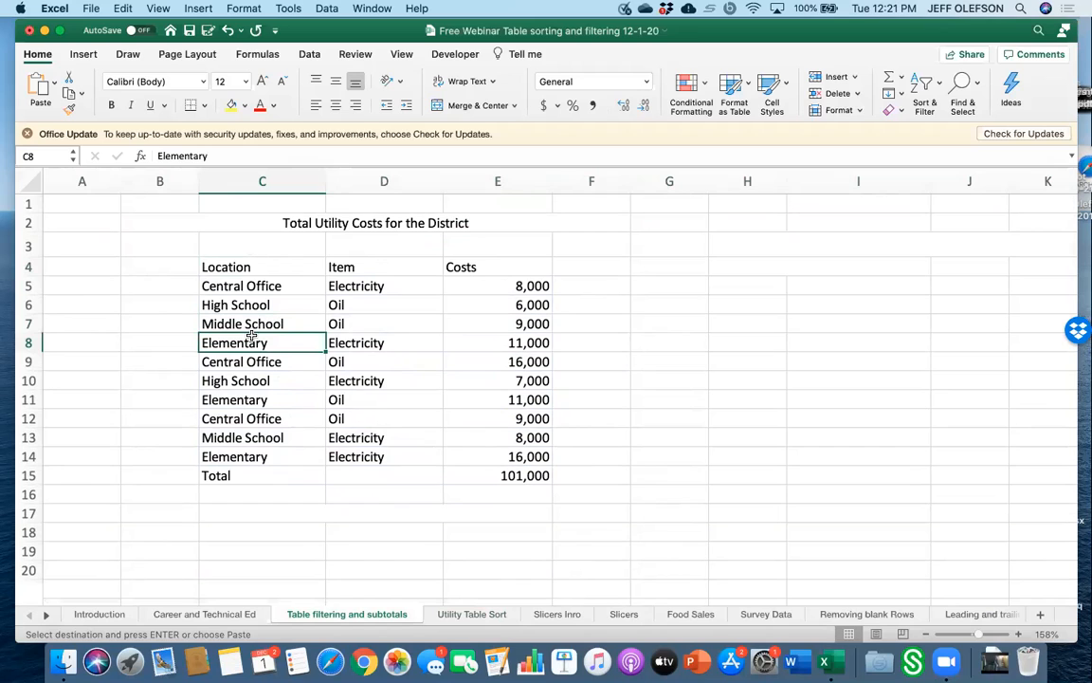
pyautogui.click(83, 55)
pyautogui.click(141, 92)
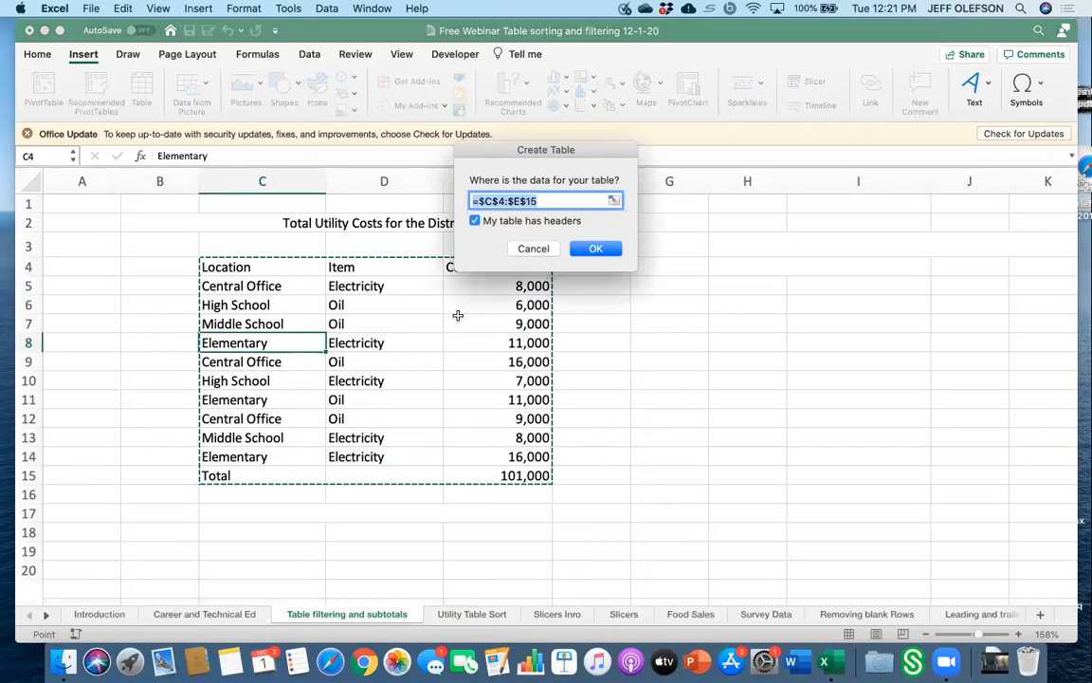
pyautogui.click(603, 248)
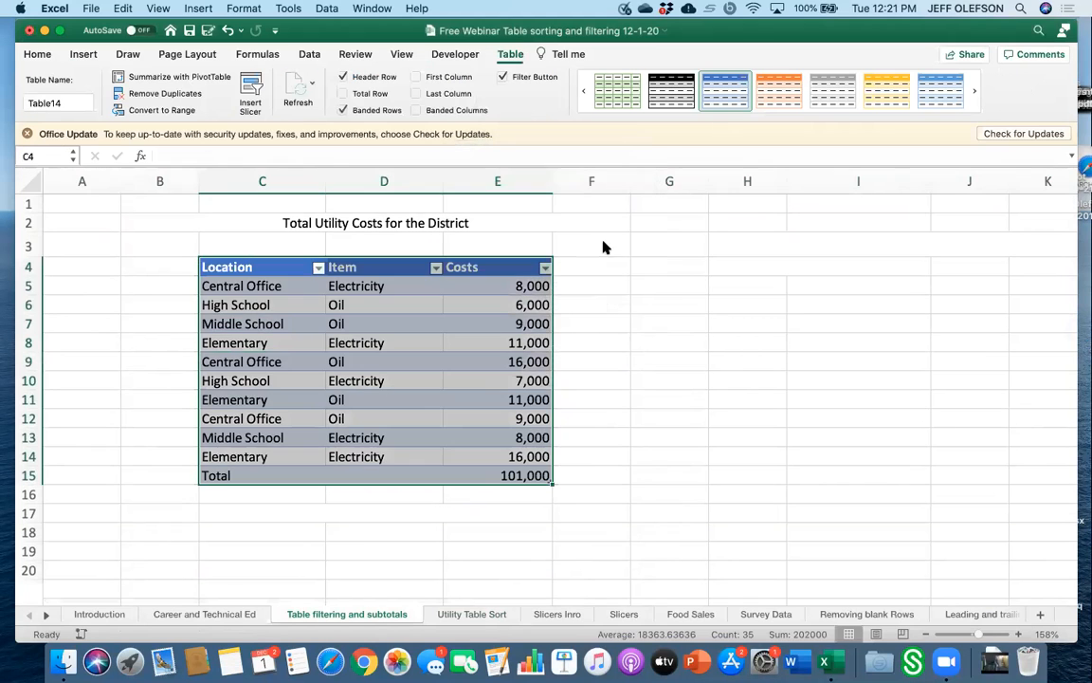
# Toggle the table's Total Row, Banded Rows and Filter Button options off and back on.
pyautogui.click(610, 332)
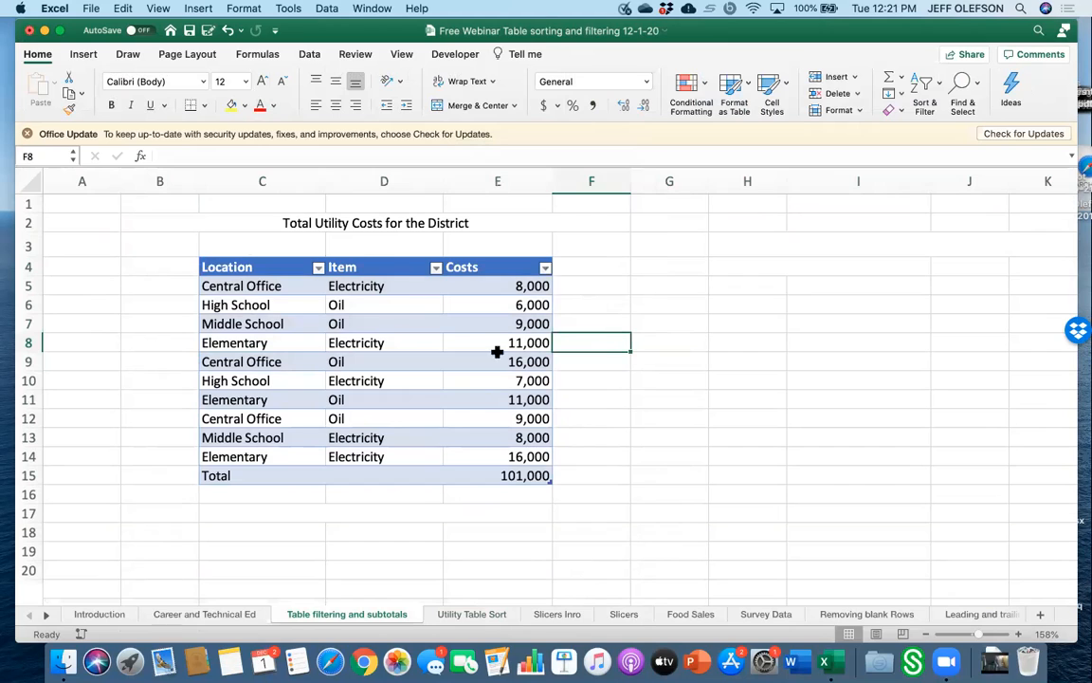
pyautogui.click(389, 340)
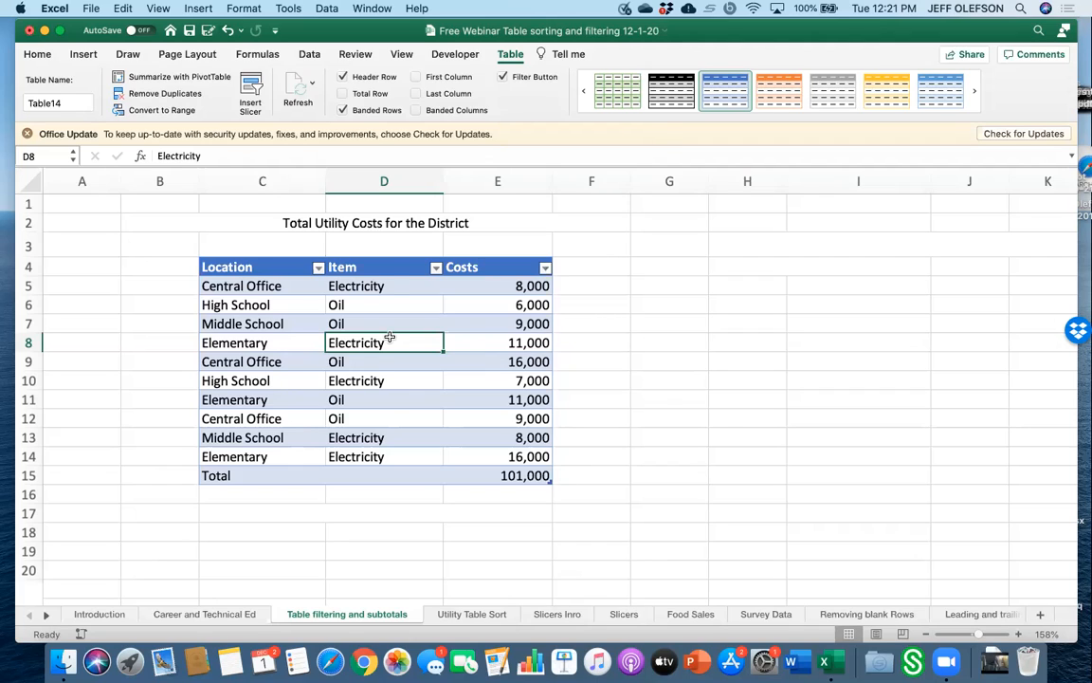
pyautogui.click(343, 94)
pyautogui.click(343, 94)
pyautogui.click(343, 111)
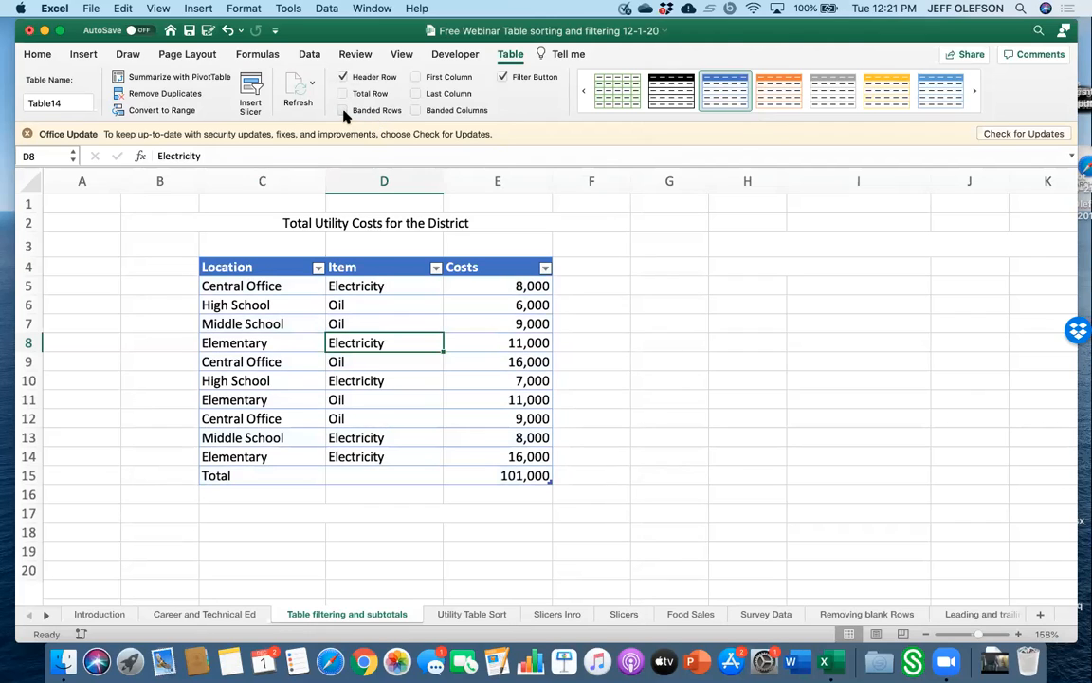
pyautogui.click(344, 111)
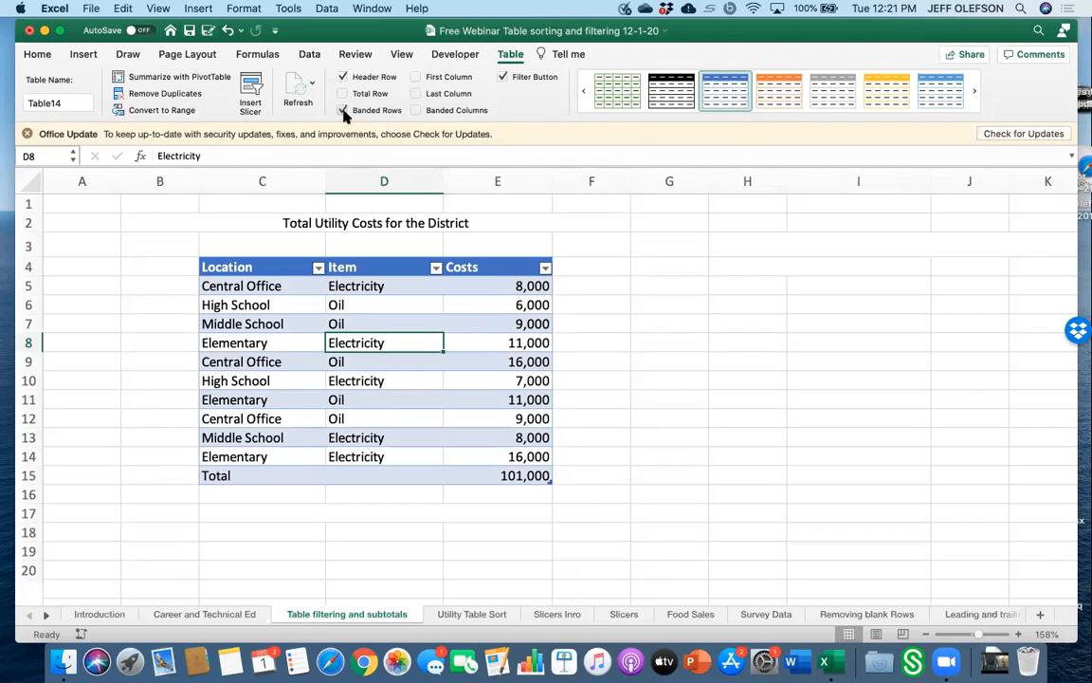
pyautogui.click(503, 77)
pyautogui.click(503, 78)
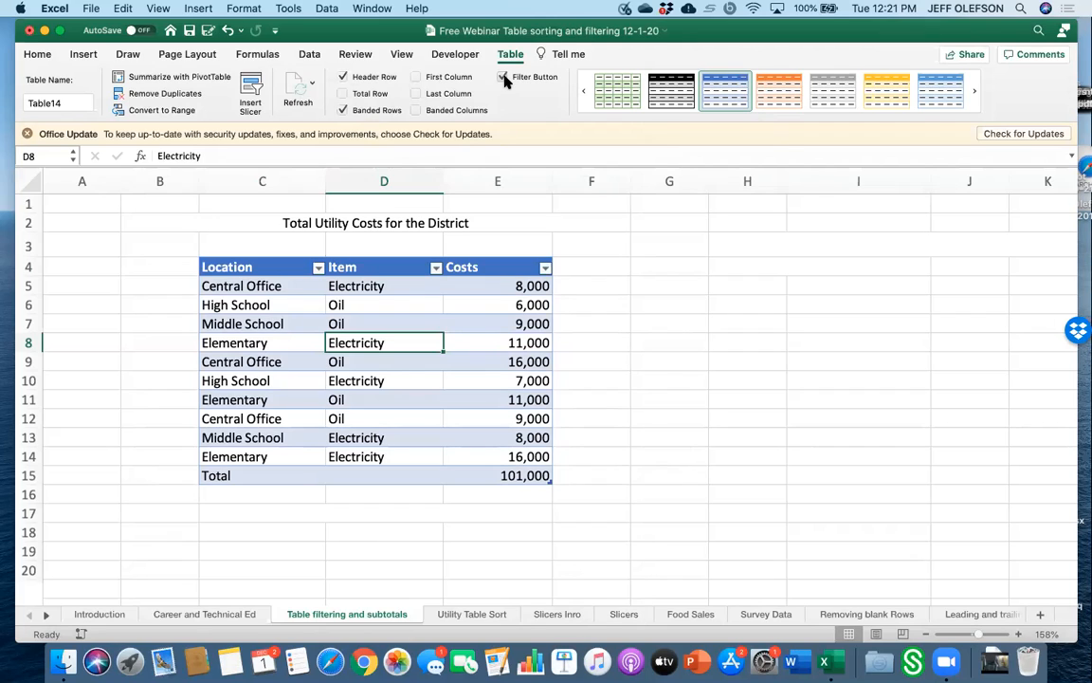
# Turn on the table's total row.
pyautogui.click(344, 94)
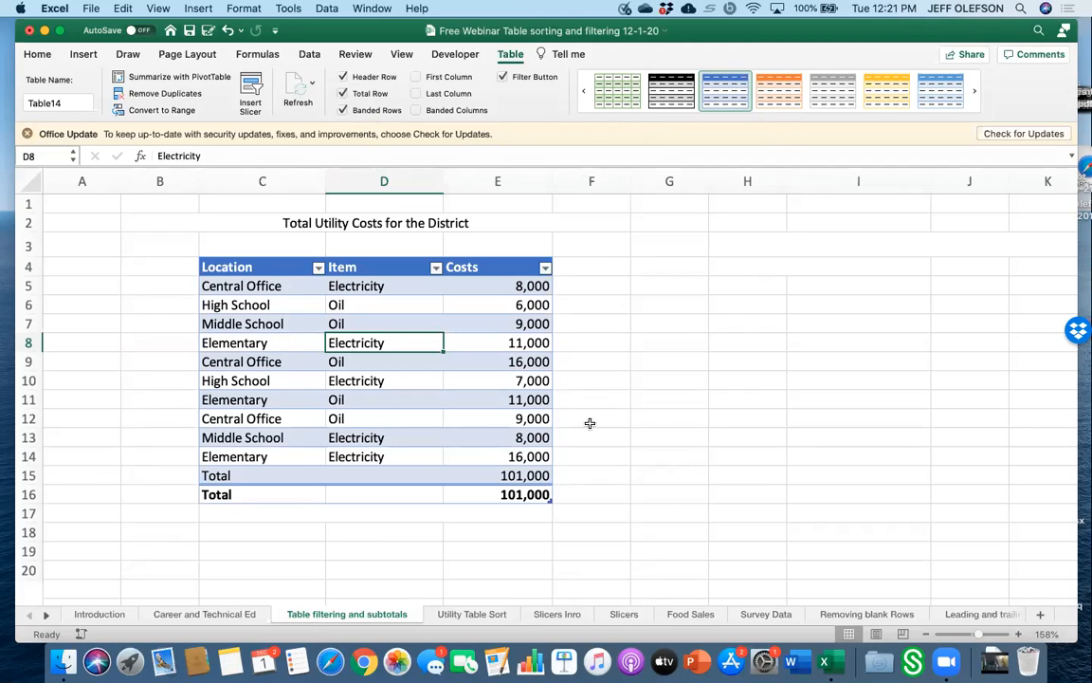
pyautogui.click(282, 492)
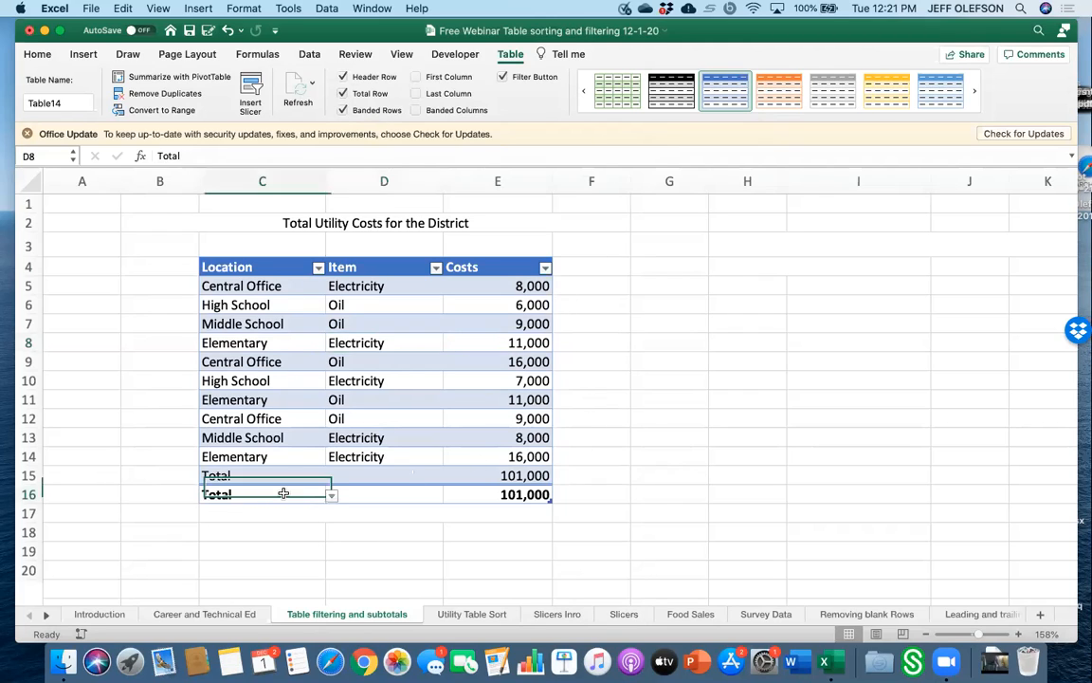
pyautogui.press('BackSpace')
pyautogui.press('Escape')
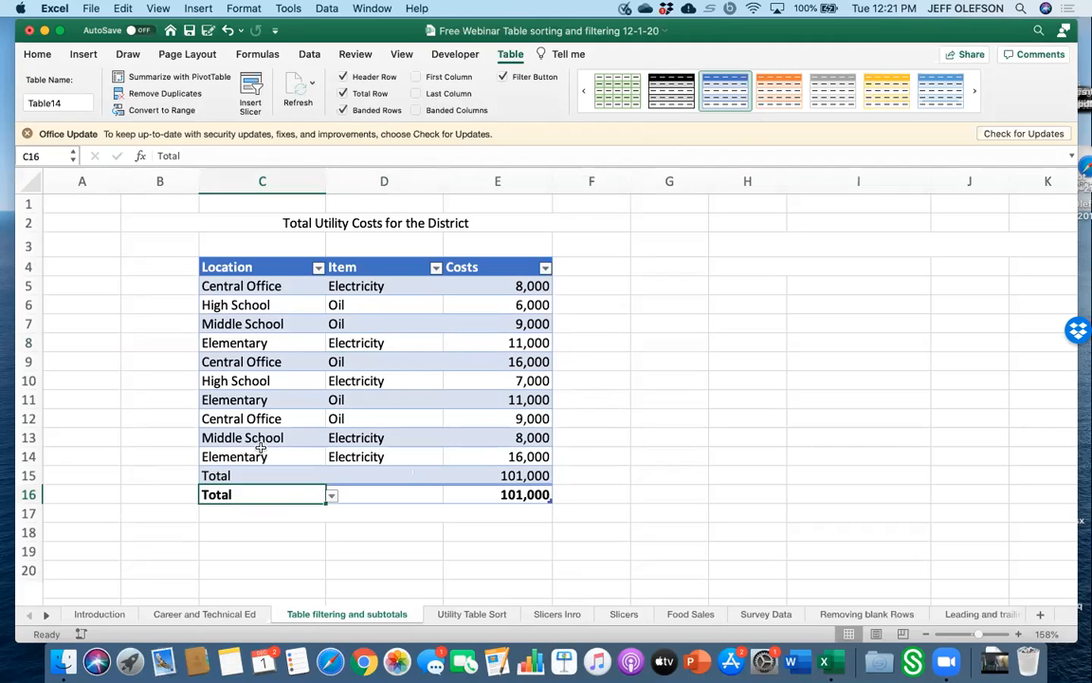
# Apply the plain first style from the table styles gallery.
pyautogui.click(170, 454)
pyautogui.click(206, 476)
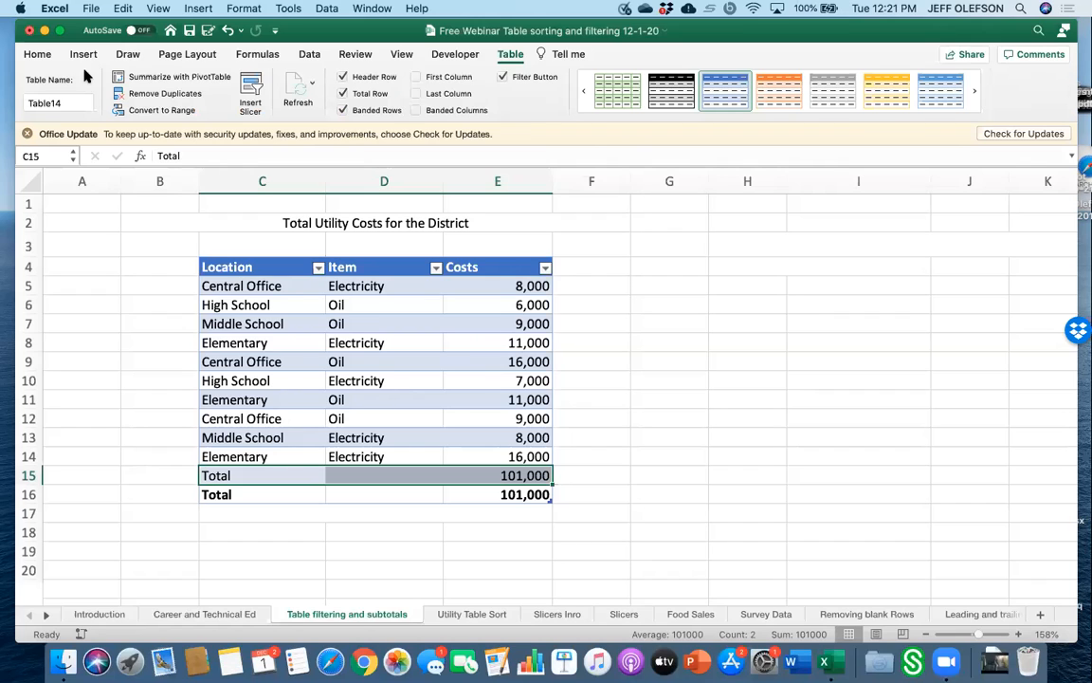
pyautogui.click(267, 304)
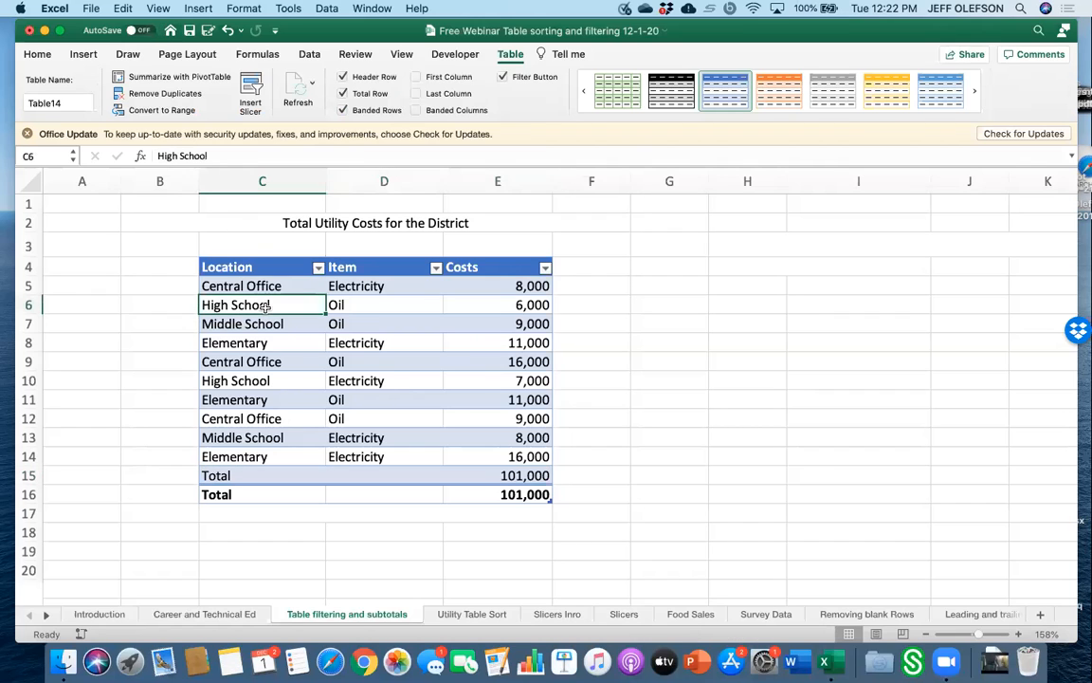
pyautogui.click(510, 54)
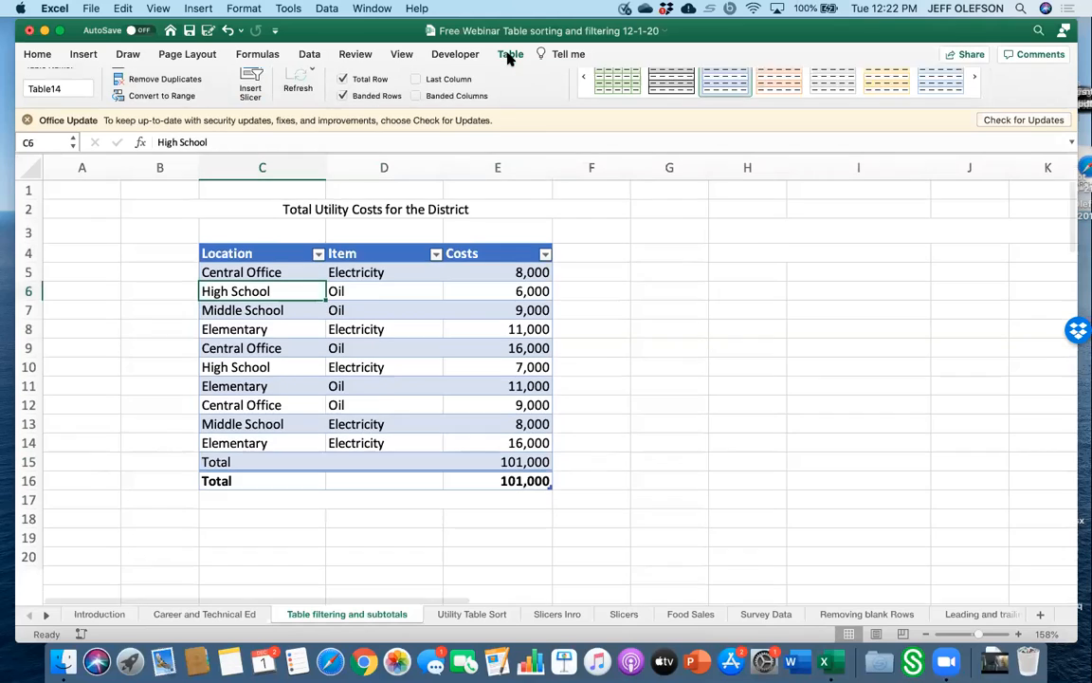
pyautogui.click(510, 54)
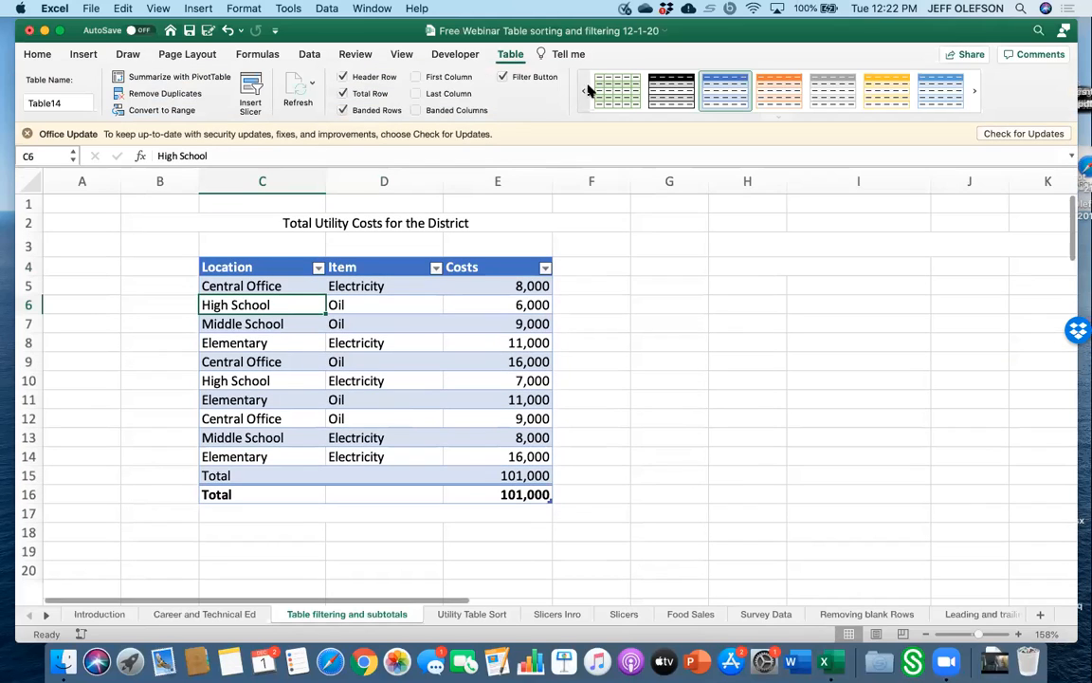
pyautogui.click(582, 92)
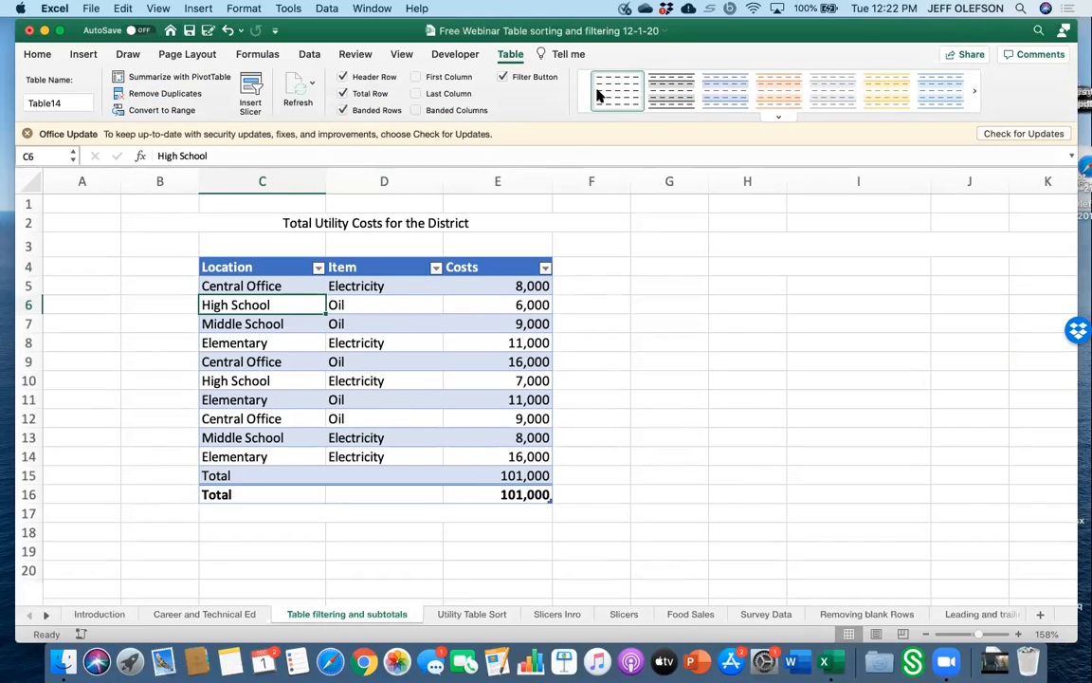
pyautogui.click(616, 90)
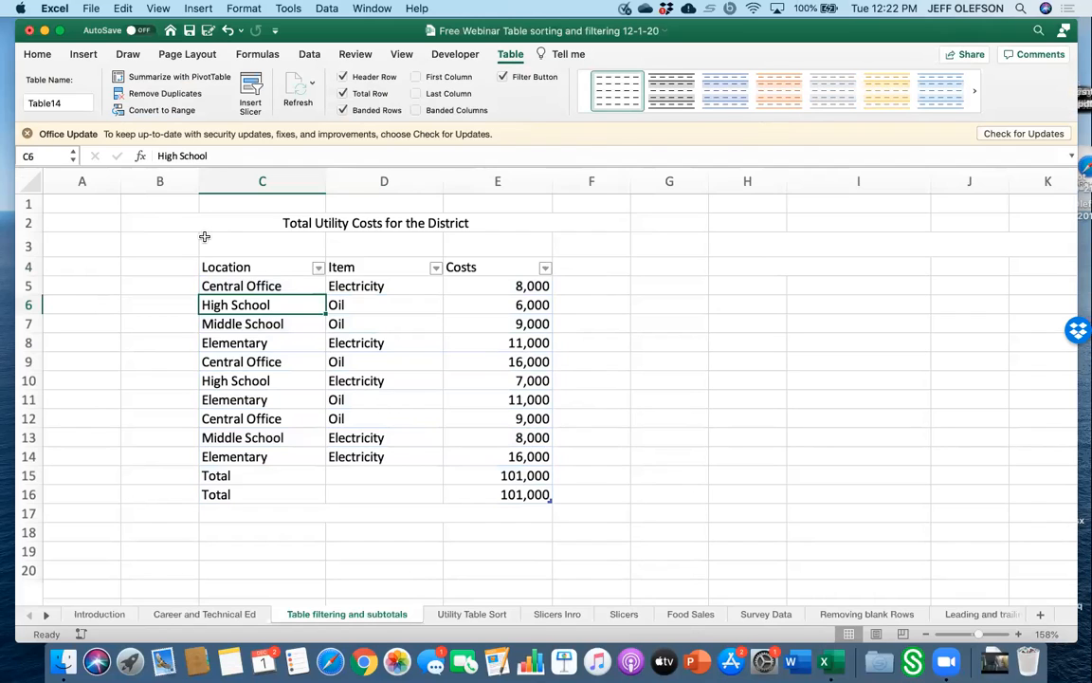
# Convert the table back to a normal range and clear both Total rows beneath the data.
pyautogui.click(142, 110)
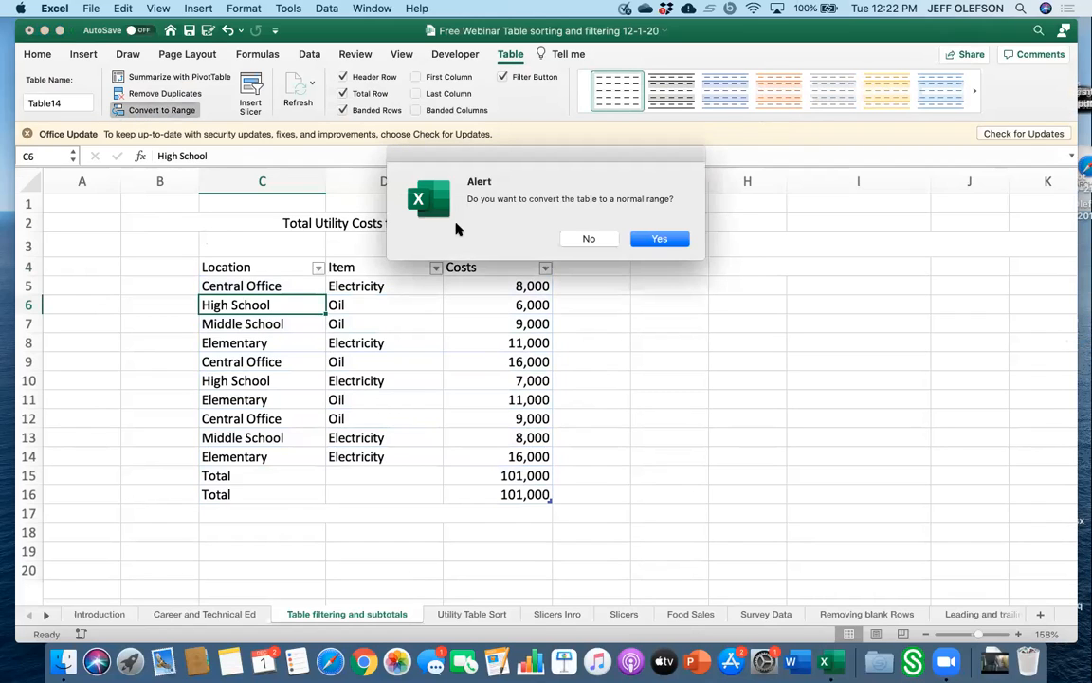
pyautogui.click(659, 238)
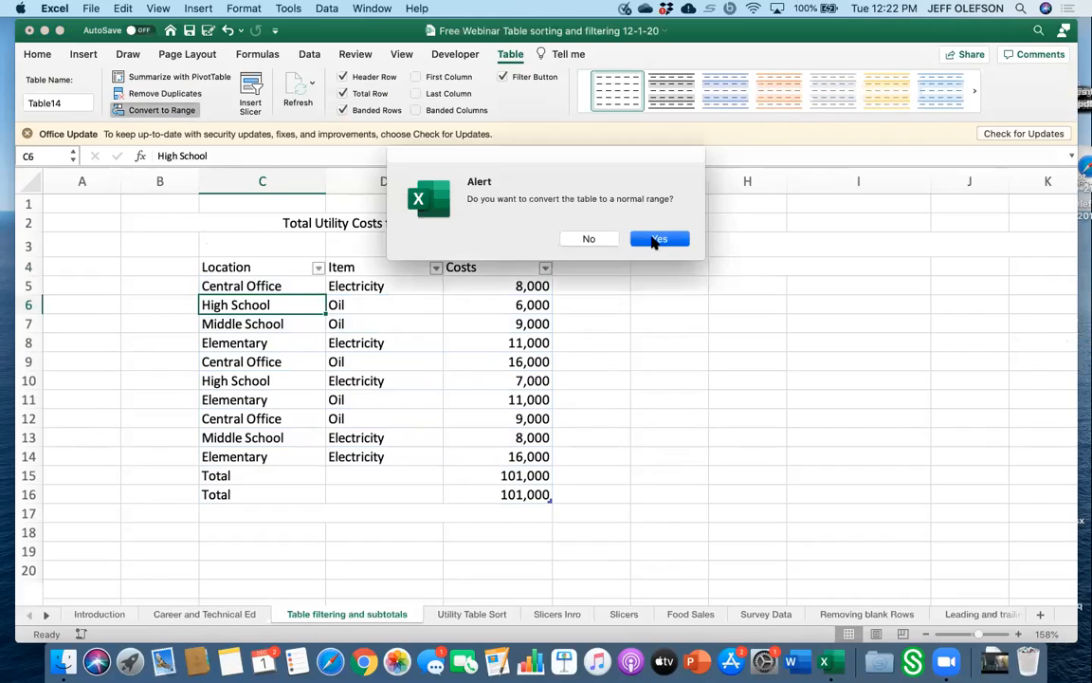
pyautogui.click(244, 475)
pyautogui.press('Delete')
pyautogui.press('Right')
pyautogui.press('Right')
pyautogui.press('Delete')
pyautogui.press('Down')
pyautogui.press('Delete')
pyautogui.press('Left')
pyautogui.press('Left')
pyautogui.press('Delete')
pyautogui.press('Up')
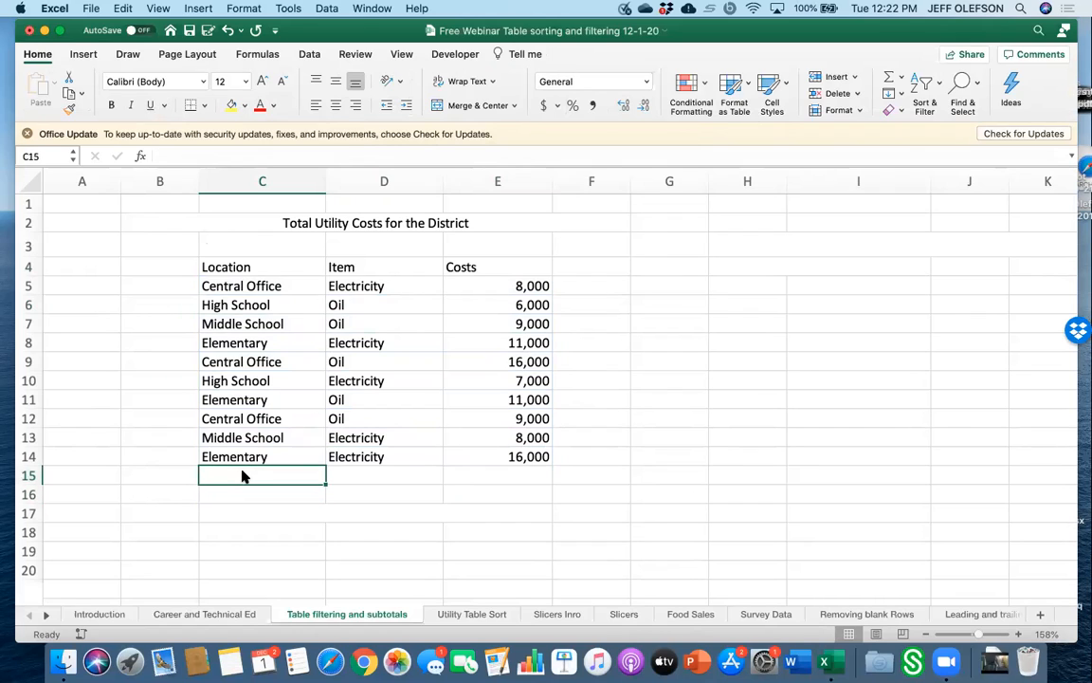
# Create a table with headers from the utility costs range C4:E14 and turn on its total row.
pyautogui.click(244, 267)
pyautogui.moveTo(243, 267); pyautogui.dragTo(512, 456)
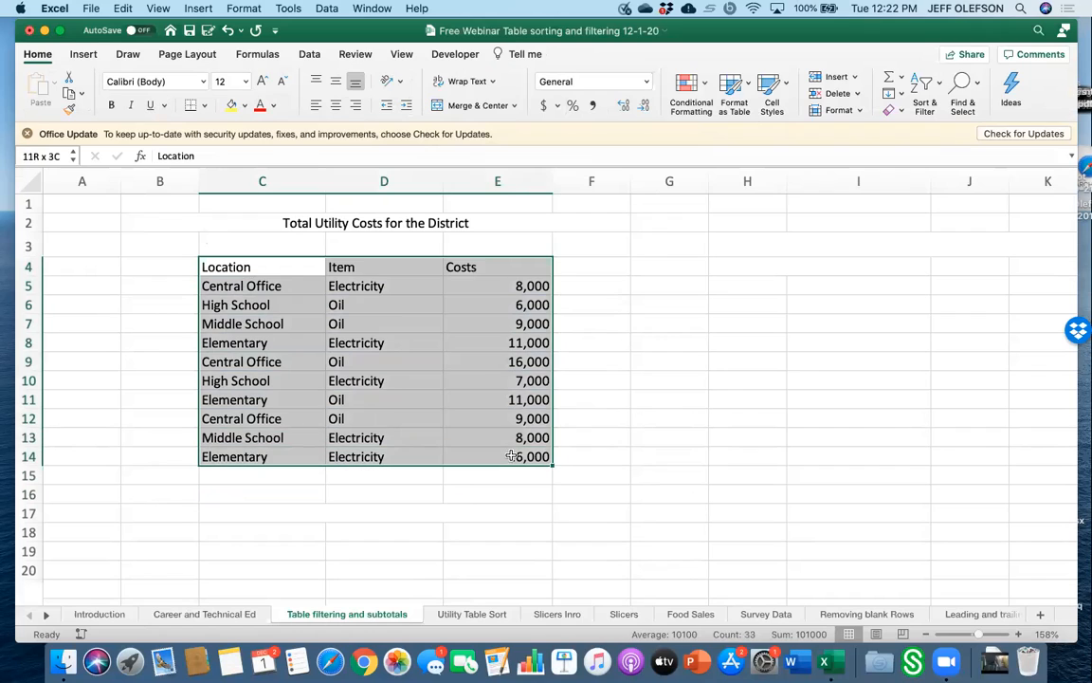
pyautogui.click(85, 55)
pyautogui.click(142, 91)
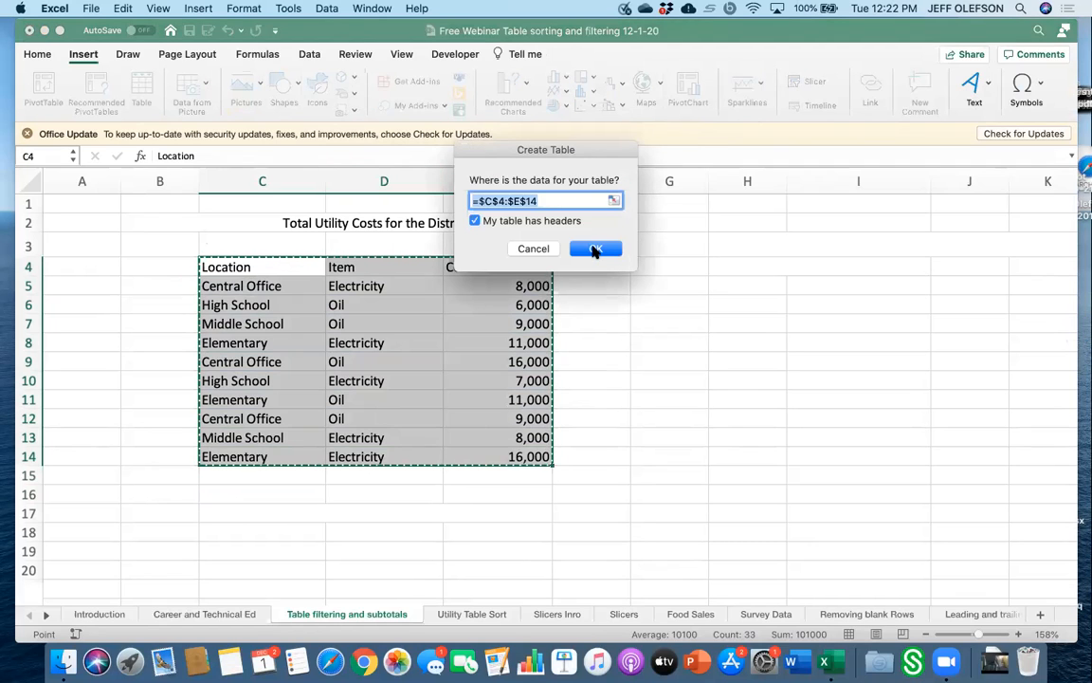
pyautogui.click(595, 250)
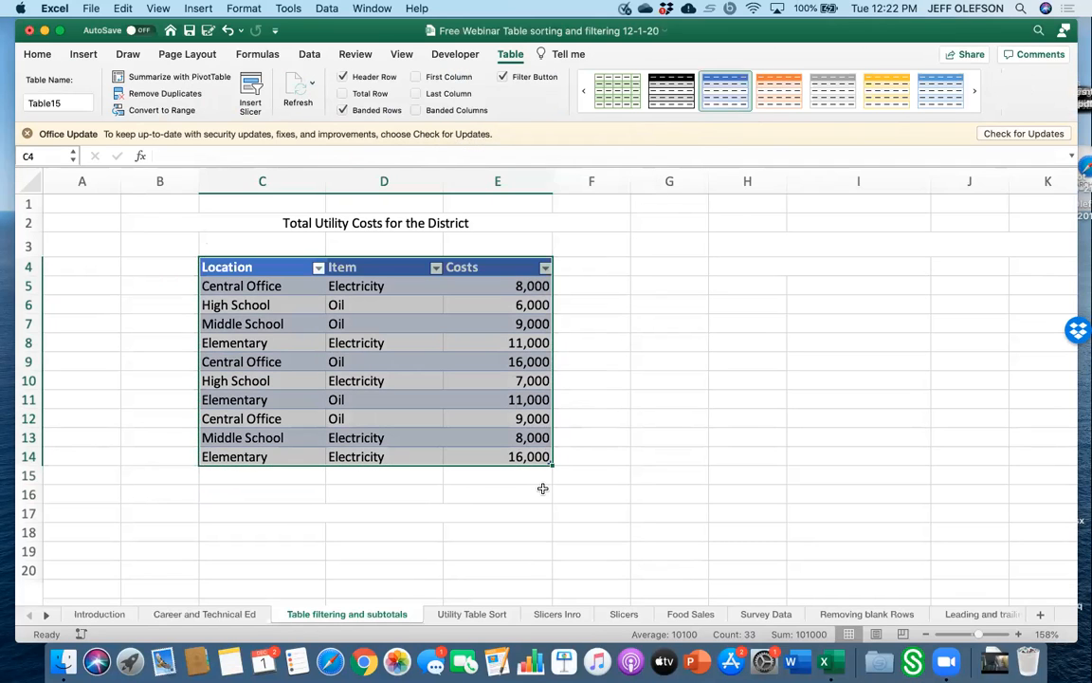
pyautogui.click(345, 94)
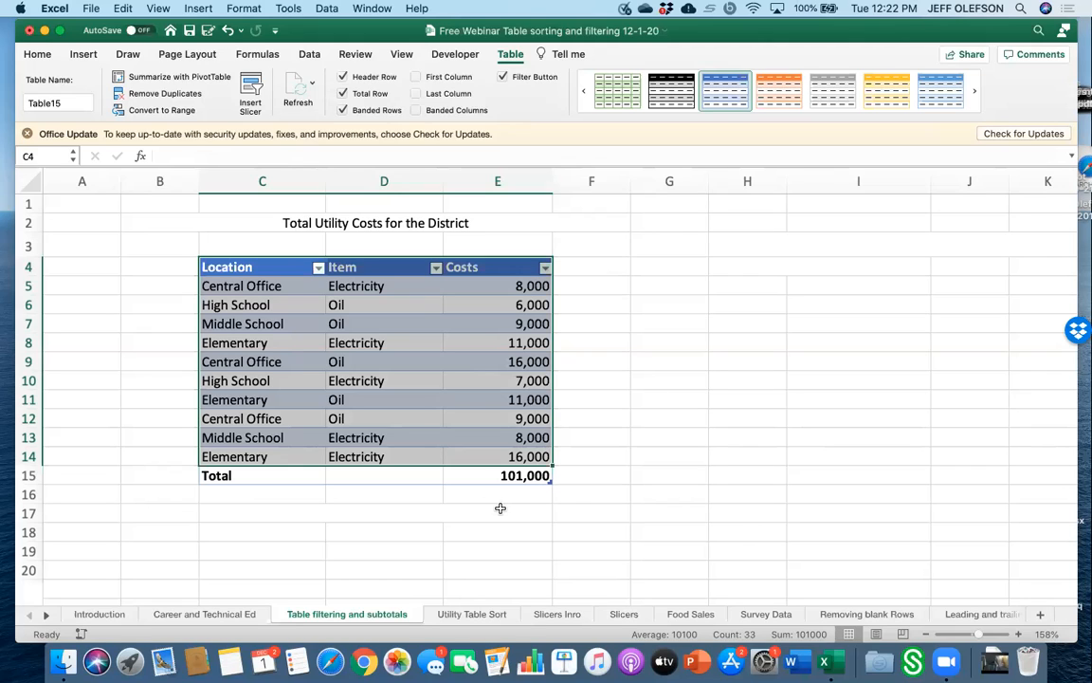
# Set the Item column's total to Count, then change it back to None.
pyautogui.click(428, 475)
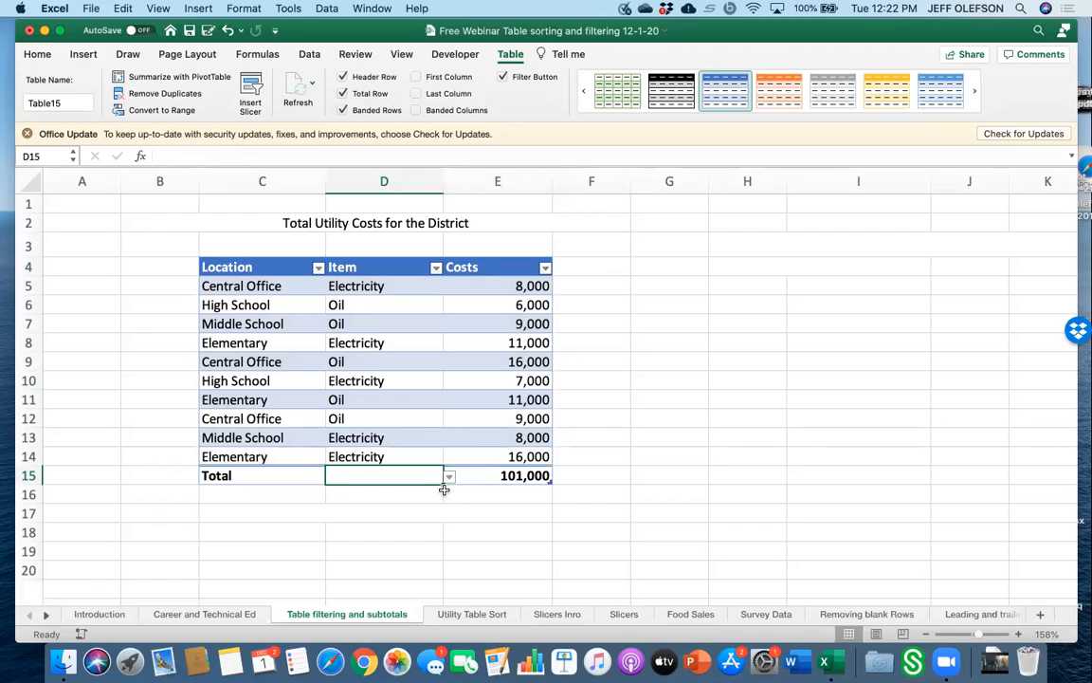
pyautogui.click(449, 477)
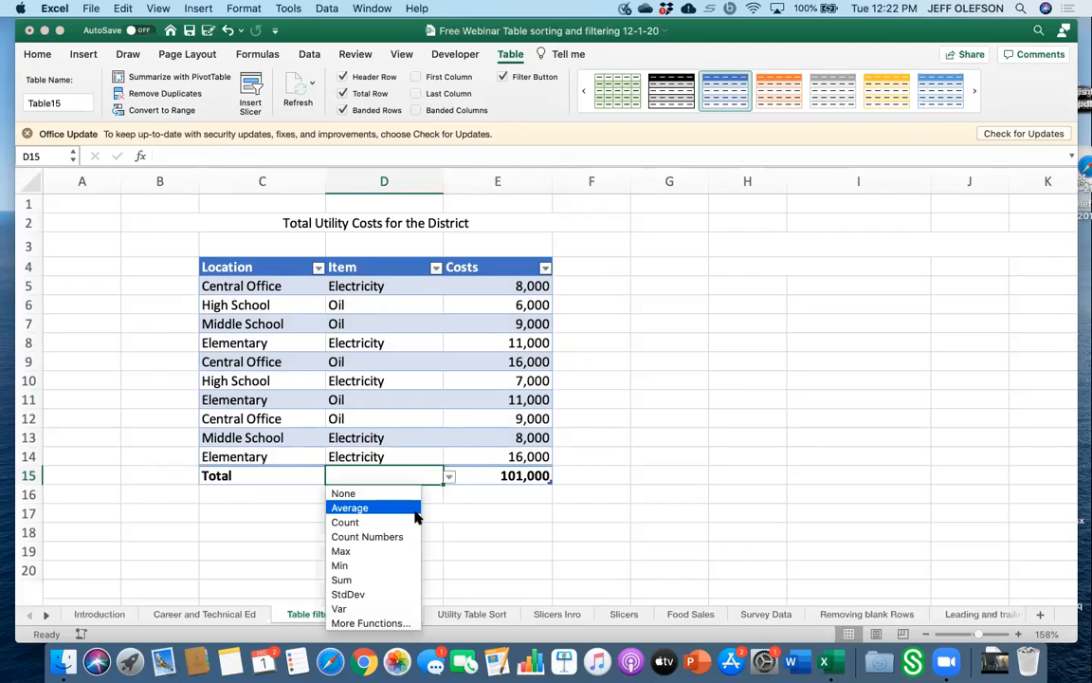
pyautogui.click(414, 522)
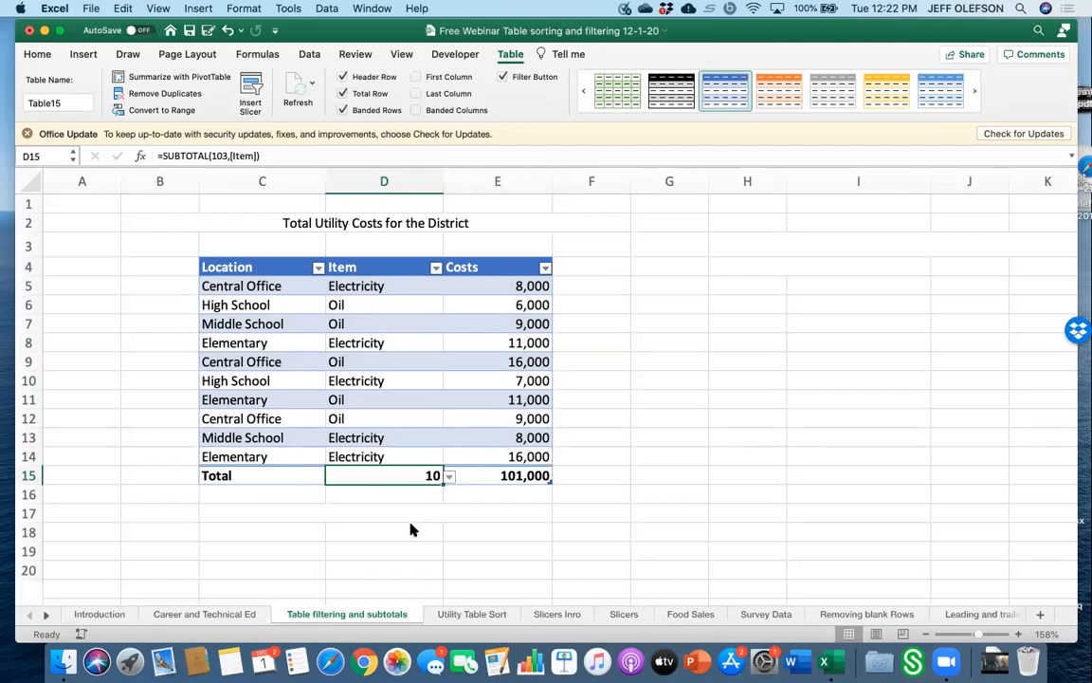
pyautogui.click(447, 477)
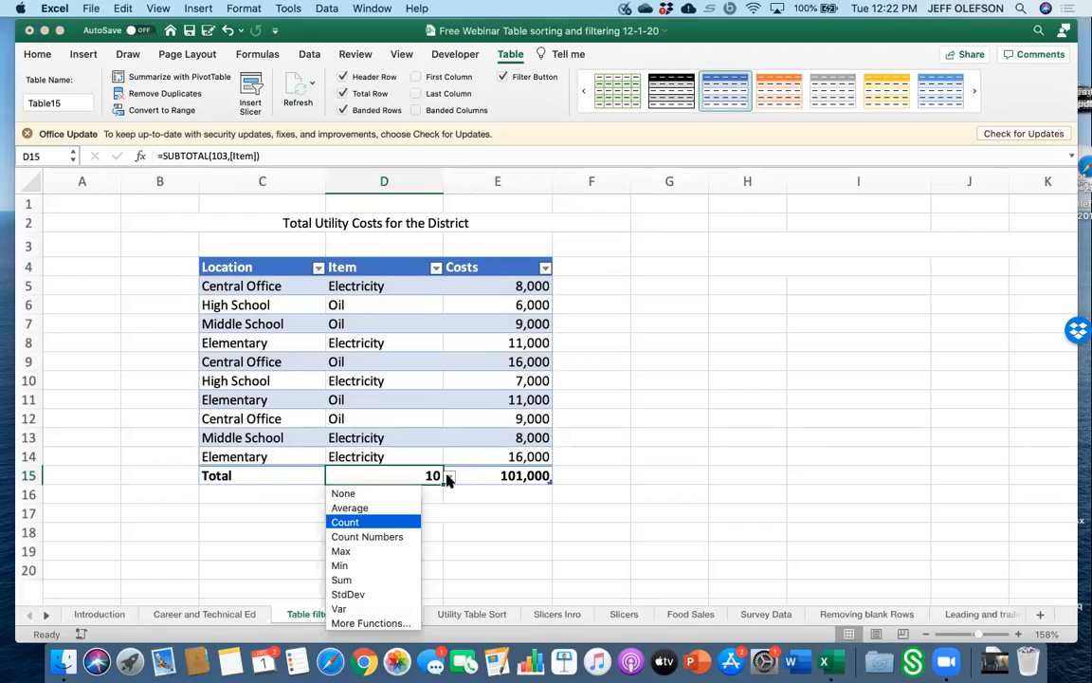
pyautogui.click(412, 493)
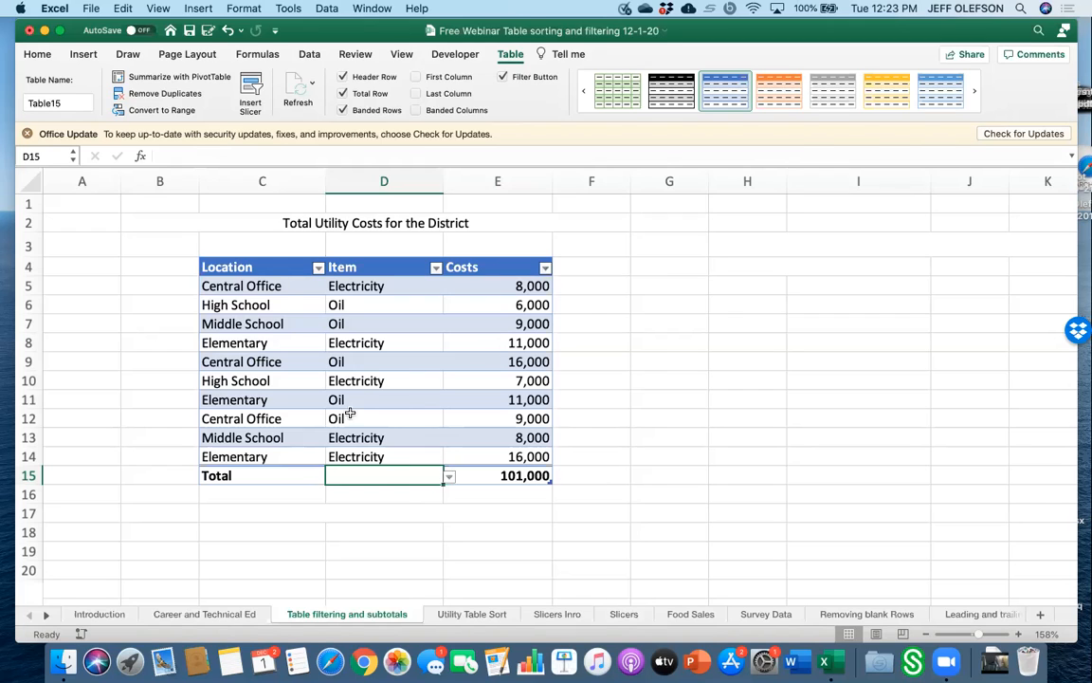
# Filter the table's Location column to show only Central Office.
pyautogui.click(318, 268)
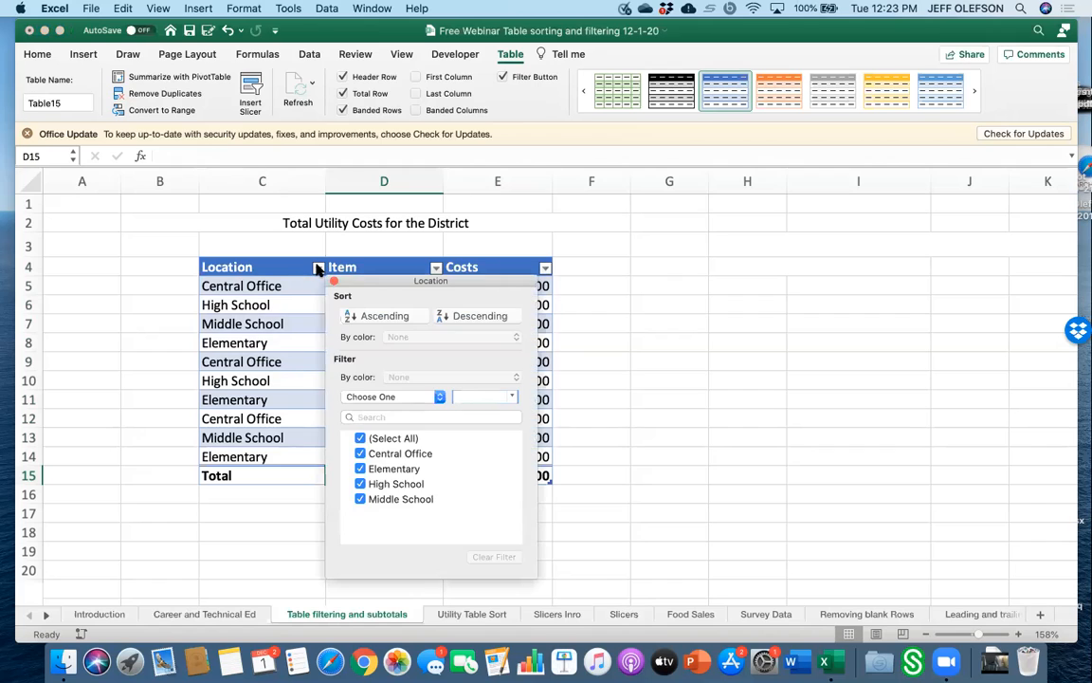
pyautogui.click(360, 438)
pyautogui.click(361, 453)
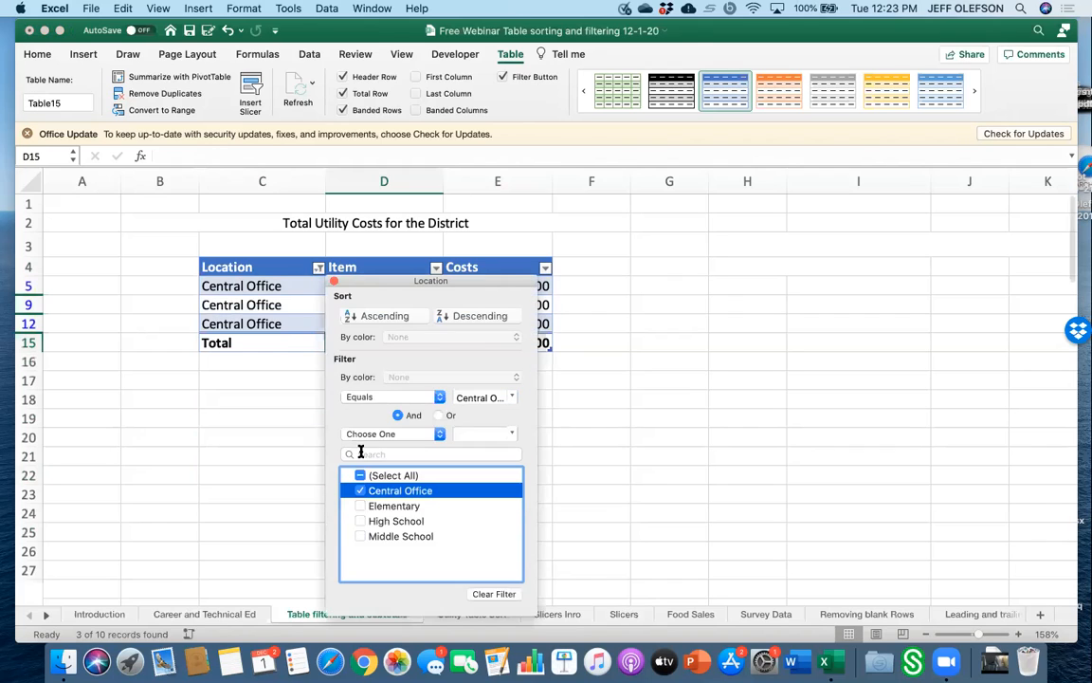
pyautogui.click(308, 509)
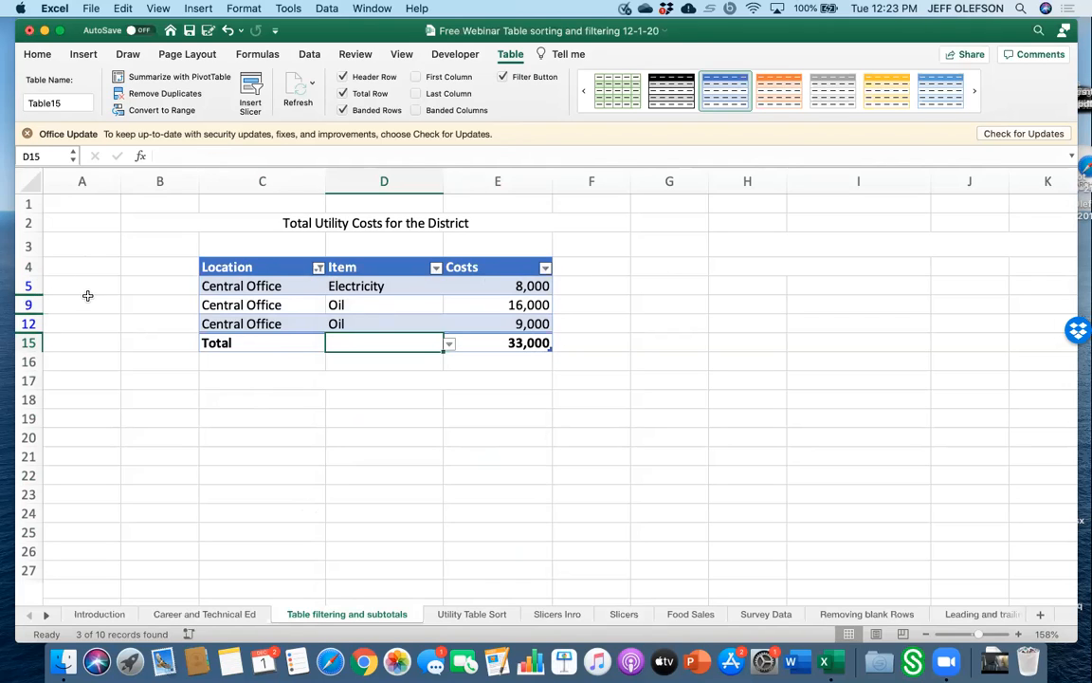
# Compare the SUBTOTAL function-number chart on the Utility Table Sort sheet with the table's total-row formula.
pyautogui.click(478, 615)
pyautogui.hscroll(5, 850, 392)
pyautogui.scroll(-6, 850, 392)
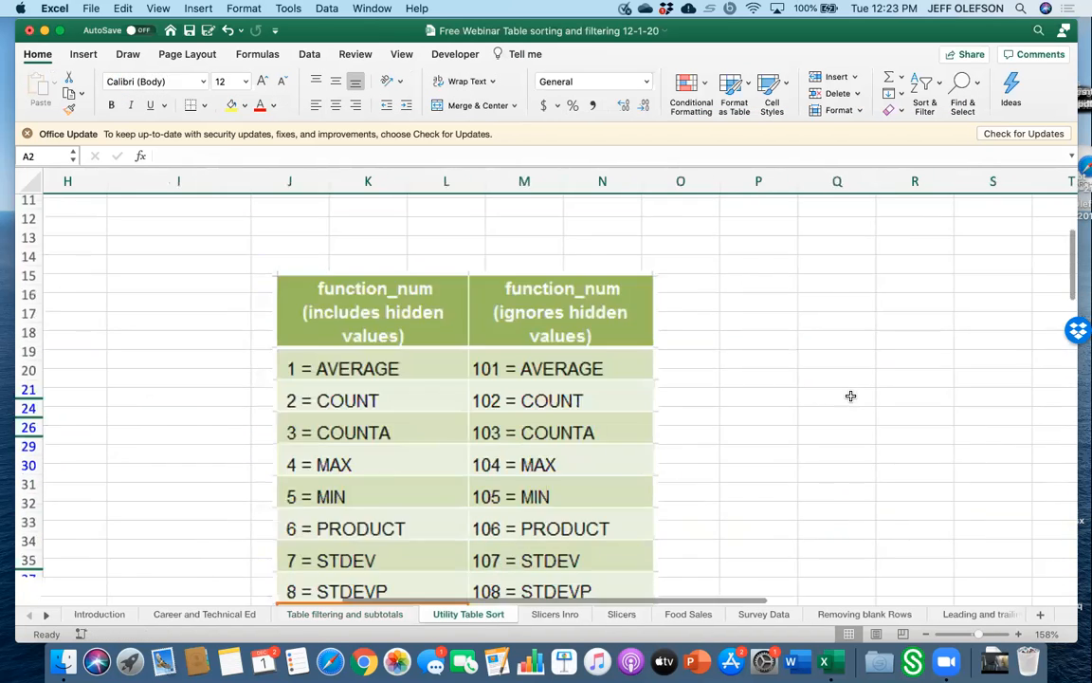
pyautogui.scroll(3, 524, 417)
pyautogui.hscroll(-2, 524, 418)
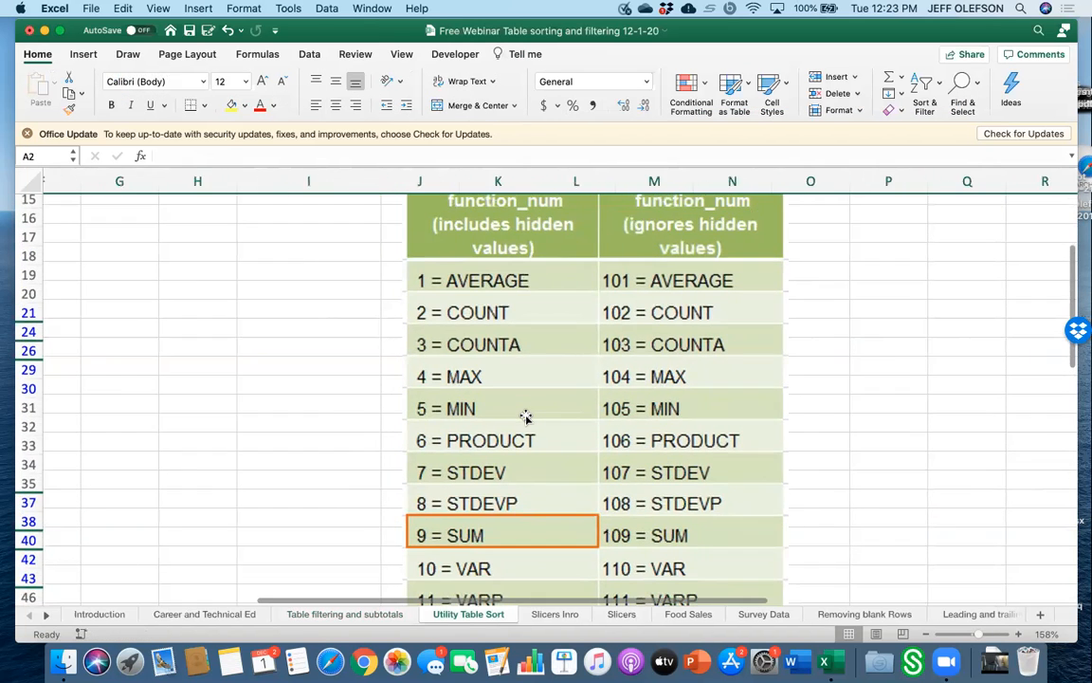
pyautogui.scroll(-4, 526, 417)
pyautogui.hscroll(-3, 526, 417)
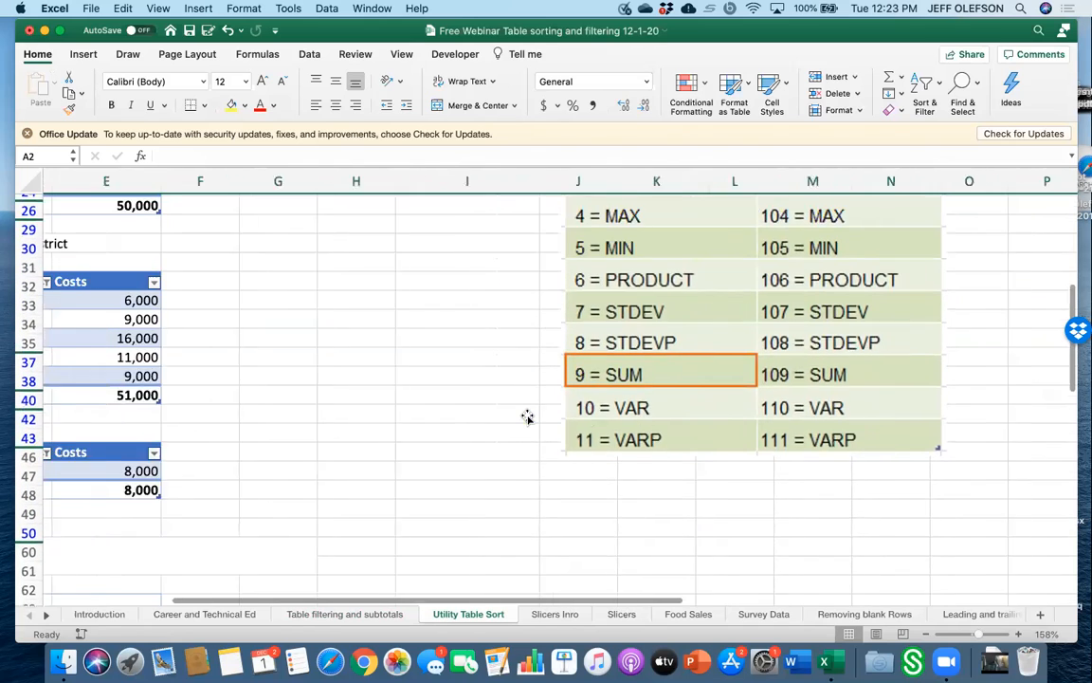
pyautogui.hscroll(-1, 527, 417)
pyautogui.doubleClick(315, 485)
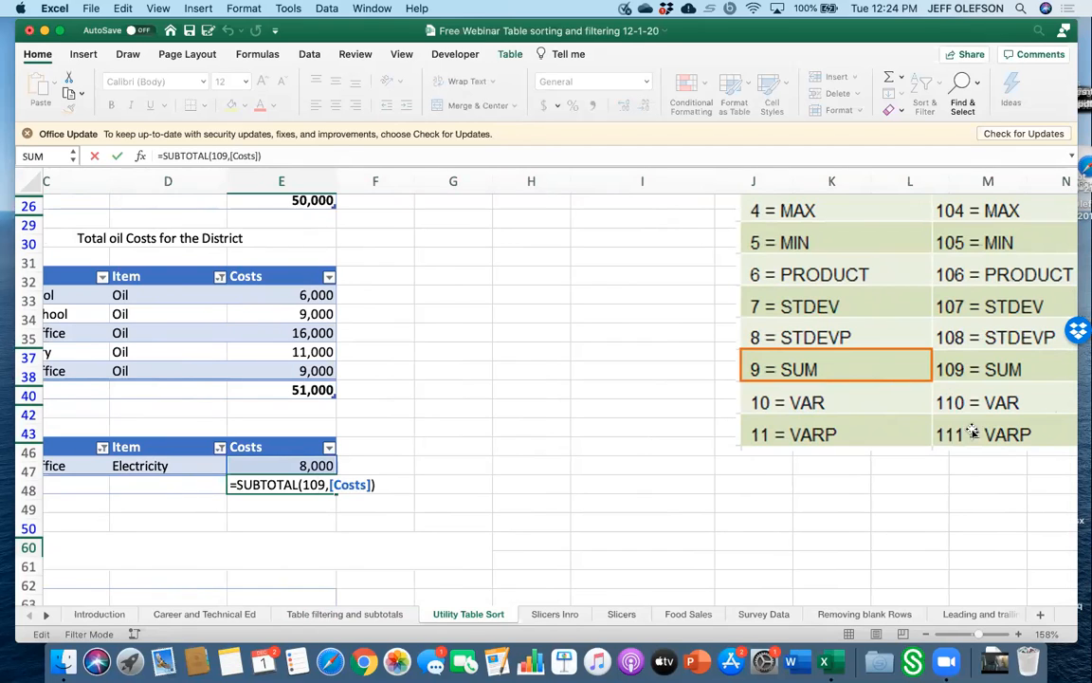
pyautogui.hscroll(3, 927, 456)
pyautogui.scroll(2, 926, 456)
pyautogui.hscroll(-1, 923, 458)
pyautogui.scroll(4, 924, 458)
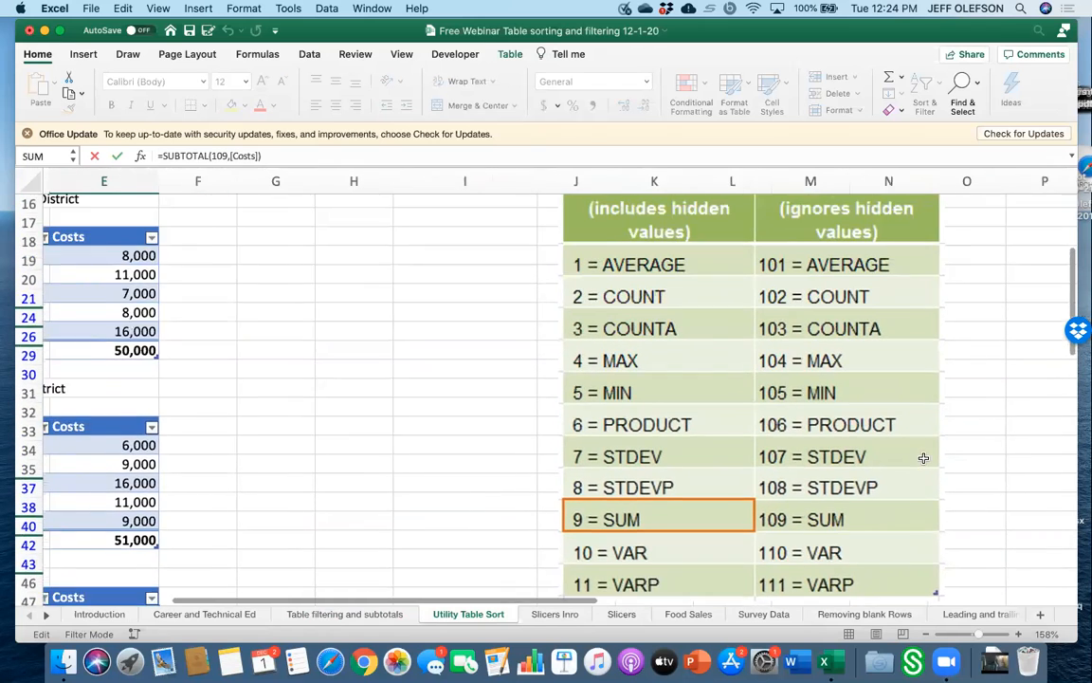
pyautogui.scroll(-3, 924, 457)
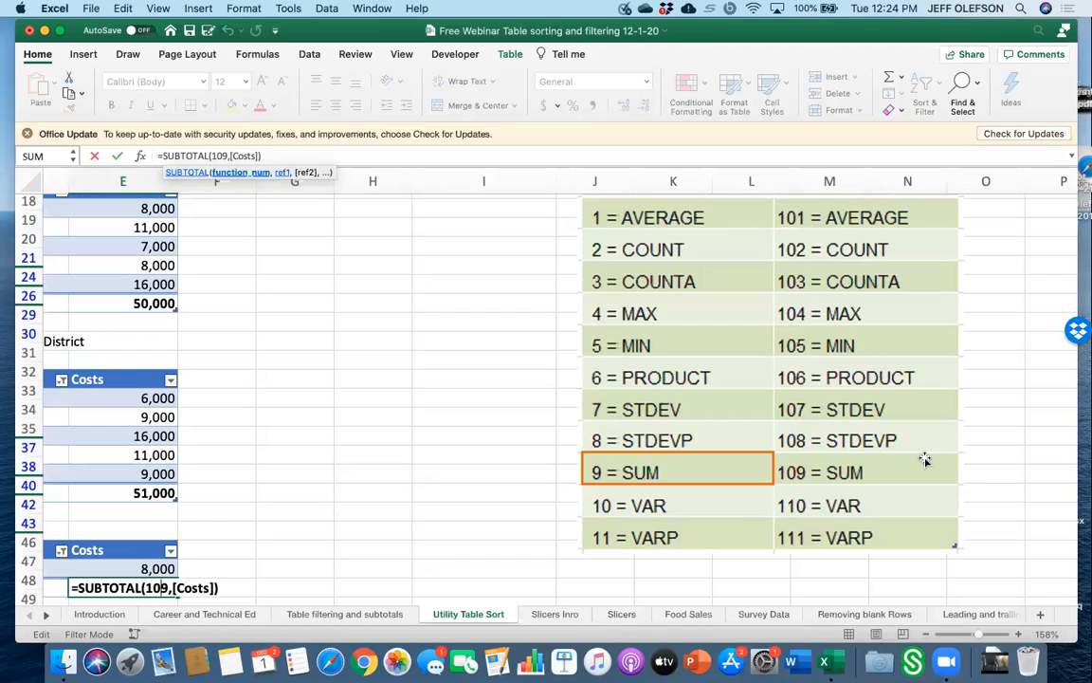
pyautogui.moveTo(925, 460); pyautogui.dragTo(433, 519)
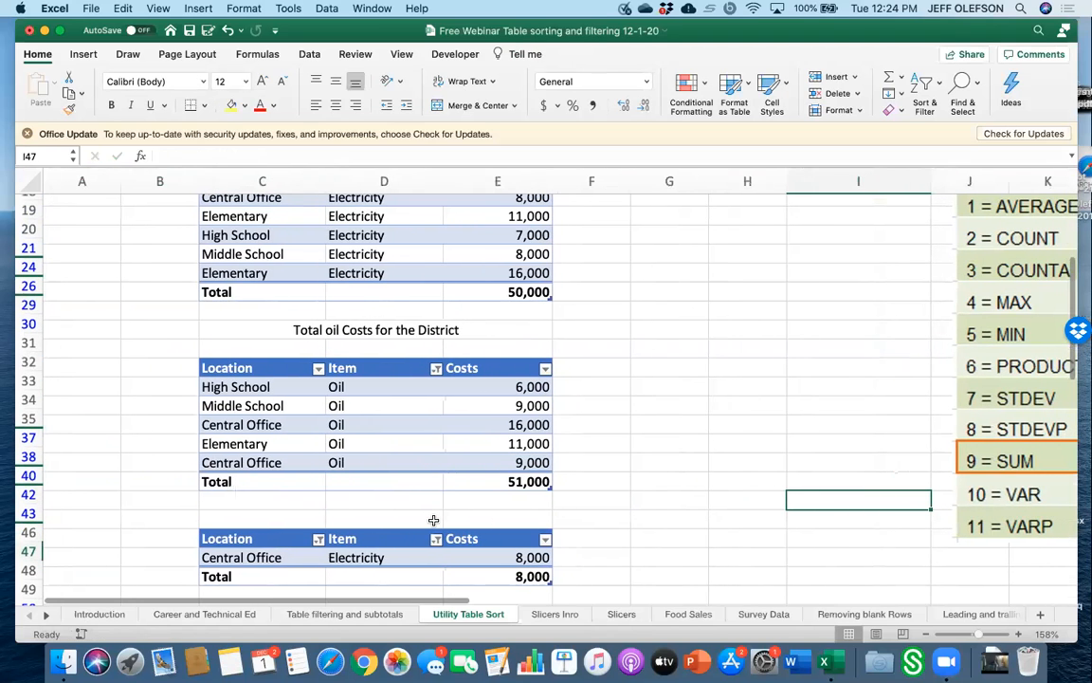
pyautogui.click(377, 617)
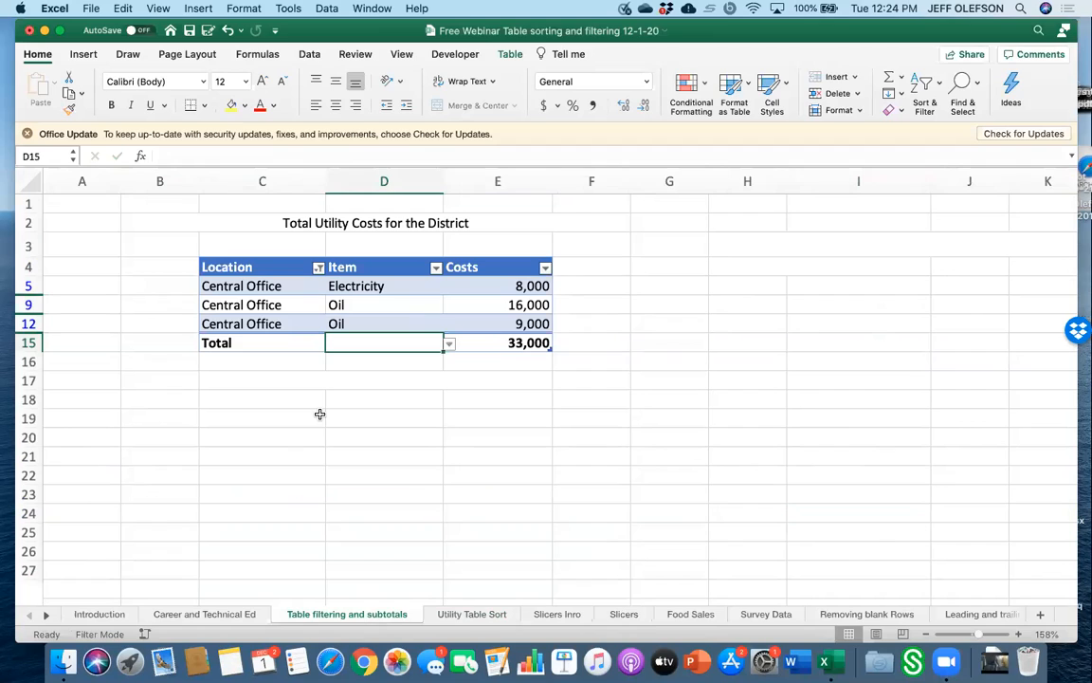
pyautogui.doubleClick(492, 343)
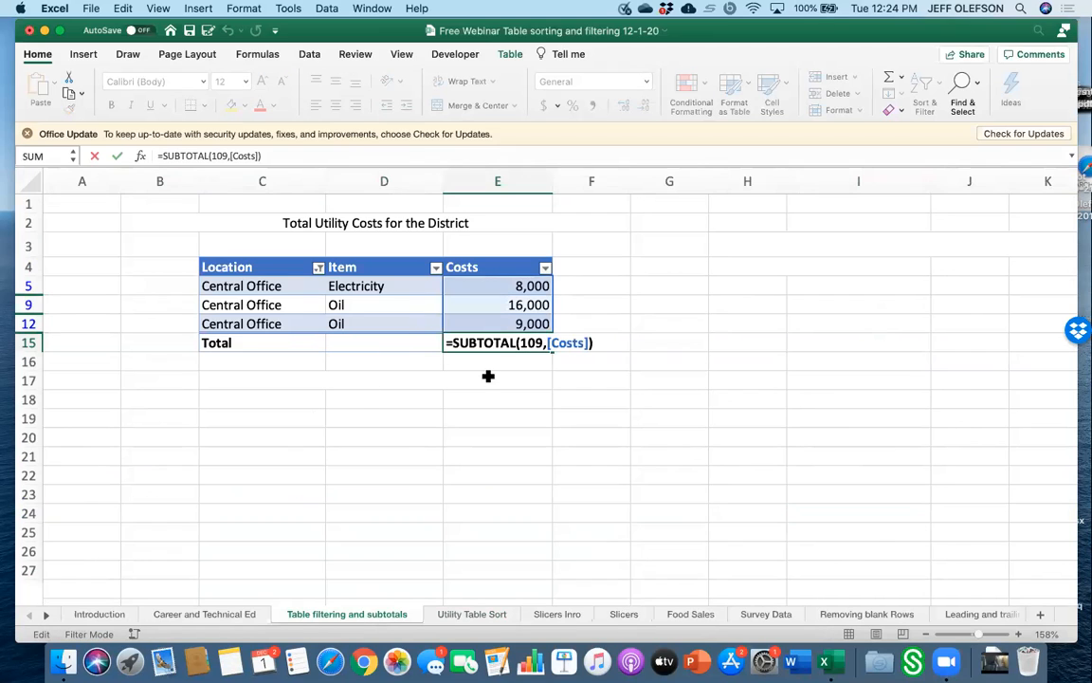
pyautogui.click(488, 376)
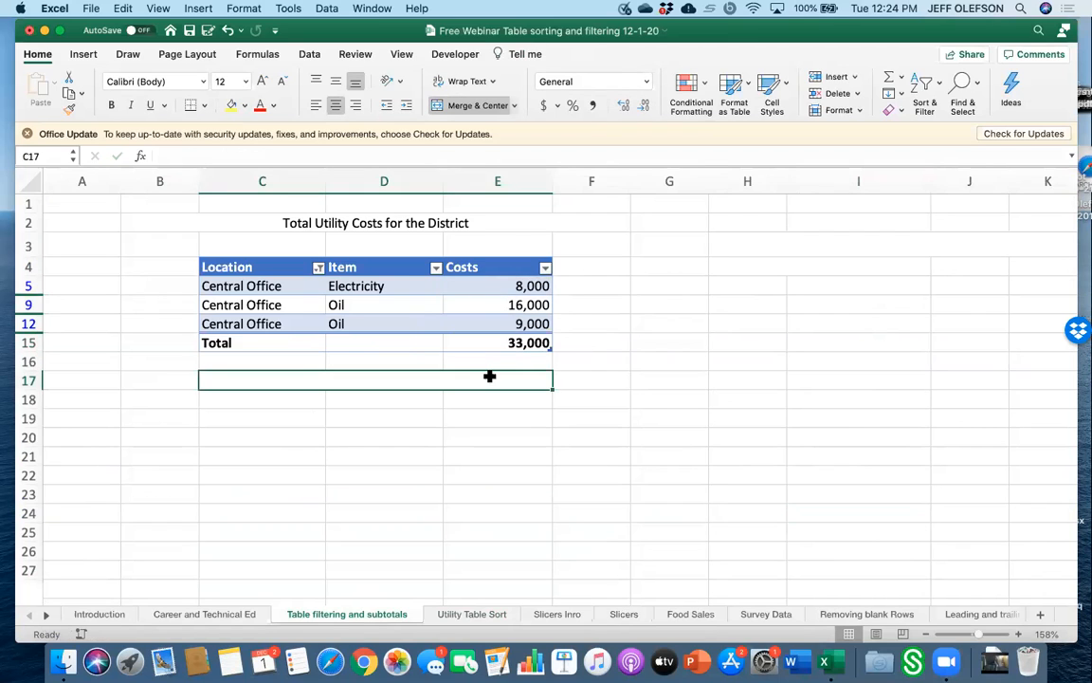
# Copy the filtered Central Office rows with their total and paste them at C21.
pyautogui.moveTo(276, 269); pyautogui.dragTo(502, 341)
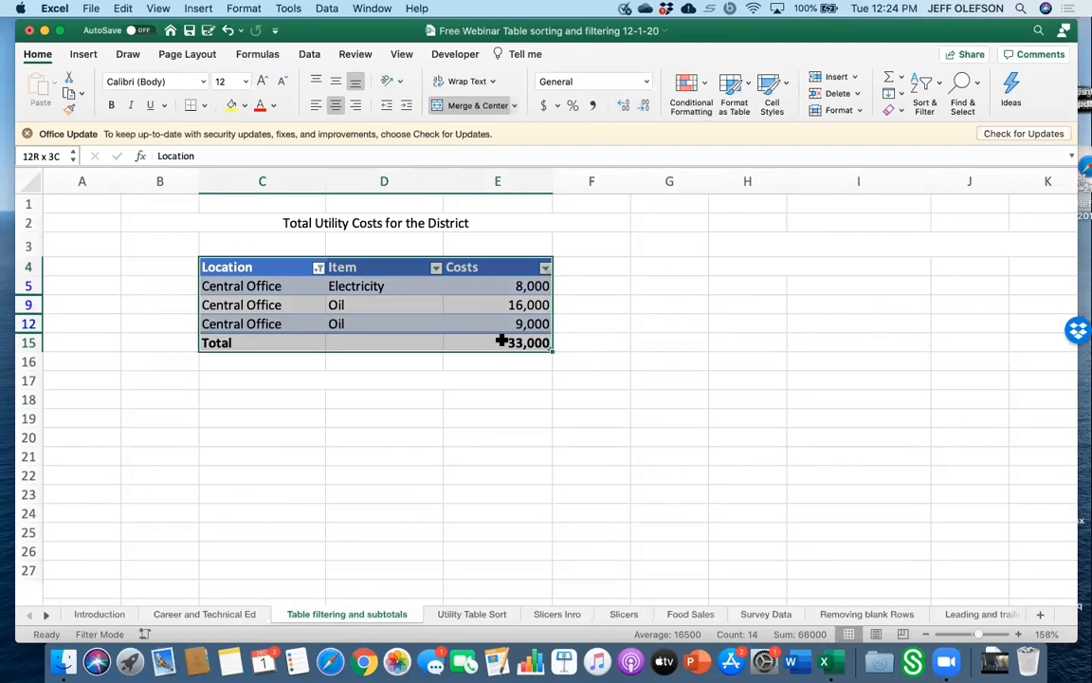
pyautogui.click(114, 11)
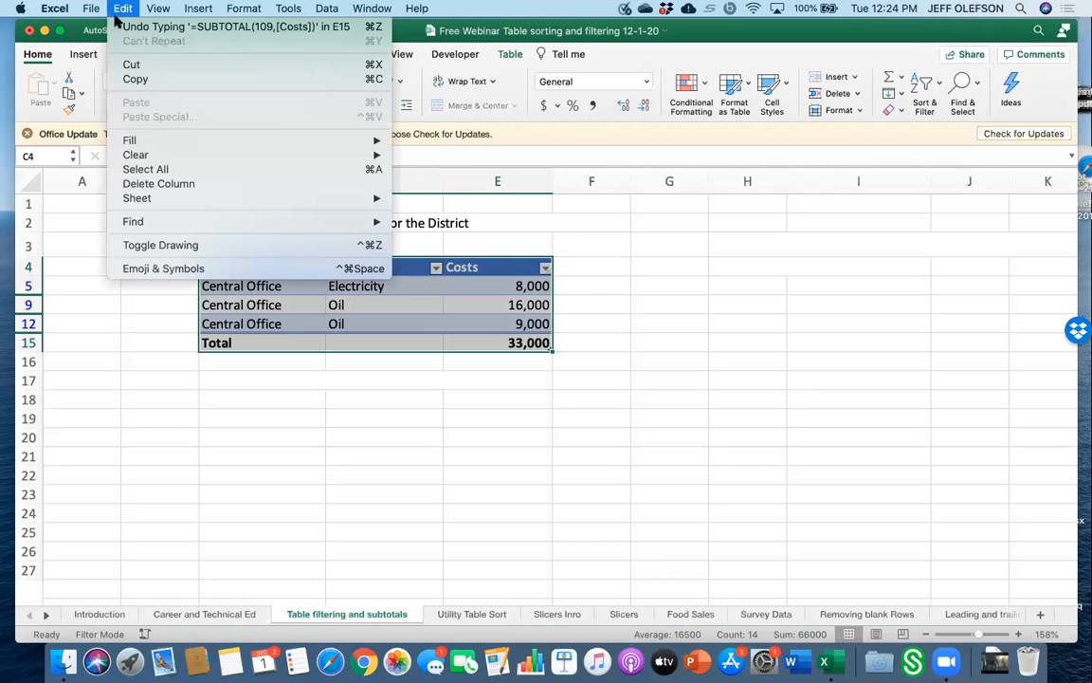
pyautogui.click(132, 79)
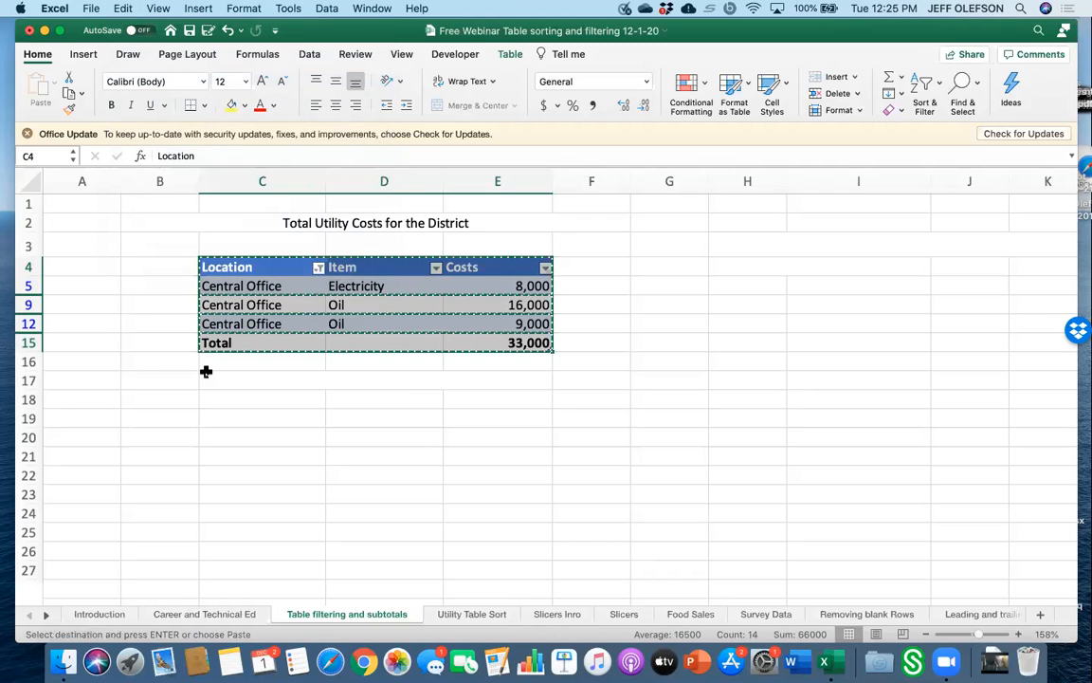
pyautogui.click(224, 453)
pyautogui.rightClick(224, 452)
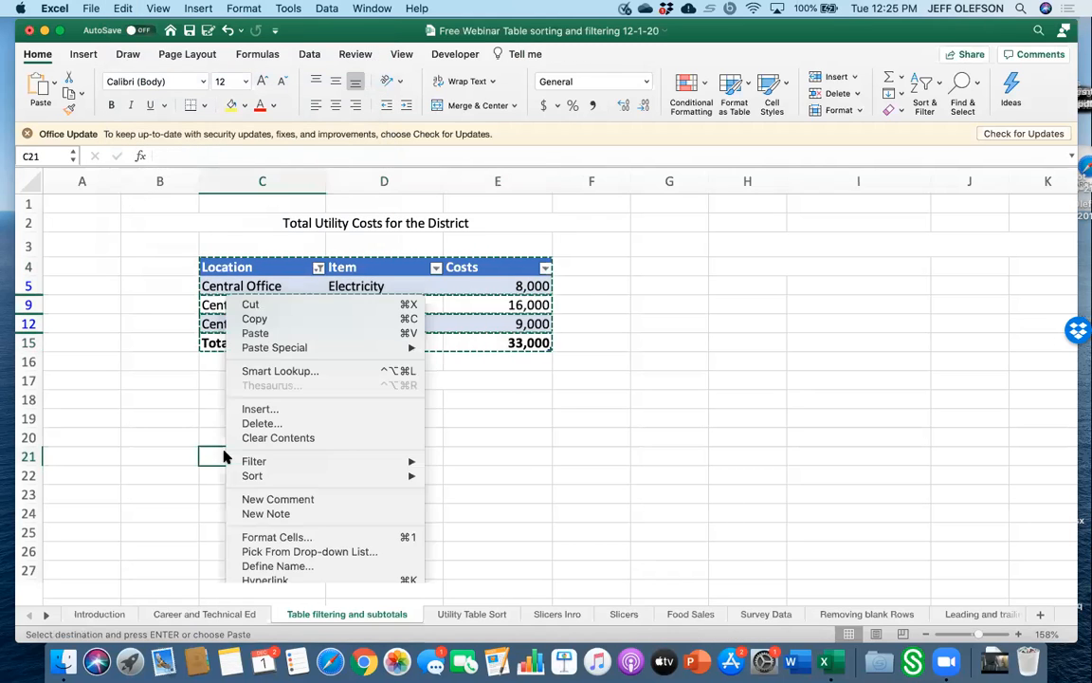
pyautogui.click(254, 334)
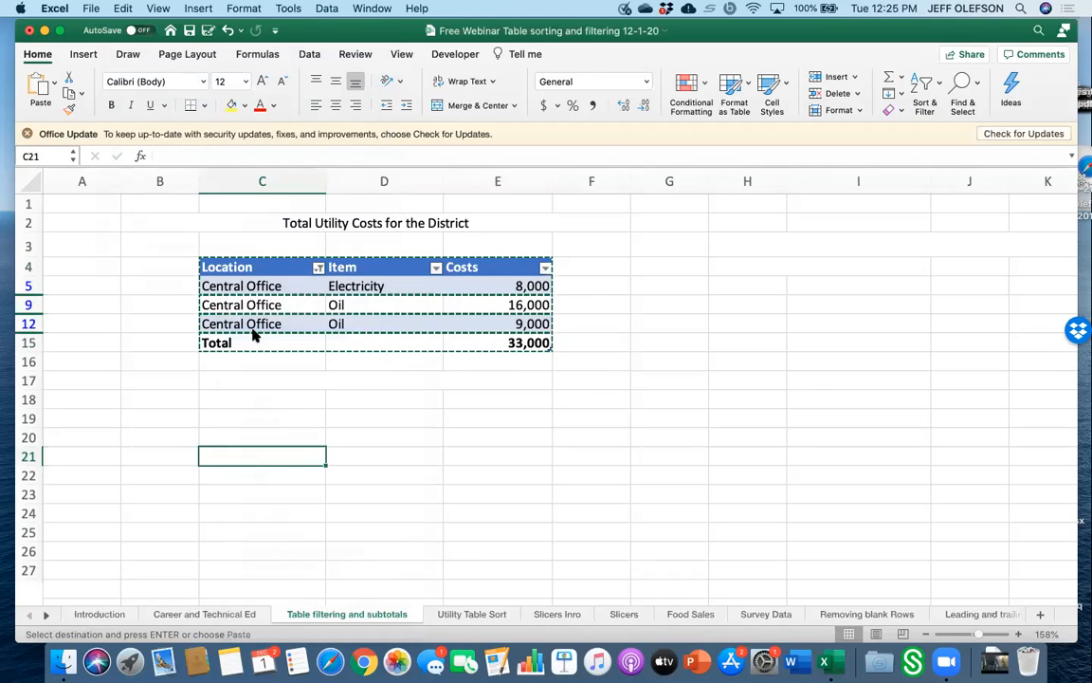
# Filter the table's Location column to show only High School.
pyautogui.click(319, 268)
pyautogui.click(361, 476)
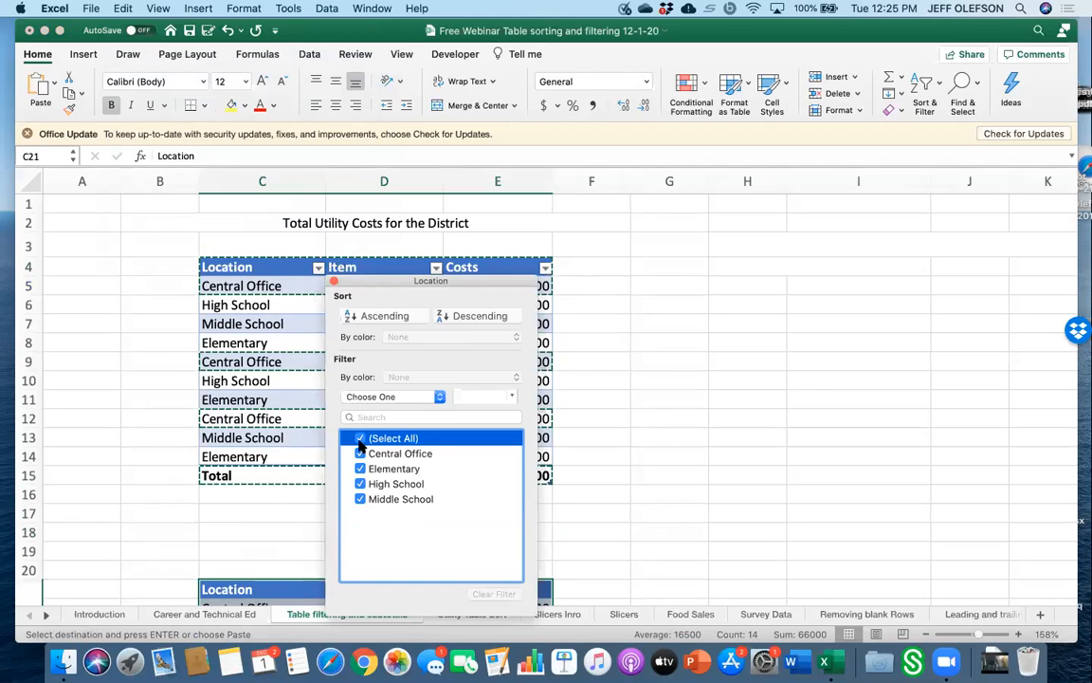
pyautogui.click(361, 438)
pyautogui.click(360, 484)
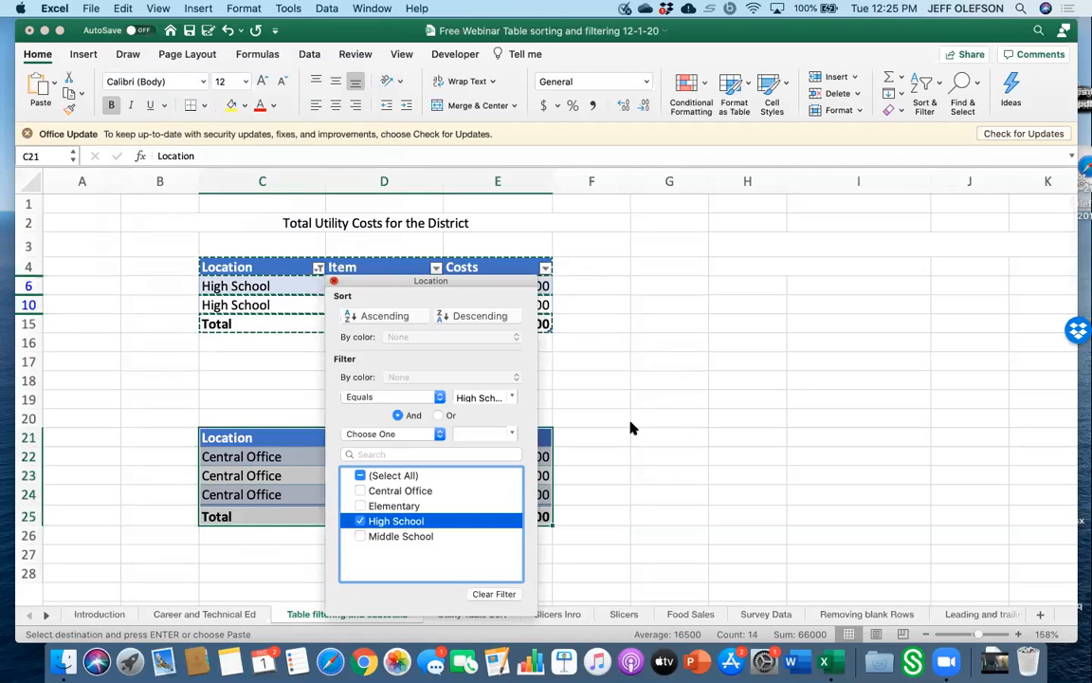
pyautogui.click(630, 428)
# Copy the filtered High School rows with their total and paste them below the Central Office copy.
pyautogui.moveTo(230, 263); pyautogui.dragTo(465, 325)
pyautogui.click(121, 11)
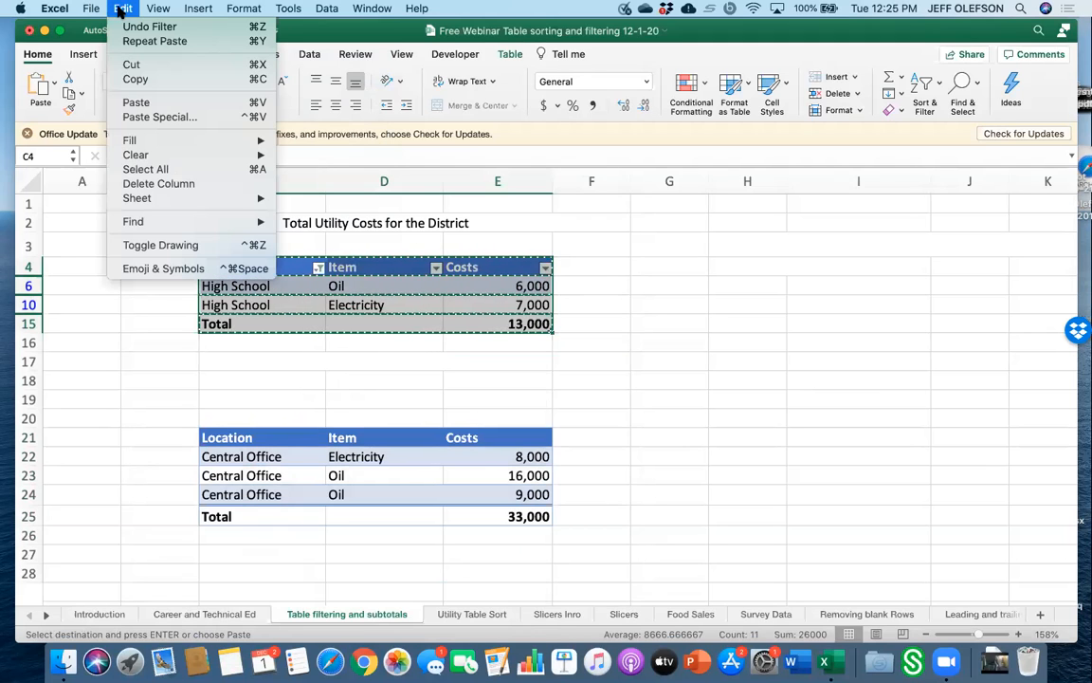
pyautogui.click(128, 78)
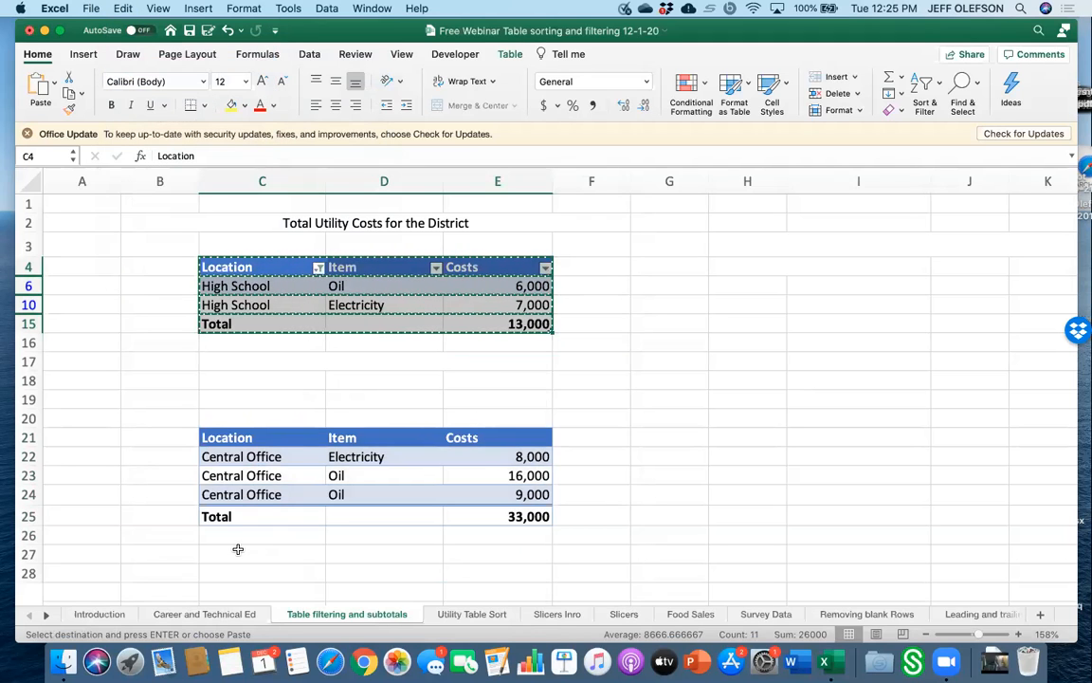
pyautogui.scroll(-5, 236, 548)
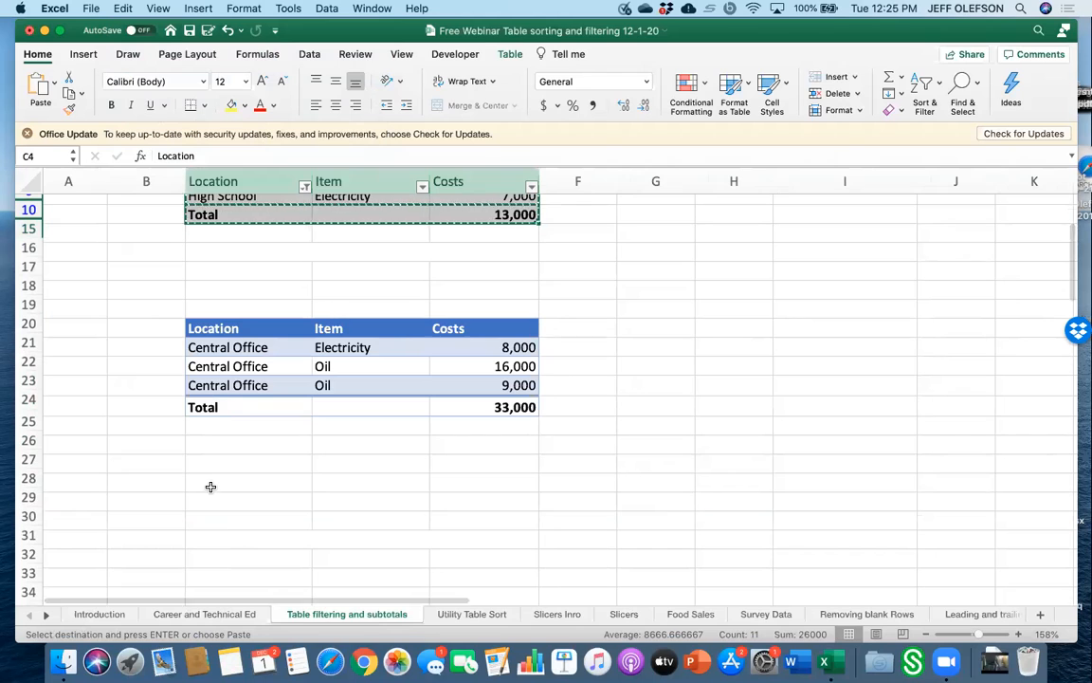
pyautogui.click(210, 489)
pyautogui.rightClick(210, 489)
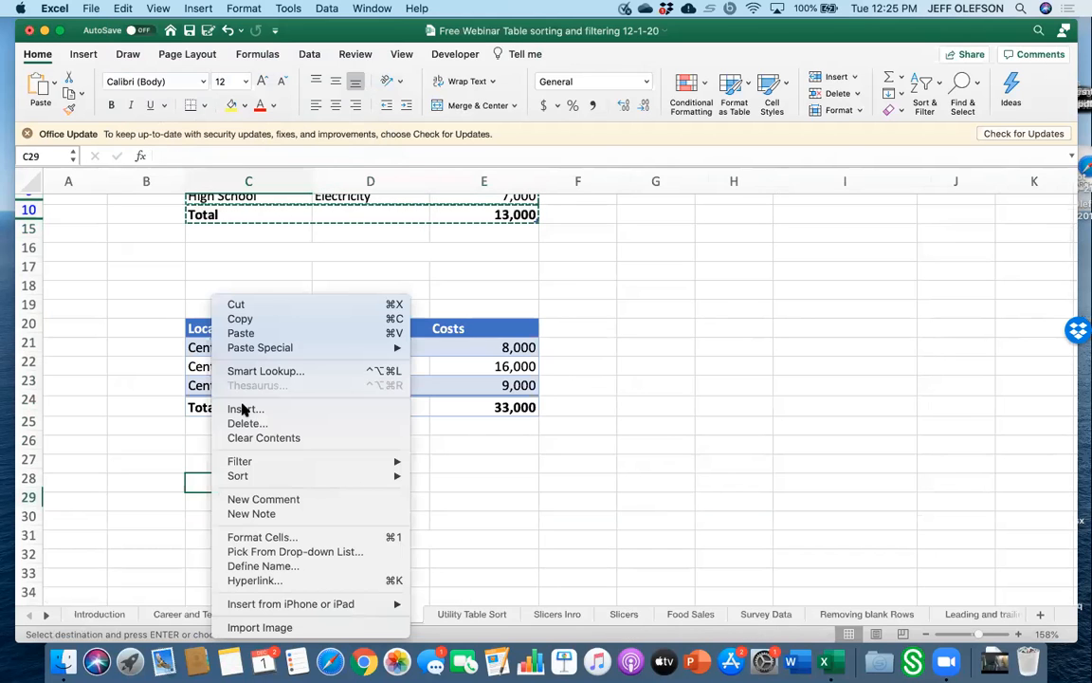
pyautogui.click(266, 333)
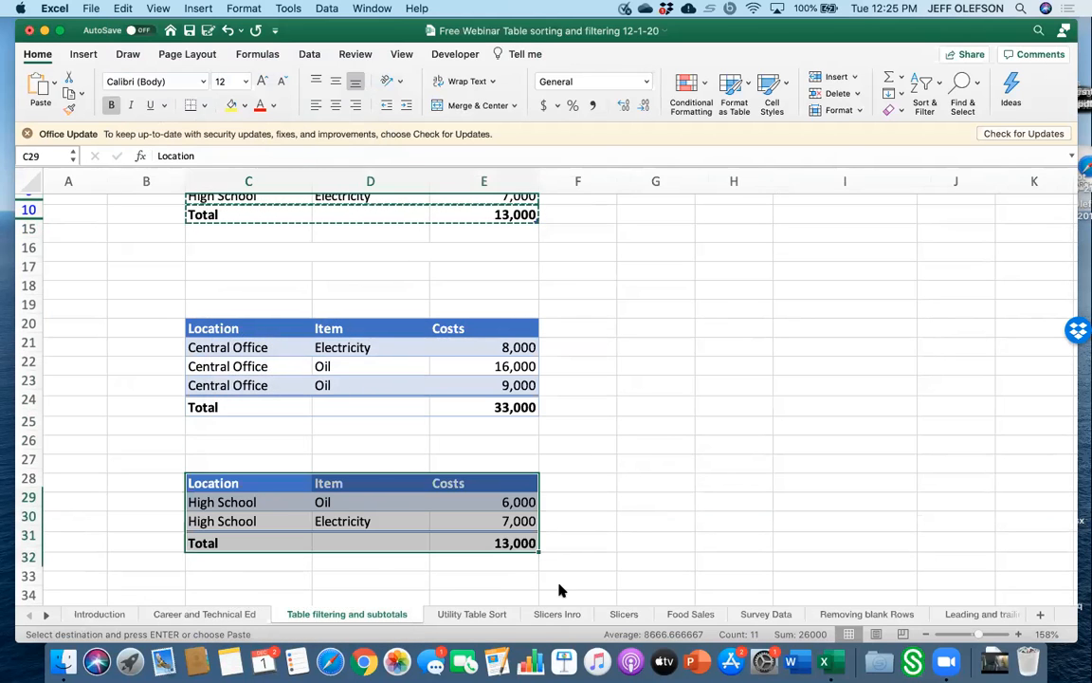
pyautogui.click(567, 522)
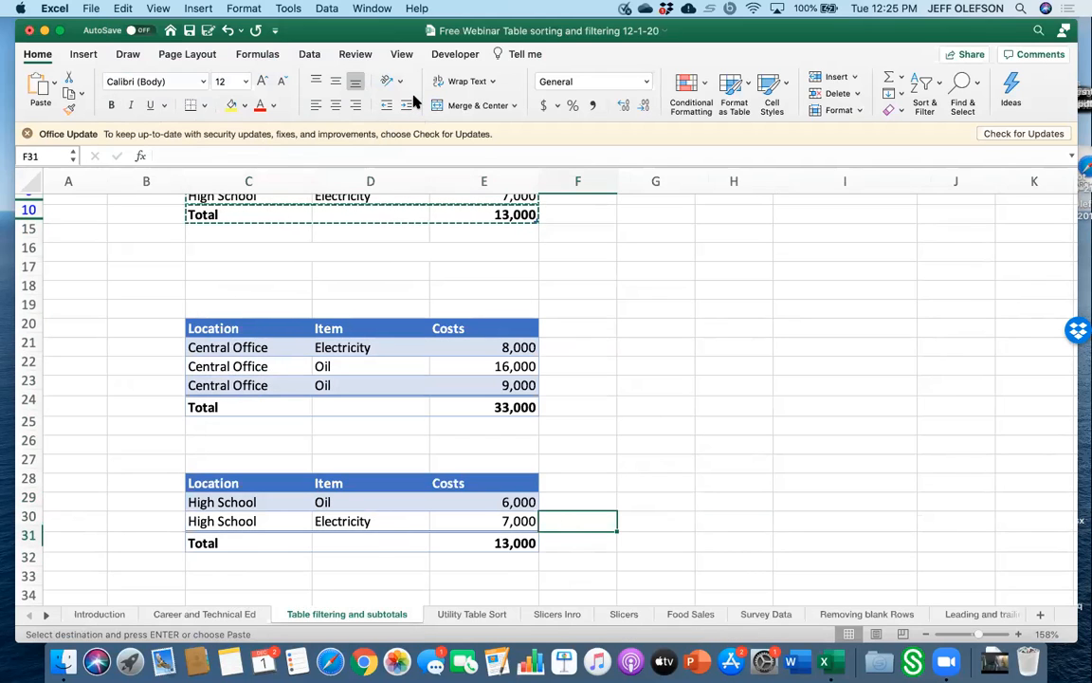
# Review the filtered electricity and oil tables with their totals on the Utility Table Sort sheet, then return to the filtering sheet.
pyautogui.click(453, 614)
pyautogui.click(585, 325)
pyautogui.scroll(6, 586, 325)
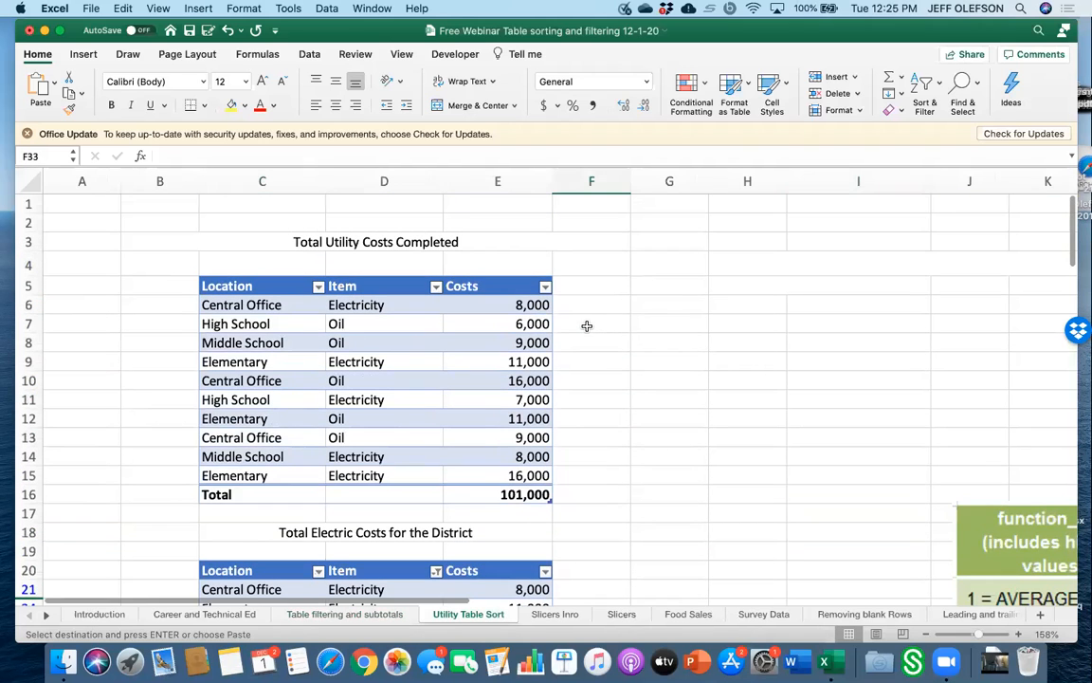
pyautogui.scroll(-5, 587, 327)
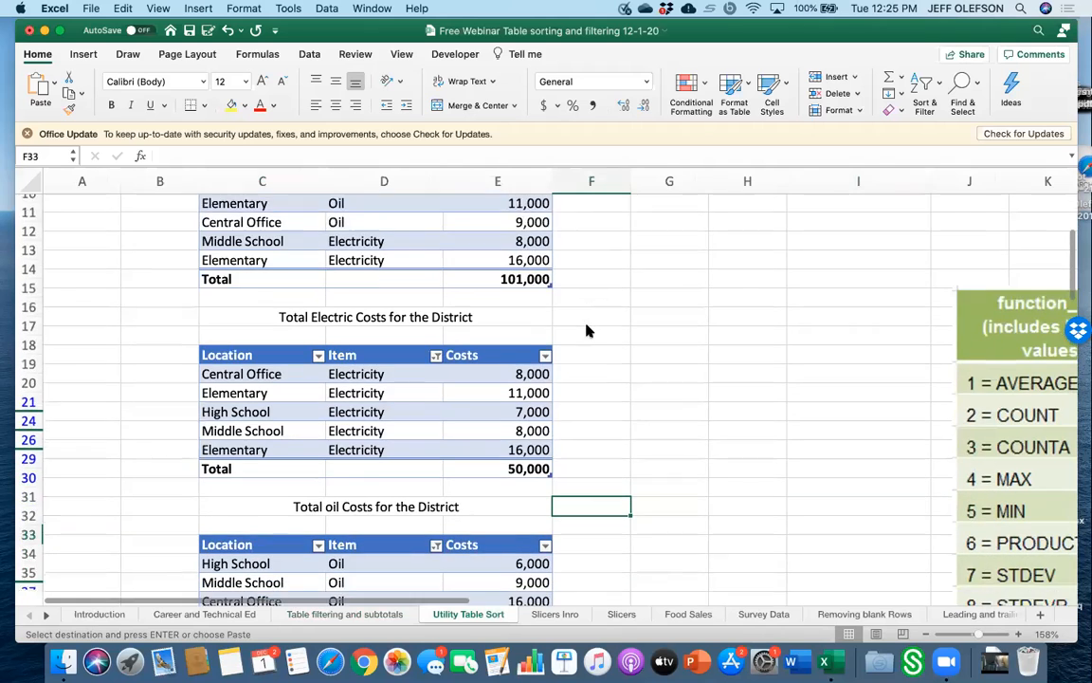
pyautogui.scroll(-2, 586, 330)
pyautogui.scroll(-2, 586, 330)
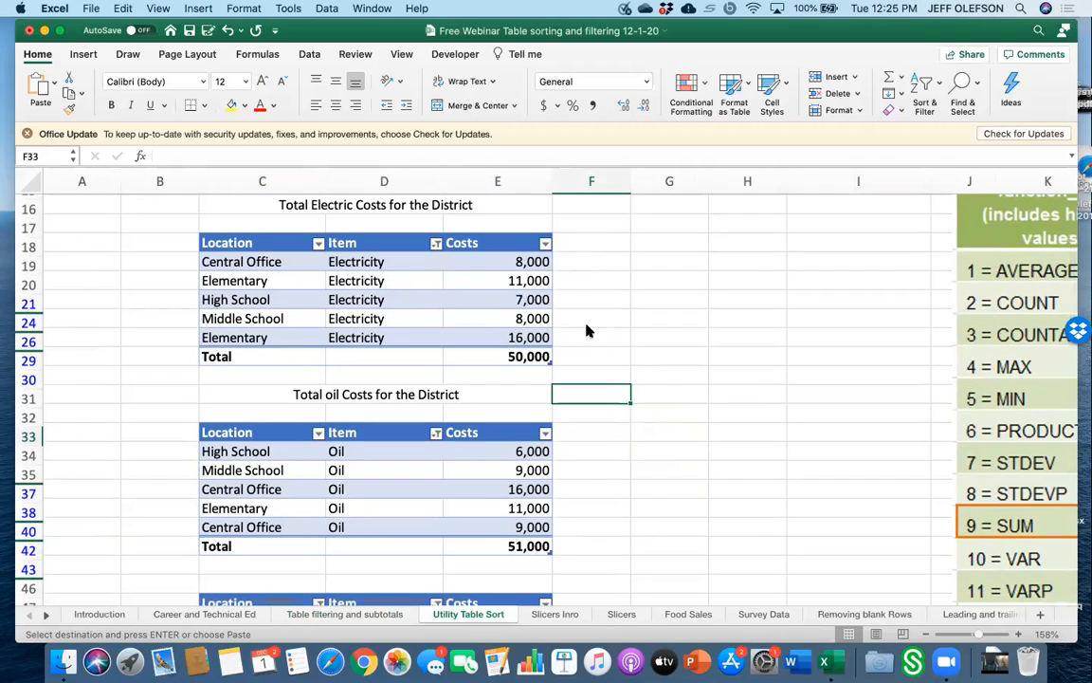
pyautogui.scroll(-5, 586, 329)
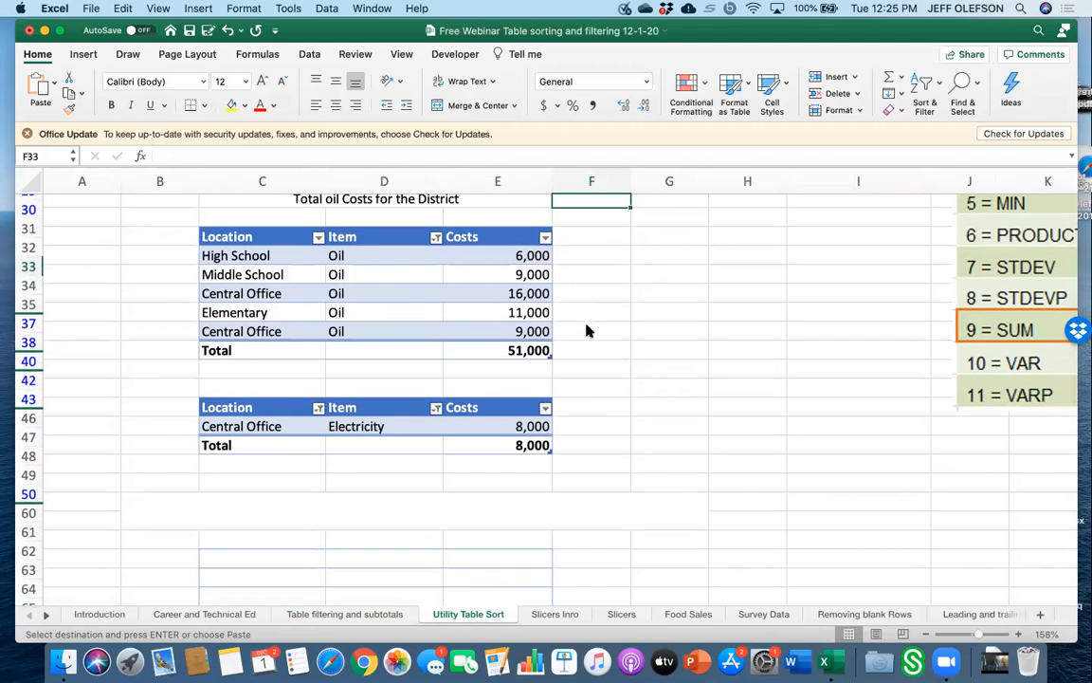
pyautogui.scroll(10, 586, 329)
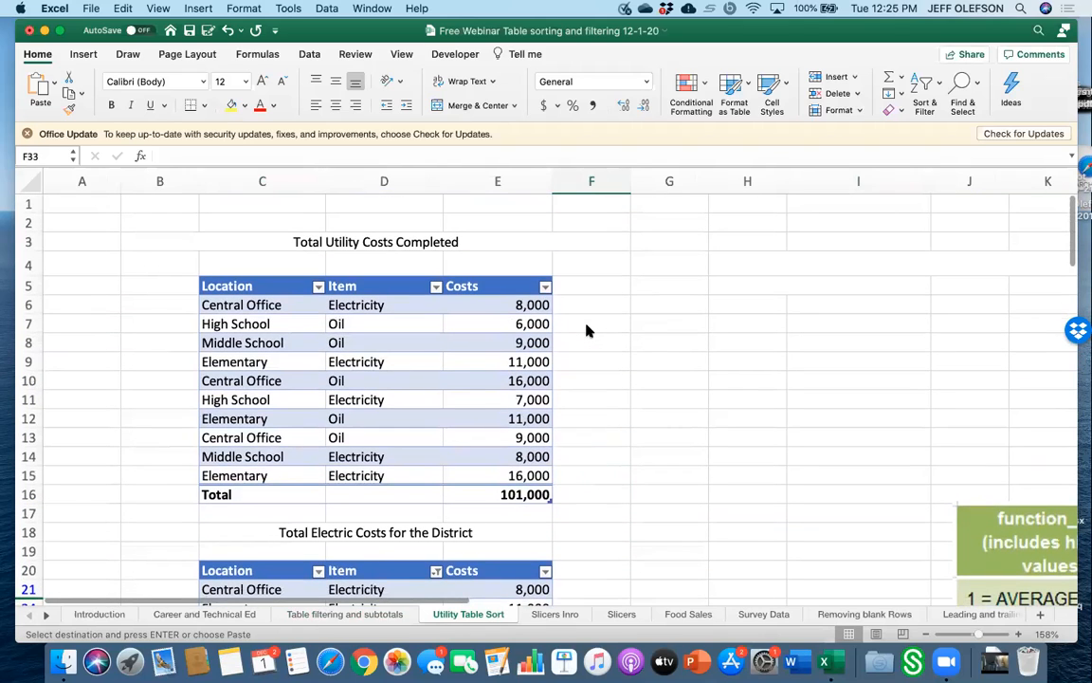
pyautogui.scroll(-5, 586, 330)
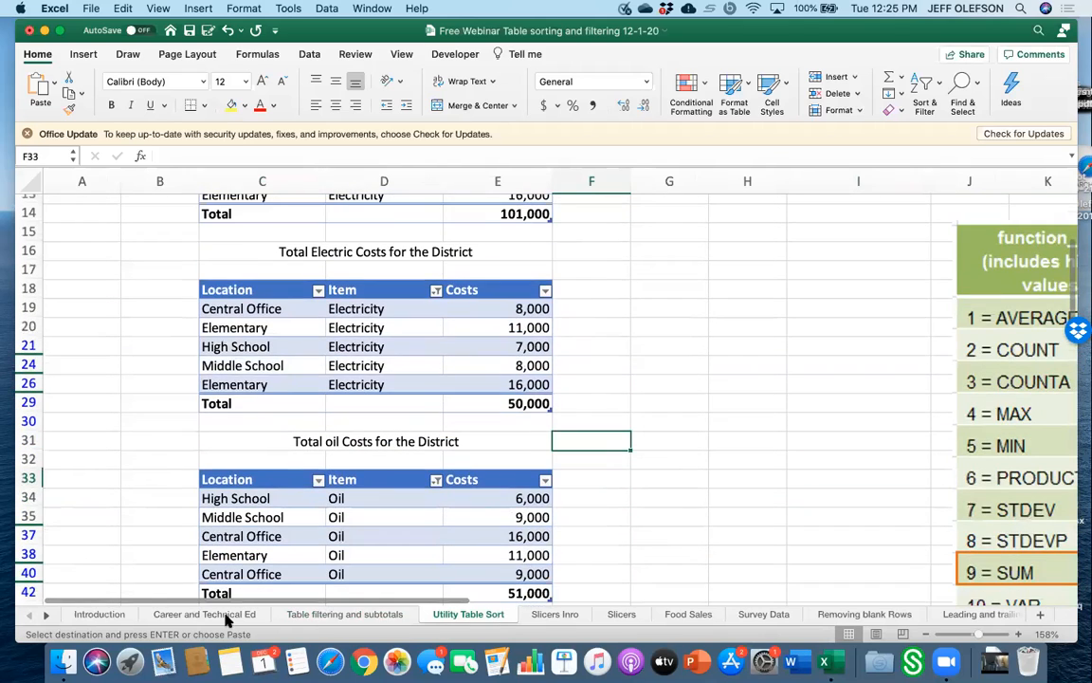
pyautogui.click(313, 615)
pyautogui.scroll(1, 291, 481)
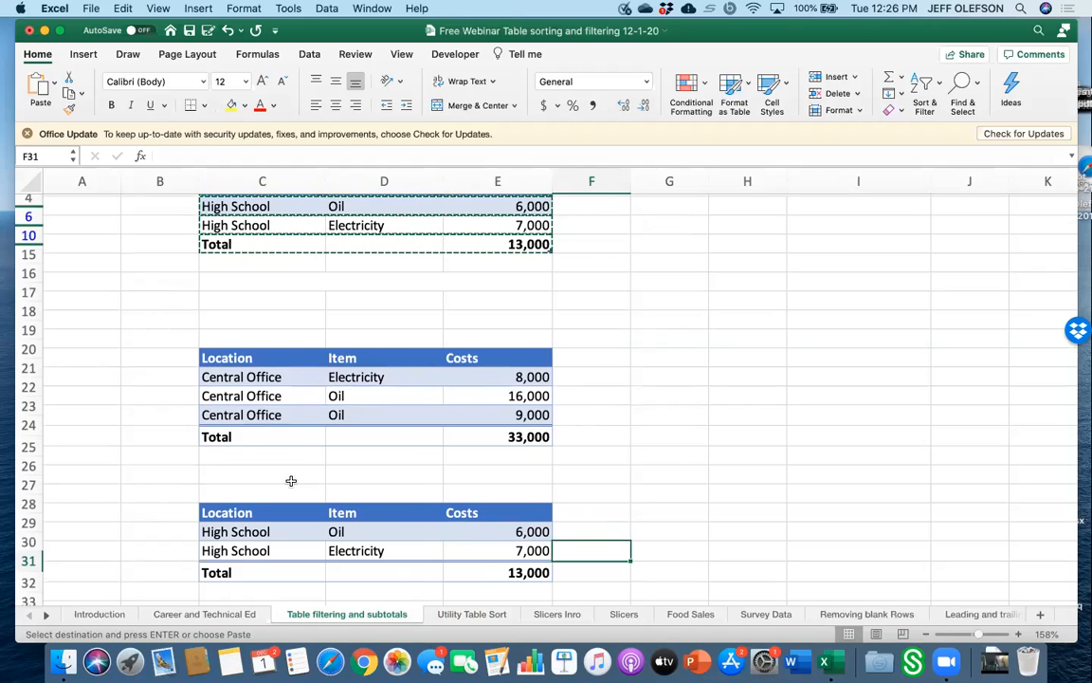
pyautogui.scroll(3, 272, 268)
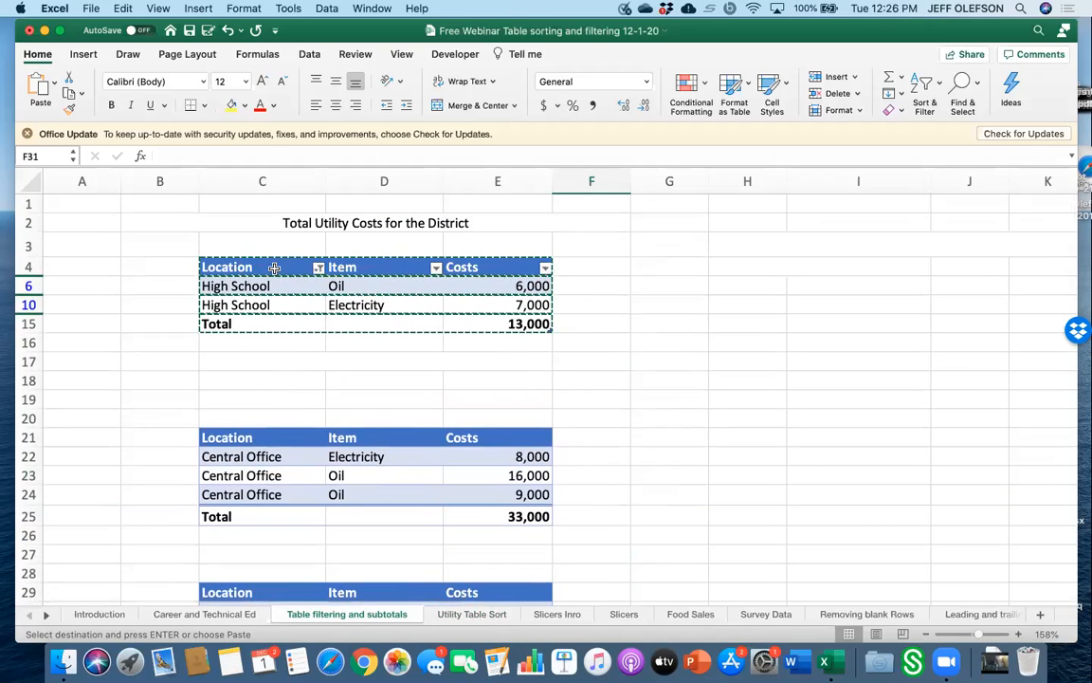
# Clear the Location column filter on the main utility table by selecting all locations.
pyautogui.click(274, 268)
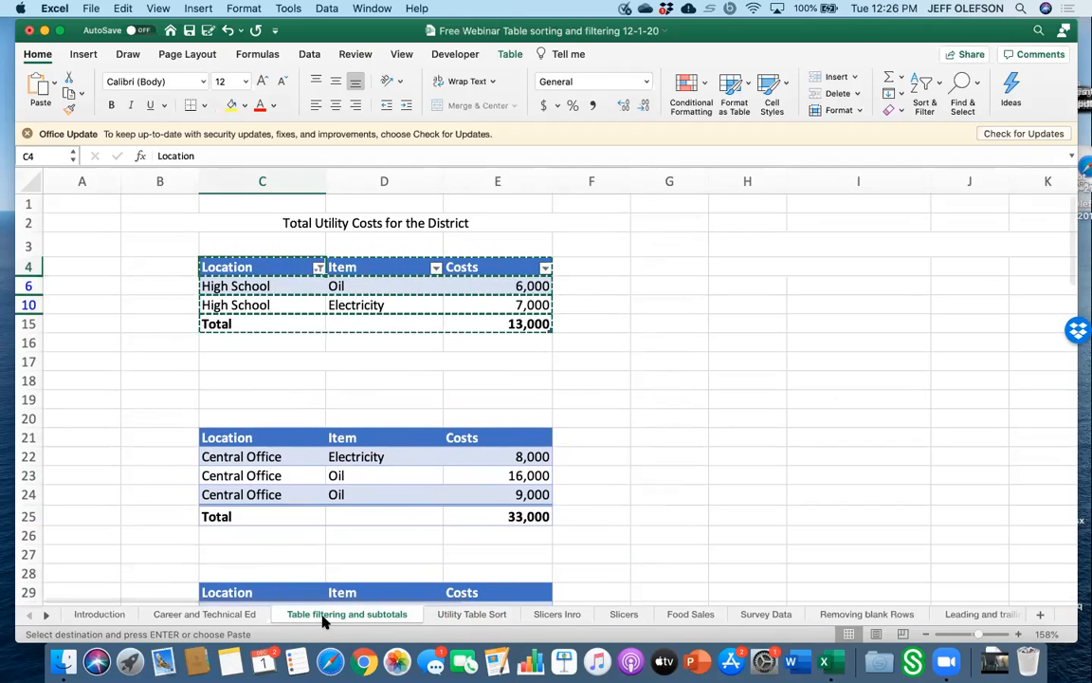
pyautogui.click(456, 616)
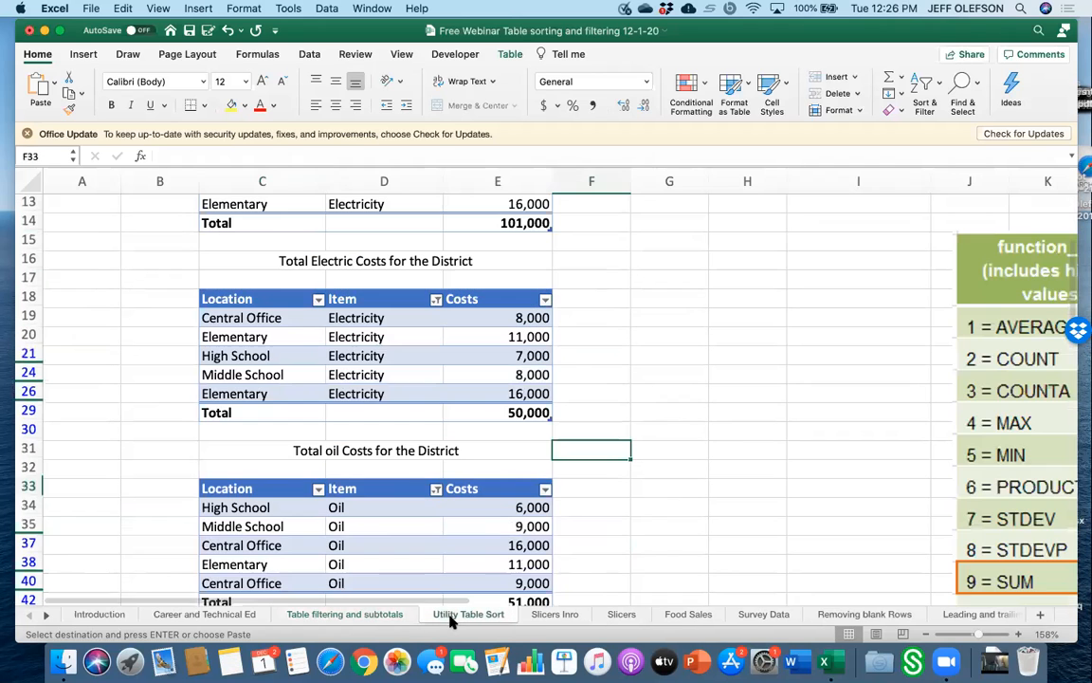
pyautogui.click(379, 617)
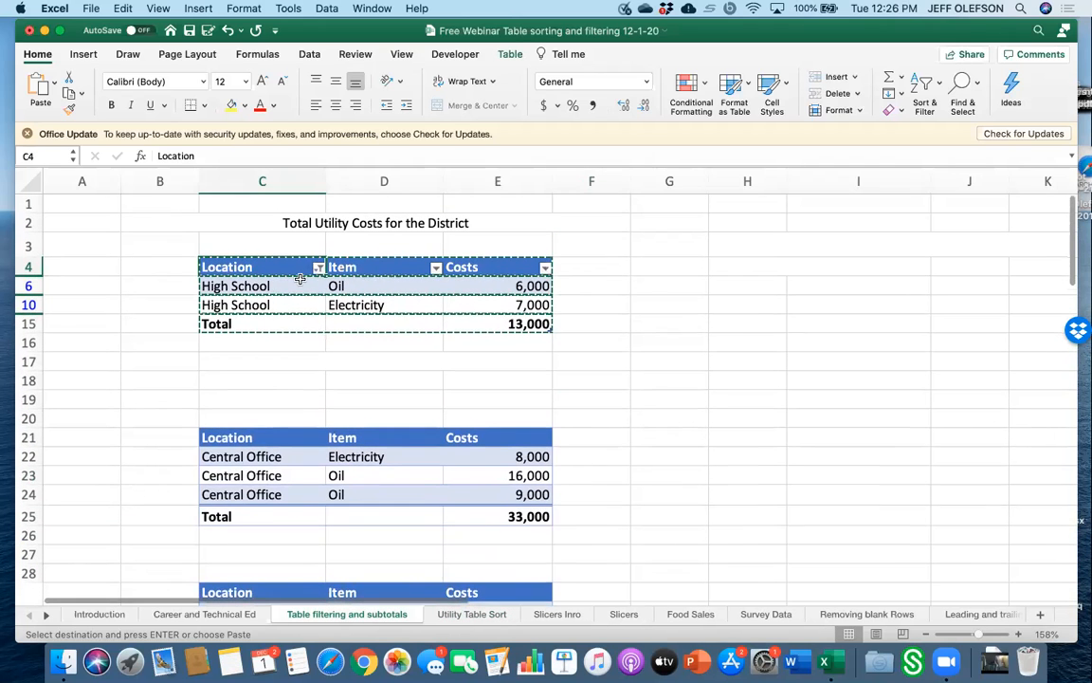
pyautogui.click(320, 268)
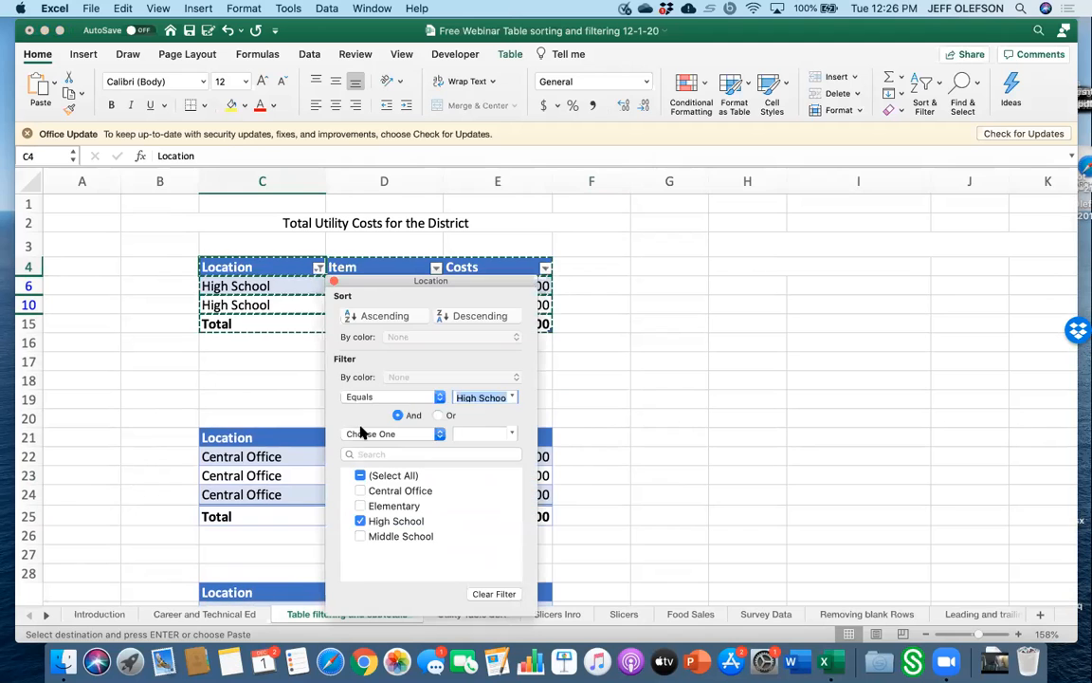
pyautogui.click(360, 477)
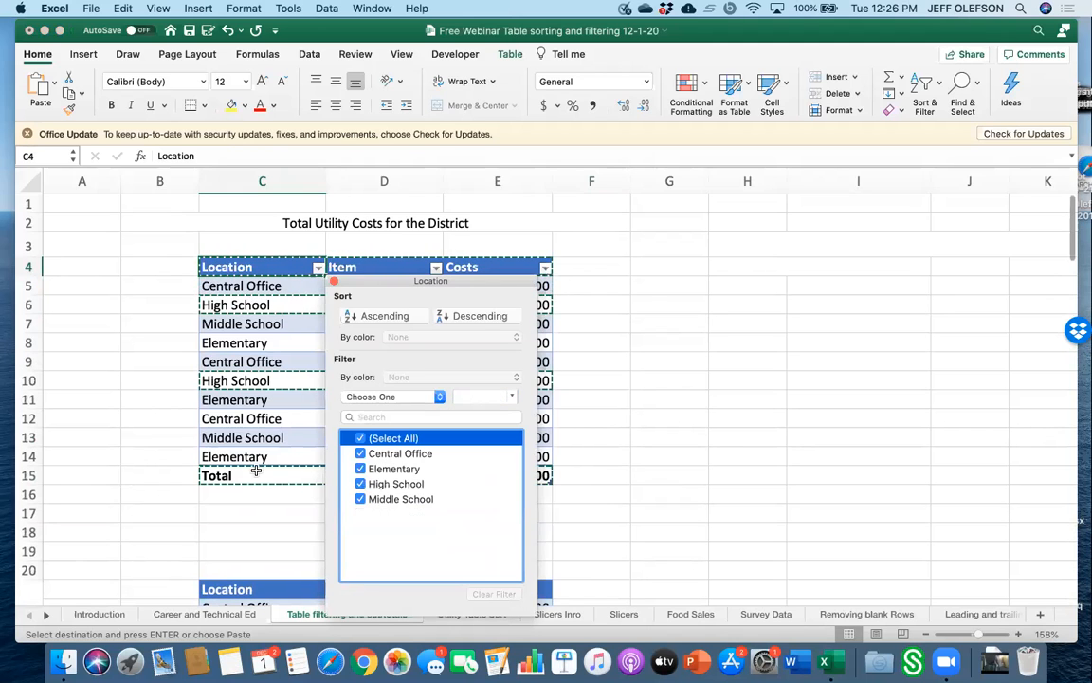
pyautogui.click(245, 531)
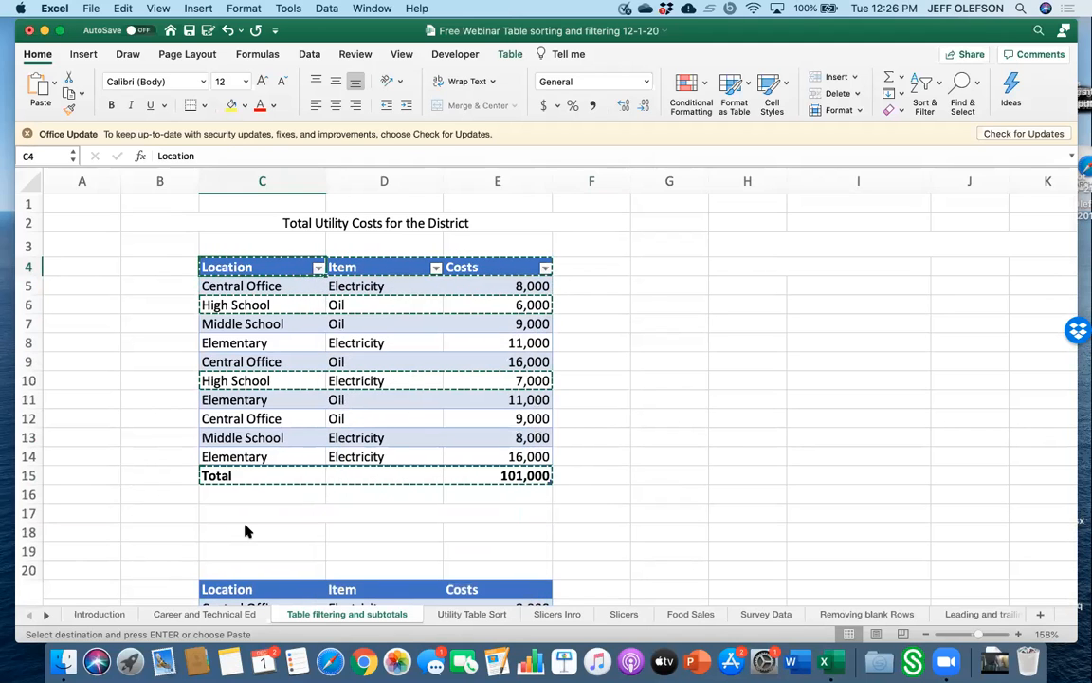
# Delete the contents of the main table's total row in row 15.
pyautogui.click(446, 477)
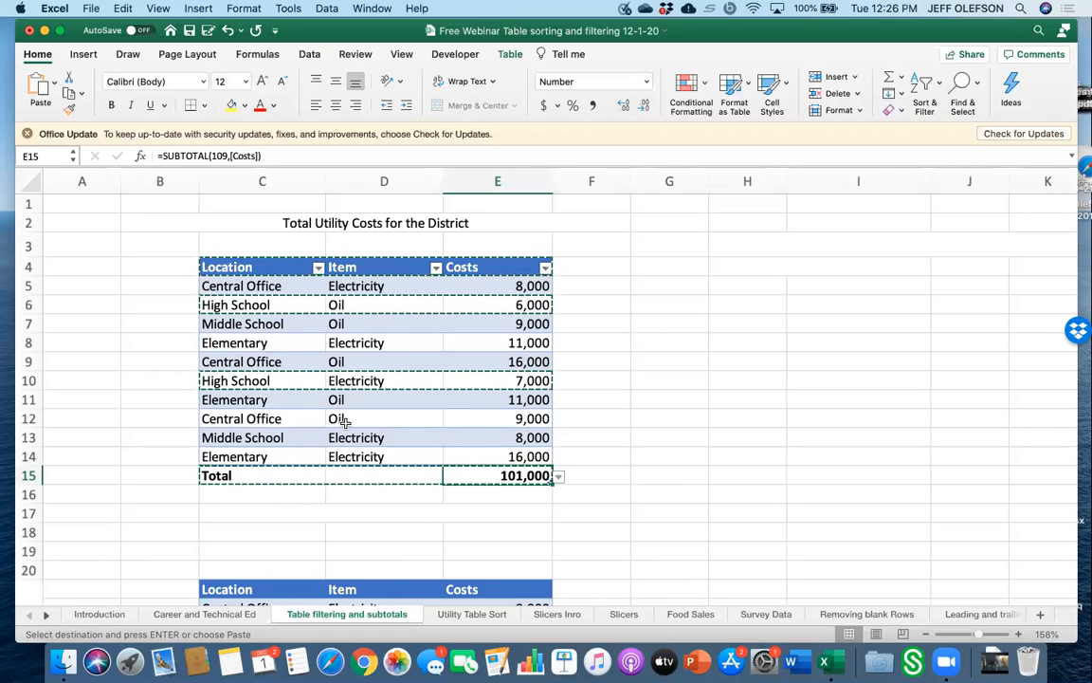
pyautogui.click(266, 267)
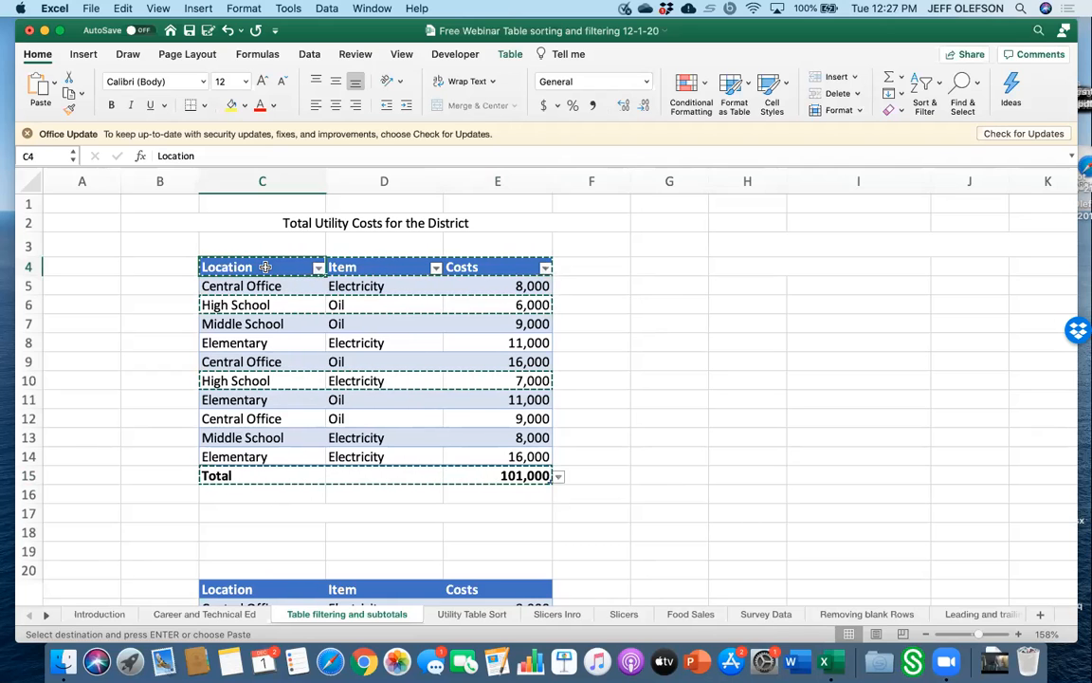
pyautogui.click(274, 472)
pyautogui.moveTo(296, 474); pyautogui.dragTo(477, 470)
pyautogui.press('Delete')
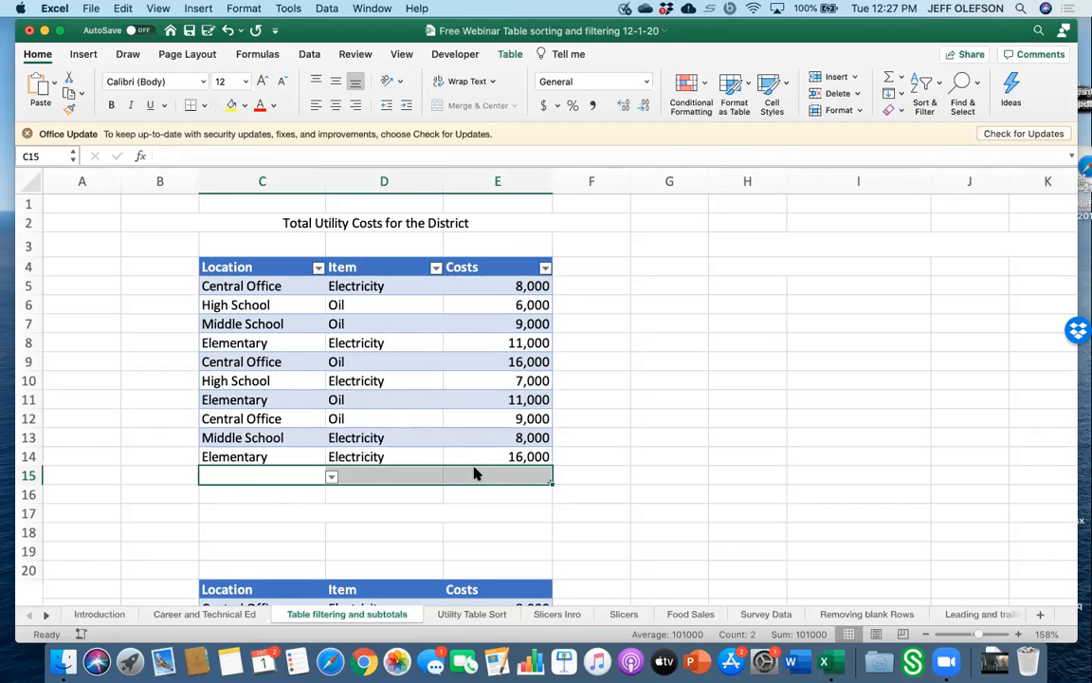
# Apply the None table style to remove the main table's formatting.
pyautogui.click(294, 298)
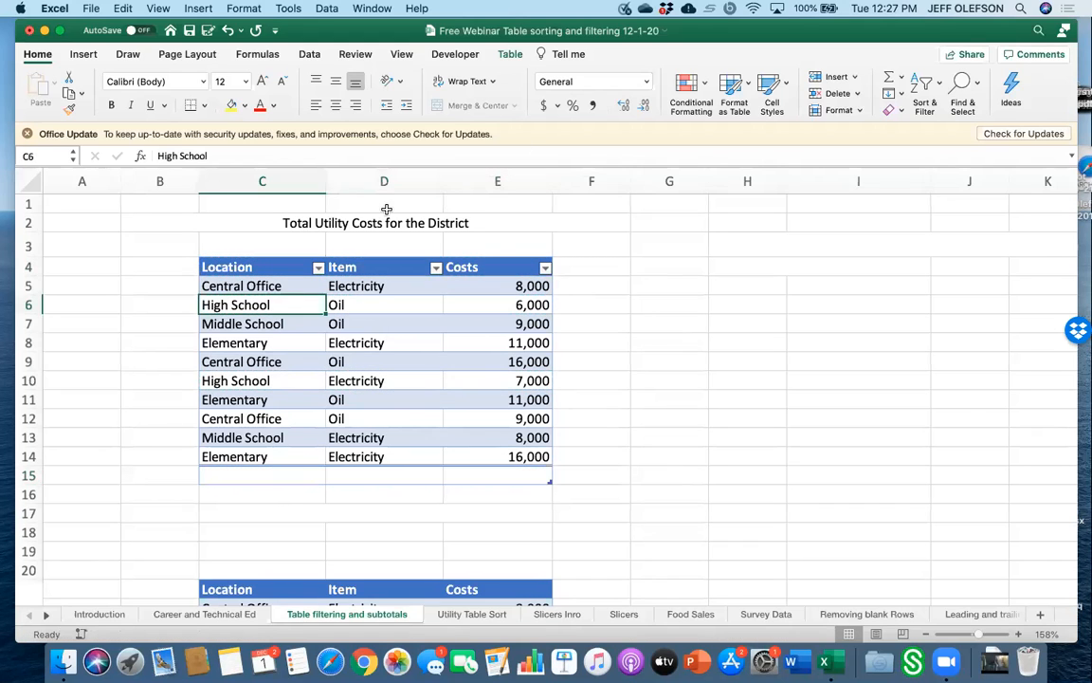
pyautogui.click(508, 59)
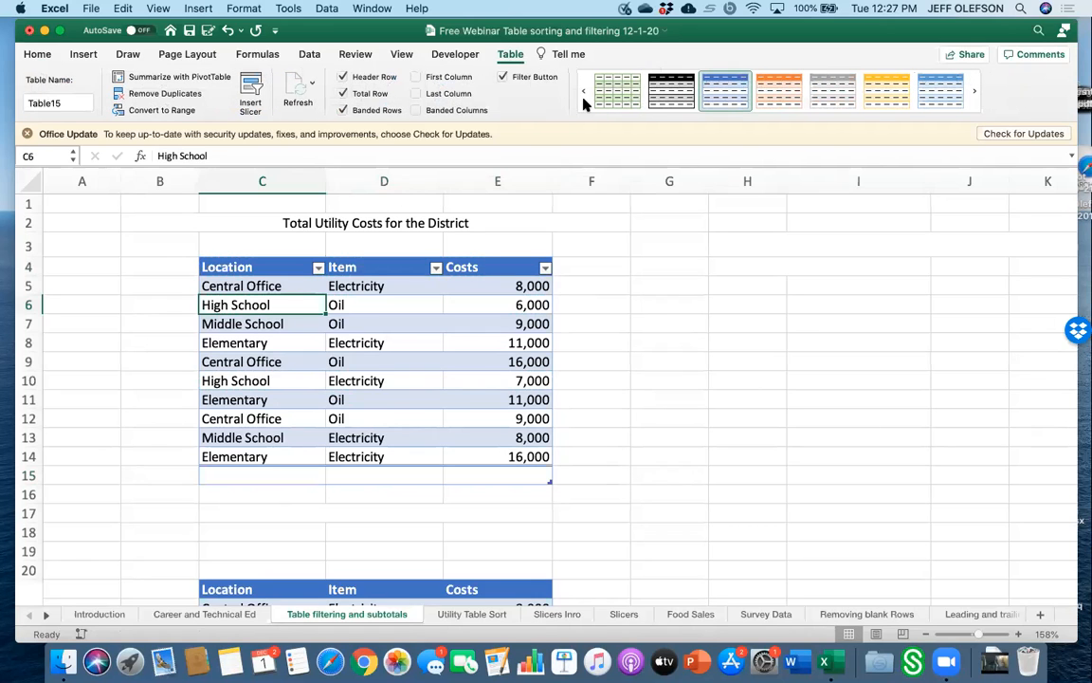
pyautogui.click(581, 95)
pyautogui.click(581, 95)
pyautogui.click(581, 94)
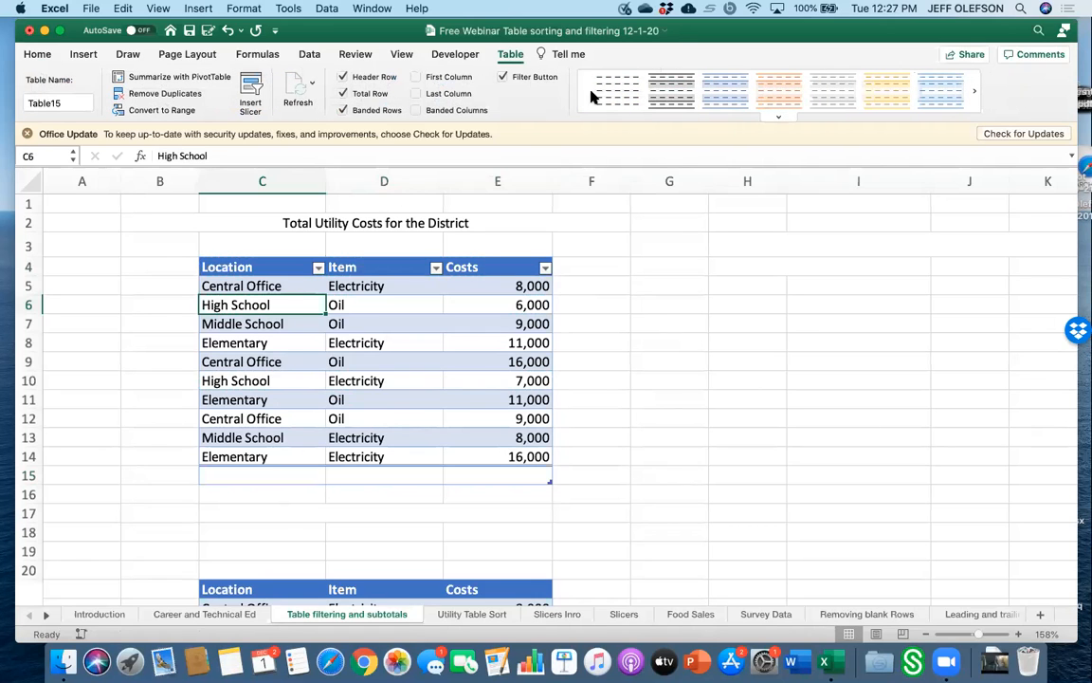
pyautogui.click(616, 90)
pyautogui.click(621, 346)
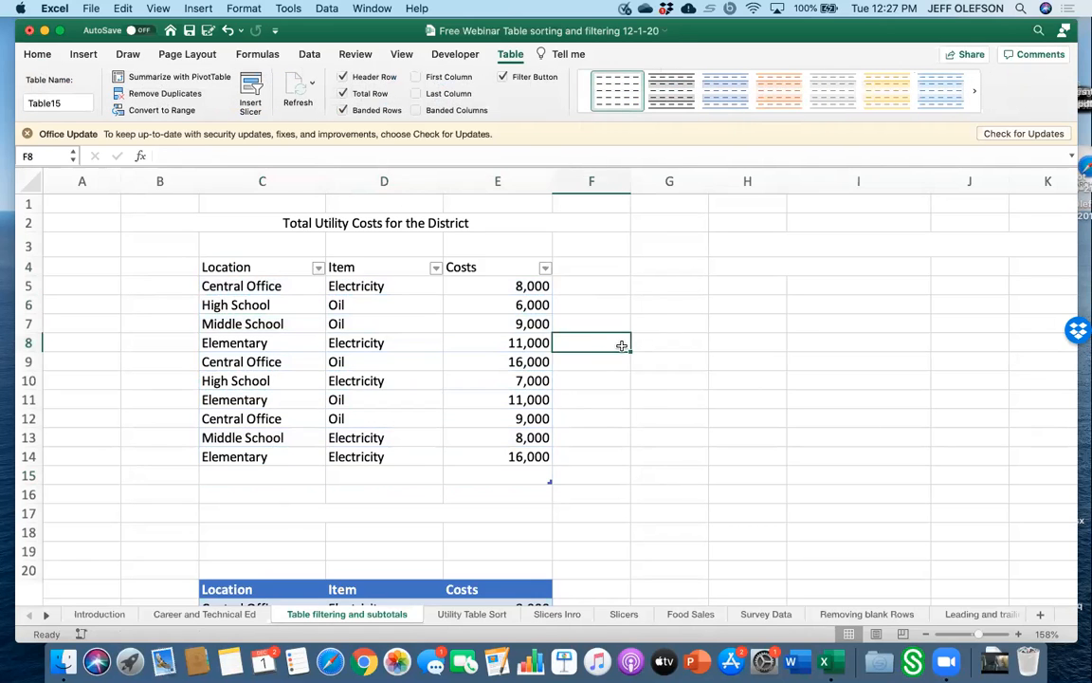
# Convert the main table to a normal range.
pyautogui.click(294, 271)
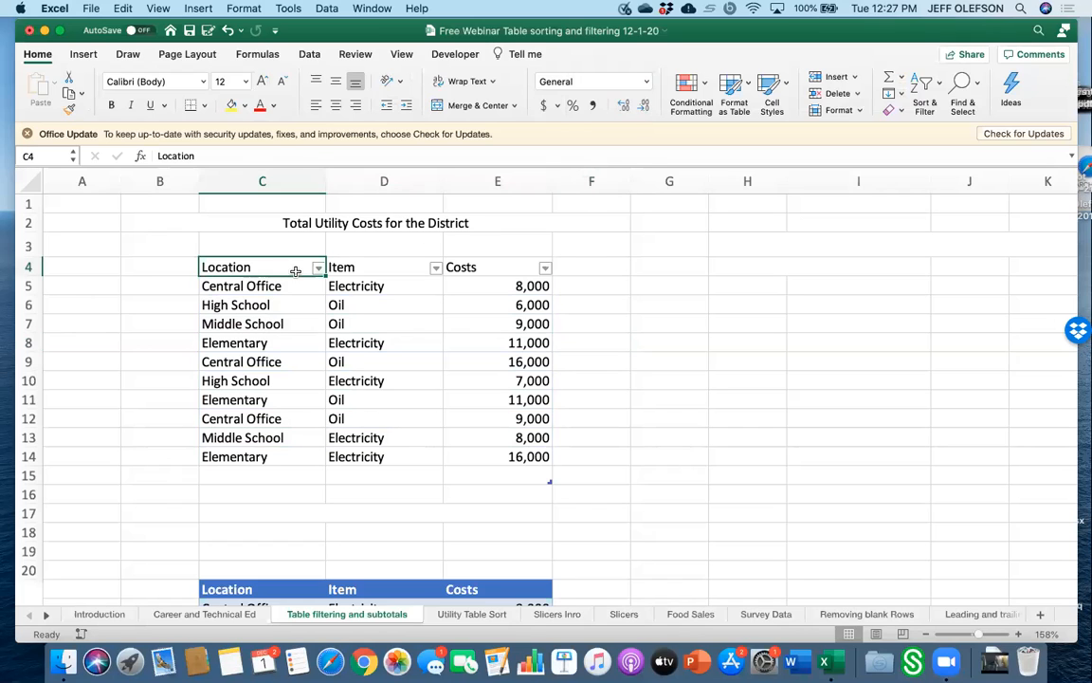
pyautogui.click(145, 111)
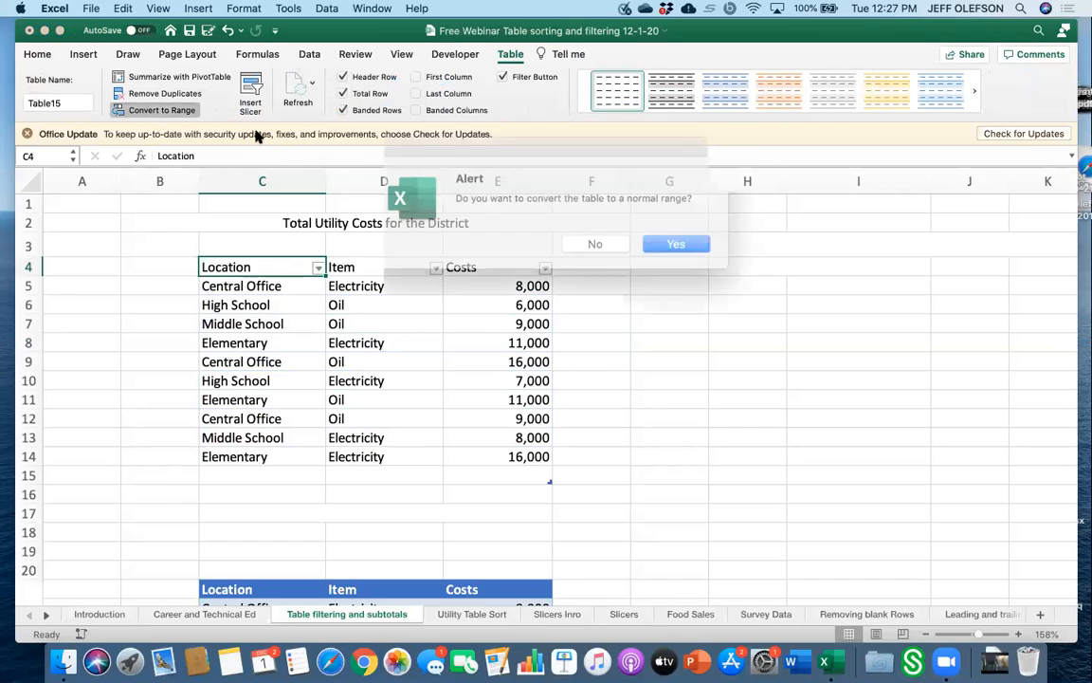
pyautogui.click(657, 239)
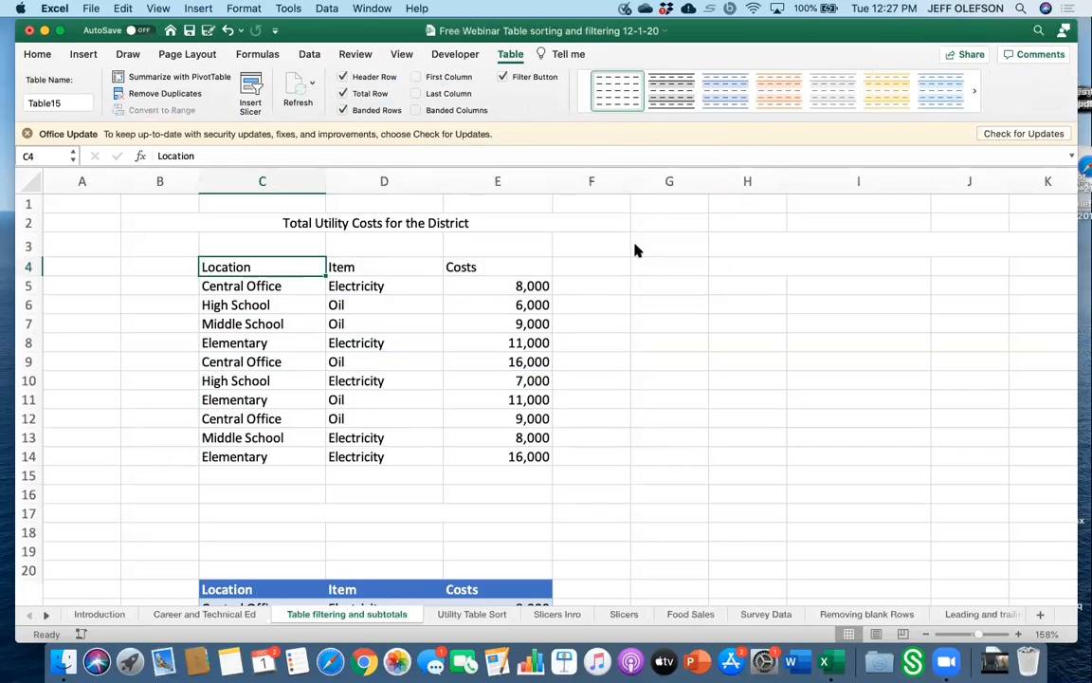
# Create a new table from C4:E14 with headers.
pyautogui.moveTo(237, 267); pyautogui.dragTo(508, 457)
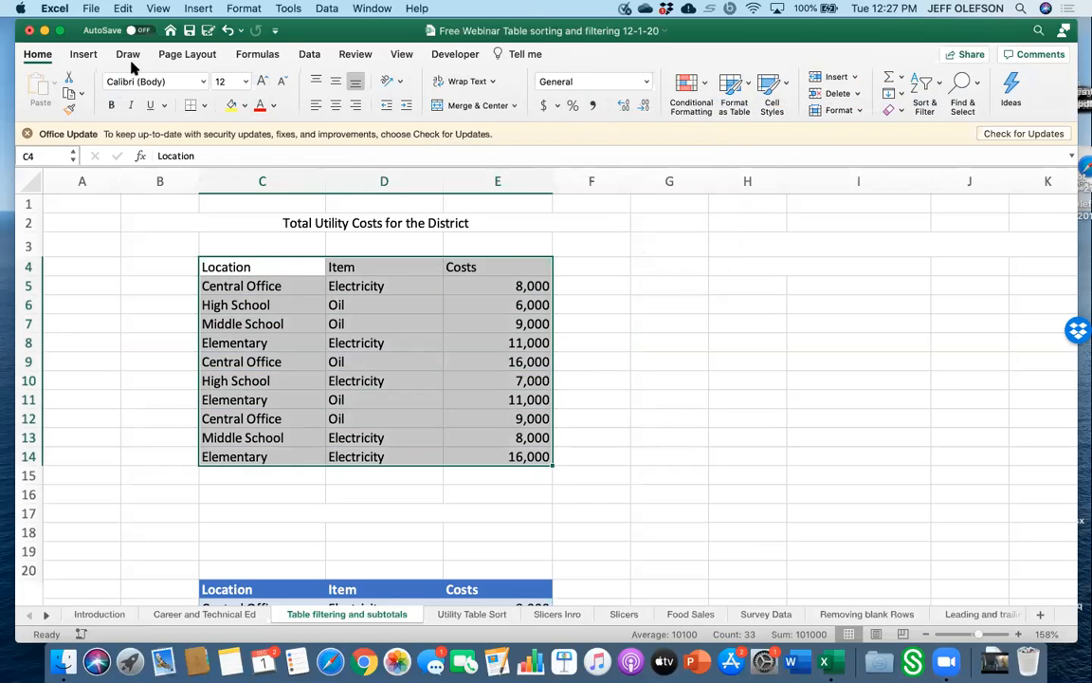
pyautogui.click(94, 56)
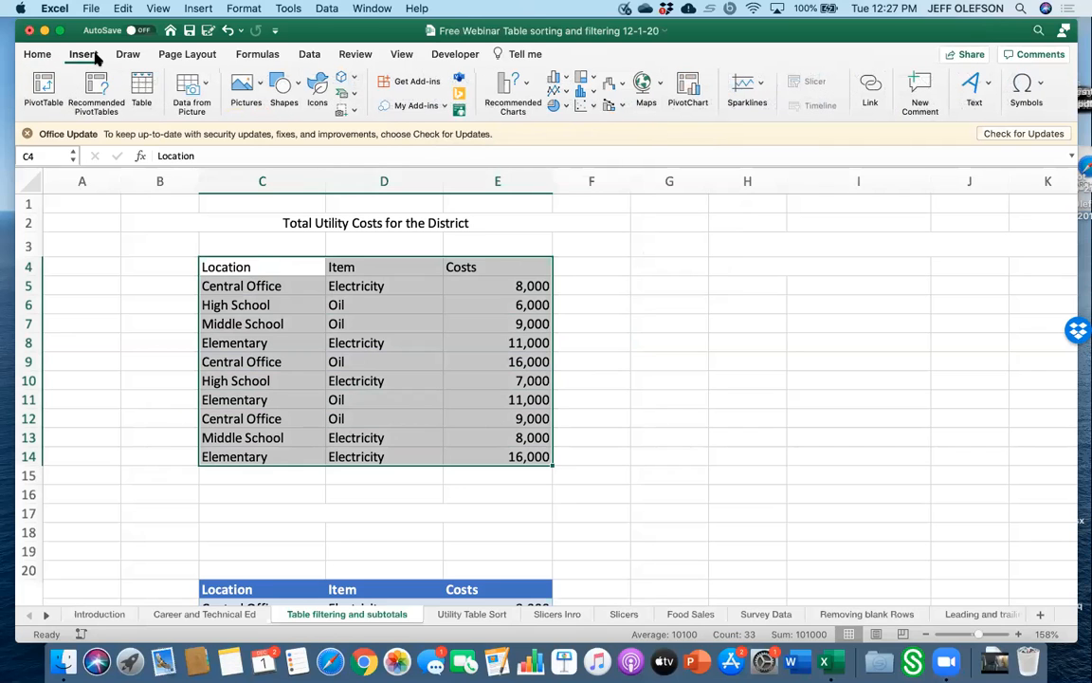
pyautogui.click(141, 87)
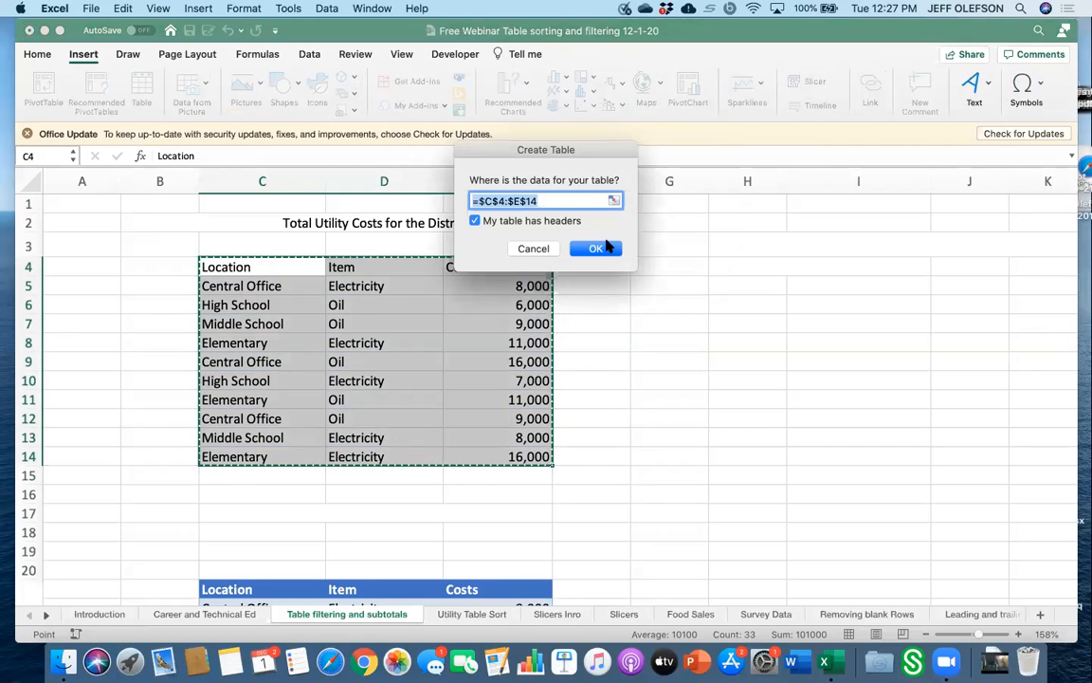
pyautogui.click(596, 248)
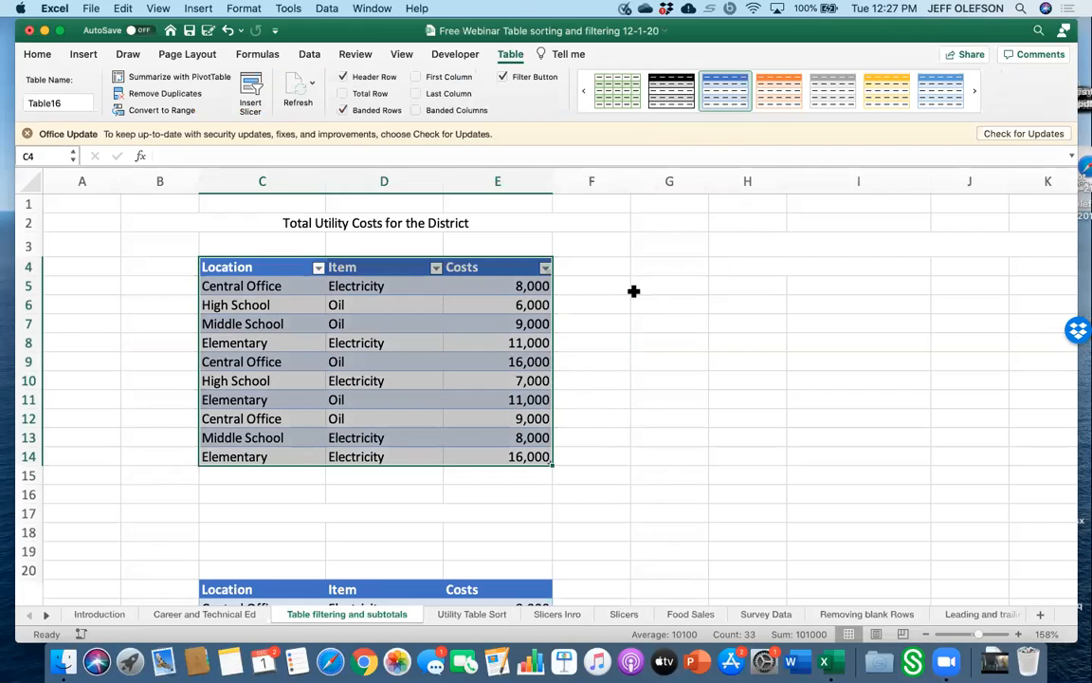
# Turn on the total row for the new table.
pyautogui.click(471, 357)
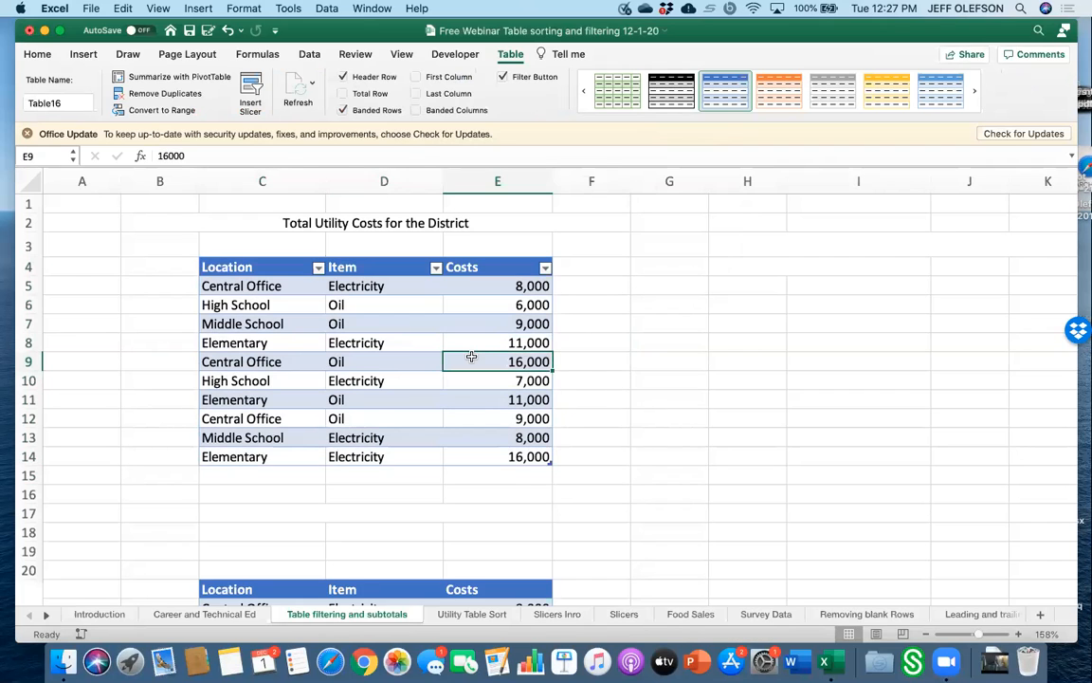
pyautogui.click(621, 343)
pyautogui.click(437, 321)
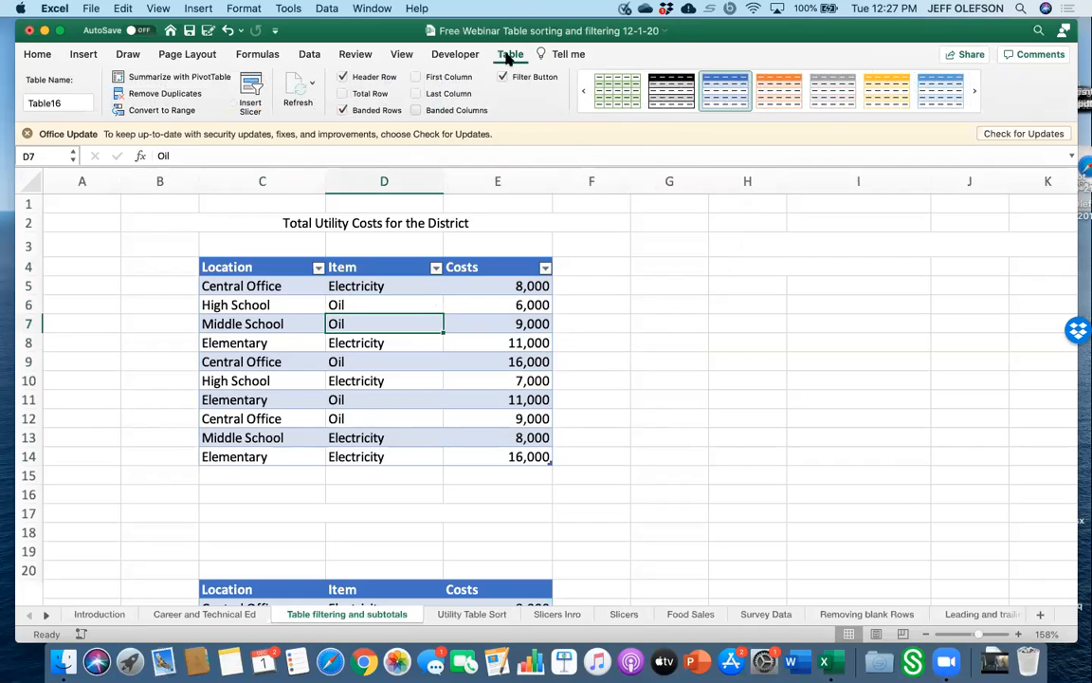
pyautogui.click(344, 93)
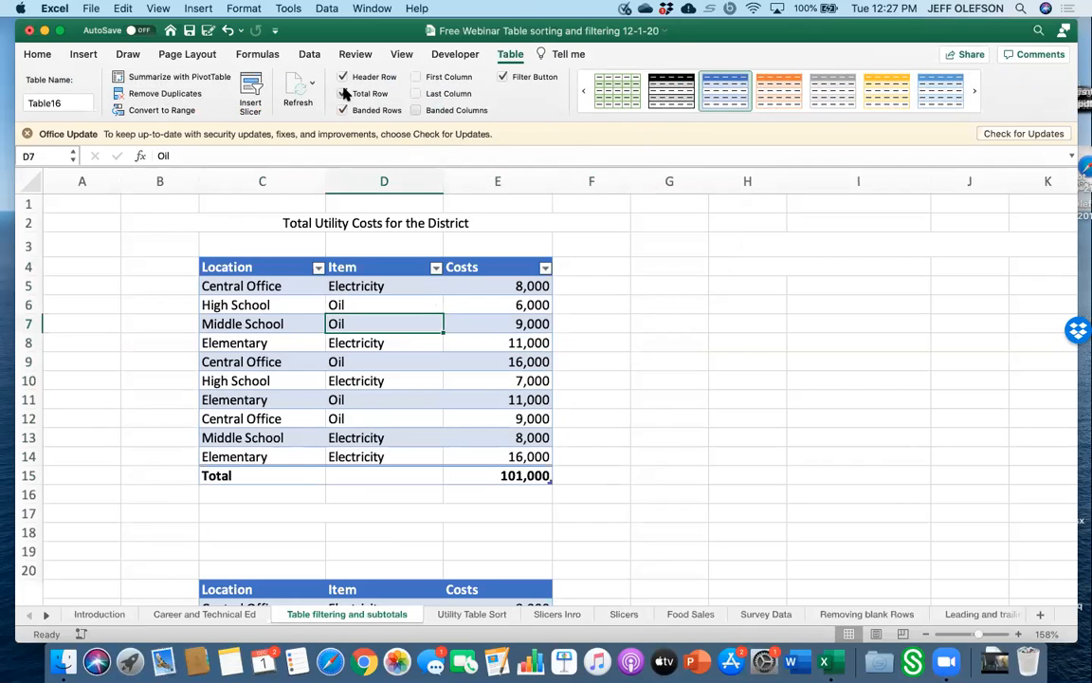
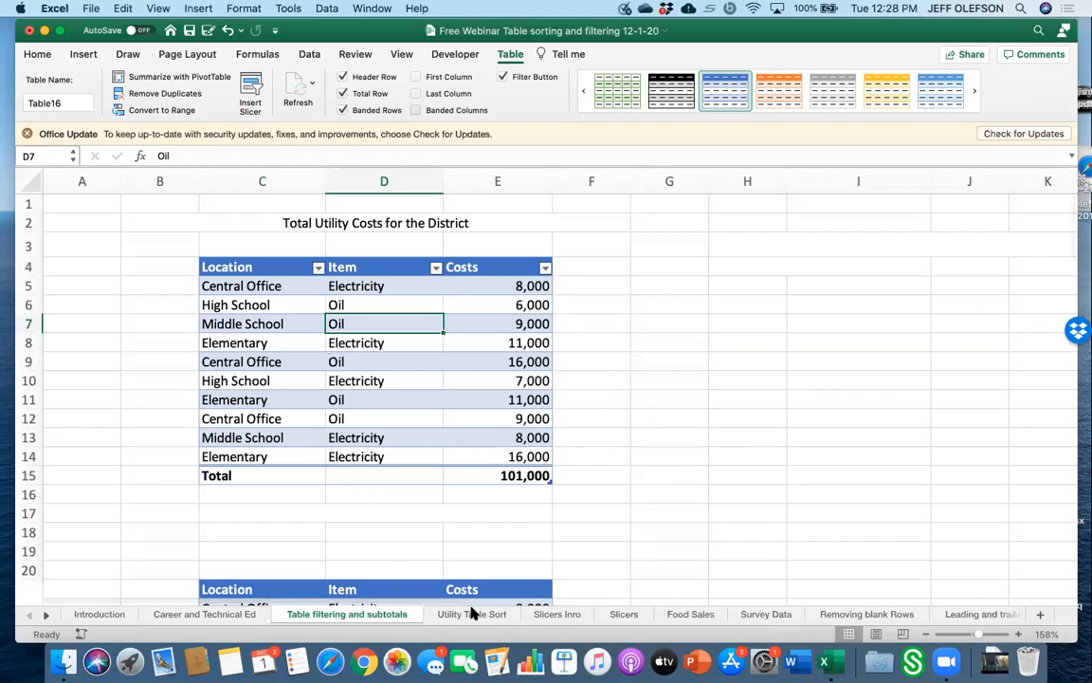
# On the Slicers Intro sheet, apply the first Medium black table style to the employee table.
pyautogui.click(557, 614)
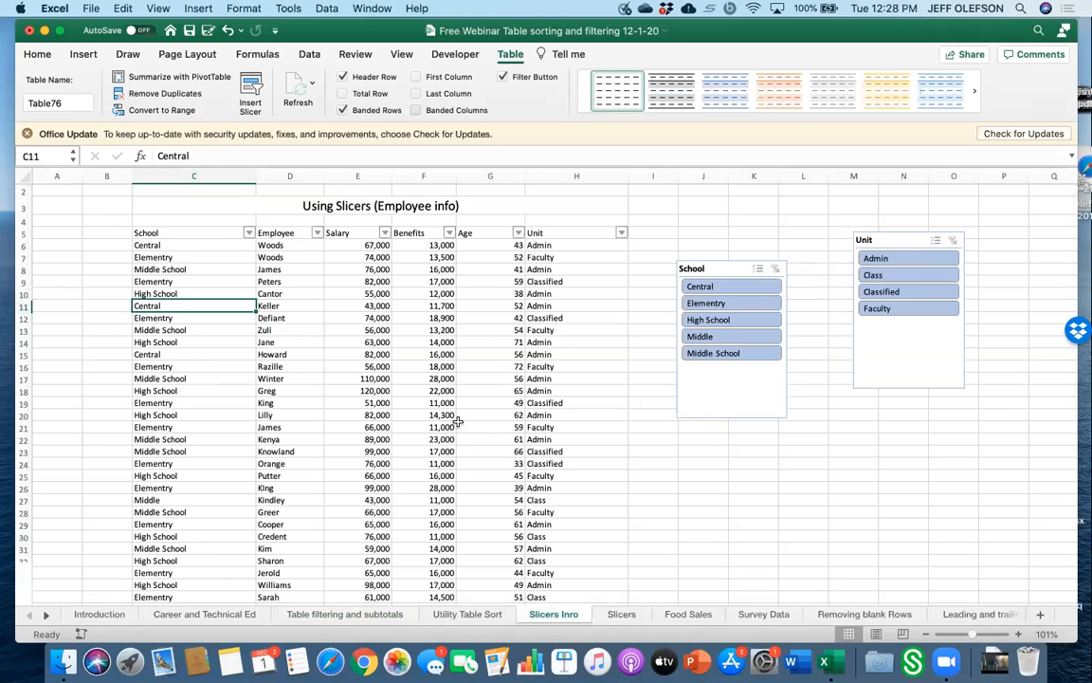
pyautogui.click(618, 614)
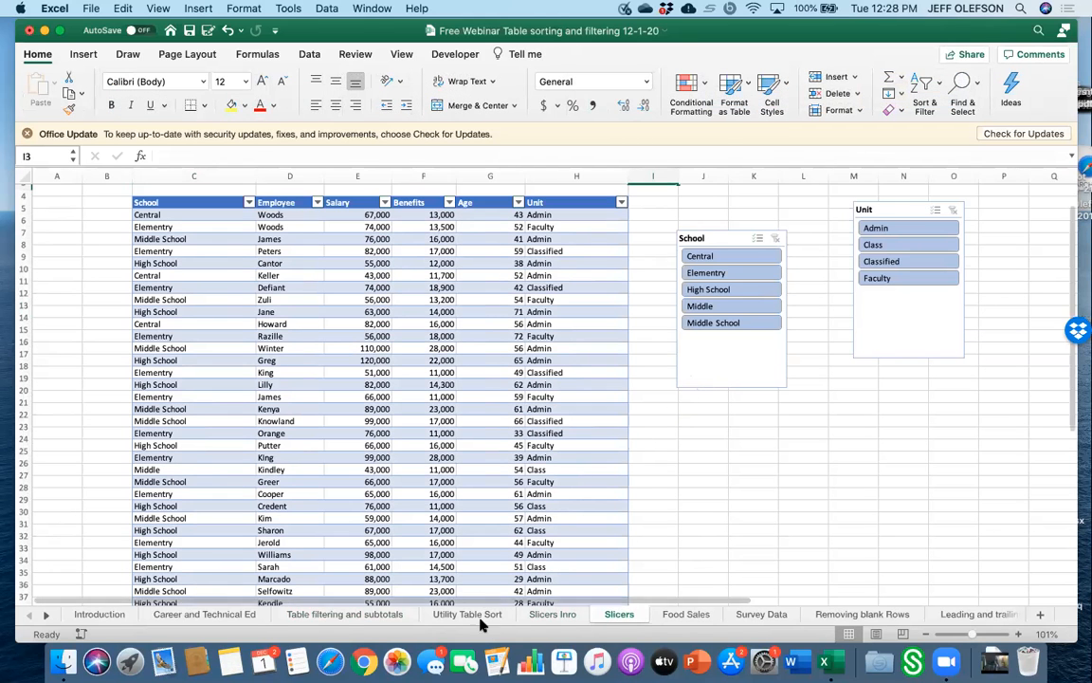
pyautogui.click(547, 615)
pyautogui.click(607, 338)
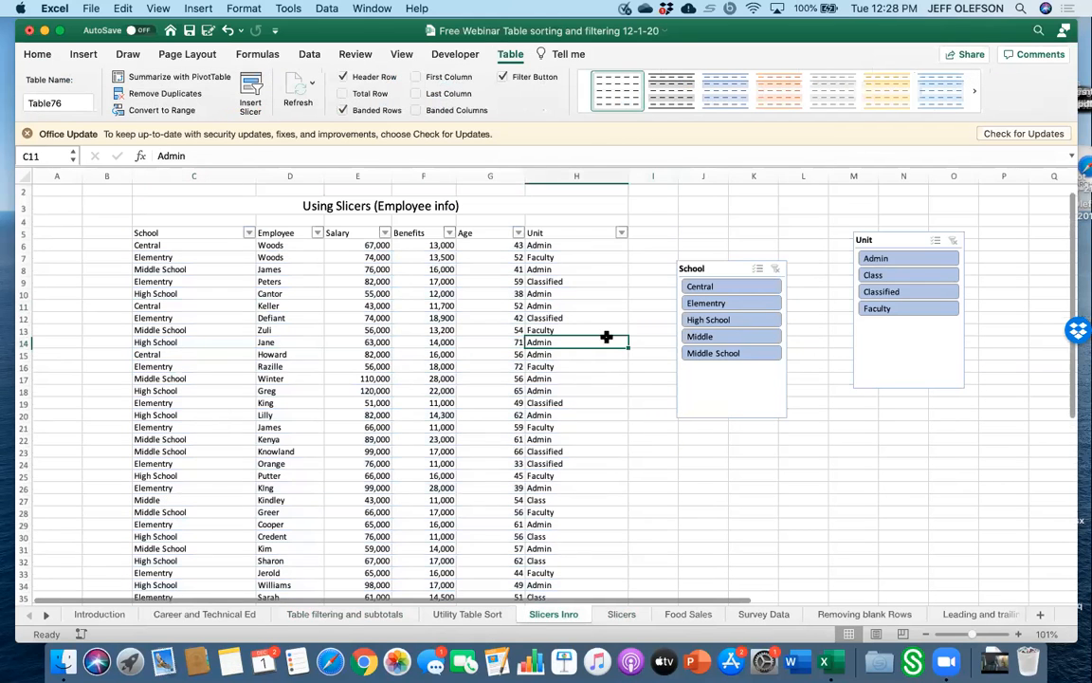
pyautogui.scroll(-2, 362, 374)
pyautogui.scroll(3, 361, 375)
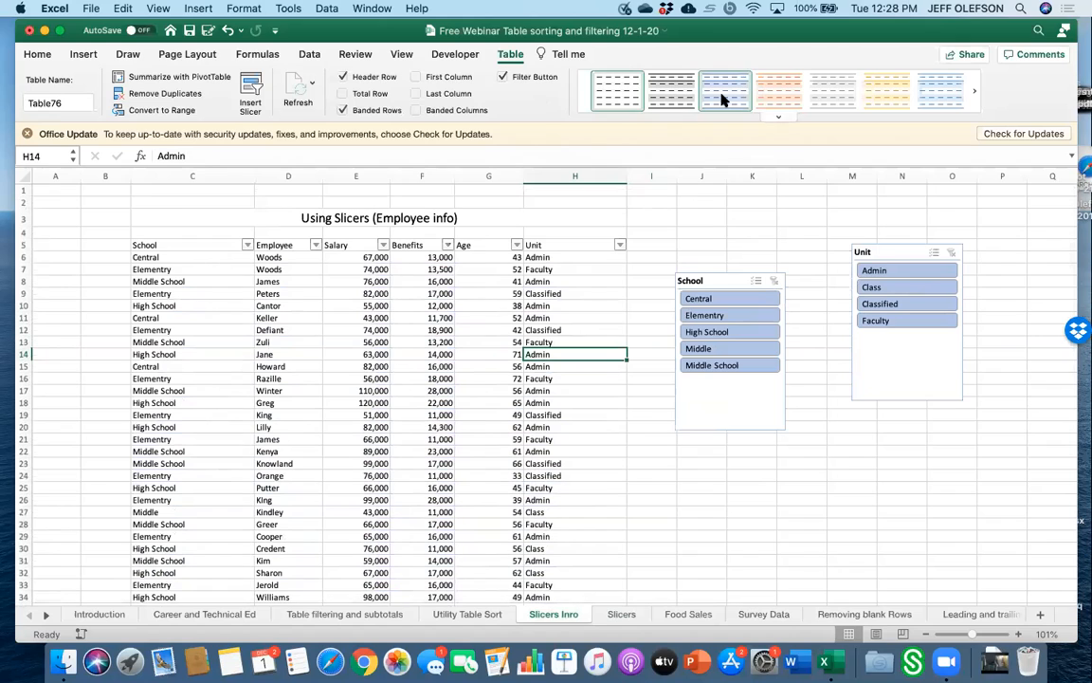
pyautogui.click(791, 107)
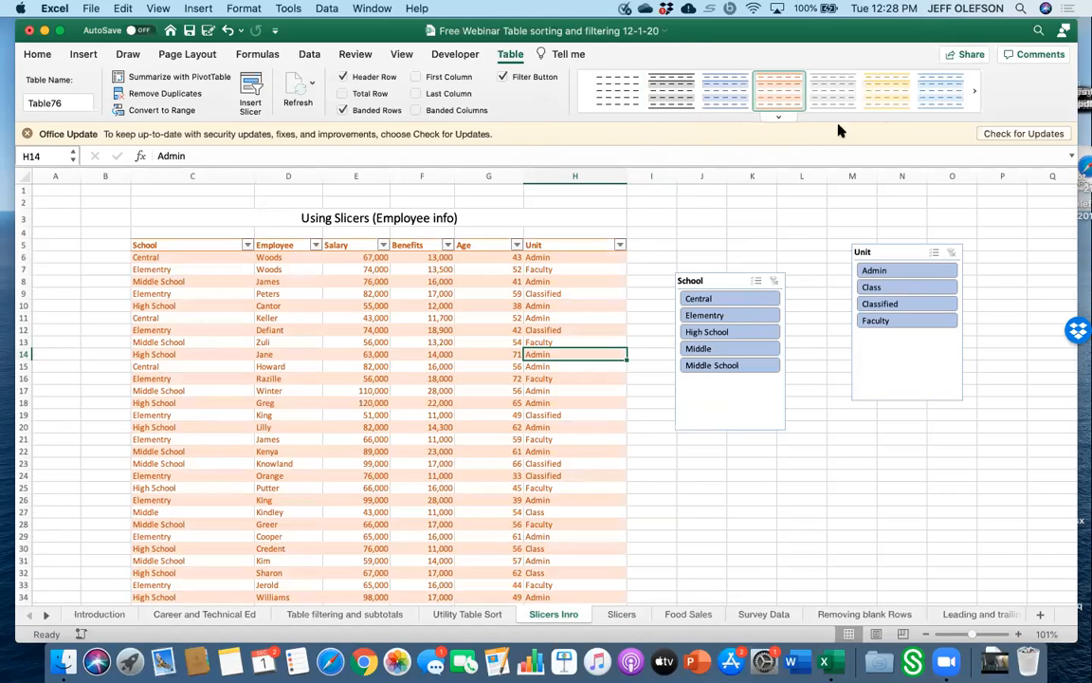
pyautogui.click(778, 116)
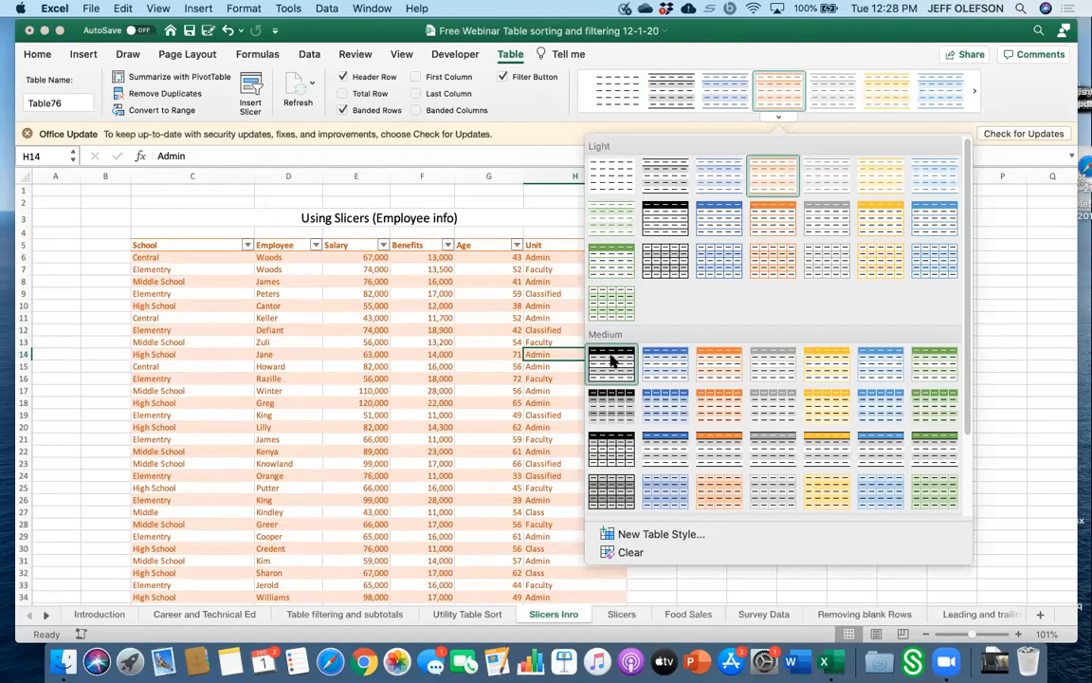
pyautogui.click(613, 358)
pyautogui.click(702, 451)
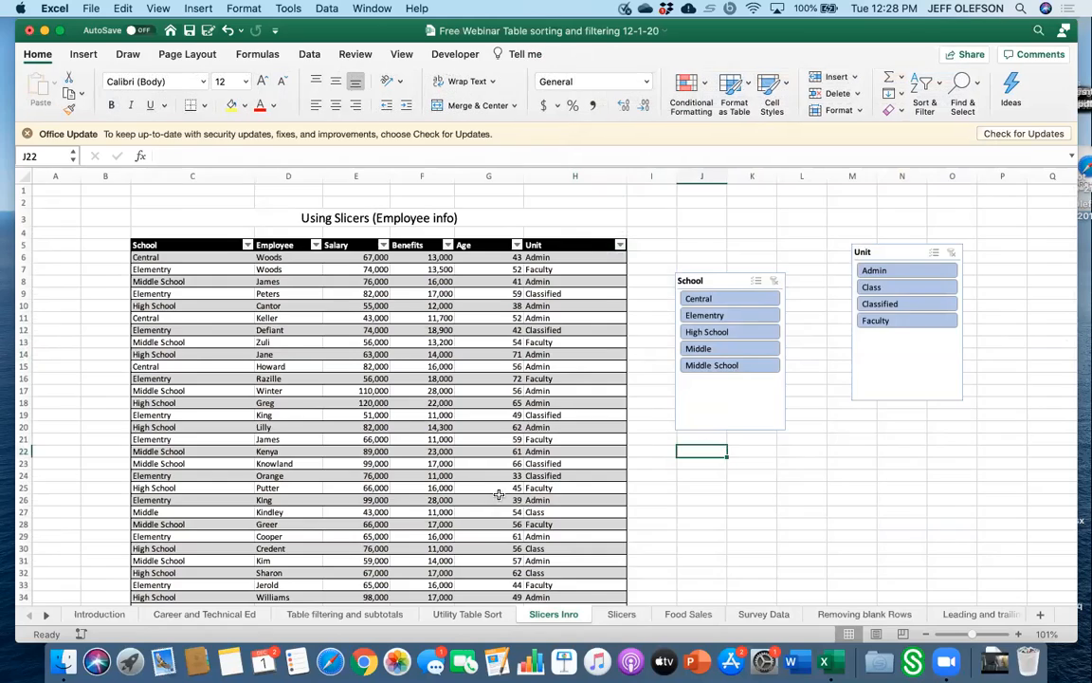
# On the Table filtering and subtotals sheet, change the Middle School oil cost to 100,000.
pyautogui.scroll(-7, 507, 494)
pyautogui.scroll(4, 498, 494)
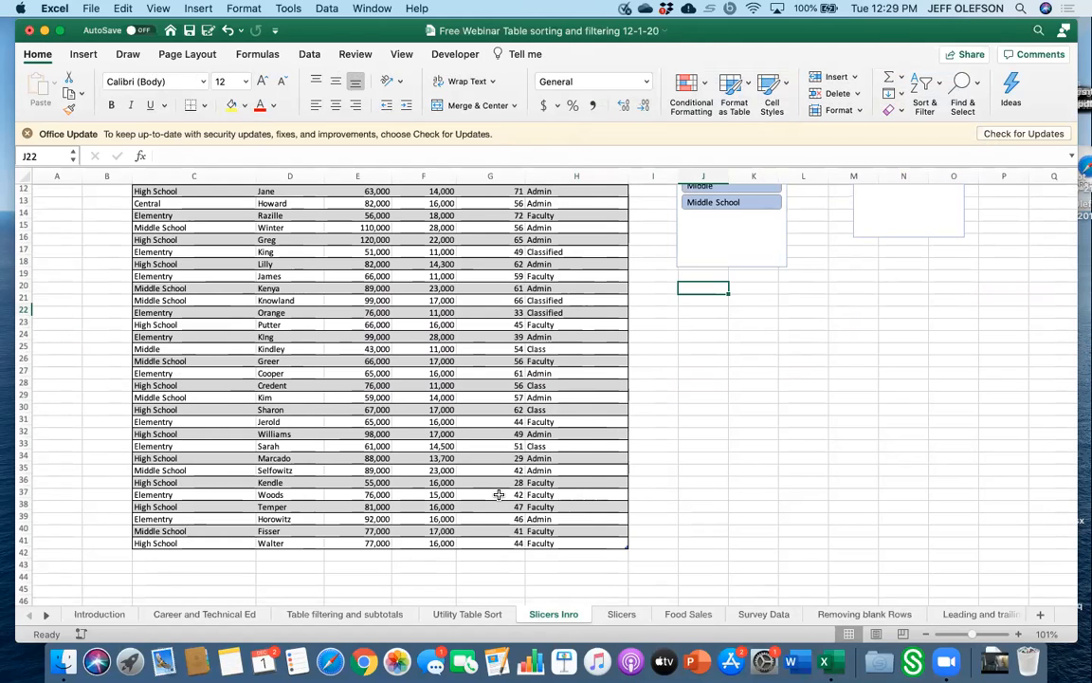
pyautogui.click(329, 613)
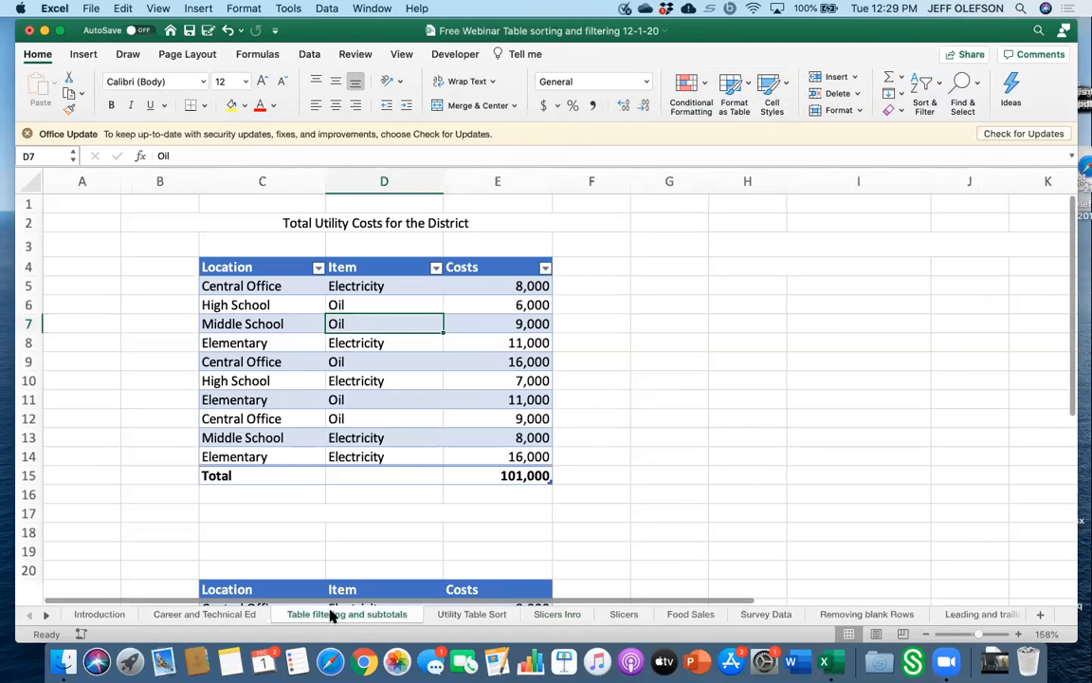
pyautogui.click(490, 327)
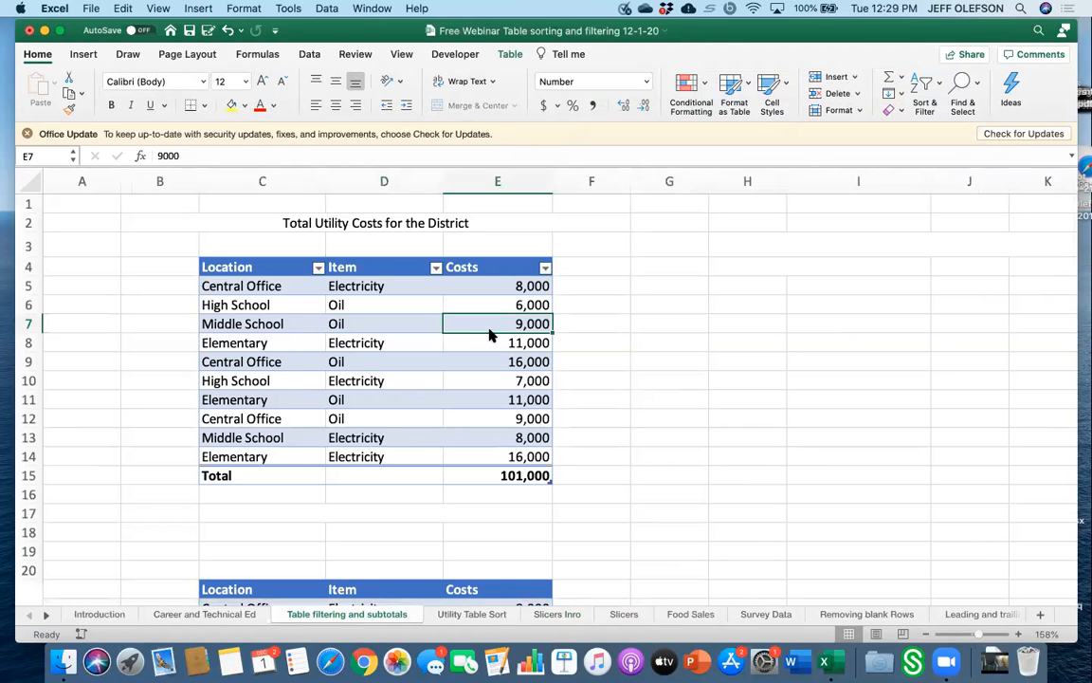
pyautogui.press('Delete')
pyautogui.write('1000')
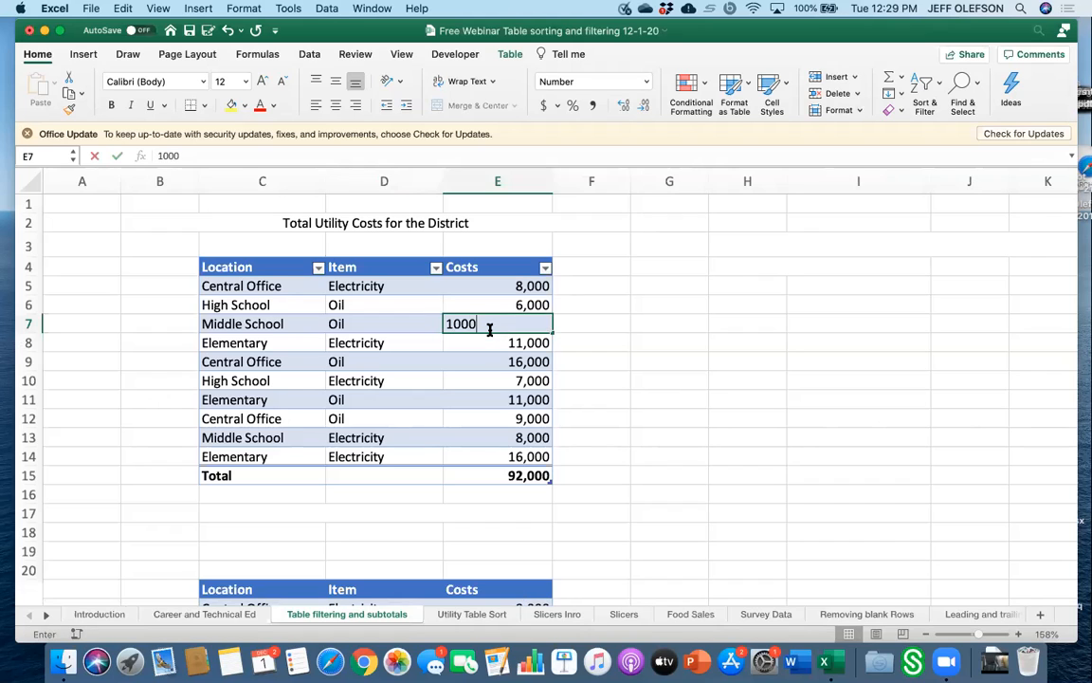
pyautogui.press('BackSpace')
pyautogui.write(',000')
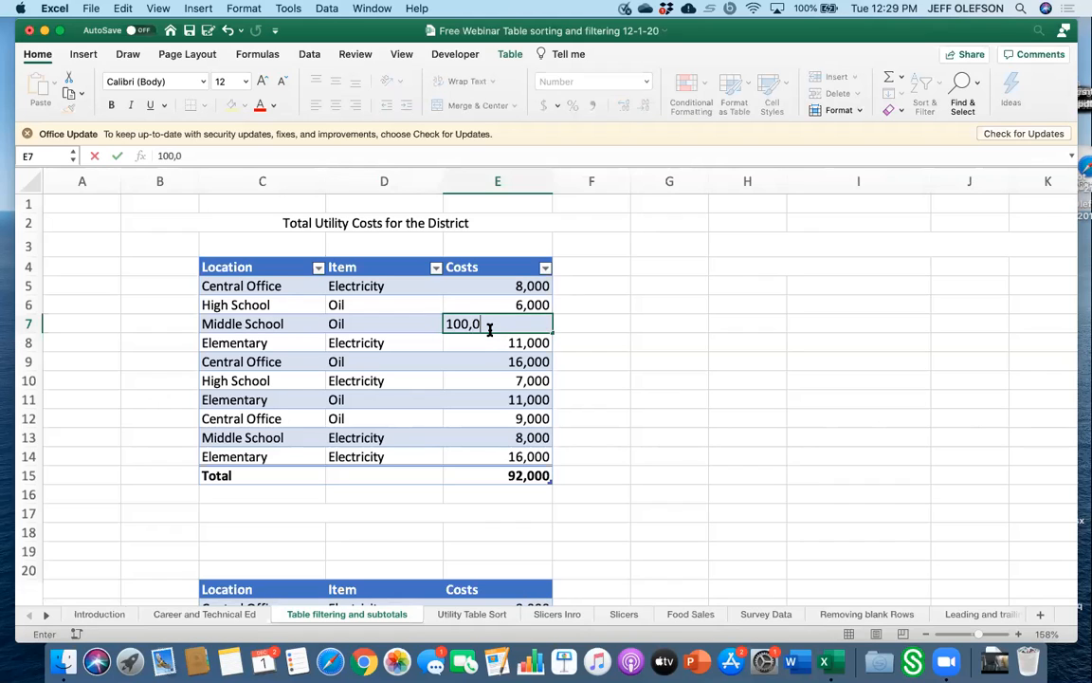
pyautogui.press('Return')
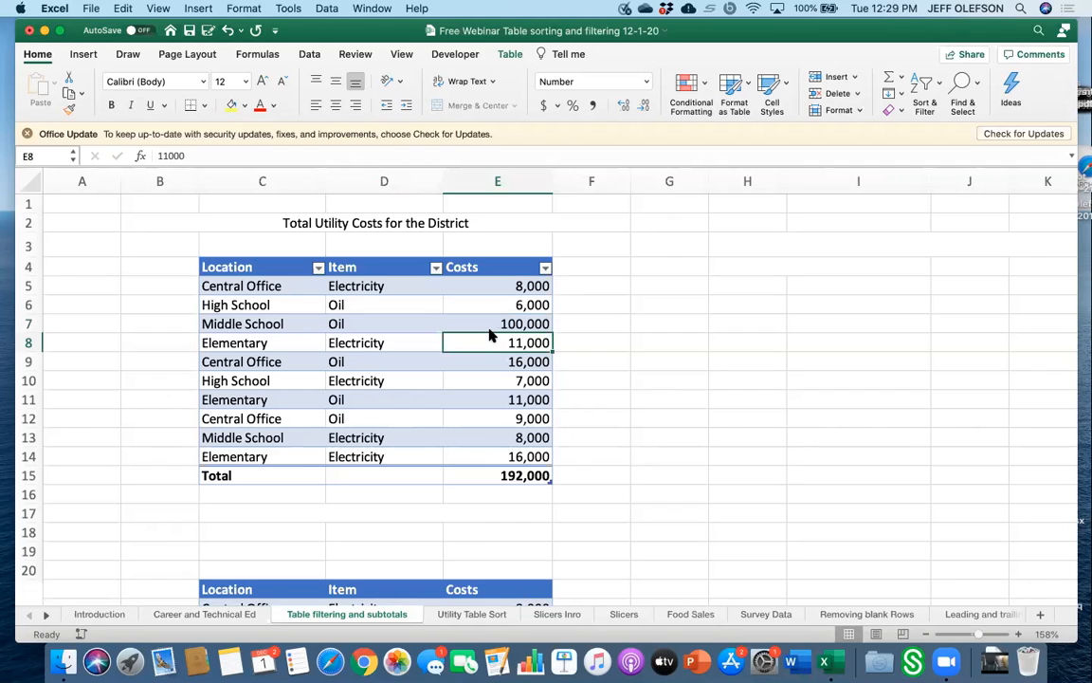
# Delete the existing School and Unit slicers from the Slicers Intro sheet.
pyautogui.click(501, 323)
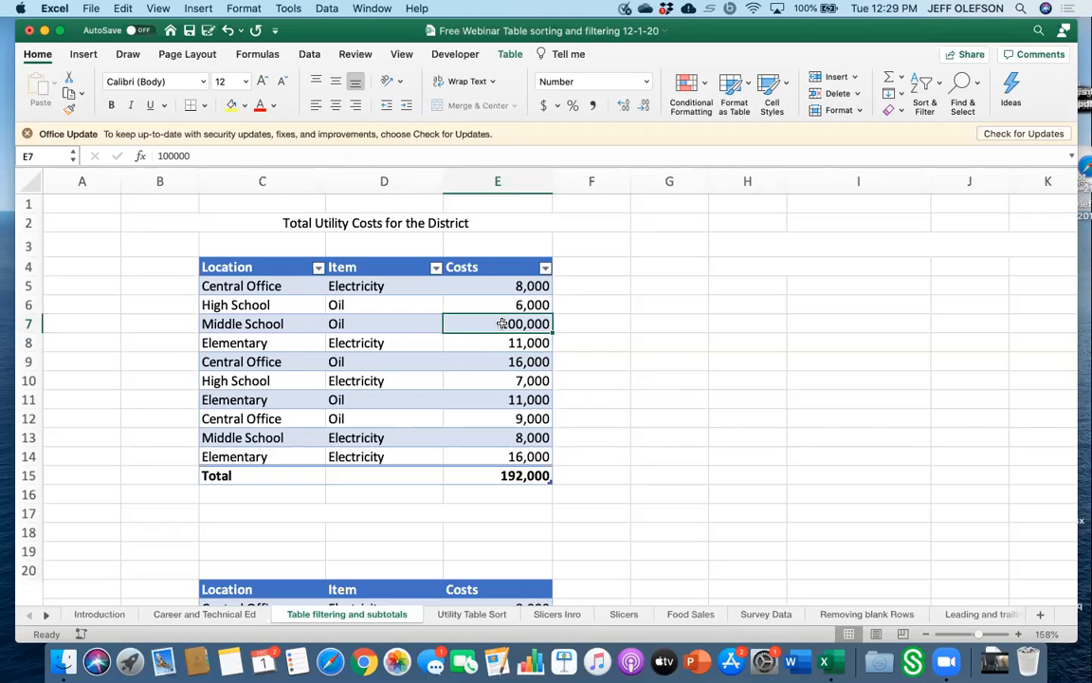
pyautogui.click(464, 616)
pyautogui.click(556, 615)
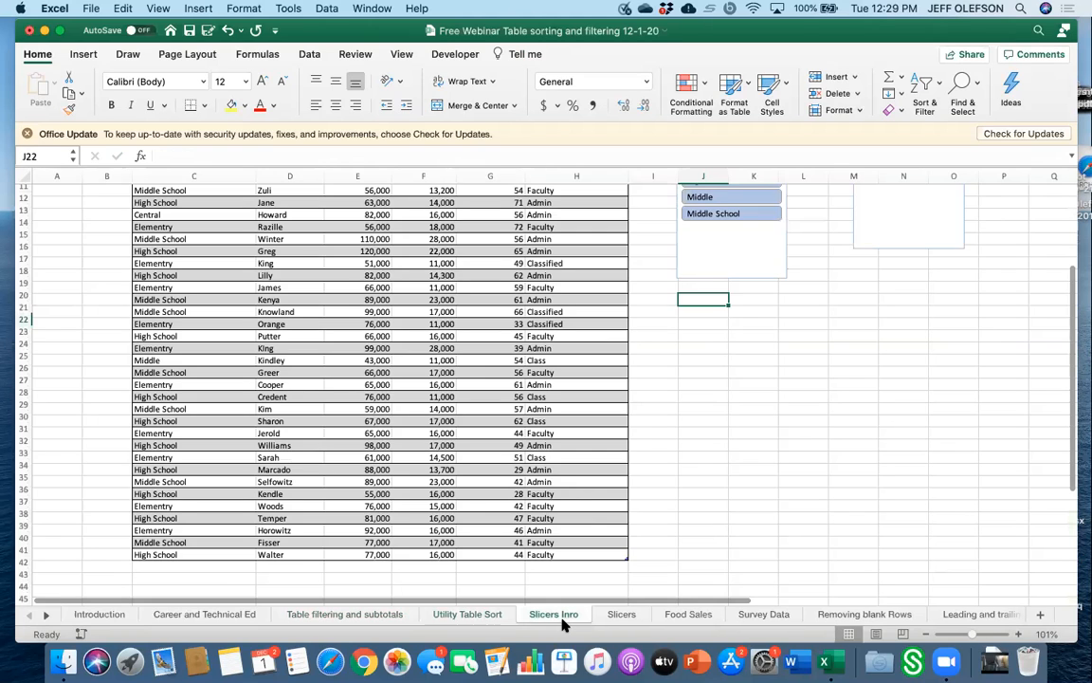
pyautogui.scroll(2, 661, 350)
pyautogui.scroll(3, 661, 350)
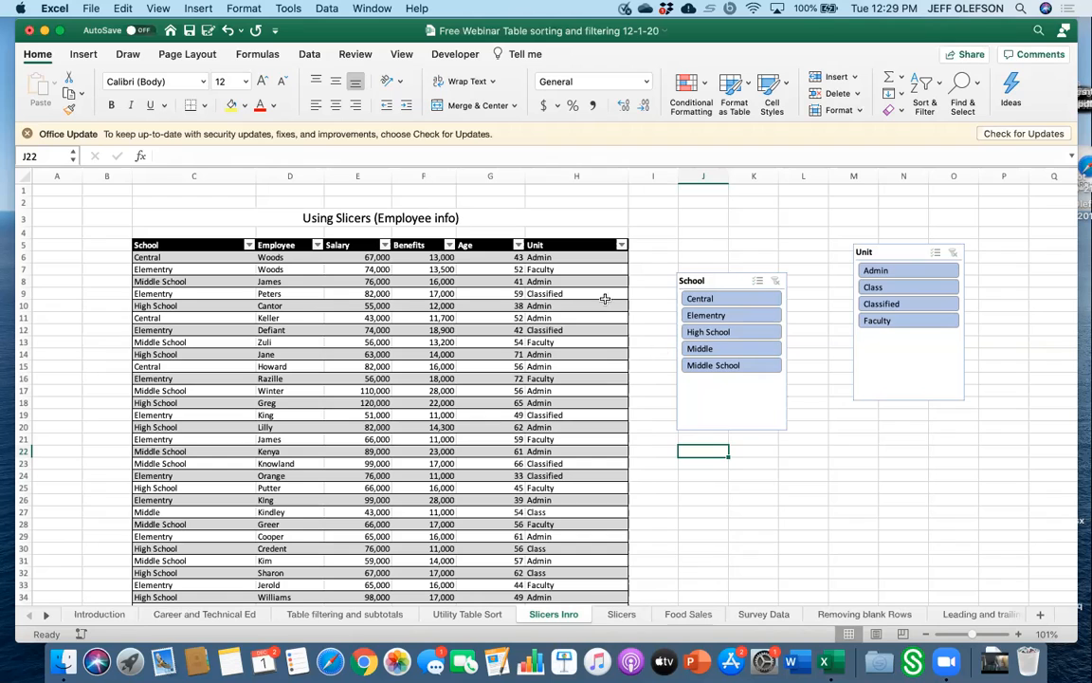
pyautogui.scroll(-3, 607, 322)
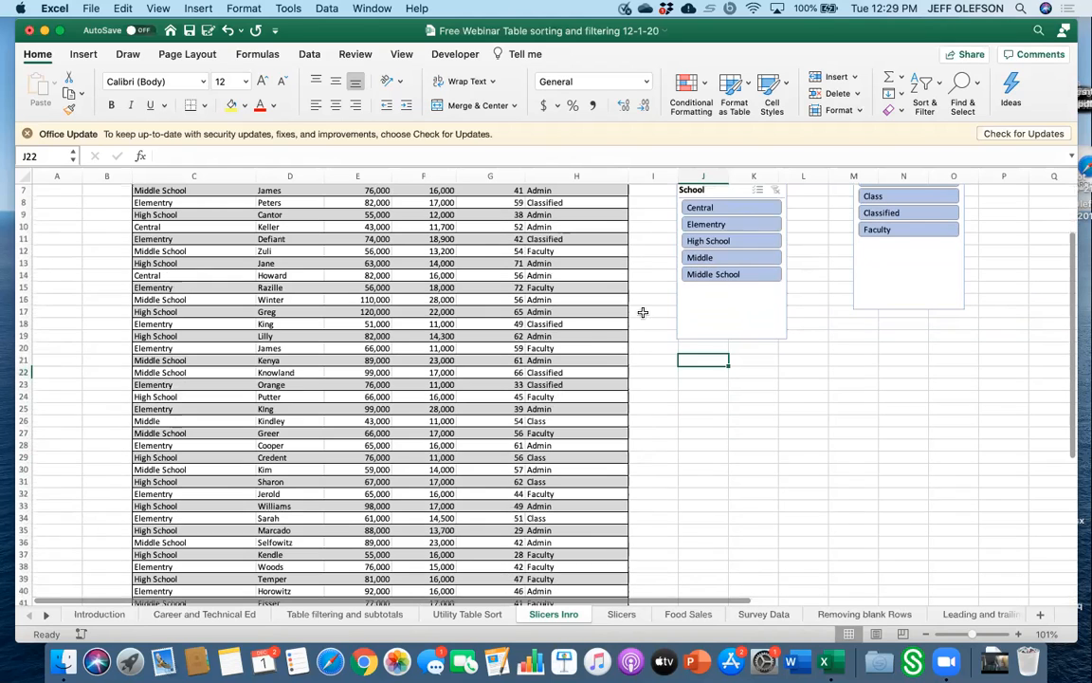
pyautogui.click(709, 190)
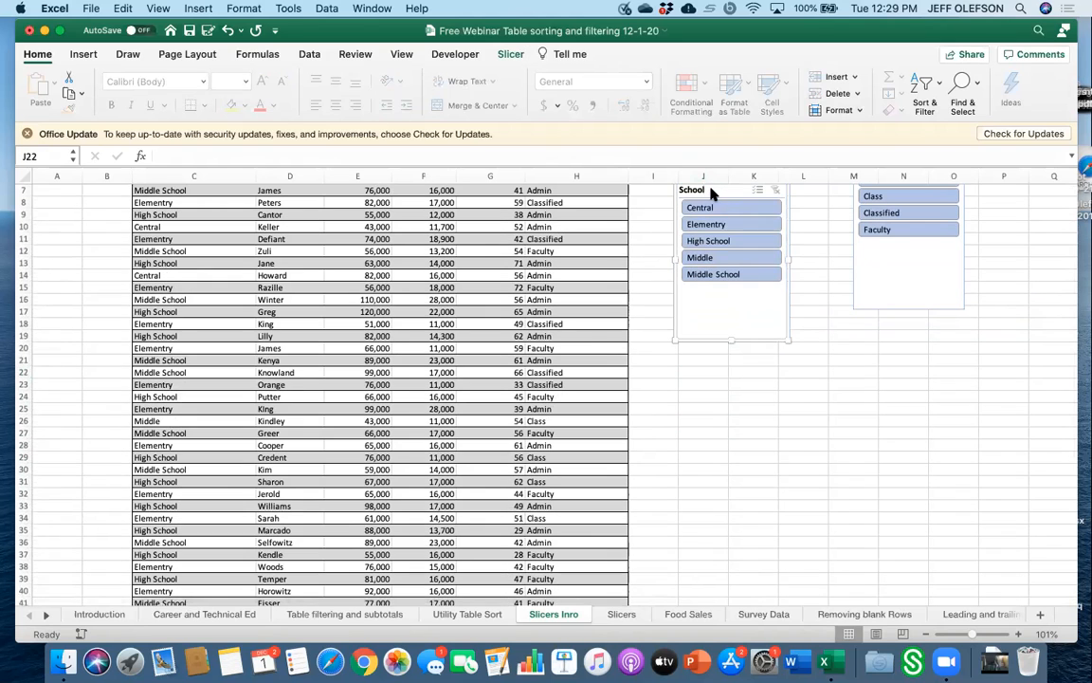
pyautogui.press('Delete')
pyautogui.scroll(3, 900, 228)
pyautogui.click(900, 251)
pyautogui.press('Delete')
pyautogui.click(375, 403)
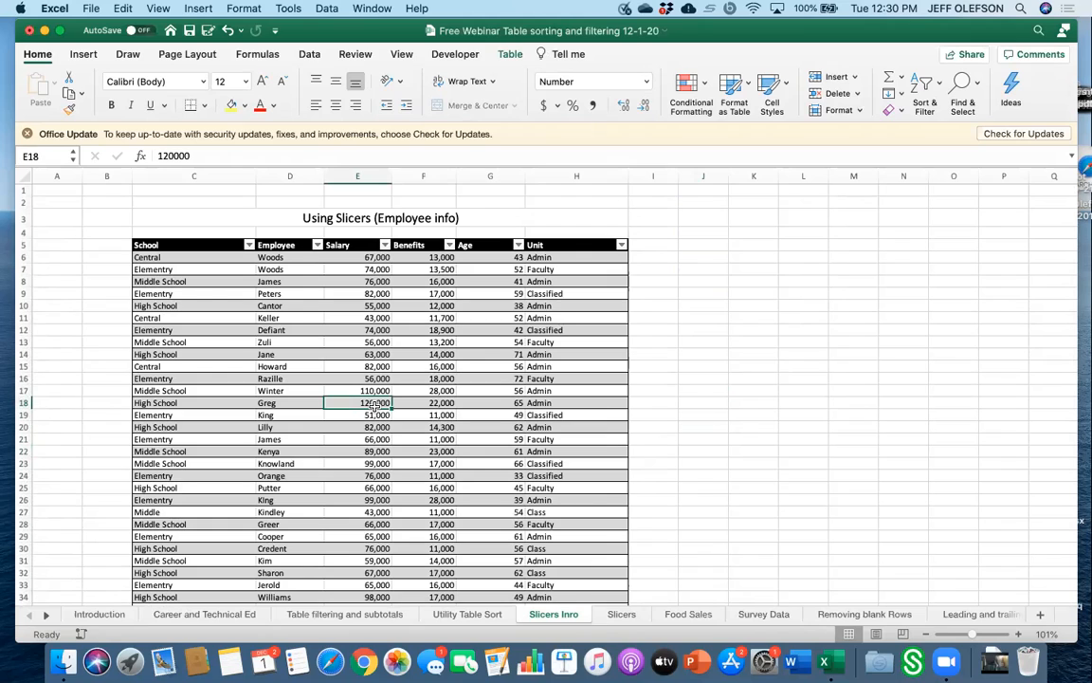
# Insert a School slicer for the employee table and move it beside the table.
pyautogui.click(510, 54)
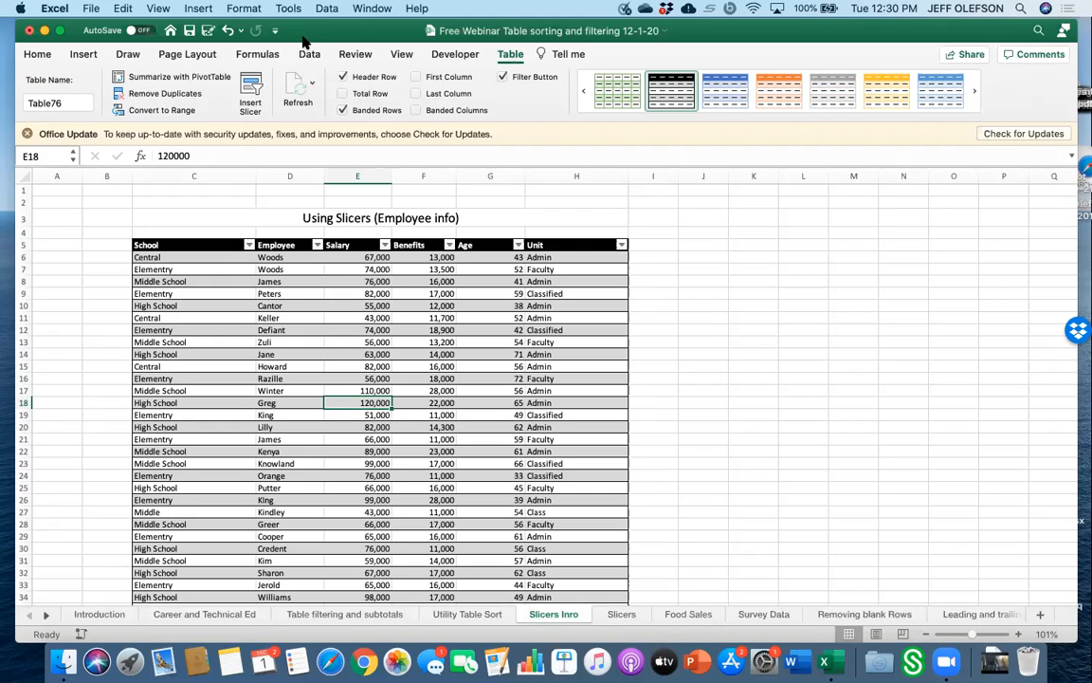
pyautogui.click(252, 91)
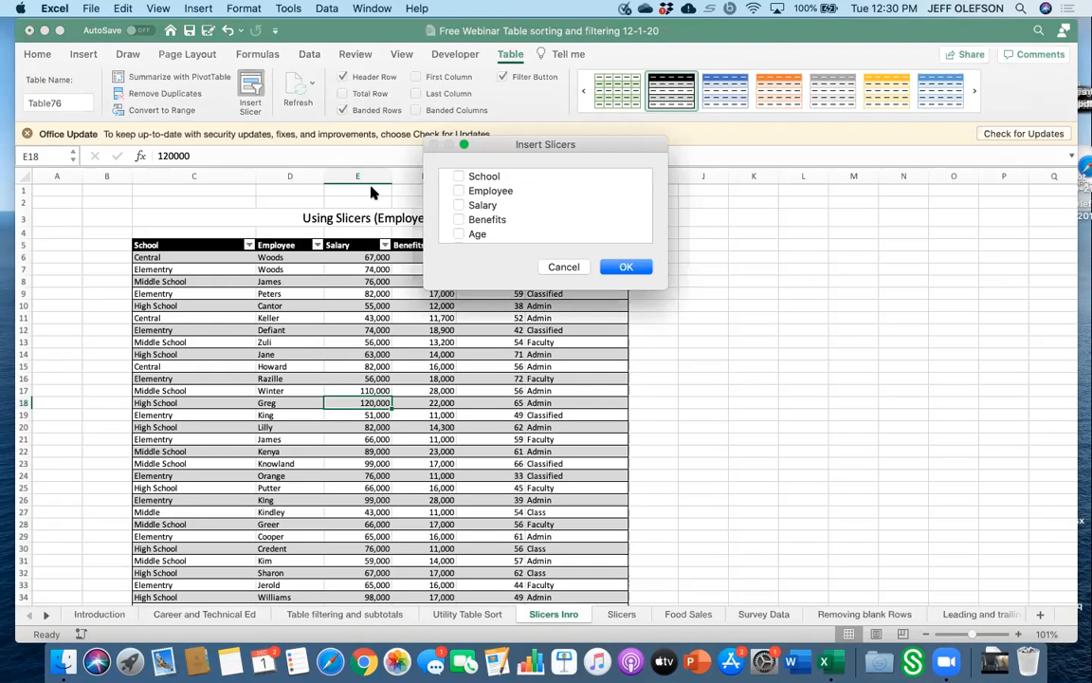
pyautogui.click(459, 176)
pyautogui.click(625, 270)
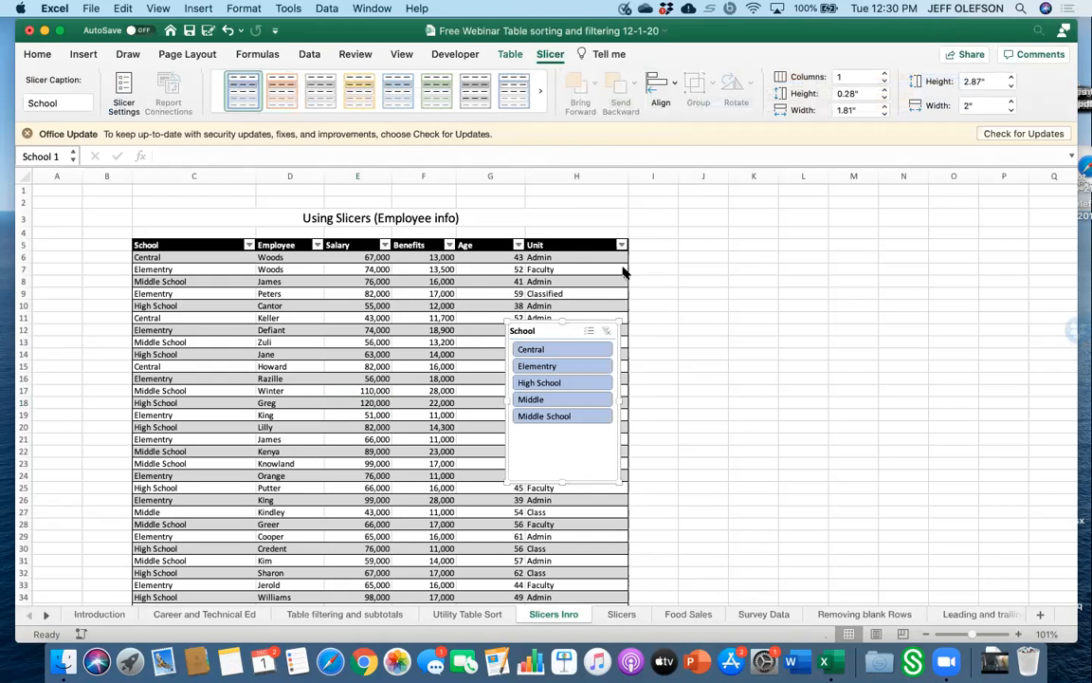
pyautogui.moveTo(562, 335); pyautogui.dragTo(719, 282)
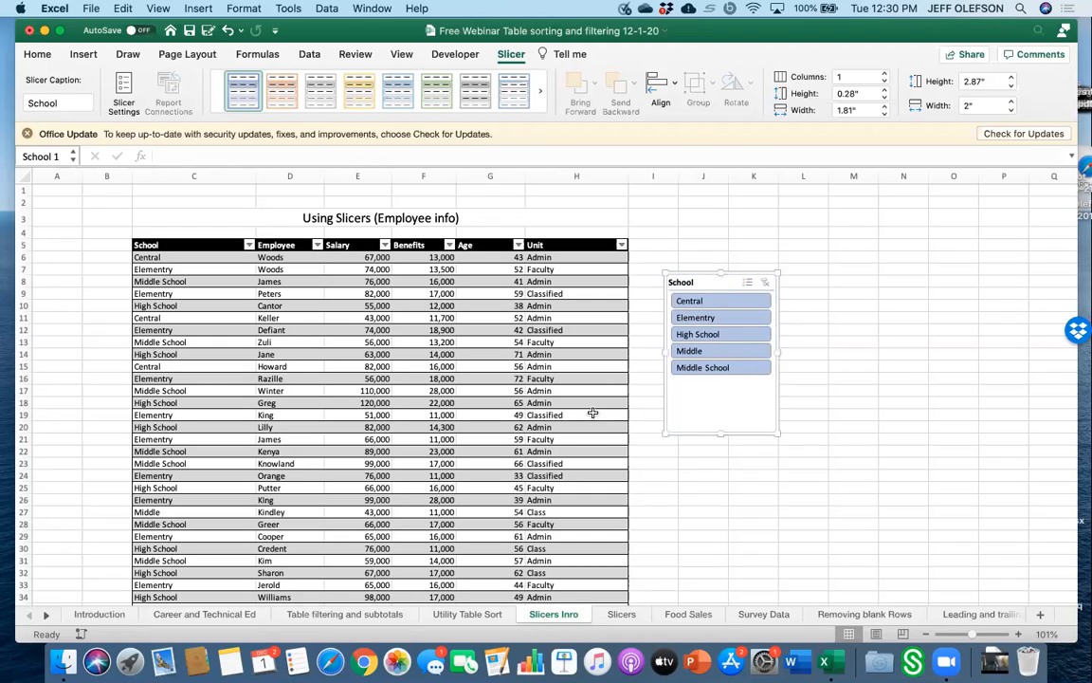
pyautogui.click(572, 437)
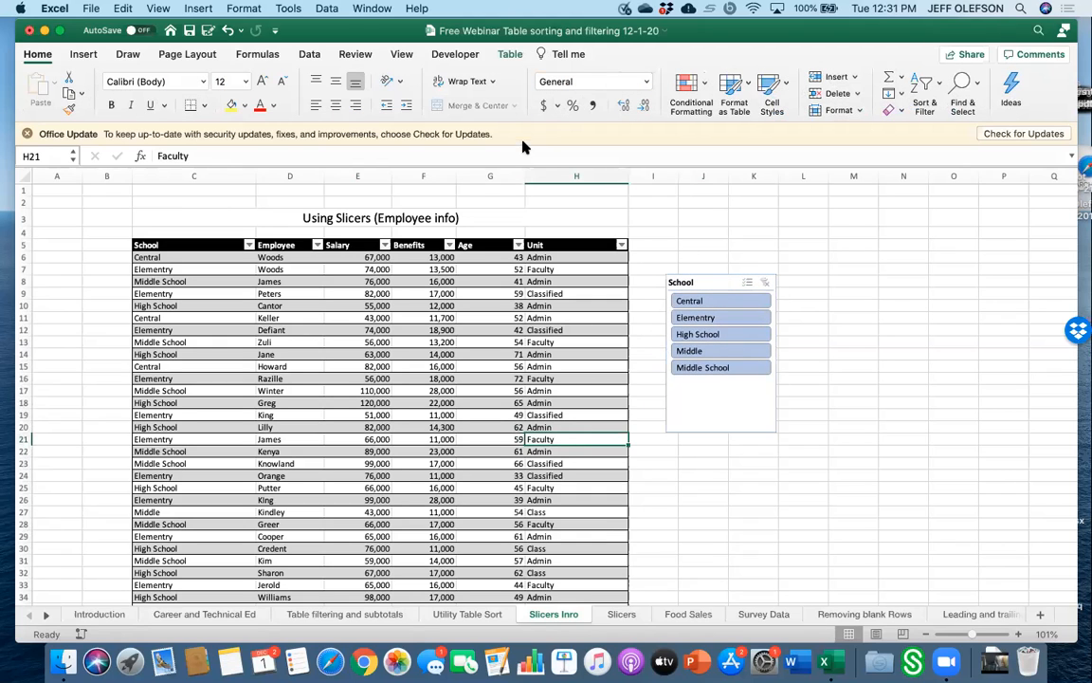
# Restyle the School slicer with the orange slicer style, keeping it at one column.
pyautogui.click(702, 281)
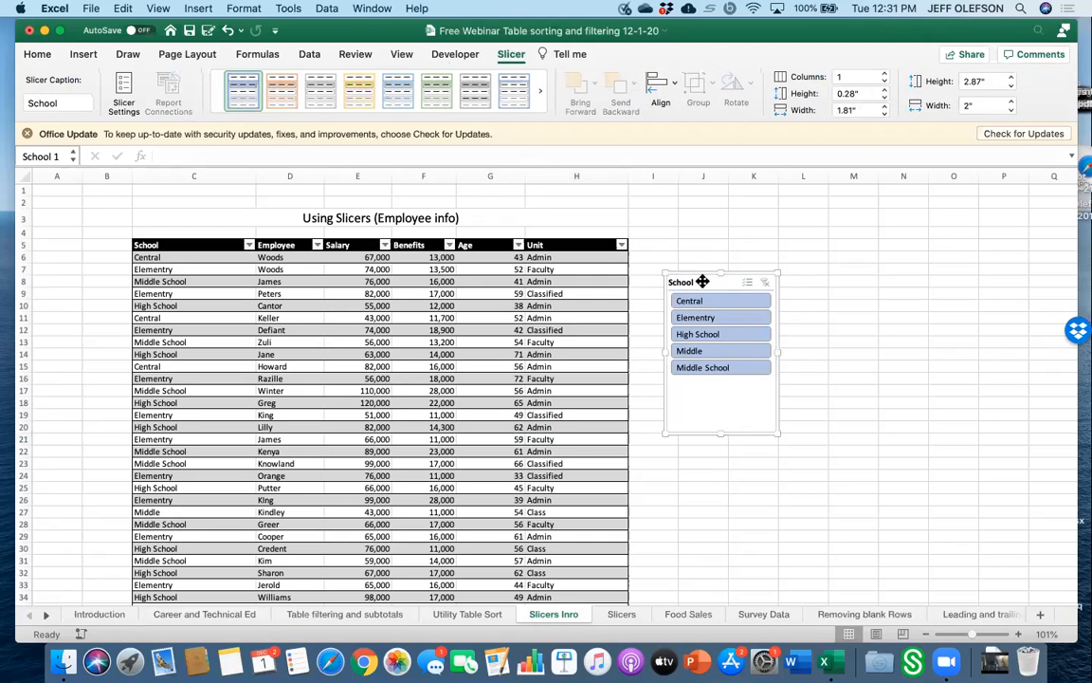
pyautogui.click(320, 90)
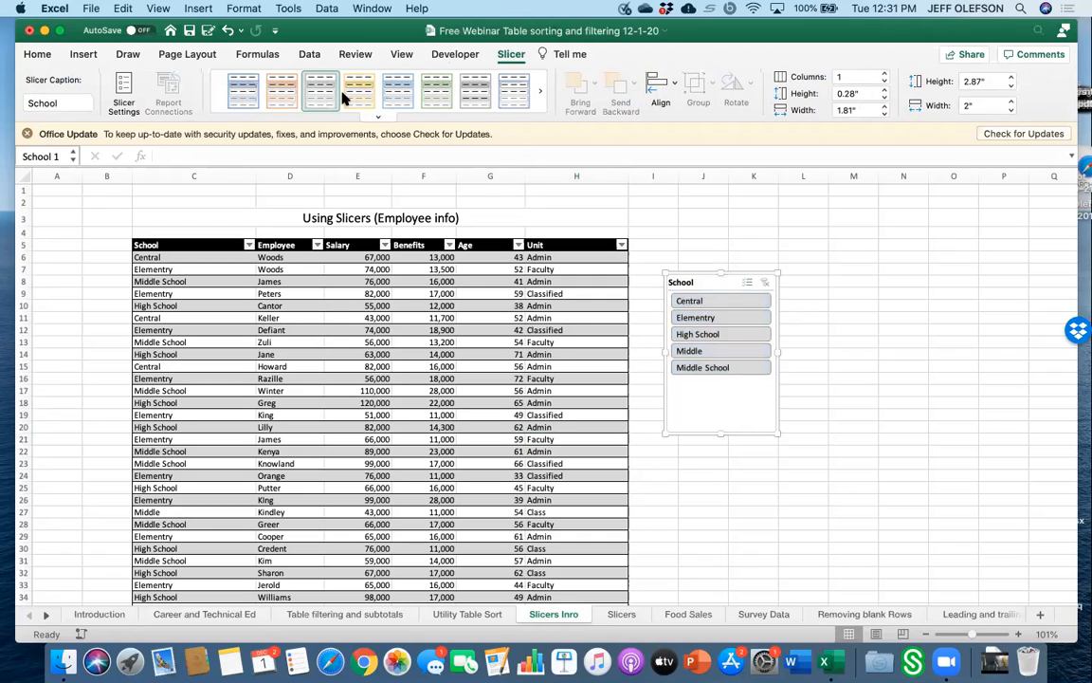
pyautogui.click(349, 98)
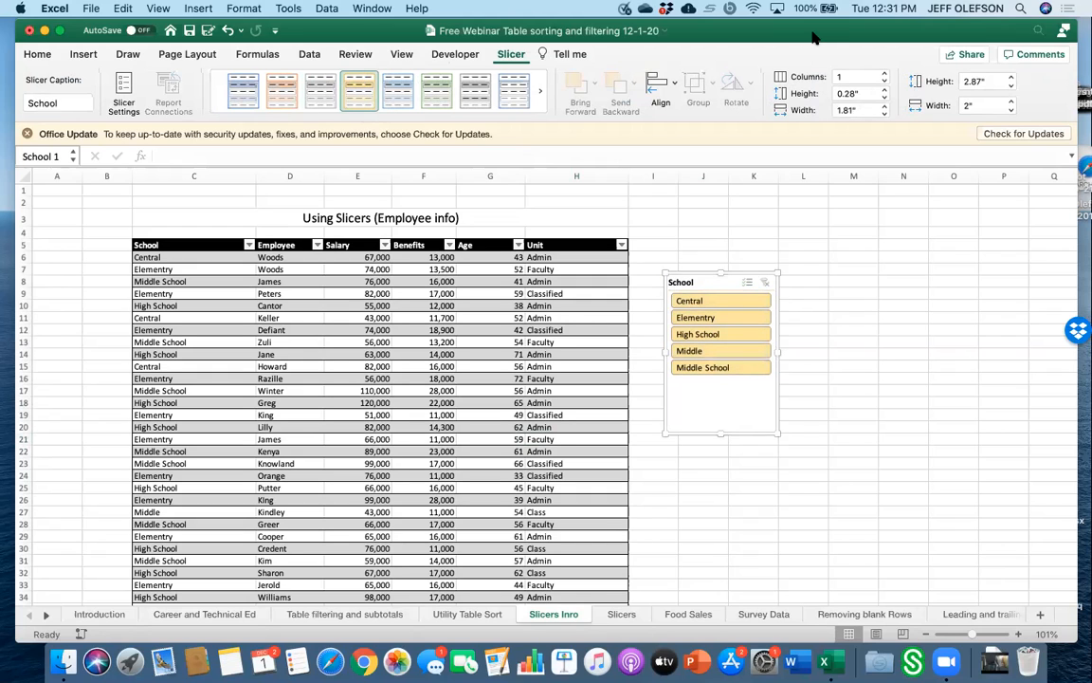
pyautogui.moveTo(808, 34); pyautogui.dragTo(792, 46)
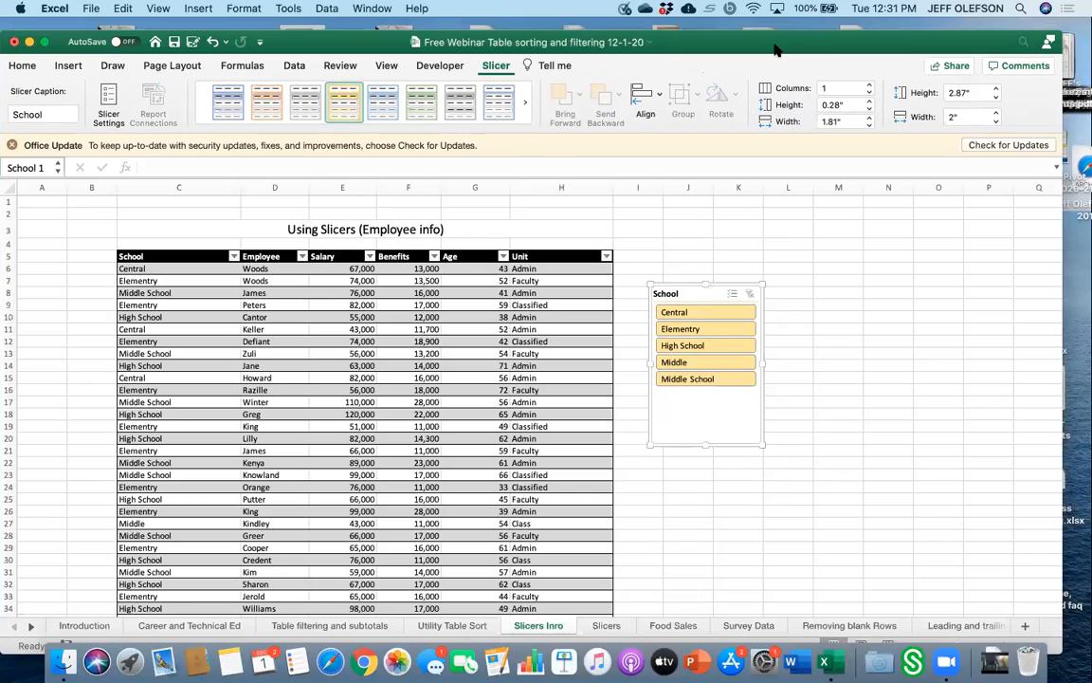
pyautogui.click(866, 85)
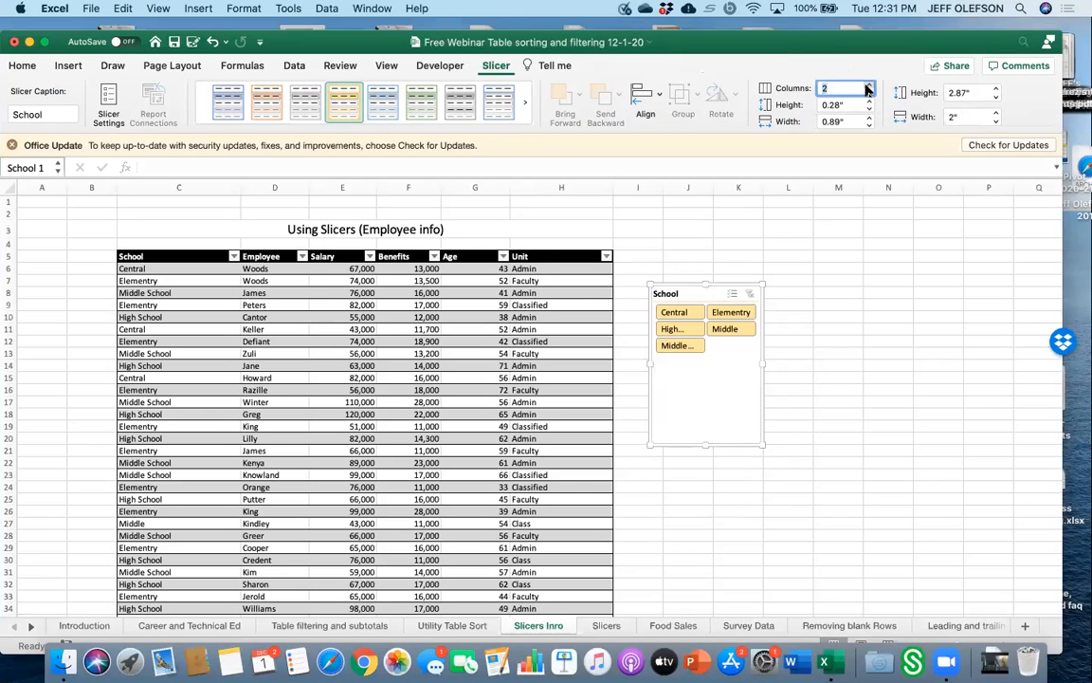
pyautogui.click(868, 92)
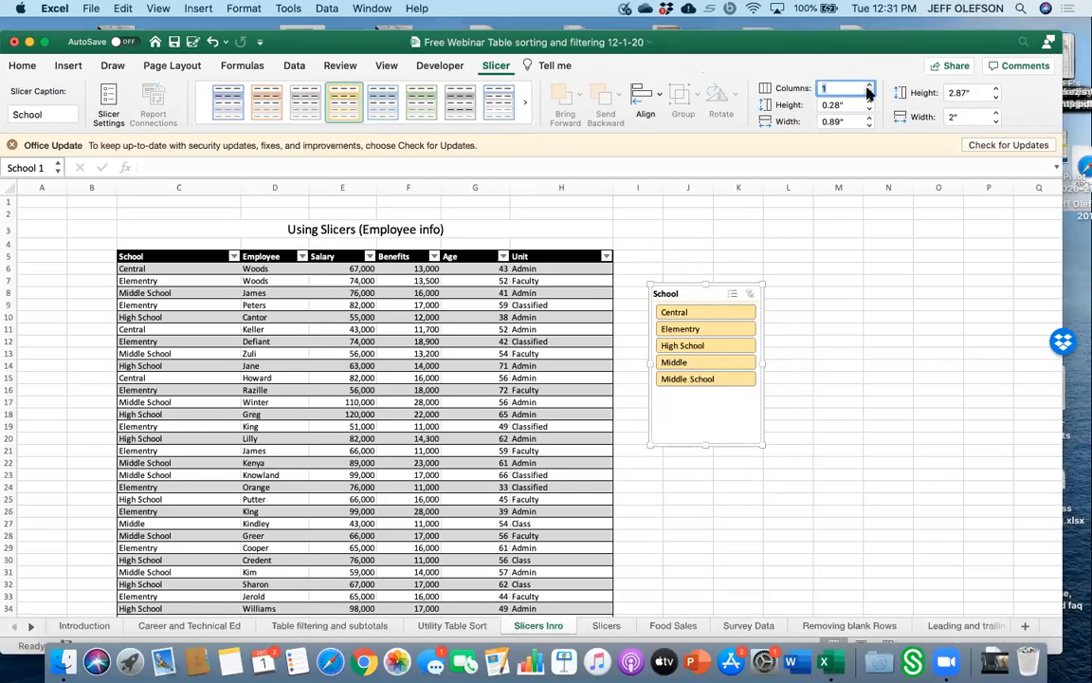
pyautogui.click(277, 107)
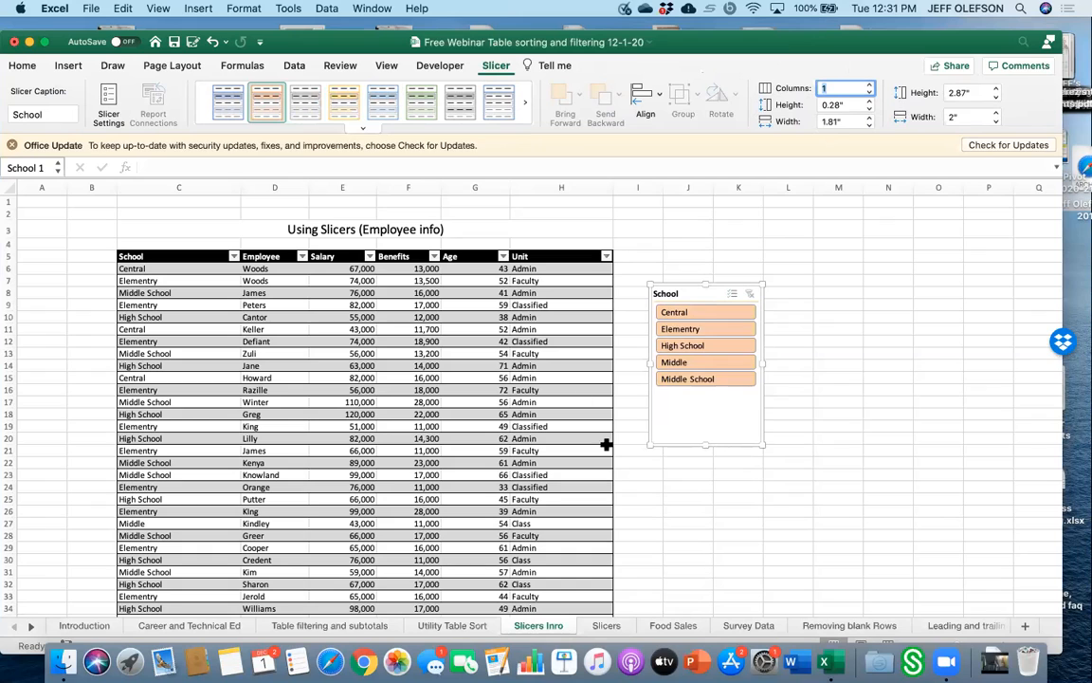
pyautogui.click(754, 512)
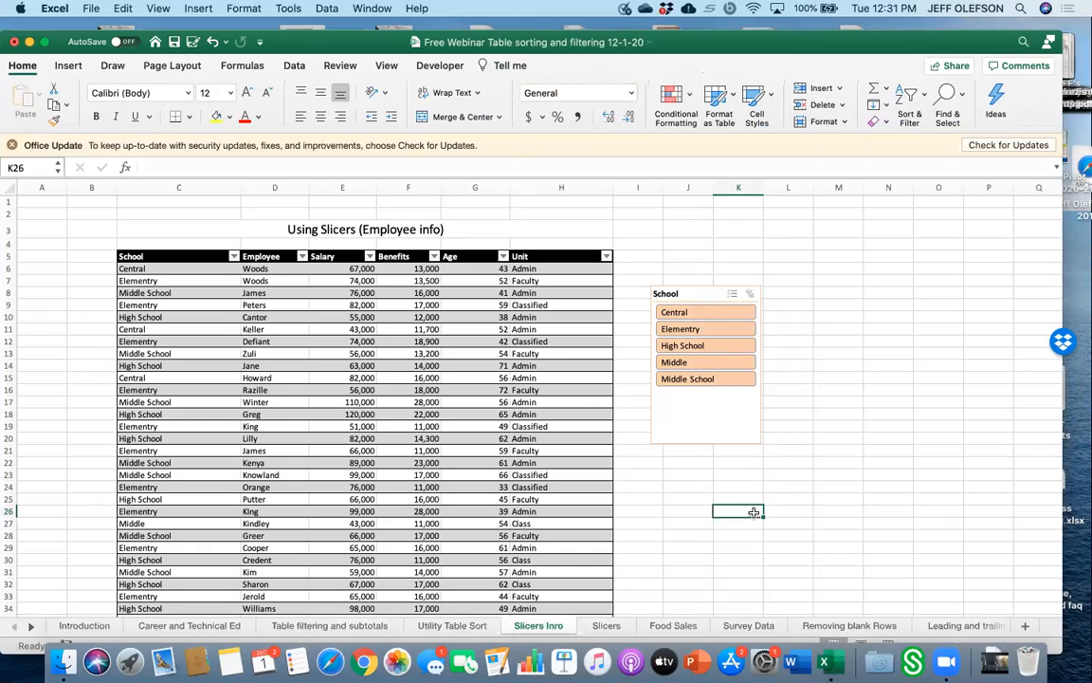
# Filter the employee table to Central using the slicer, then clear the slicer filter.
pyautogui.click(694, 313)
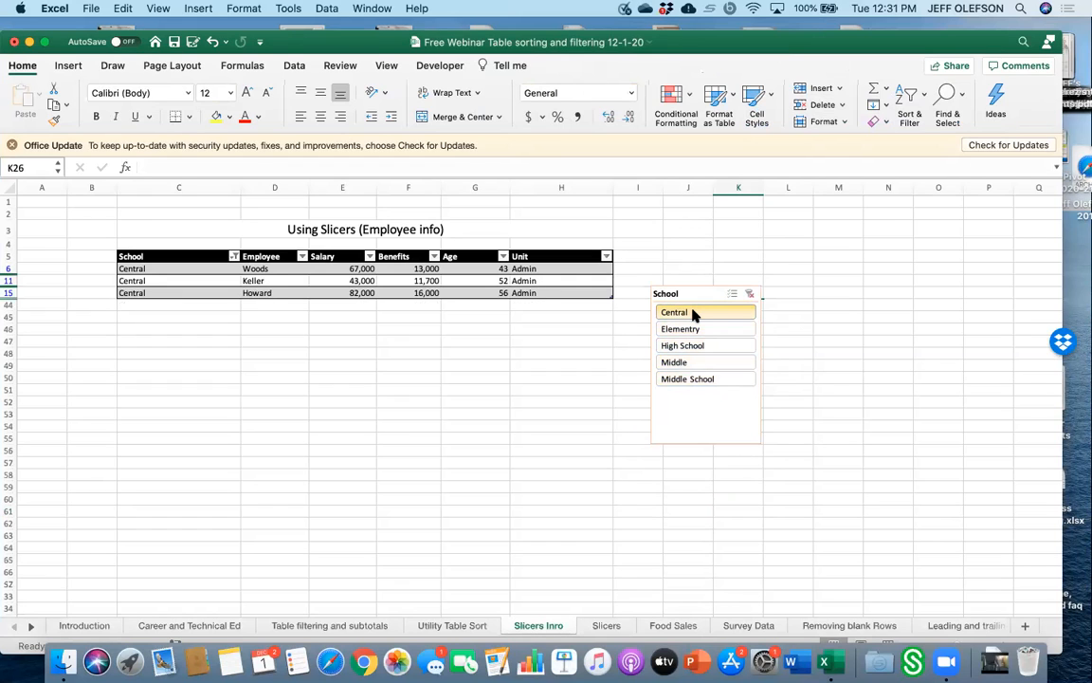
pyautogui.click(780, 413)
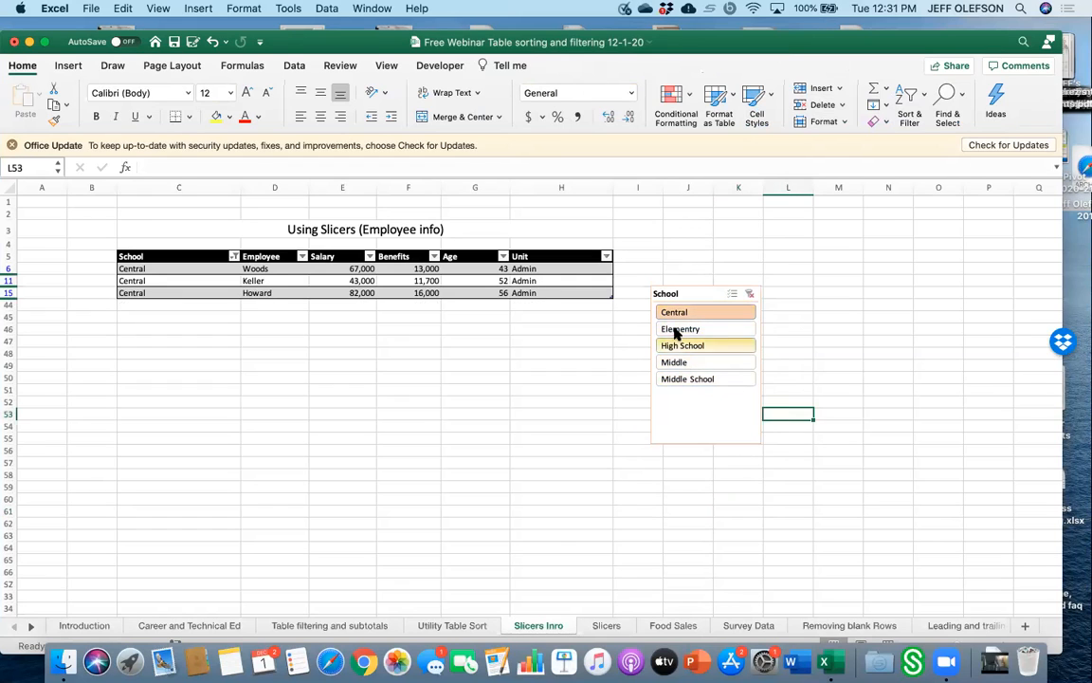
pyautogui.click(749, 294)
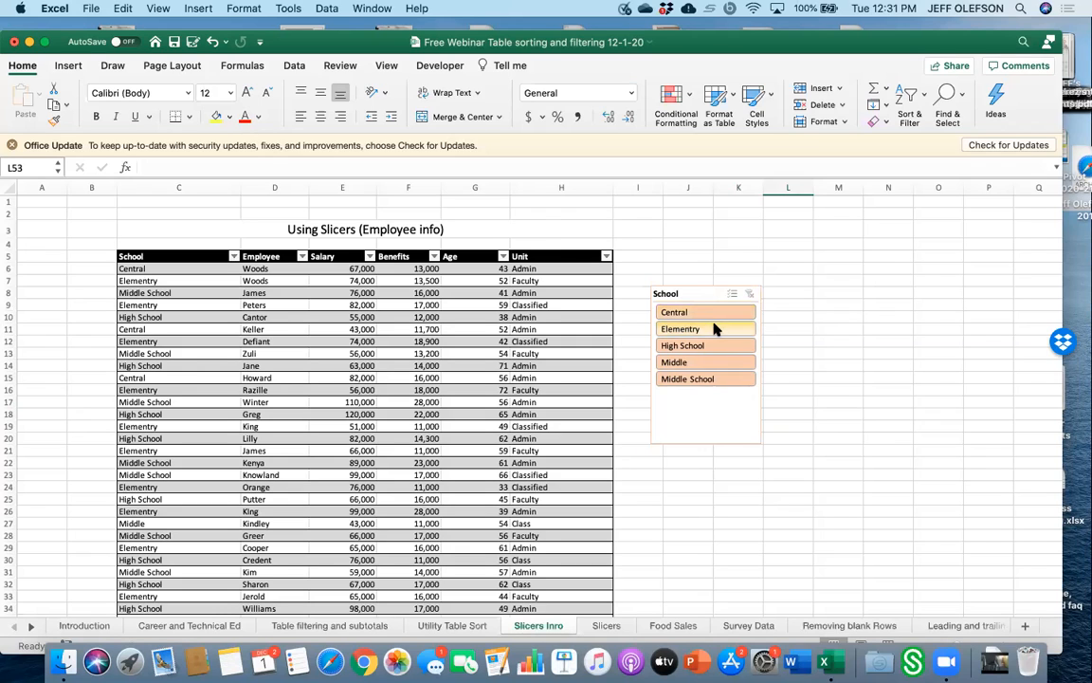
# Deselect Central, Elementry and High School in the School slicer, then clear the slicer filter.
pyautogui.click(715, 314)
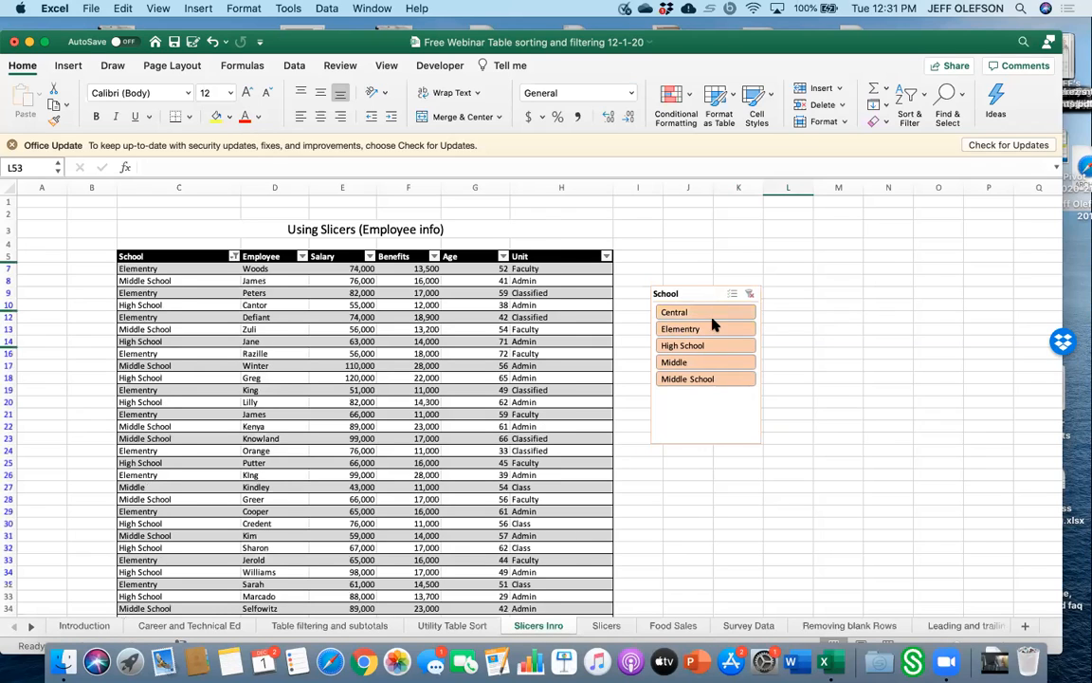
pyautogui.click(712, 329)
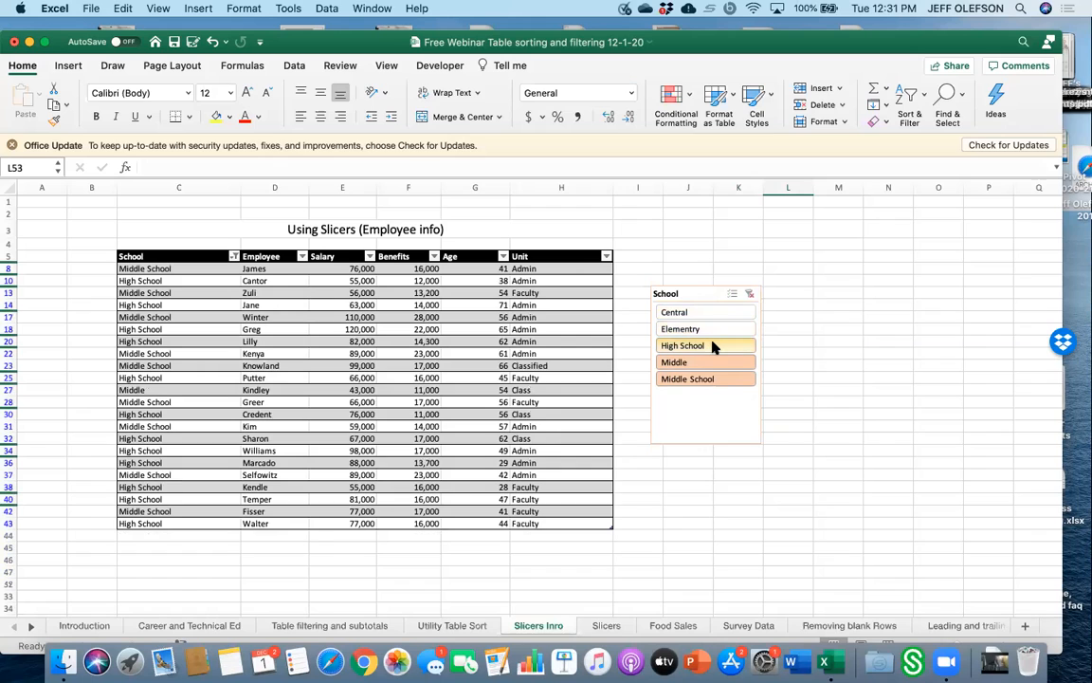
pyautogui.click(713, 346)
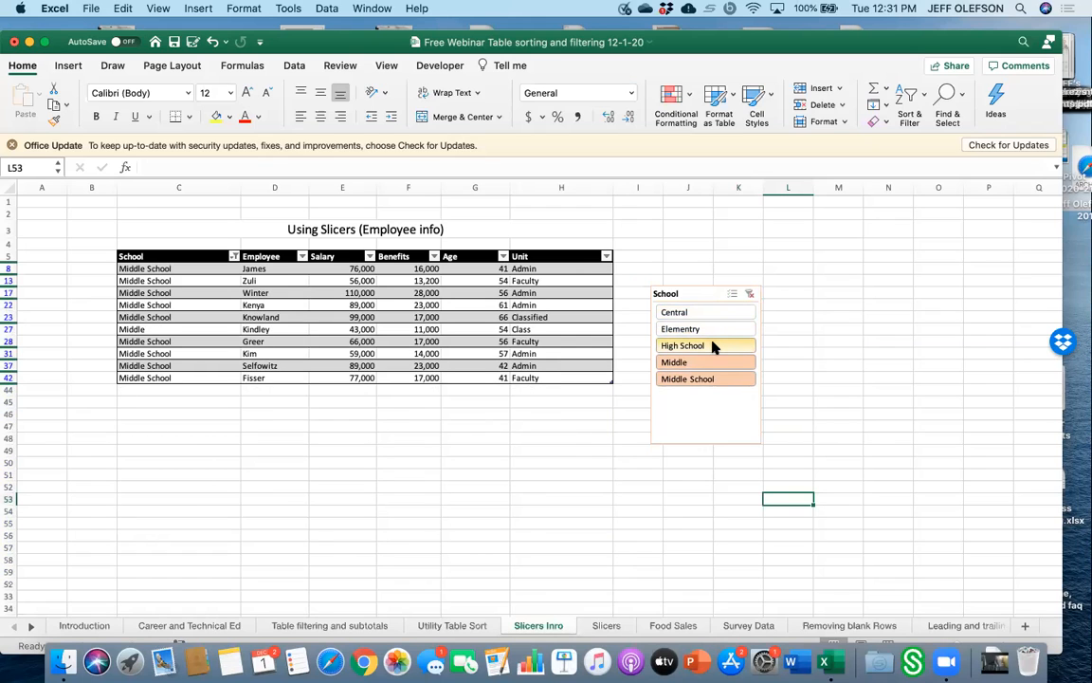
pyautogui.click(713, 314)
pyautogui.click(748, 295)
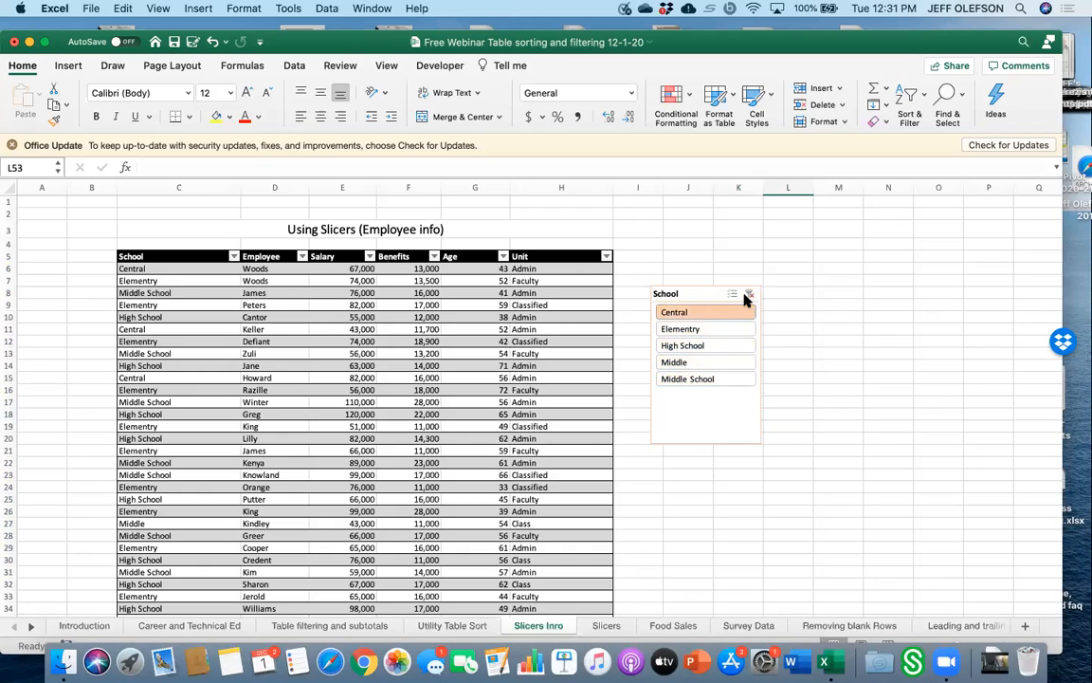
# Turn on the total row for the employee table.
pyautogui.click(810, 363)
pyautogui.click(420, 438)
pyautogui.scroll(-10, 420, 442)
pyautogui.scroll(3, 420, 442)
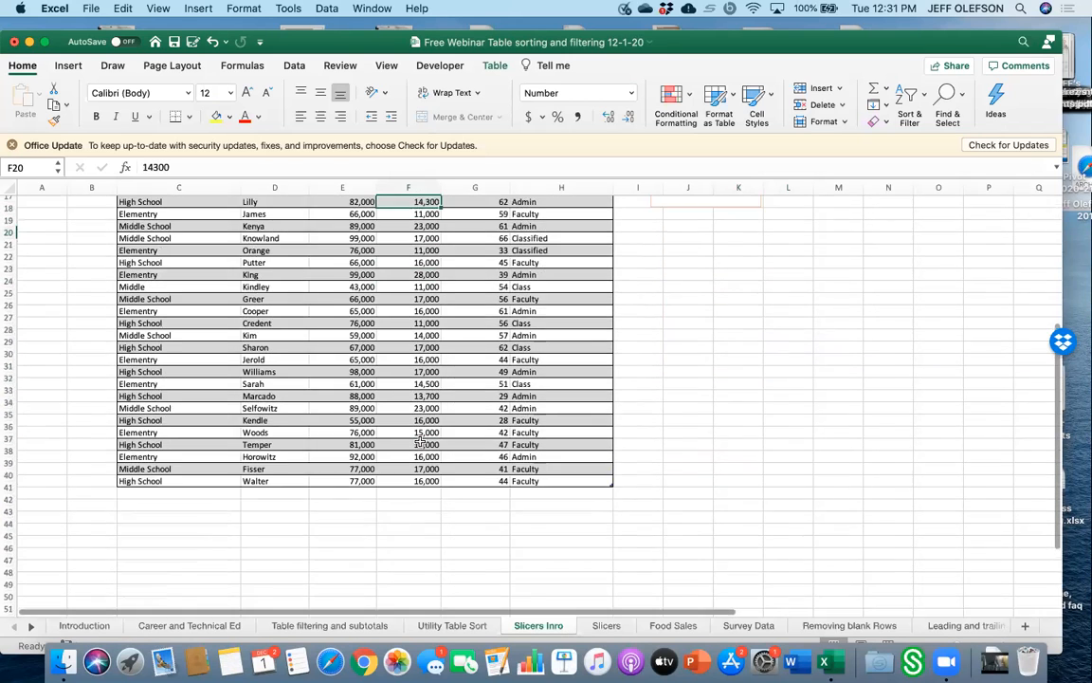
pyautogui.scroll(1, 421, 441)
pyautogui.click(427, 386)
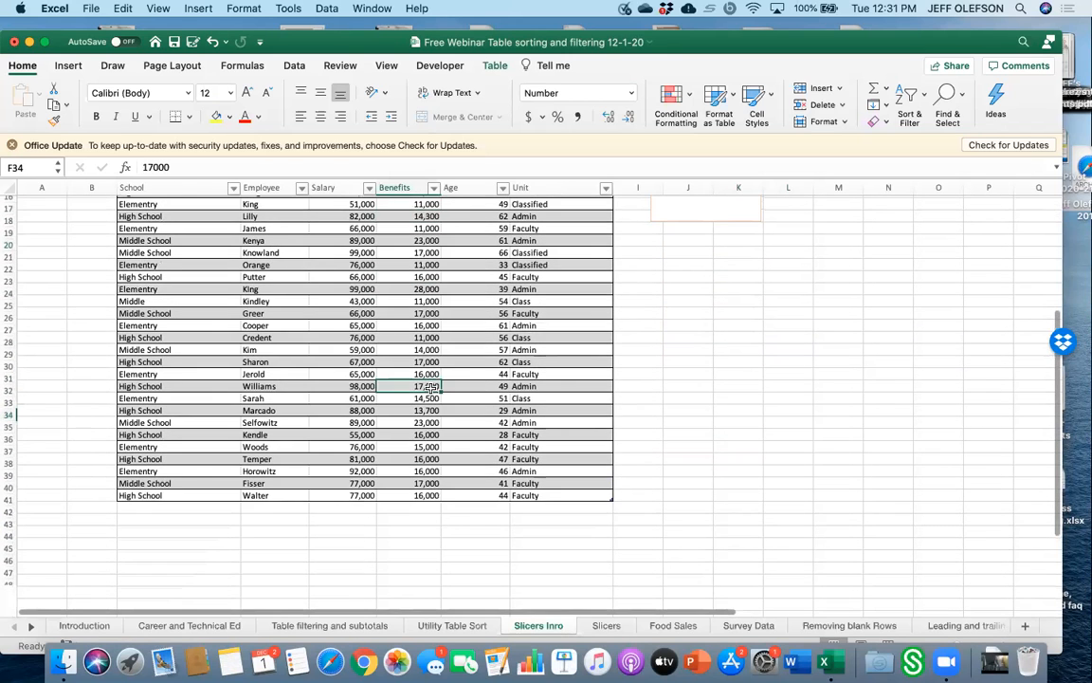
pyautogui.click(494, 66)
pyautogui.click(328, 105)
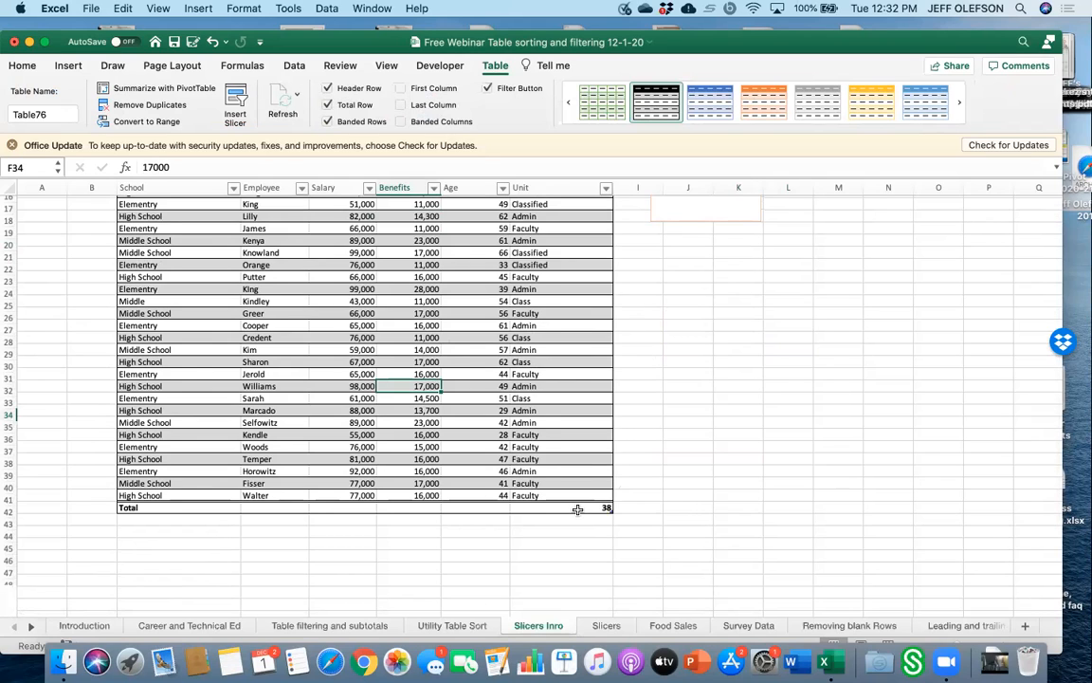
# Set the Unit column's total to None.
pyautogui.scroll(5, 578, 509)
pyautogui.scroll(-5, 578, 509)
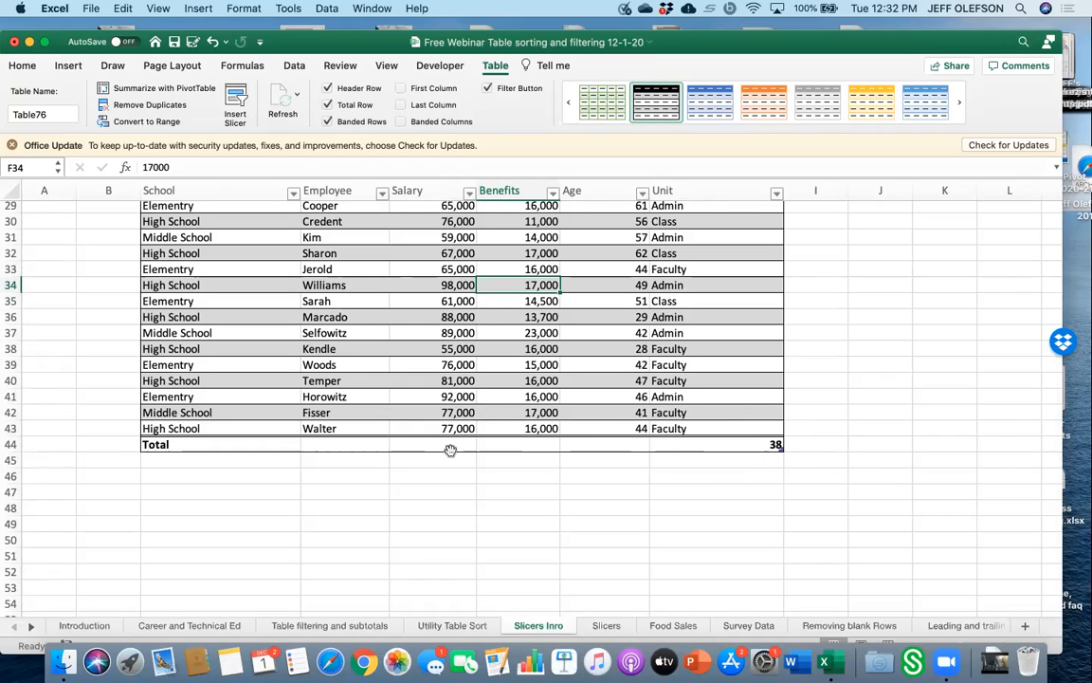
pyautogui.click(767, 443)
pyautogui.click(787, 445)
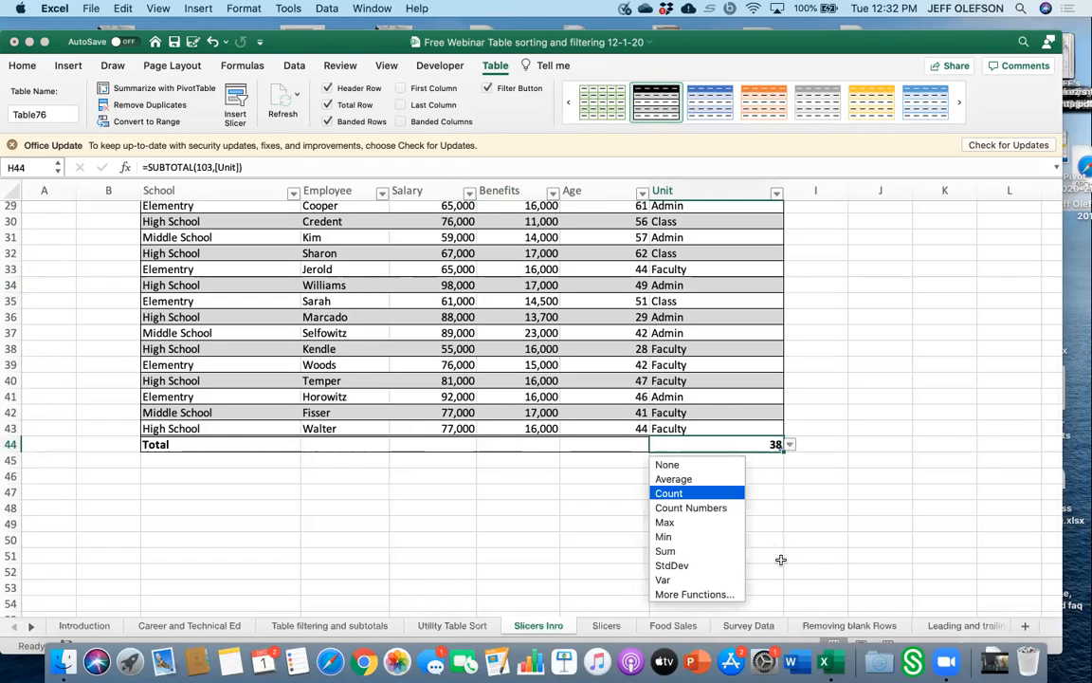
pyautogui.click(709, 465)
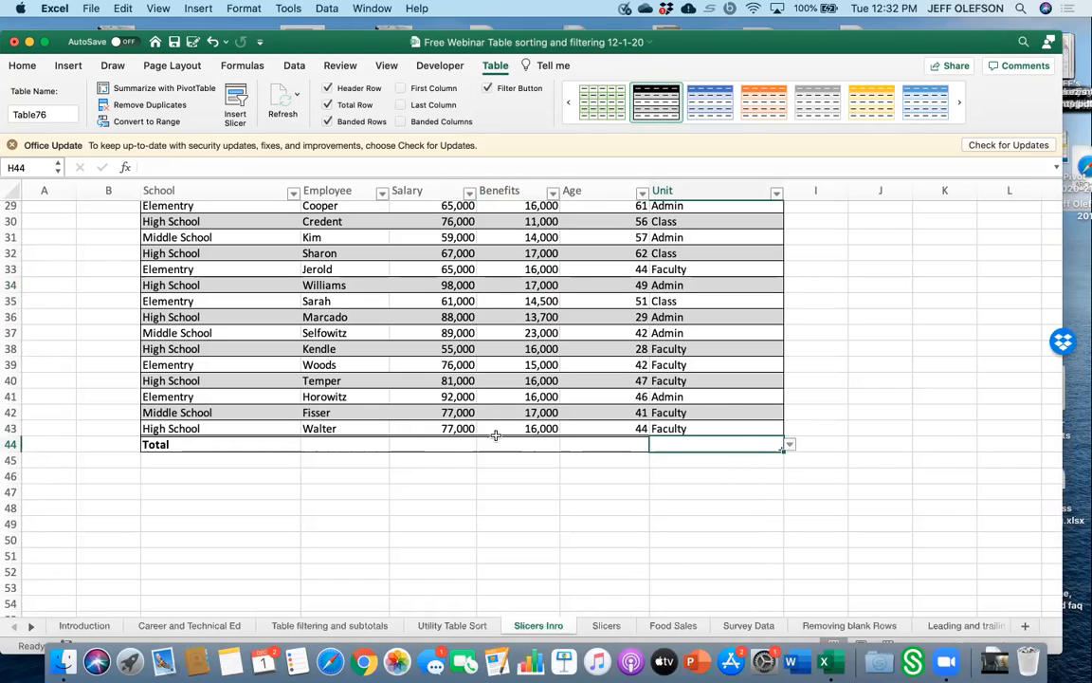
# Set the Salary column's total to Sum.
pyautogui.click(467, 443)
pyautogui.click(481, 444)
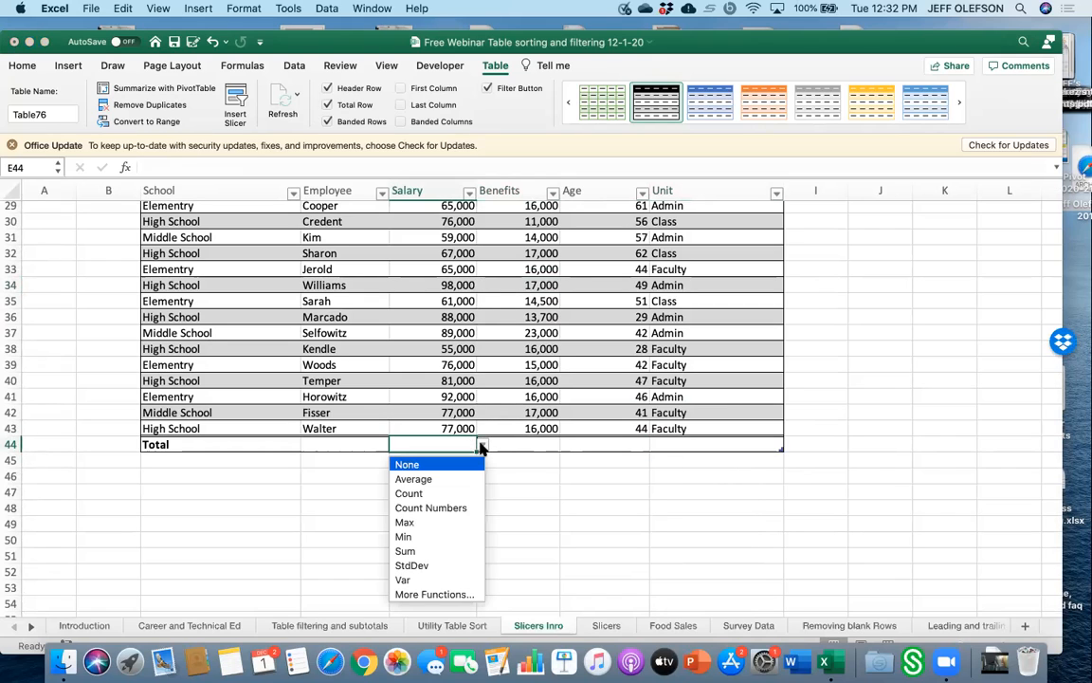
pyautogui.click(452, 550)
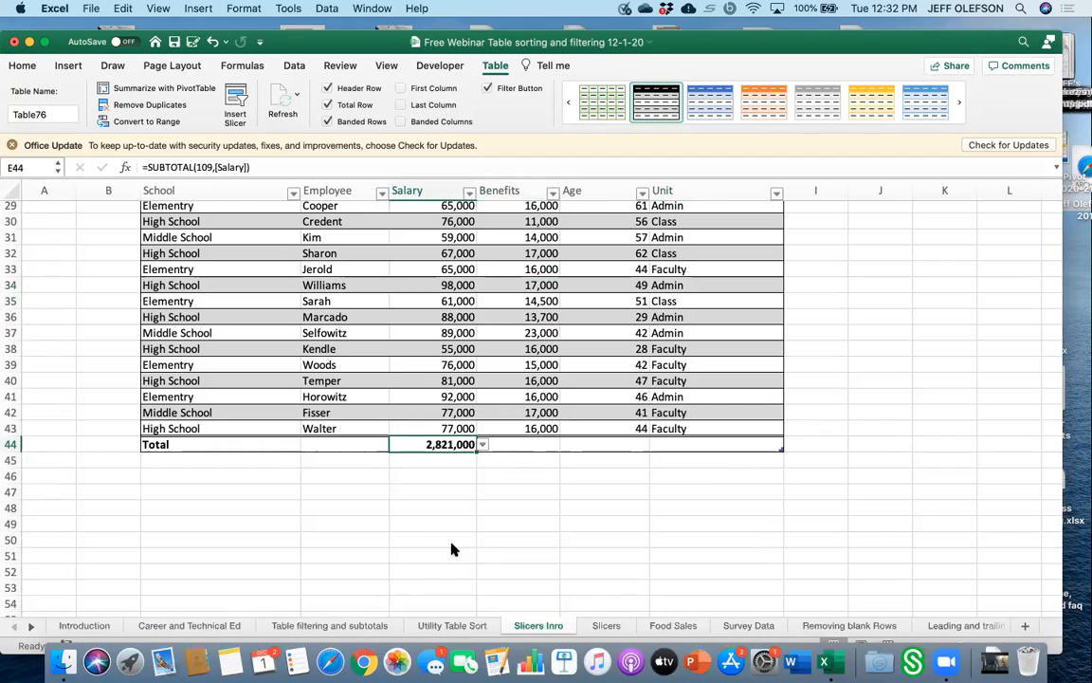
# Set the Benefits column's total to Sum.
pyautogui.click(559, 445)
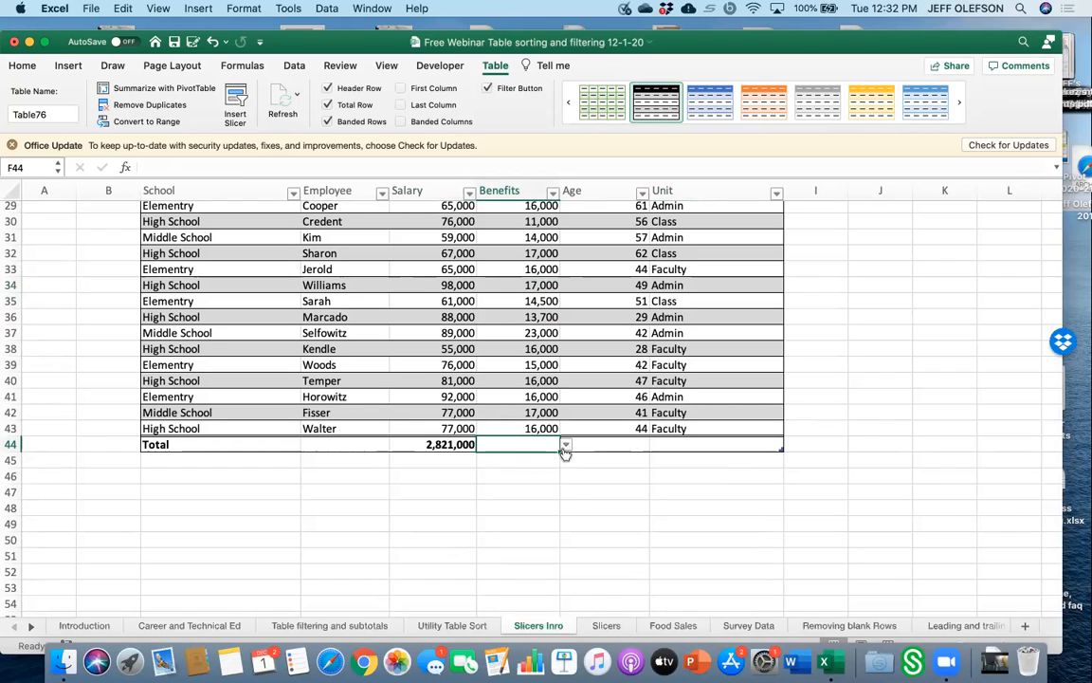
pyautogui.click(565, 446)
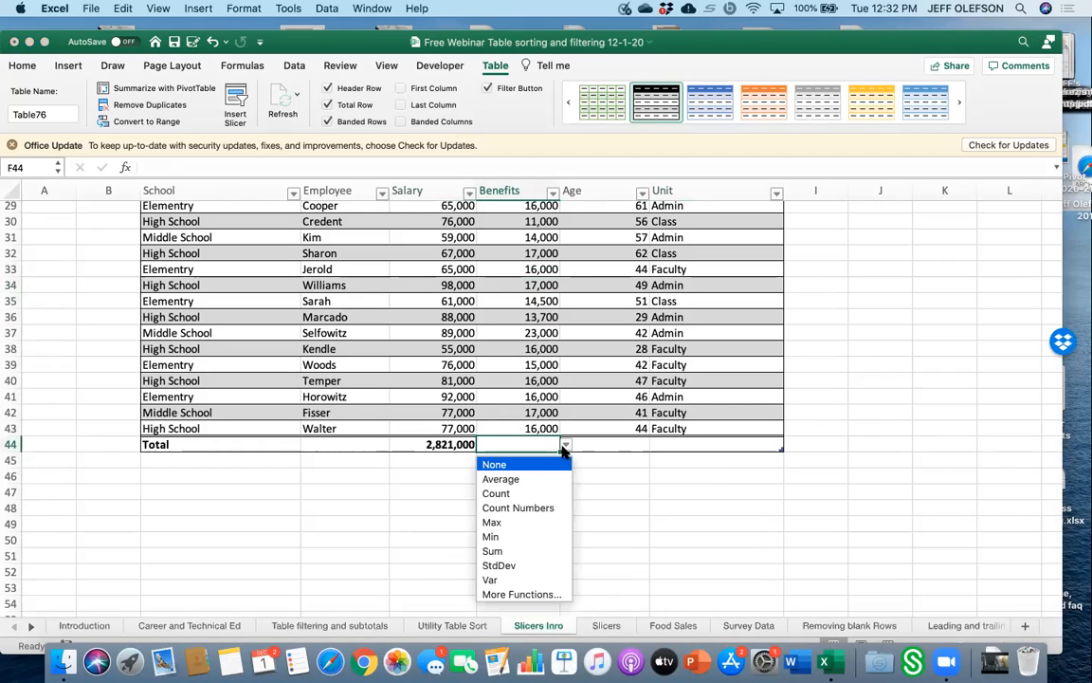
pyautogui.click(531, 551)
pyautogui.scroll(4, 594, 507)
pyautogui.scroll(-2, 595, 508)
pyautogui.scroll(-3, 594, 508)
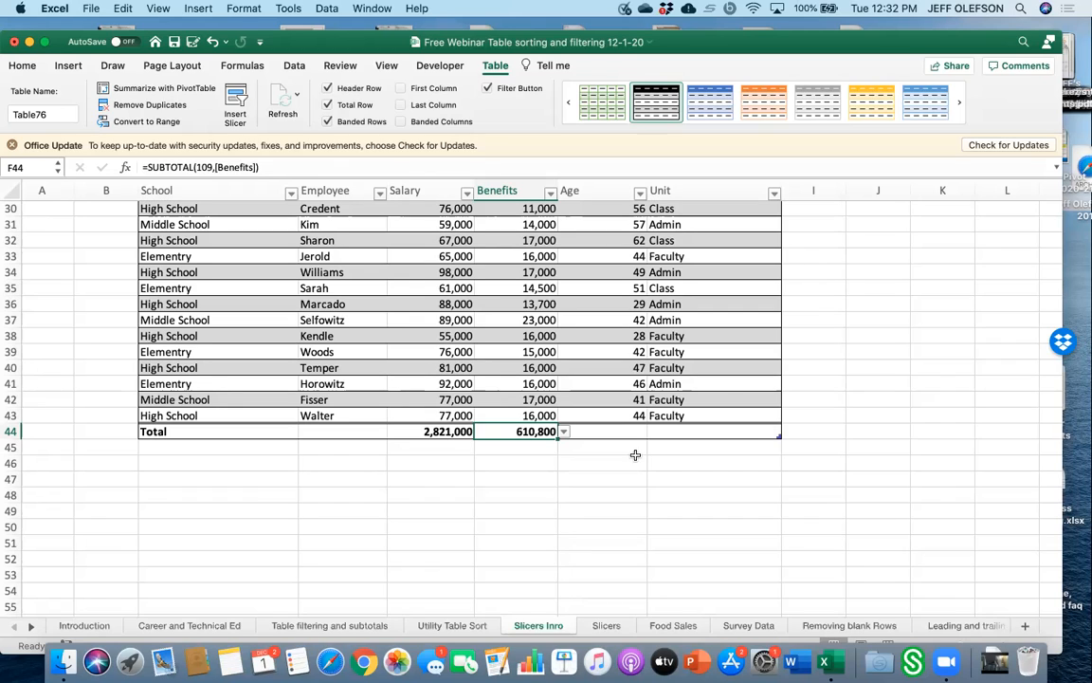
pyautogui.click(563, 432)
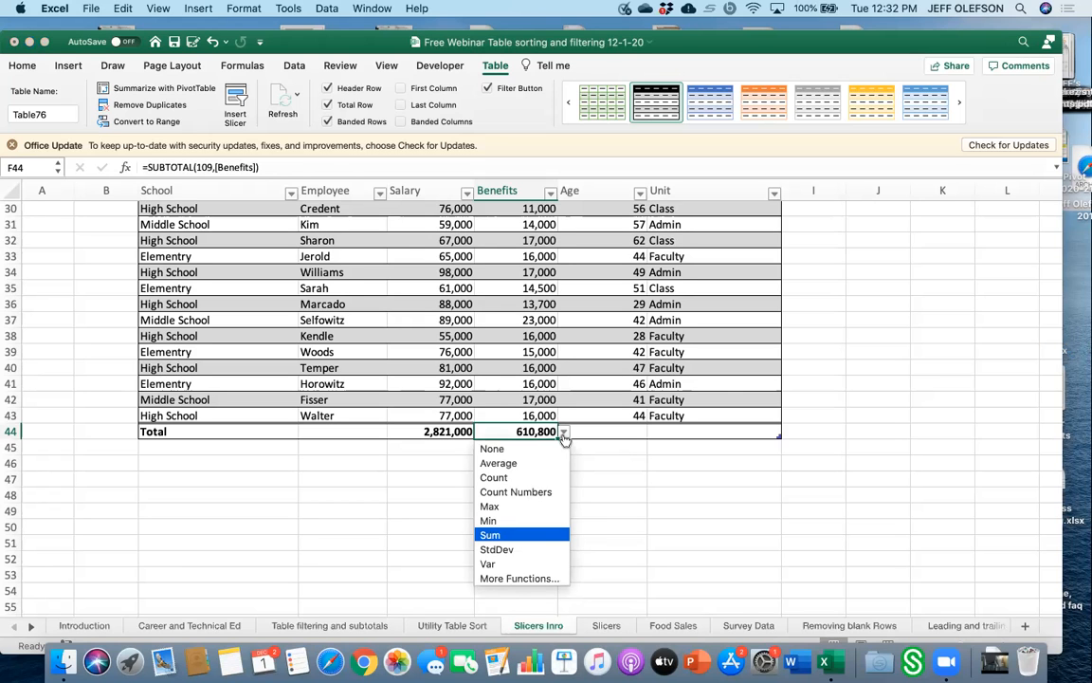
pyautogui.click(609, 457)
# Filter the employee table to Central with the School slicer to compare the totals.
pyautogui.scroll(2, 553, 469)
pyautogui.scroll(-5, 554, 468)
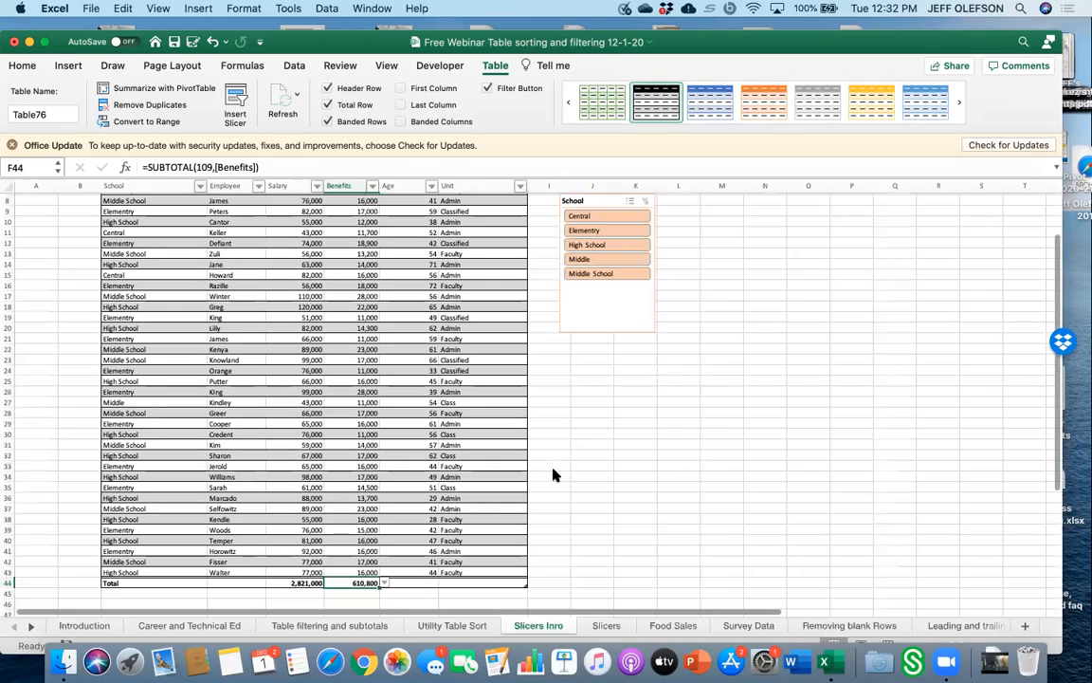
pyautogui.scroll(3, 554, 474)
pyautogui.scroll(-2, 554, 474)
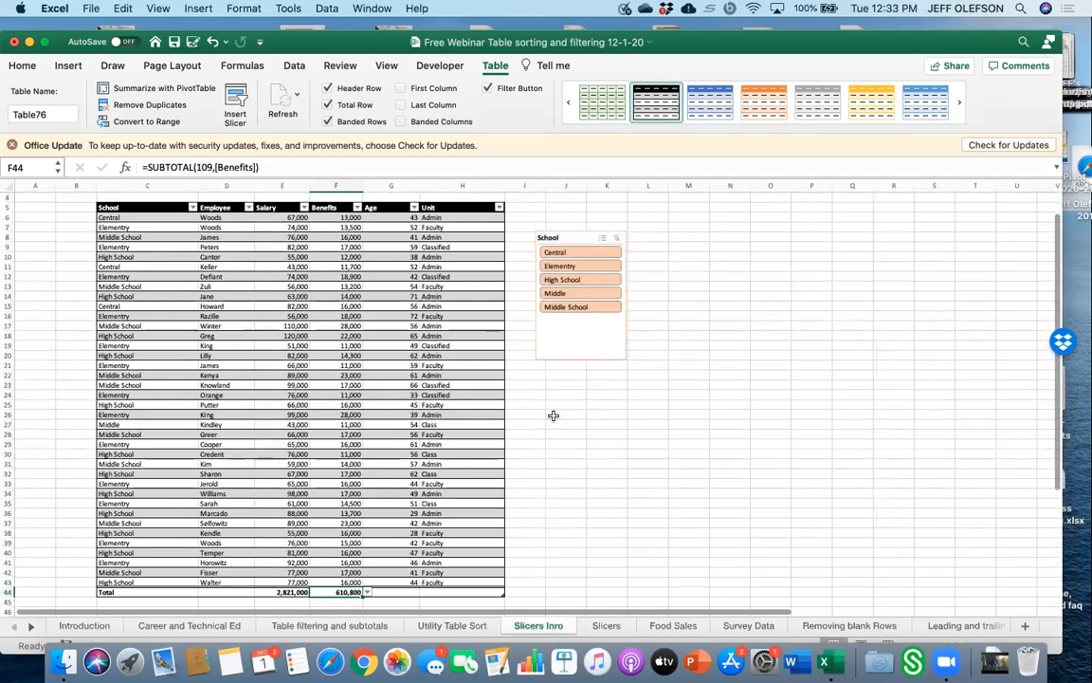
pyautogui.click(572, 253)
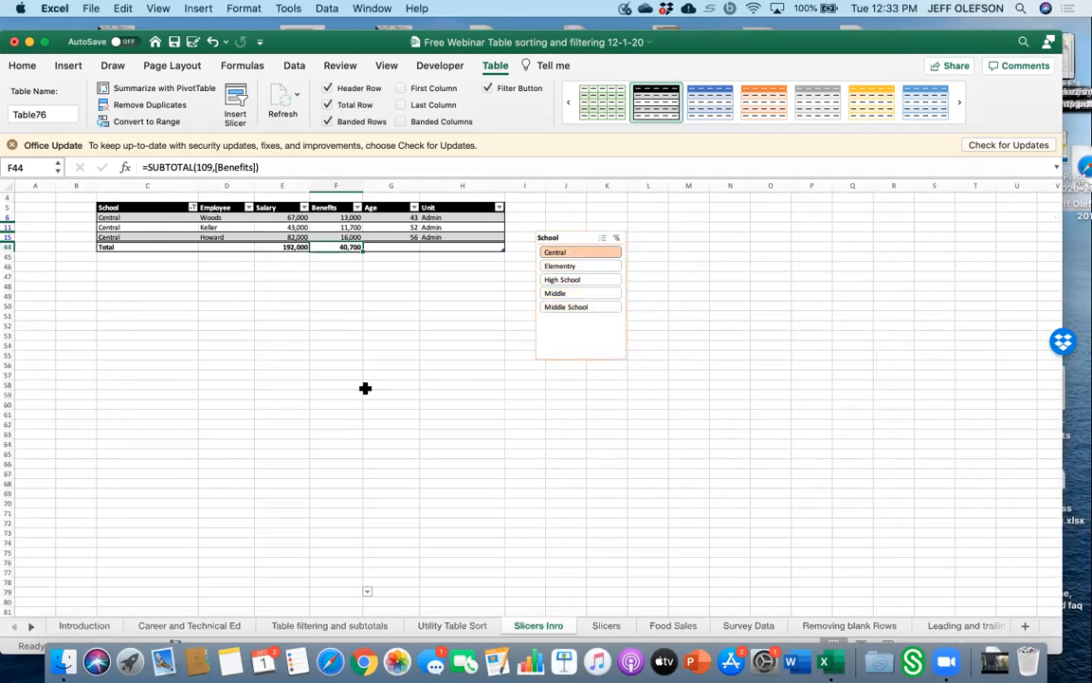
pyautogui.scroll(3, 345, 386)
pyautogui.scroll(5, 345, 387)
pyautogui.scroll(3, 345, 387)
pyautogui.hscroll(-3, 345, 386)
pyautogui.hscroll(2, 345, 387)
pyautogui.scroll(2, 345, 387)
pyautogui.hscroll(-2, 345, 387)
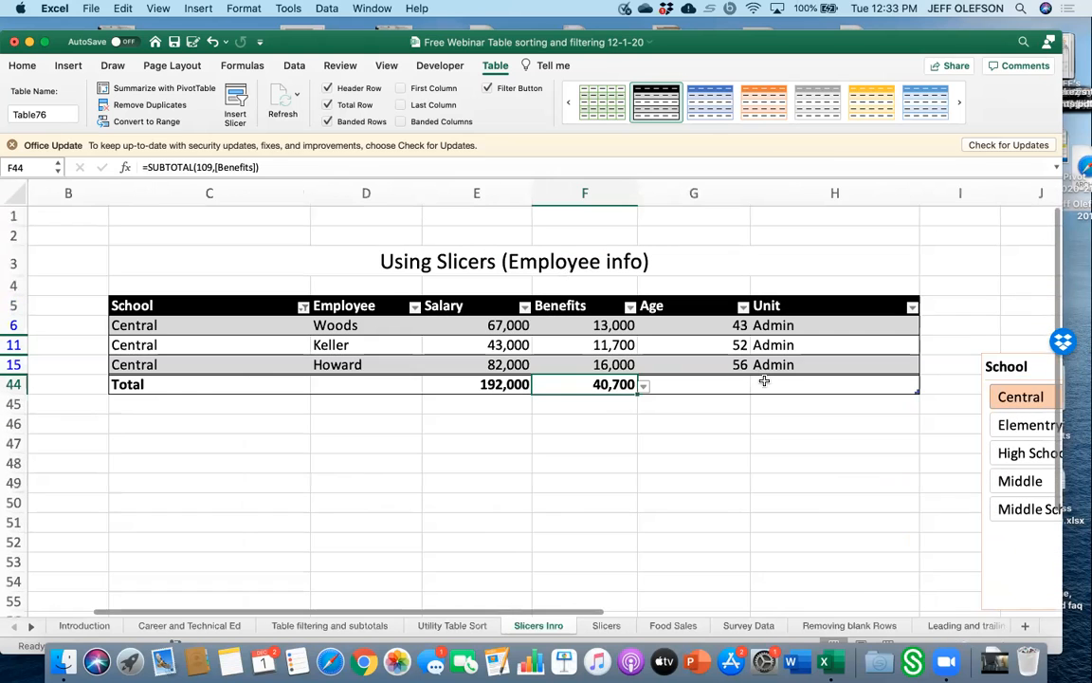
# Filter the table in turn to Elementry, High School, Middle, Middle School and Middle with the slicer.
pyautogui.click(1013, 429)
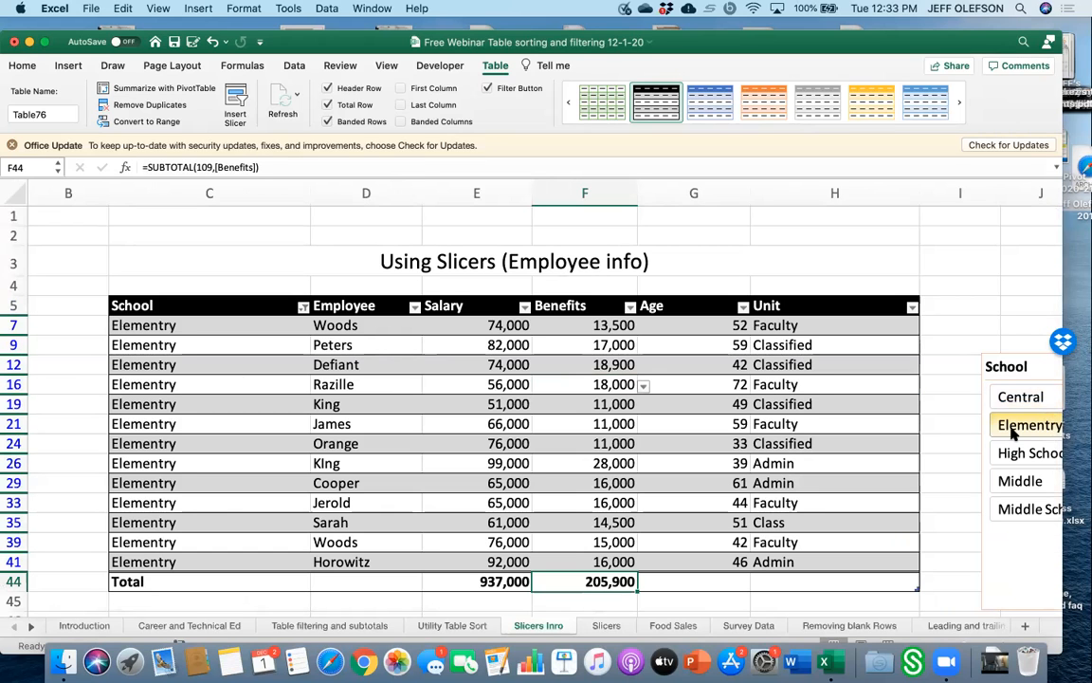
pyautogui.click(1013, 454)
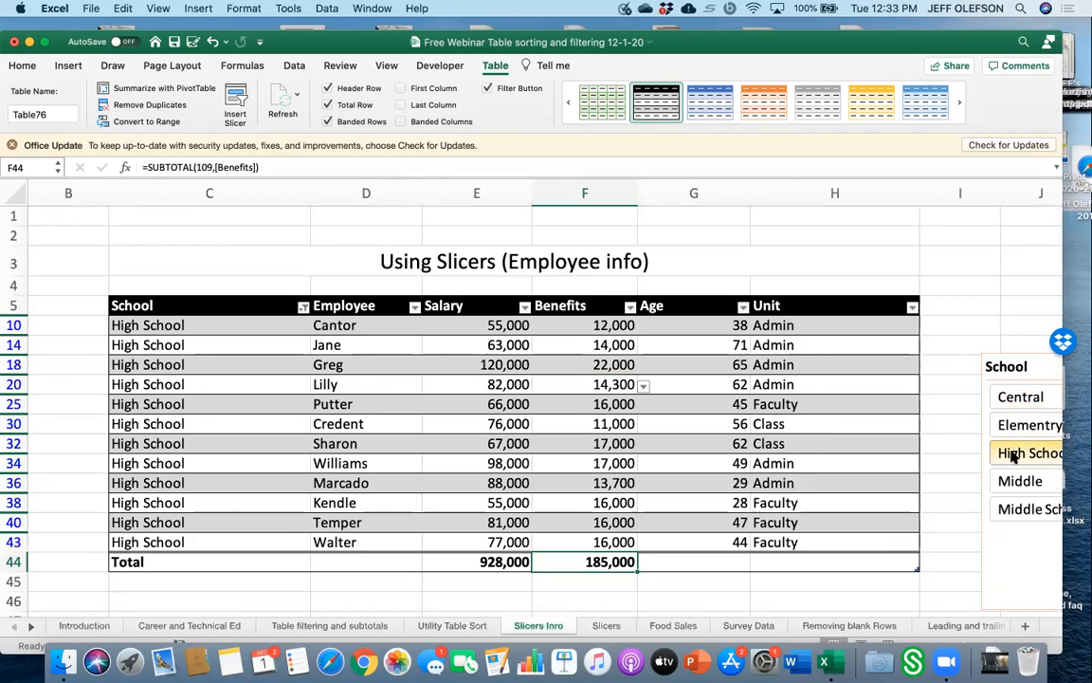
pyautogui.click(1013, 480)
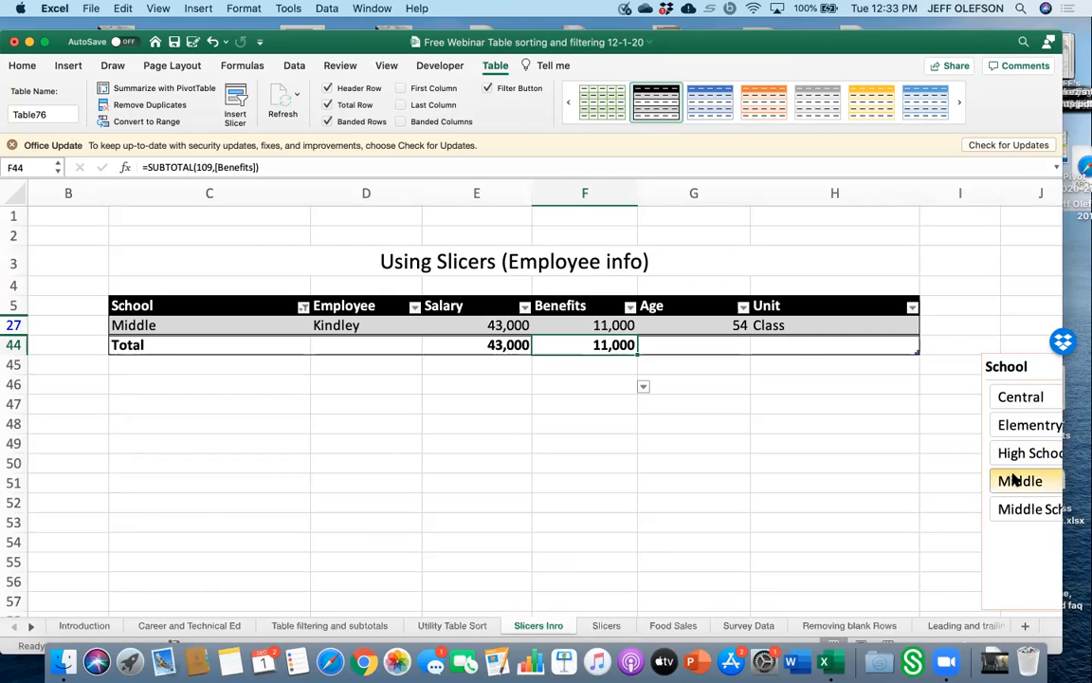
pyautogui.hscroll(2, 1010, 483)
pyautogui.scroll(-1, 1009, 484)
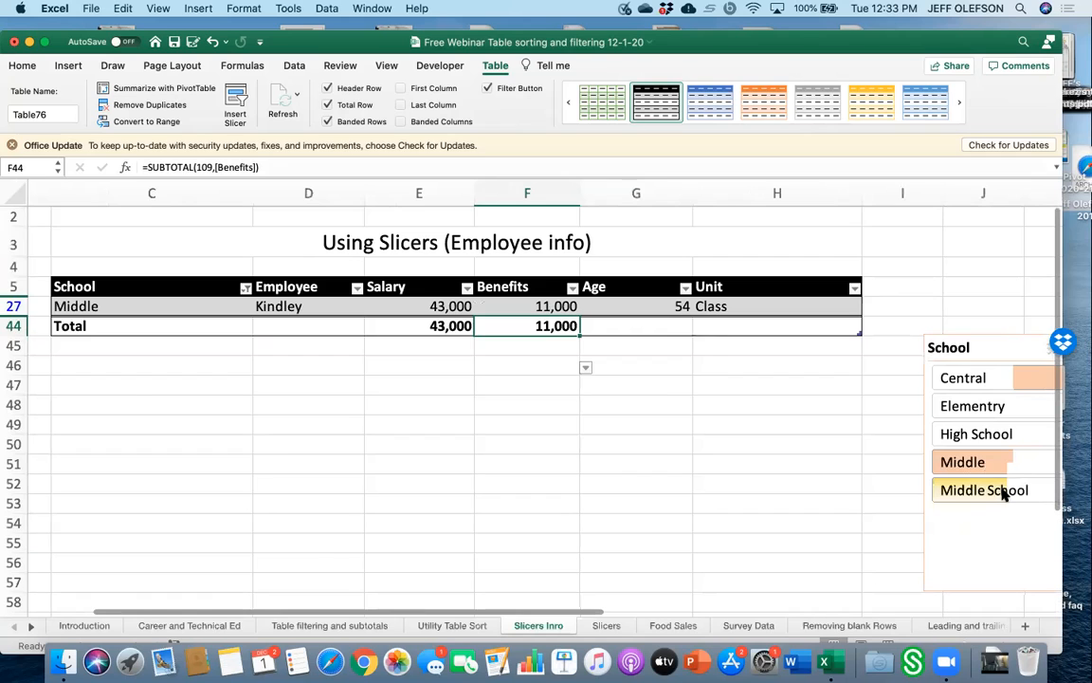
pyautogui.click(1003, 493)
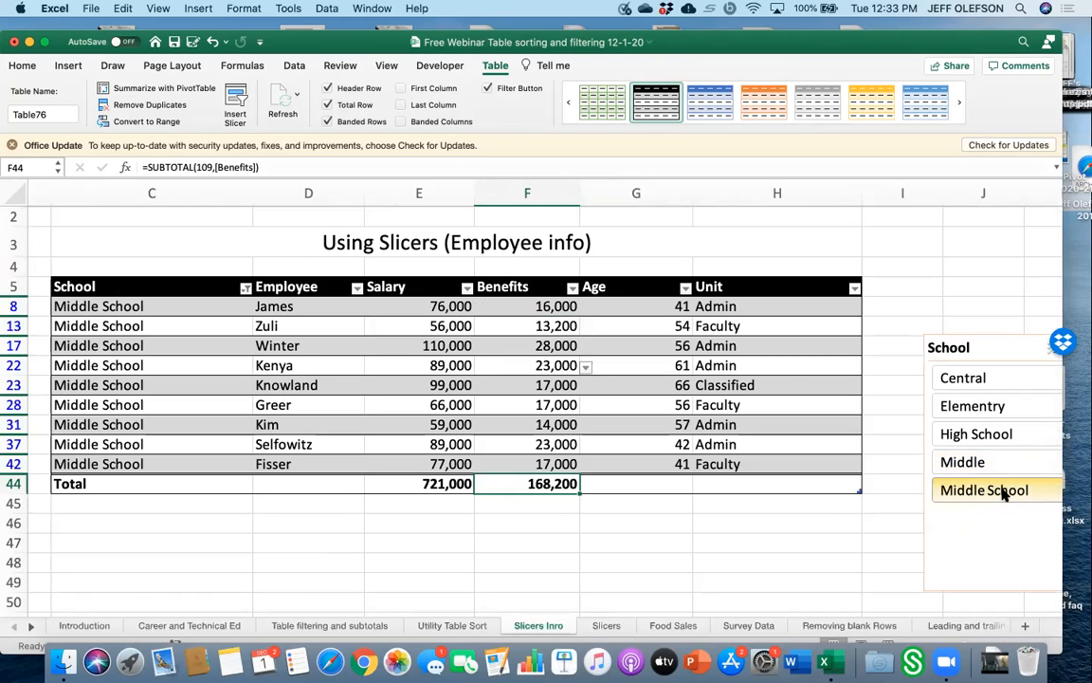
pyautogui.click(995, 461)
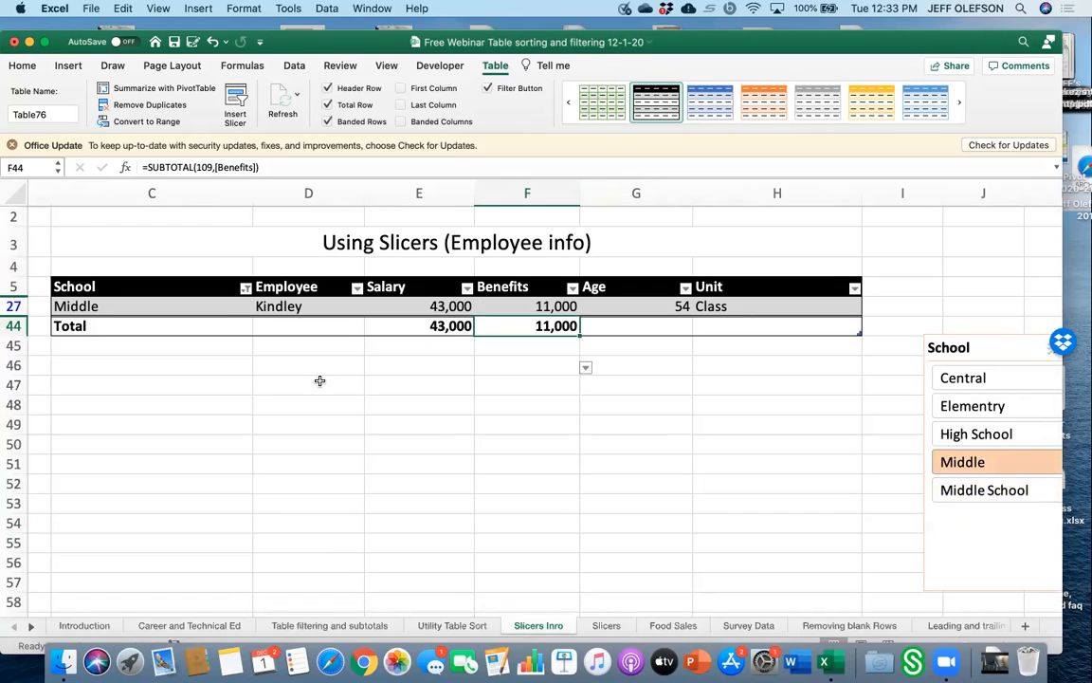
# Clear the School column filter by selecting all schools.
pyautogui.click(245, 288)
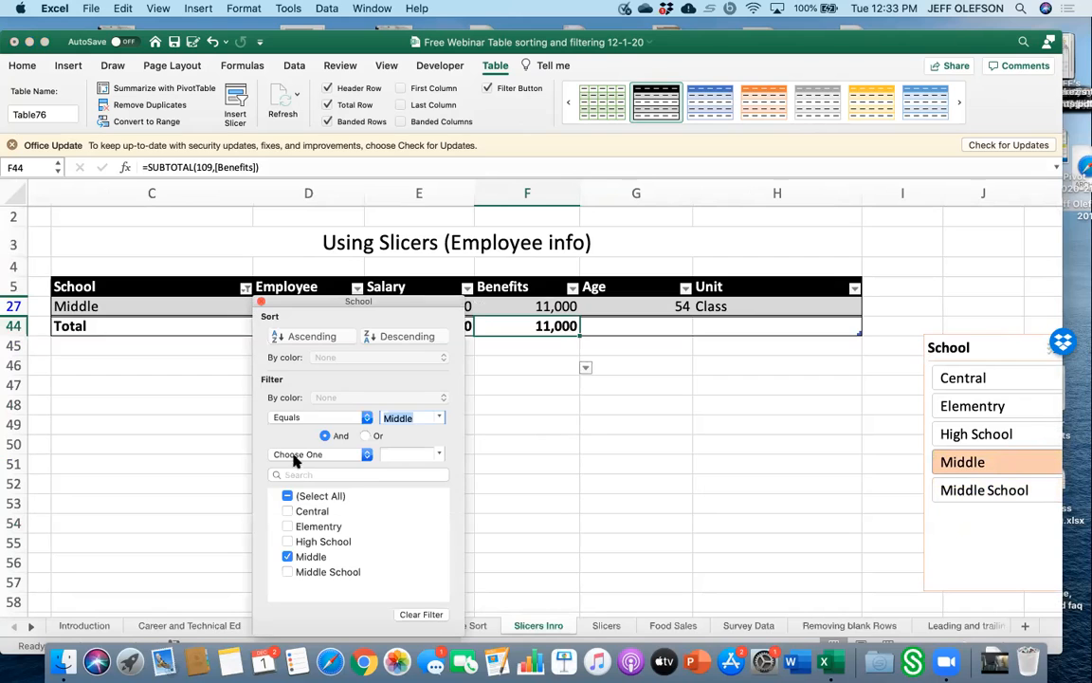
pyautogui.click(288, 496)
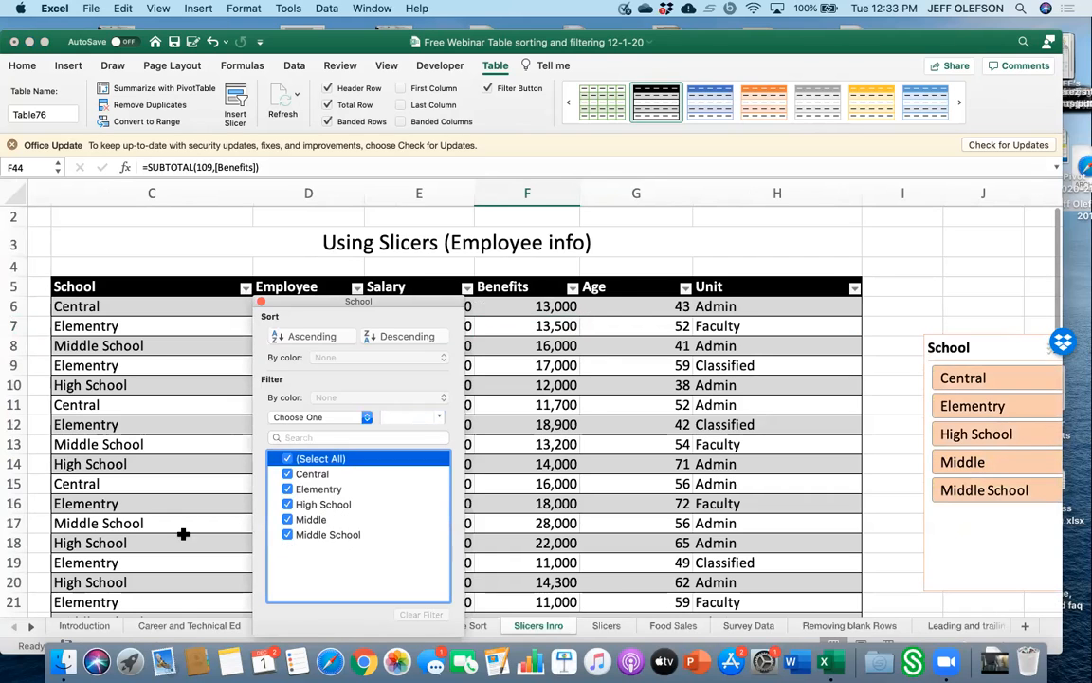
# Change the School entry in row 27 to Middle School.
pyautogui.scroll(1, 167, 533)
pyautogui.scroll(-10, 167, 533)
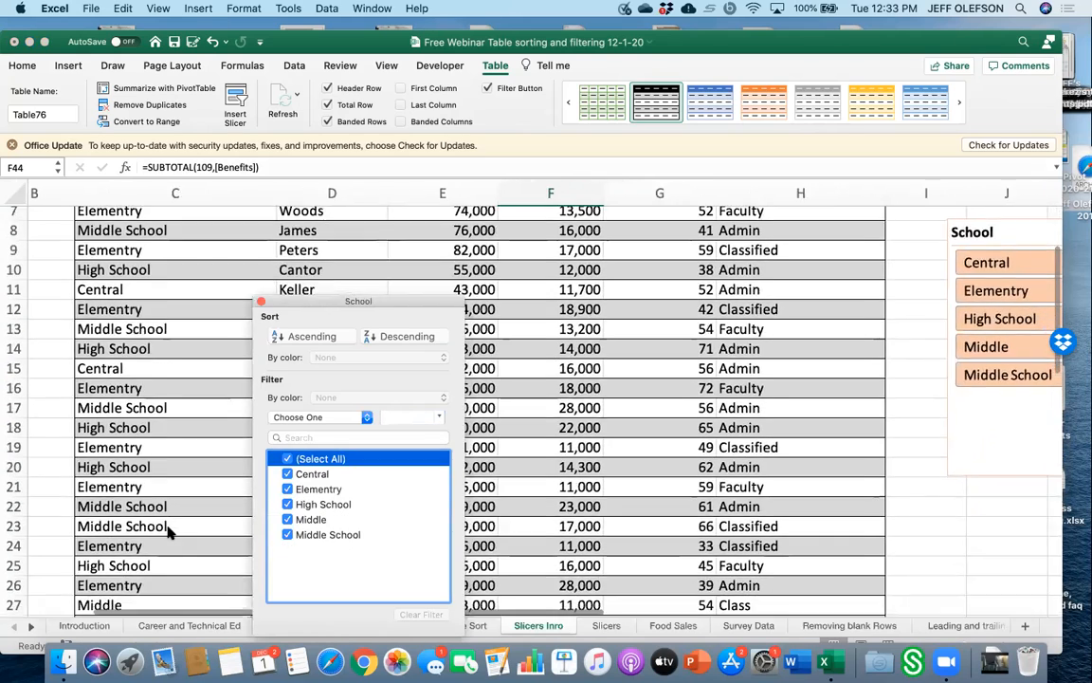
pyautogui.scroll(-1, 167, 532)
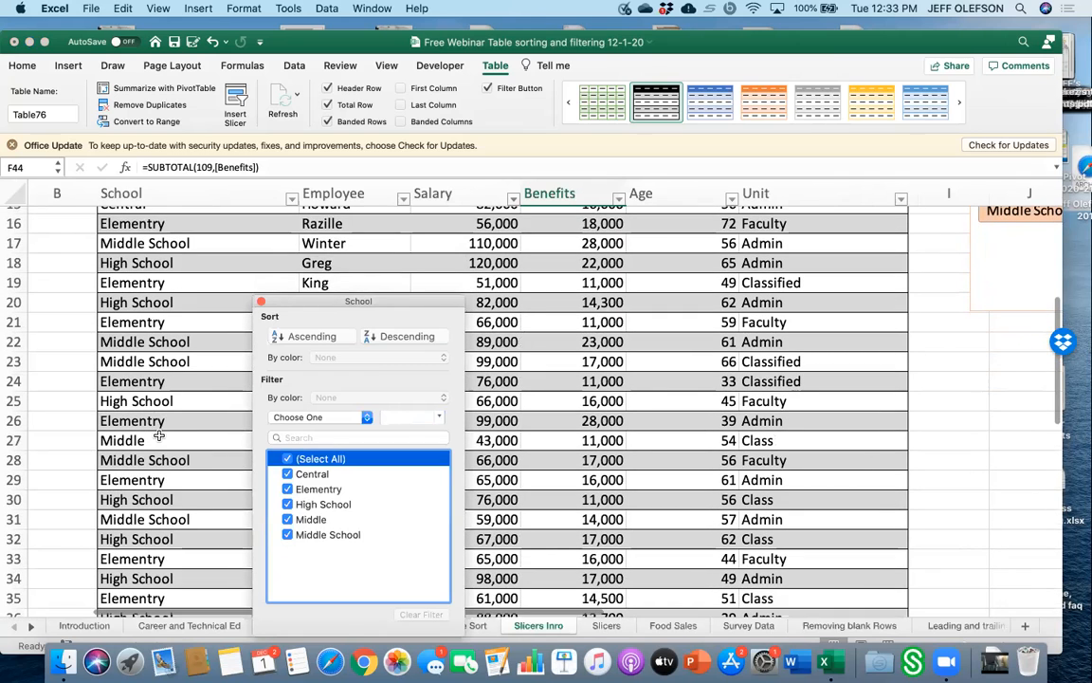
pyautogui.doubleClick(160, 439)
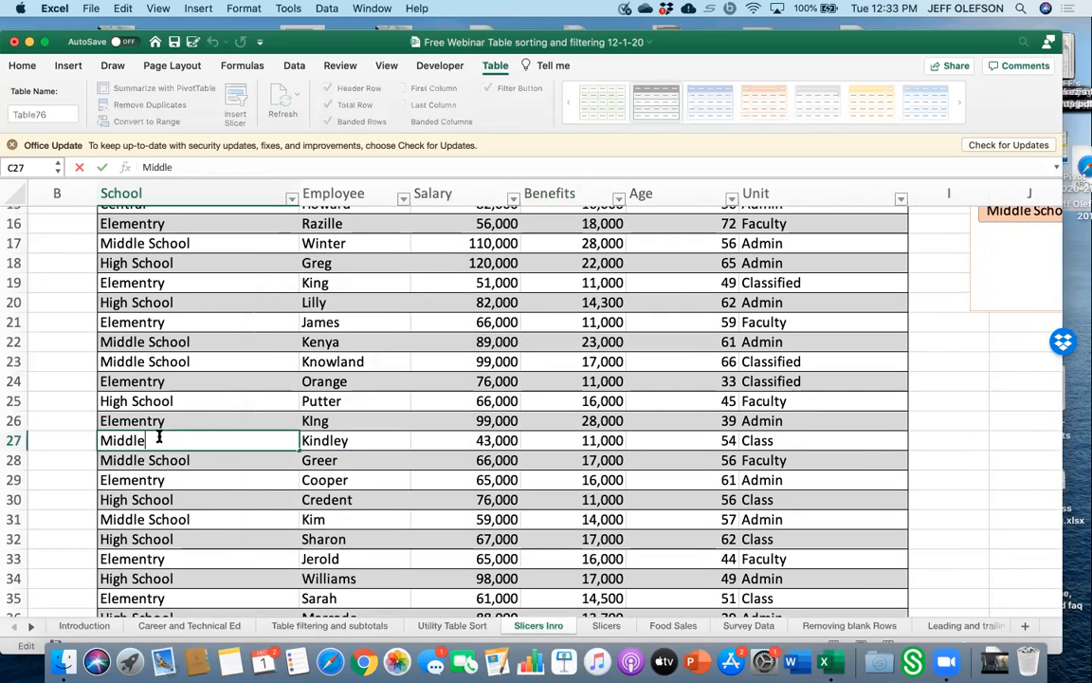
pyautogui.click(962, 441)
# Filter the table to Middle School and High School using the School slicer.
pyautogui.scroll(5, 559, 256)
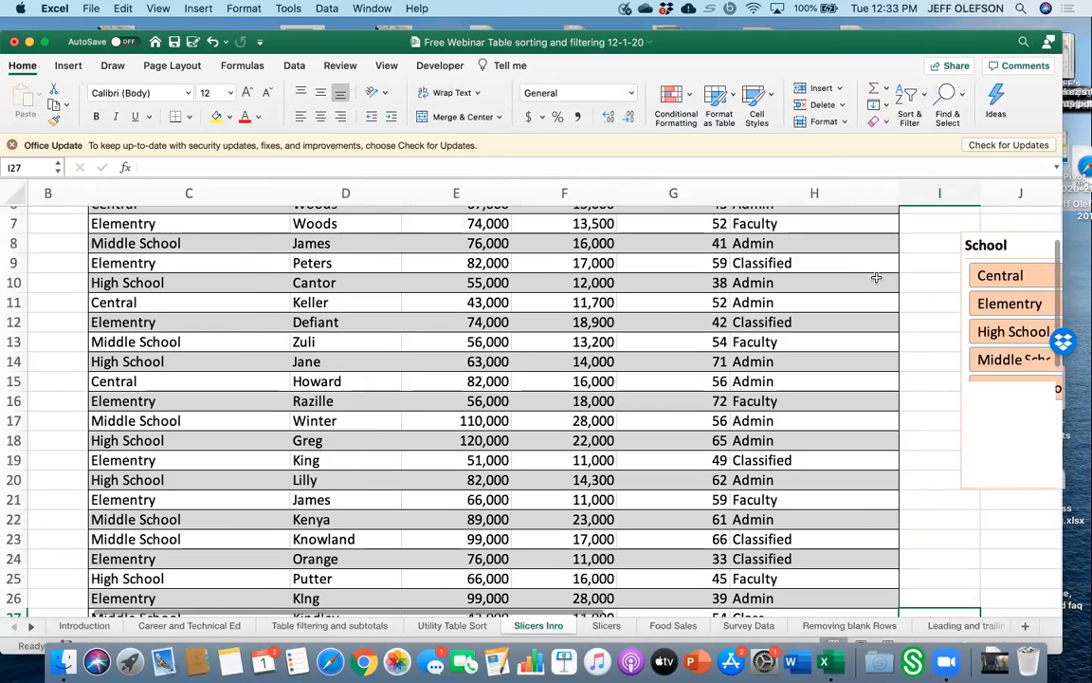
pyautogui.click(986, 362)
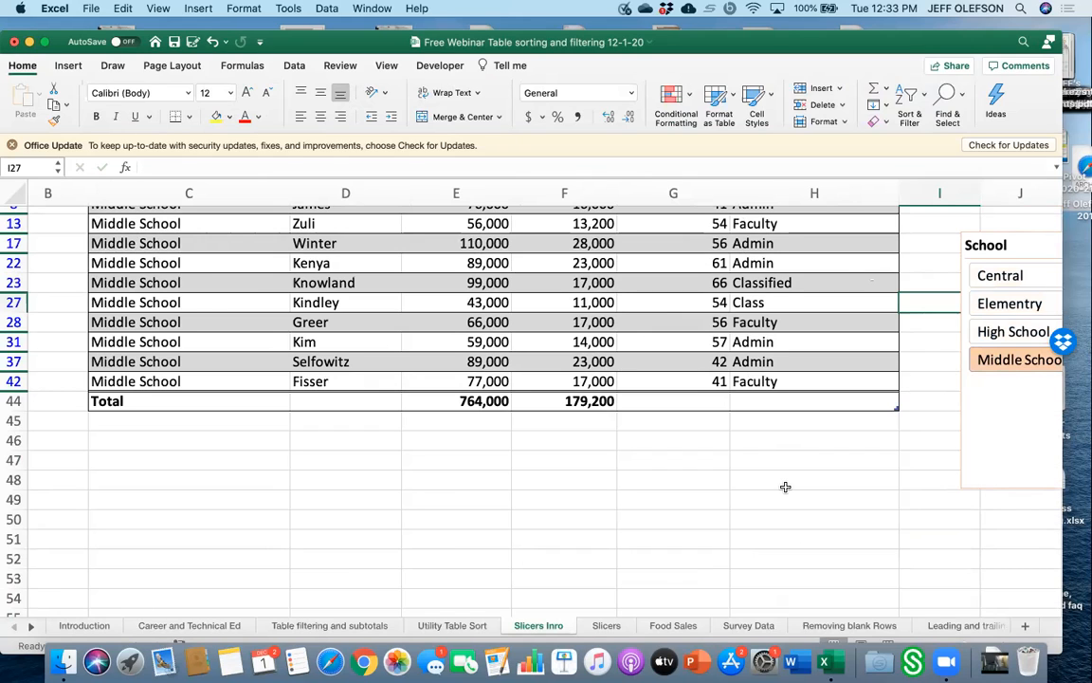
pyautogui.keyDown('super'); pyautogui.click(1005, 333); pyautogui.keyUp('super')
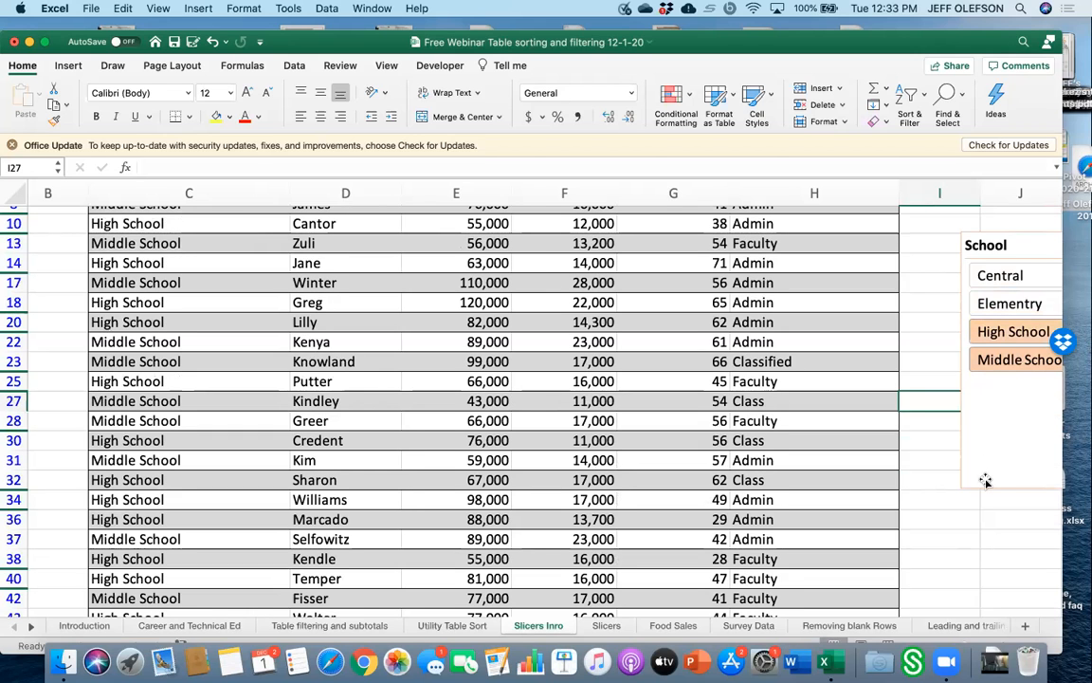
pyautogui.click(974, 575)
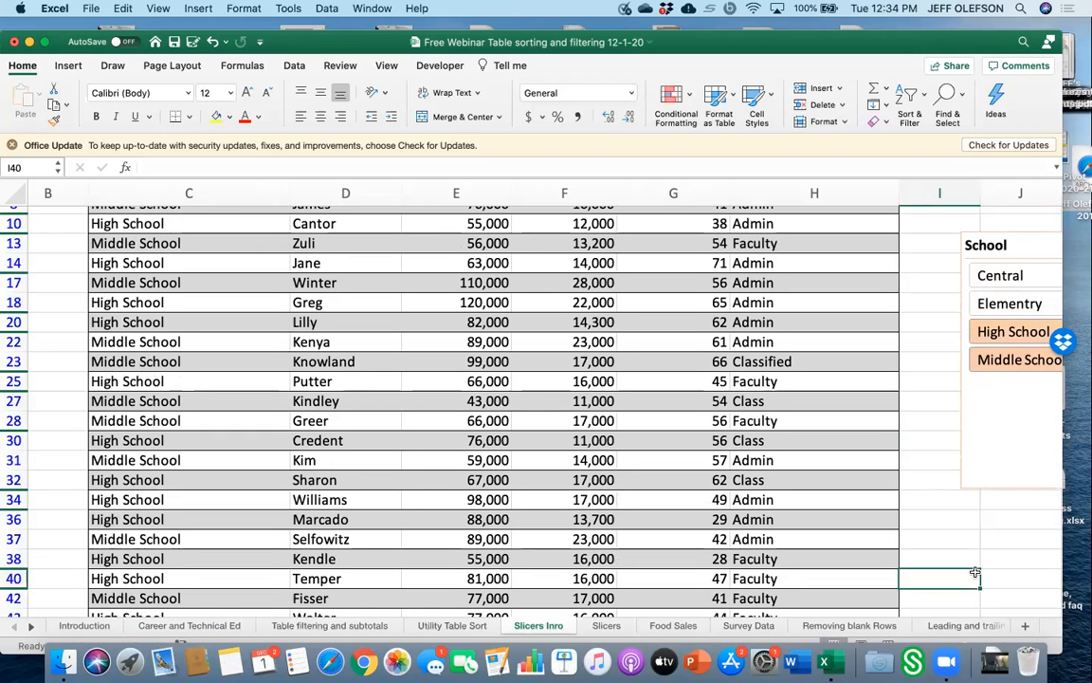
# Delete the School slicer from the sheet.
pyautogui.hscroll(5, 974, 574)
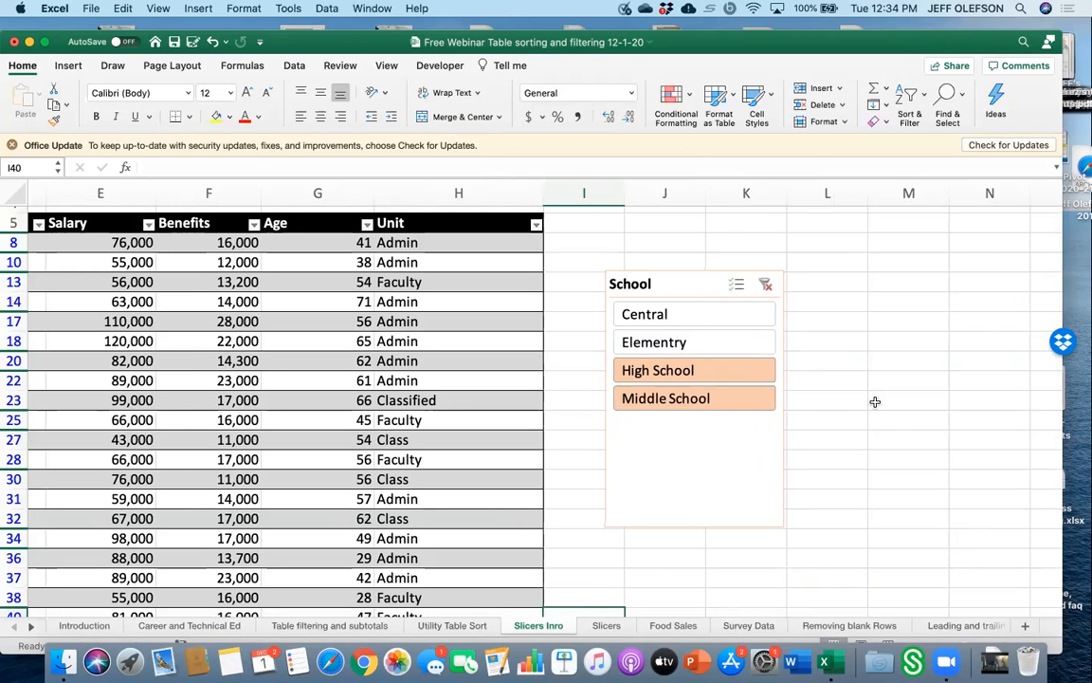
pyautogui.click(682, 283)
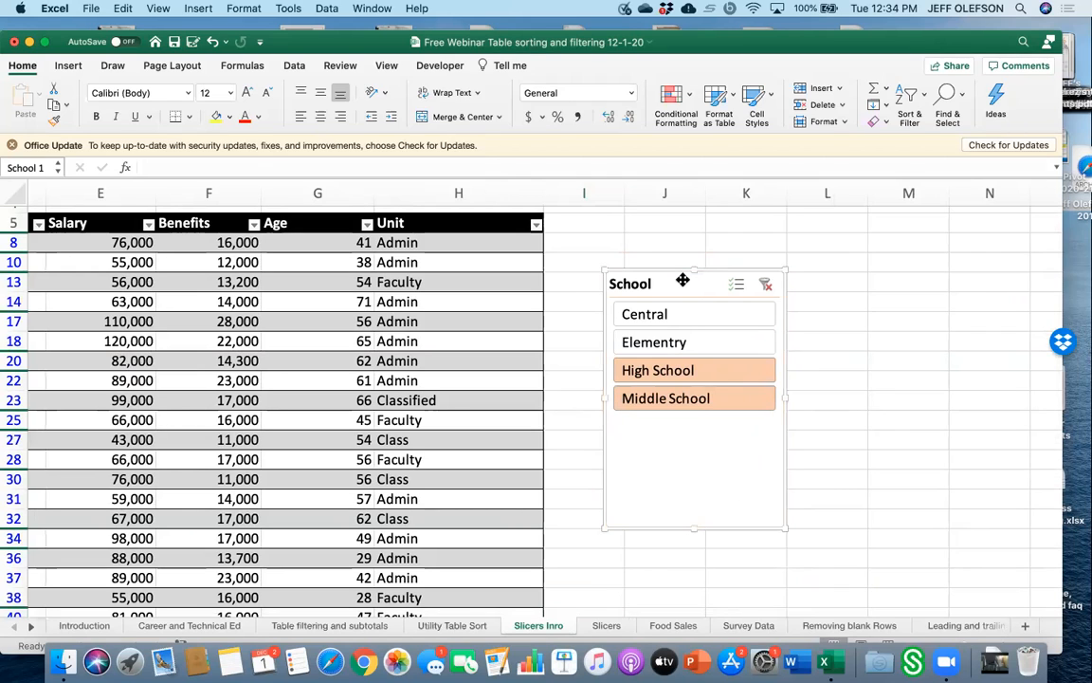
pyautogui.press('Delete')
pyautogui.hscroll(-5, 408, 446)
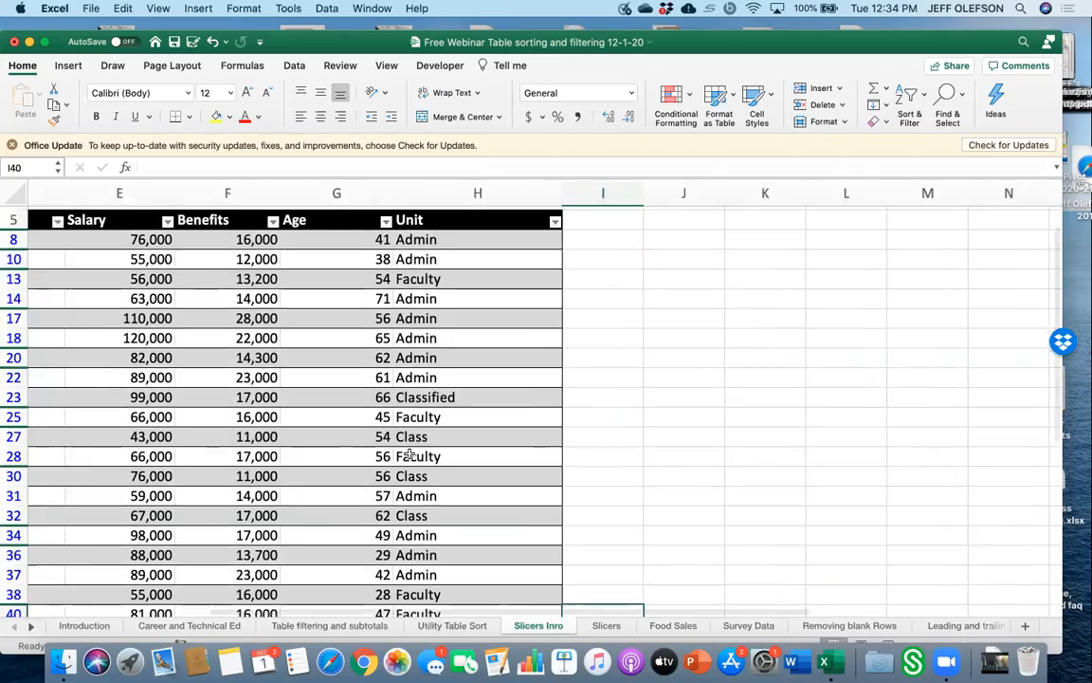
# Clear the School column filter so all schools are shown in the table.
pyautogui.scroll(2, 409, 453)
pyautogui.scroll(-6, 409, 453)
pyautogui.scroll(6, 409, 453)
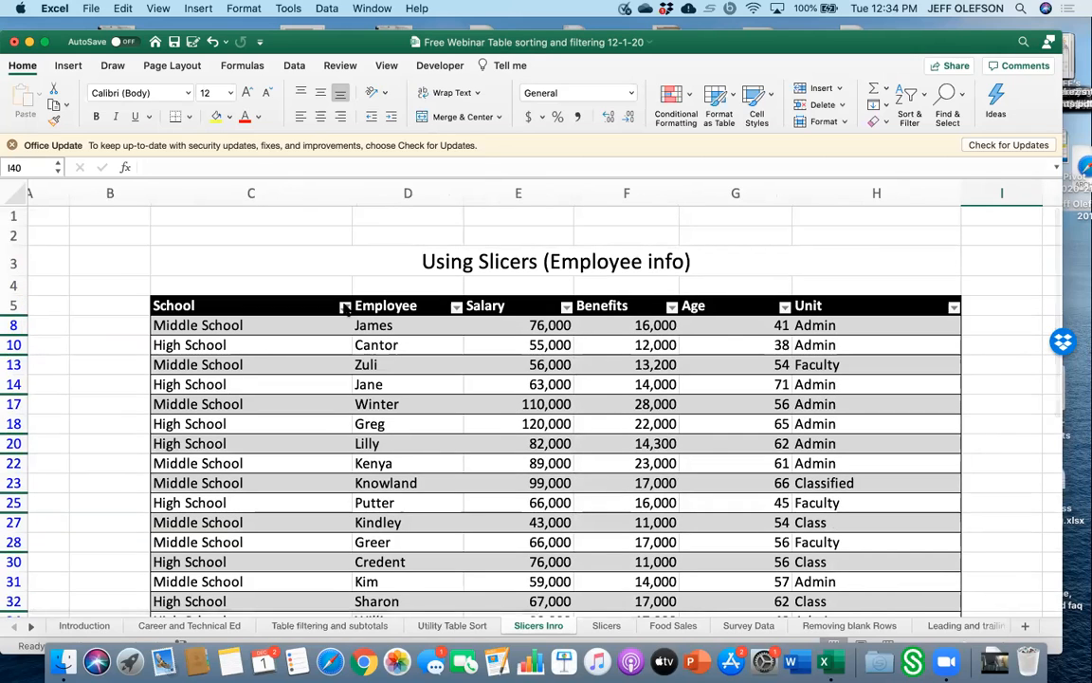
pyautogui.click(345, 306)
pyautogui.click(385, 502)
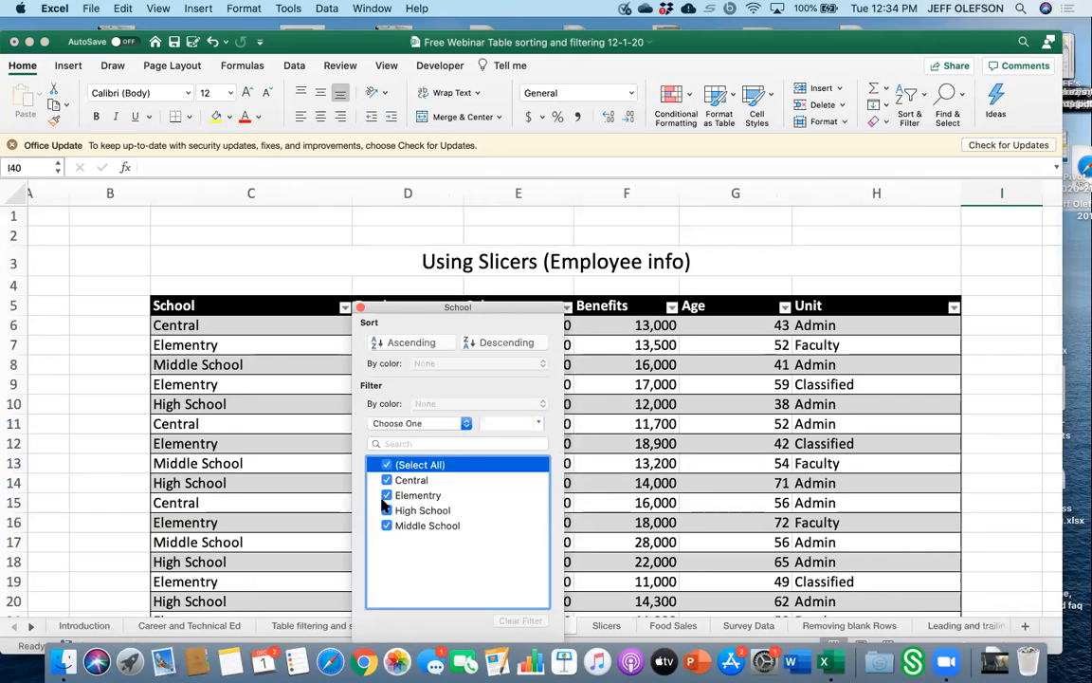
pyautogui.click(746, 506)
# Insert a new School slicer for the table and move it beside the table.
pyautogui.hscroll(5, 726, 515)
pyautogui.scroll(-2, 726, 515)
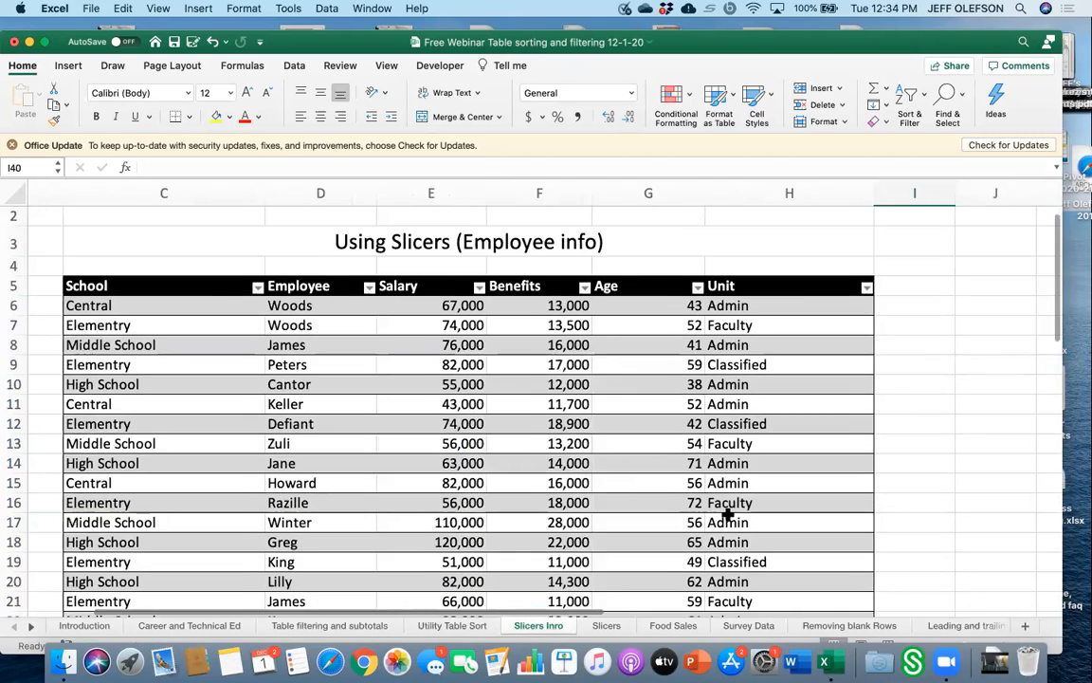
pyautogui.hscroll(-3, 727, 515)
pyautogui.scroll(-1, 726, 515)
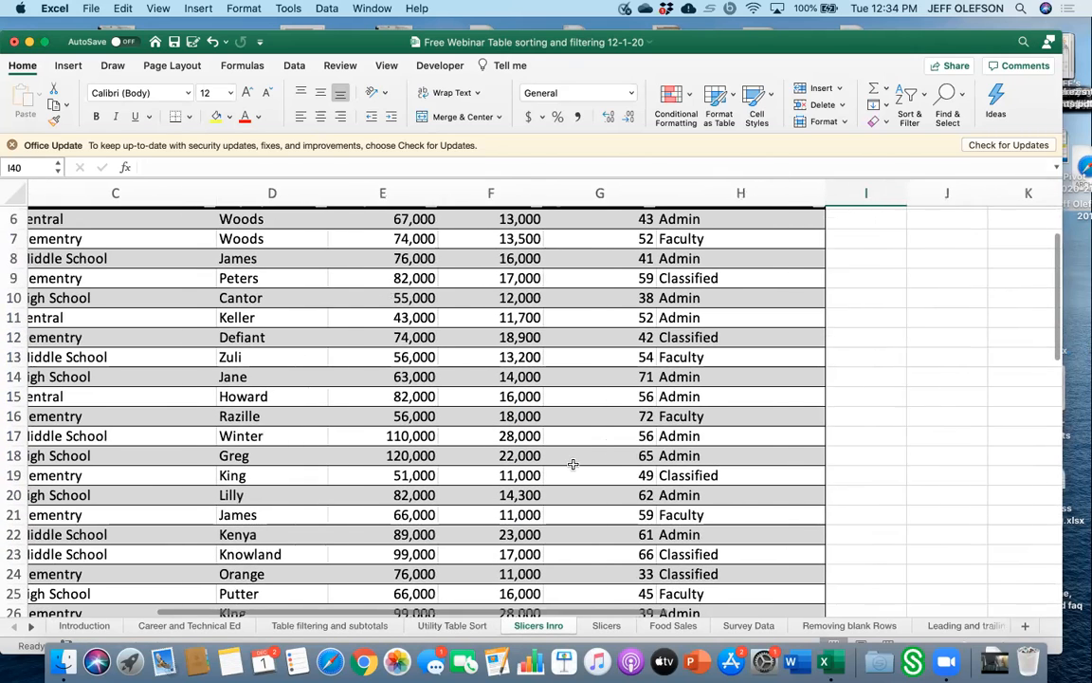
pyautogui.click(572, 462)
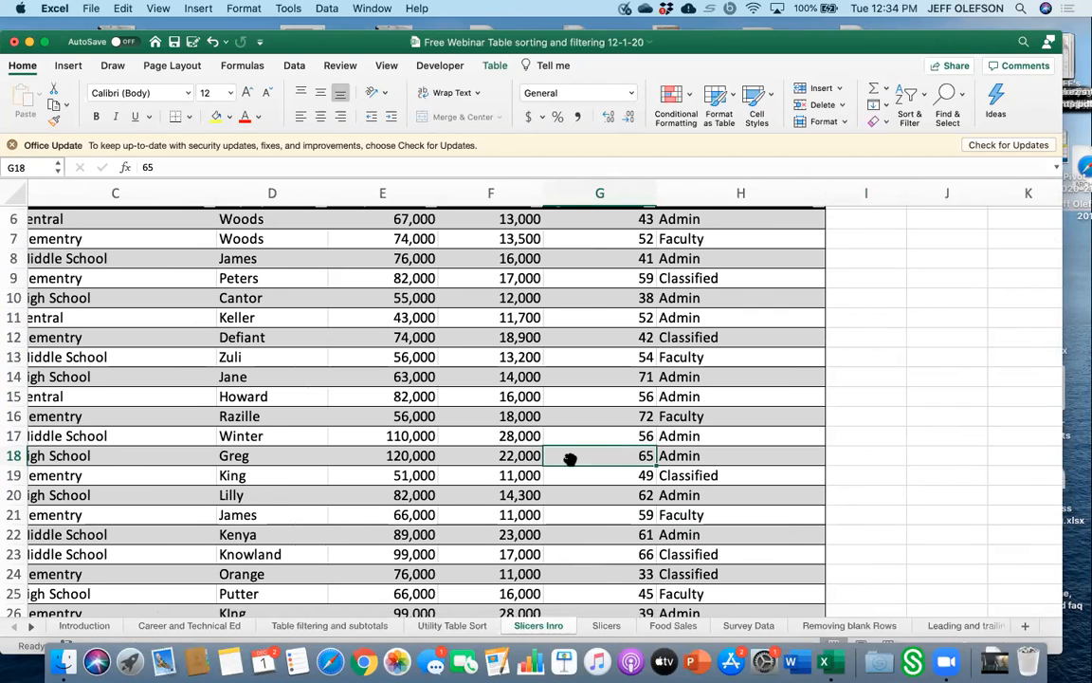
pyautogui.click(492, 65)
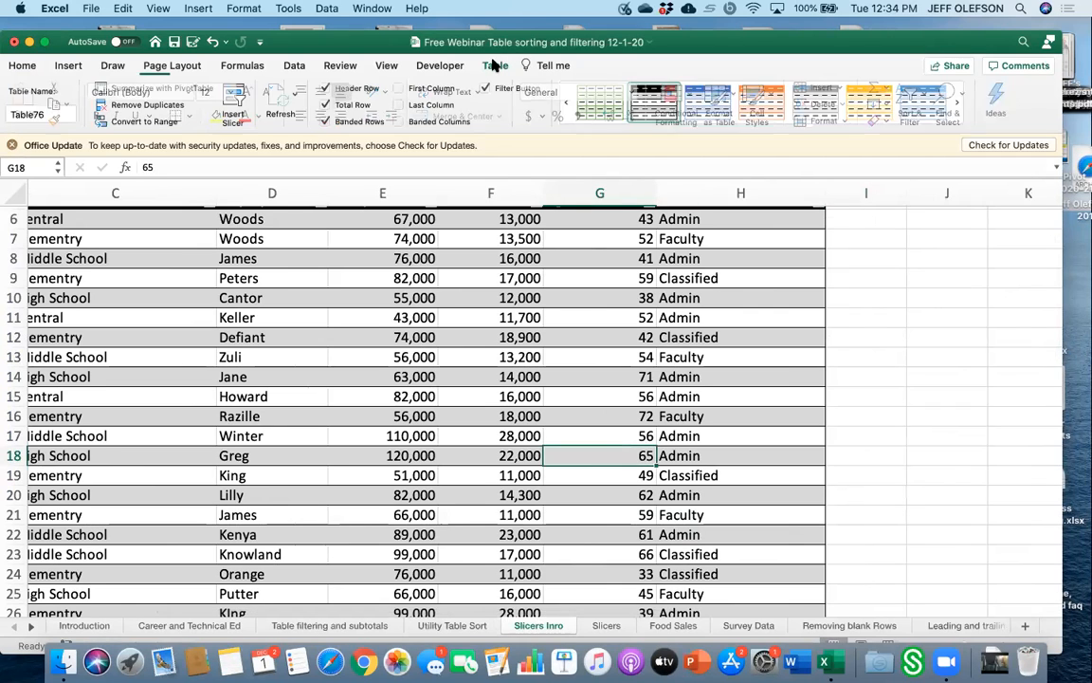
pyautogui.click(232, 99)
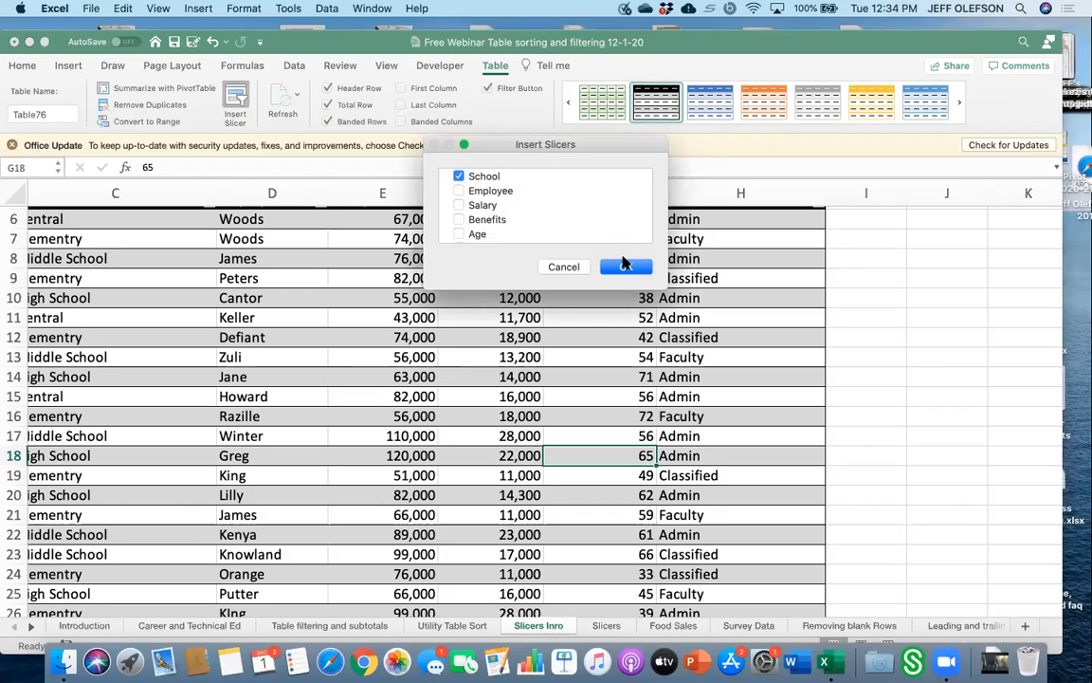
pyautogui.click(625, 269)
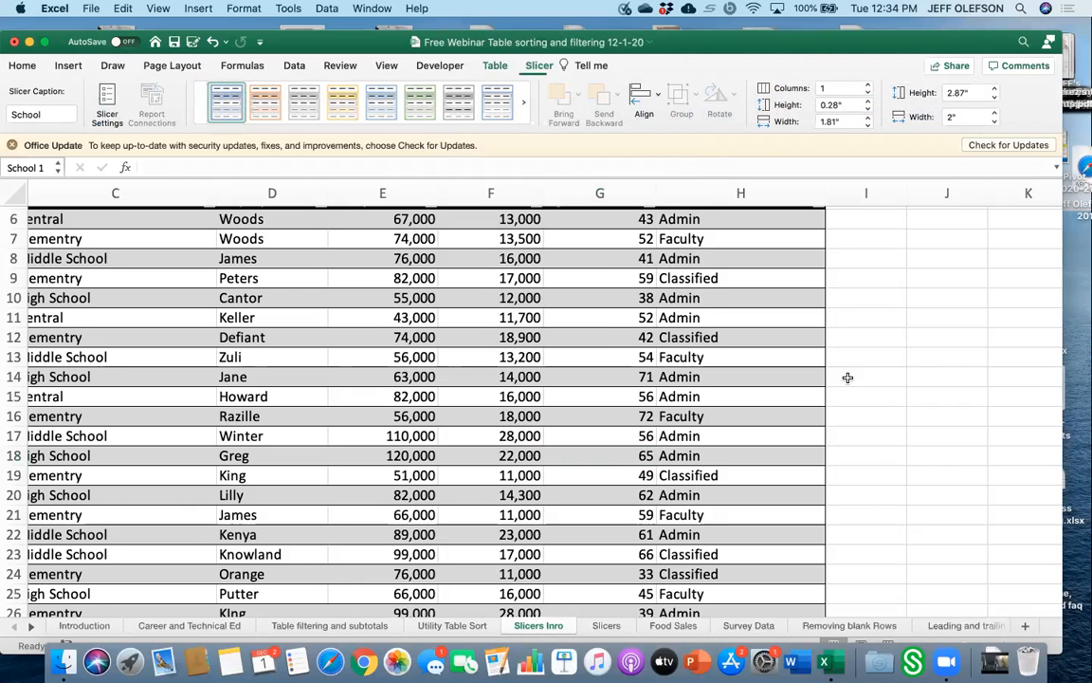
pyautogui.moveTo(543, 291); pyautogui.dragTo(967, 242)
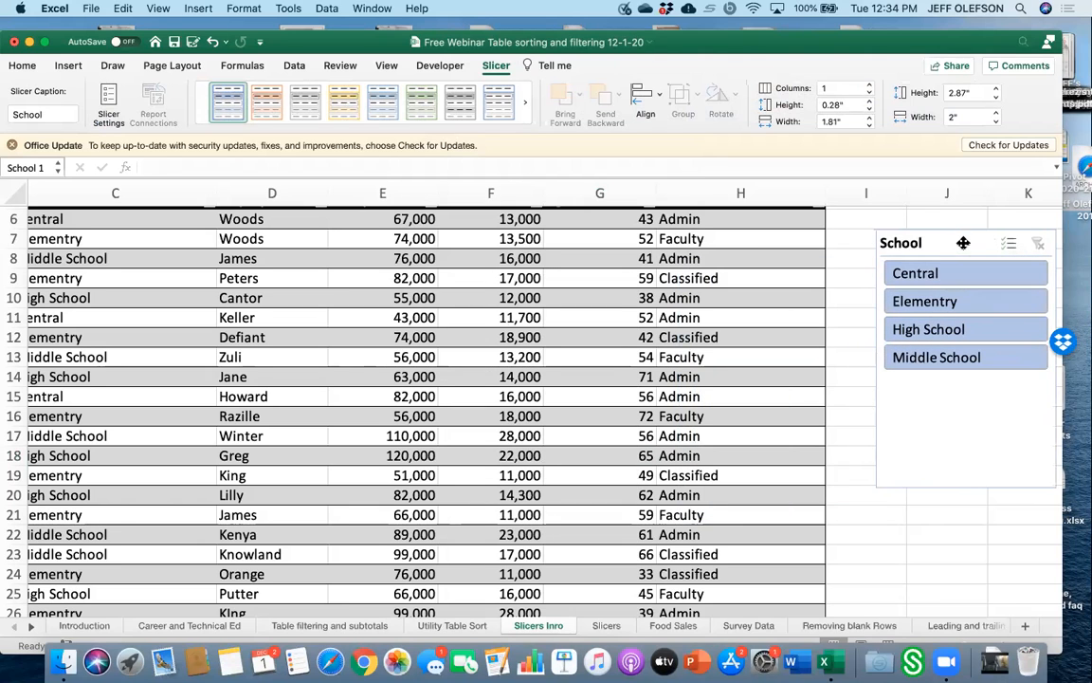
# Examine the example School and Unit slicers on the Slicers sheet and return to the Slicers Inro sheet.
pyautogui.click(621, 630)
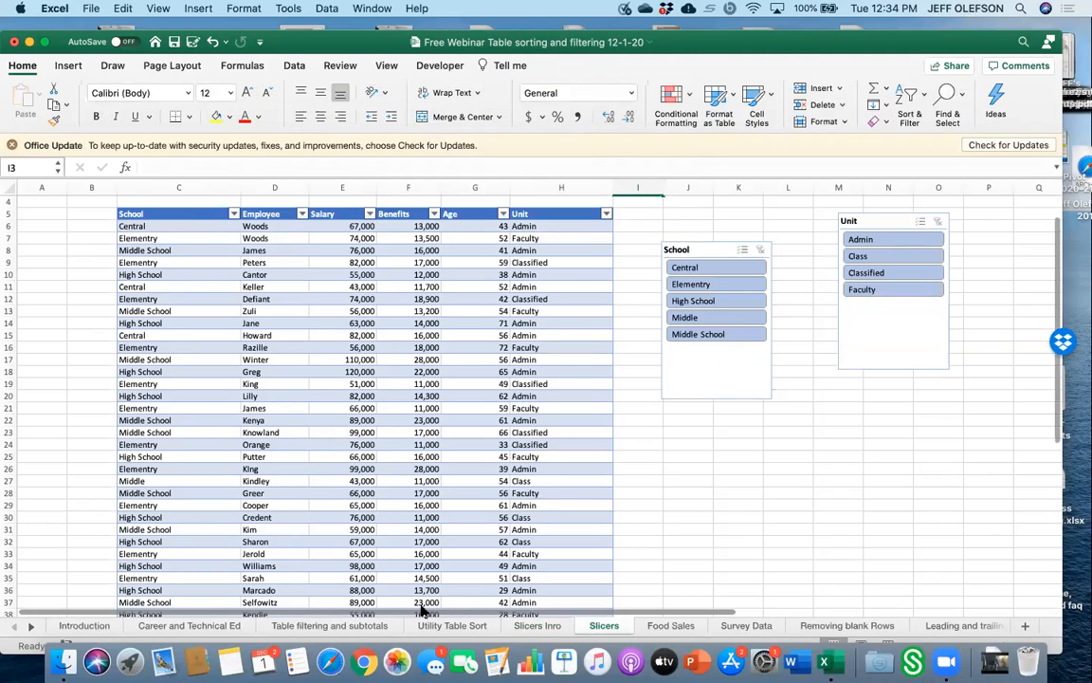
pyautogui.click(453, 625)
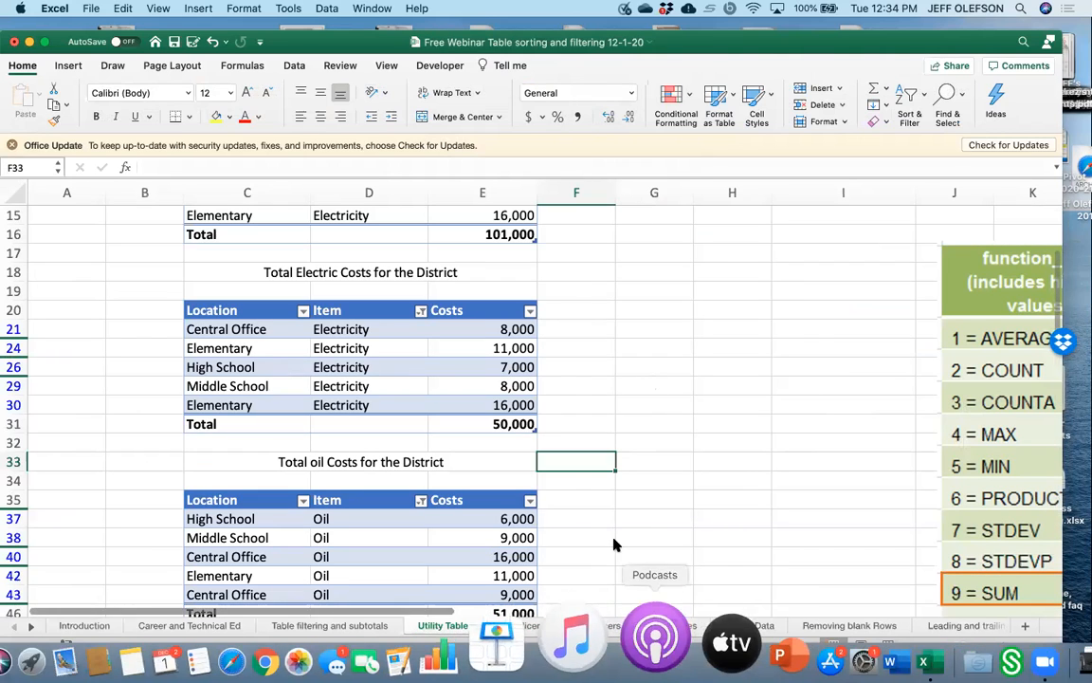
pyautogui.click(605, 625)
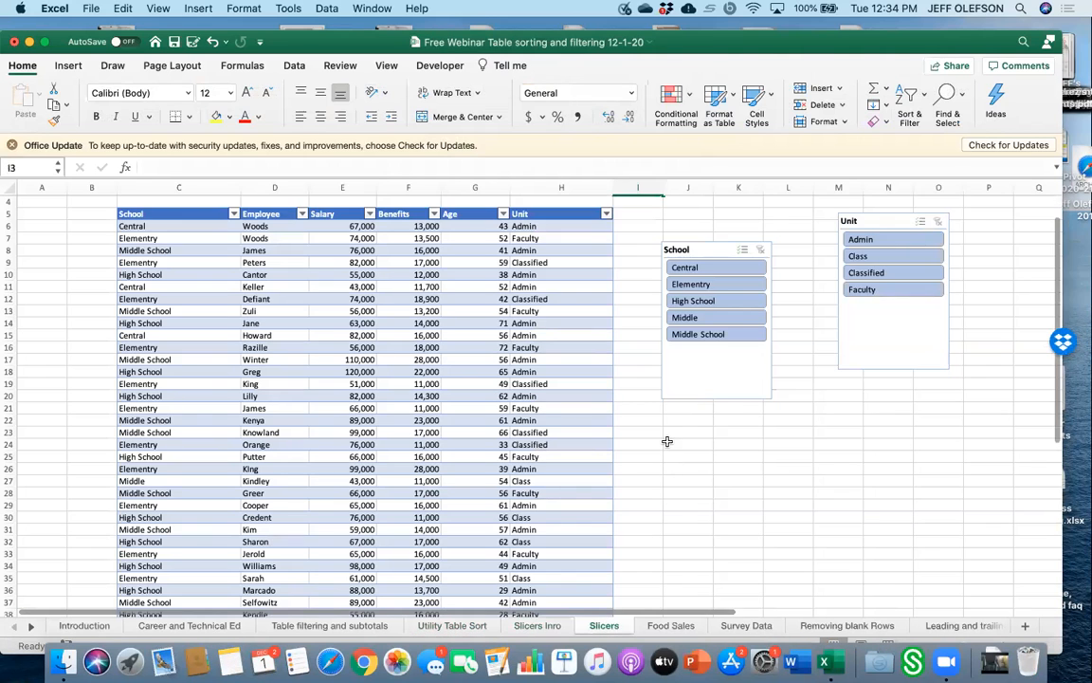
pyautogui.click(551, 626)
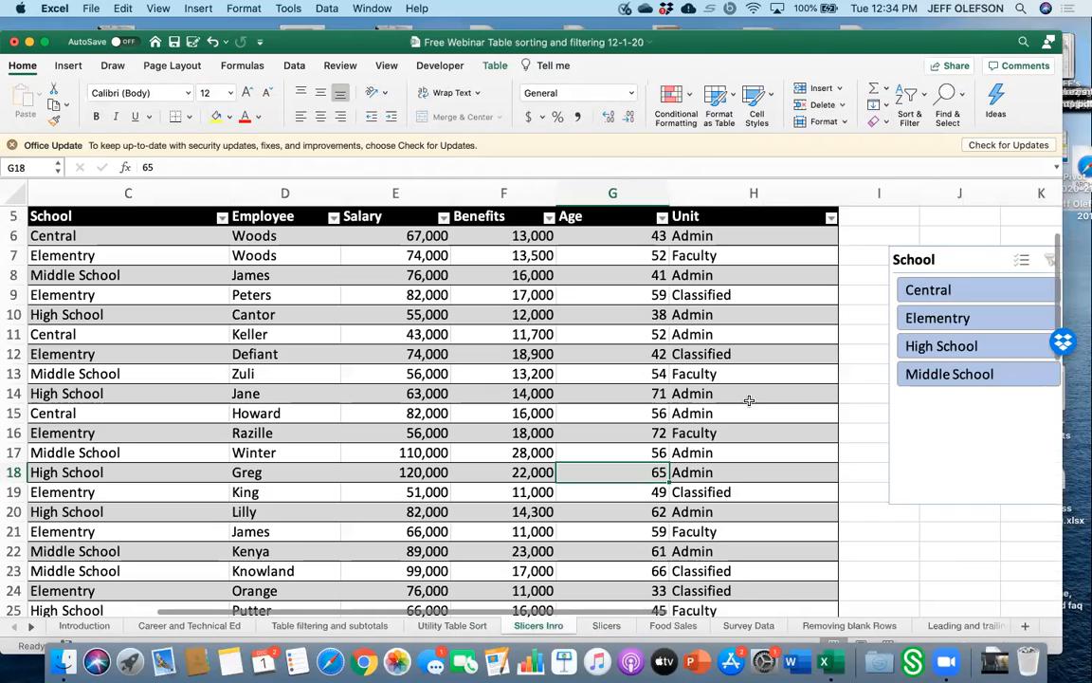
# Insert a Unit slicer for the table and place it to the right of the School slicer.
pyautogui.scroll(-2, 916, 505)
pyautogui.hscroll(2, 916, 506)
pyautogui.scroll(2, 916, 505)
pyautogui.hscroll(-1, 916, 506)
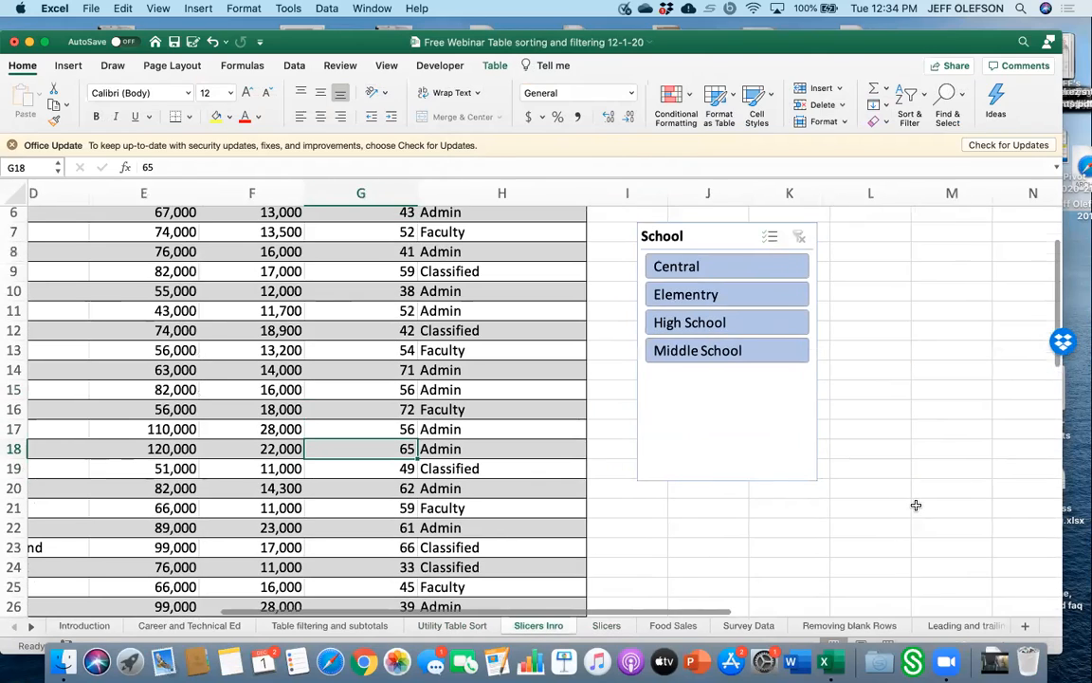
pyautogui.scroll(-3, 916, 505)
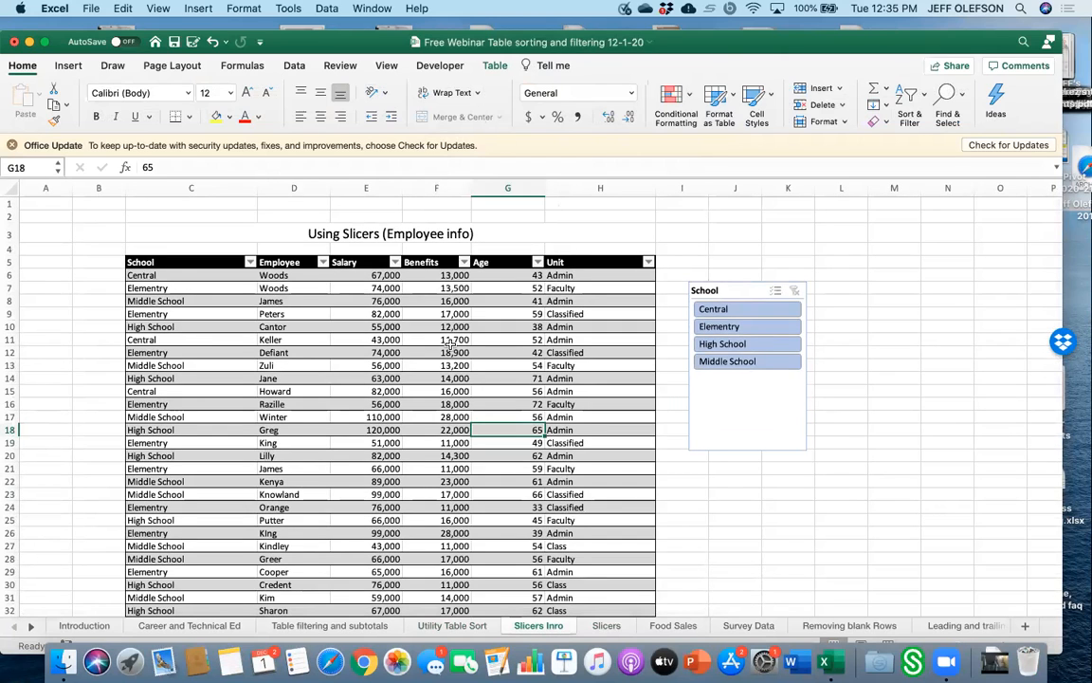
pyautogui.click(495, 65)
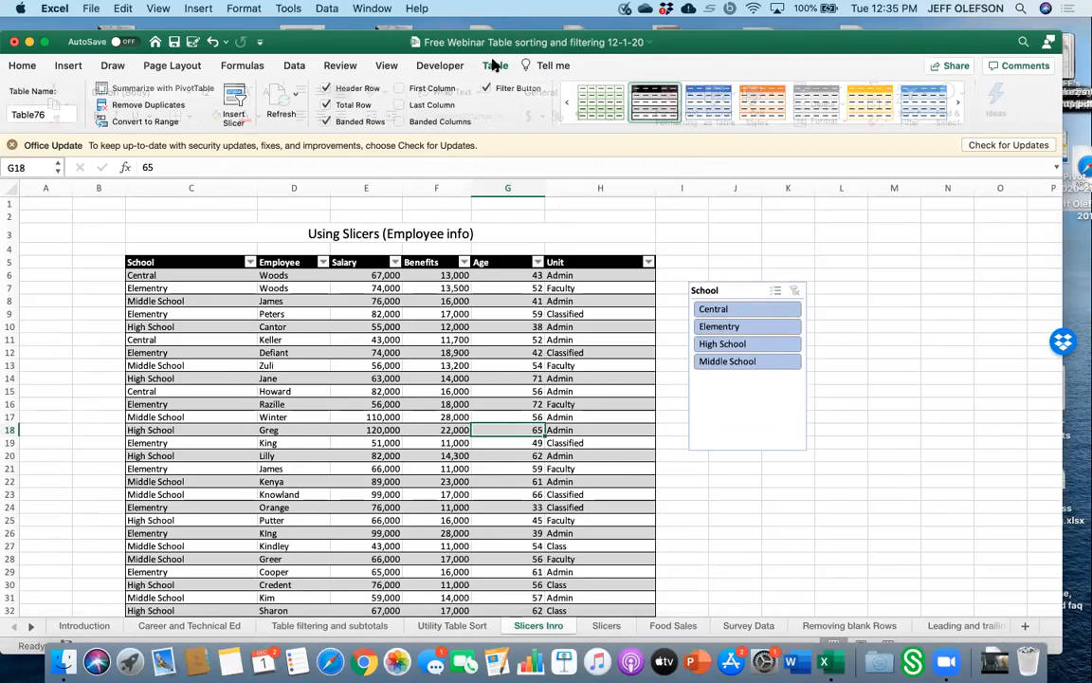
pyautogui.click(236, 104)
pyautogui.scroll(-2, 469, 223)
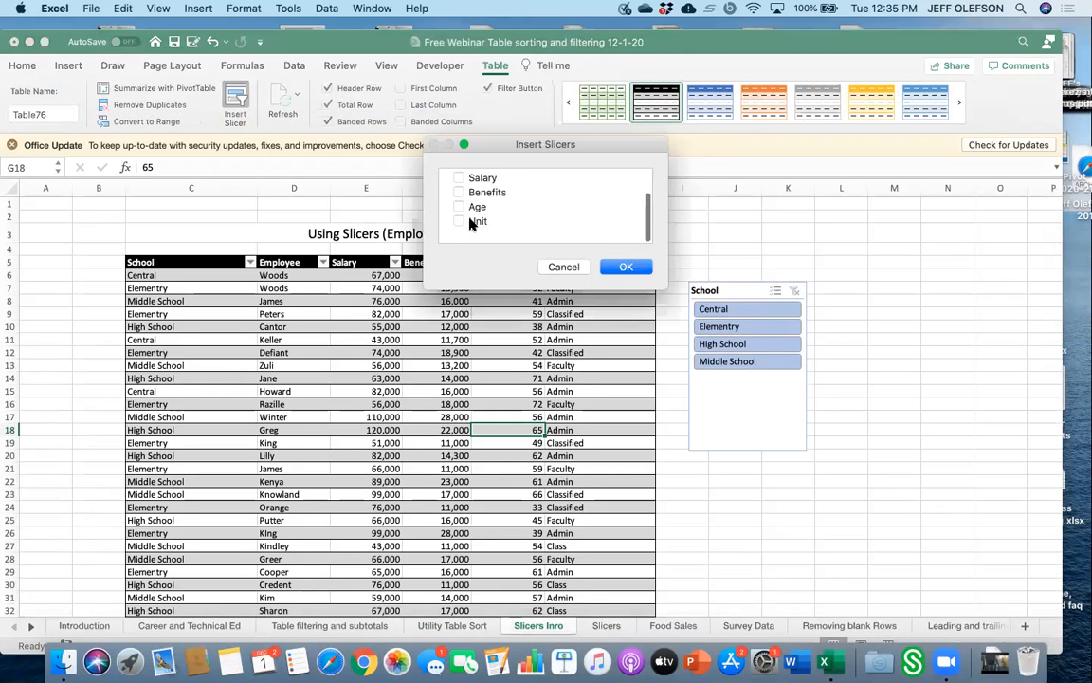
pyautogui.click(460, 236)
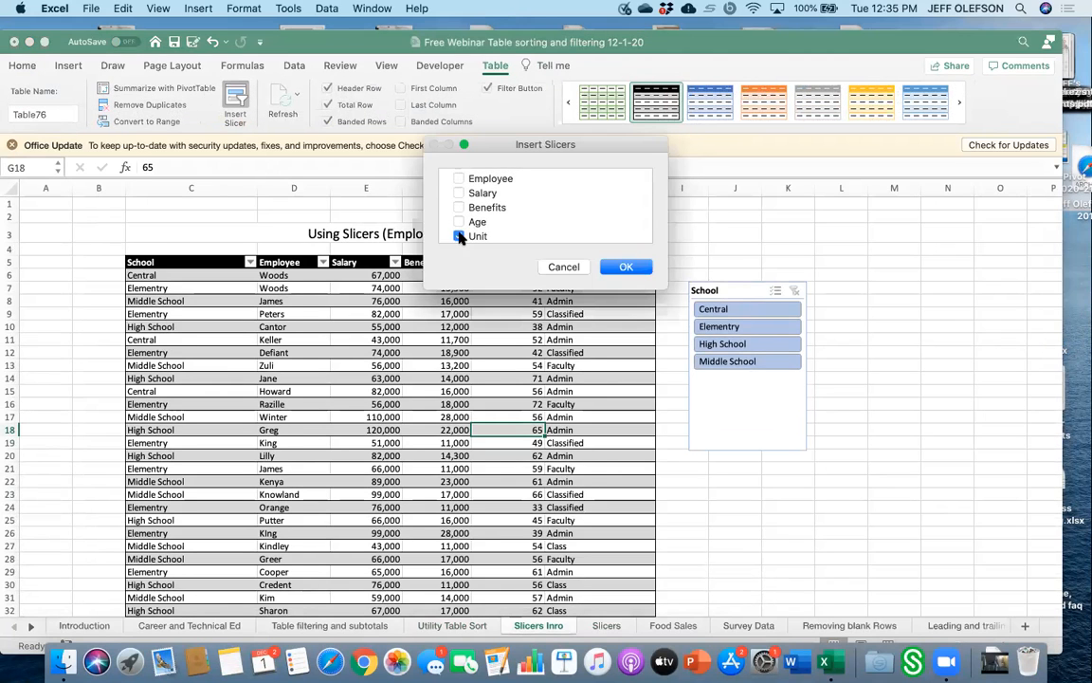
pyautogui.click(618, 268)
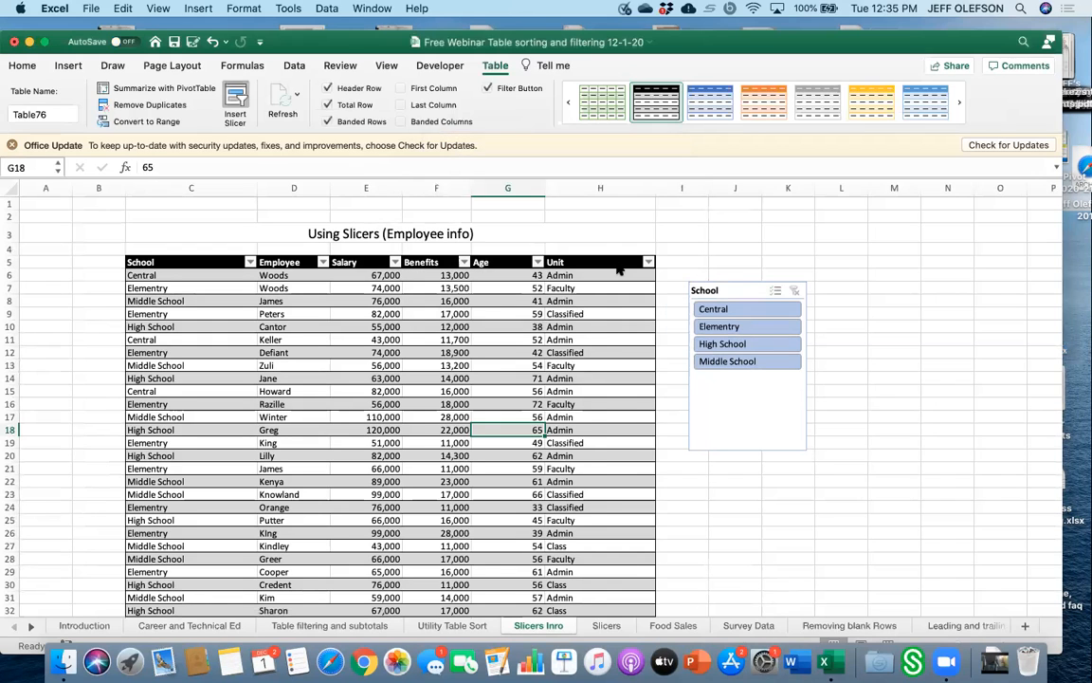
pyautogui.moveTo(550, 341); pyautogui.dragTo(794, 306)
pyautogui.moveTo(942, 278); pyautogui.dragTo(918, 282)
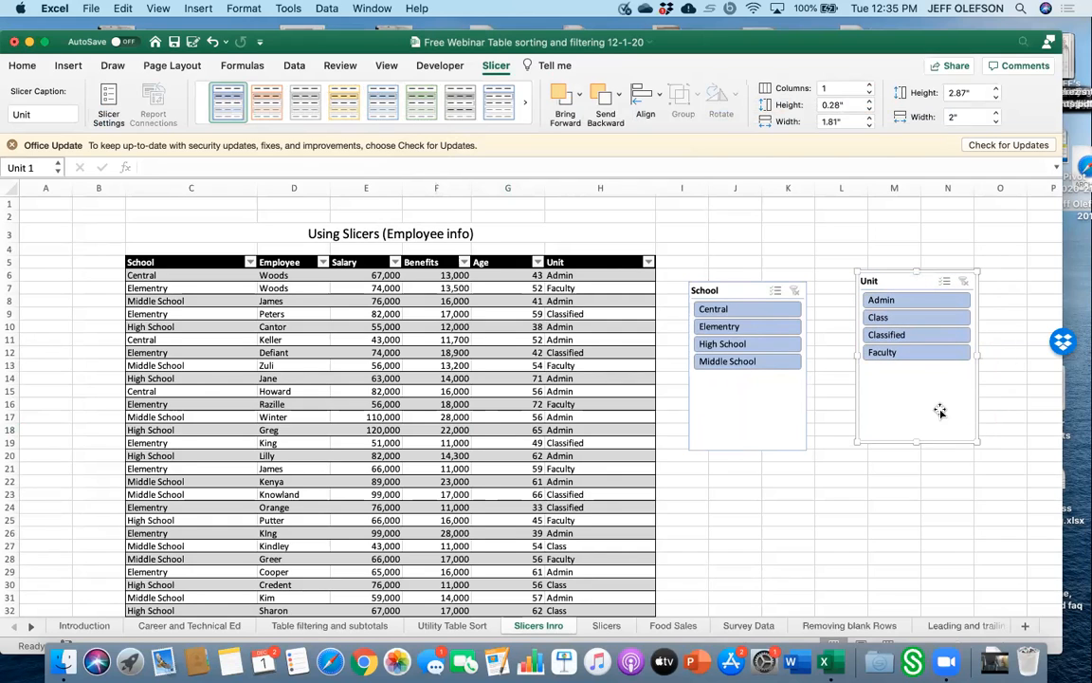
pyautogui.moveTo(941, 415); pyautogui.dragTo(629, 334)
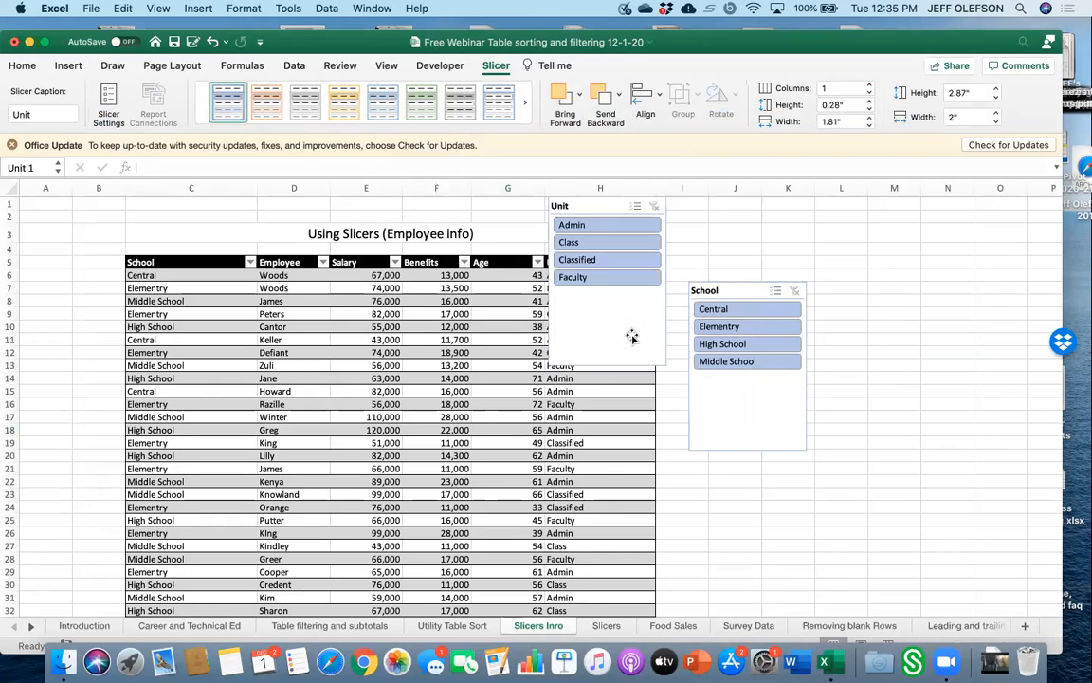
pyautogui.moveTo(605, 207); pyautogui.dragTo(894, 297)
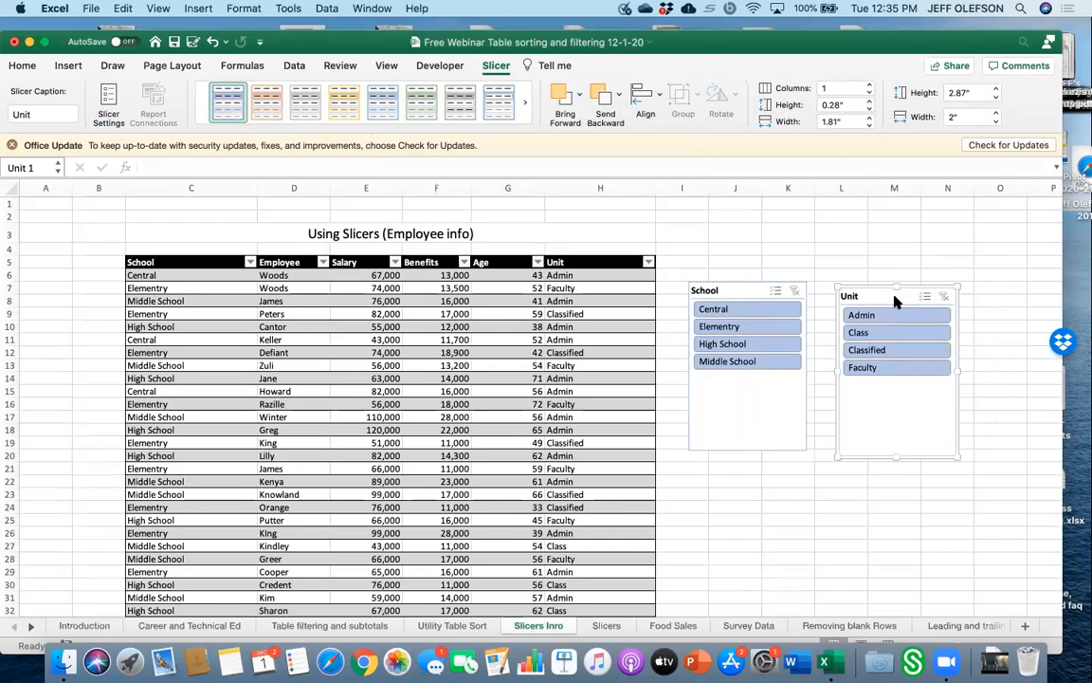
# Apply the yellow slicer style to the Unit slicer.
pyautogui.click(347, 104)
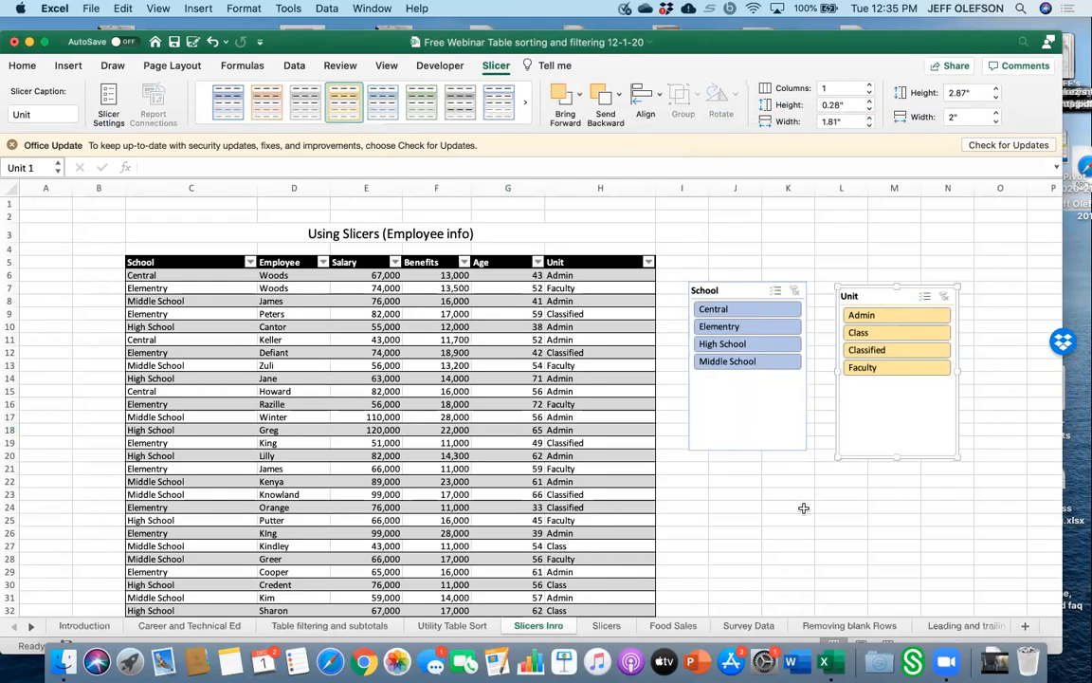
# Filter to Central and Admin with the two slicers, then clear the School slicer's filter.
pyautogui.click(758, 311)
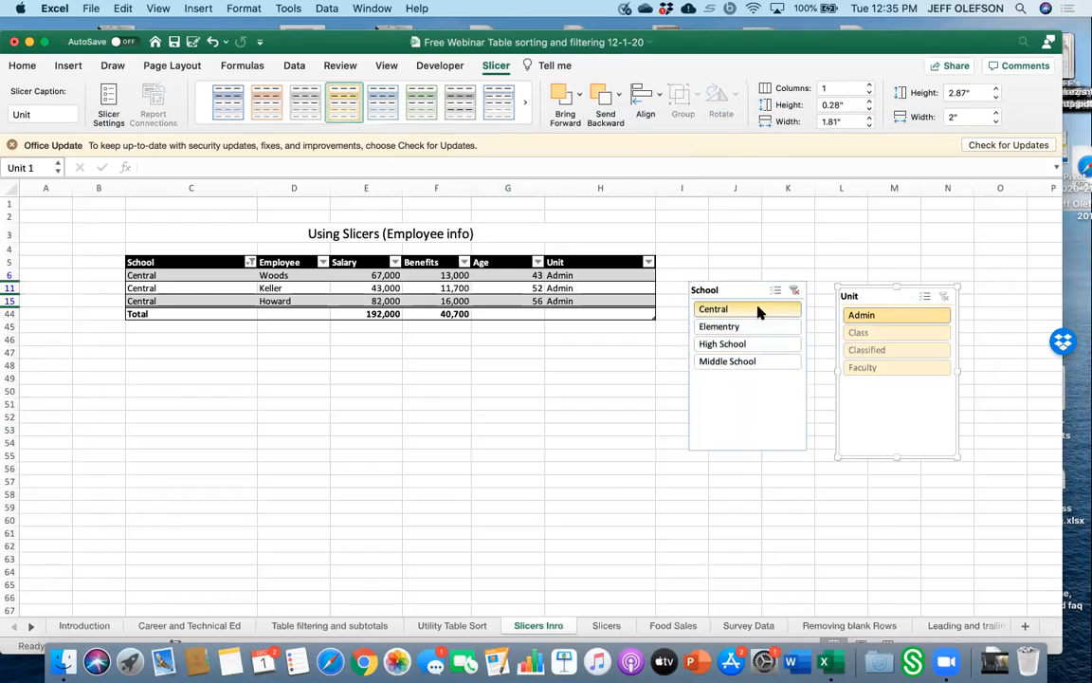
pyautogui.click(851, 317)
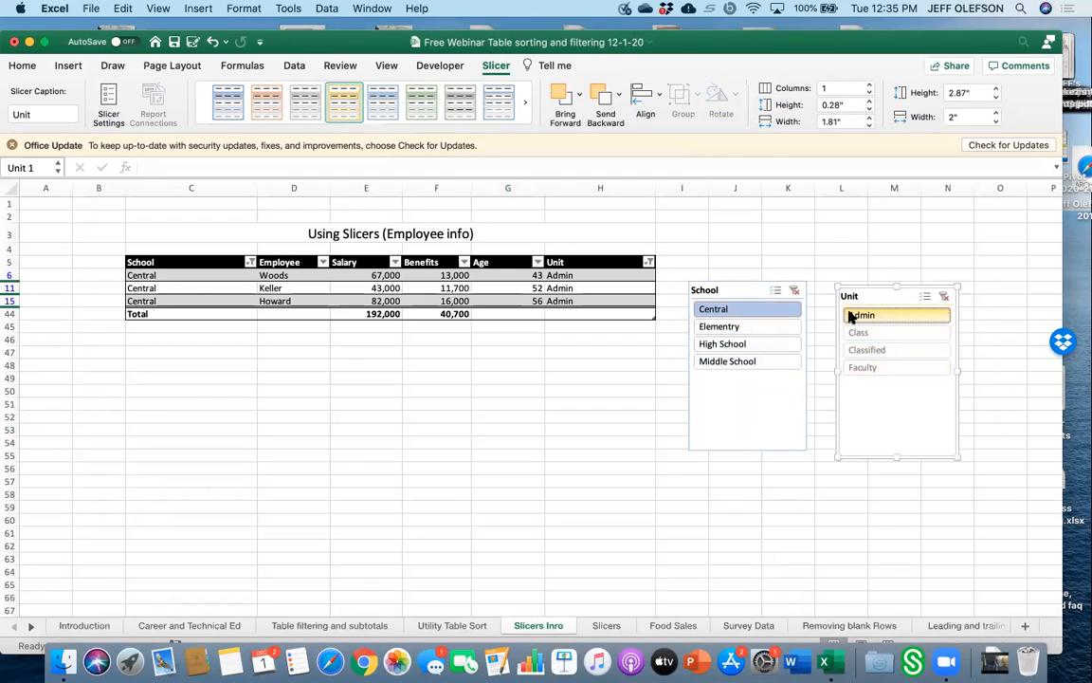
pyautogui.click(794, 291)
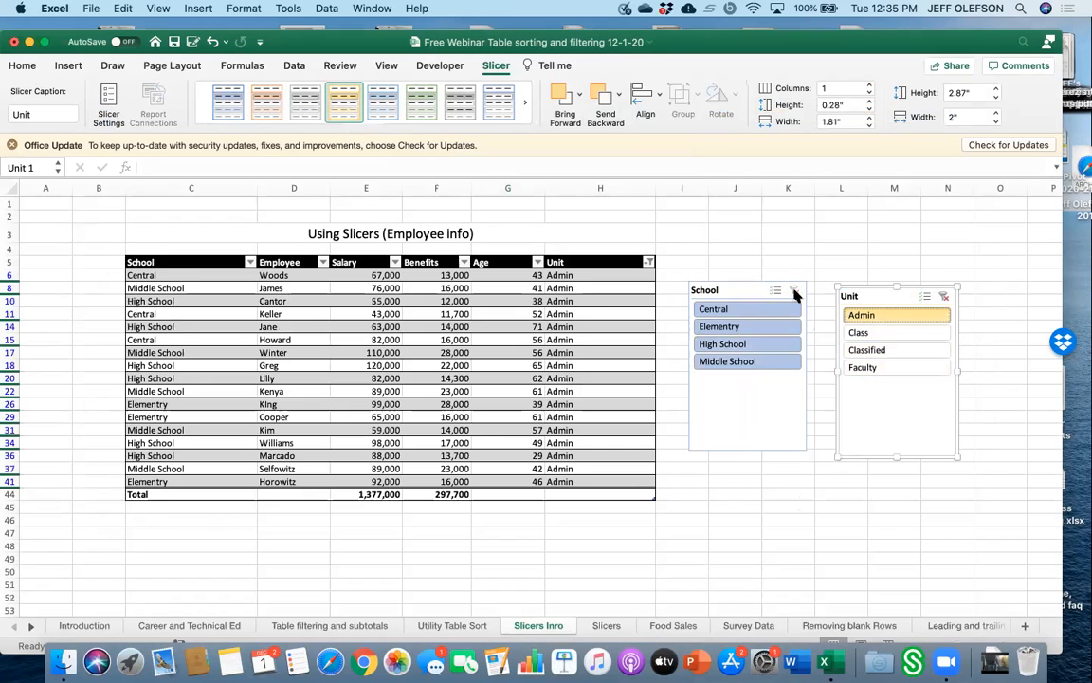
# Deselect High School and Middle School in the School slicer and filter the Unit slicer to Faculty.
pyautogui.click(734, 345)
pyautogui.click(736, 359)
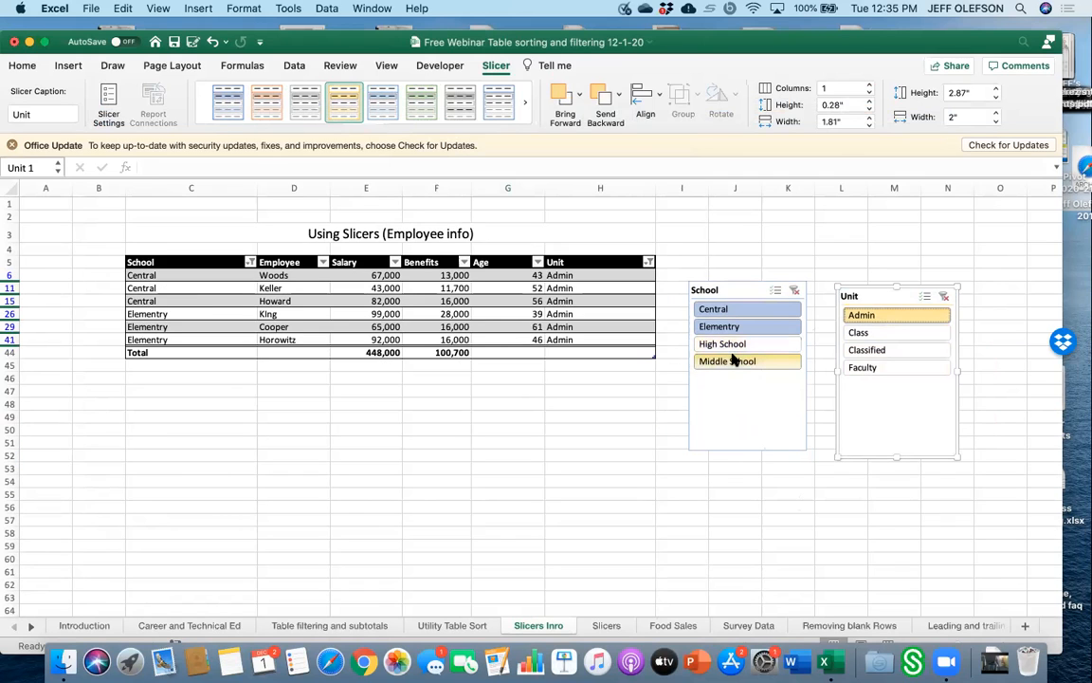
pyautogui.click(867, 368)
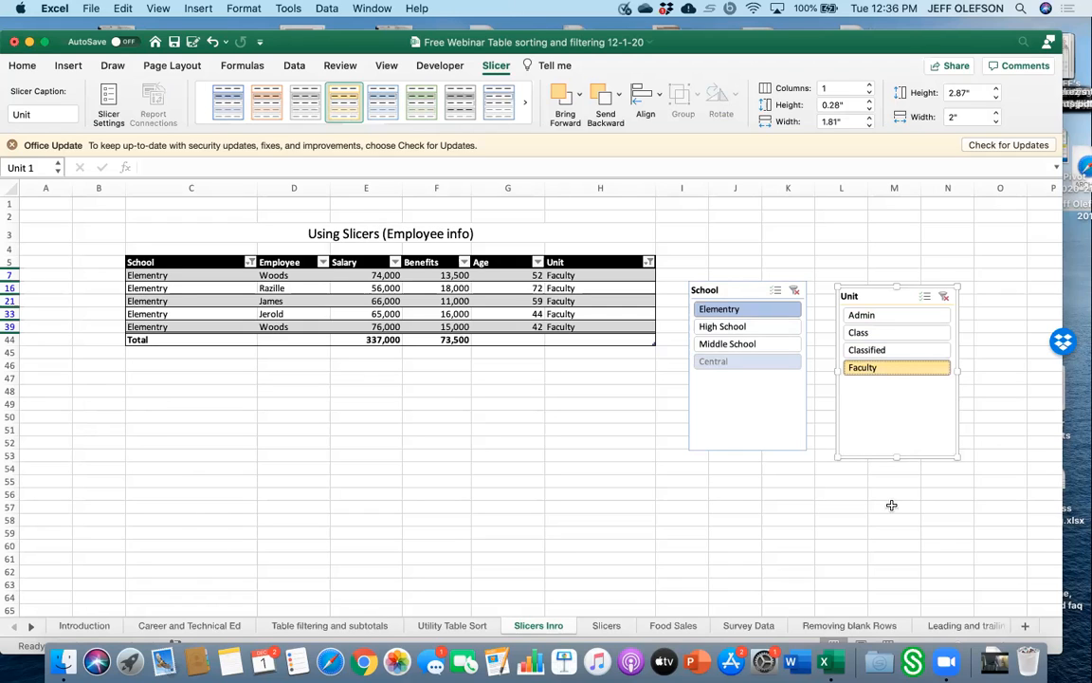
# Add High School and Middle School back to the School slicer selection.
pyautogui.keyDown('super'); pyautogui.click(792, 329); pyautogui.keyUp('super')
pyautogui.keyDown('super'); pyautogui.click(788, 344); pyautogui.keyUp('super')
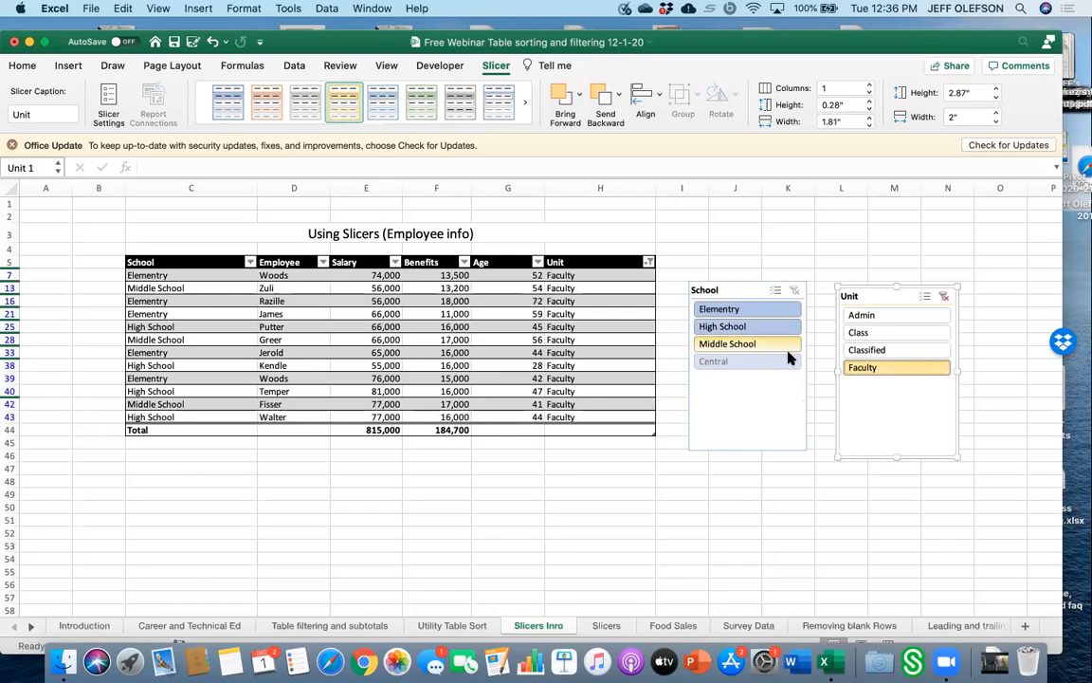
# Narrow the School slicer selection to Middle School and Elementry.
pyautogui.click(786, 361)
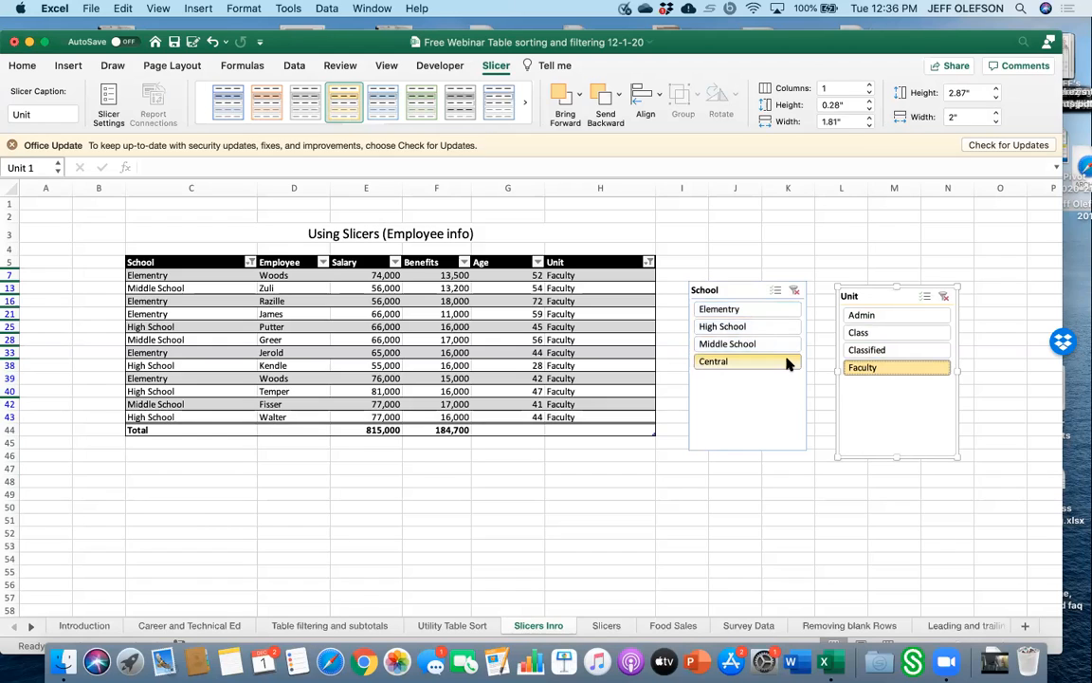
pyautogui.click(778, 343)
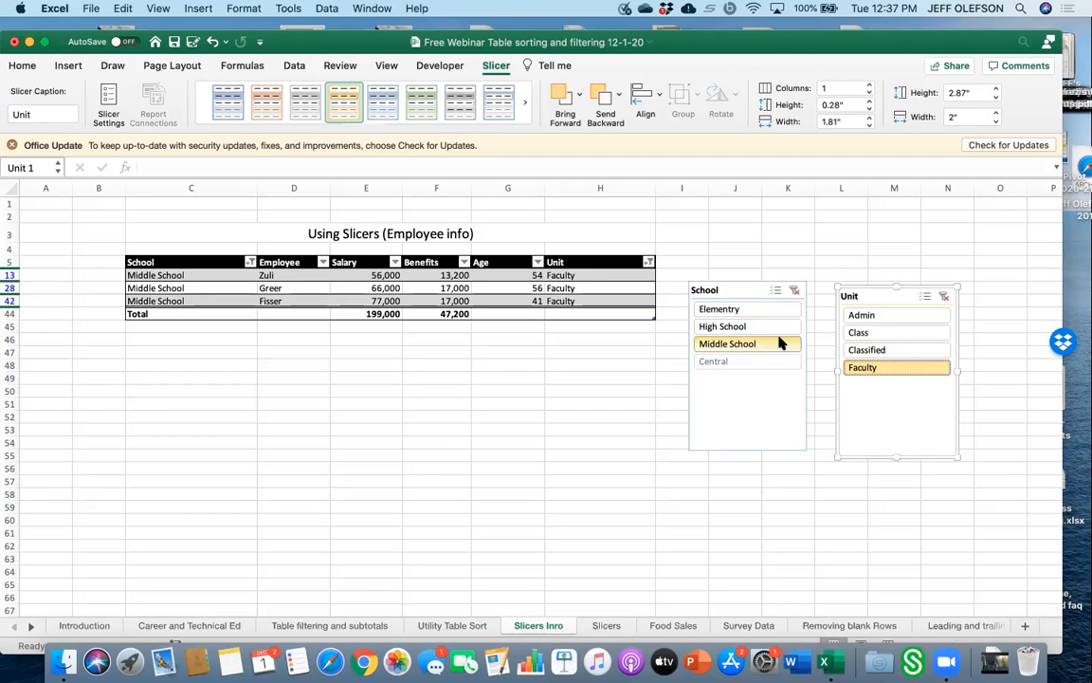
pyautogui.keyDown('super'); pyautogui.click(778, 313); pyautogui.keyUp('super')
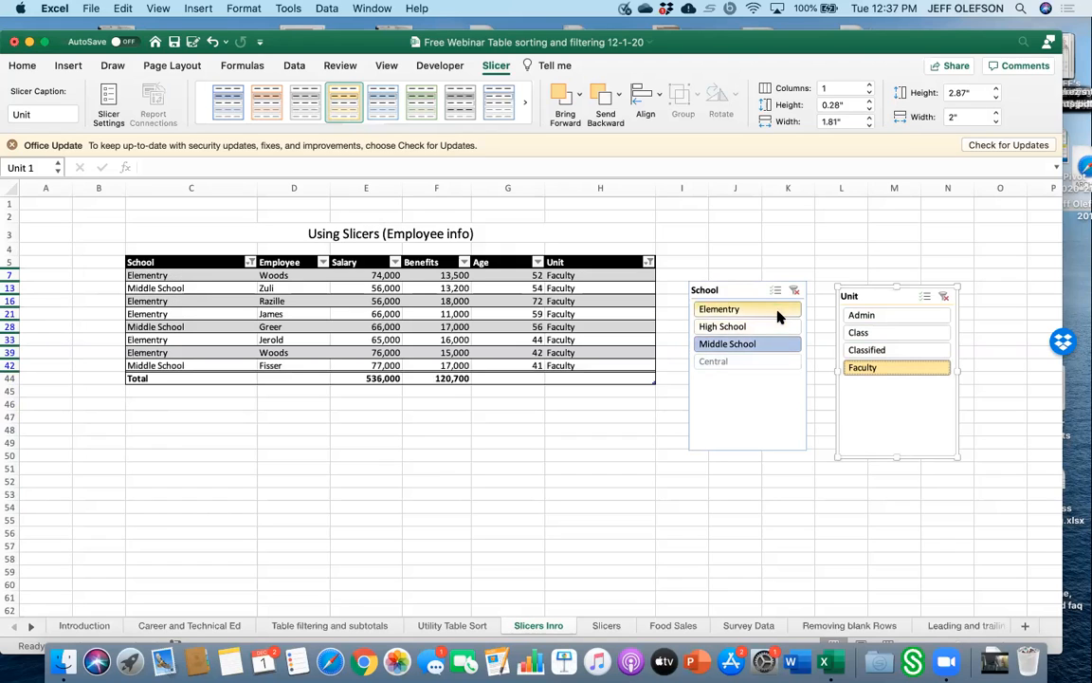
# Change the School slicer selection to Elementry and High School.
pyautogui.keyDown('super'); pyautogui.click(773, 326); pyautogui.keyUp('super')
pyautogui.keyDown('super'); pyautogui.click(769, 347); pyautogui.keyUp('super')
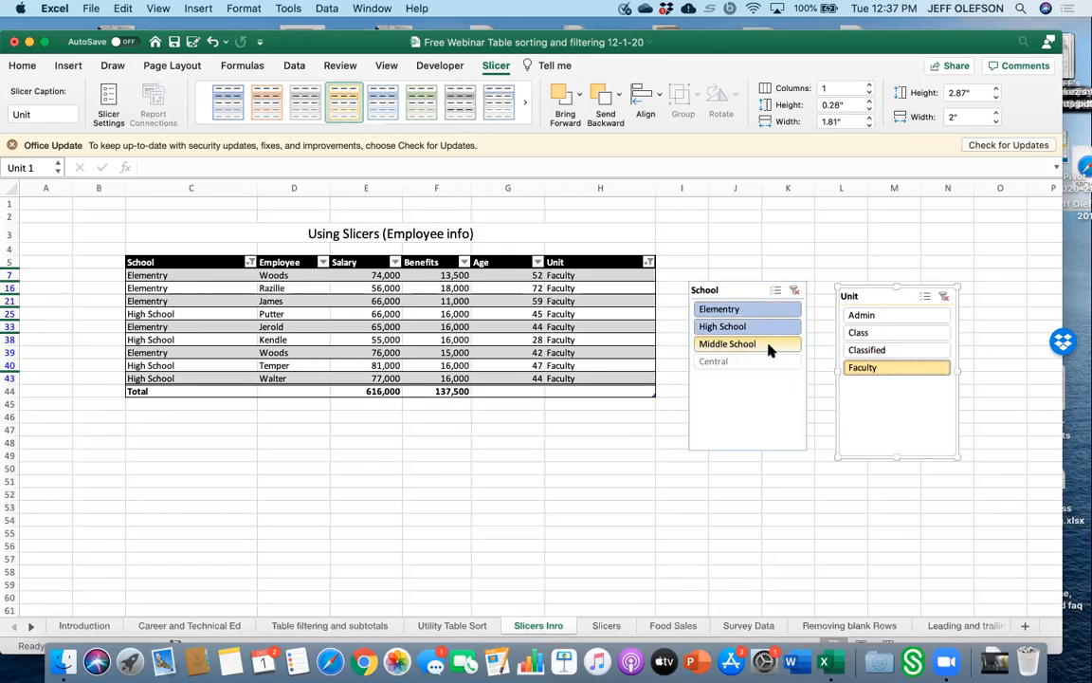
pyautogui.click(888, 484)
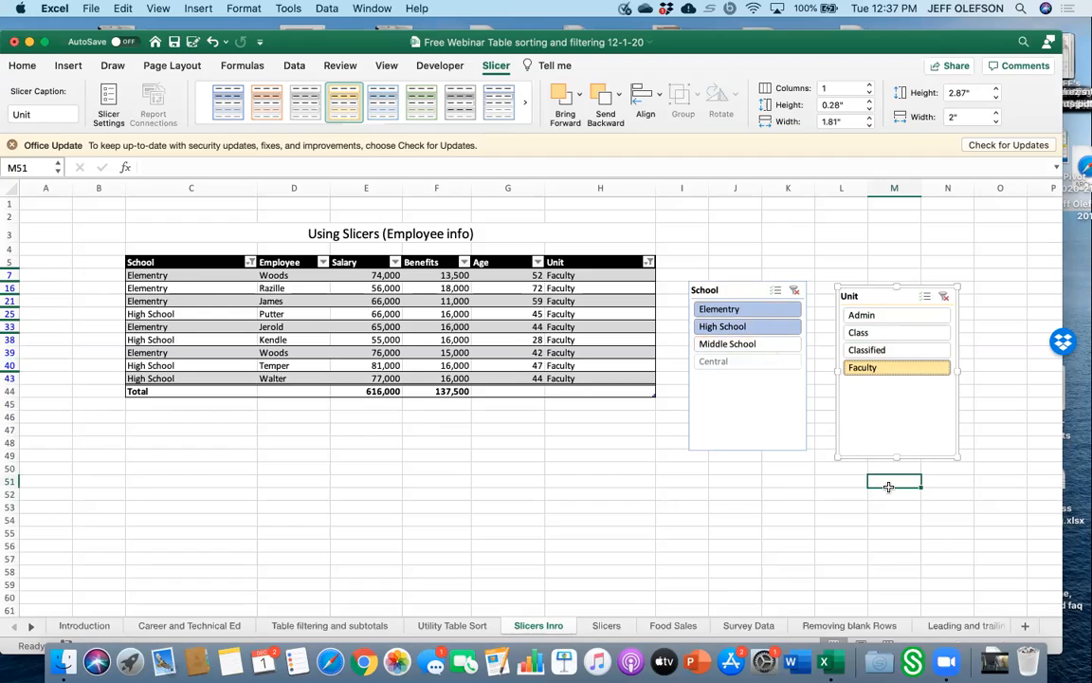
# Clear the School and Unit slicer filters, then filter the Unit slicer to Faculty again.
pyautogui.click(794, 289)
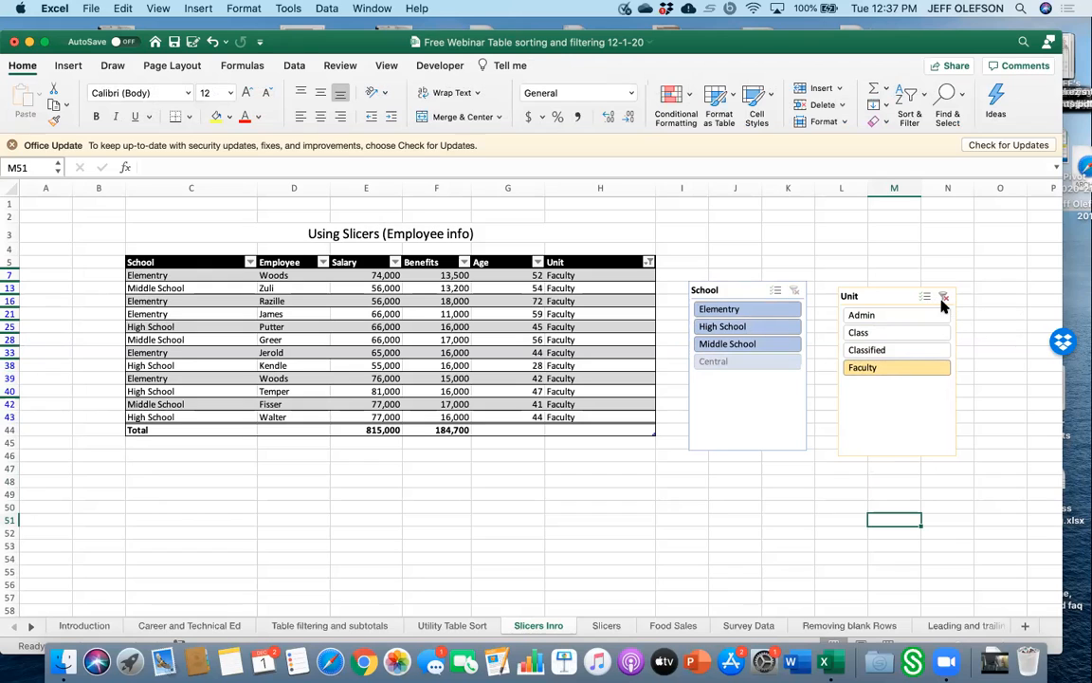
pyautogui.click(943, 298)
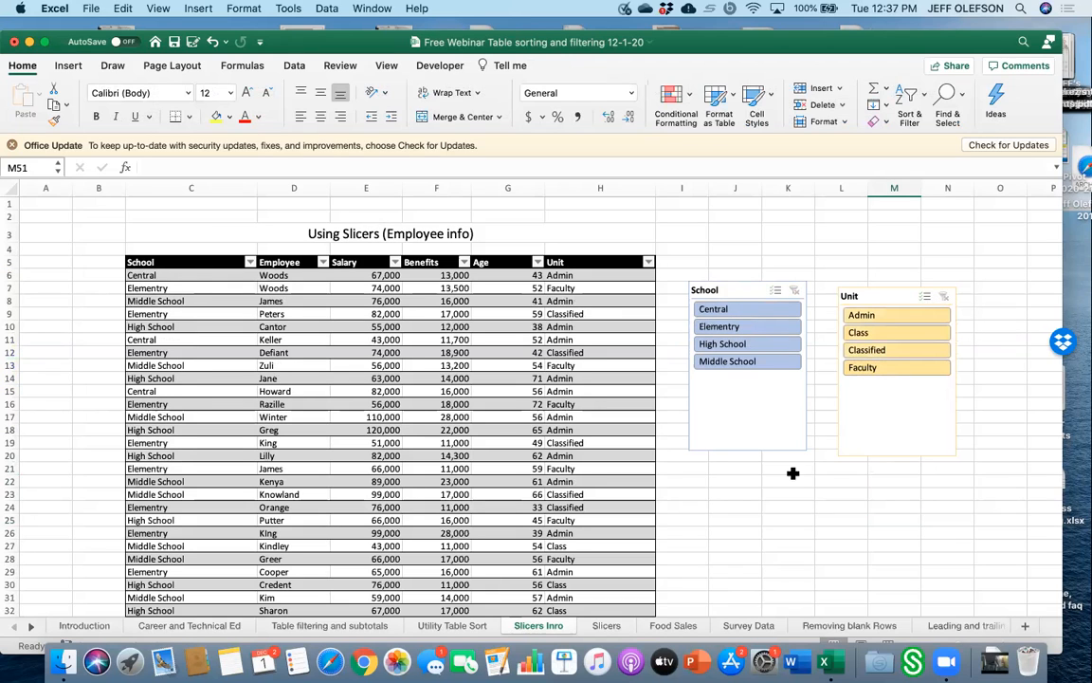
pyautogui.click(894, 368)
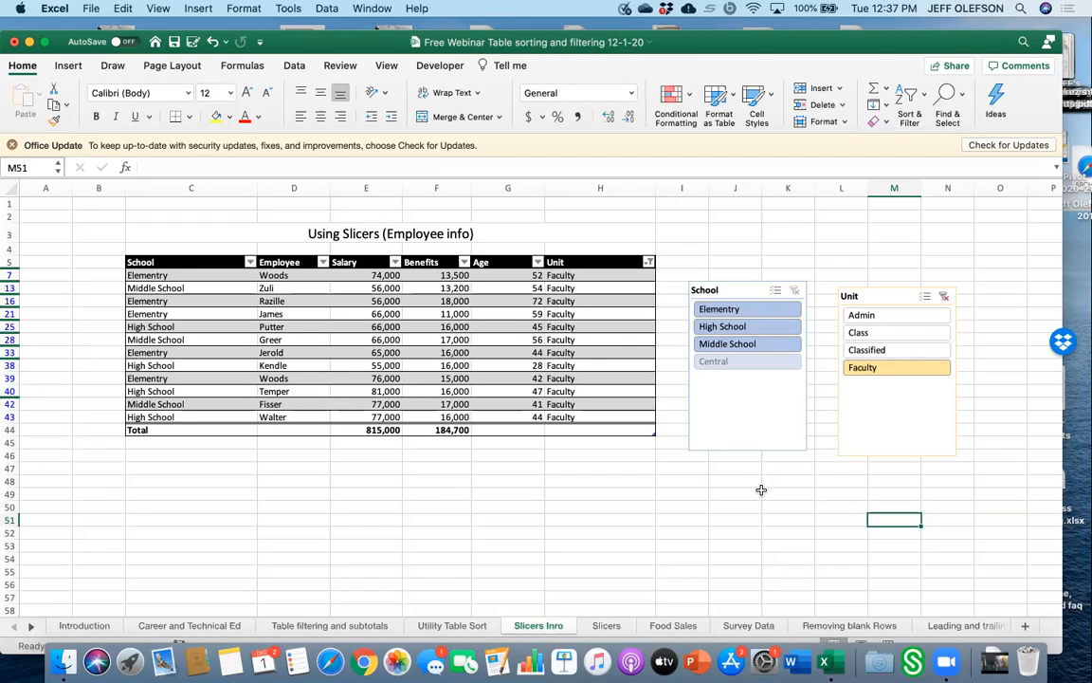
# Add a total under the Unit column, trying Count Numbers before settling on Count.
pyautogui.click(640, 430)
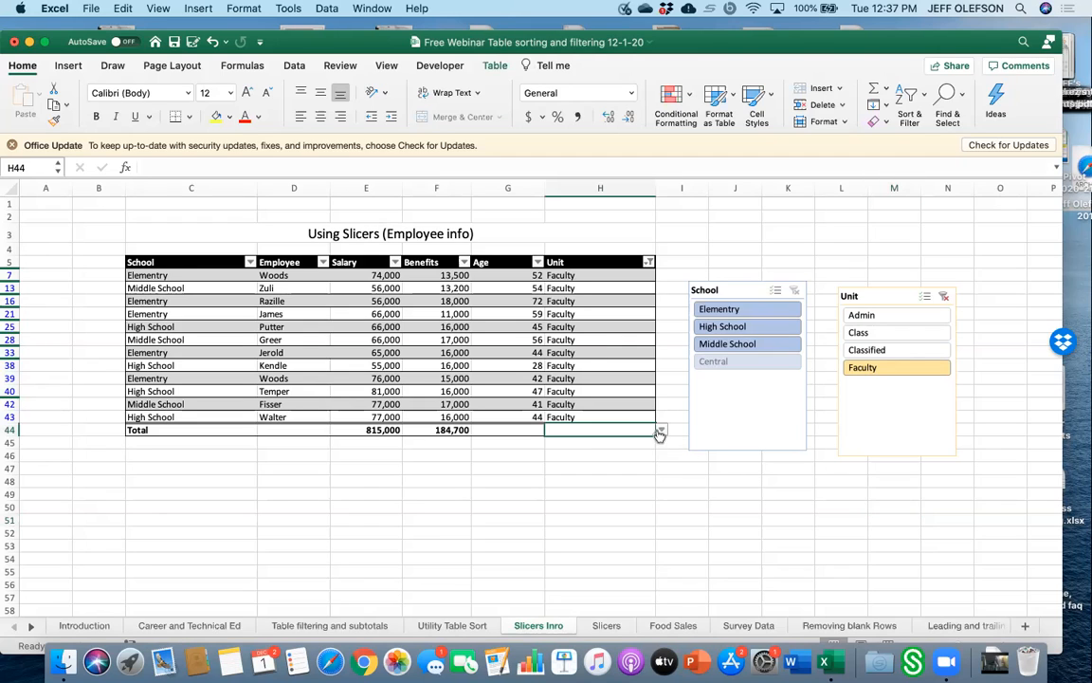
pyautogui.click(661, 431)
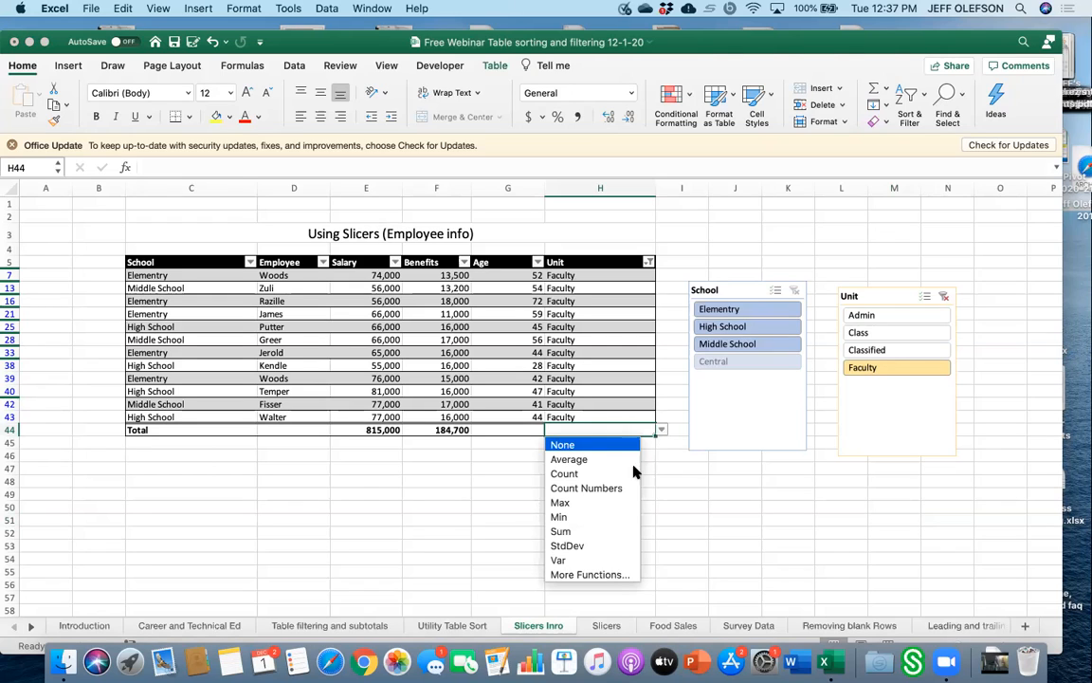
pyautogui.click(626, 489)
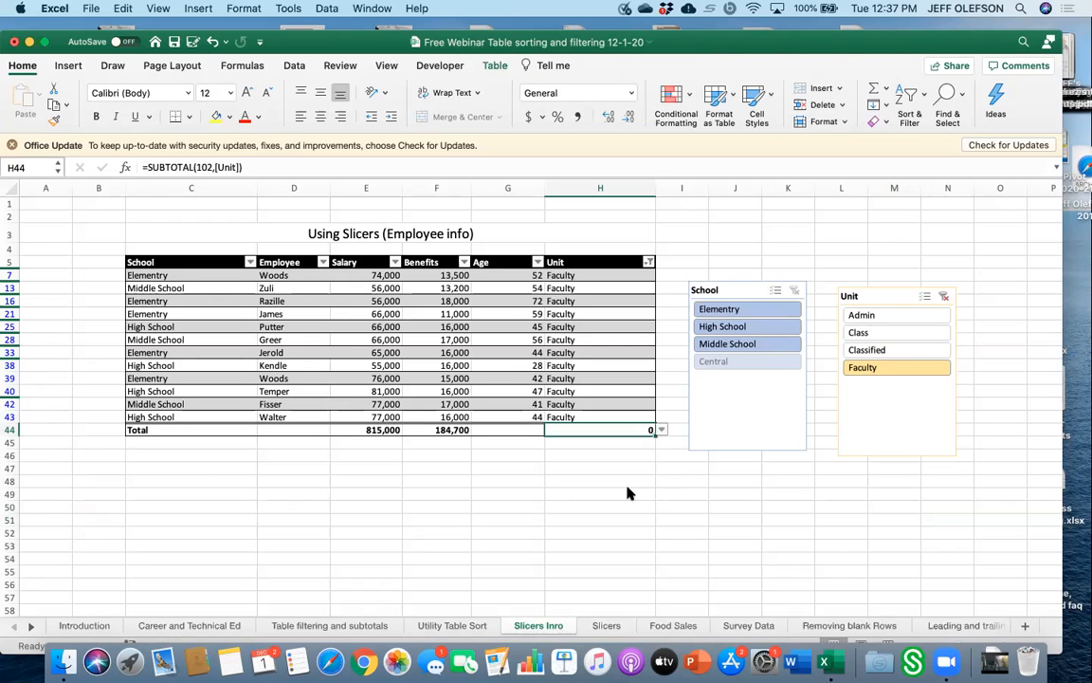
pyautogui.click(661, 431)
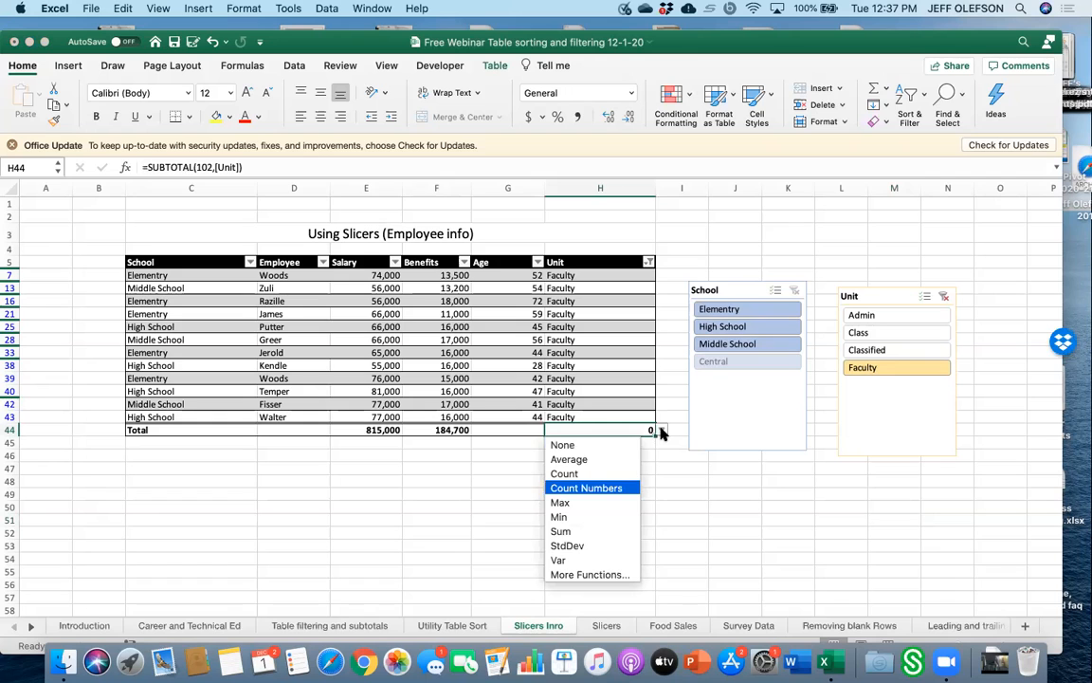
pyautogui.click(626, 474)
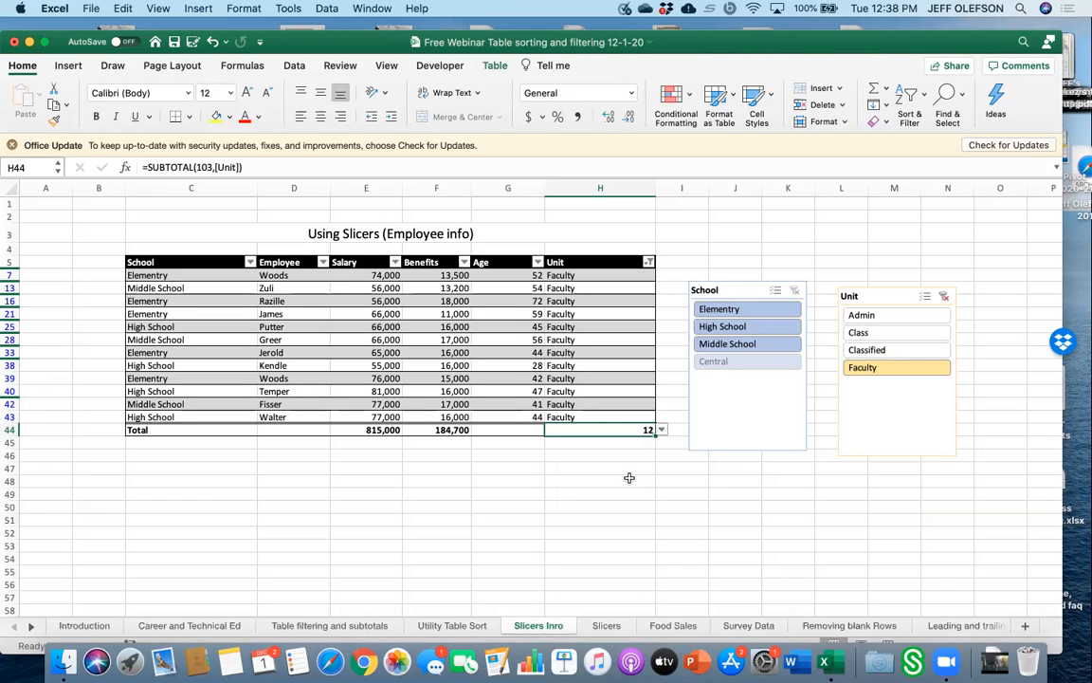
# Remove the Unit column's total from the total row.
pyautogui.scroll(3, 629, 477)
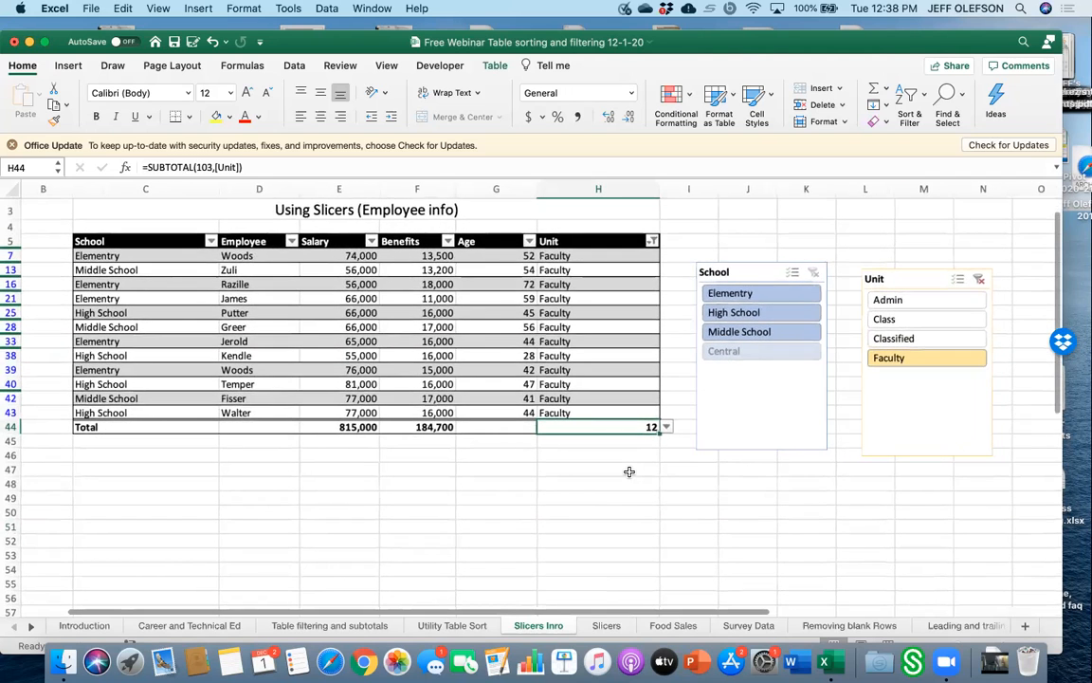
pyautogui.hscroll(2, 629, 477)
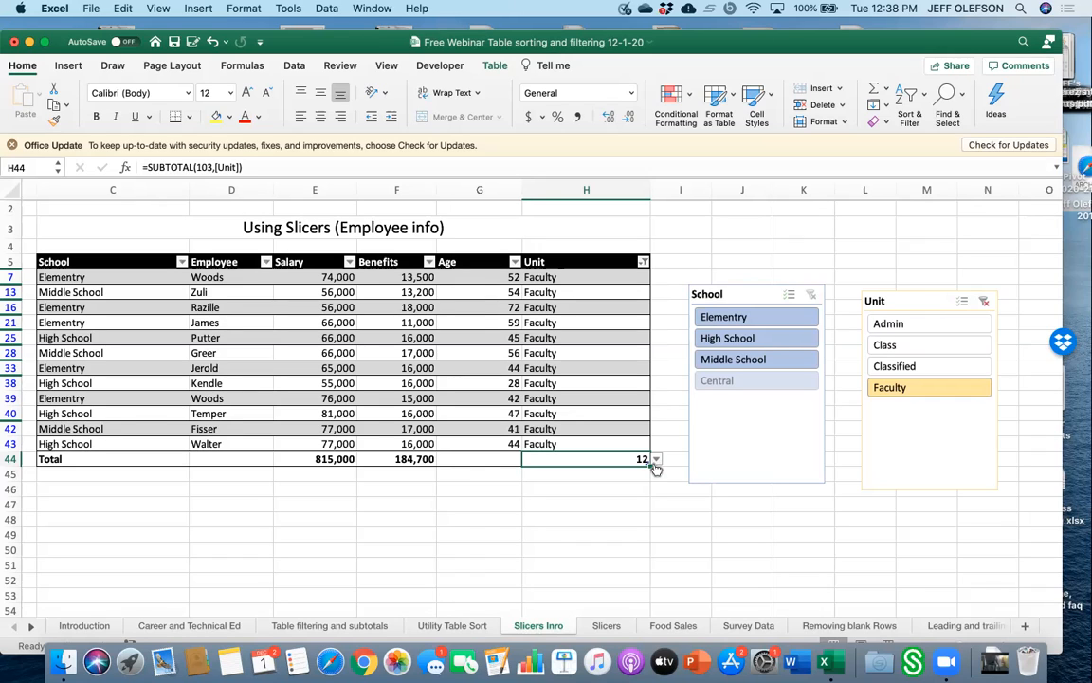
pyautogui.click(655, 460)
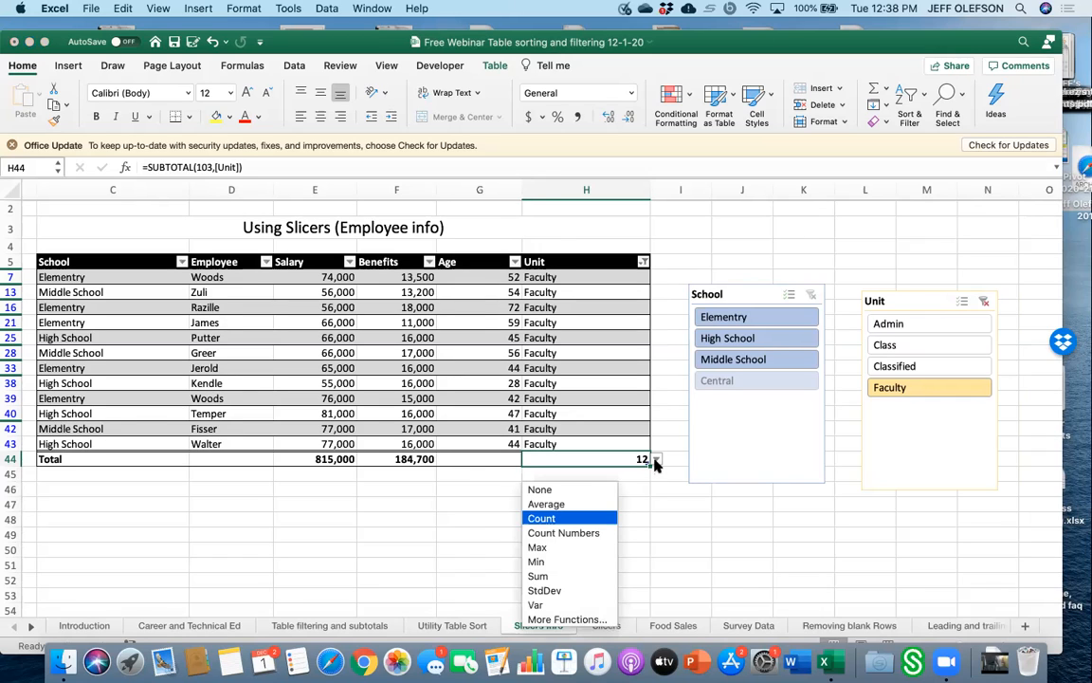
pyautogui.click(593, 489)
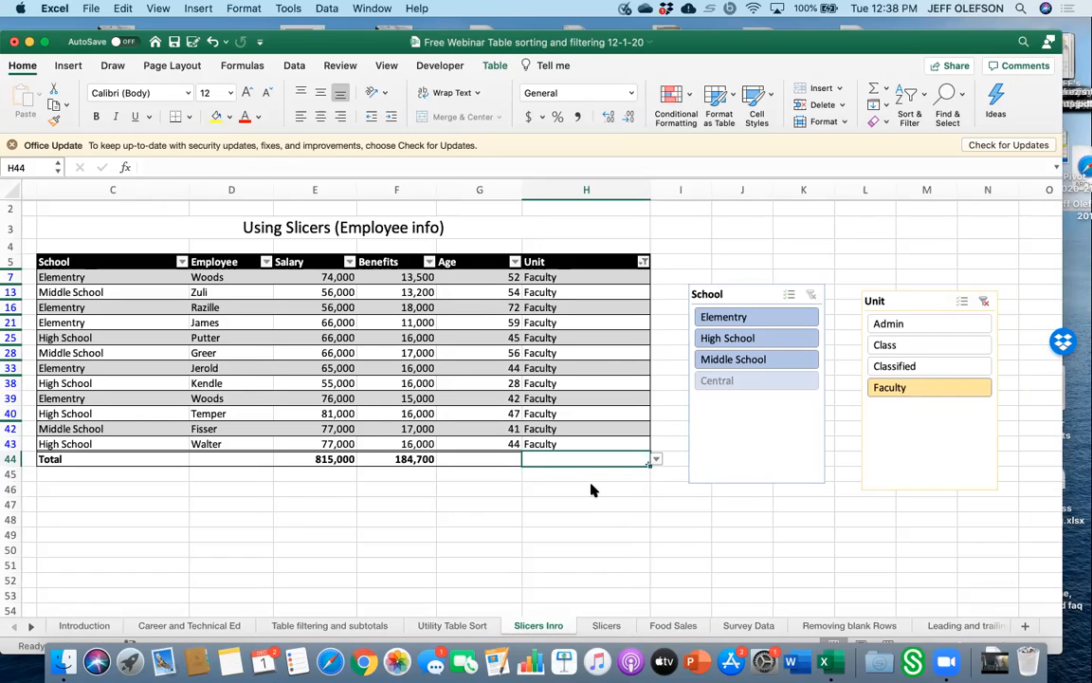
# Switch the Salary column's total to Max, then Min, then back to Sum.
pyautogui.click(351, 459)
pyautogui.click(362, 460)
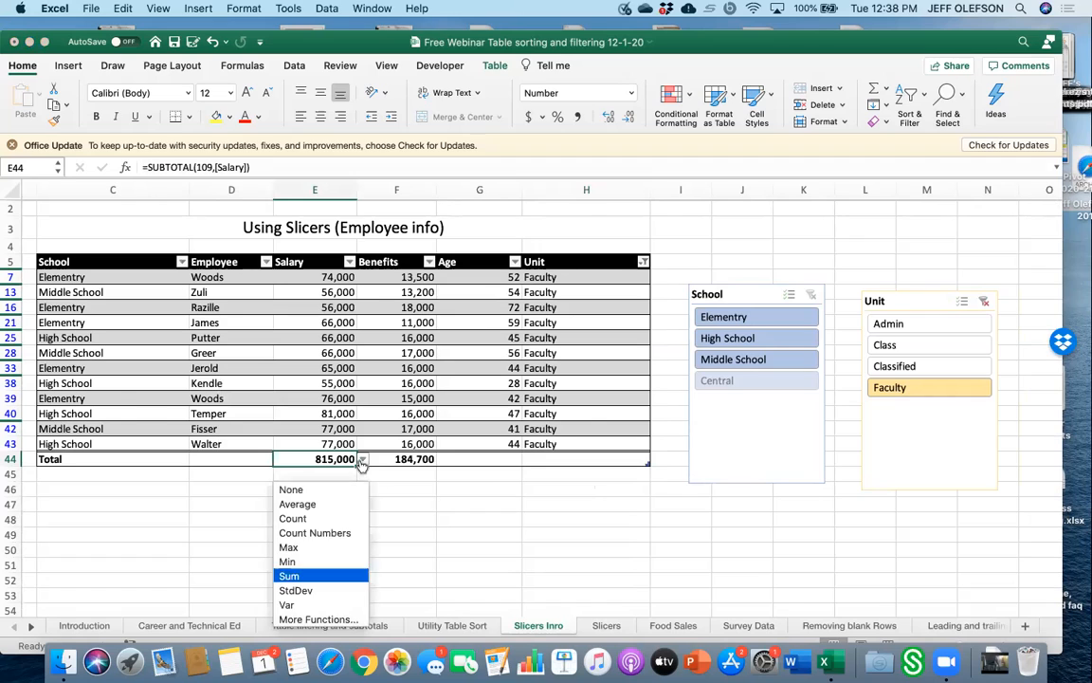
pyautogui.click(330, 551)
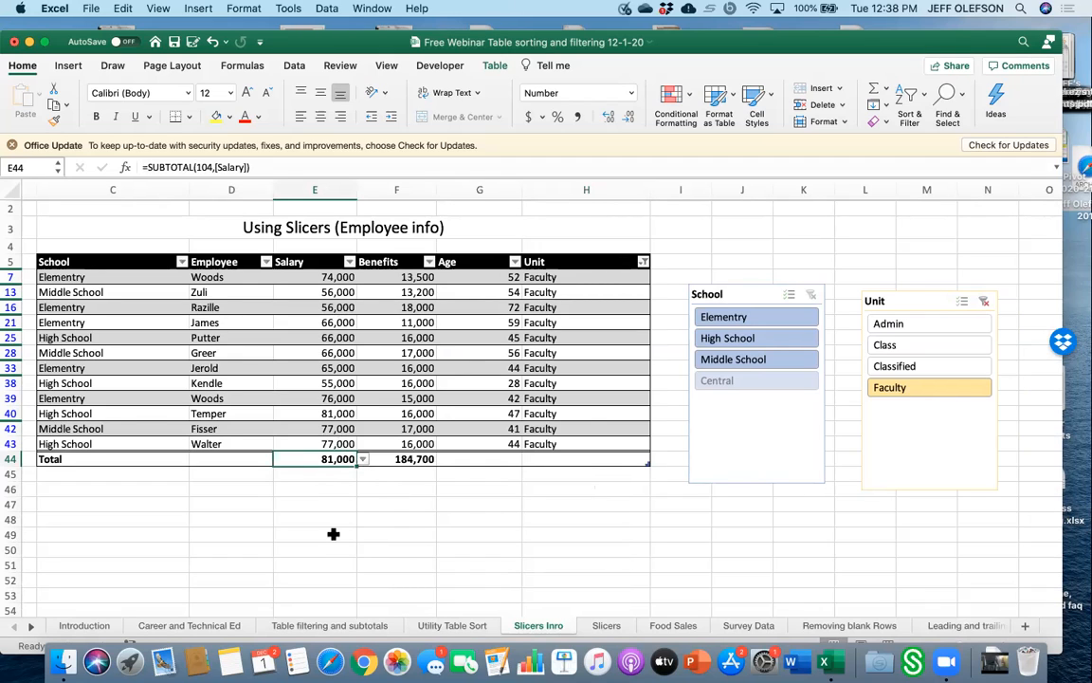
pyautogui.click(361, 459)
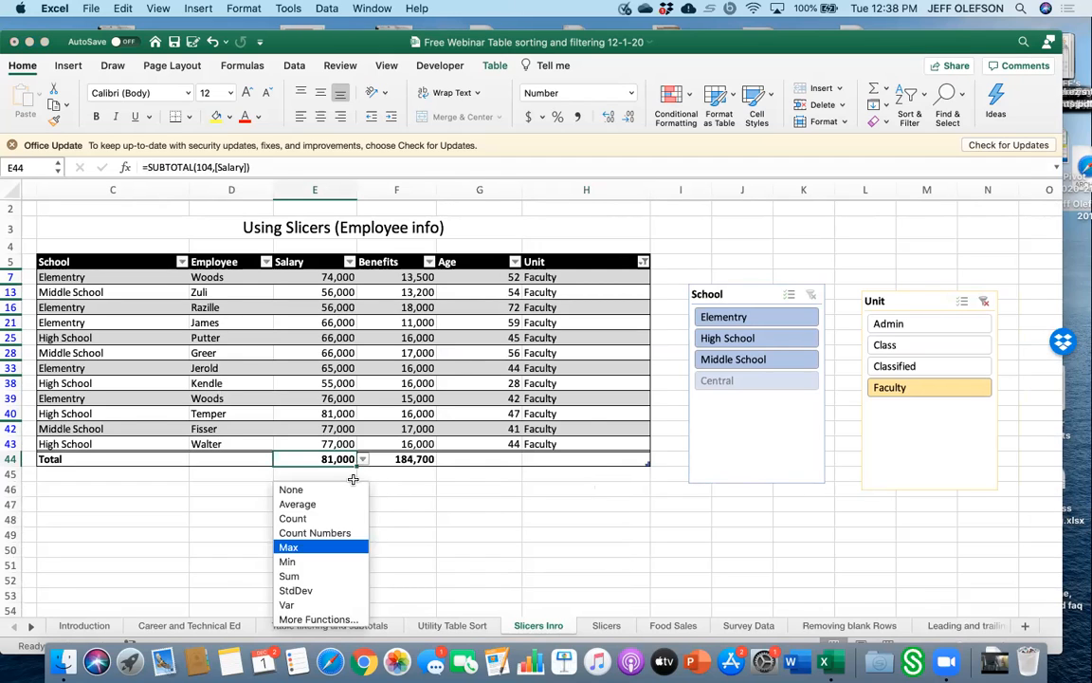
pyautogui.click(323, 564)
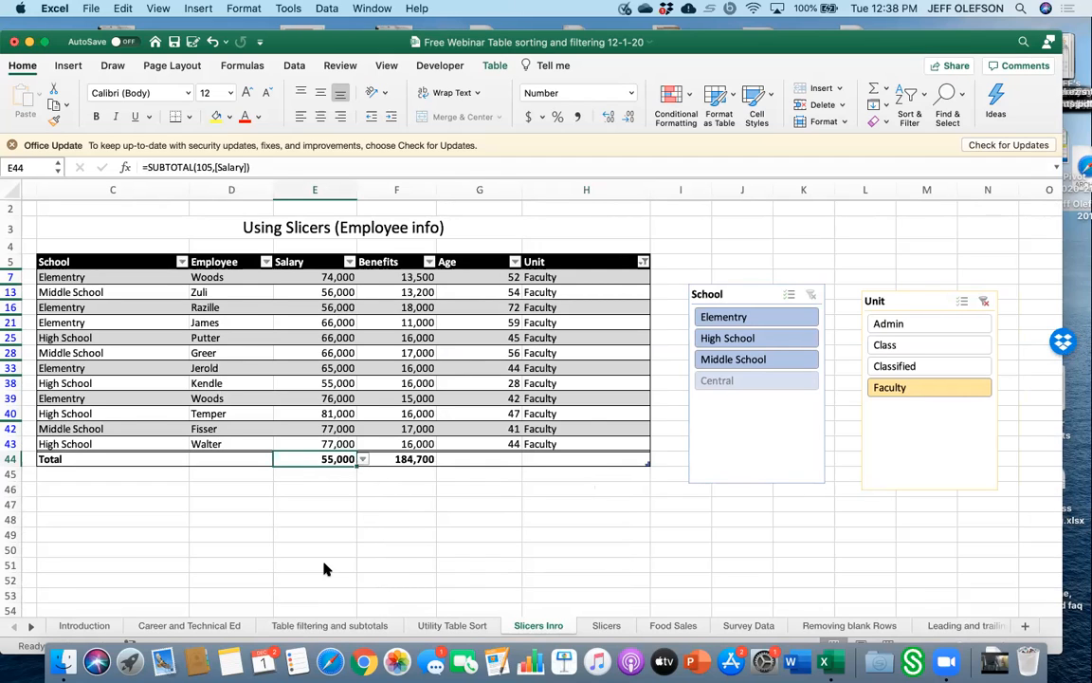
pyautogui.click(361, 461)
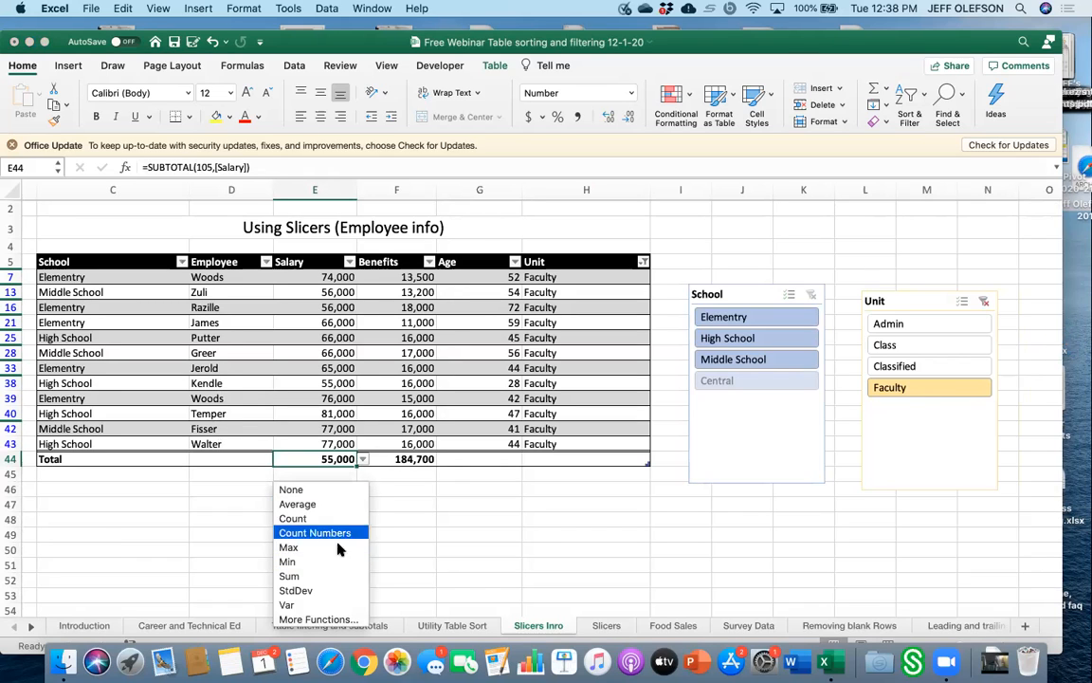
pyautogui.click(332, 575)
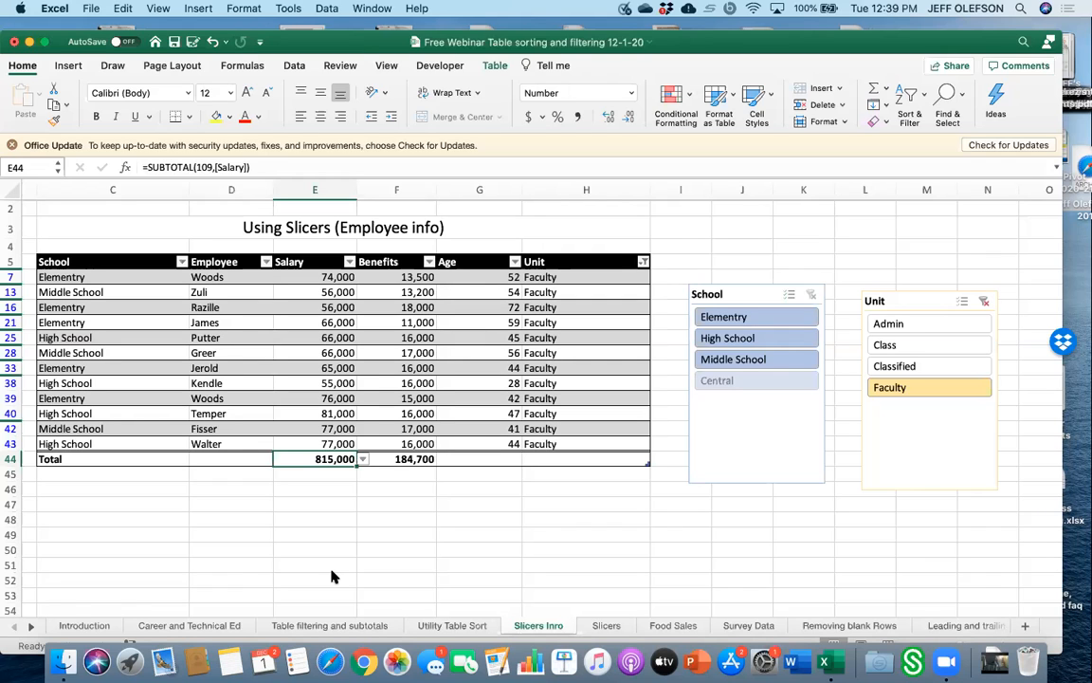
# Open the Food Sales sheet and widen the School column.
pyautogui.click(671, 626)
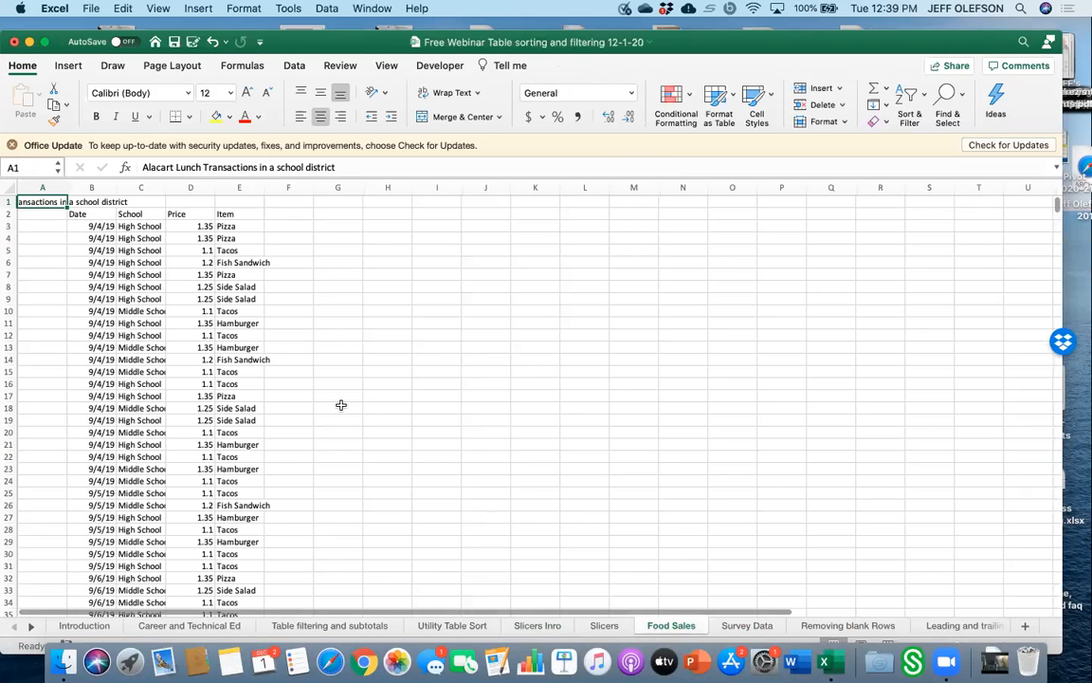
pyautogui.scroll(3, 342, 400)
pyautogui.scroll(-2, 341, 401)
pyautogui.scroll(-12, 341, 401)
pyautogui.scroll(12, 341, 401)
pyautogui.scroll(-1, 213, 166)
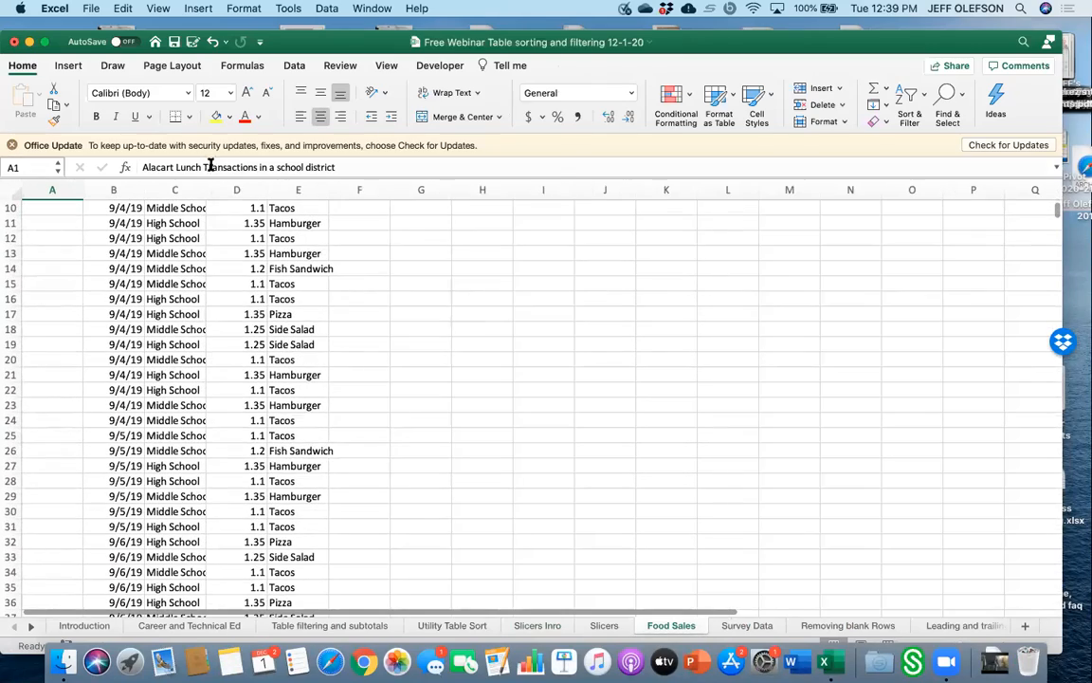
pyautogui.moveTo(206, 190); pyautogui.dragTo(229, 190)
pyautogui.scroll(3, 420, 299)
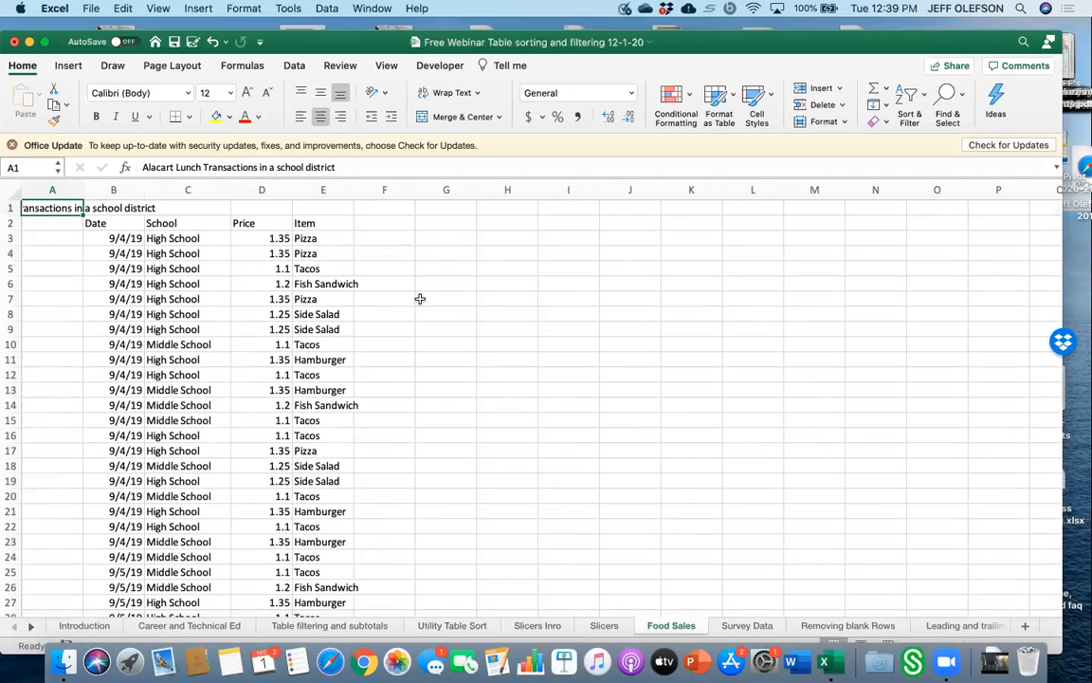
# Try creating a table from A1:E3174 with headers, then undo the table and column change.
pyautogui.click(176, 286)
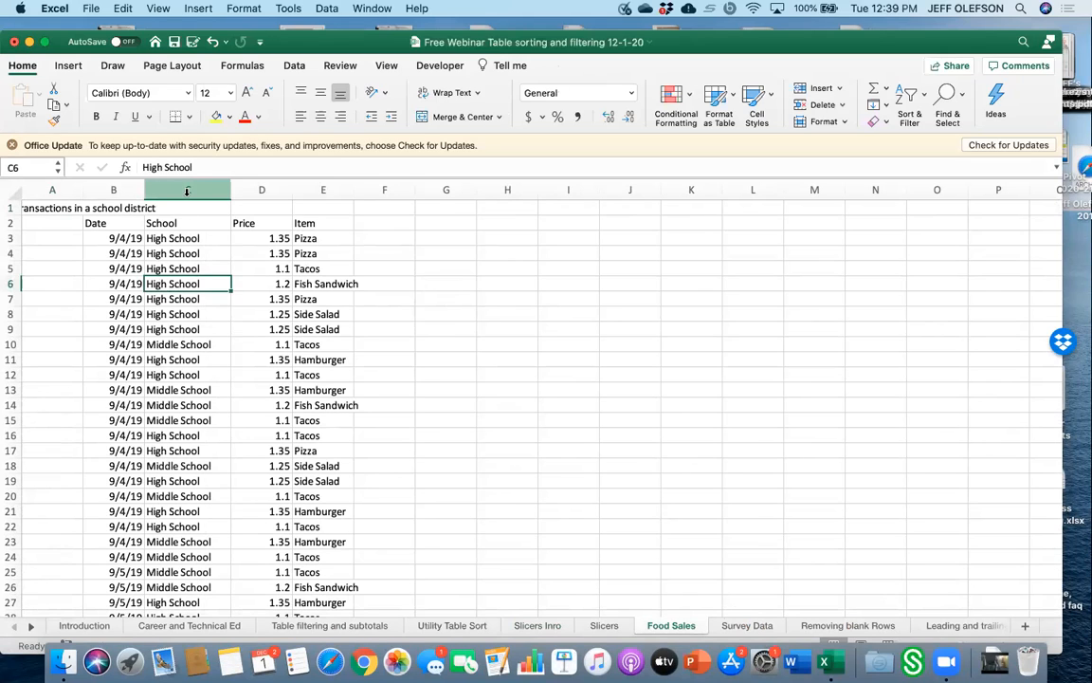
pyautogui.click(70, 67)
pyautogui.click(127, 97)
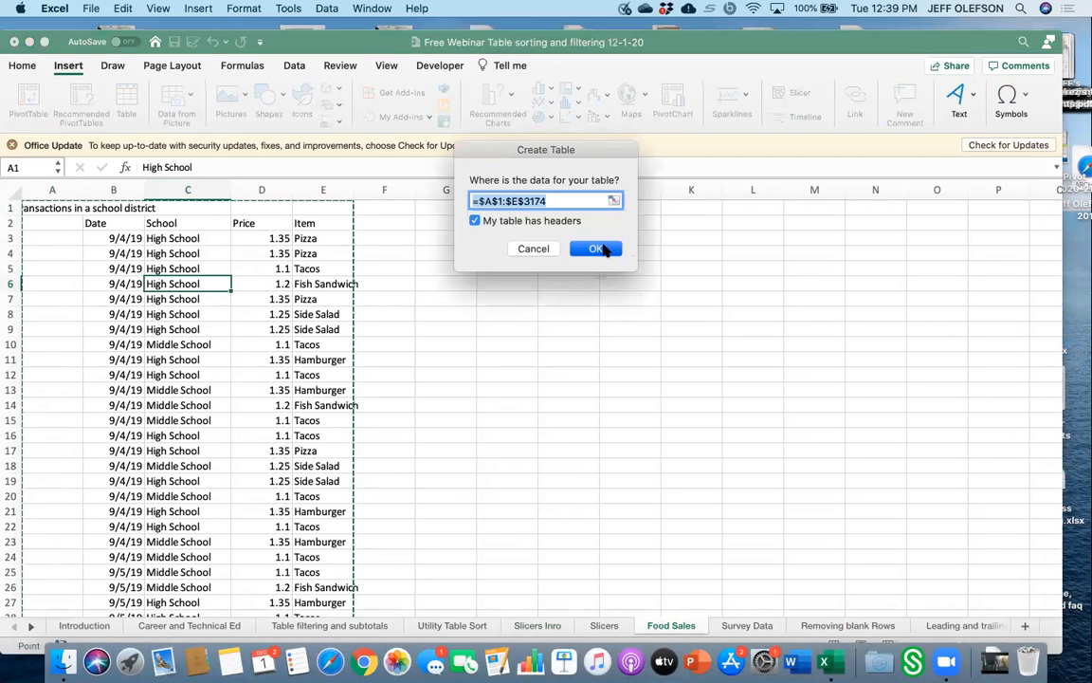
pyautogui.click(605, 248)
pyautogui.click(586, 392)
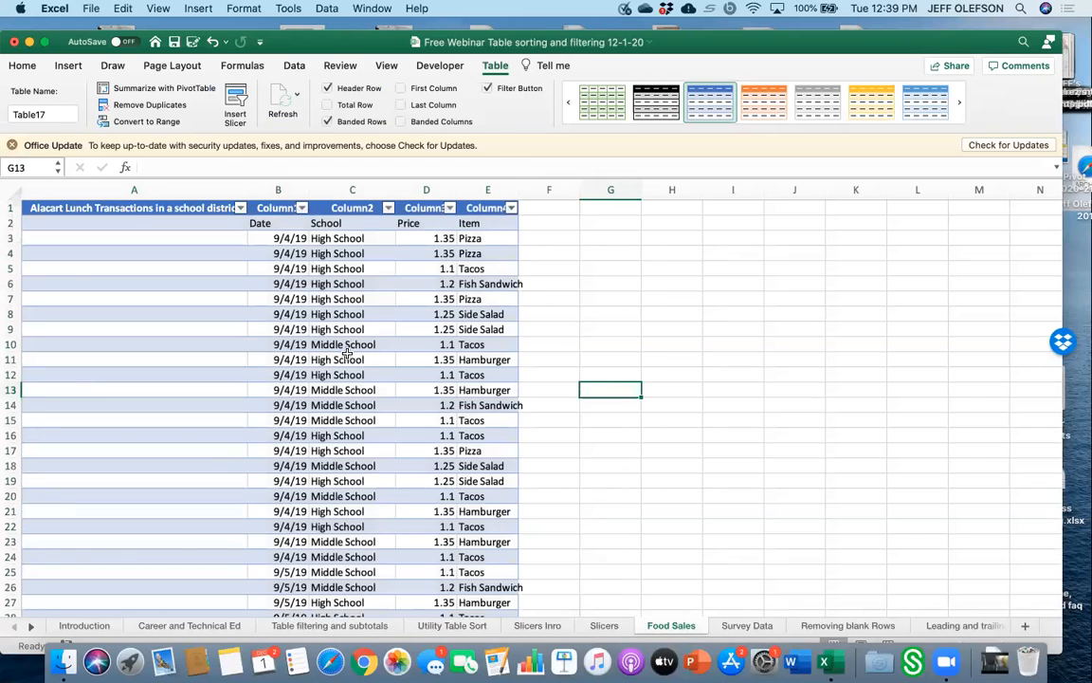
pyautogui.click(227, 268)
pyautogui.moveTo(245, 185); pyautogui.dragTo(146, 185)
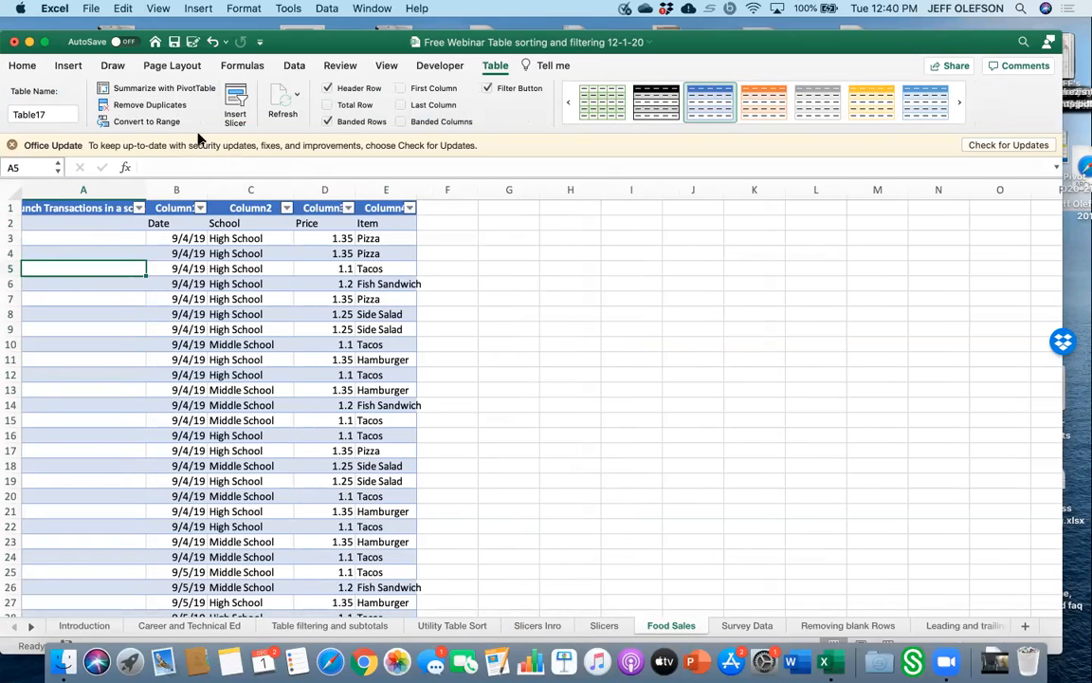
pyautogui.click(212, 42)
pyautogui.click(212, 42)
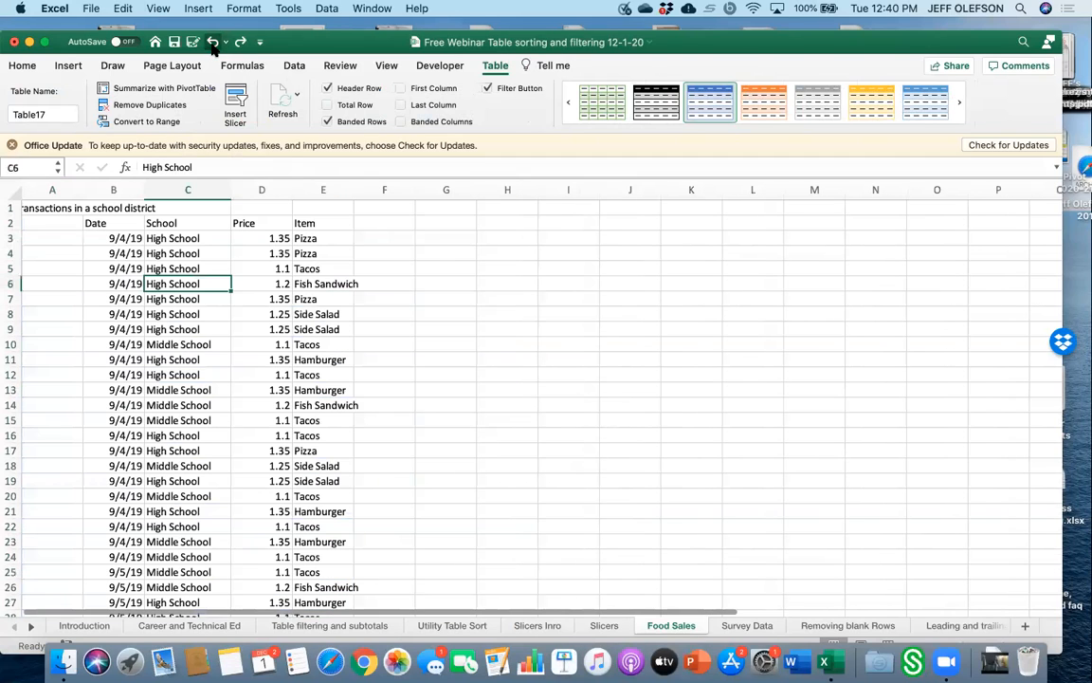
# Select B2:E3174 on the Food Sales sheet and create a table from it with headers.
pyautogui.click(104, 224)
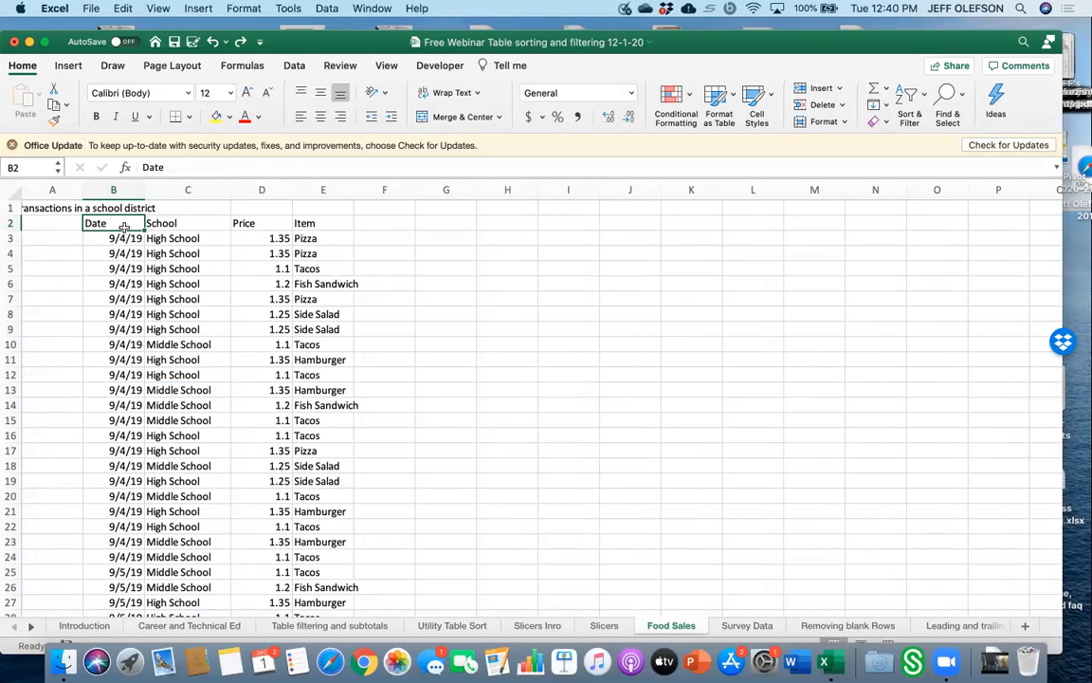
pyautogui.moveTo(124, 228); pyautogui.dragTo(317, 636)
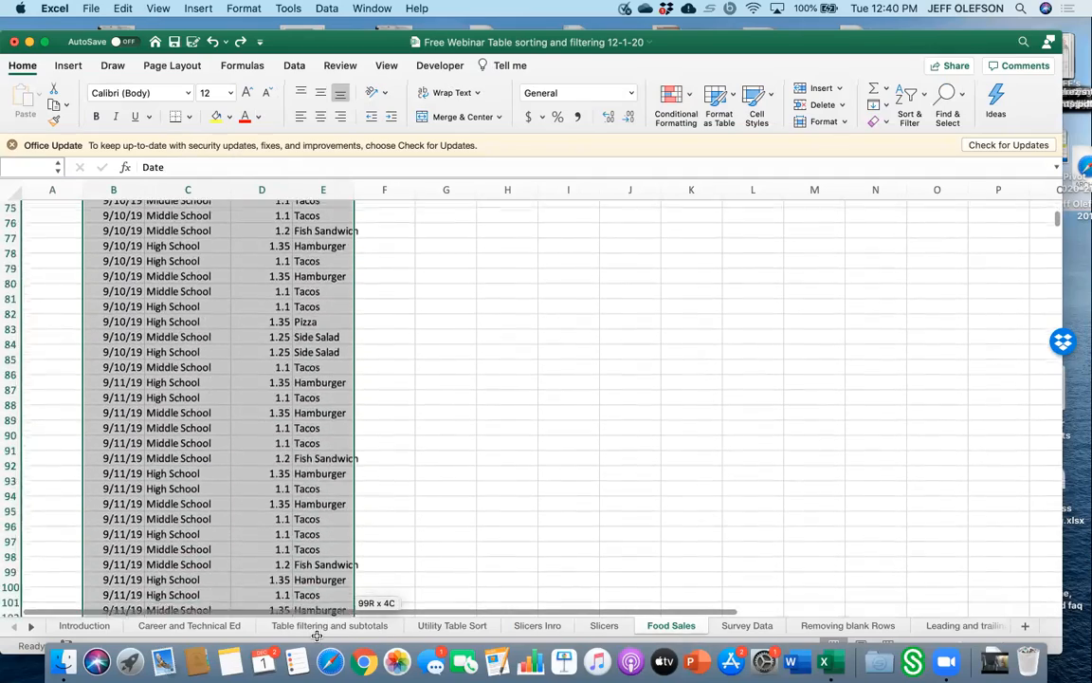
pyautogui.moveTo(318, 643); pyautogui.dragTo(318, 661)
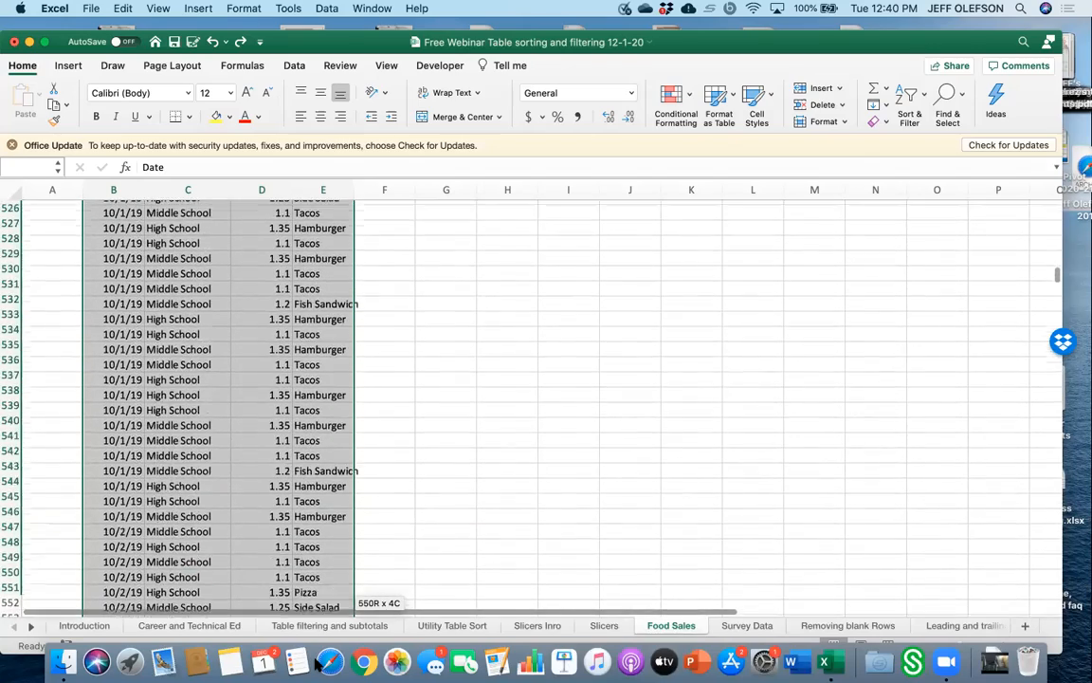
pyautogui.moveTo(315, 661); pyautogui.dragTo(316, 661)
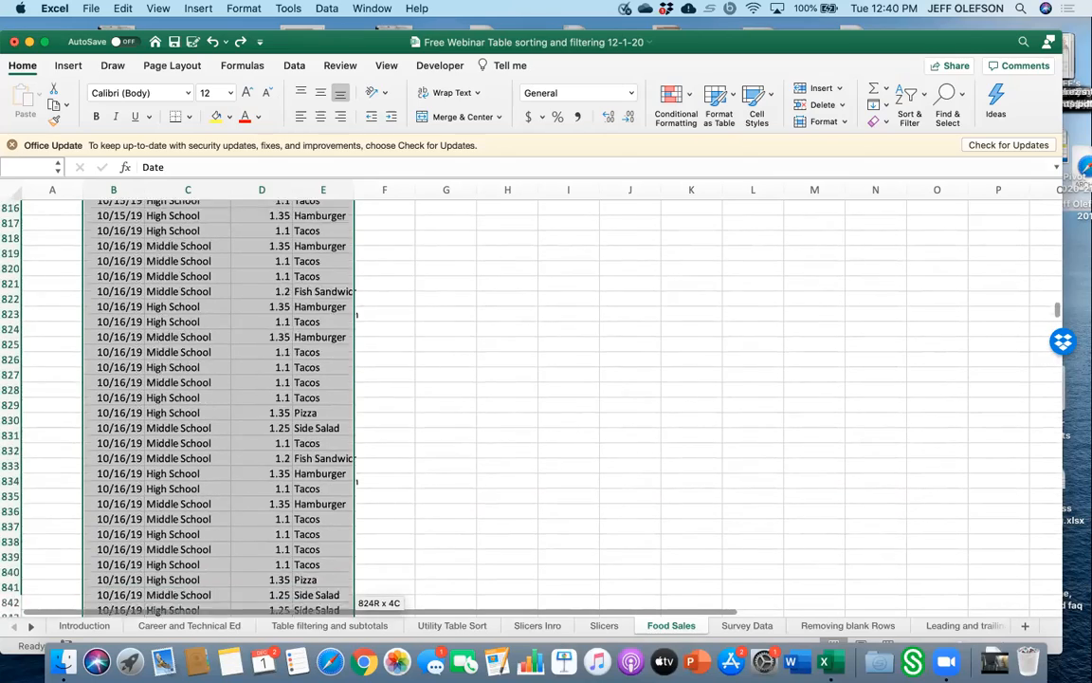
pyautogui.moveTo(316, 661); pyautogui.dragTo(316, 661)
pyautogui.moveTo(318, 529); pyautogui.dragTo(324, 265)
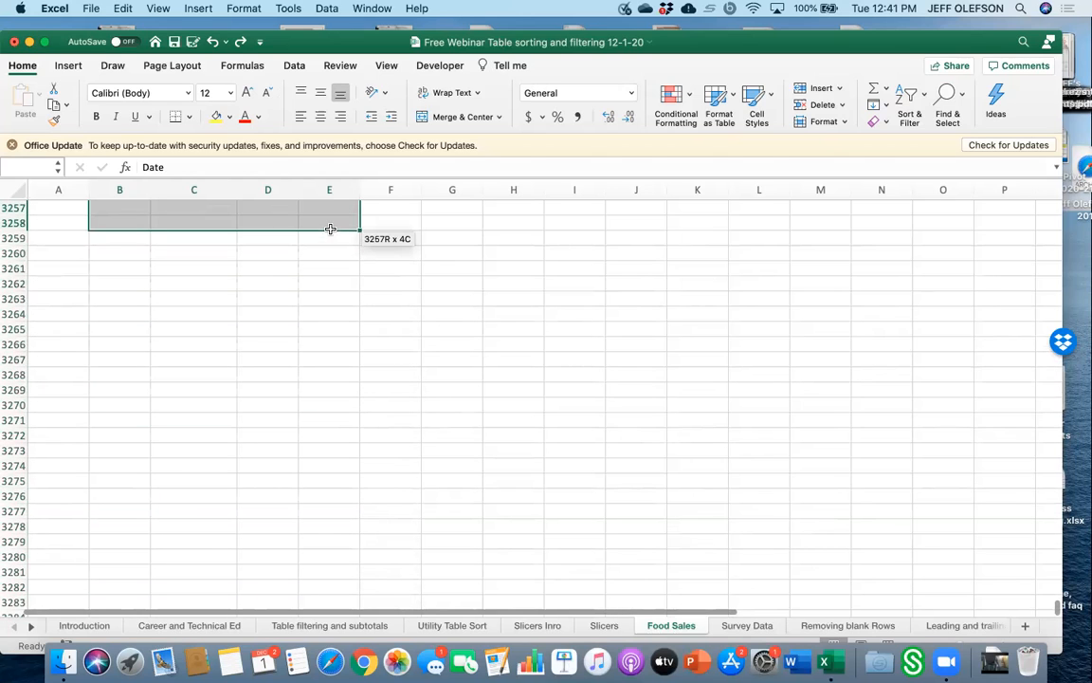
pyautogui.moveTo(334, 190); pyautogui.dragTo(342, 270)
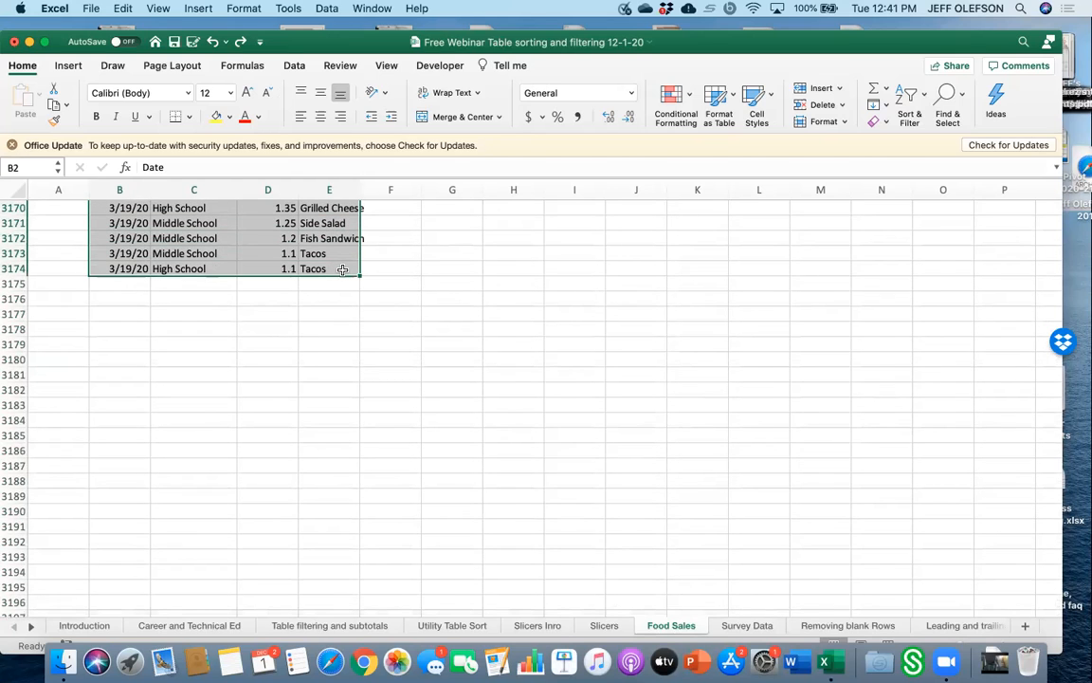
pyautogui.click(71, 68)
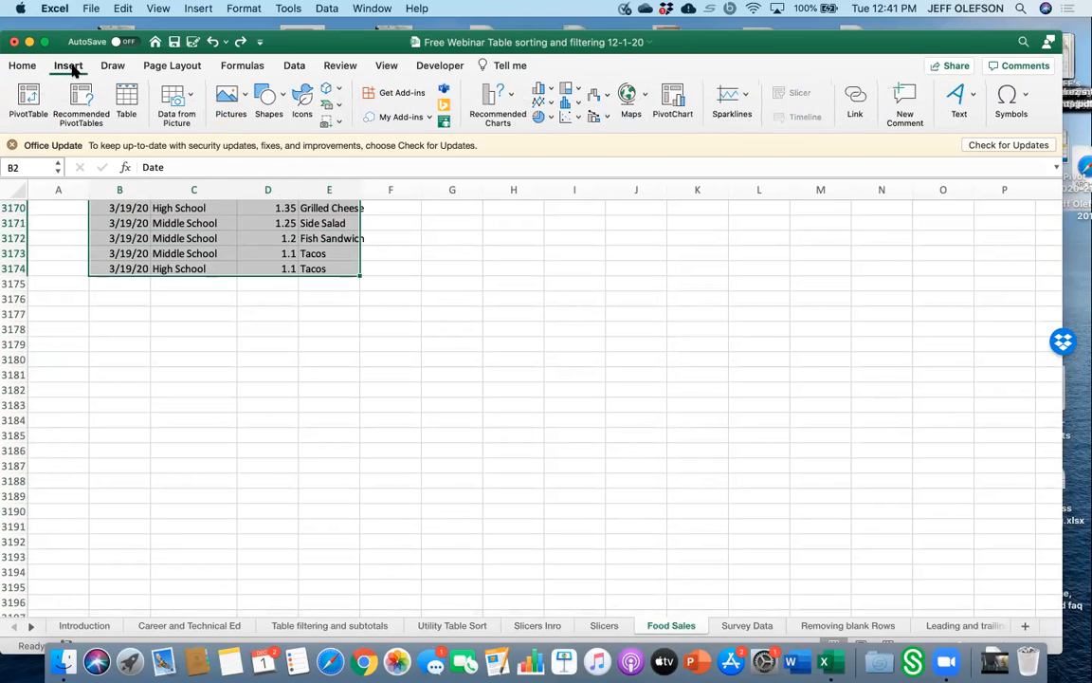
pyautogui.click(126, 95)
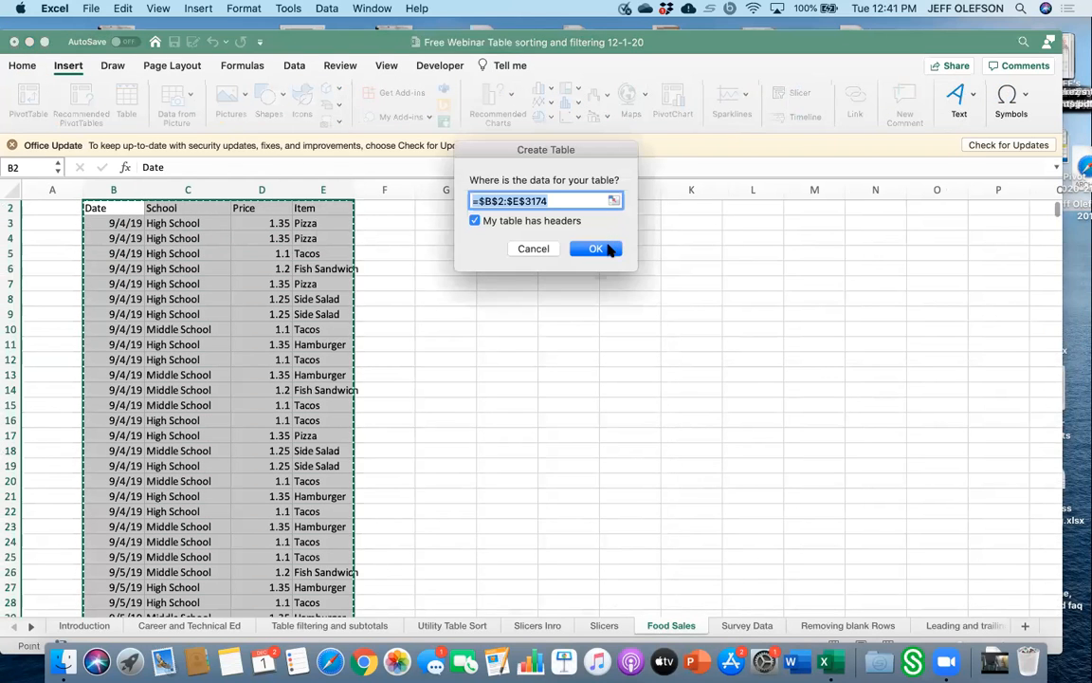
pyautogui.click(595, 249)
pyautogui.click(526, 358)
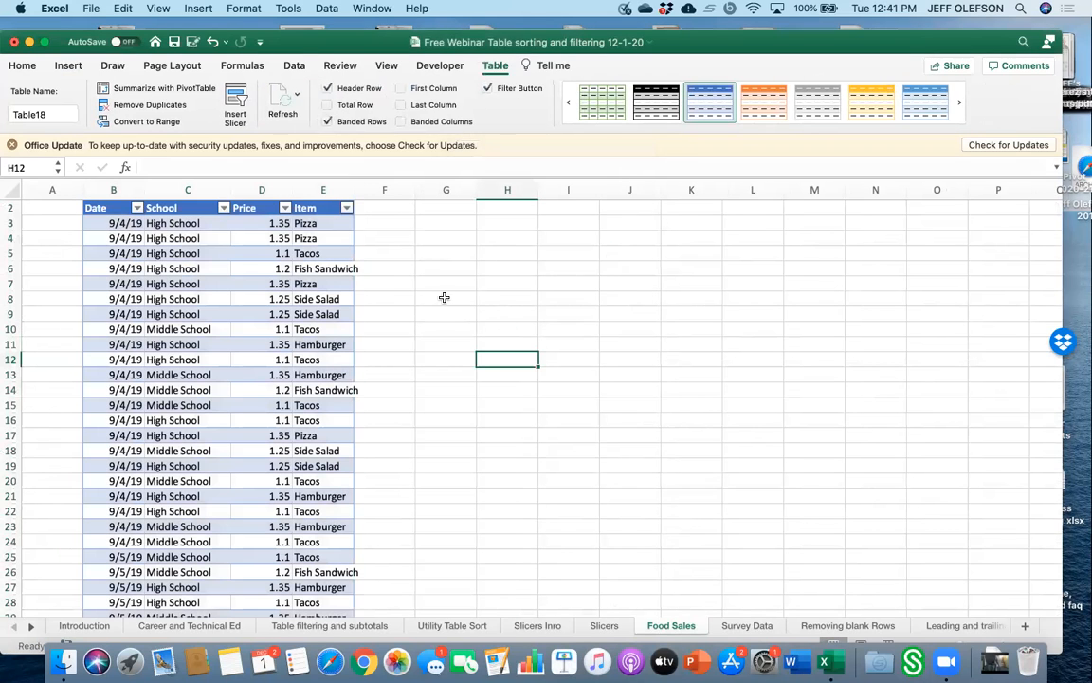
# Widen the Item column of the new table.
pyautogui.moveTo(356, 189); pyautogui.dragTo(412, 189)
pyautogui.scroll(-10, 373, 465)
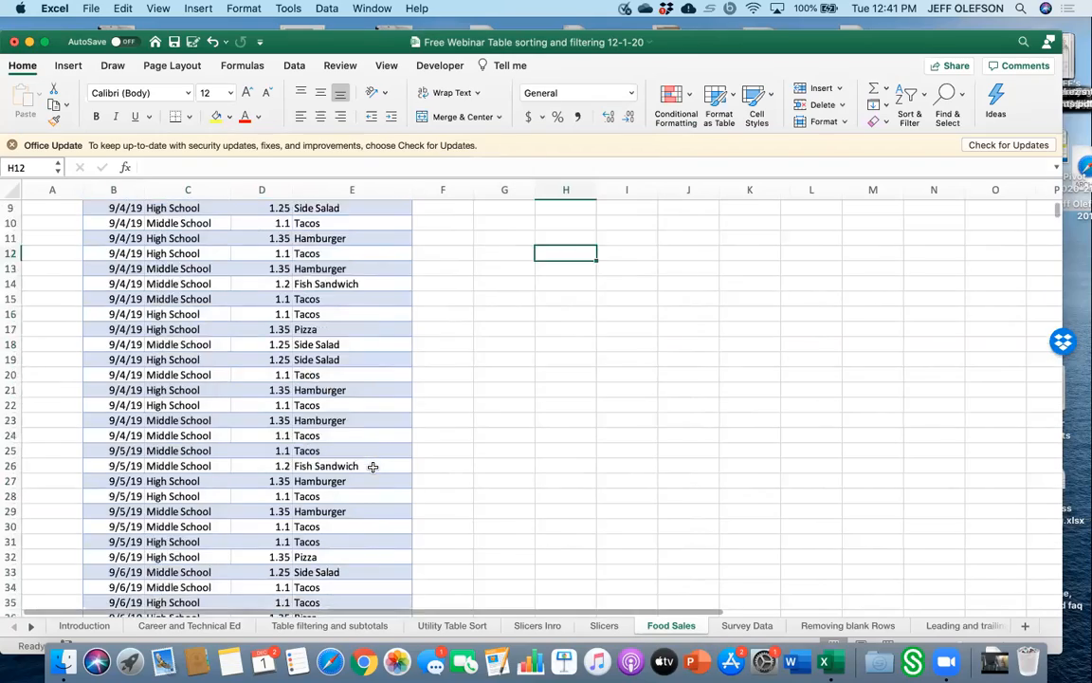
pyautogui.scroll(-20, 373, 467)
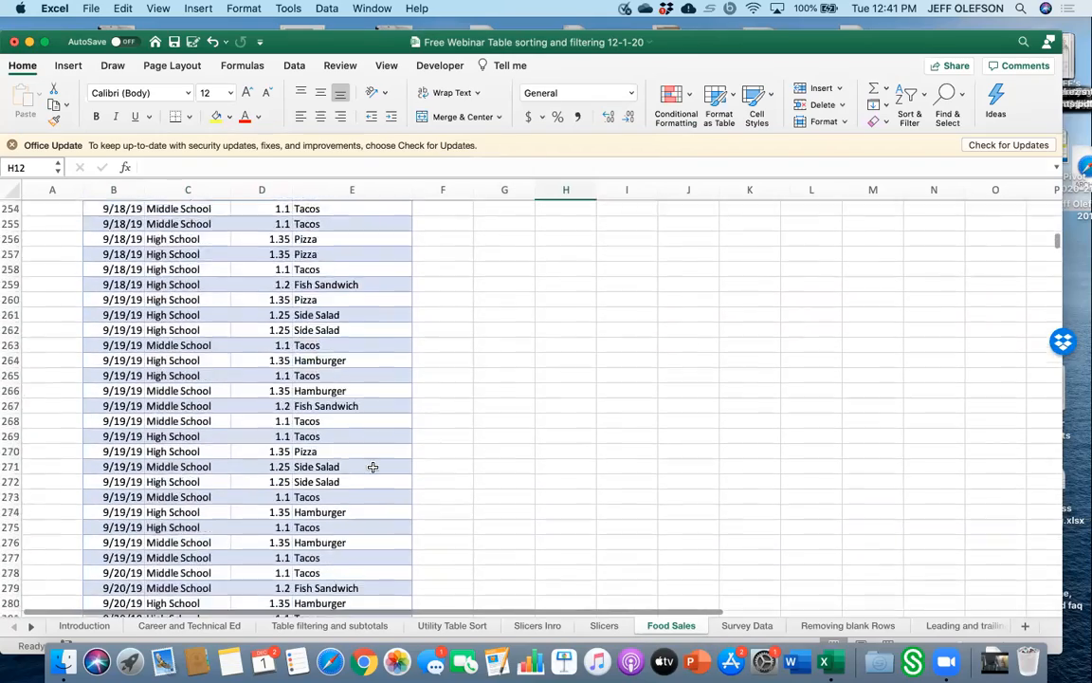
pyautogui.scroll(-5, 373, 466)
pyautogui.scroll(20, 373, 467)
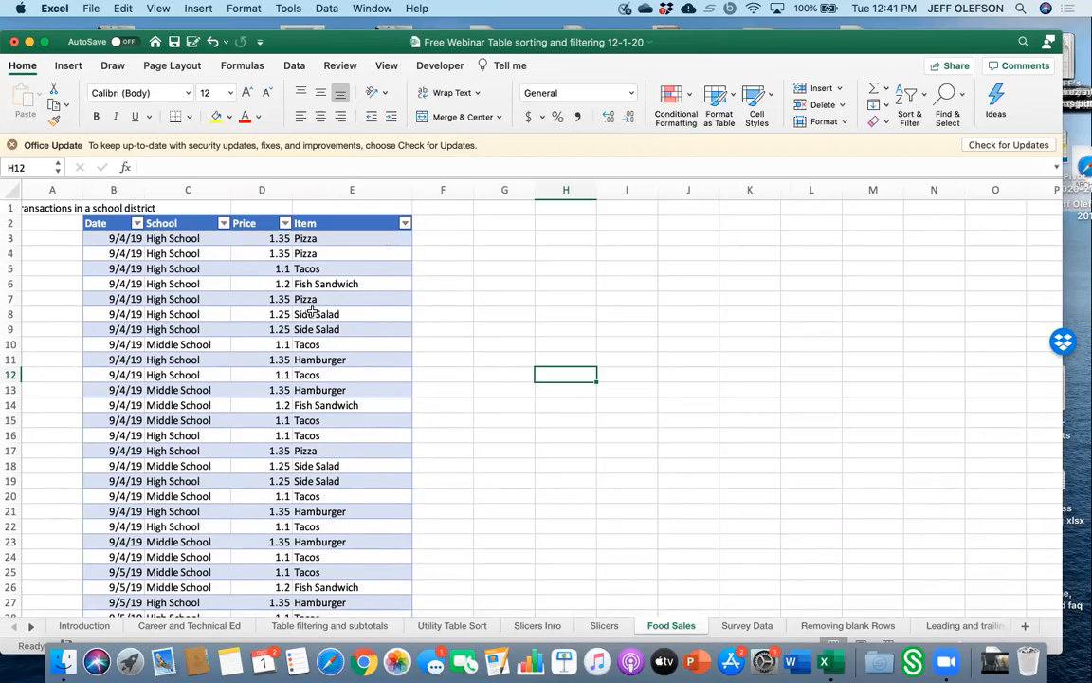
# Insert a slicer for the School field of the table.
pyautogui.click(237, 313)
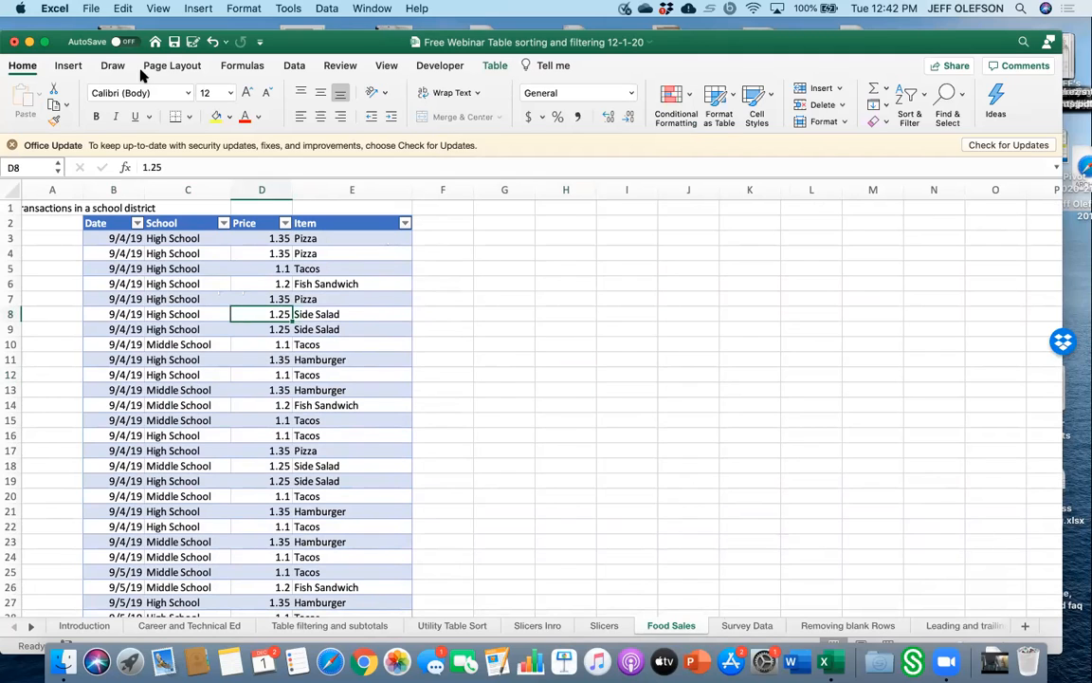
pyautogui.click(493, 66)
pyautogui.click(237, 104)
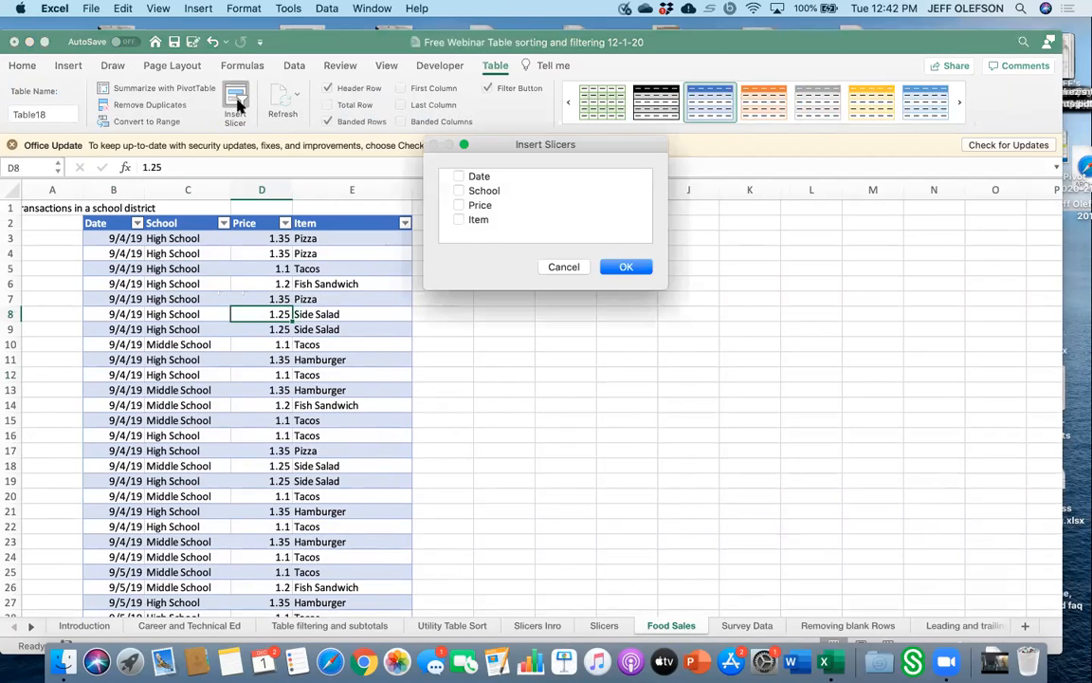
pyautogui.click(467, 191)
pyautogui.click(644, 268)
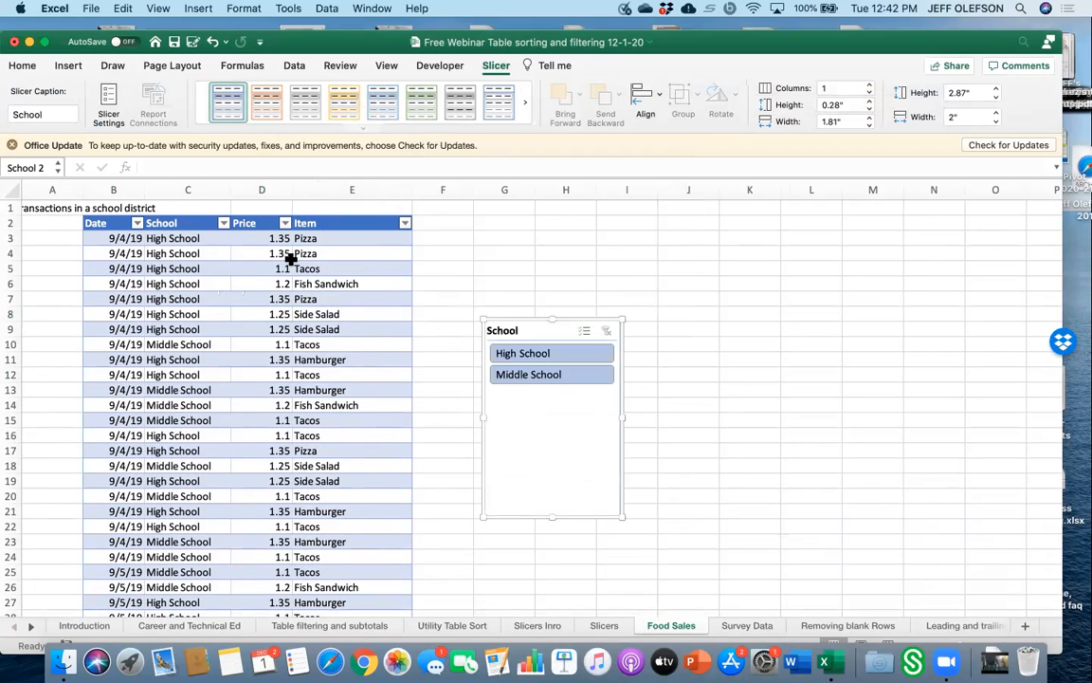
# Insert an Item slicer and move it beside the School slicer.
pyautogui.click(311, 285)
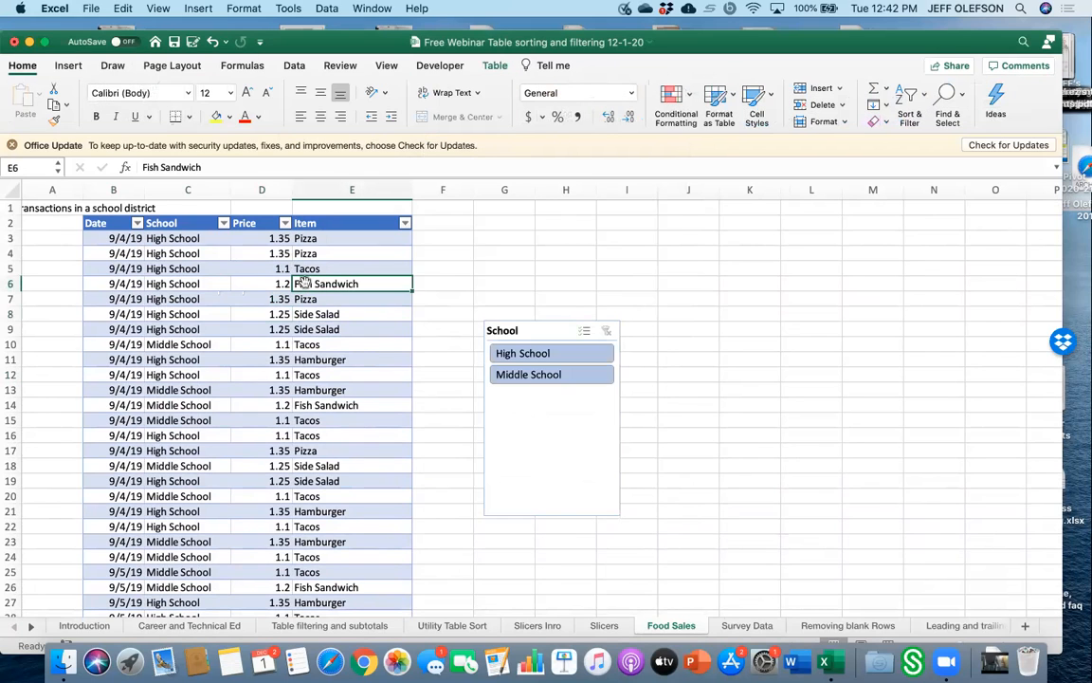
pyautogui.click(493, 66)
pyautogui.click(235, 102)
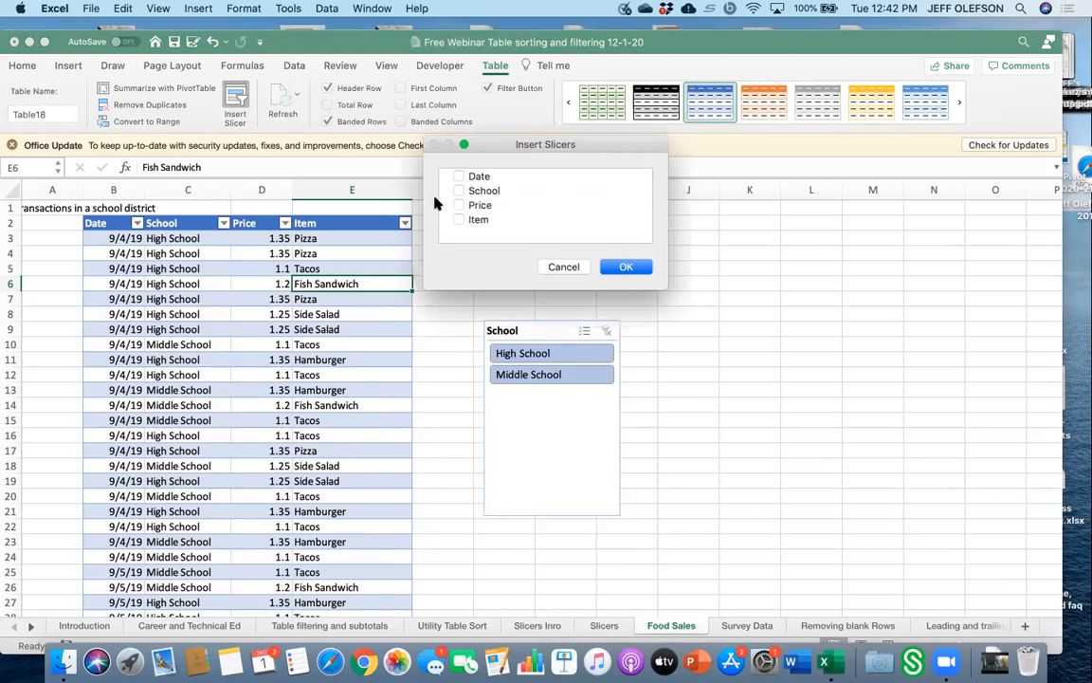
pyautogui.click(459, 219)
pyautogui.click(626, 266)
pyautogui.moveTo(564, 331); pyautogui.dragTo(721, 314)
pyautogui.click(422, 102)
pyautogui.click(899, 465)
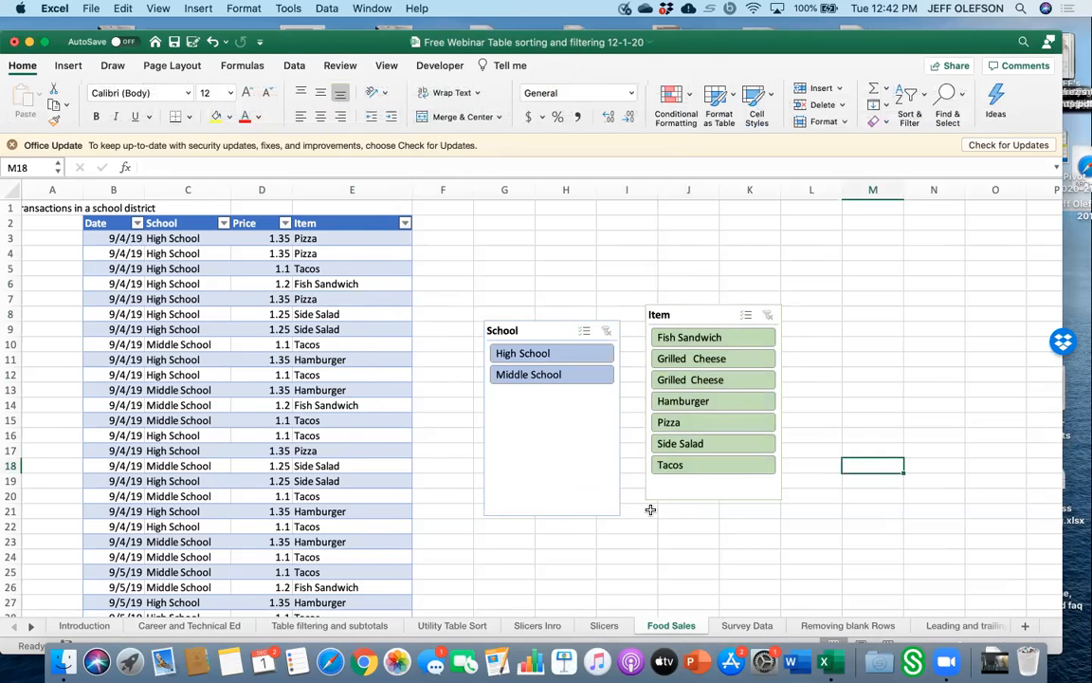
# Turn on the total row for the Food Sales table.
pyautogui.scroll(-3, 652, 508)
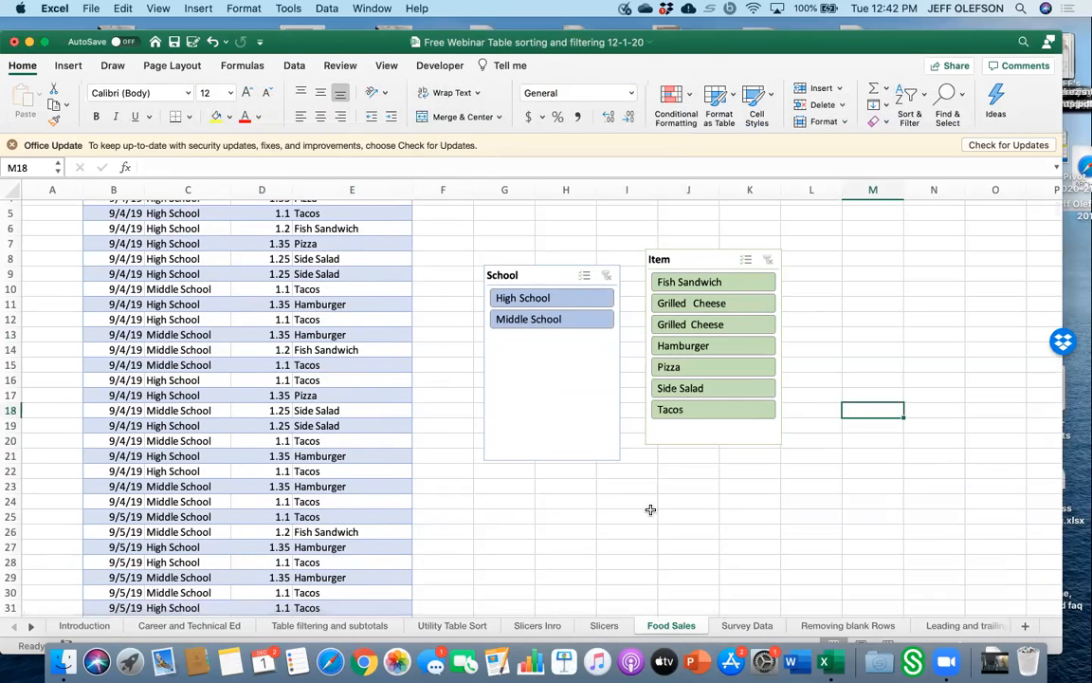
pyautogui.scroll(-10, 288, 531)
pyautogui.click(288, 522)
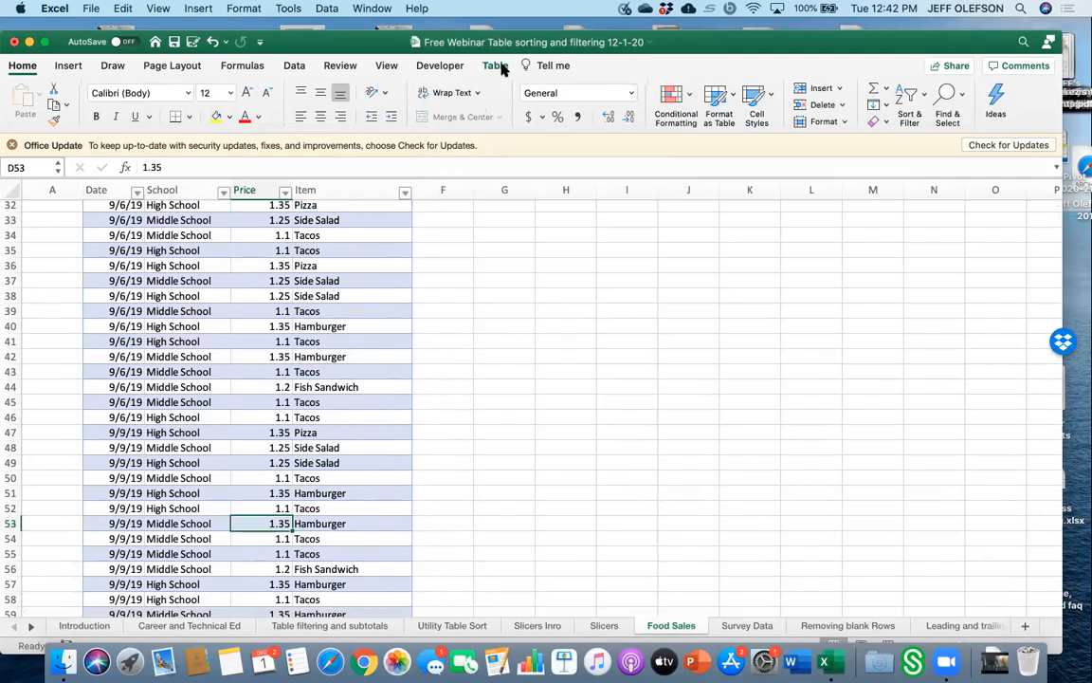
pyautogui.click(496, 66)
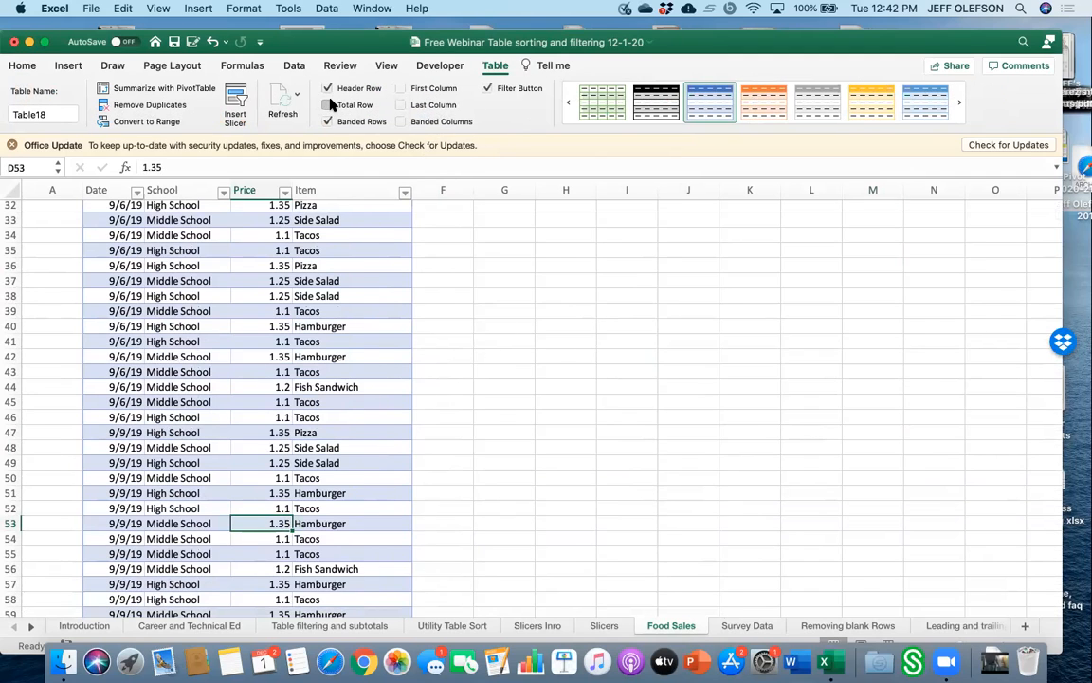
pyautogui.click(329, 104)
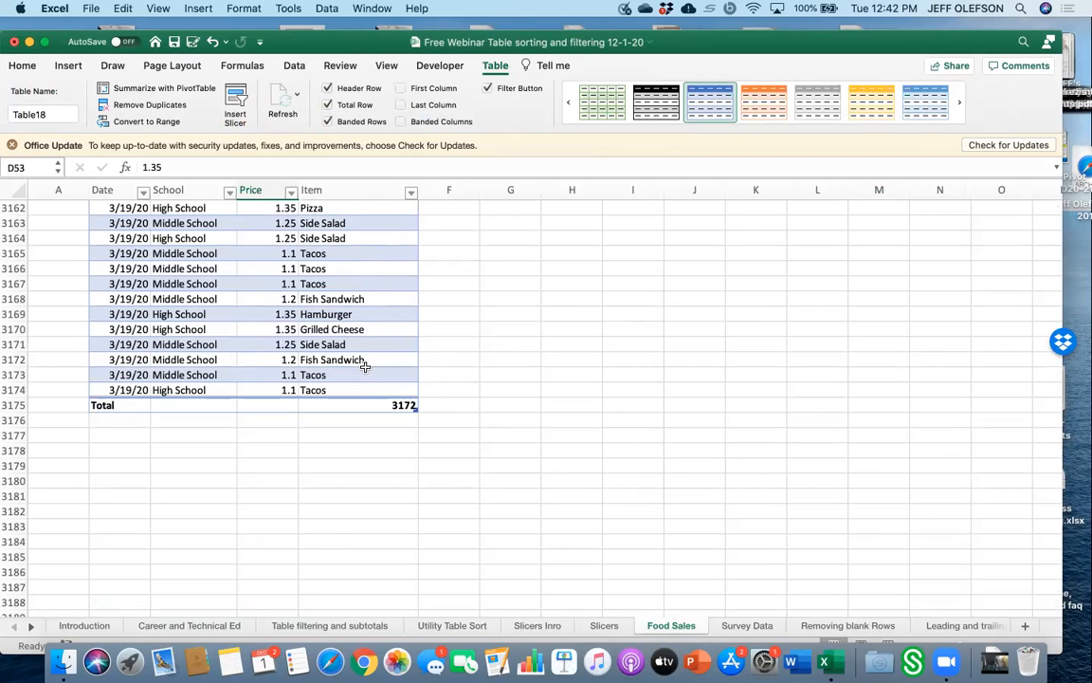
# Examine the Item column's total and its list of total functions.
pyautogui.scroll(6, 363, 388)
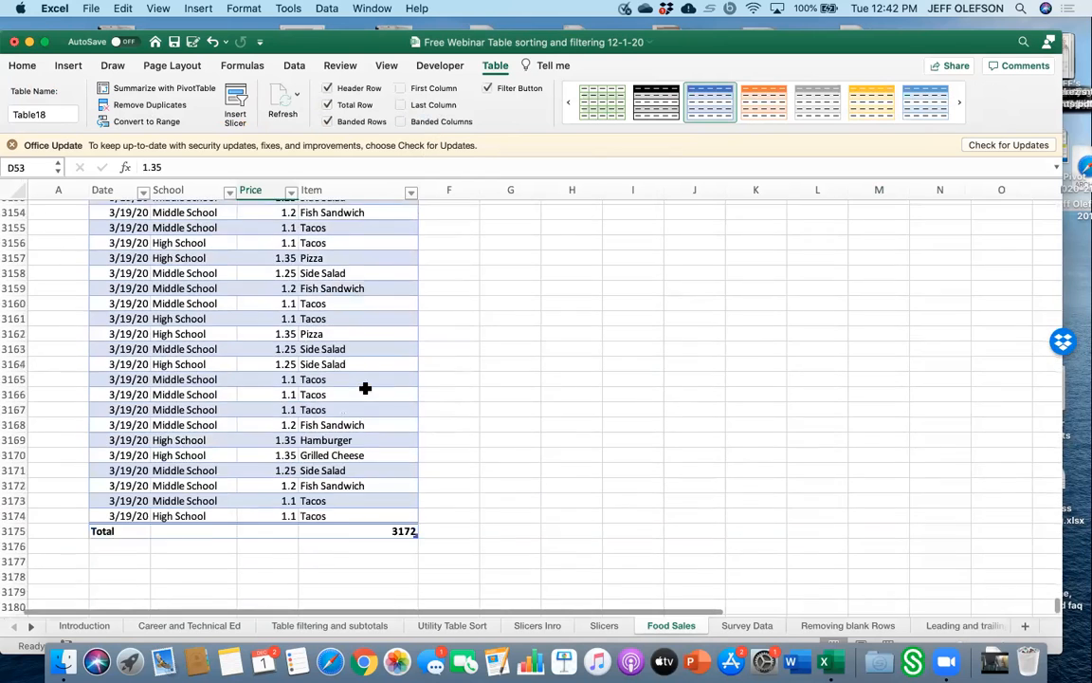
pyautogui.scroll(-6, 365, 389)
pyautogui.scroll(-2, 365, 388)
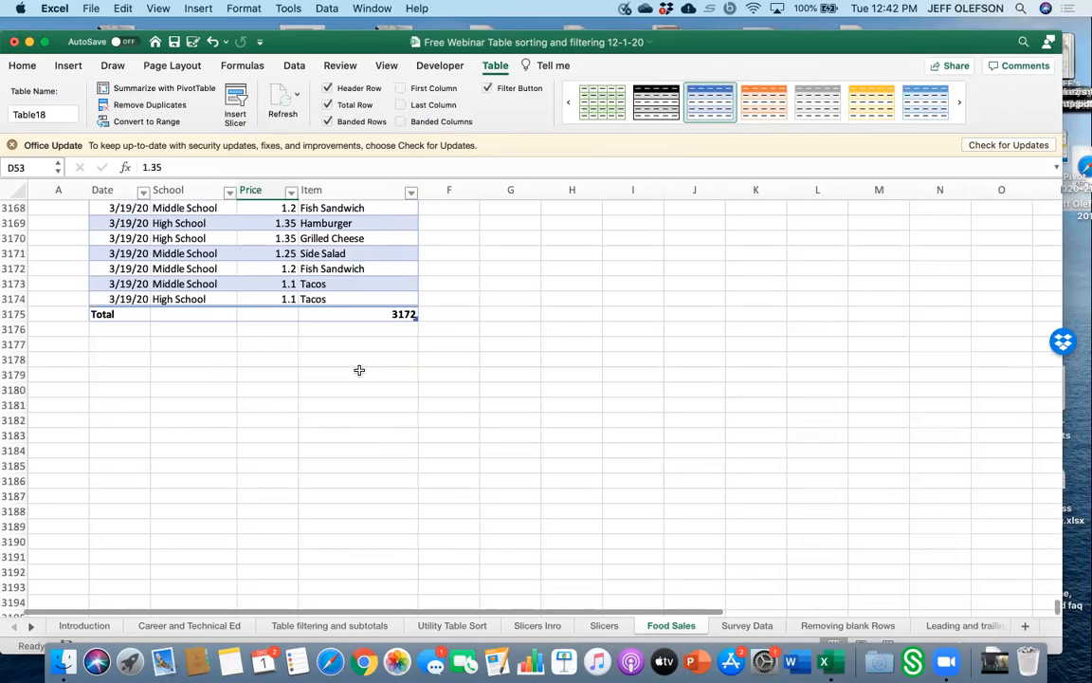
pyautogui.scroll(8, 360, 370)
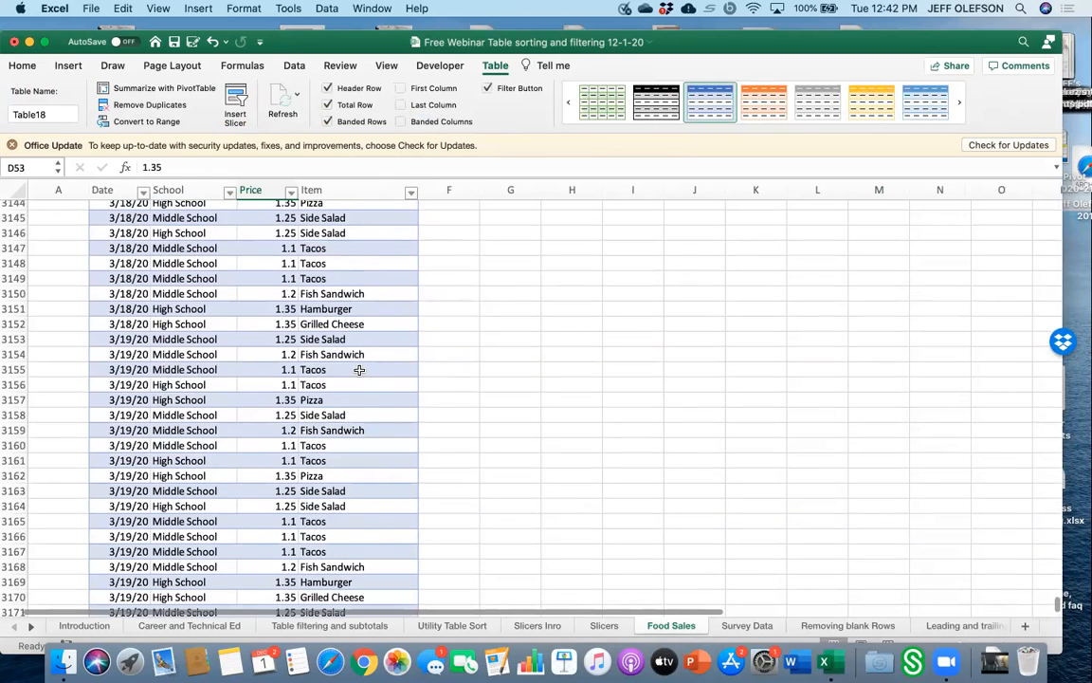
pyautogui.scroll(-5, 369, 389)
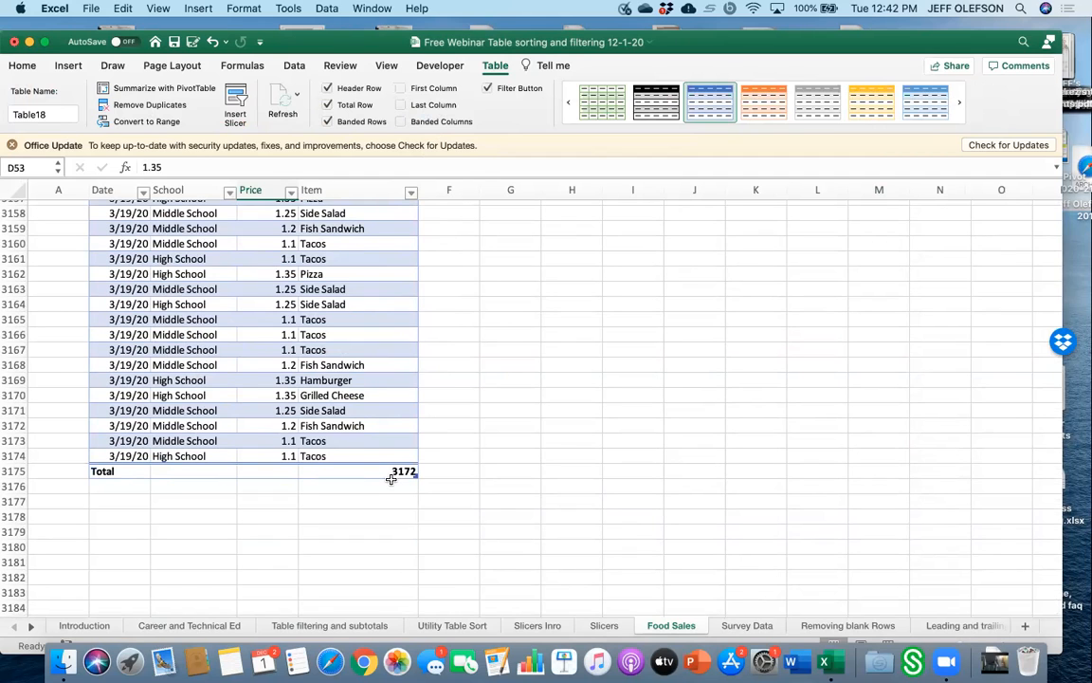
pyautogui.press('super+a')
pyautogui.click(386, 514)
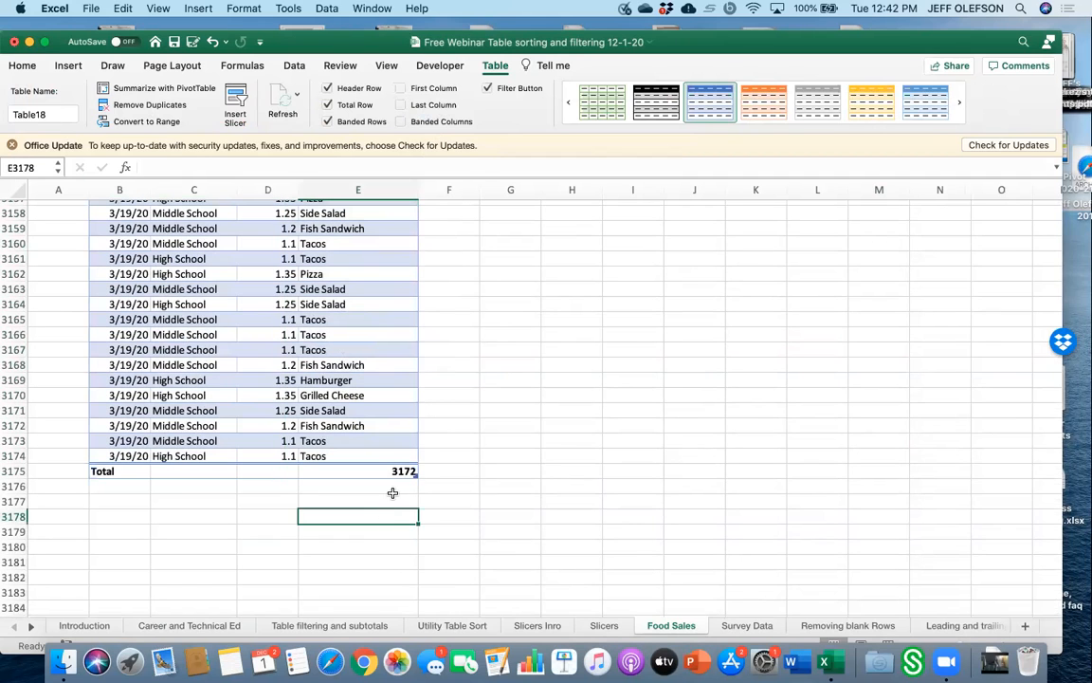
pyautogui.click(405, 471)
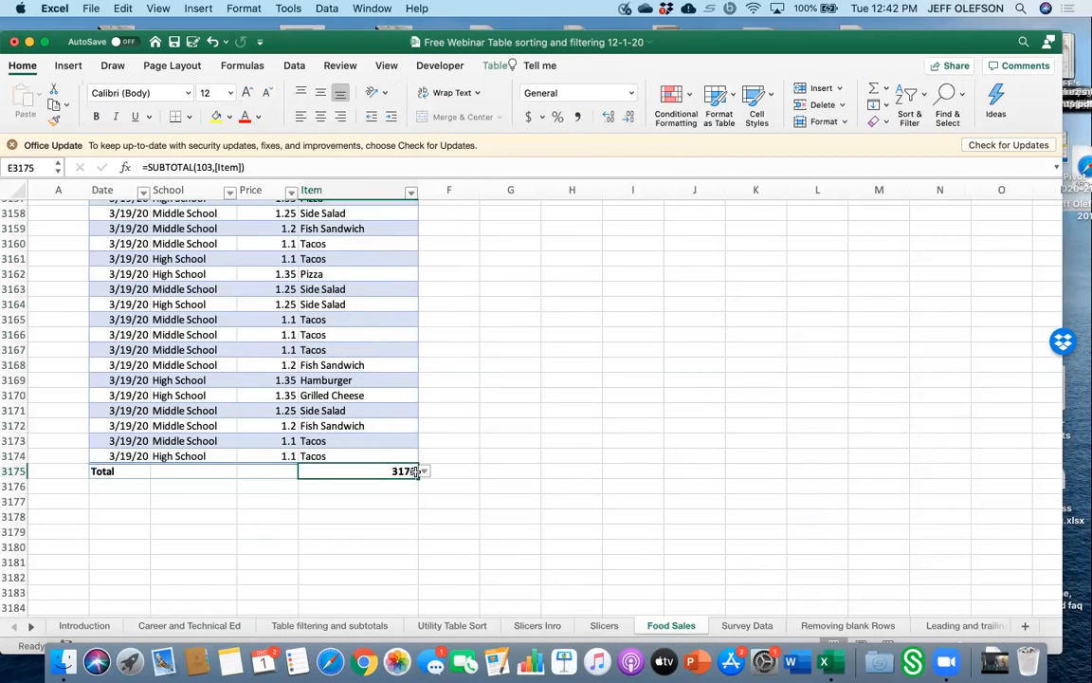
pyautogui.click(424, 472)
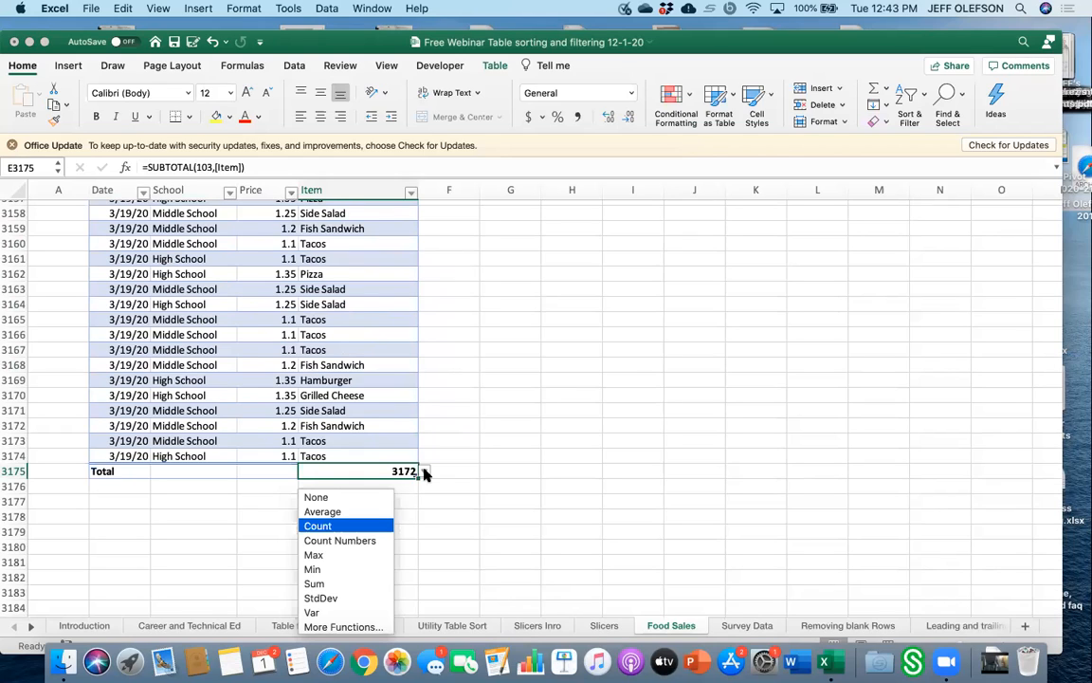
pyautogui.click(467, 496)
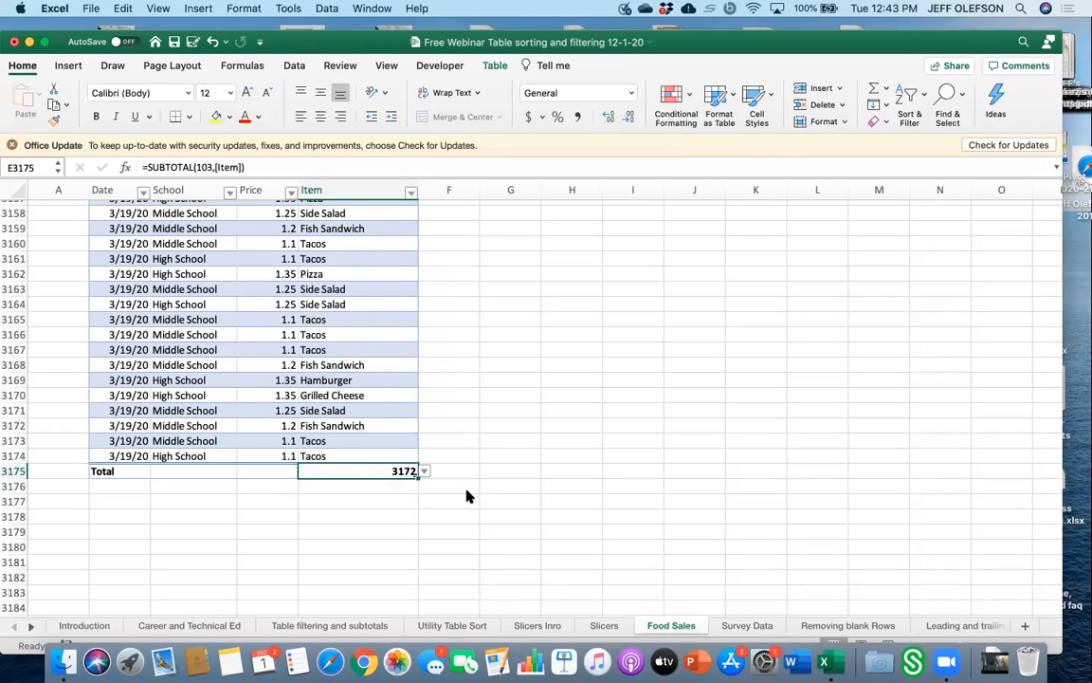
pyautogui.click(462, 488)
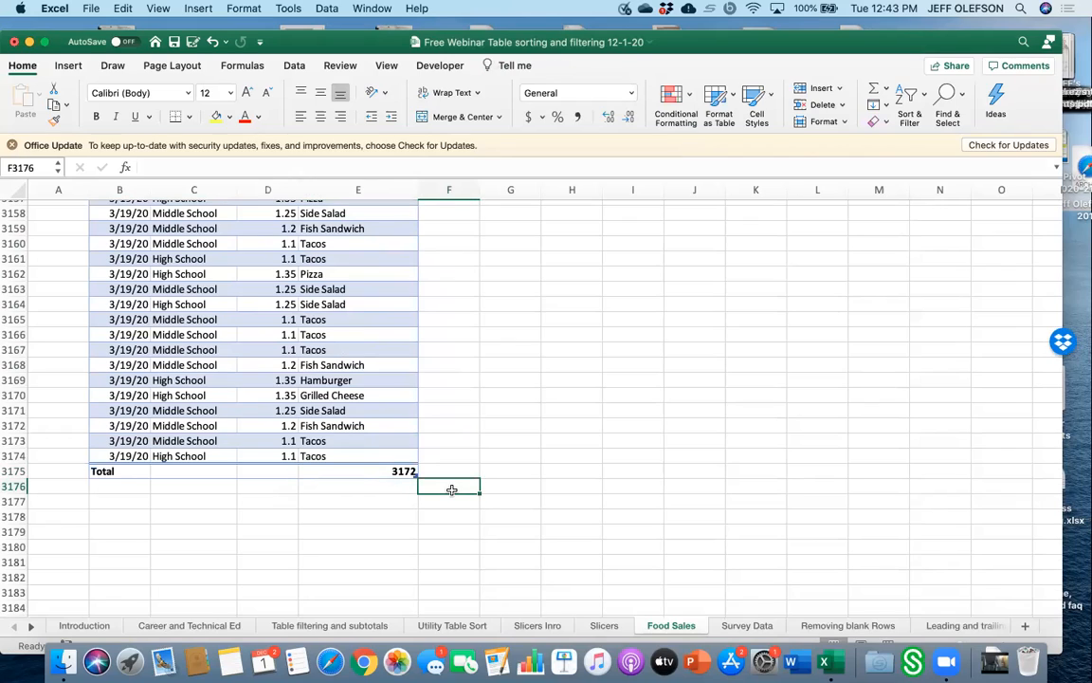
pyautogui.scroll(20, 468, 411)
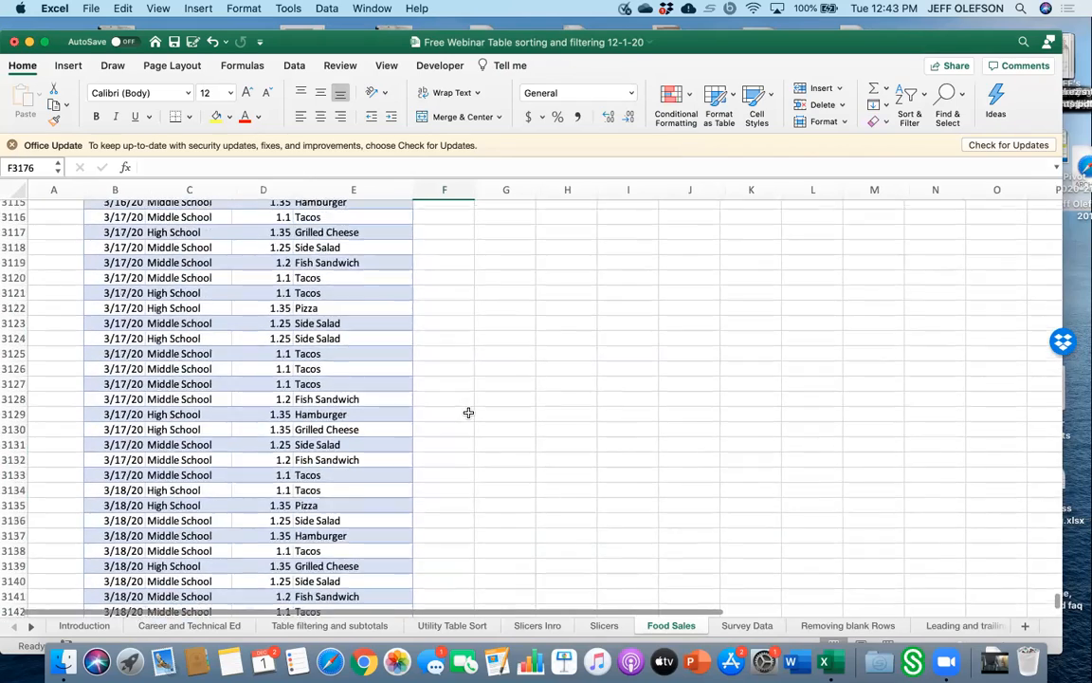
pyautogui.scroll(20, 468, 413)
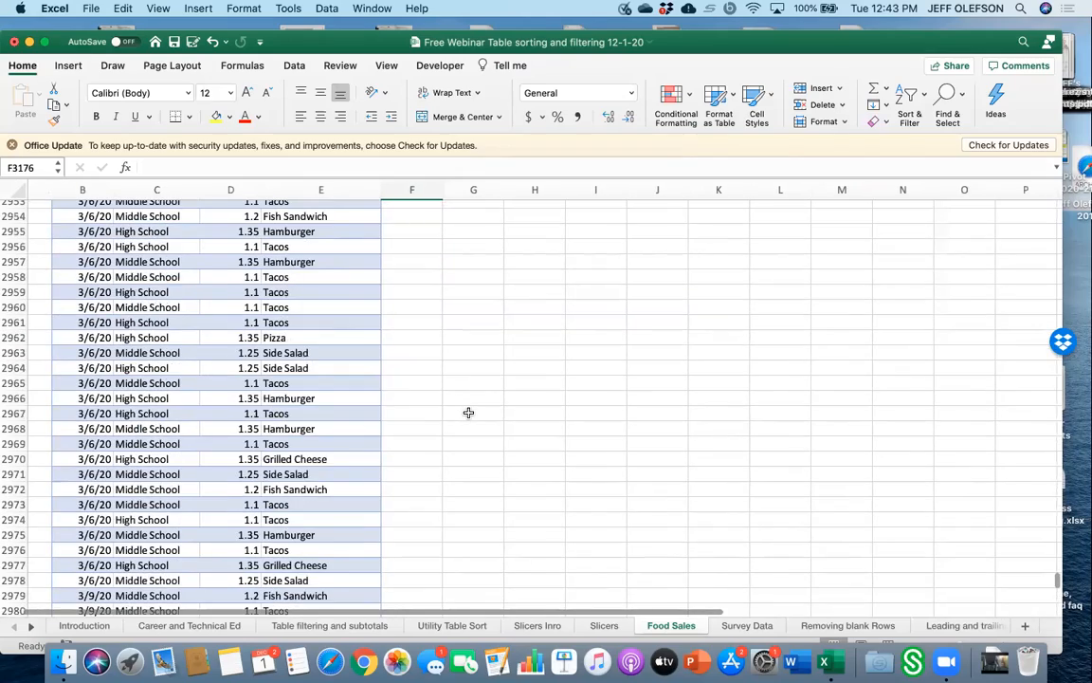
pyautogui.scroll(20, 468, 412)
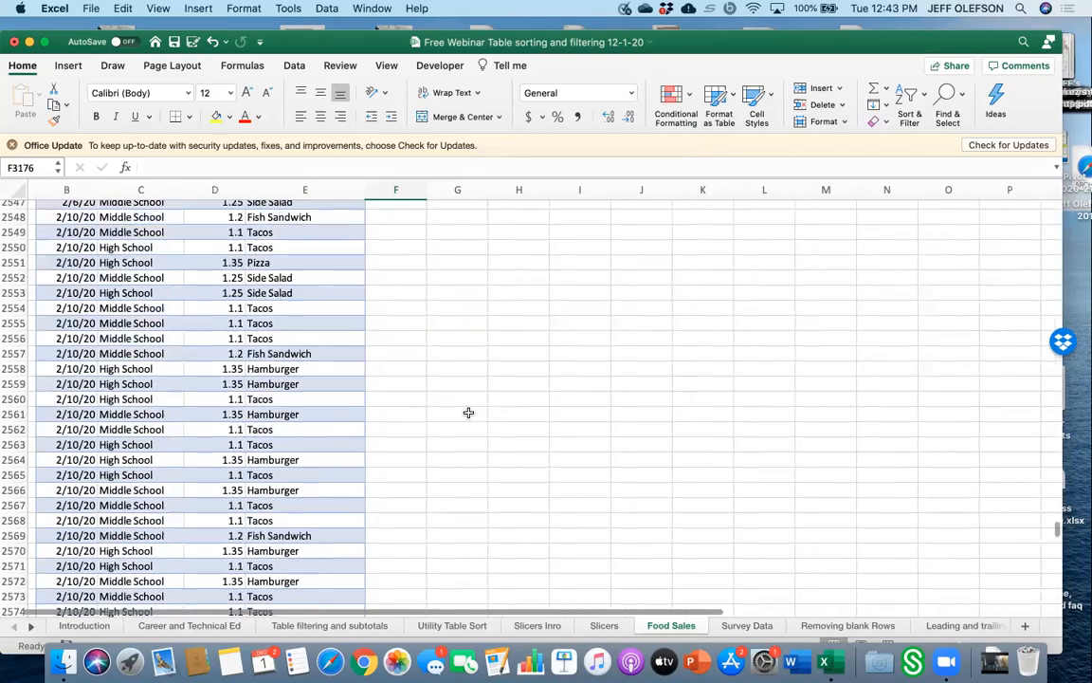
pyautogui.scroll(20, 469, 412)
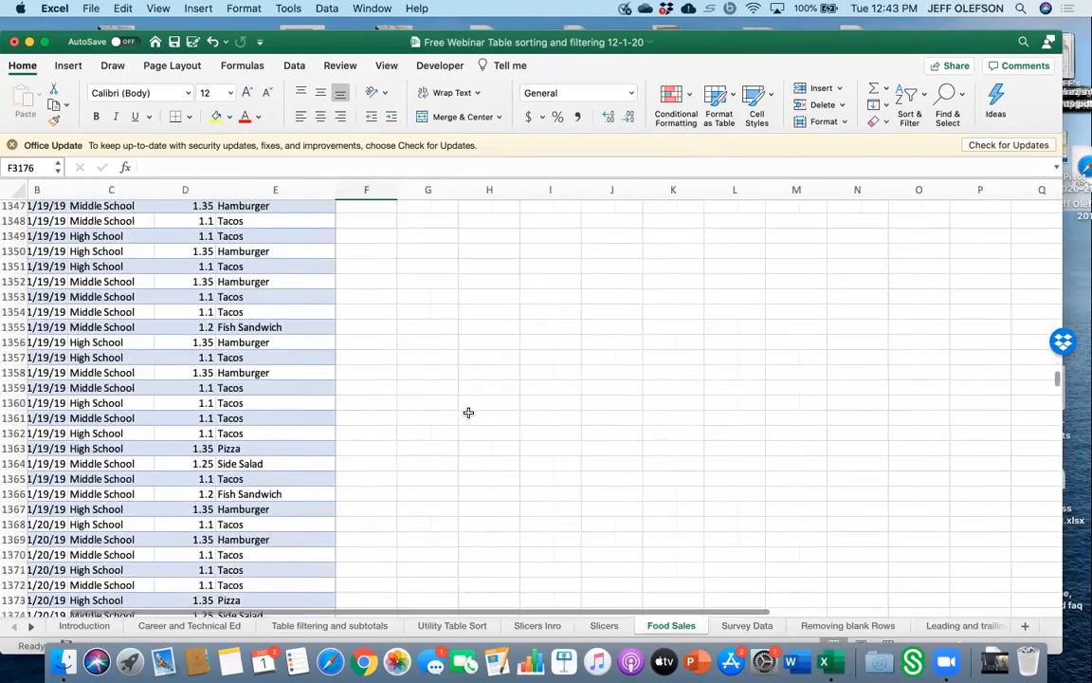
# Move the School slicer down the sheet, dragging it beside the table rows further down.
pyautogui.scroll(20, 469, 420)
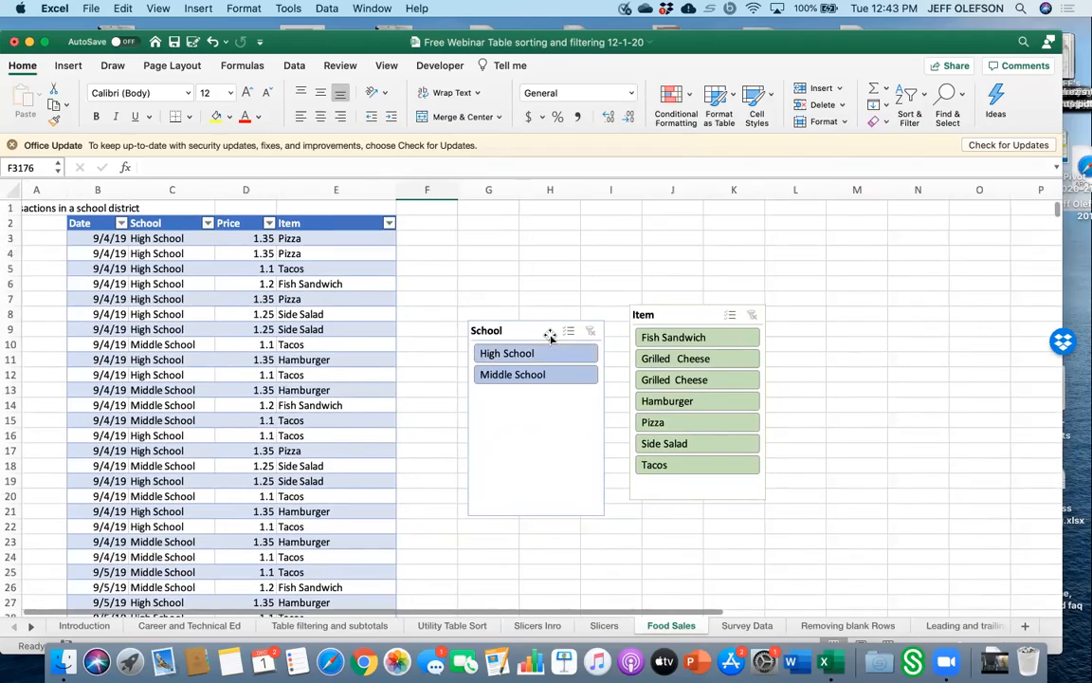
pyautogui.moveTo(552, 329); pyautogui.dragTo(479, 617)
pyautogui.scroll(20, 447, 340)
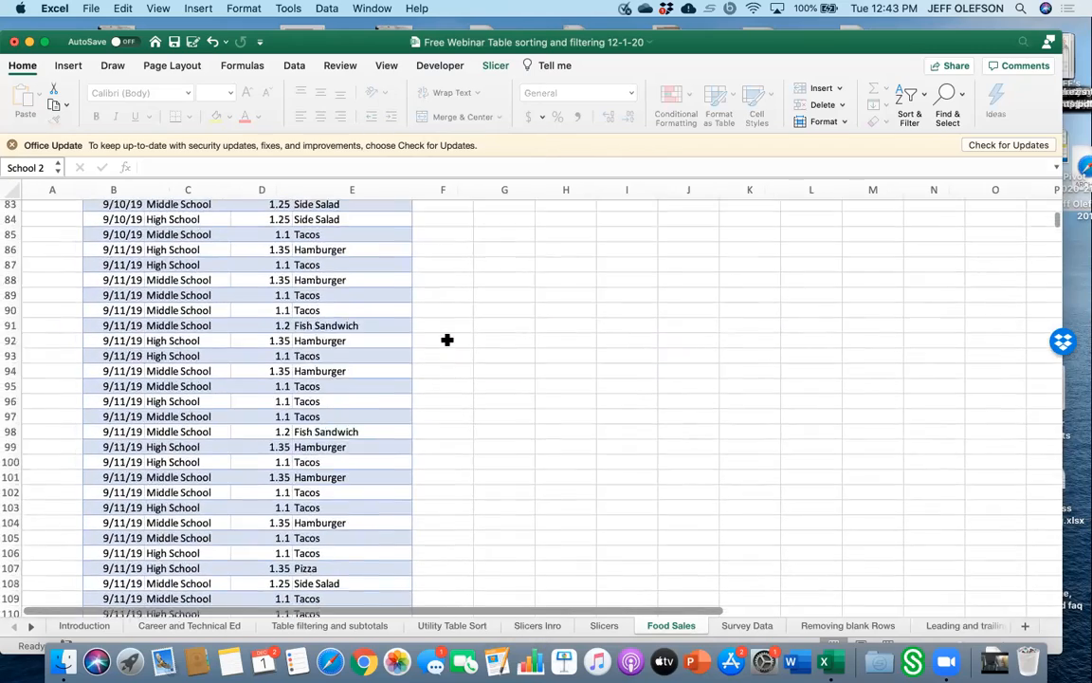
pyautogui.scroll(20, 446, 339)
pyautogui.scroll(-20, 473, 353)
pyautogui.scroll(-20, 503, 424)
pyautogui.scroll(10, 503, 424)
pyautogui.scroll(20, 504, 425)
pyautogui.scroll(-5, 502, 424)
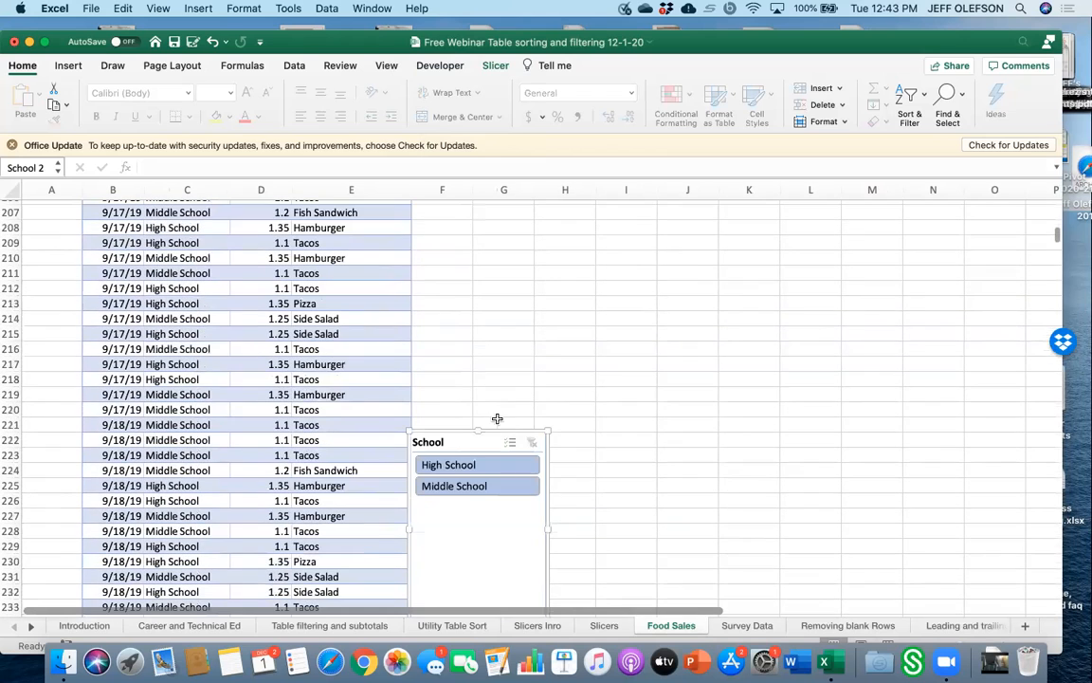
pyautogui.moveTo(490, 441); pyautogui.dragTo(616, 449)
pyautogui.scroll(-8, 521, 370)
pyautogui.scroll(2, 521, 371)
pyautogui.scroll(2, 577, 425)
pyautogui.scroll(4, 631, 471)
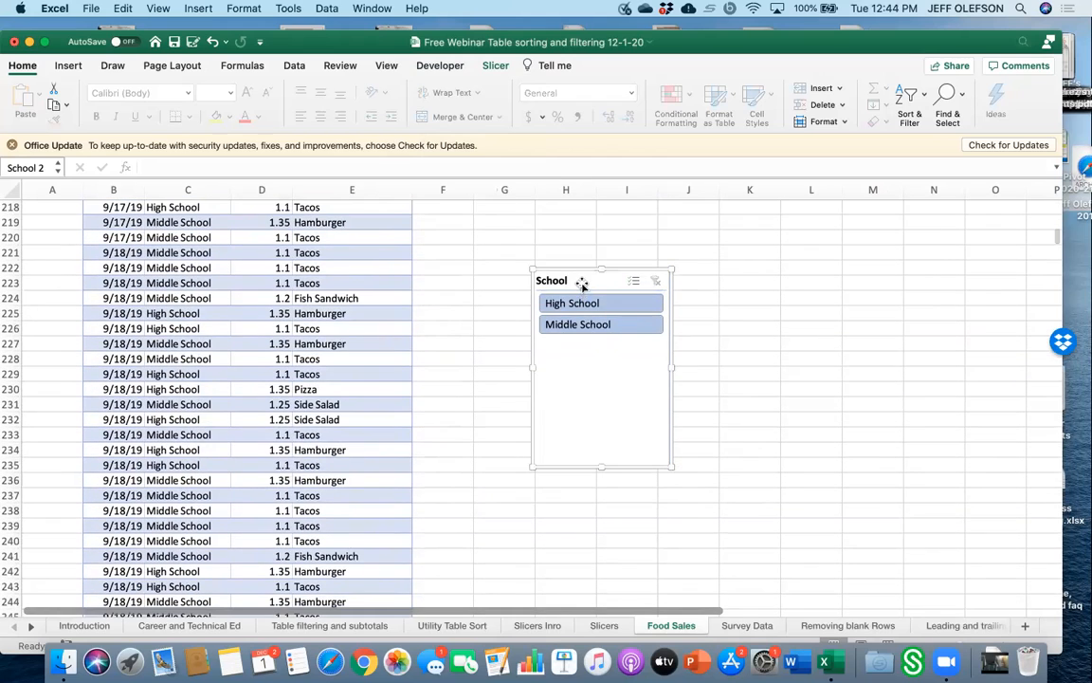
pyautogui.moveTo(583, 284); pyautogui.dragTo(476, 611)
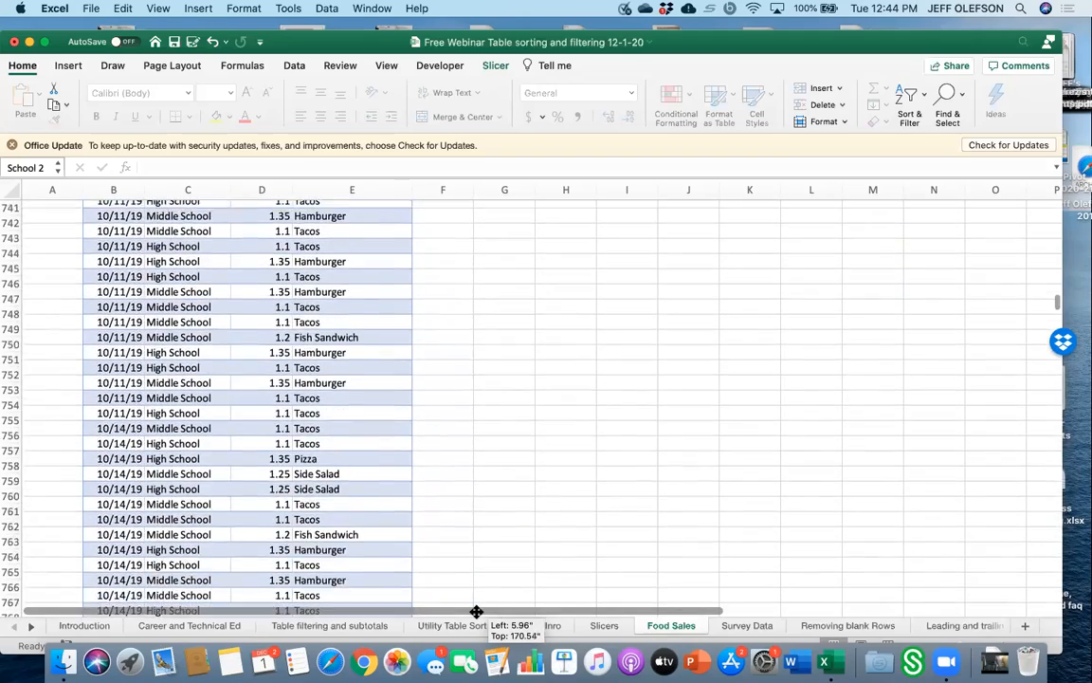
pyautogui.moveTo(476, 611); pyautogui.dragTo(476, 613)
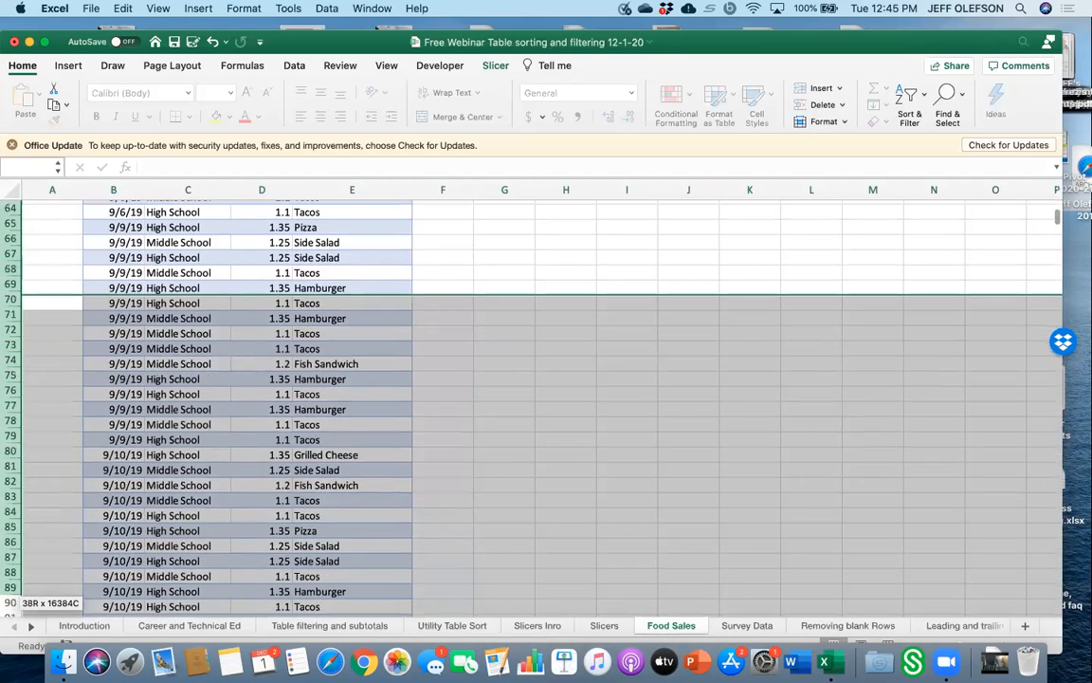
# Select rows 52 through 1177 of the table and clear their contents.
pyautogui.moveTo(10, 618); pyautogui.dragTo(10, 619)
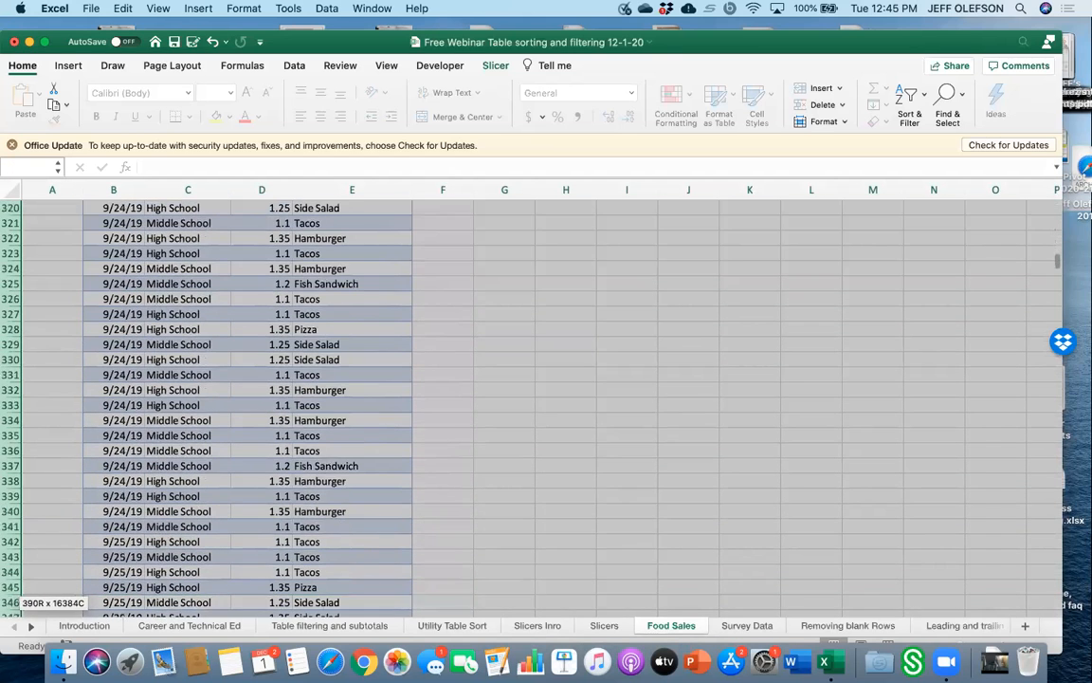
pyautogui.moveTo(10, 621); pyautogui.dragTo(10, 621)
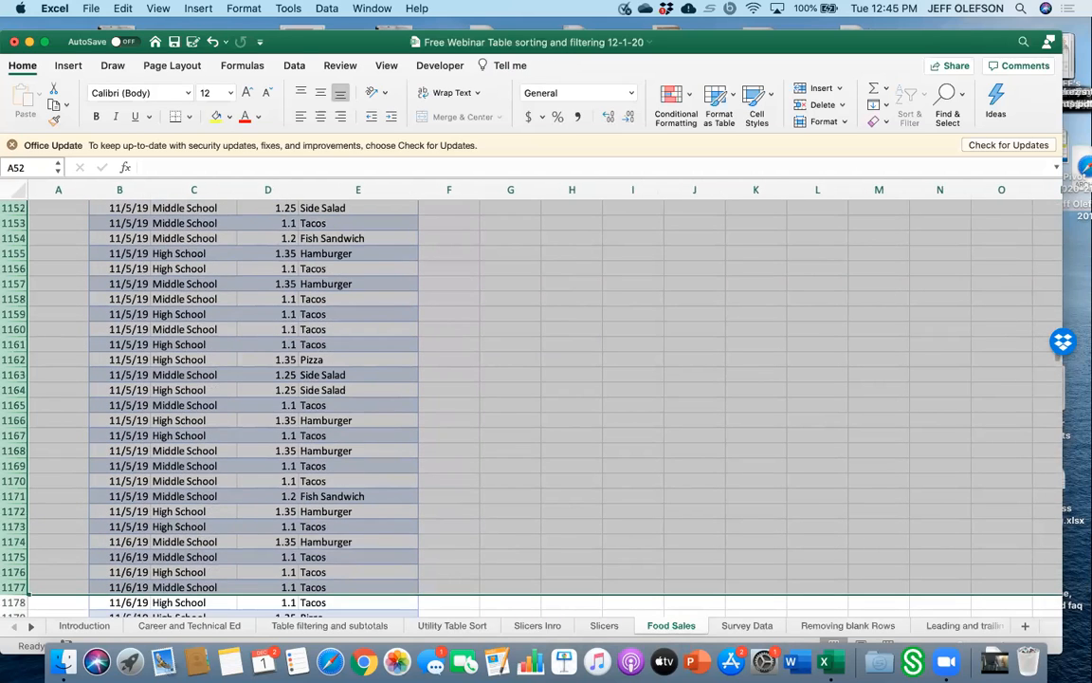
pyautogui.write('\\')
pyautogui.click(322, 635)
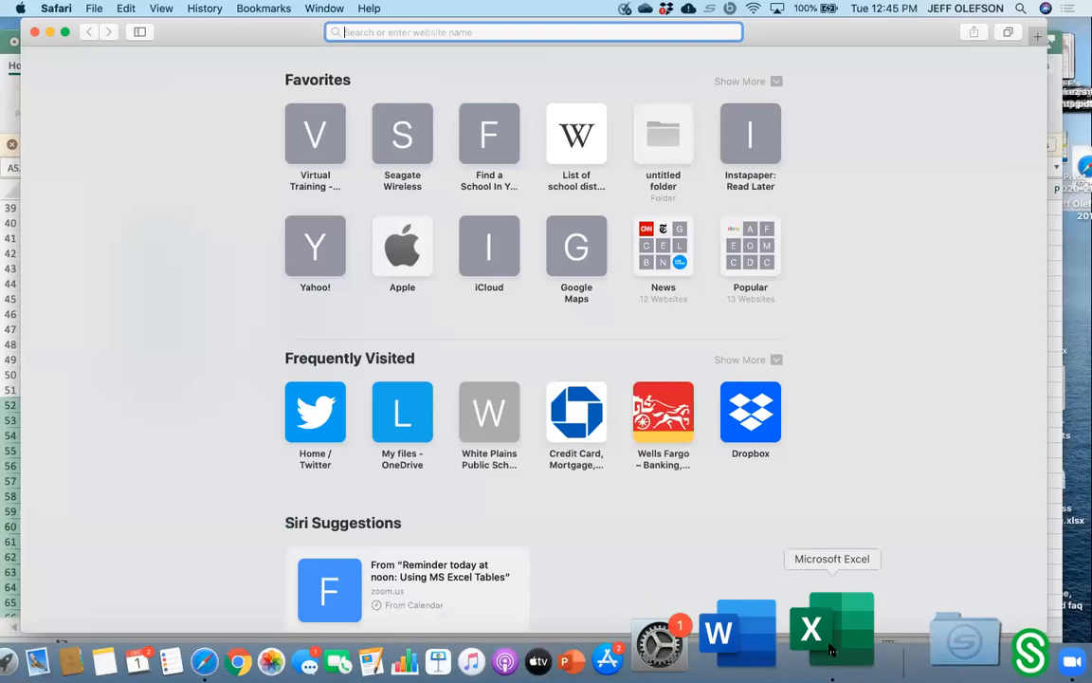
pyautogui.click(819, 644)
pyautogui.click(556, 332)
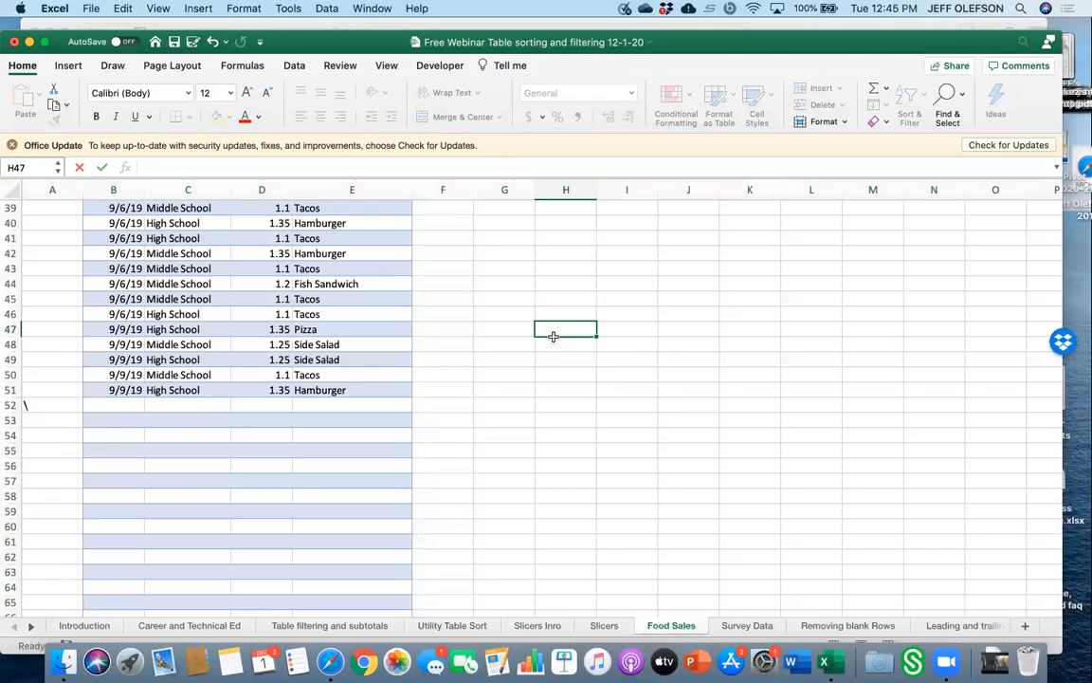
# Convert the Food Sales table back to a normal range.
pyautogui.scroll(10, 412, 322)
pyautogui.moveTo(90, 225); pyautogui.dragTo(364, 609)
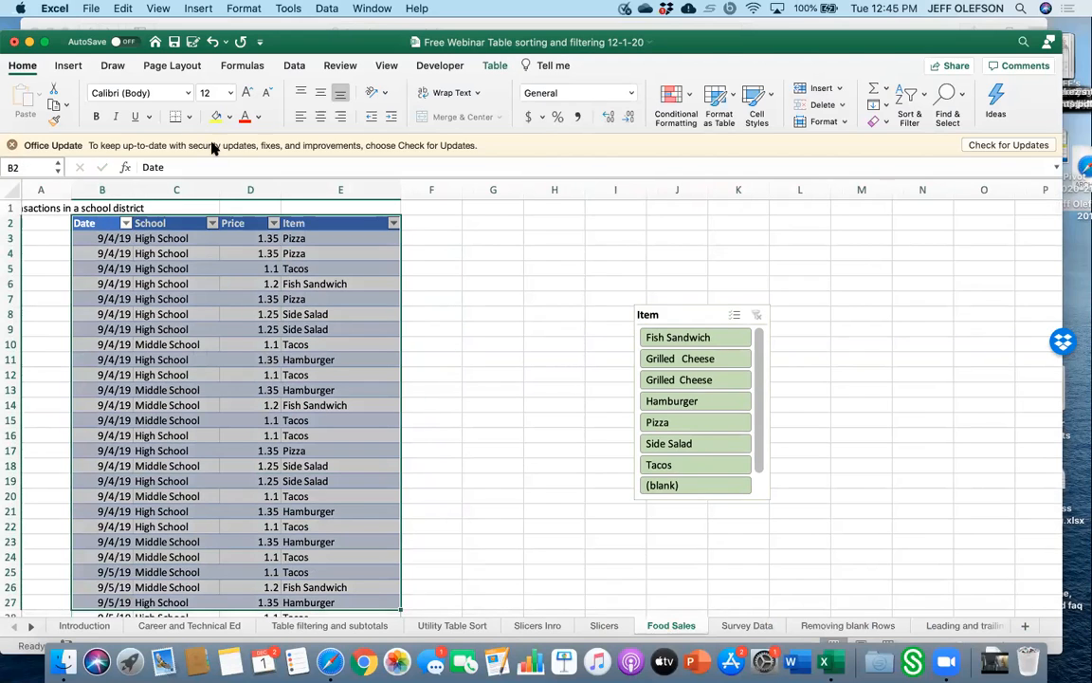
pyautogui.click(503, 66)
pyautogui.click(123, 121)
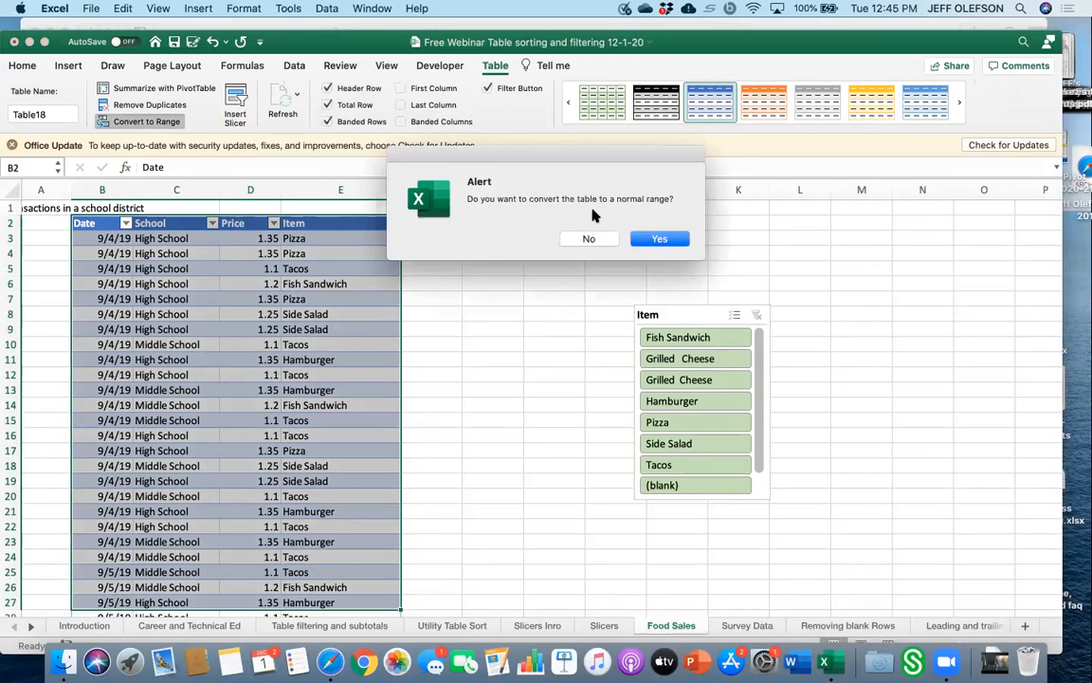
pyautogui.click(652, 239)
pyautogui.click(554, 328)
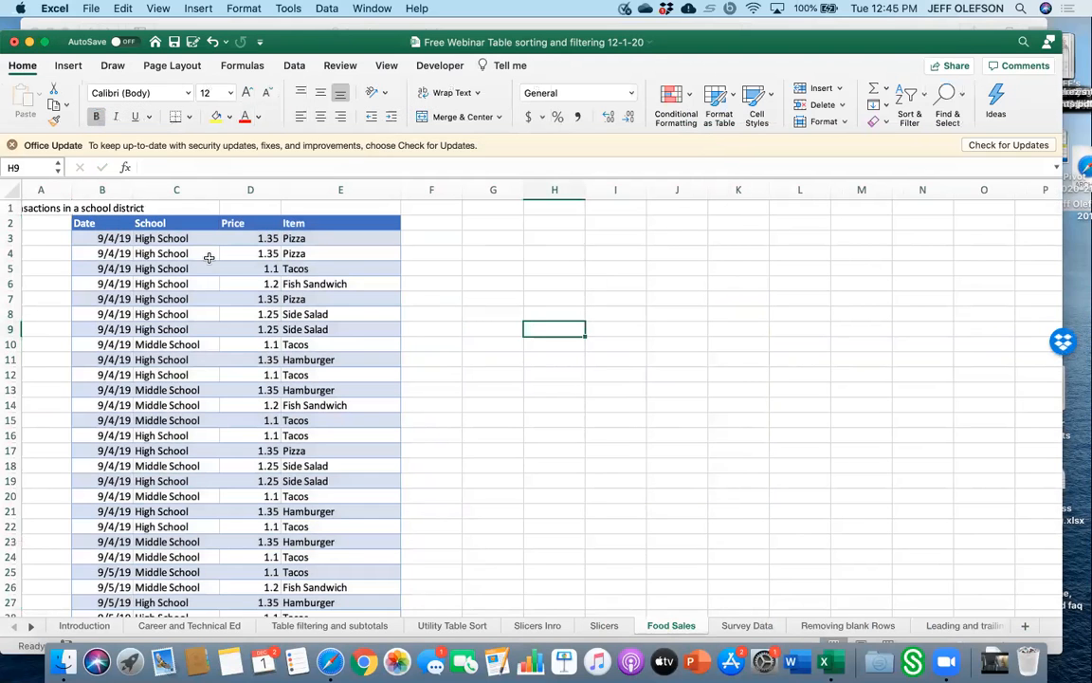
# Create a table with headers from the range B2:E51.
pyautogui.moveTo(117, 229); pyautogui.dragTo(342, 527)
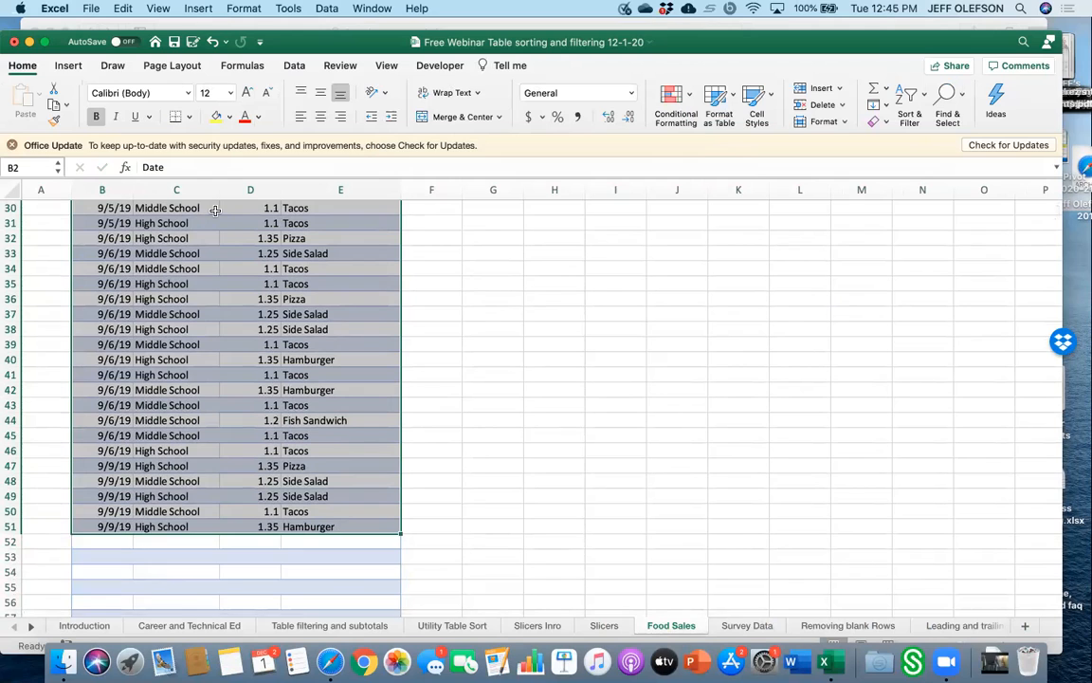
pyautogui.click(70, 65)
pyautogui.click(126, 99)
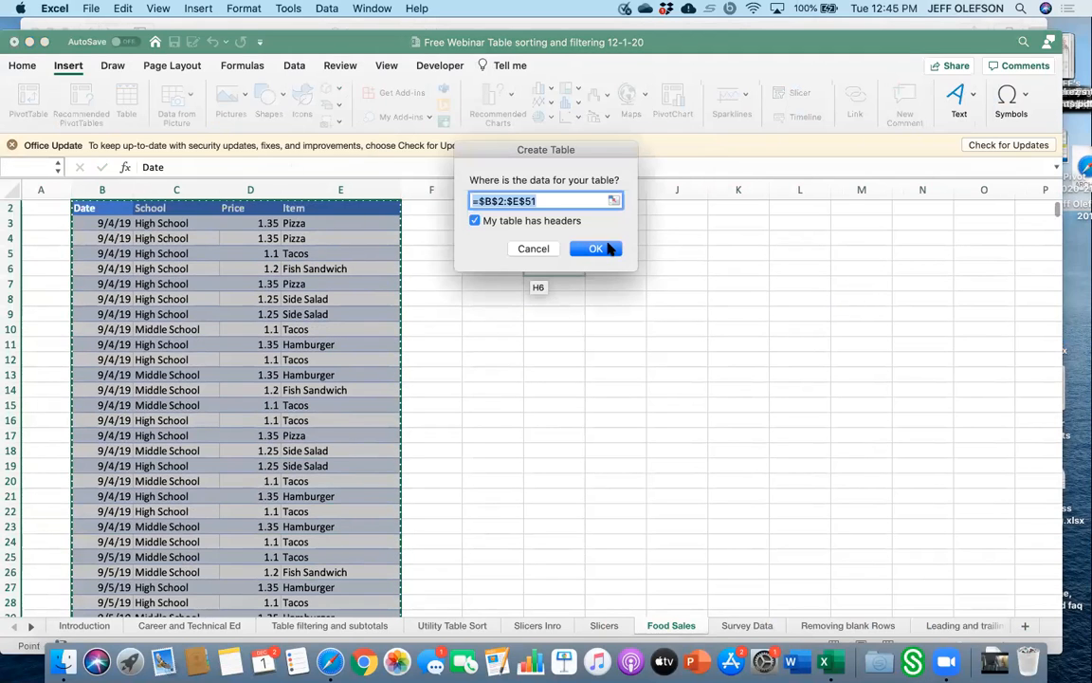
pyautogui.click(596, 248)
# Turn on the total row for the new table.
pyautogui.scroll(-10, 488, 489)
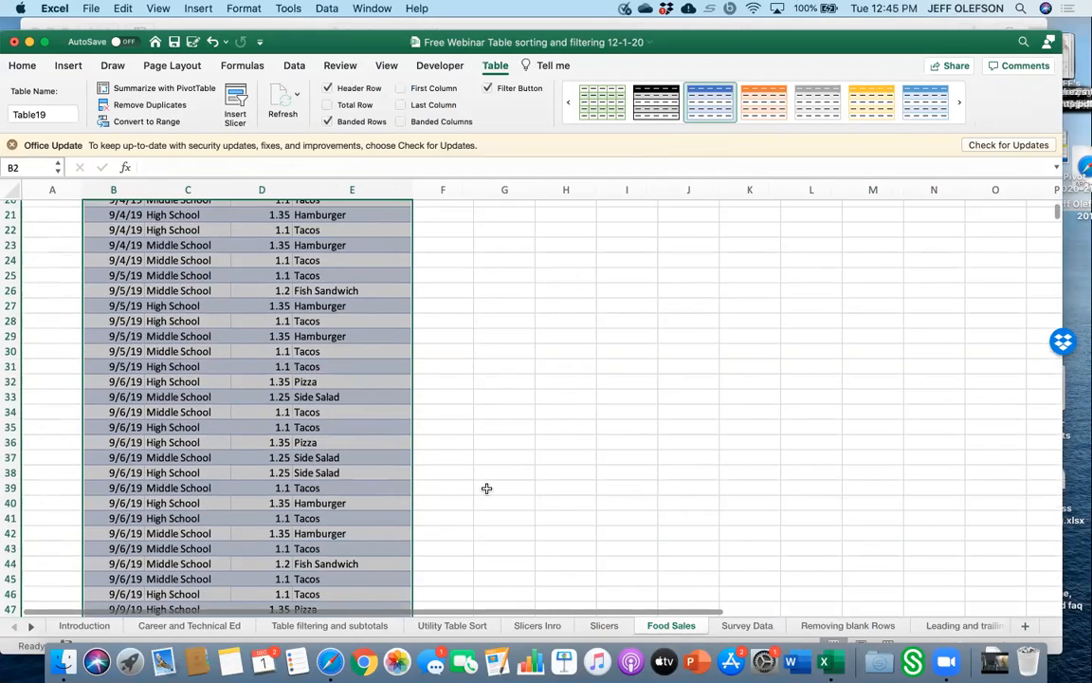
pyautogui.scroll(-8, 289, 533)
pyautogui.click(311, 431)
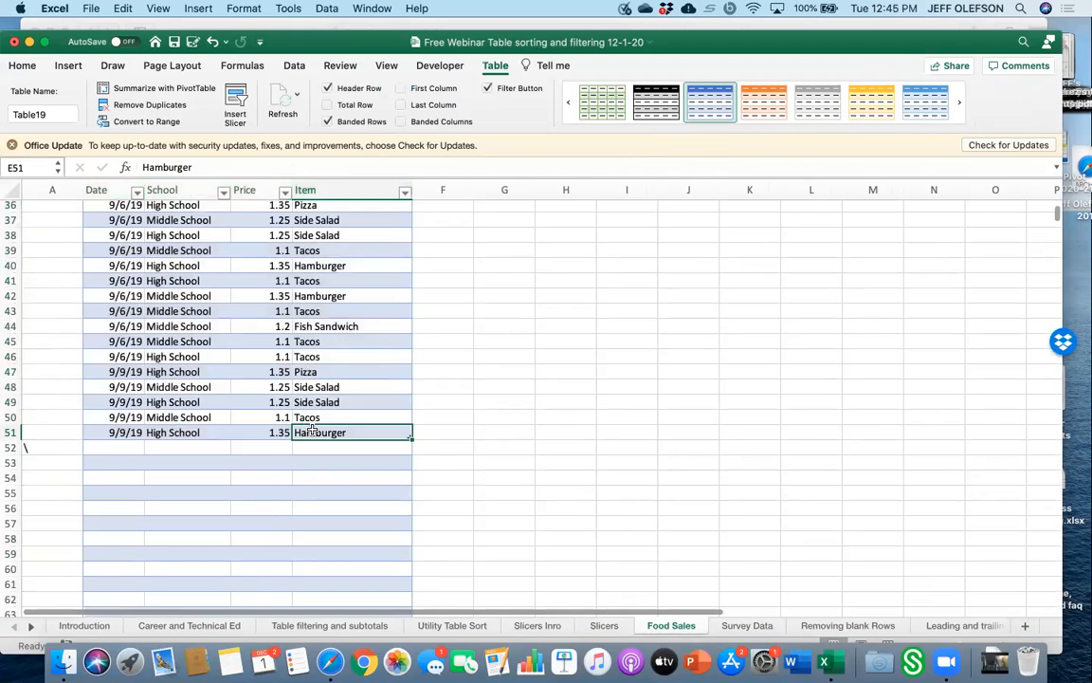
pyautogui.scroll(3, 383, 253)
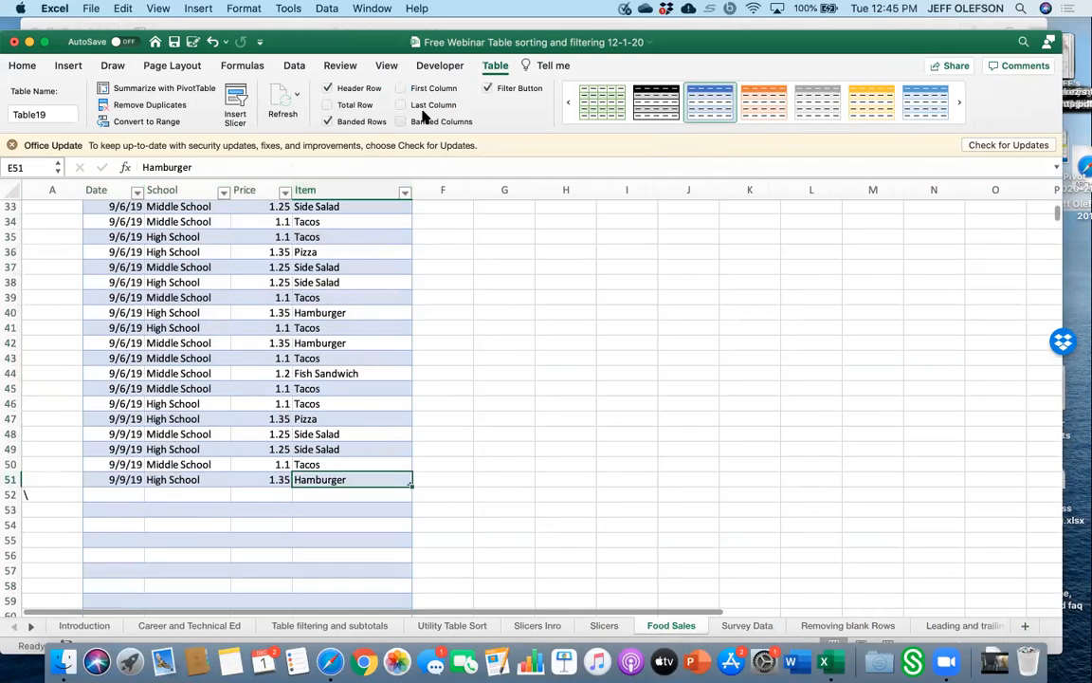
pyautogui.click(329, 105)
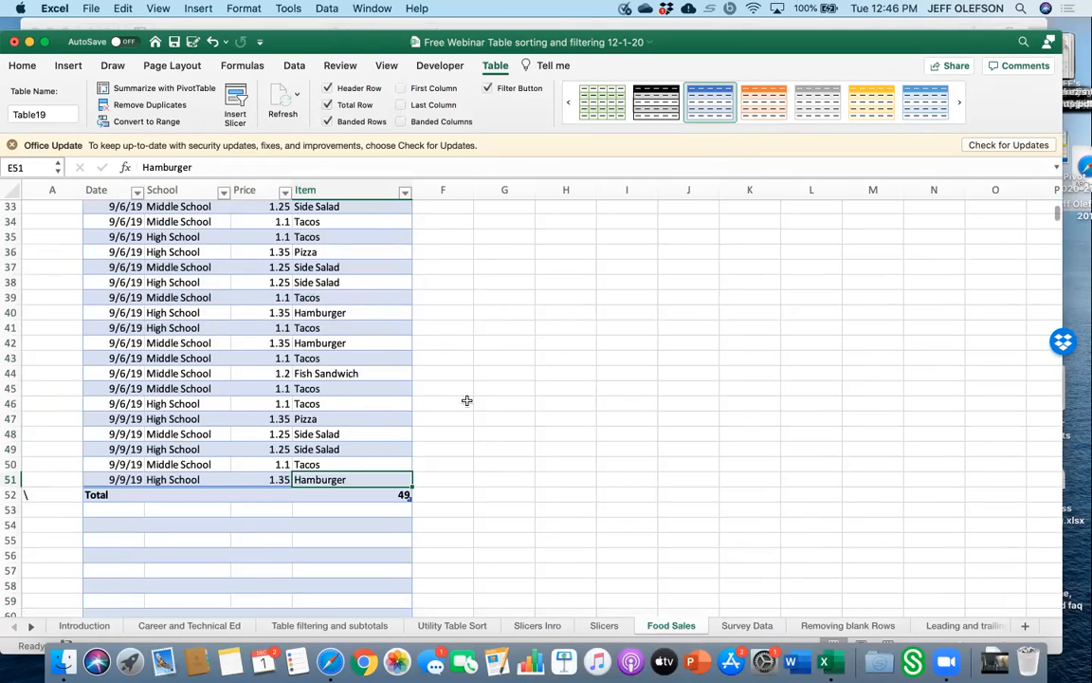
pyautogui.click(470, 463)
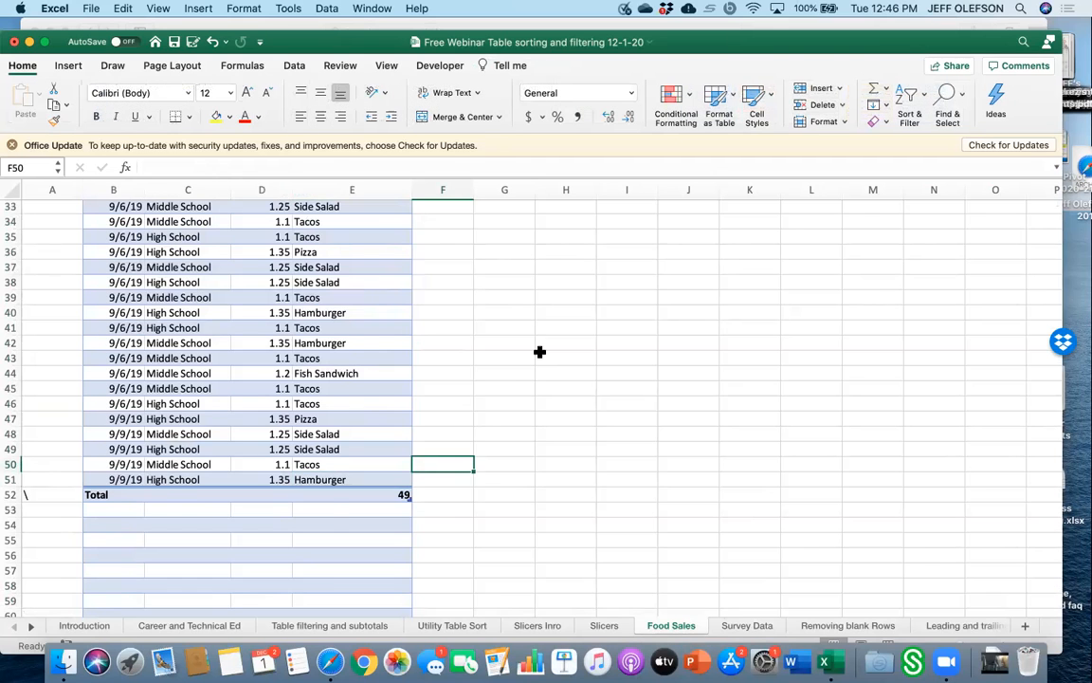
# Insert a School slicer for the new table.
pyautogui.scroll(10, 540, 352)
pyautogui.click(235, 359)
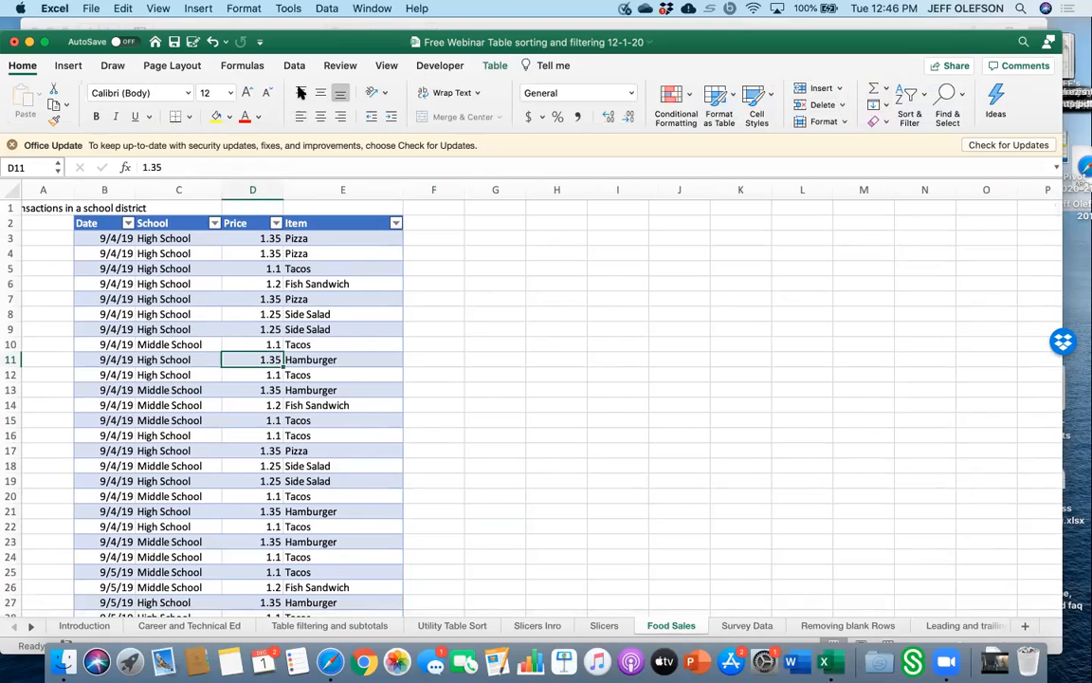
pyautogui.click(495, 65)
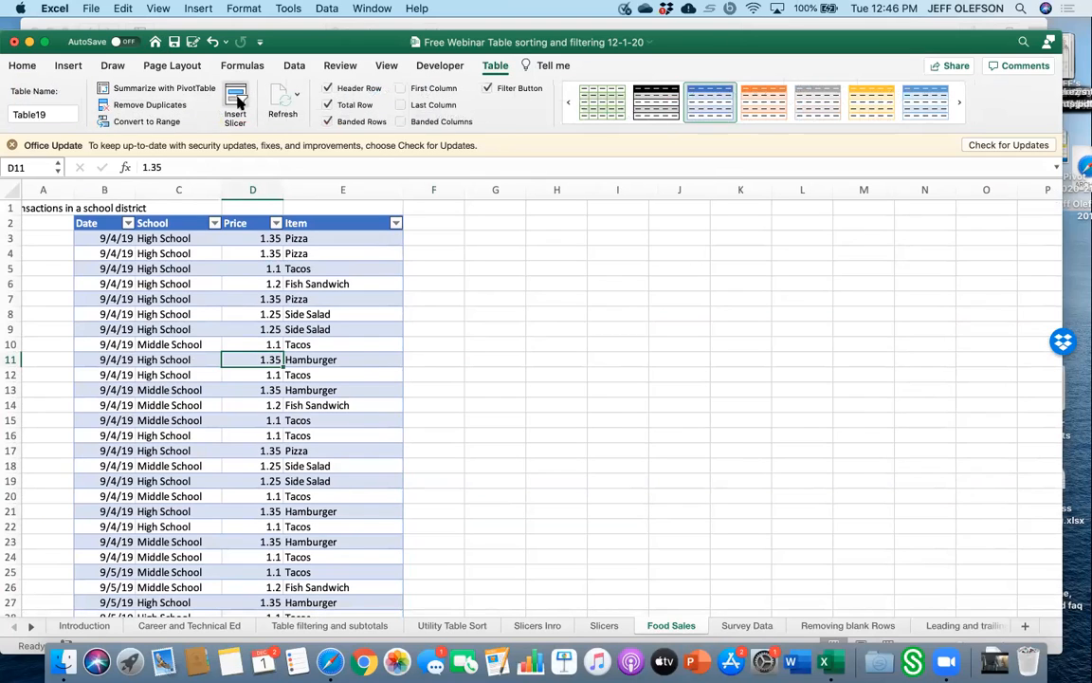
pyautogui.click(235, 102)
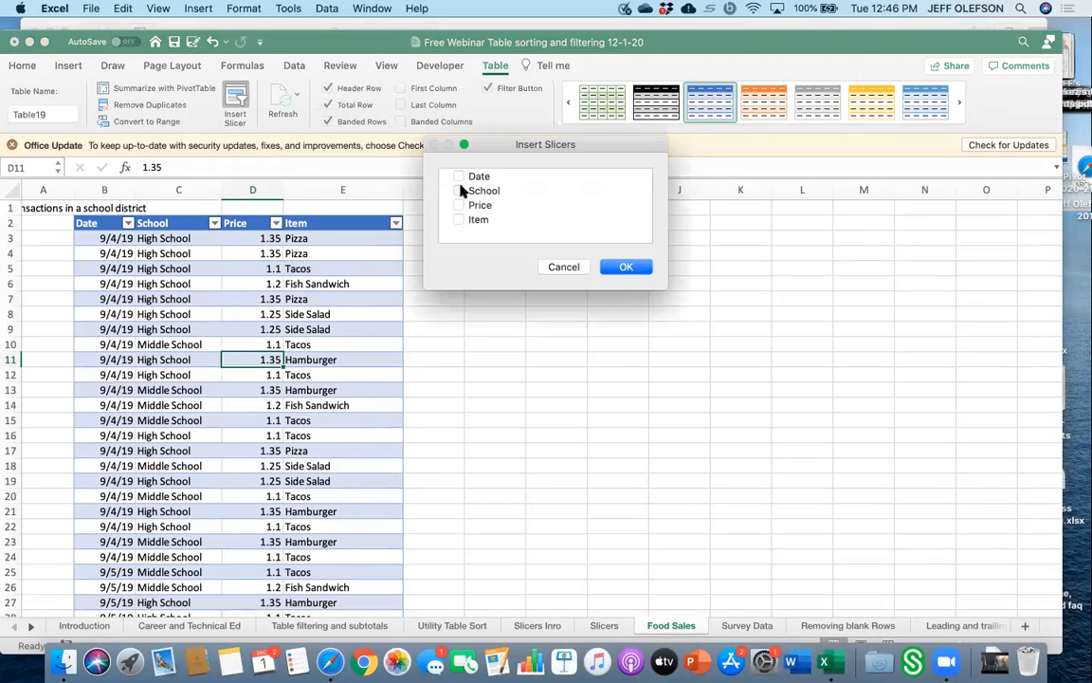
pyautogui.click(626, 266)
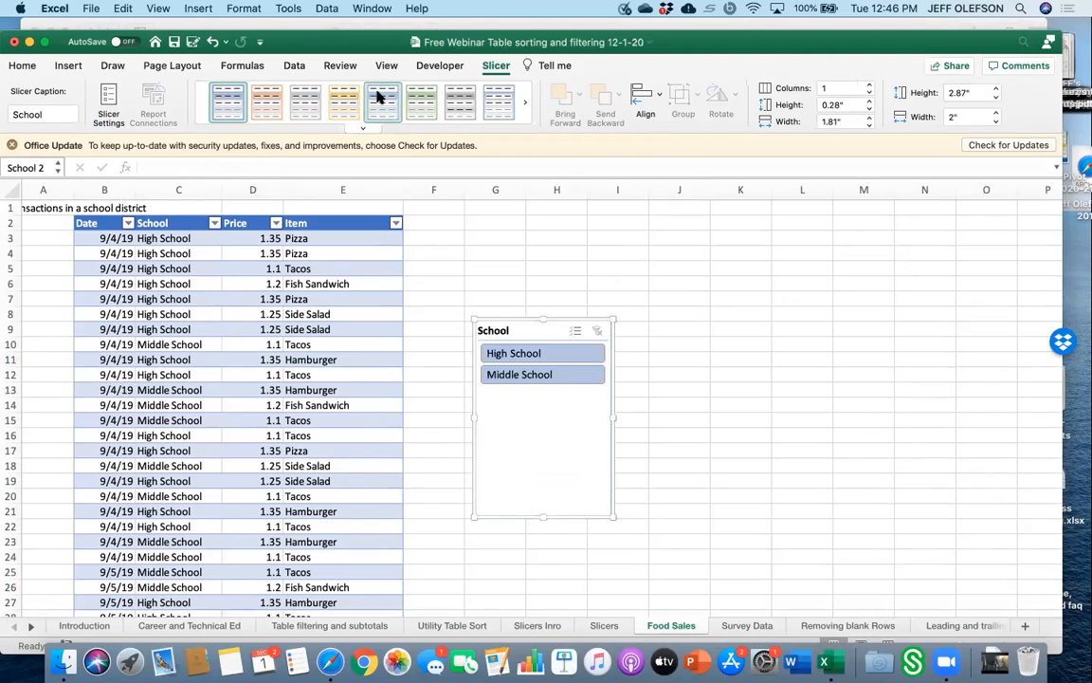
pyautogui.click(561, 270)
pyautogui.click(324, 329)
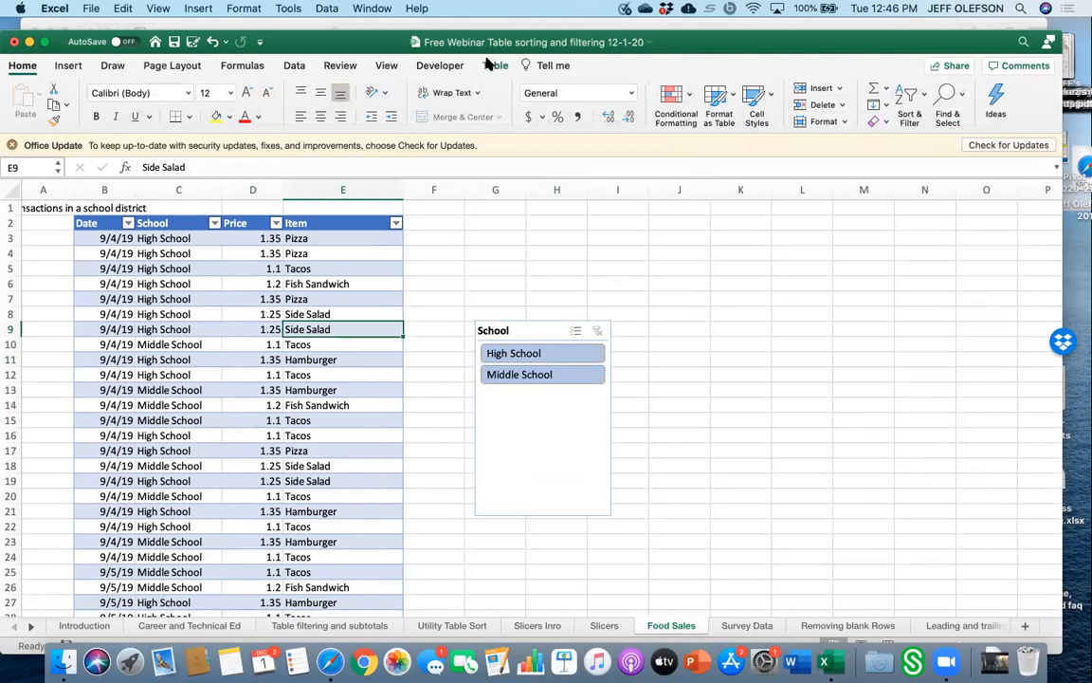
# Insert an Item slicer and move it beside the School slicer.
pyautogui.click(495, 66)
pyautogui.click(235, 102)
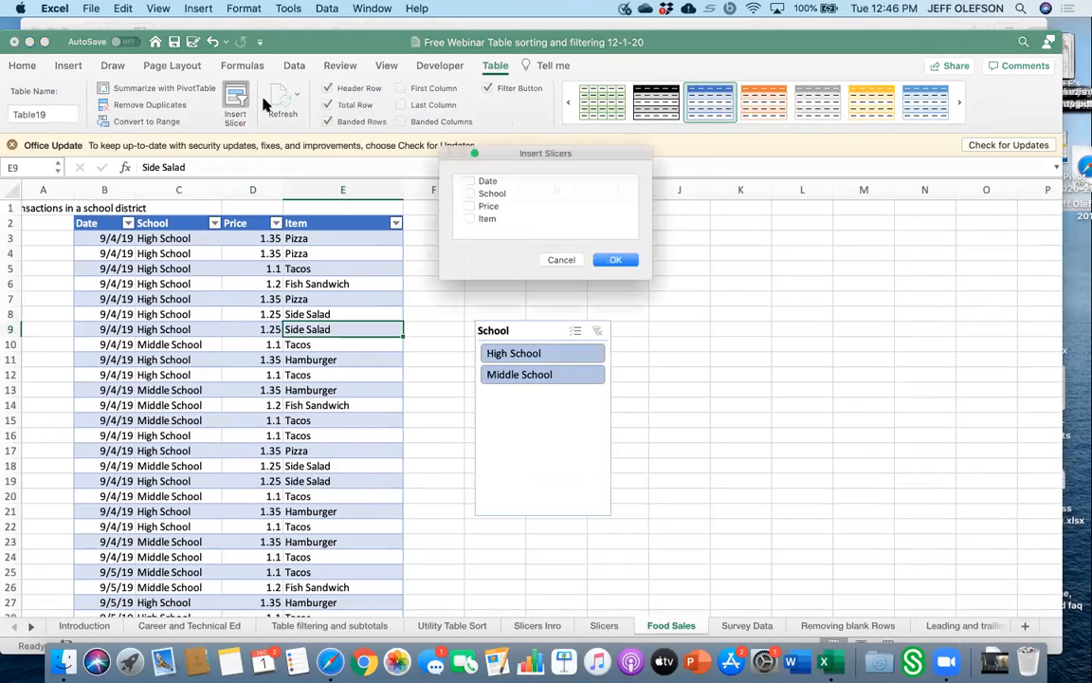
pyautogui.click(459, 219)
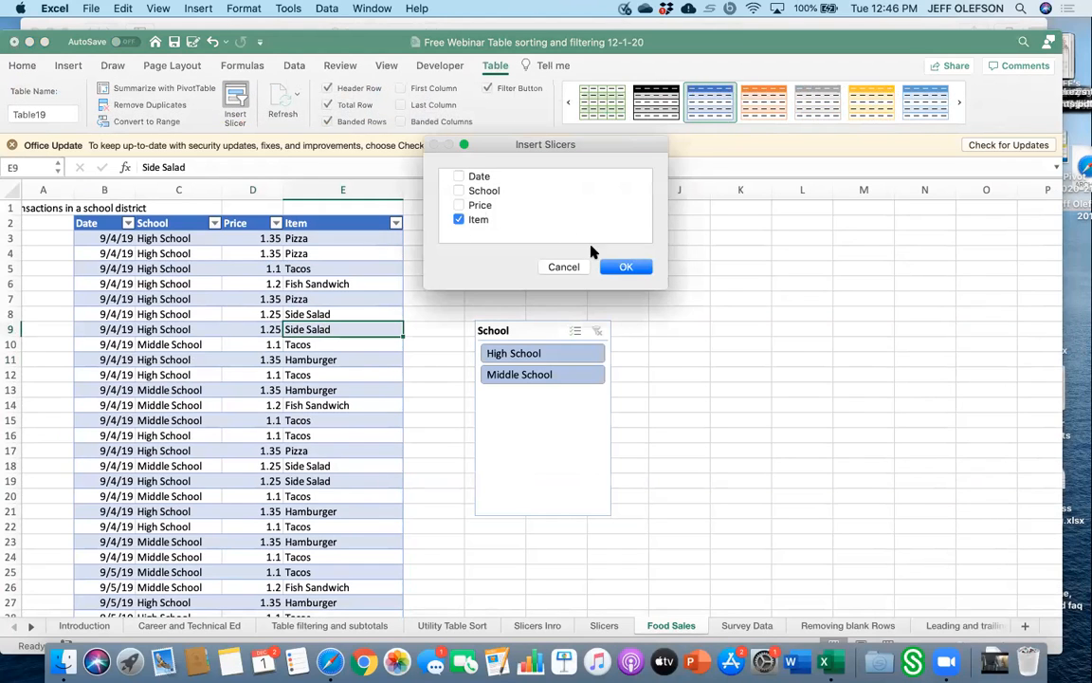
pyautogui.click(624, 267)
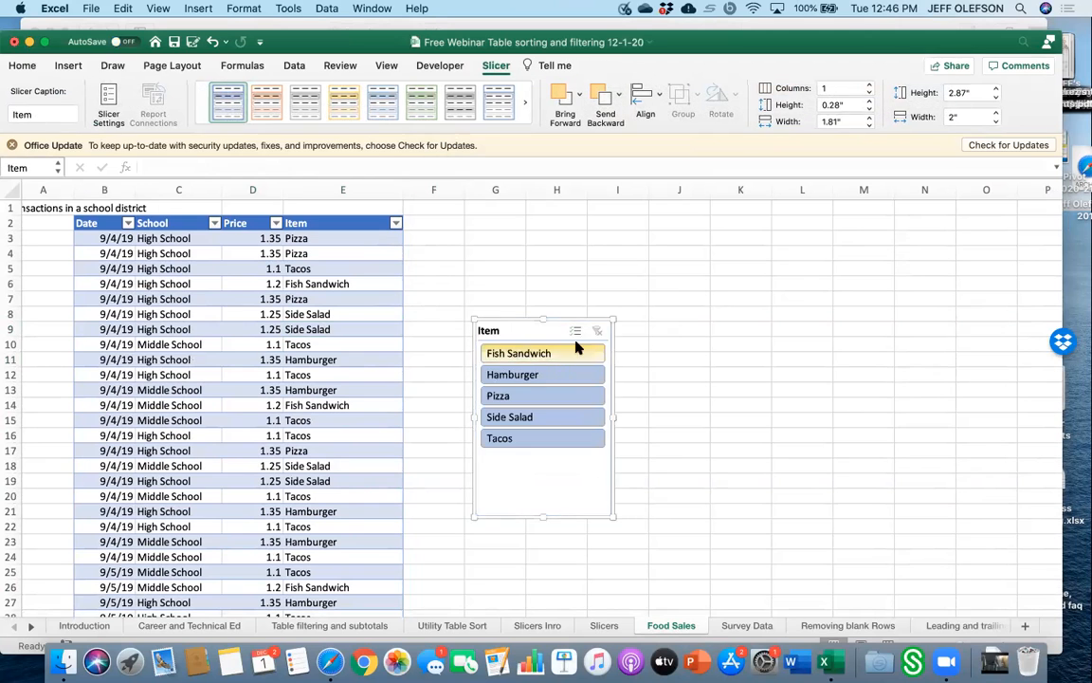
pyautogui.moveTo(572, 334); pyautogui.dragTo(764, 317)
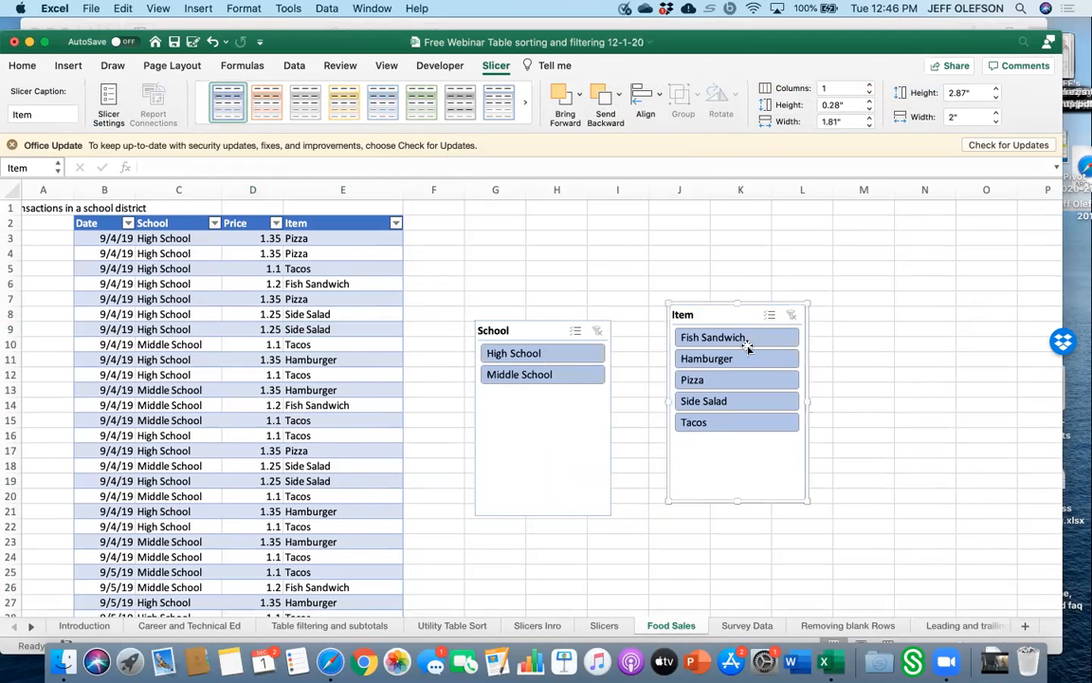
# Move the School and Item slicers down beside the lower rows of the table.
pyautogui.scroll(-10, 645, 554)
pyautogui.scroll(3, 646, 554)
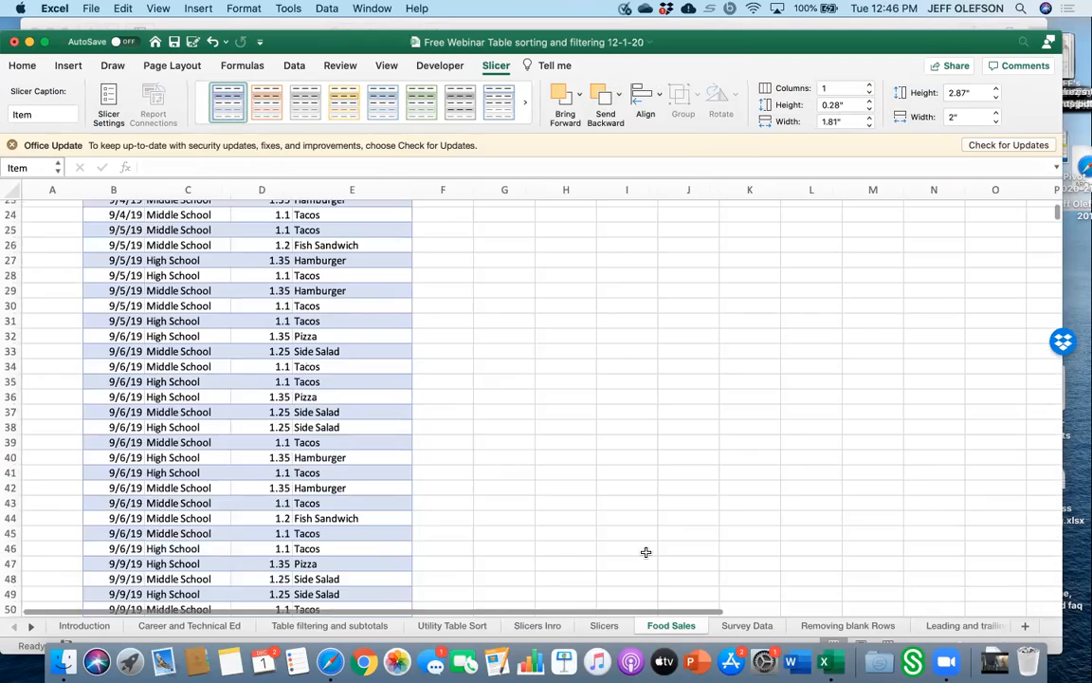
pyautogui.scroll(-2, 646, 552)
pyautogui.scroll(7, 646, 552)
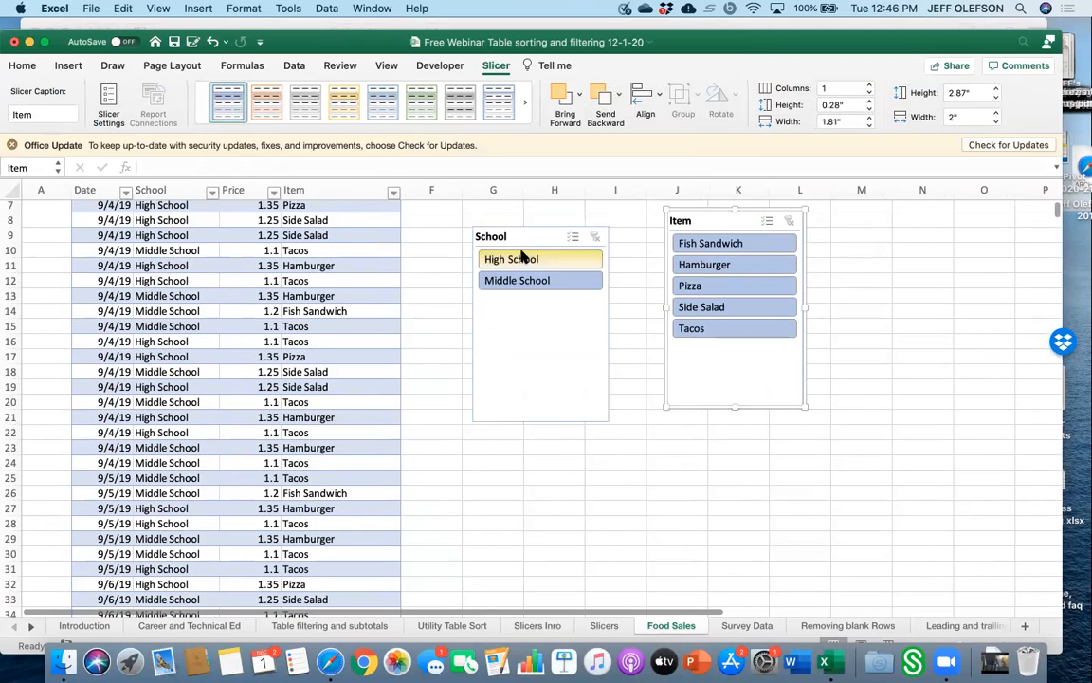
pyautogui.moveTo(522, 236); pyautogui.dragTo(478, 487)
pyautogui.scroll(-8, 478, 488)
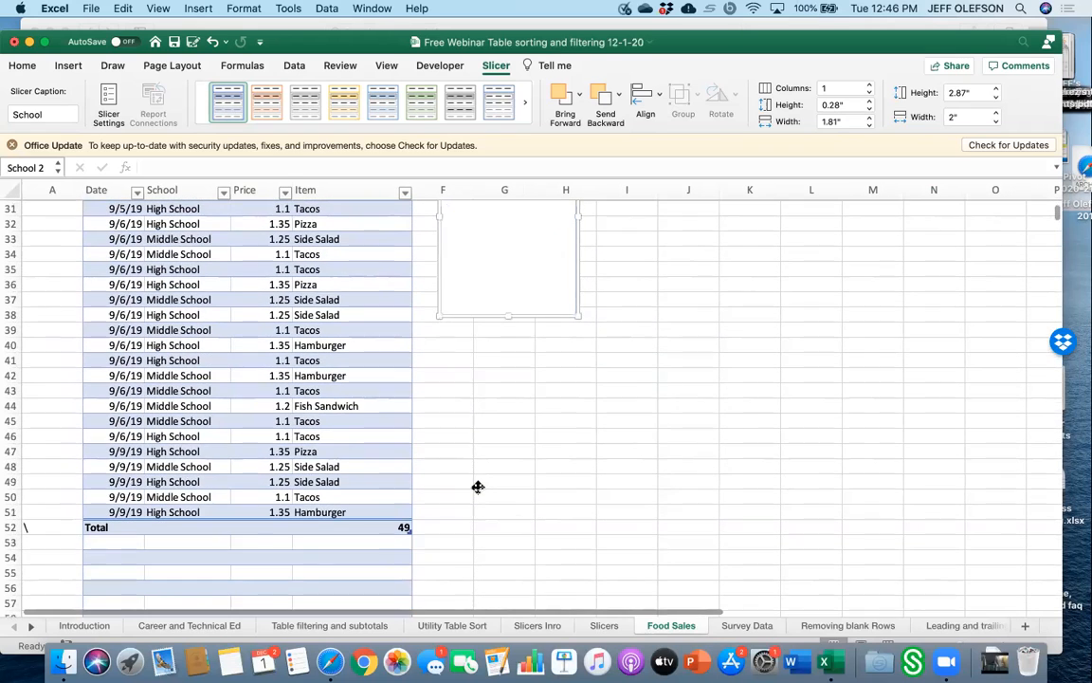
pyautogui.scroll(2, 519, 521)
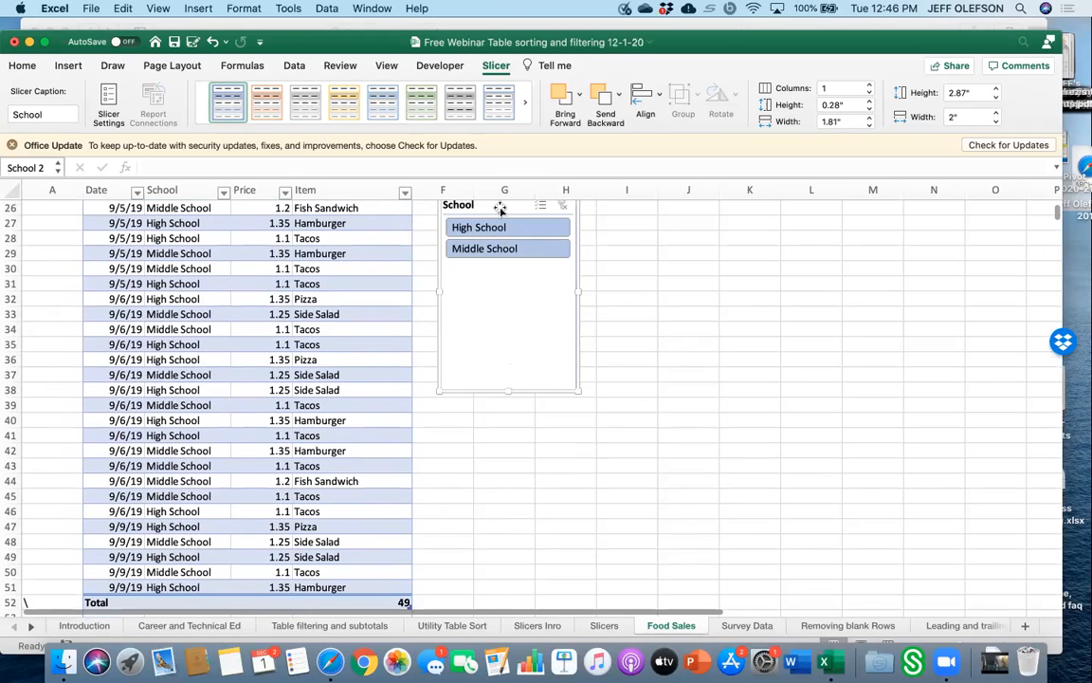
pyautogui.moveTo(500, 220); pyautogui.dragTo(494, 393)
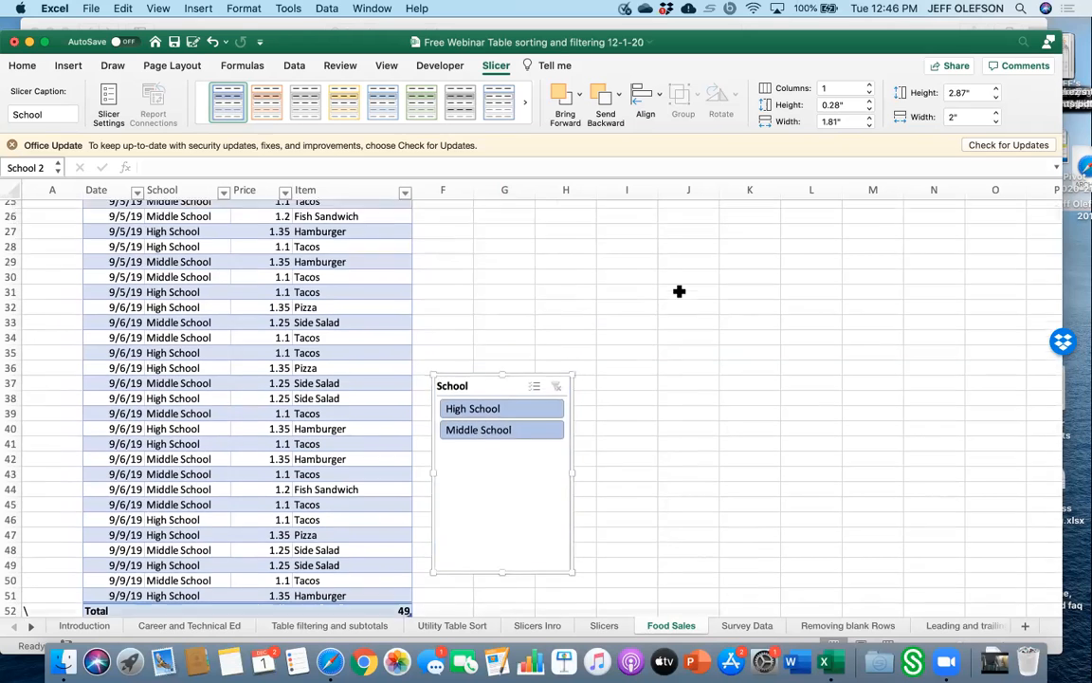
pyautogui.scroll(5, 679, 291)
pyautogui.scroll(3, 679, 291)
pyautogui.moveTo(719, 230); pyautogui.dragTo(653, 556)
pyautogui.scroll(-10, 653, 458)
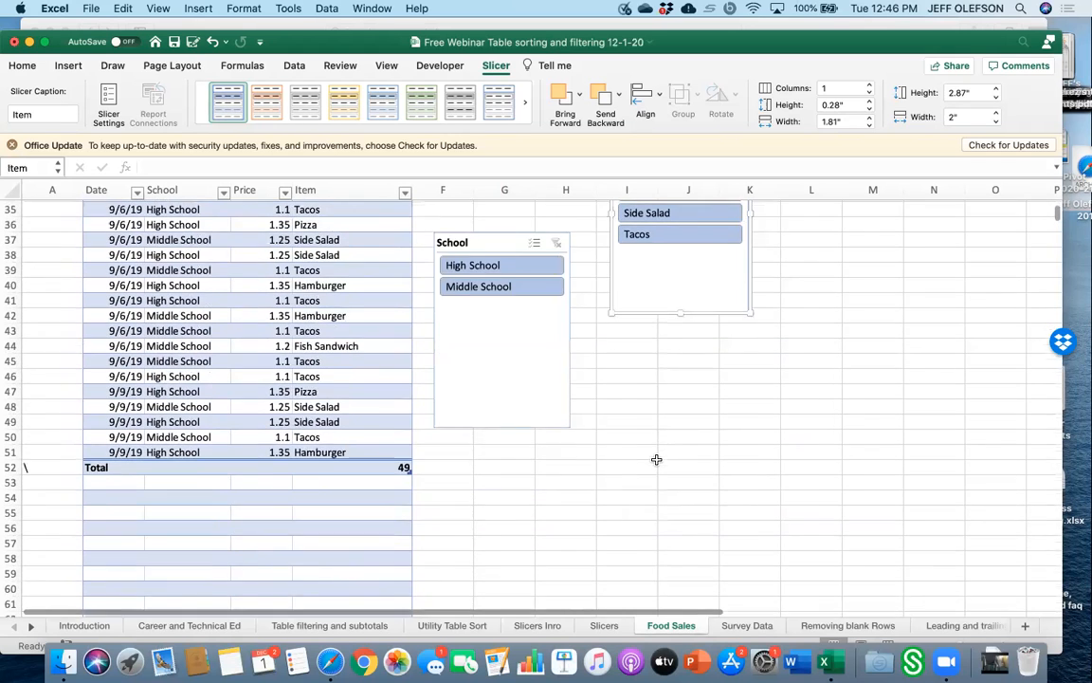
# Move the Item slicer down beside the School slicer and filter the table to Hamburger.
pyautogui.scroll(2, 653, 458)
pyautogui.scroll(3, 692, 315)
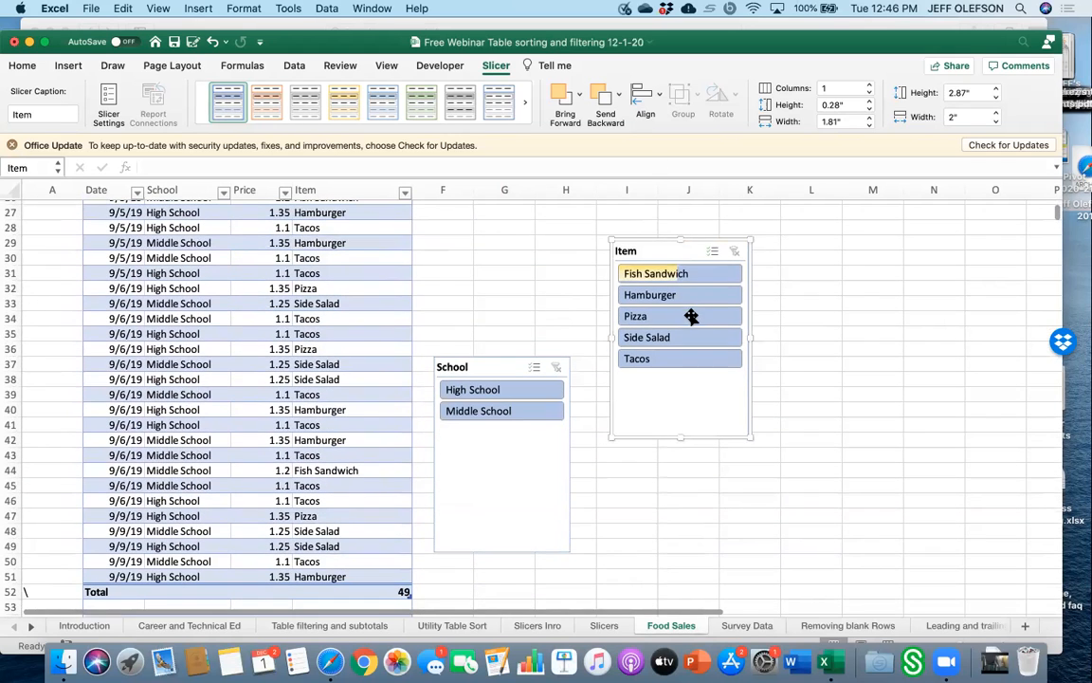
pyautogui.moveTo(665, 251); pyautogui.dragTo(664, 374)
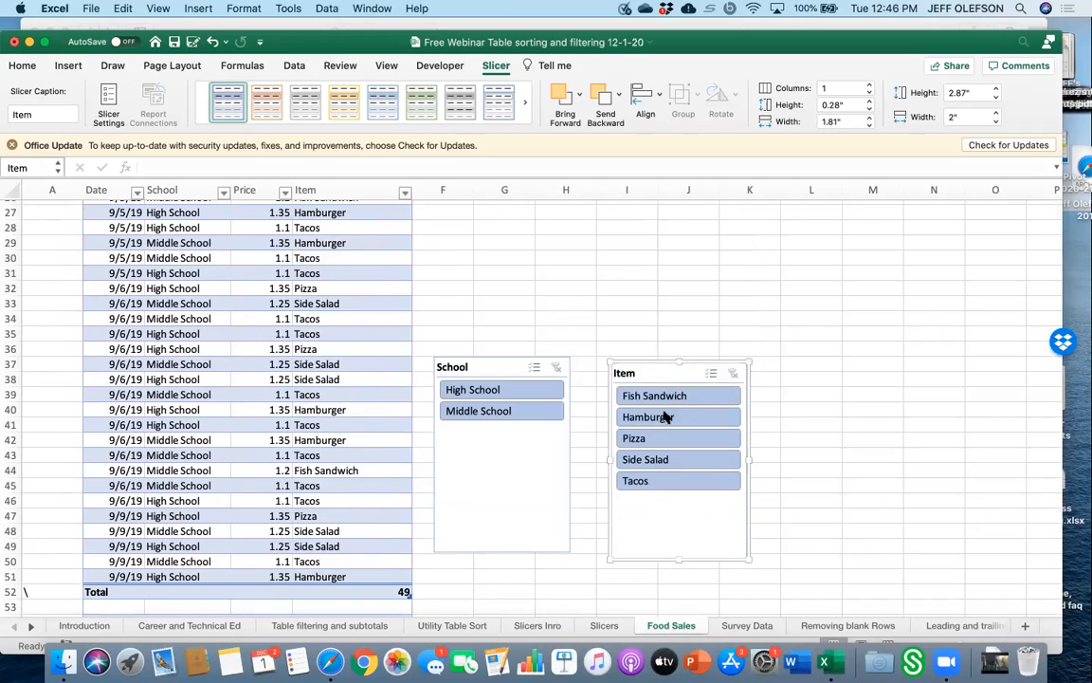
pyautogui.click(667, 417)
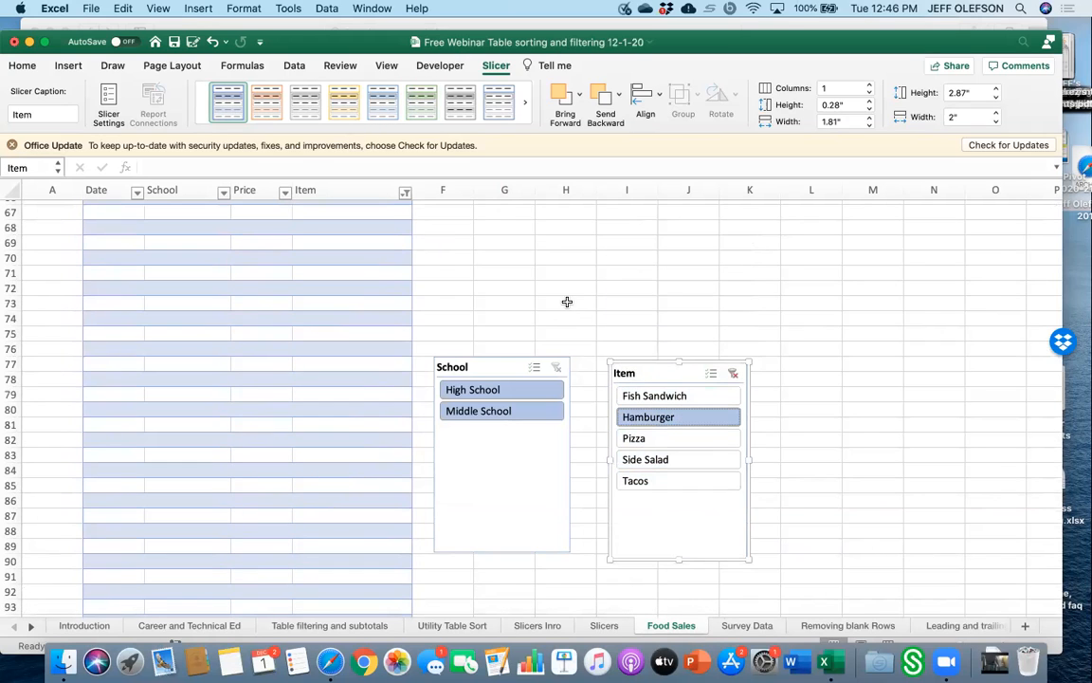
# Apply the orange slicer style to the Item slicer.
pyautogui.click(347, 106)
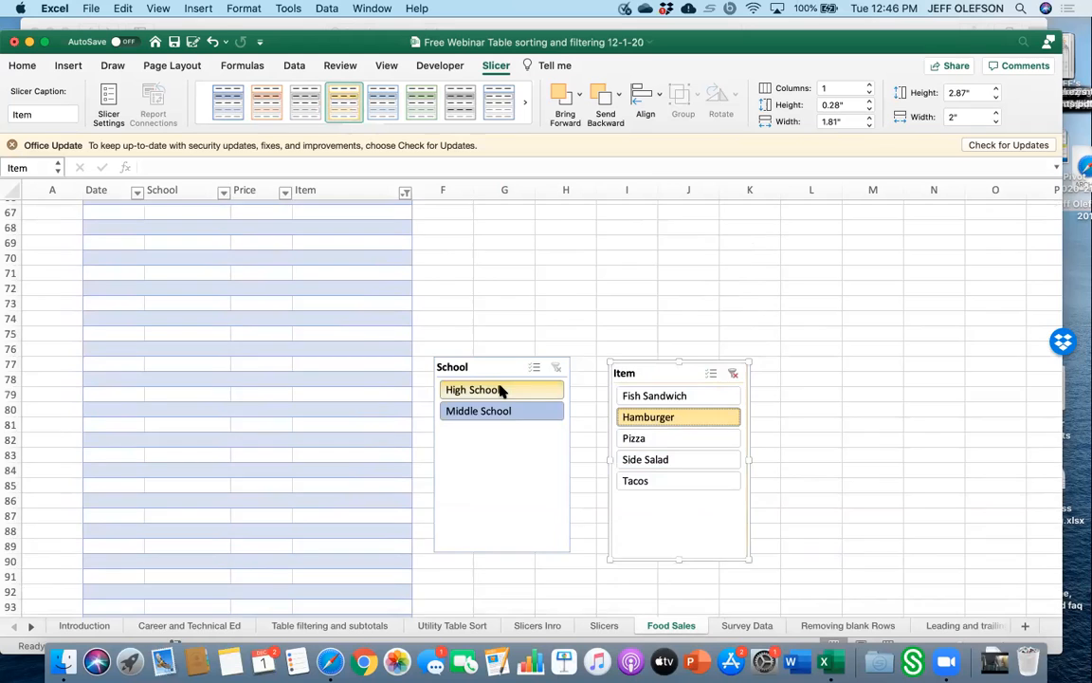
pyautogui.scroll(10, 501, 390)
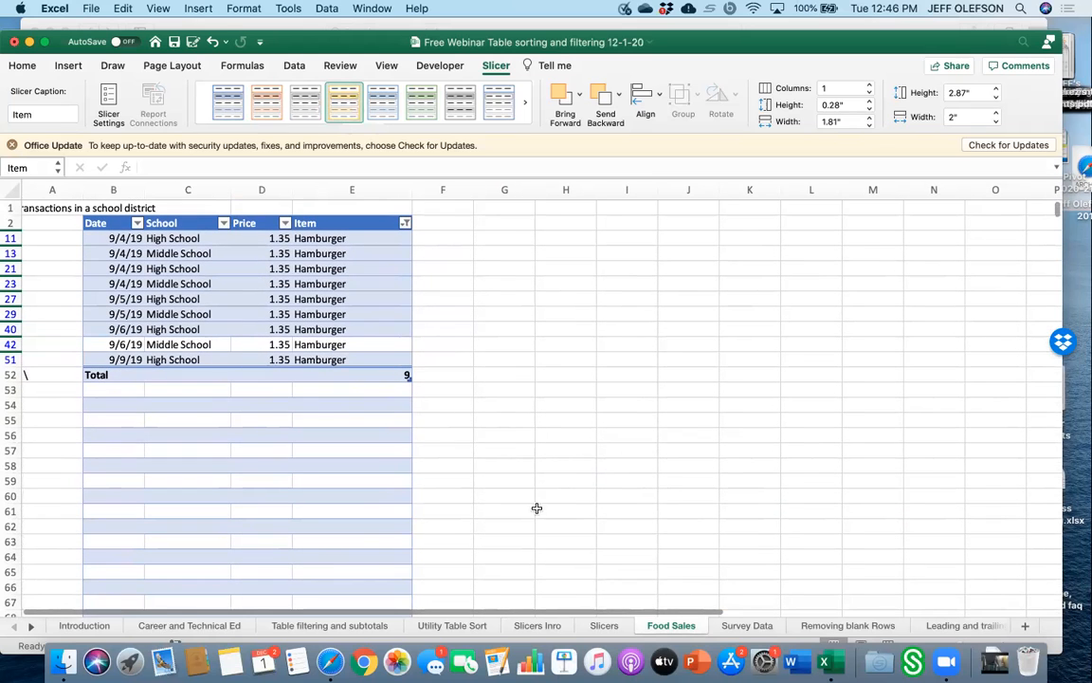
pyautogui.click(568, 432)
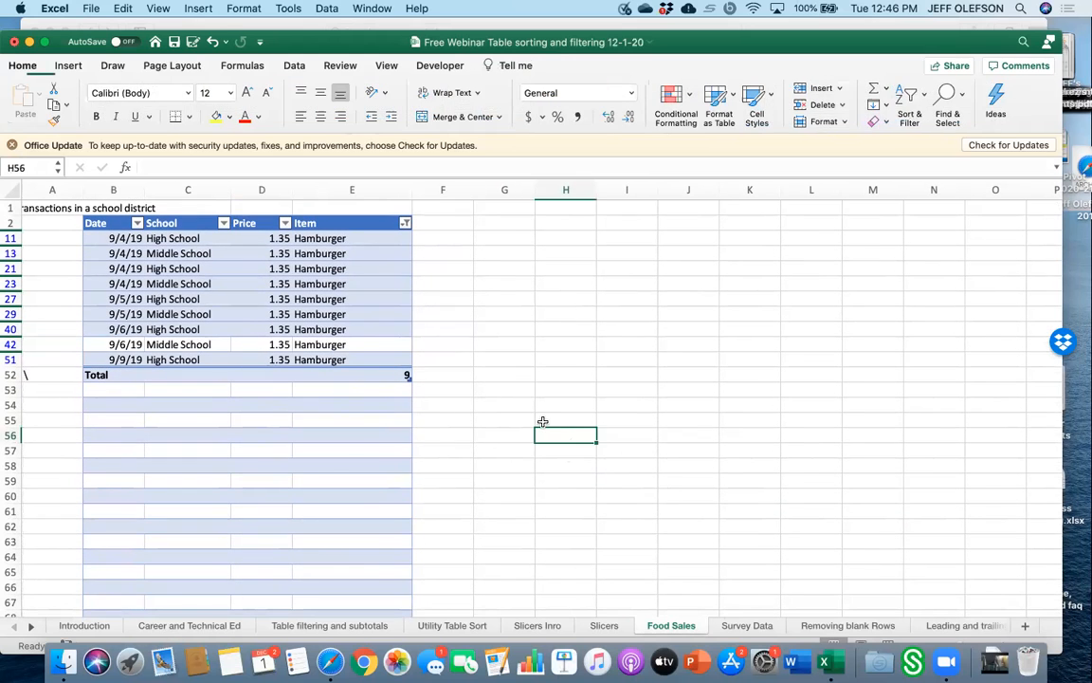
# Reposition the School and Item slicers side by side just below the table's total row.
pyautogui.scroll(-5, 542, 422)
pyautogui.scroll(-2, 531, 455)
pyautogui.moveTo(507, 516); pyautogui.dragTo(524, 317)
pyautogui.scroll(4, 524, 317)
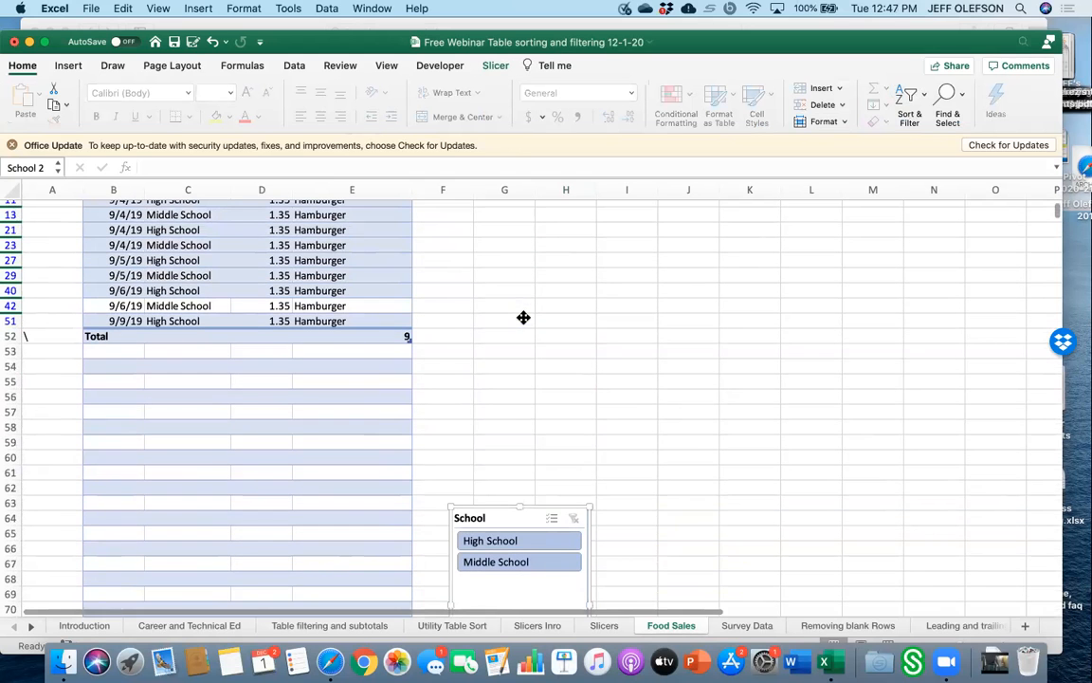
pyautogui.scroll(-4, 659, 507)
pyautogui.scroll(-3, 659, 508)
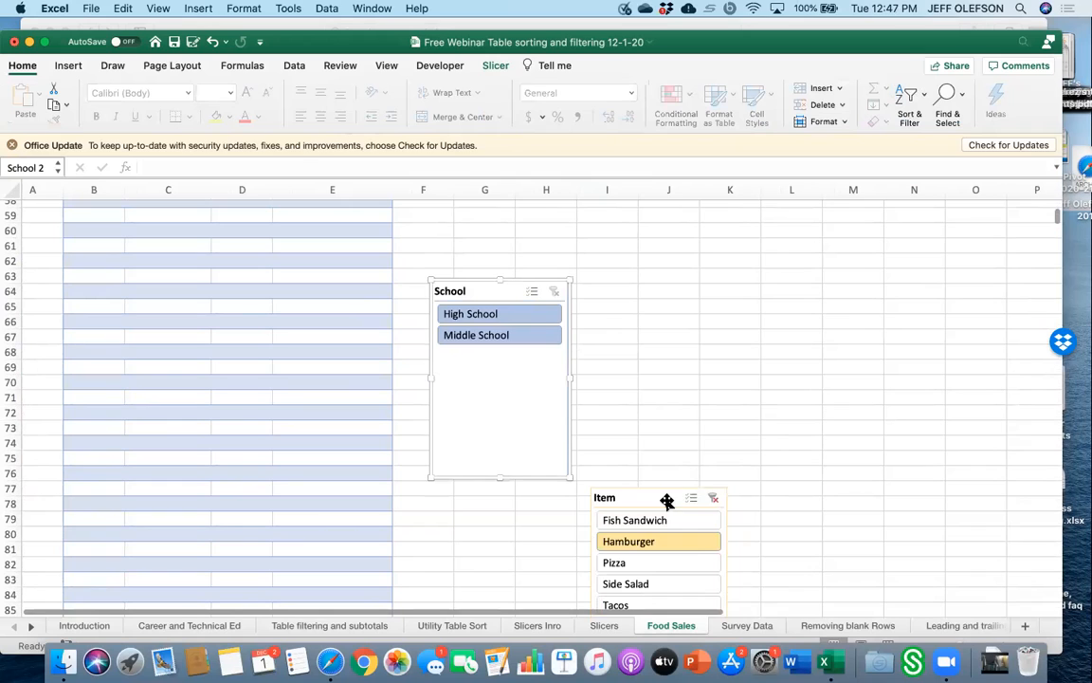
pyautogui.moveTo(668, 501); pyautogui.dragTo(675, 316)
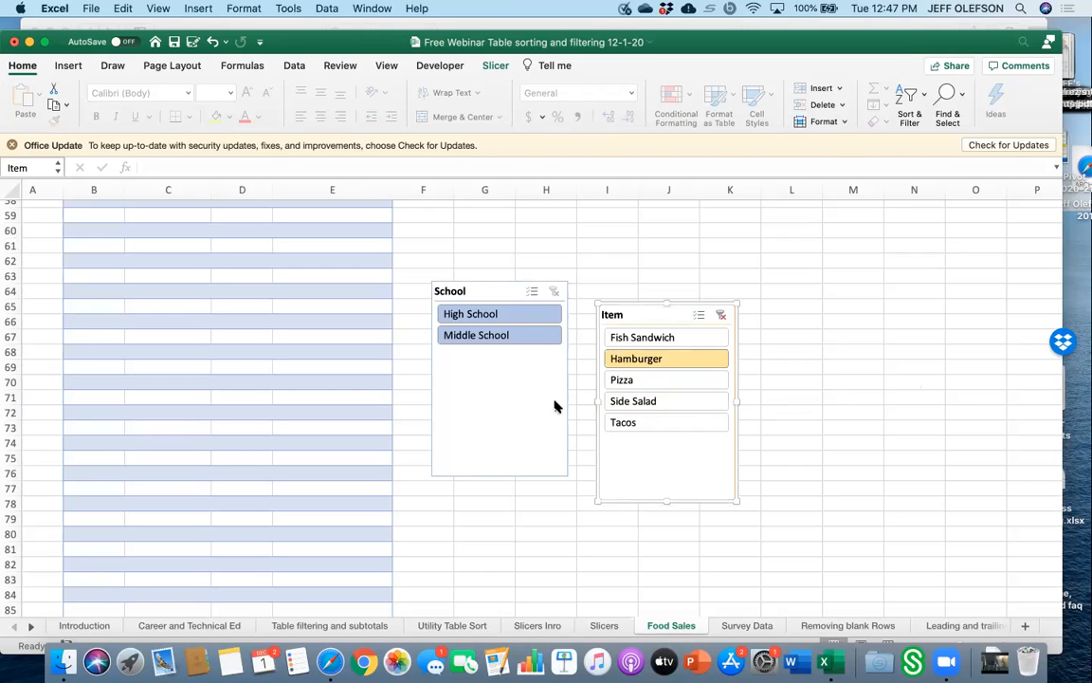
pyautogui.click(949, 383)
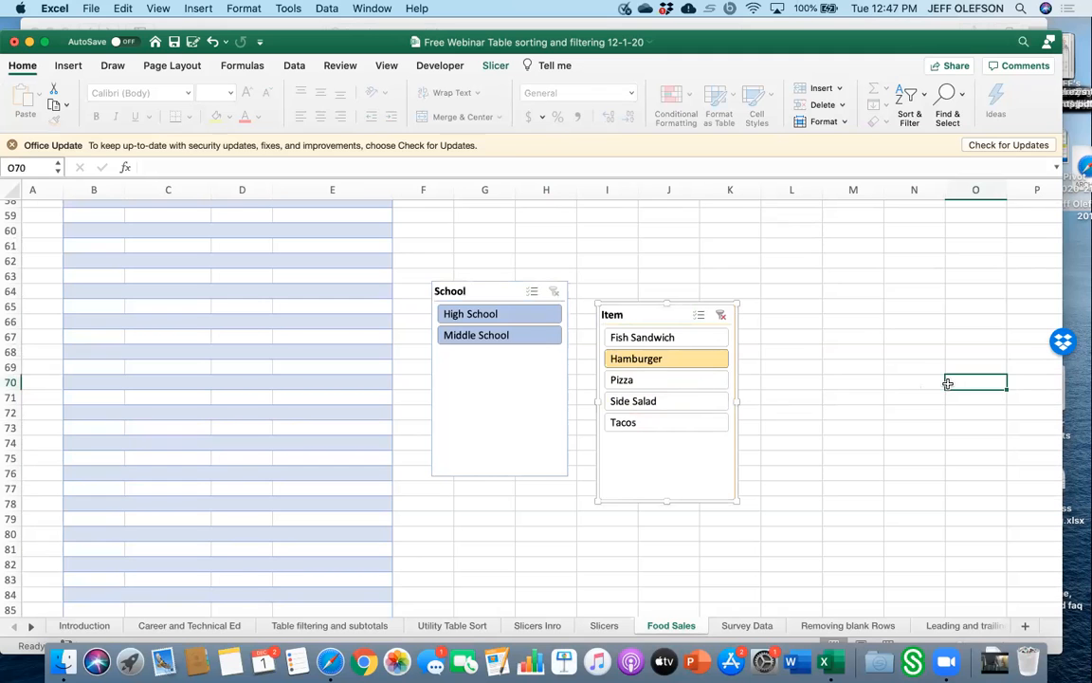
pyautogui.scroll(15, 771, 349)
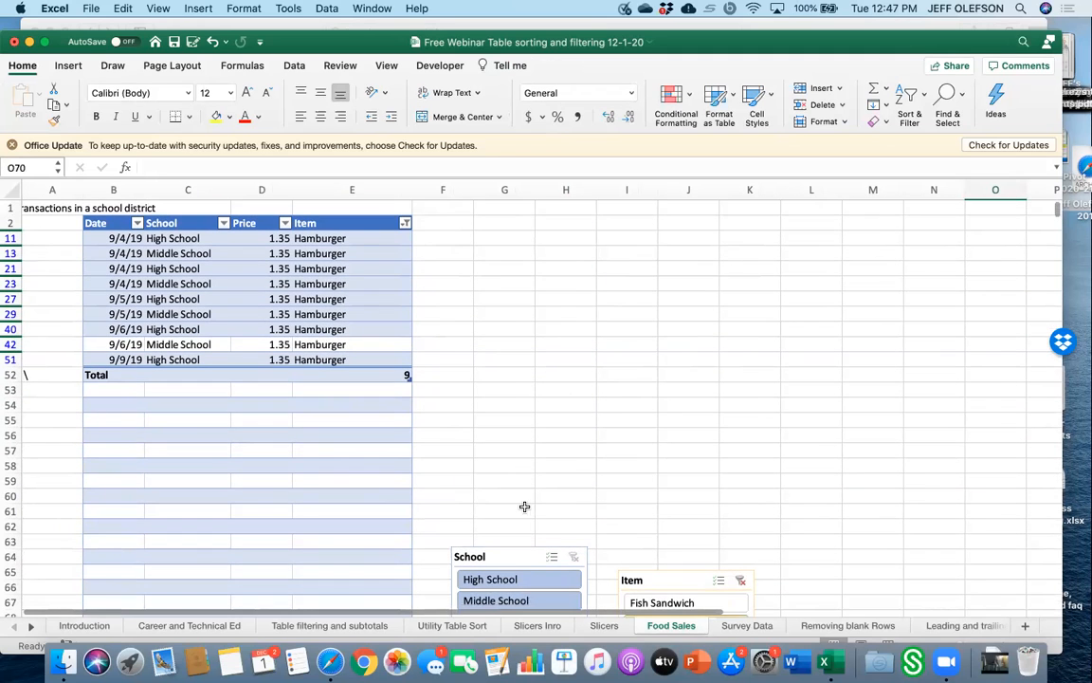
pyautogui.moveTo(524, 564); pyautogui.dragTo(517, 478)
pyautogui.scroll(-5, 631, 487)
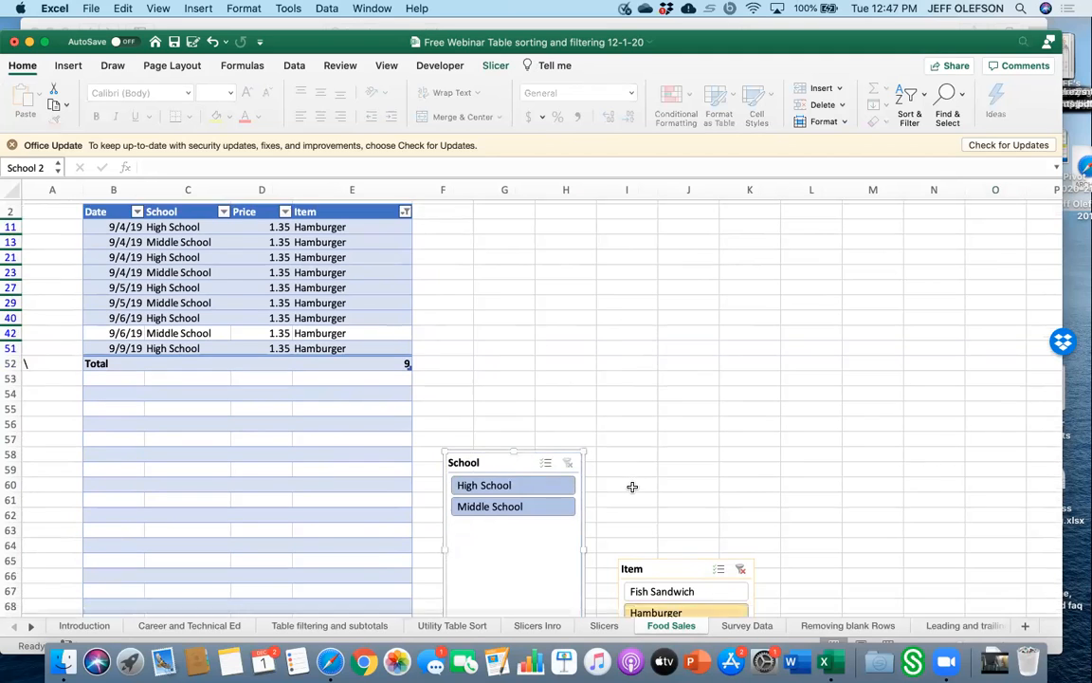
pyautogui.moveTo(641, 455); pyautogui.dragTo(663, 381)
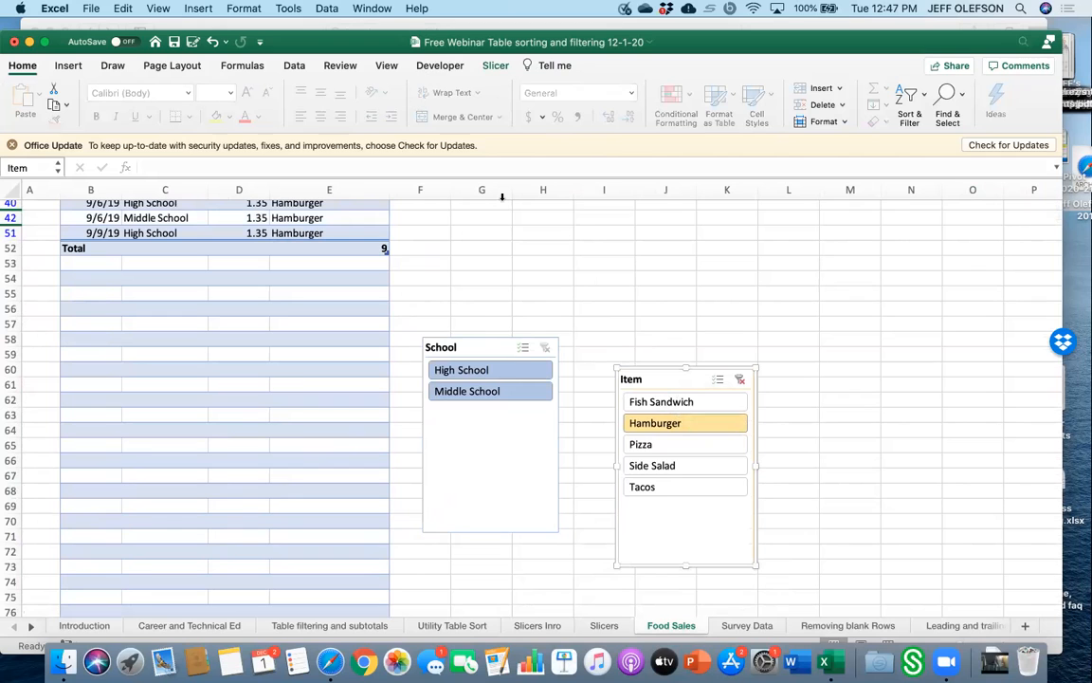
pyautogui.moveTo(507, 351); pyautogui.dragTo(507, 322)
pyautogui.scroll(3, 538, 320)
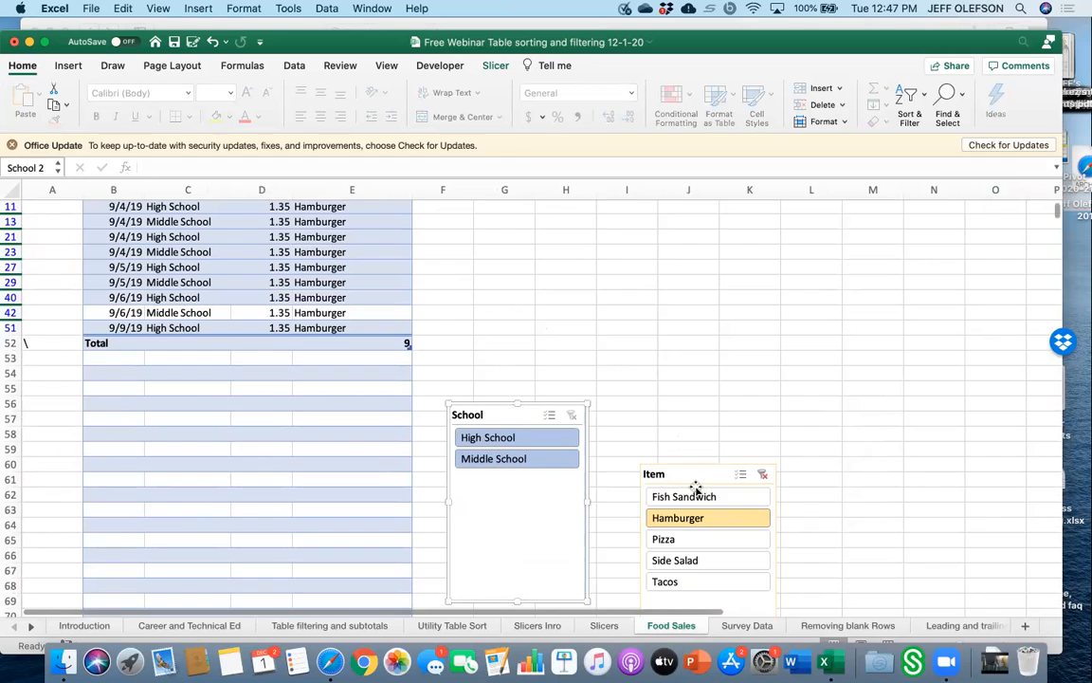
pyautogui.moveTo(700, 470); pyautogui.dragTo(691, 372)
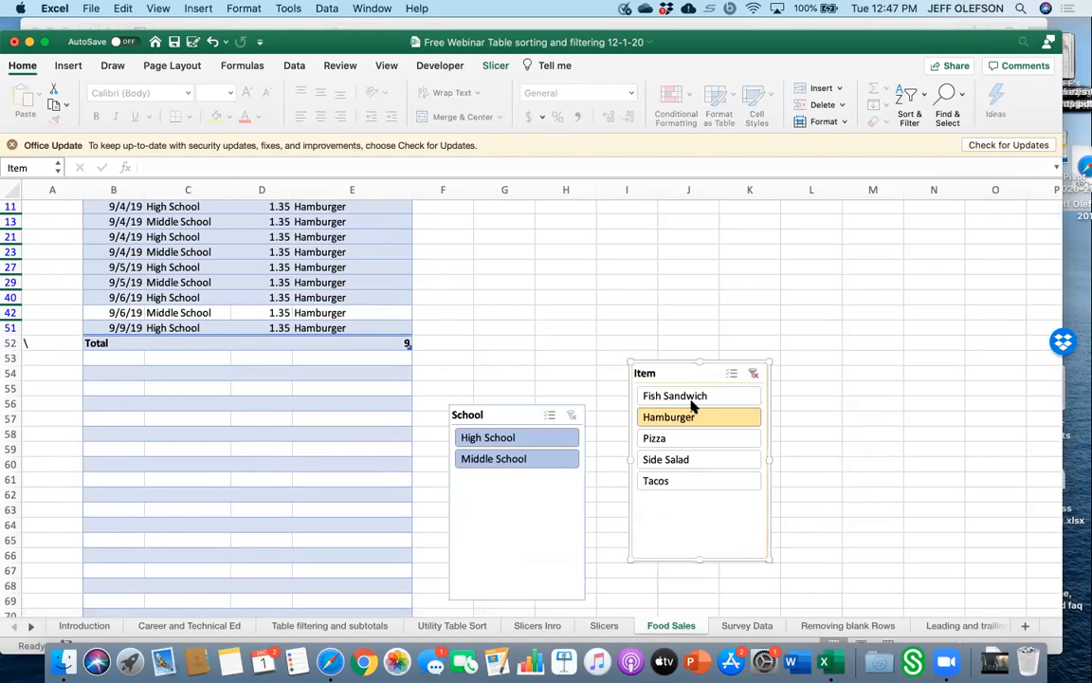
# Filter the table by one item at a time: Fish Sandwich, Hamburger, then Side Salad.
pyautogui.click(693, 398)
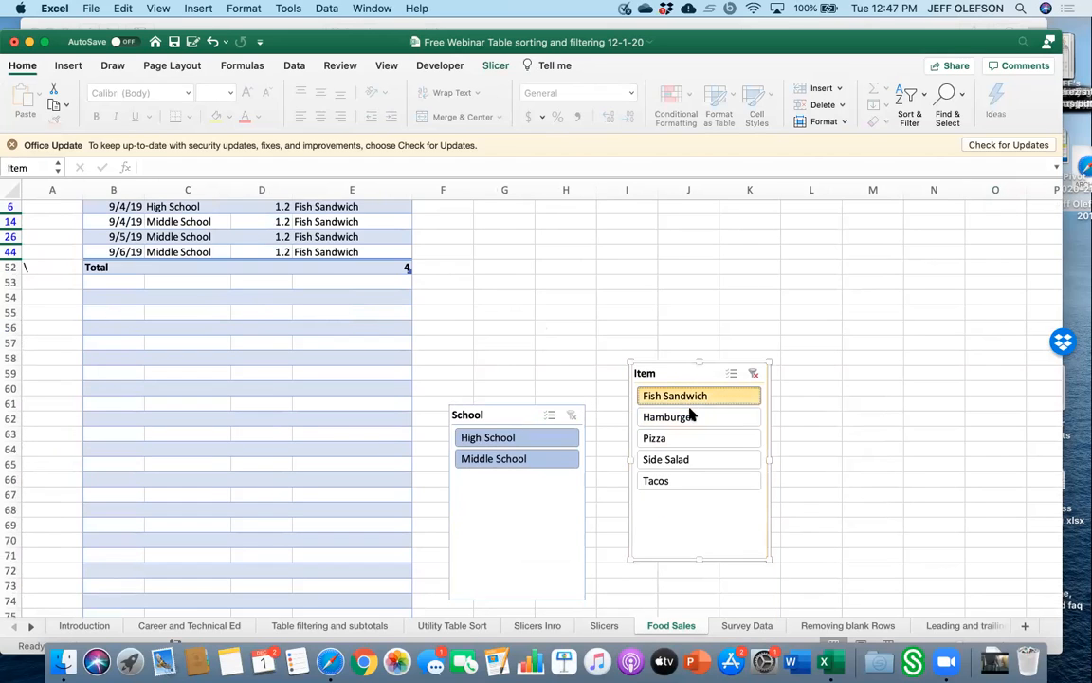
pyautogui.click(690, 418)
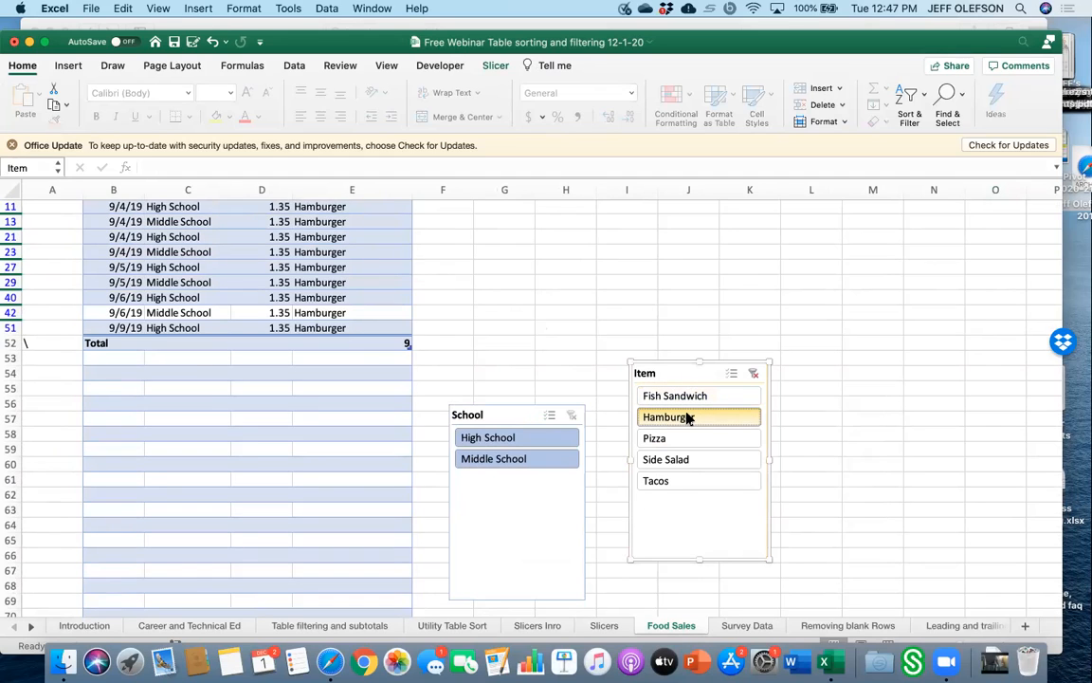
pyautogui.click(683, 459)
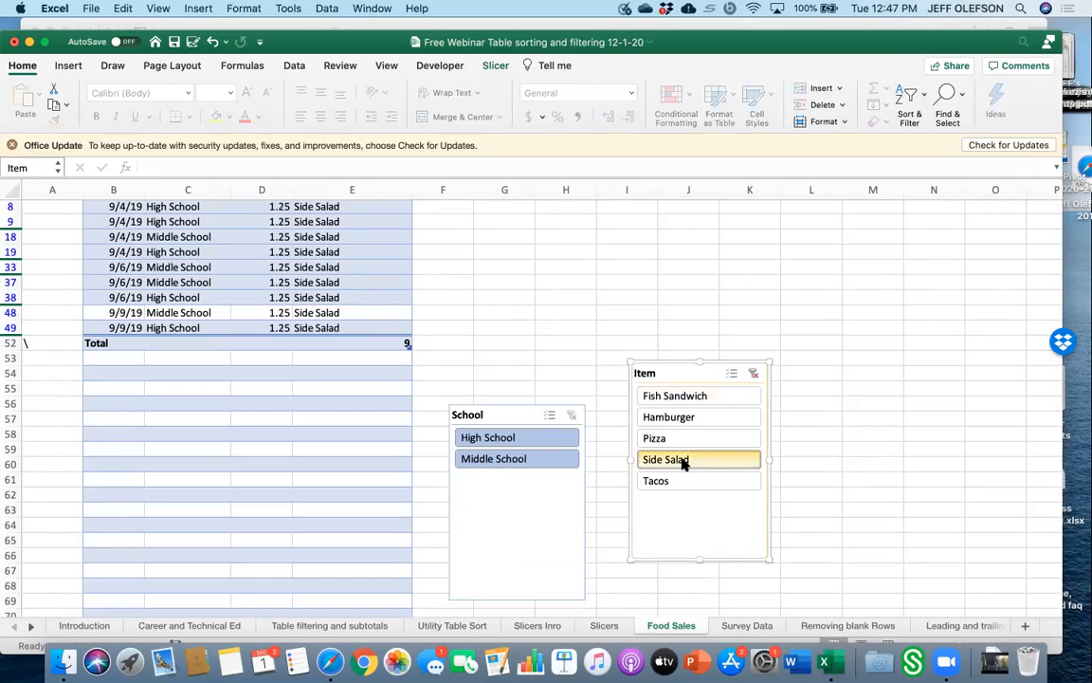
# Filter the table to High School and select both Side Salad and Hamburger items.
pyautogui.click(546, 440)
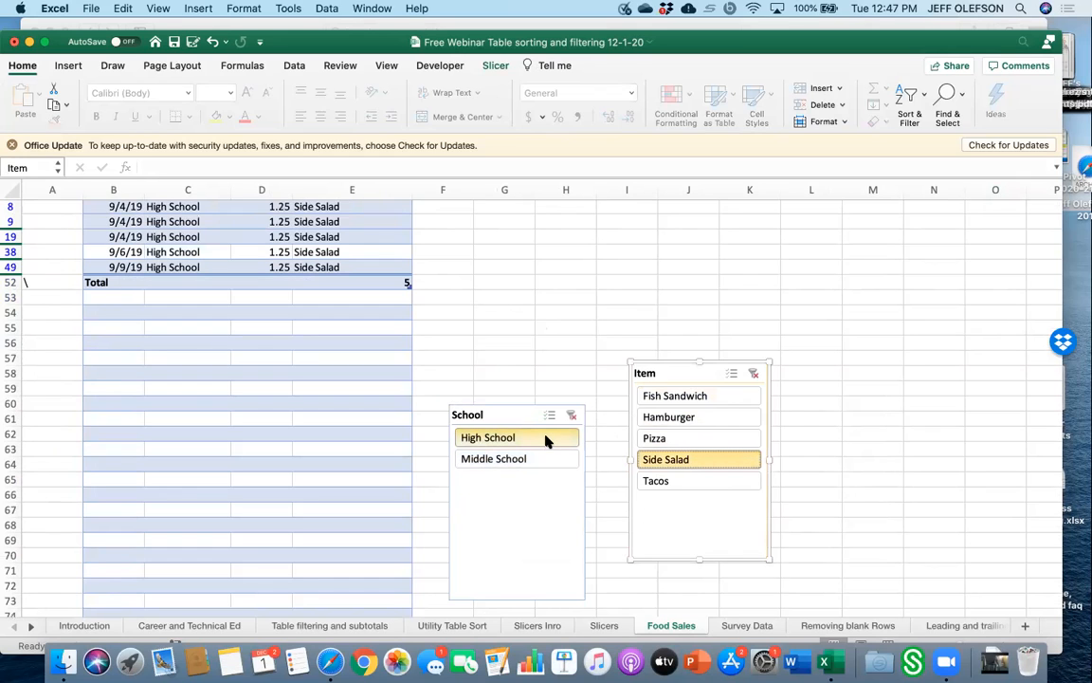
pyautogui.click(697, 423)
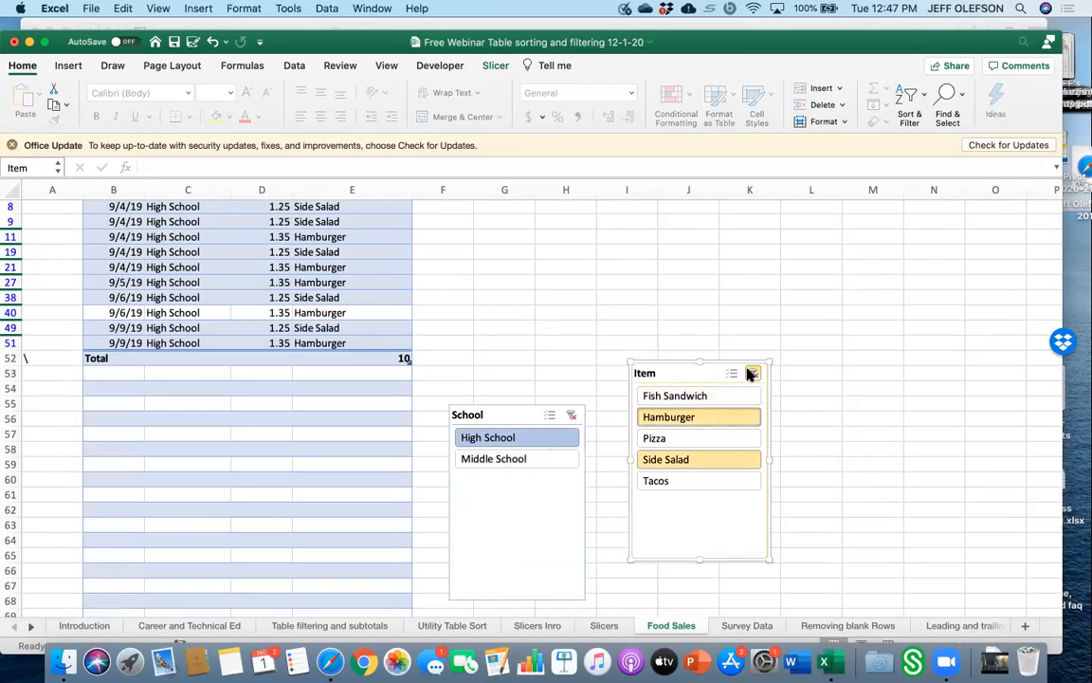
# Clear the Item slicer filter and select only Fish Sandwich and Hamburger.
pyautogui.click(752, 374)
pyautogui.keyDown('super'); pyautogui.click(704, 398); pyautogui.keyUp('super')
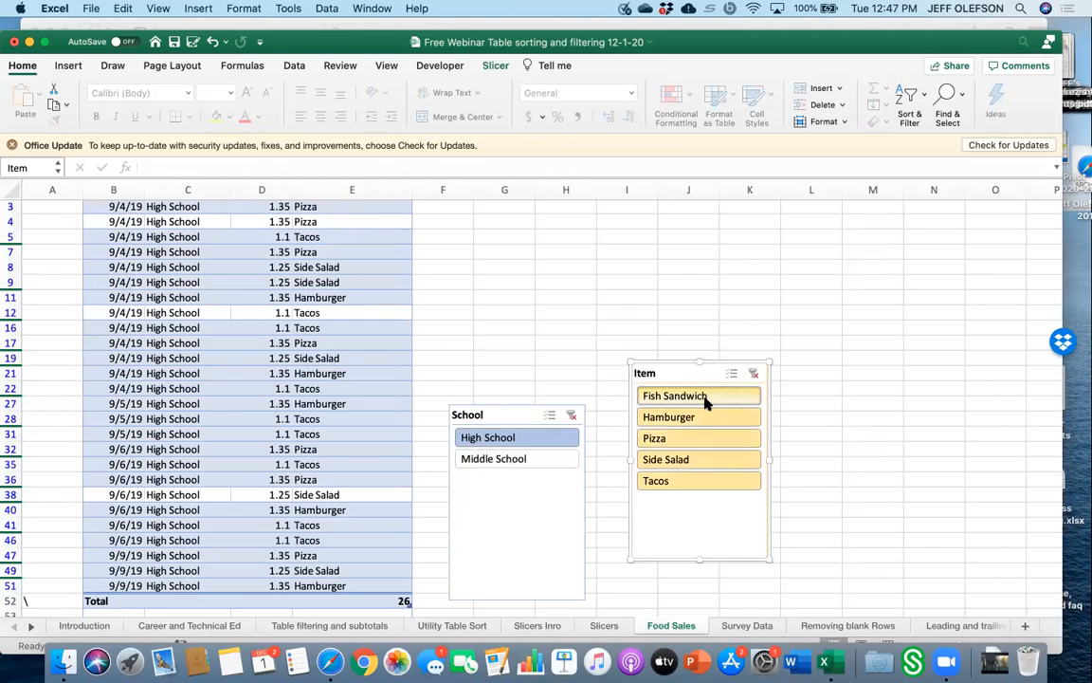
pyautogui.click(705, 398)
pyautogui.keyDown('super'); pyautogui.click(704, 417); pyautogui.keyUp('super')
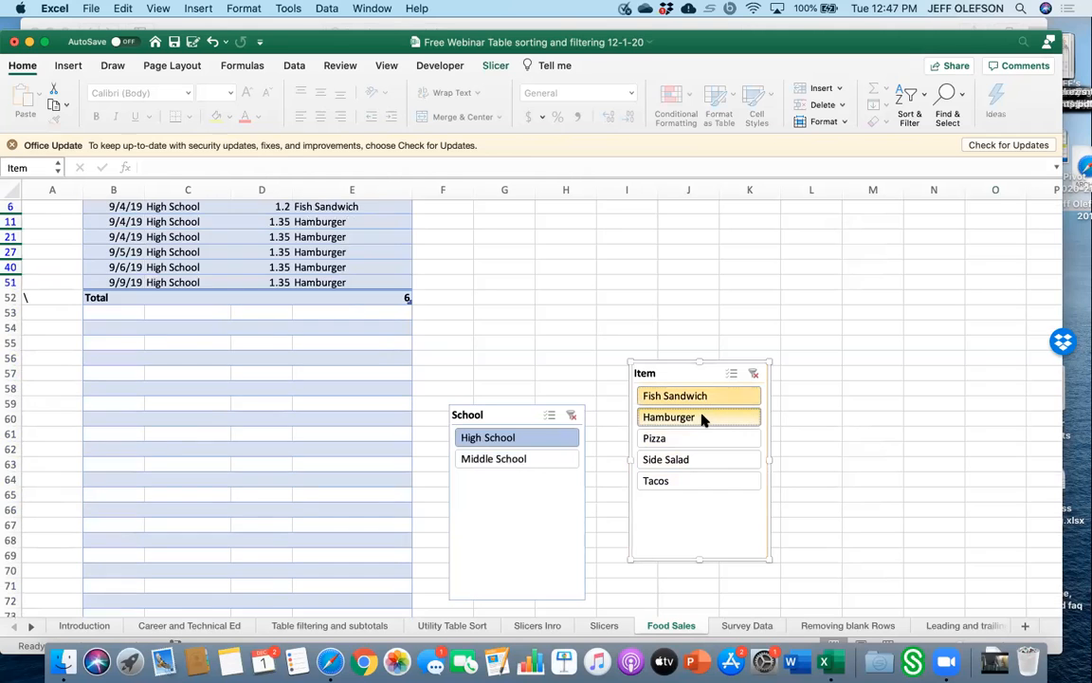
pyautogui.scroll(1, 509, 369)
pyautogui.scroll(1, 509, 370)
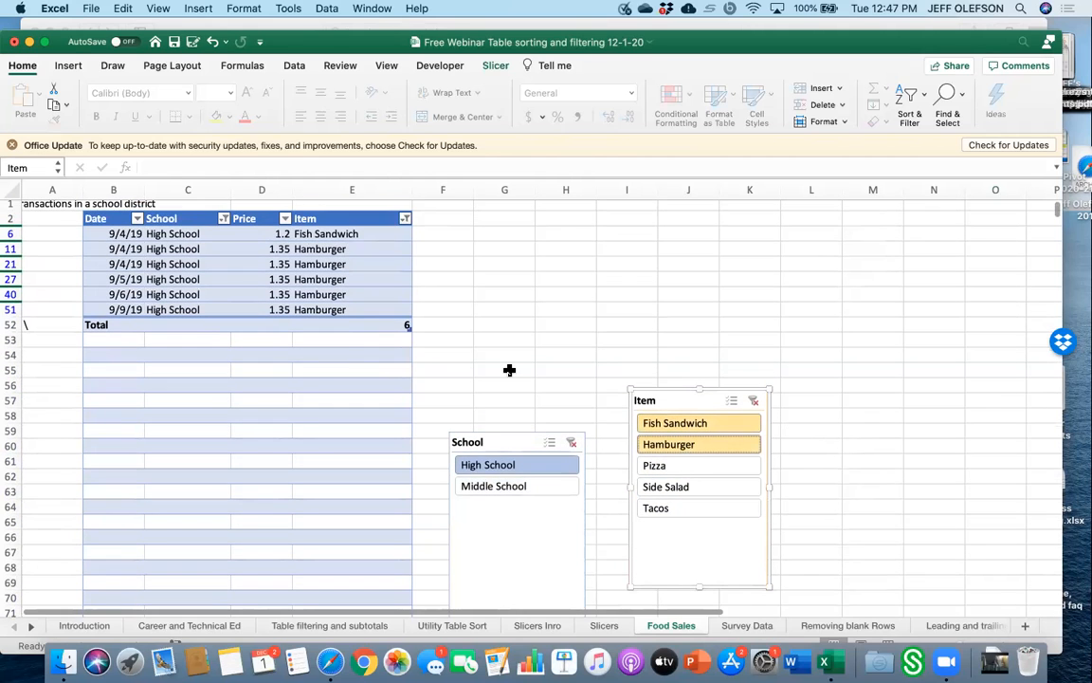
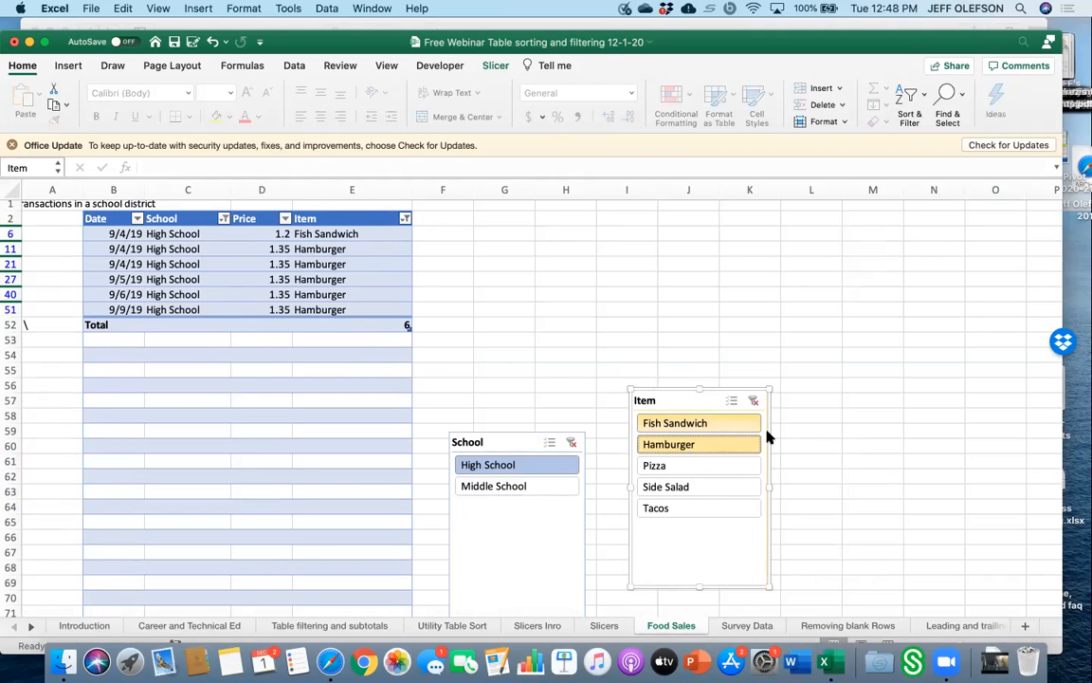
# Open the Survey Data sheet and browse its title, district, attendance and topic interest columns.
pyautogui.scroll(-10, 771, 512)
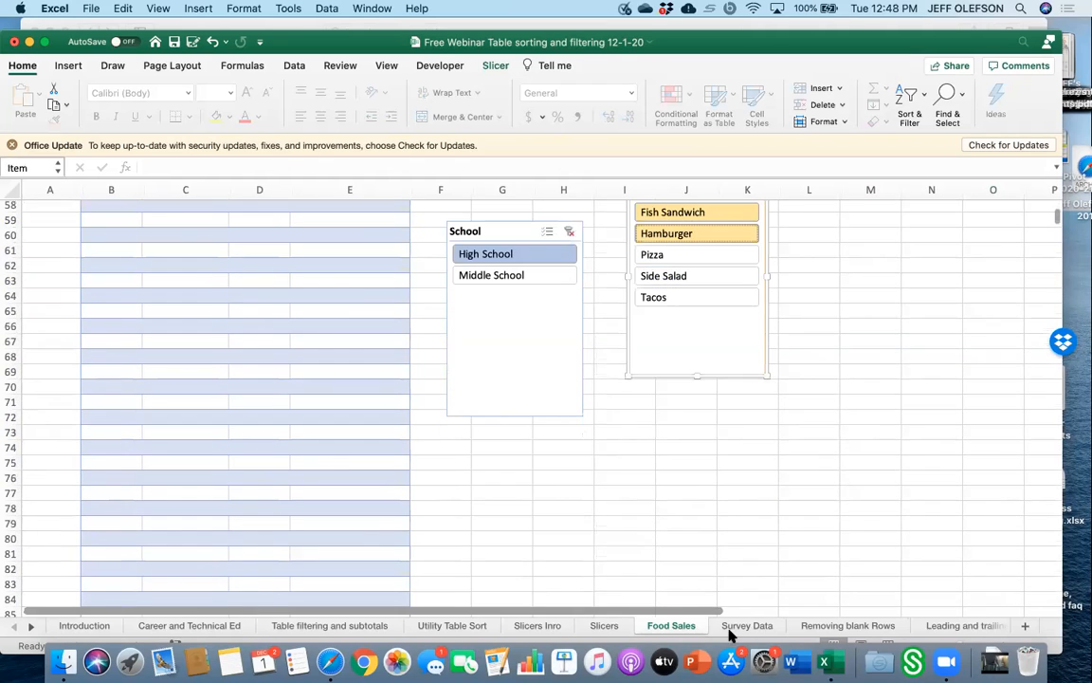
pyautogui.click(744, 626)
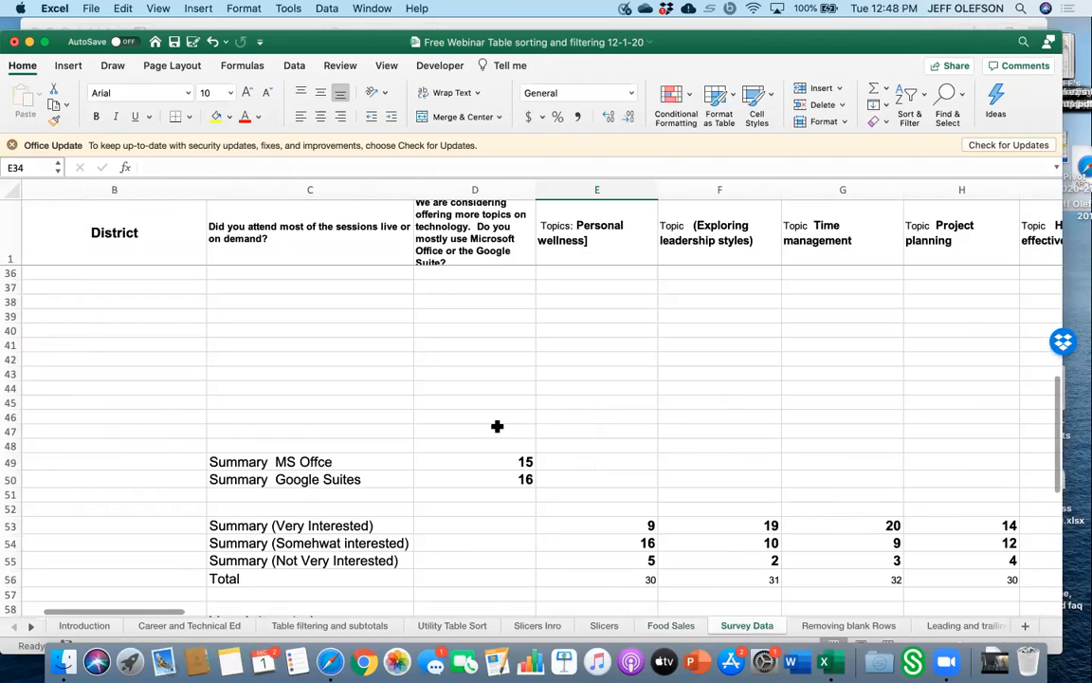
pyautogui.scroll(10, 497, 427)
pyautogui.hscroll(-3, 497, 426)
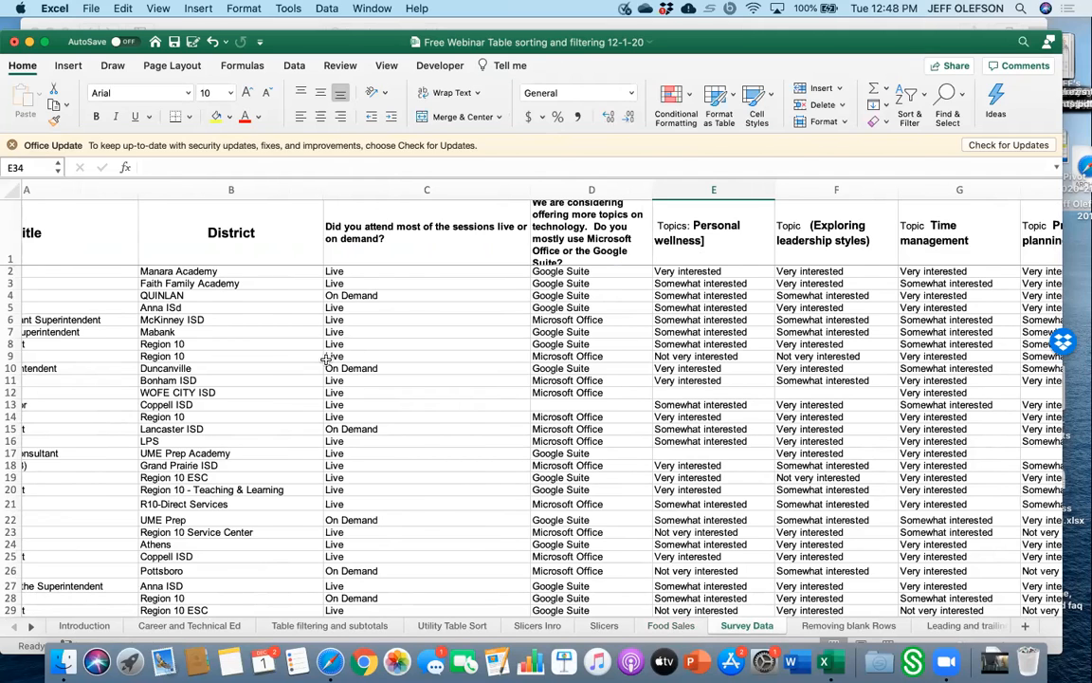
pyautogui.hscroll(-3, 313, 356)
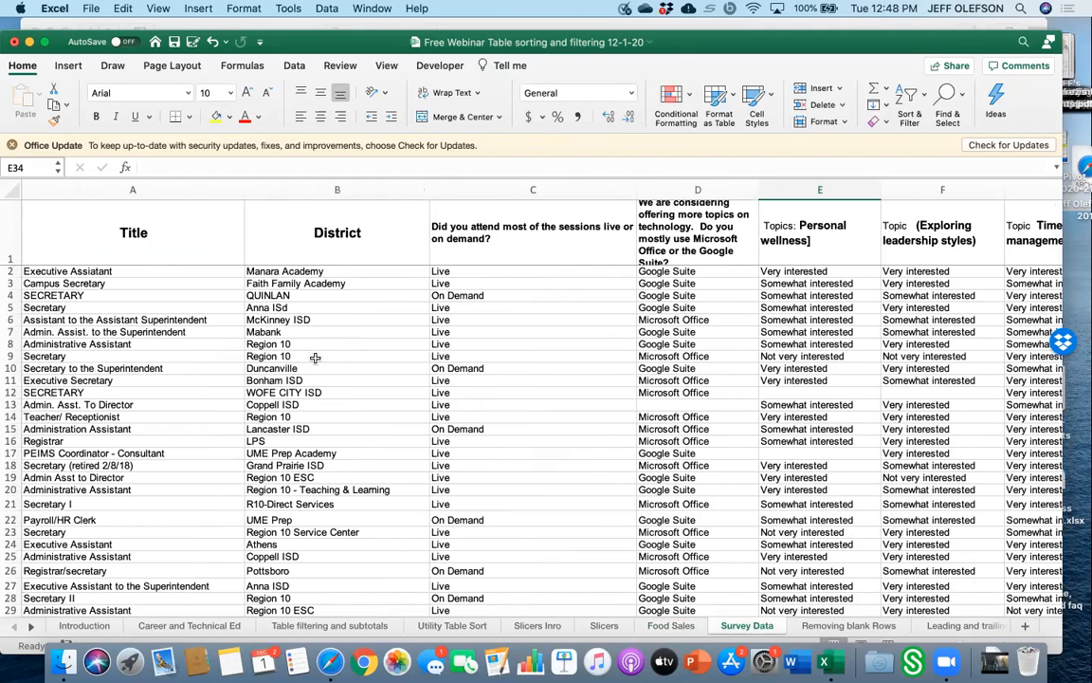
pyautogui.hscroll(10, 507, 315)
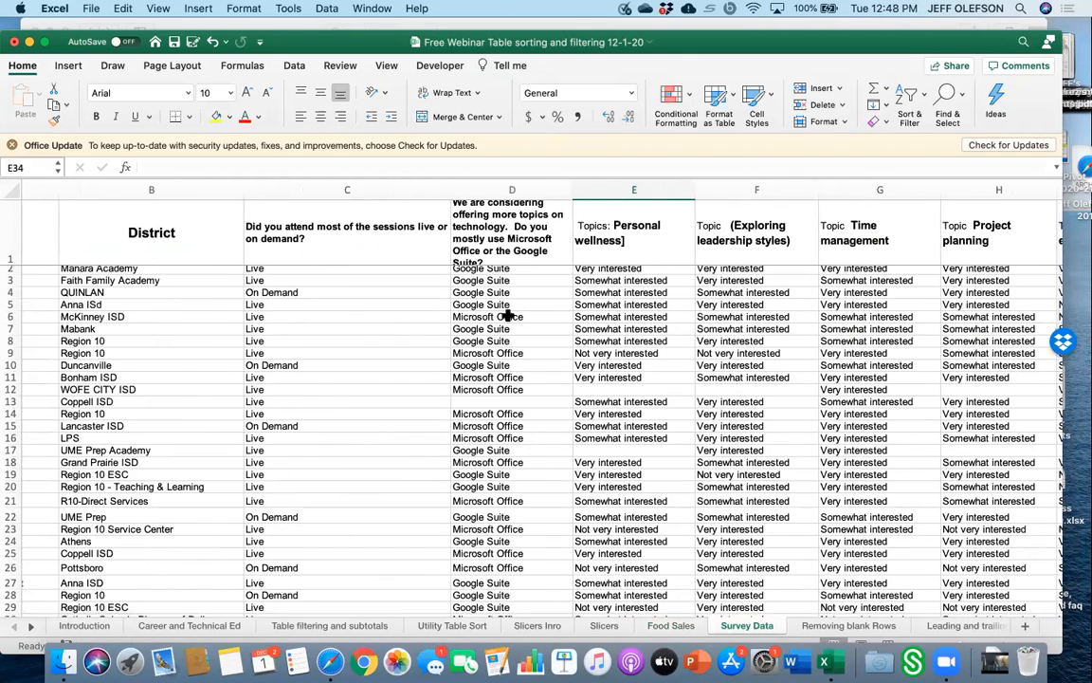
pyautogui.hscroll(-5, 509, 316)
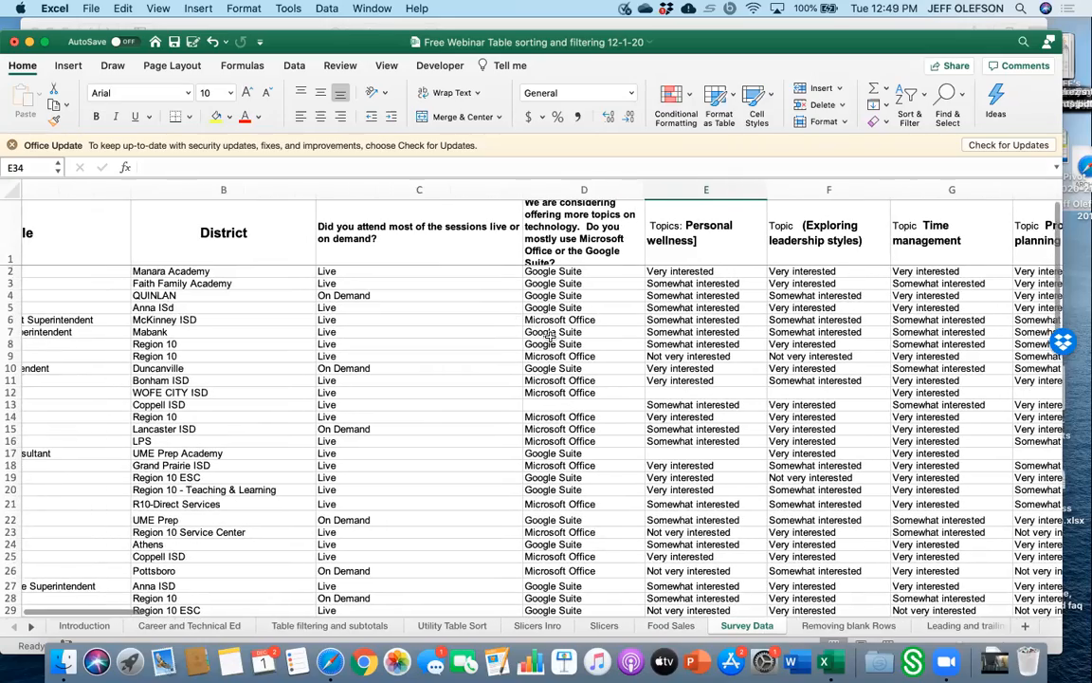
pyautogui.click(512, 355)
pyautogui.scroll(-15, 575, 410)
pyautogui.scroll(15, 584, 417)
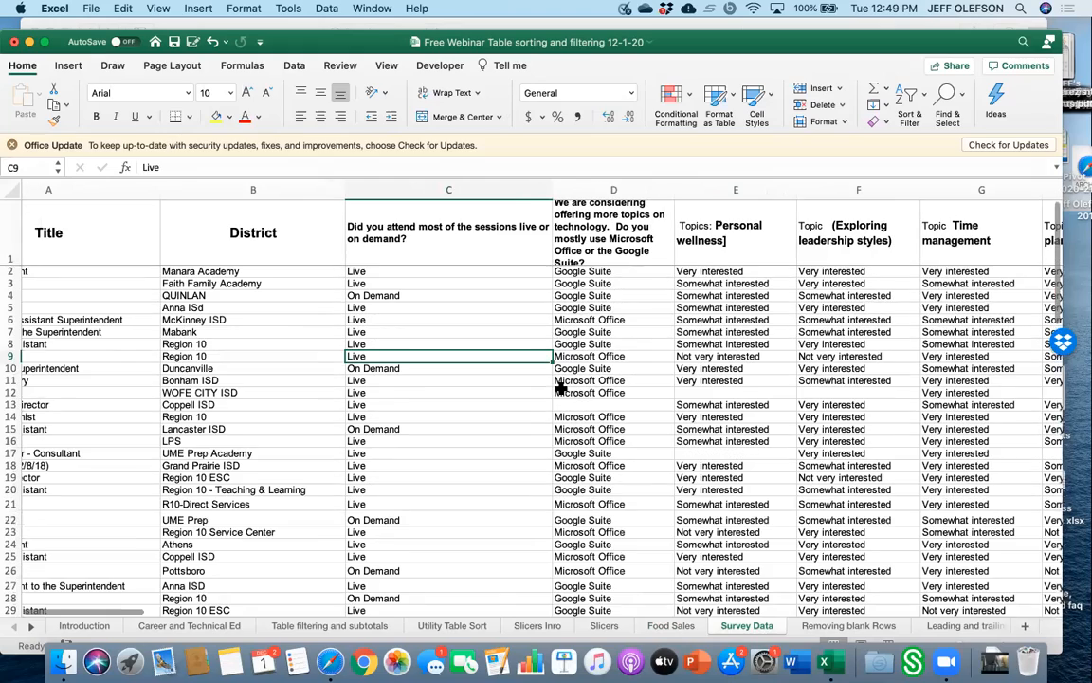
pyautogui.hscroll(-5, 43, 290)
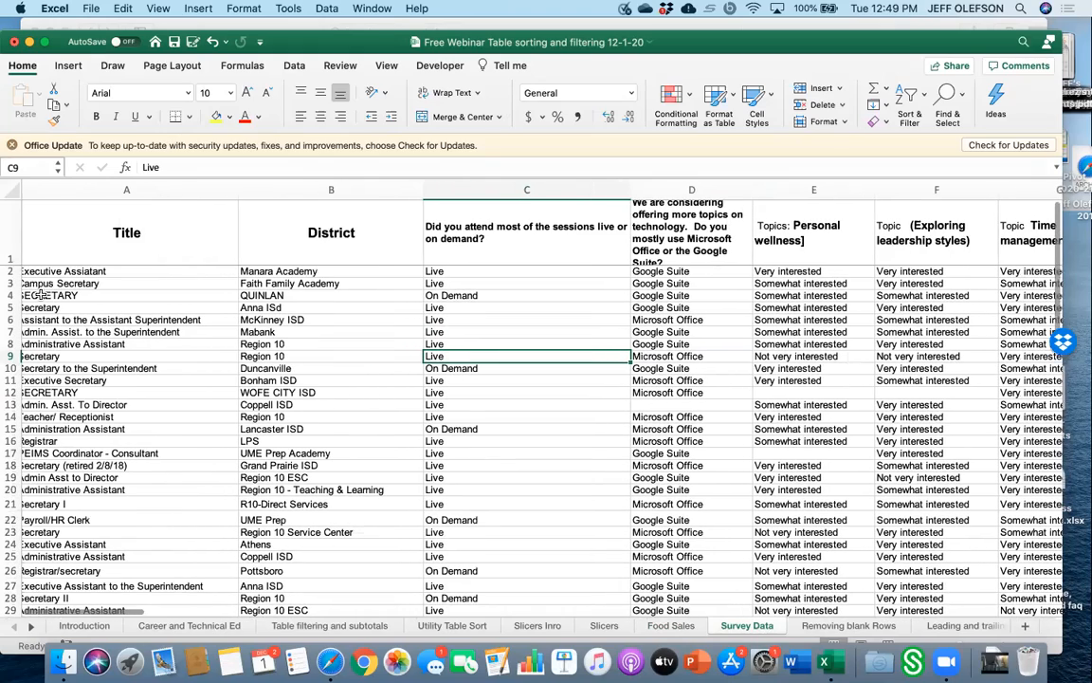
pyautogui.hscroll(-1, 76, 279)
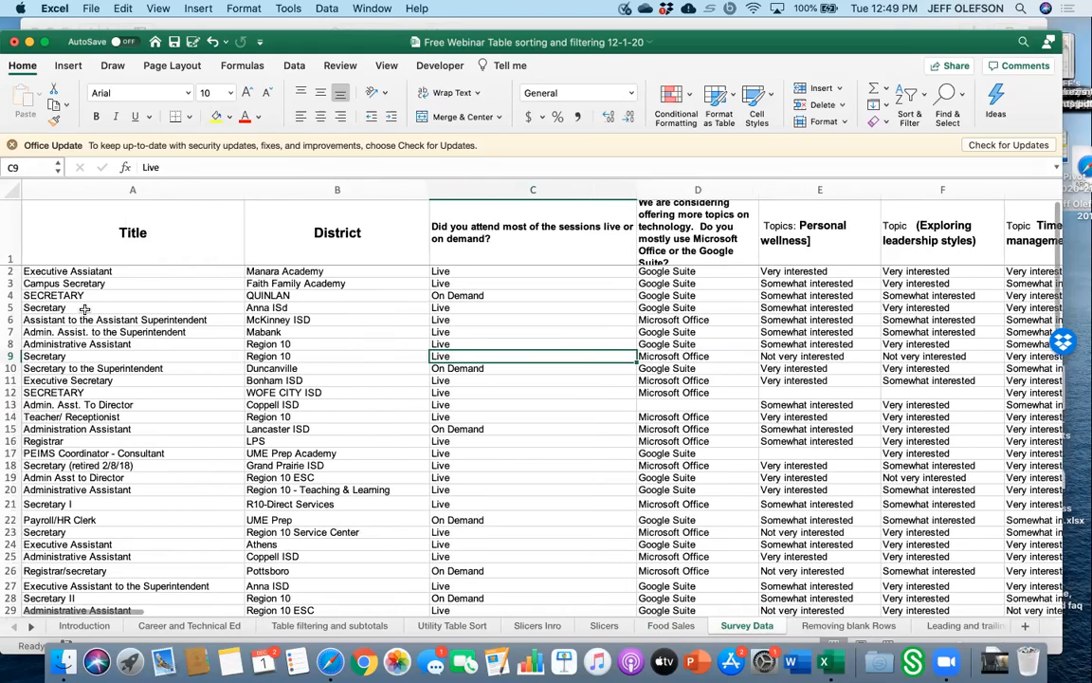
pyautogui.click(124, 250)
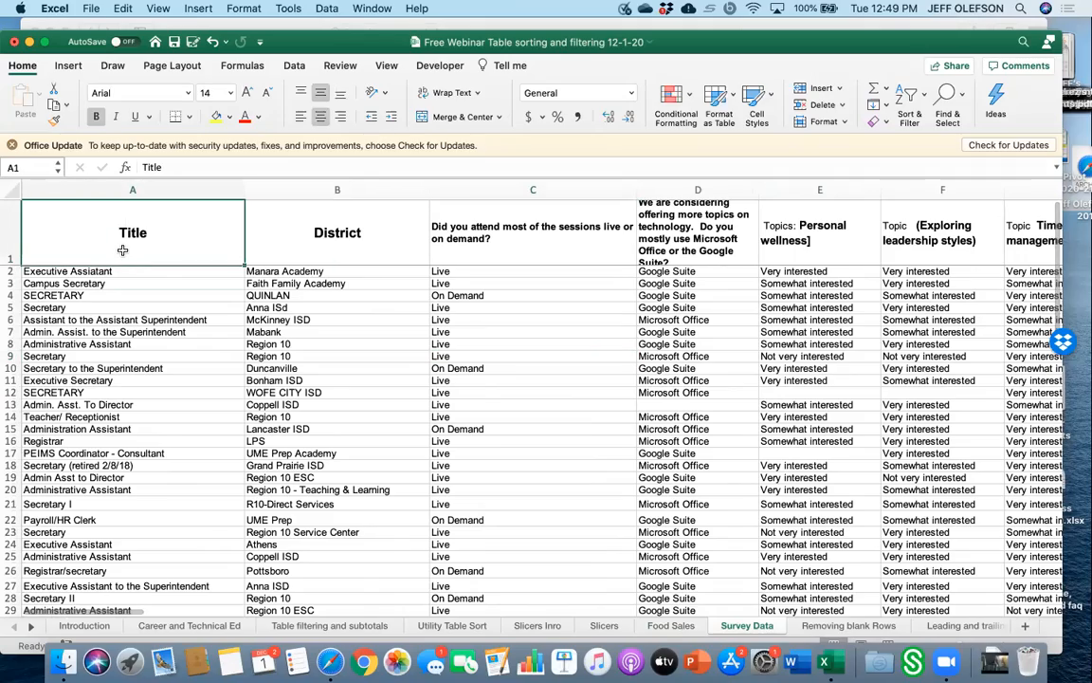
pyautogui.hscroll(12, 697, 387)
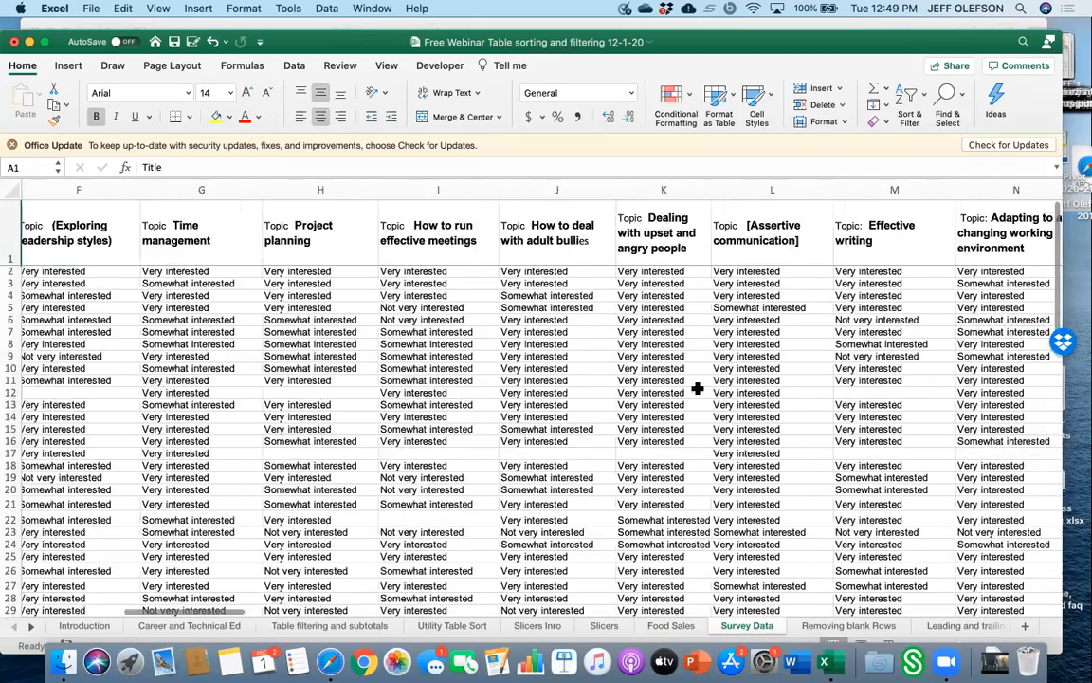
pyautogui.hscroll(7, 697, 387)
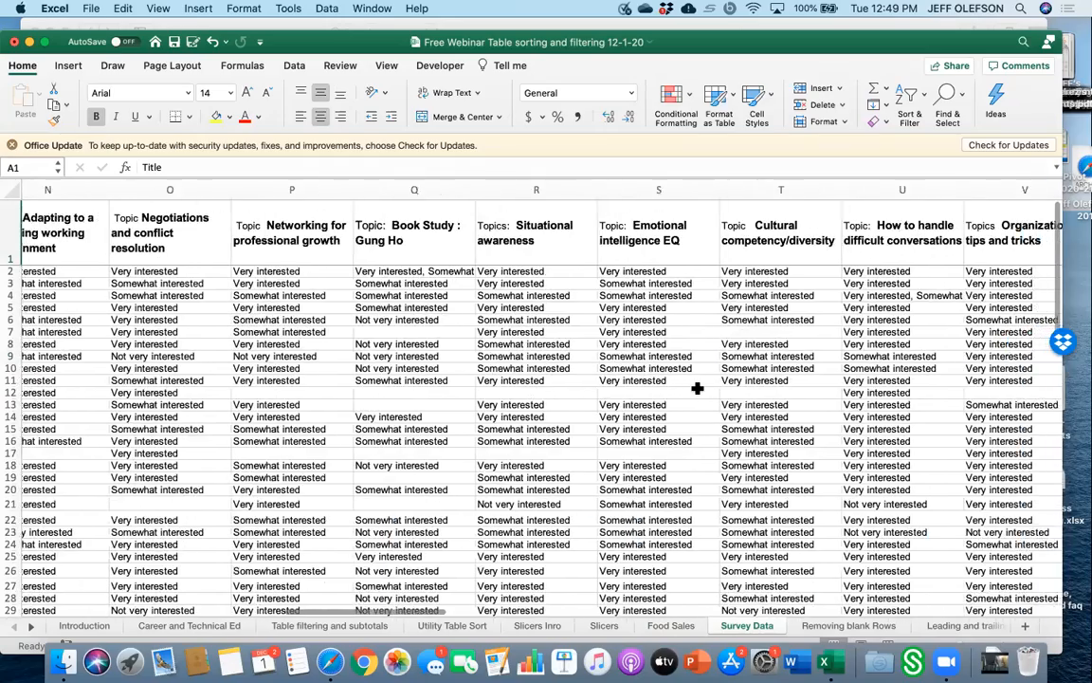
pyautogui.hscroll(-12, 697, 387)
pyautogui.hscroll(-8, 697, 387)
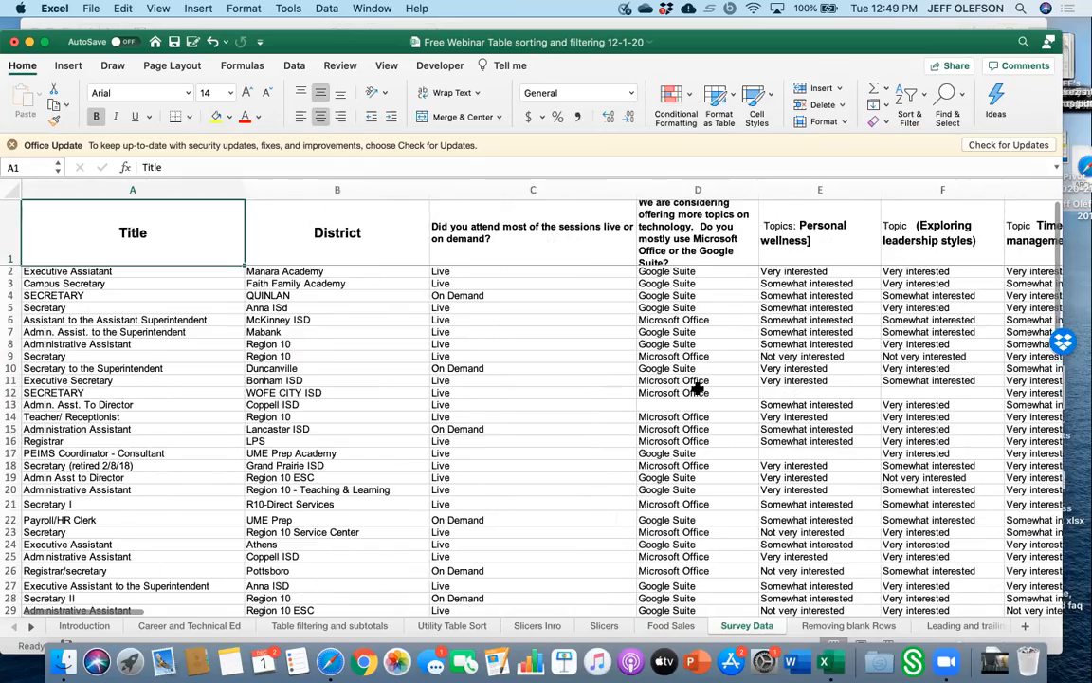
pyautogui.hscroll(2, 697, 387)
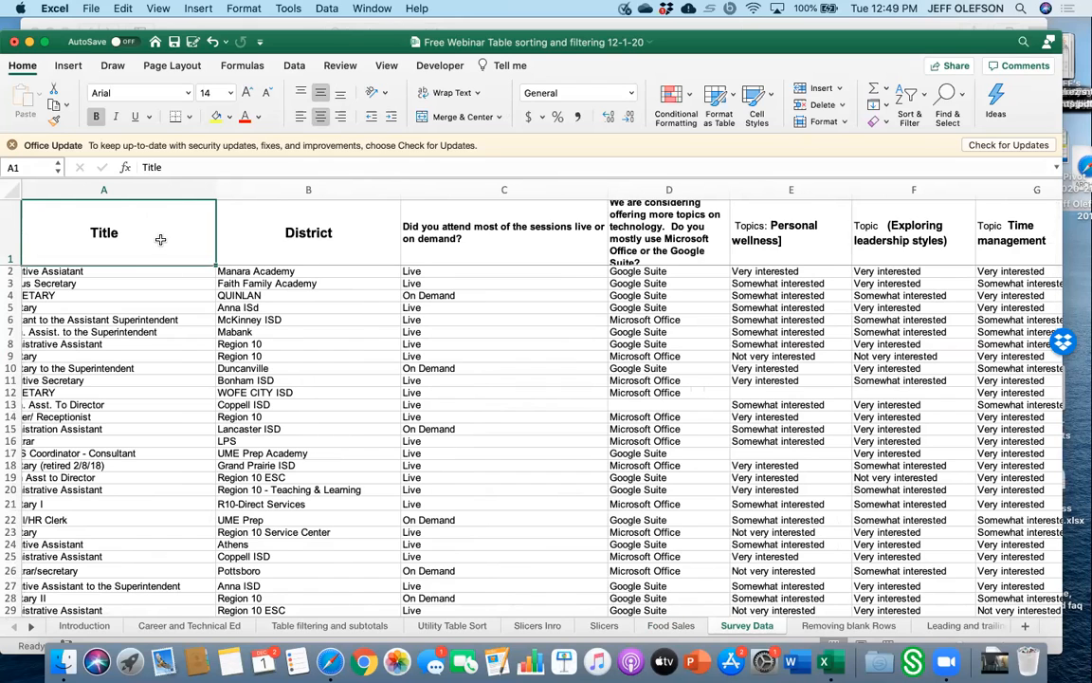
pyautogui.hscroll(-2, 161, 239)
# Convert the survey range A1:F33 into a table with headers.
pyautogui.moveTo(160, 242); pyautogui.dragTo(910, 572)
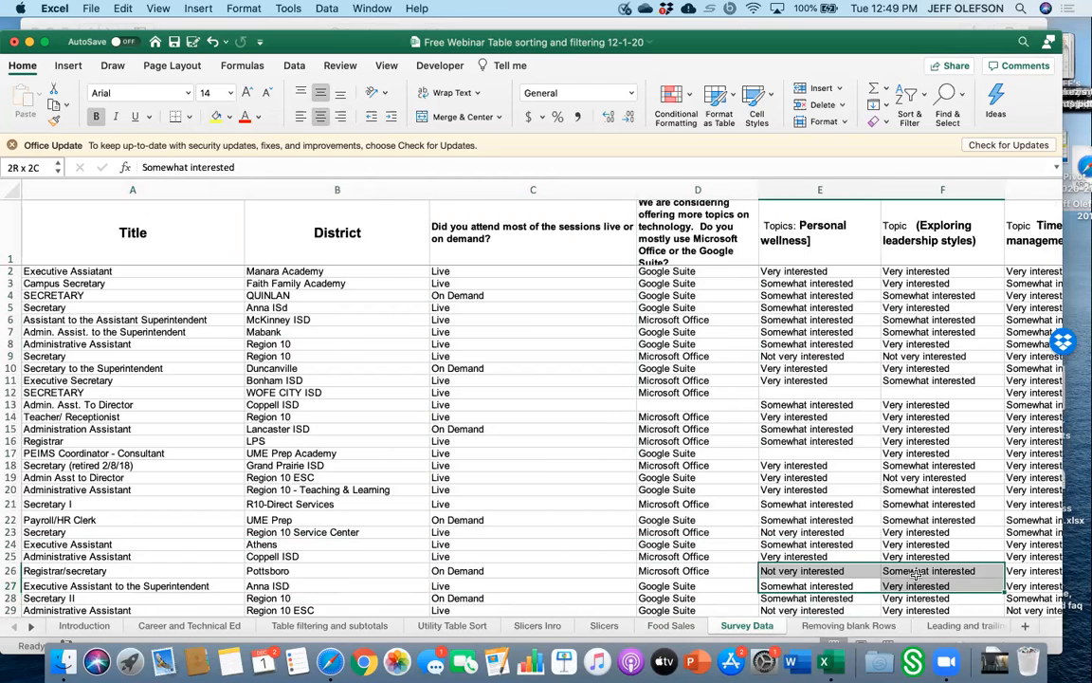
pyautogui.click(178, 224)
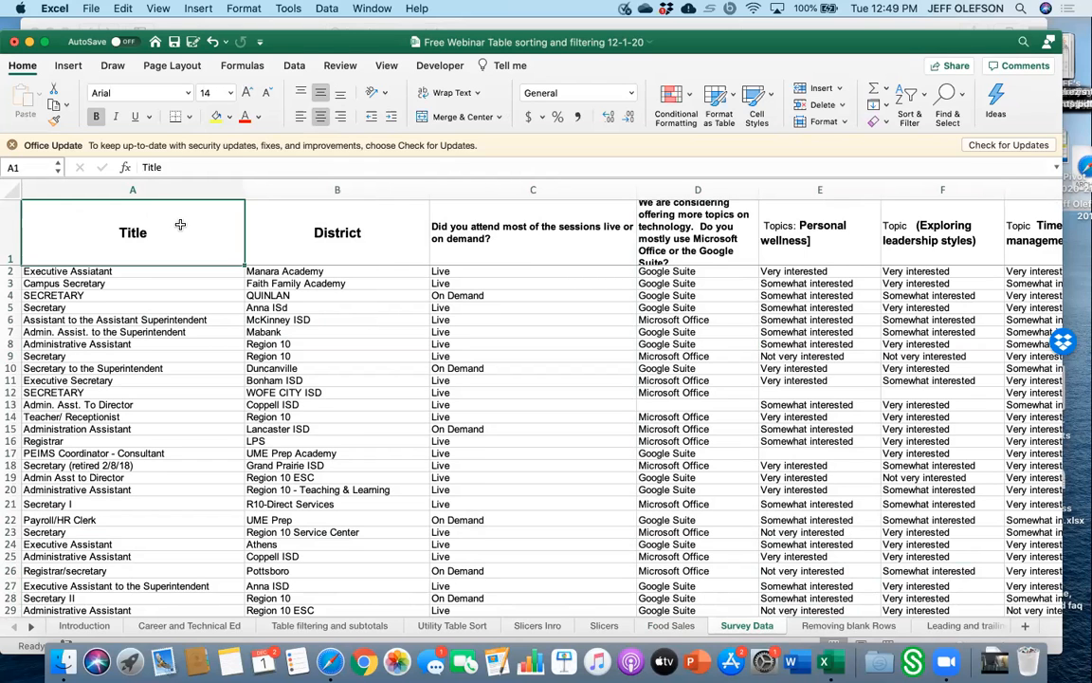
pyautogui.moveTo(217, 199); pyautogui.dragTo(903, 564)
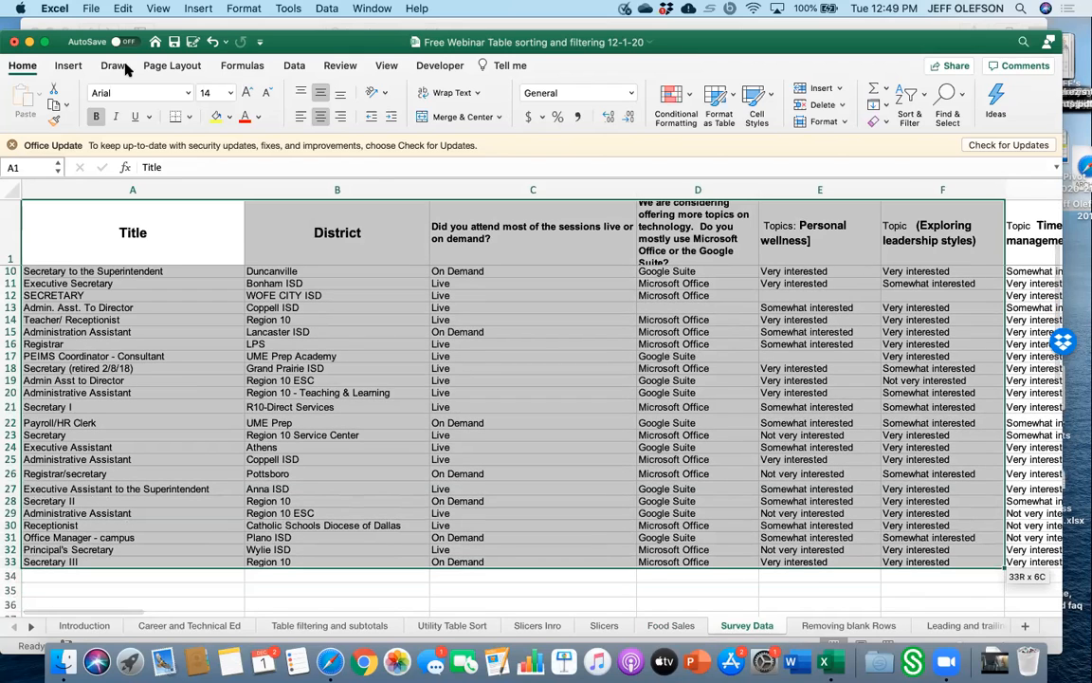
pyautogui.click(76, 67)
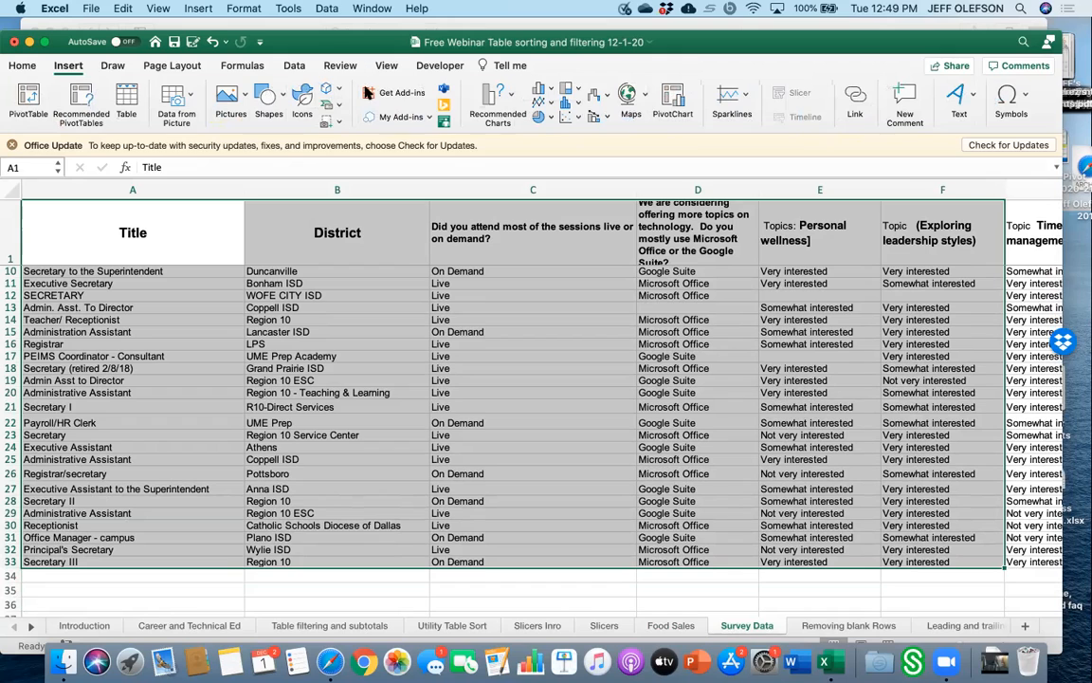
pyautogui.click(126, 99)
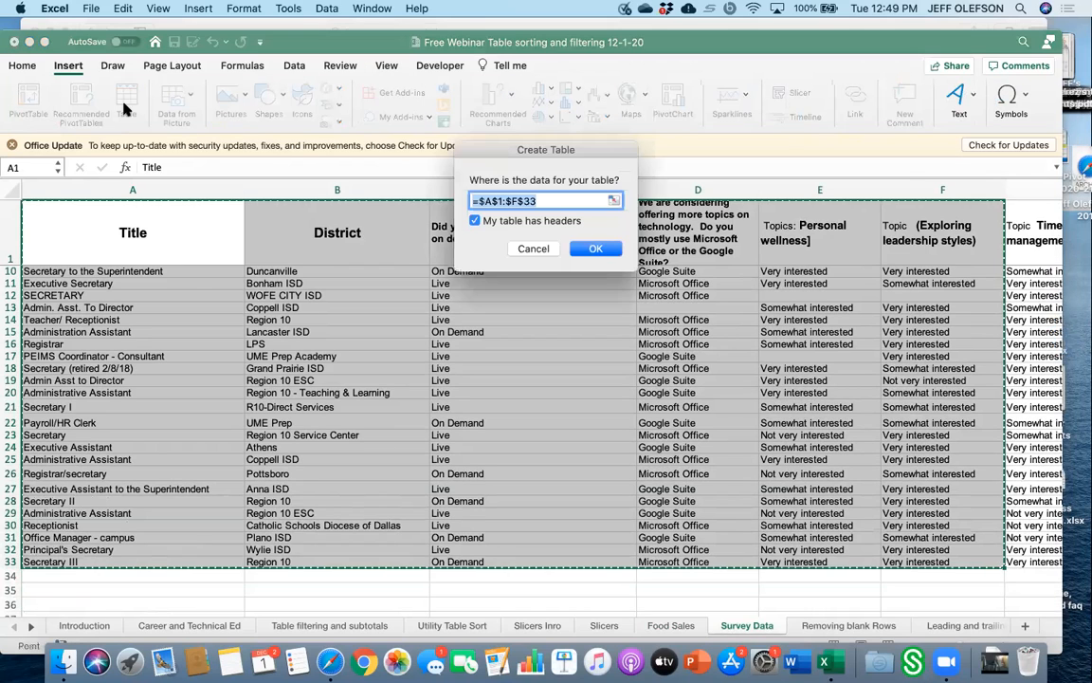
pyautogui.click(597, 251)
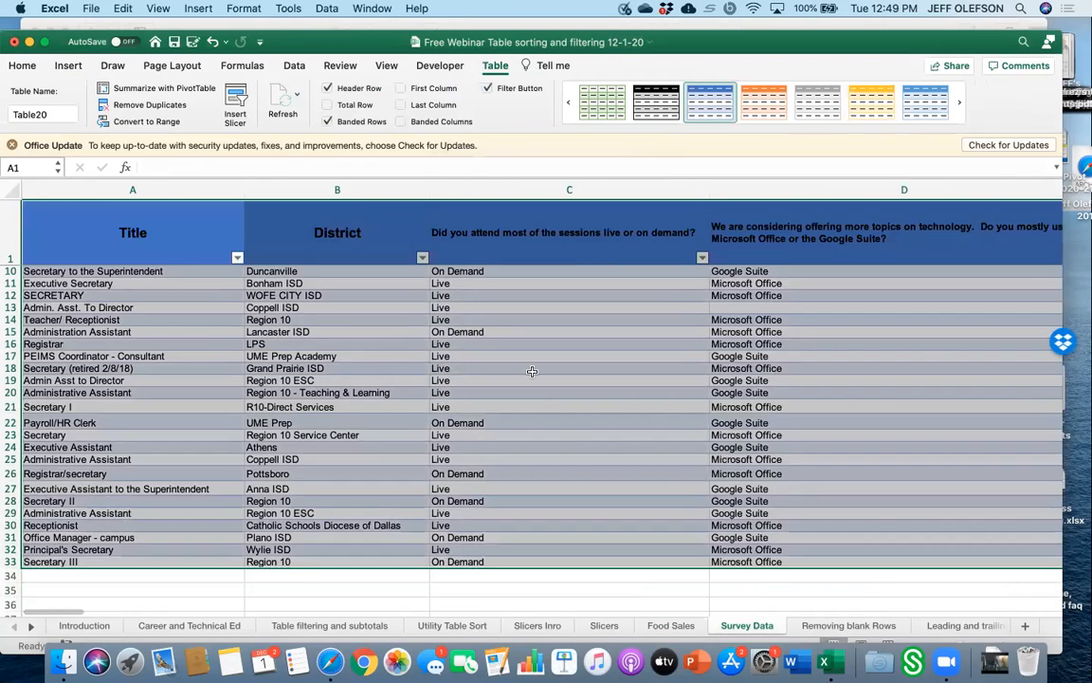
pyautogui.click(531, 369)
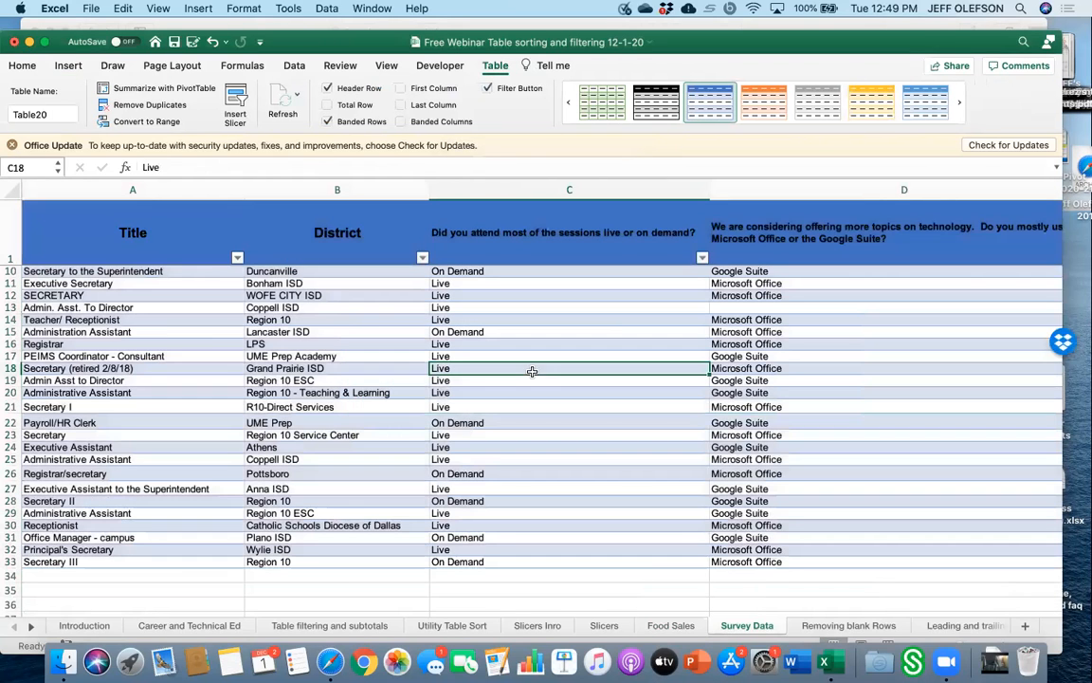
# Apply the plain, uncoloured table style to the survey table.
pyautogui.scroll(-1, 178, 296)
pyautogui.click(177, 239)
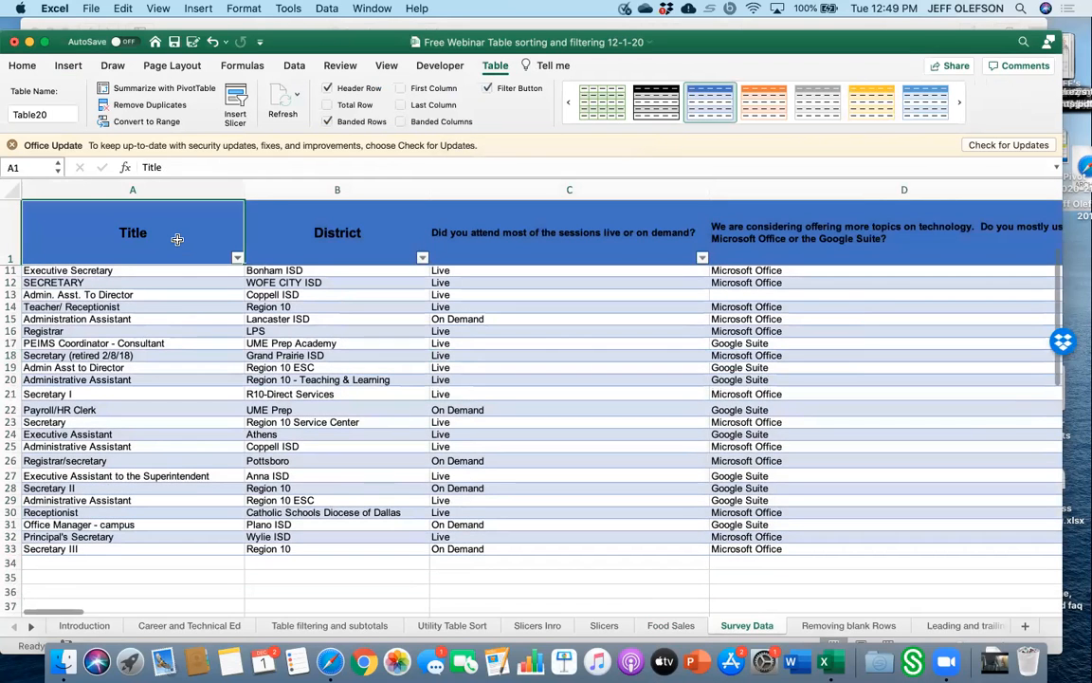
pyautogui.click(569, 102)
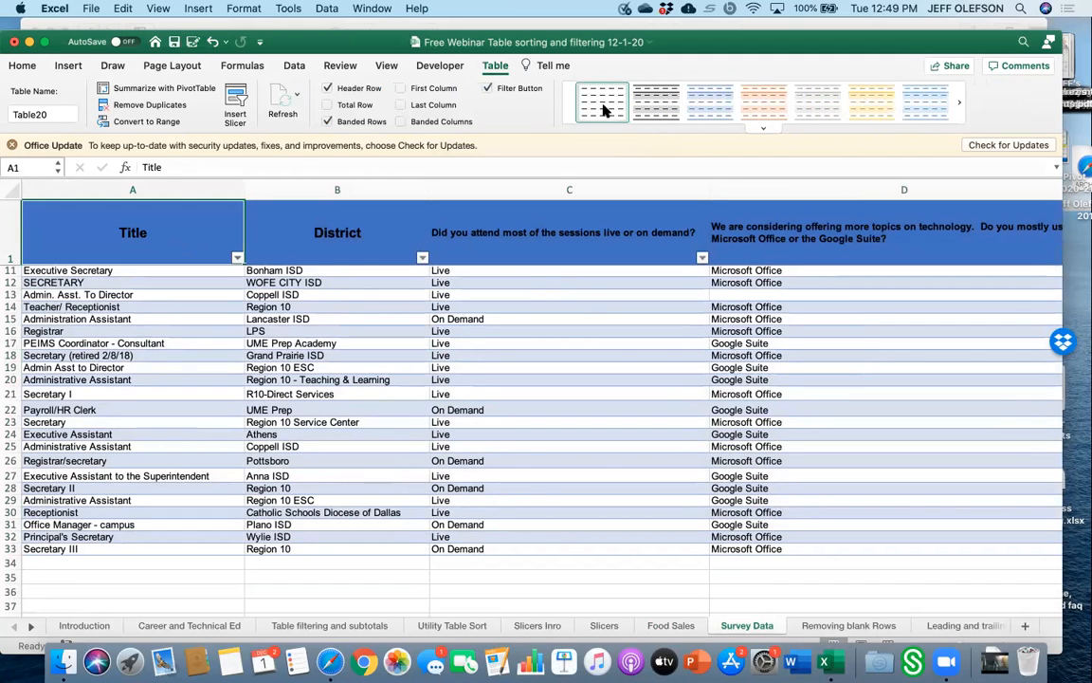
pyautogui.click(603, 104)
pyautogui.click(562, 404)
# Add a total row to the survey table.
pyautogui.scroll(-5, 562, 405)
pyautogui.hscroll(3, 561, 405)
pyautogui.scroll(5, 561, 401)
pyautogui.hscroll(3, 561, 401)
pyautogui.hscroll(-3, 557, 402)
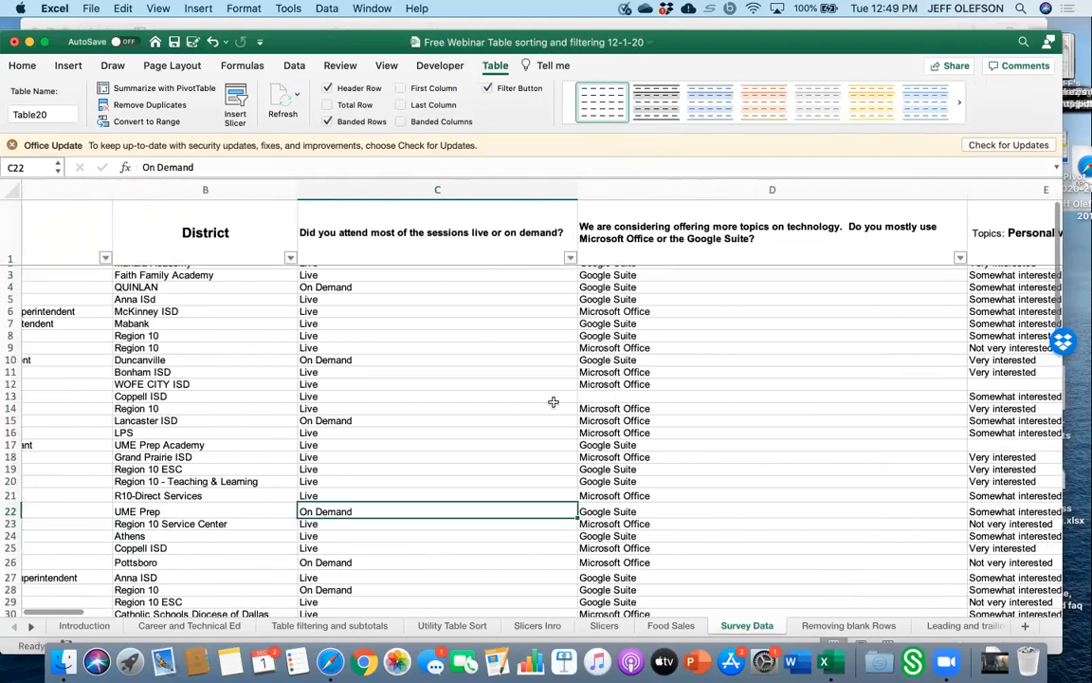
pyautogui.hscroll(8, 554, 402)
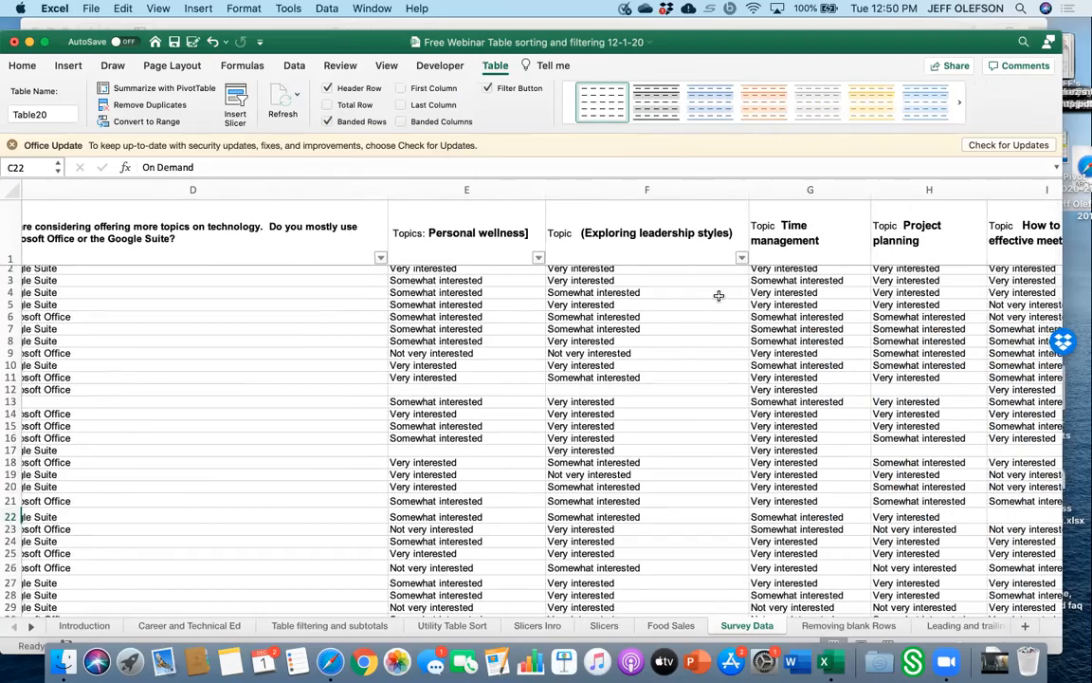
pyautogui.hscroll(-8, 719, 297)
pyautogui.hscroll(1, 719, 297)
pyautogui.hscroll(2, 719, 297)
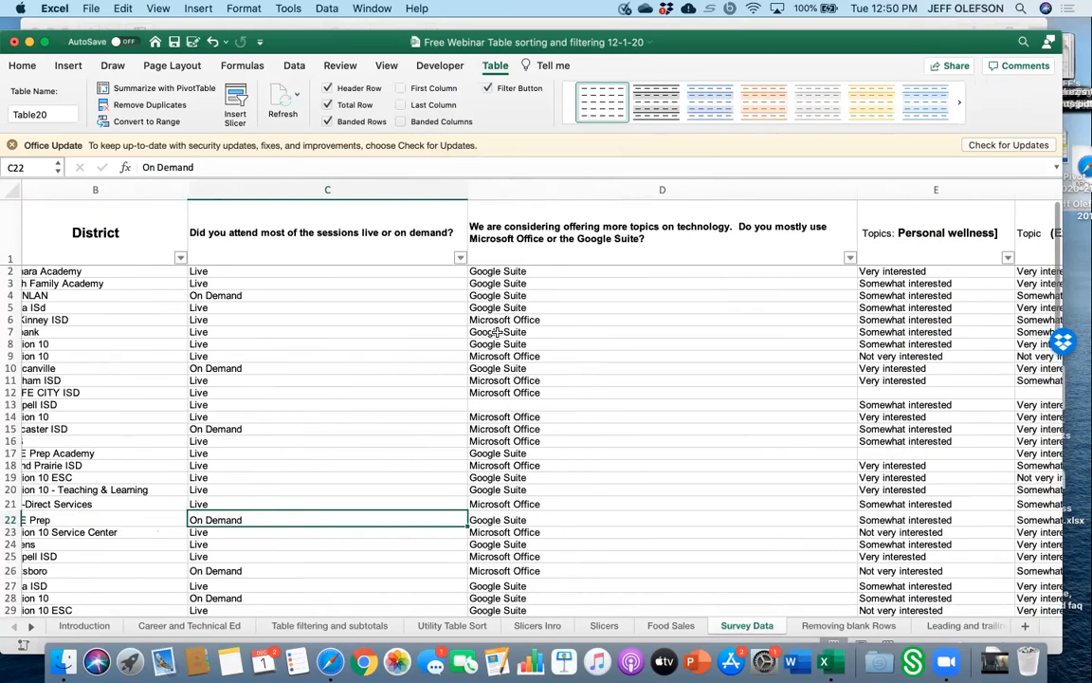
pyautogui.hscroll(4, 607, 439)
pyautogui.scroll(-10, 607, 439)
pyautogui.scroll(3, 607, 439)
pyautogui.hscroll(2, 610, 440)
pyautogui.scroll(1, 610, 440)
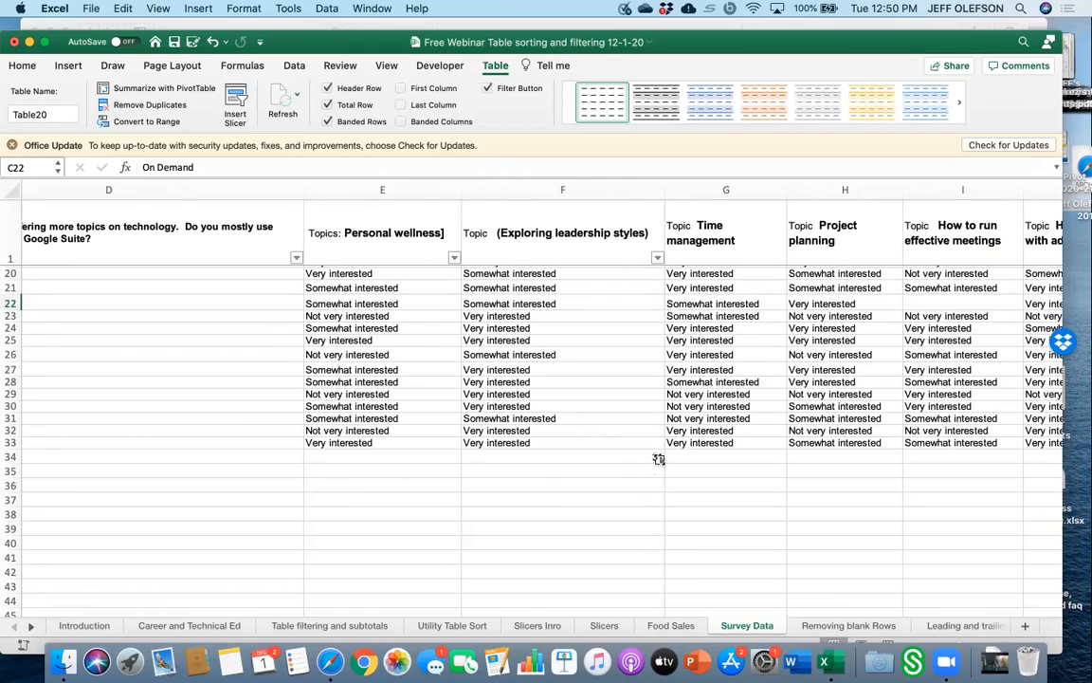
# Set the total row to Count under the Personal wellness column and the Microsoft Office or Google Suite column.
pyautogui.click(410, 458)
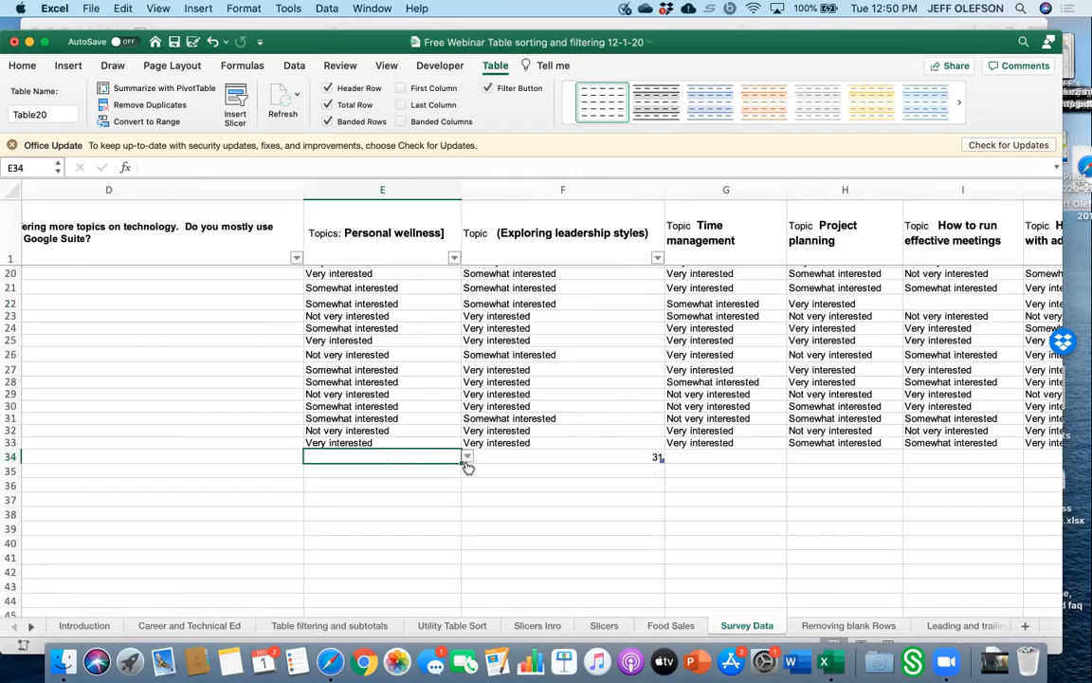
pyautogui.click(466, 457)
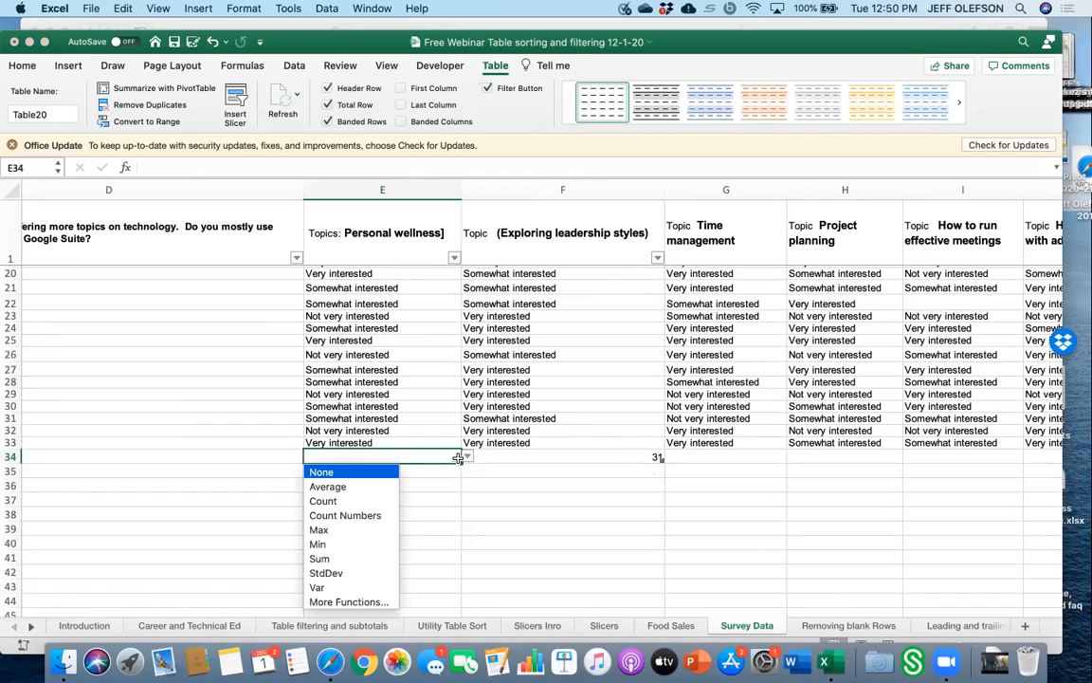
pyautogui.click(384, 500)
pyautogui.hscroll(-5, 371, 488)
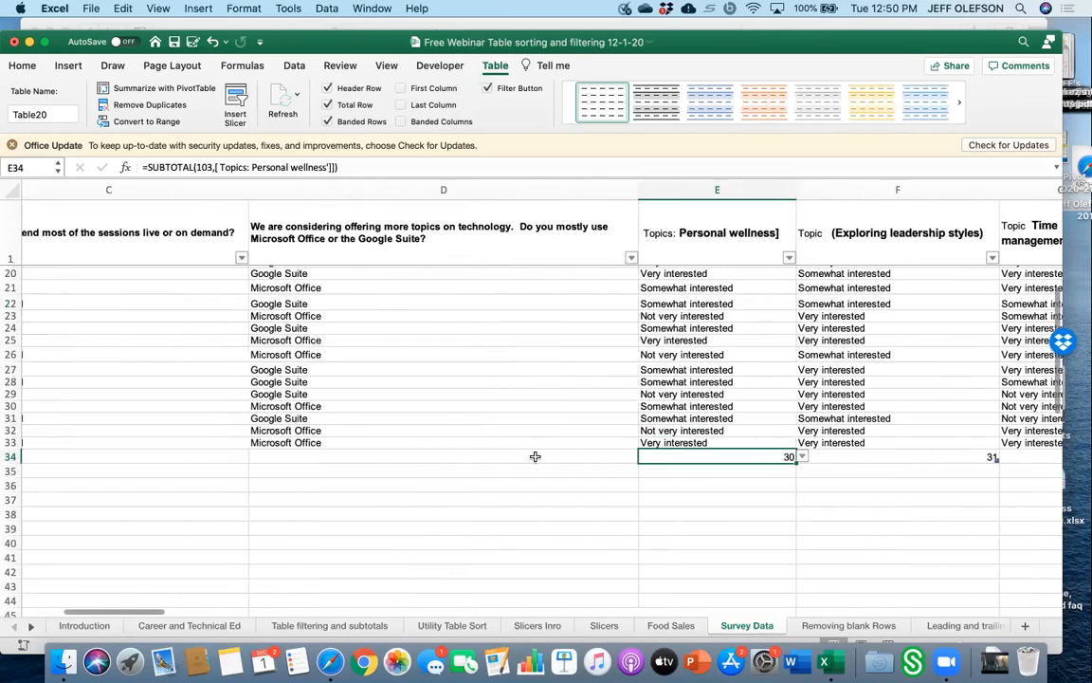
pyautogui.click(622, 456)
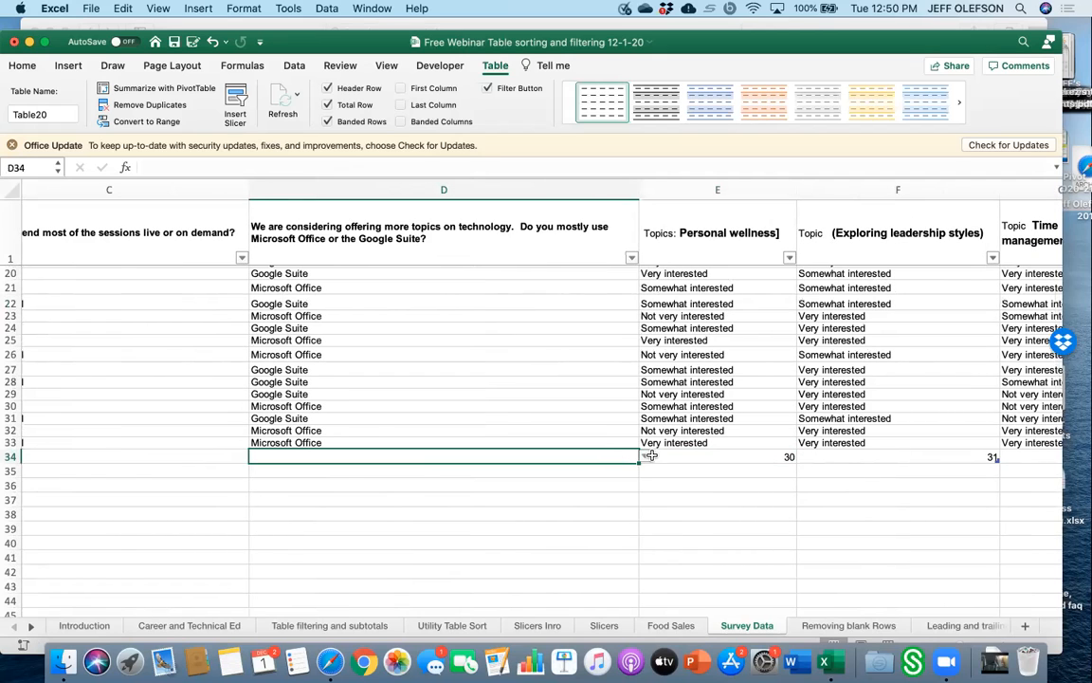
pyautogui.click(646, 458)
pyautogui.click(313, 511)
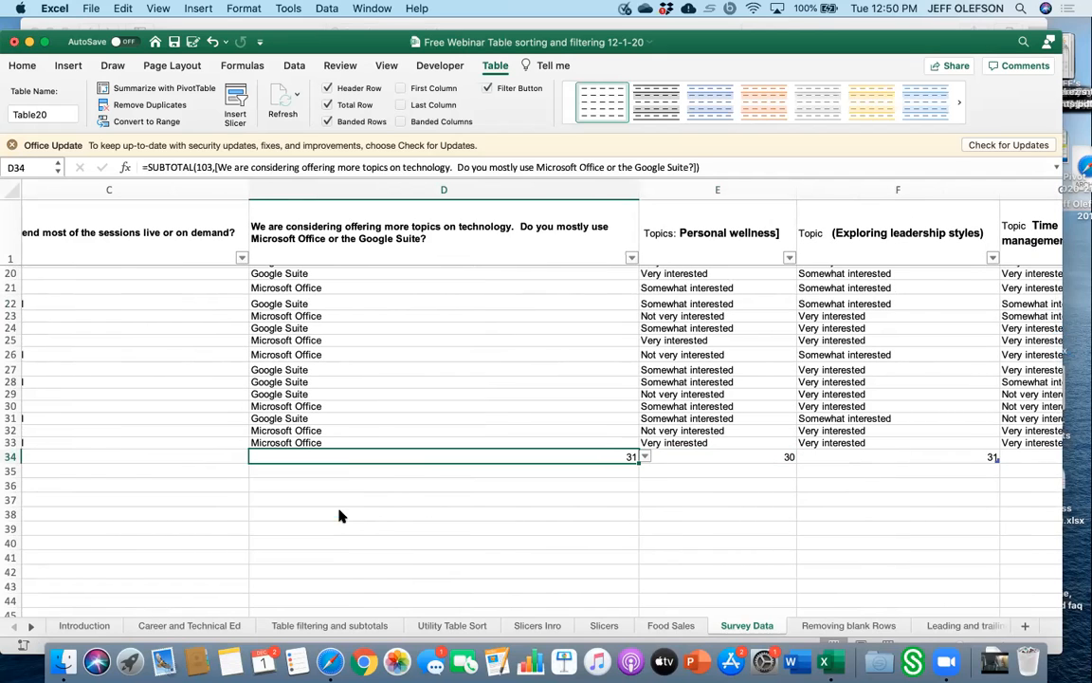
# Set the total row to Count under the column asking whether sessions were attended live or on demand.
pyautogui.hscroll(-1, 385, 494)
pyautogui.hscroll(-5, 385, 494)
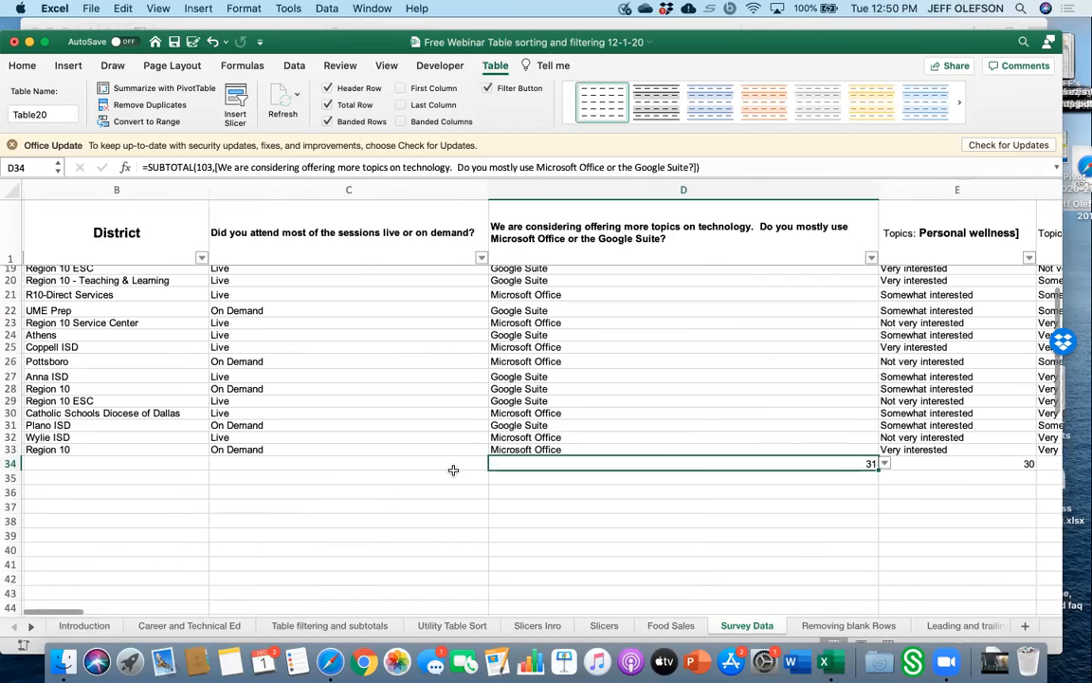
pyautogui.press('super+a')
pyautogui.click(371, 491)
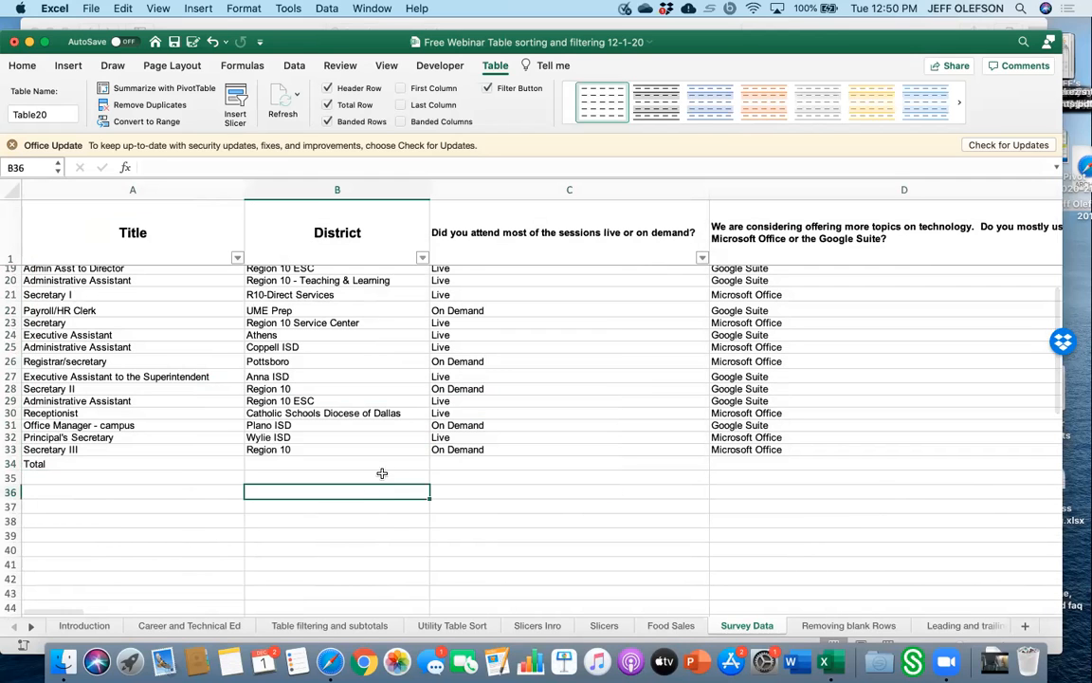
pyautogui.click(598, 462)
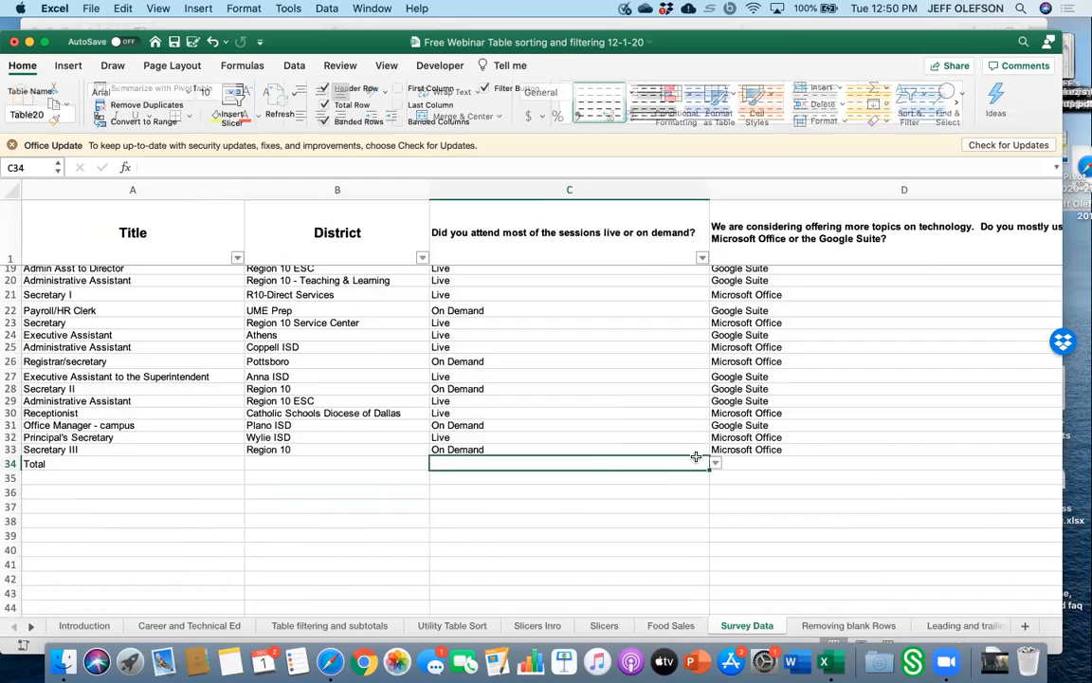
pyautogui.click(714, 462)
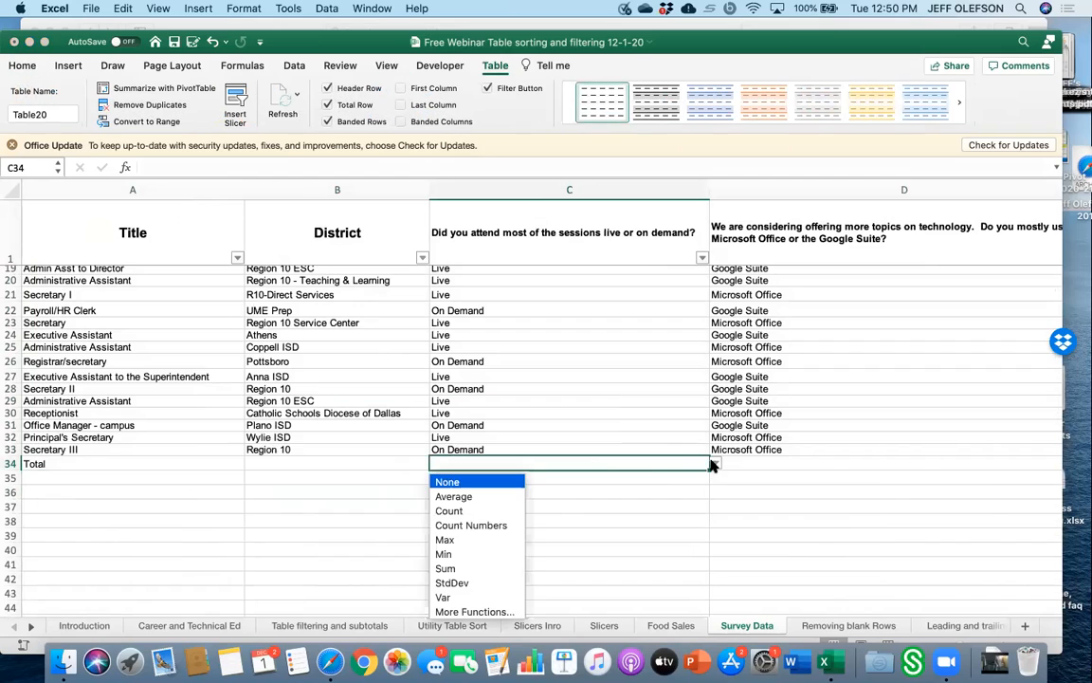
pyautogui.click(508, 512)
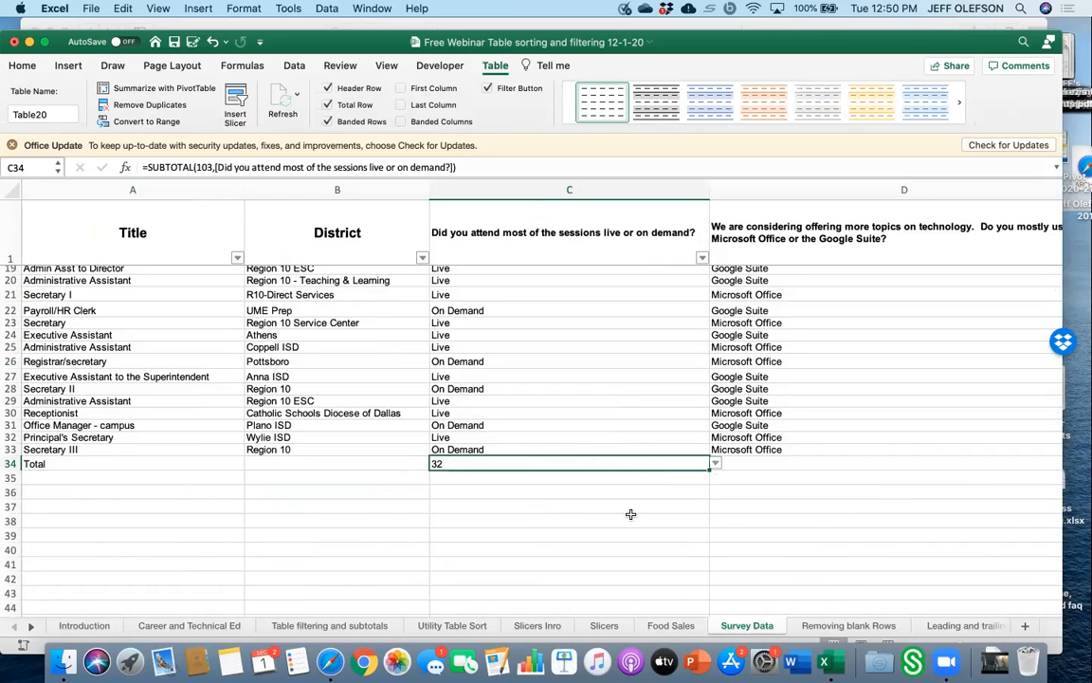
# Filter the technology column to show only Google Suite responses.
pyautogui.hscroll(6, 630, 514)
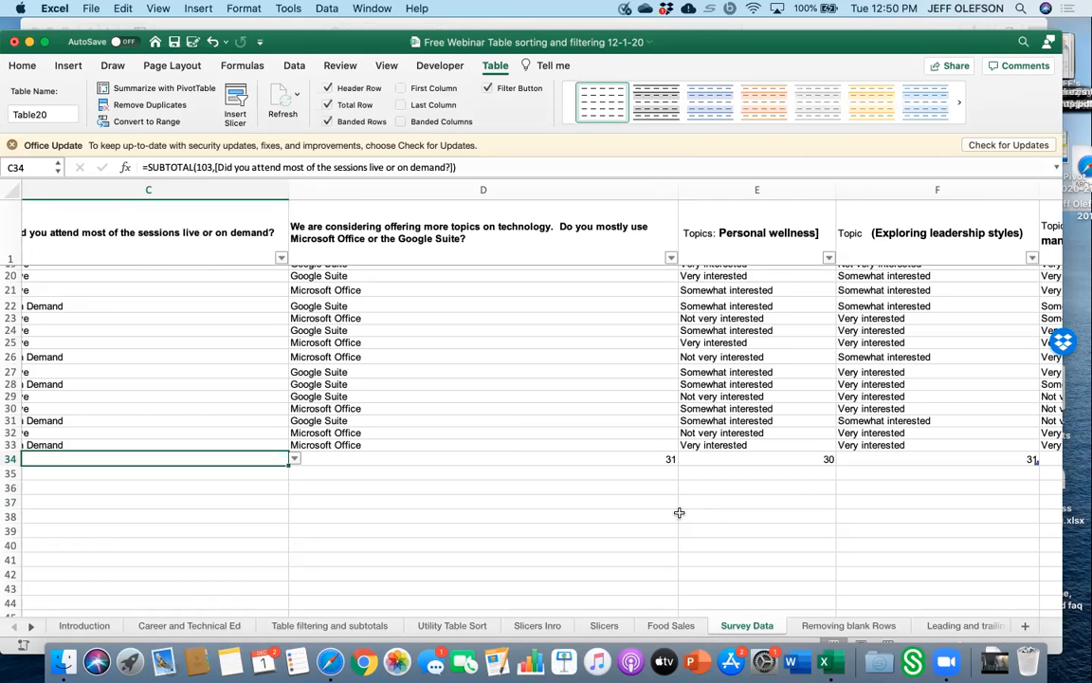
pyautogui.scroll(10, 679, 512)
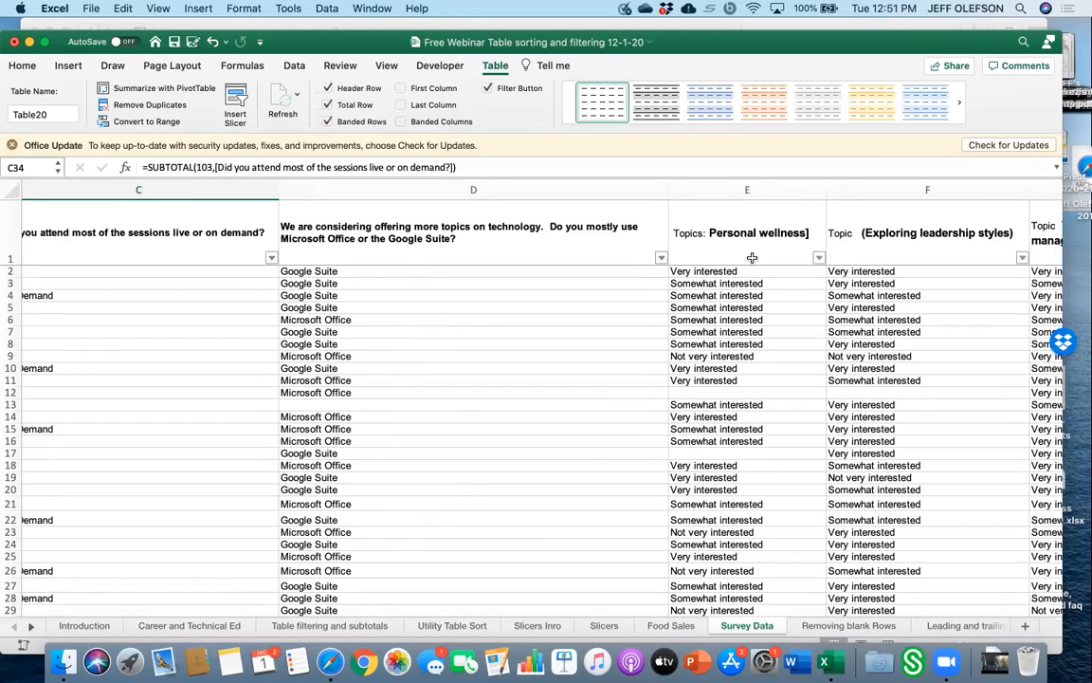
pyautogui.click(661, 258)
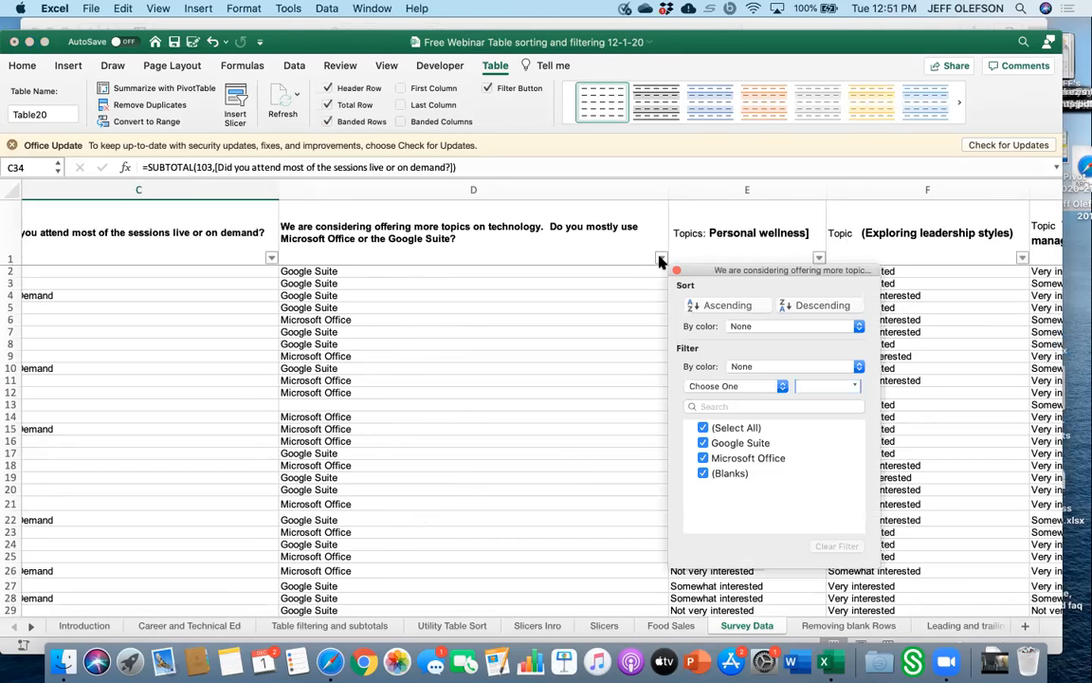
pyautogui.click(703, 427)
pyautogui.click(702, 443)
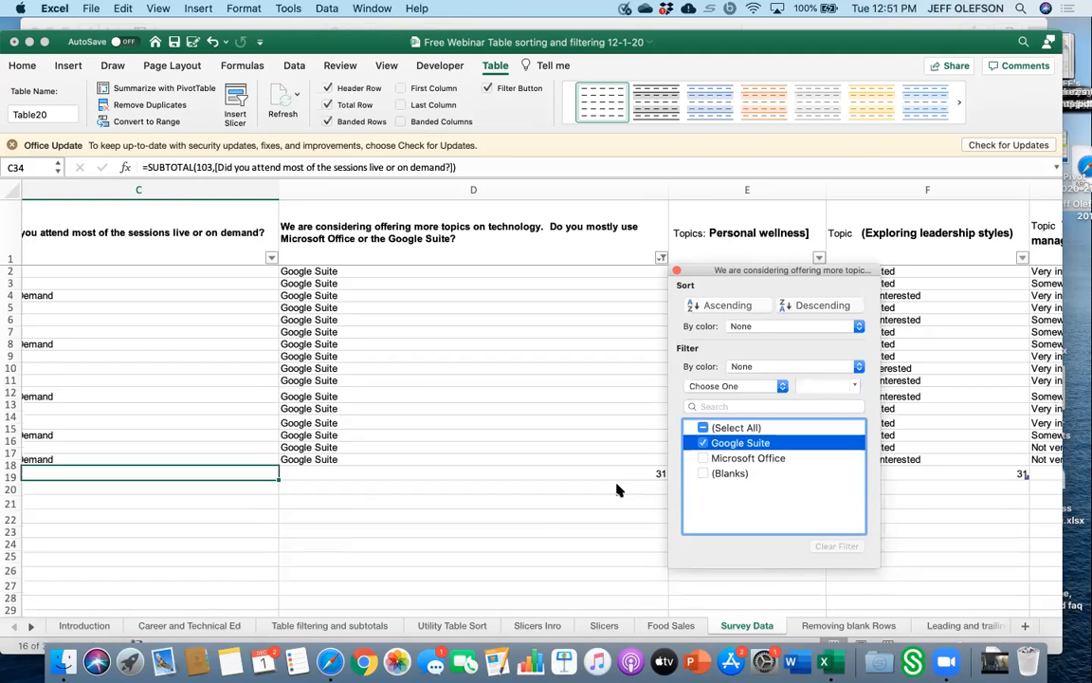
pyautogui.click(653, 484)
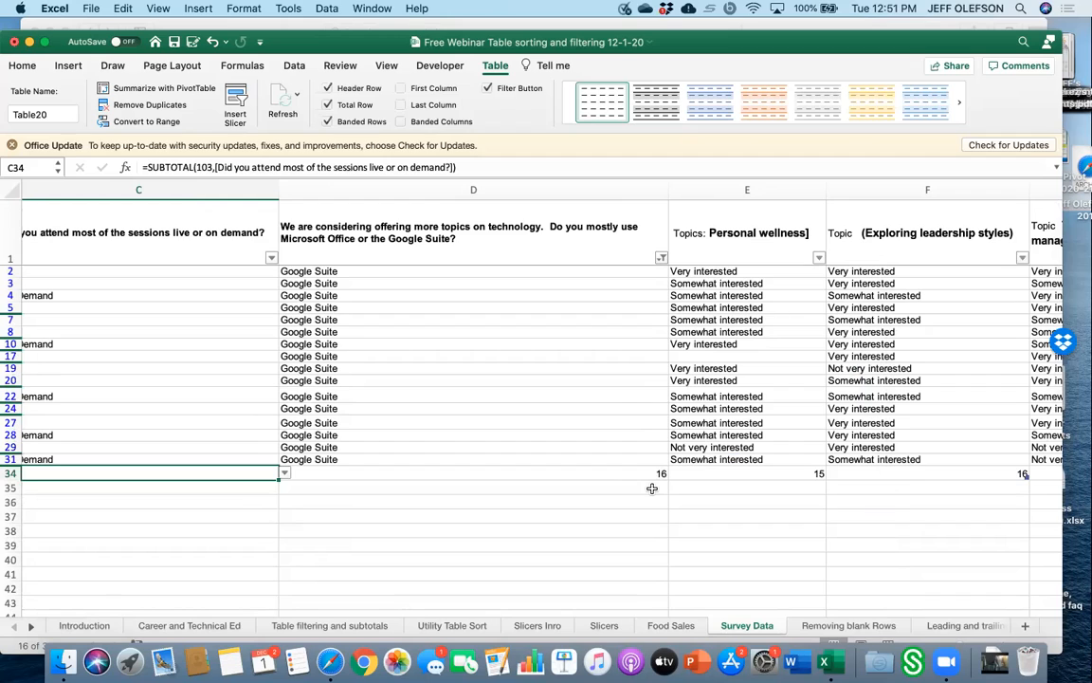
# Copy the technology column's total-row count and paste it into cell D39.
pyautogui.click(649, 473)
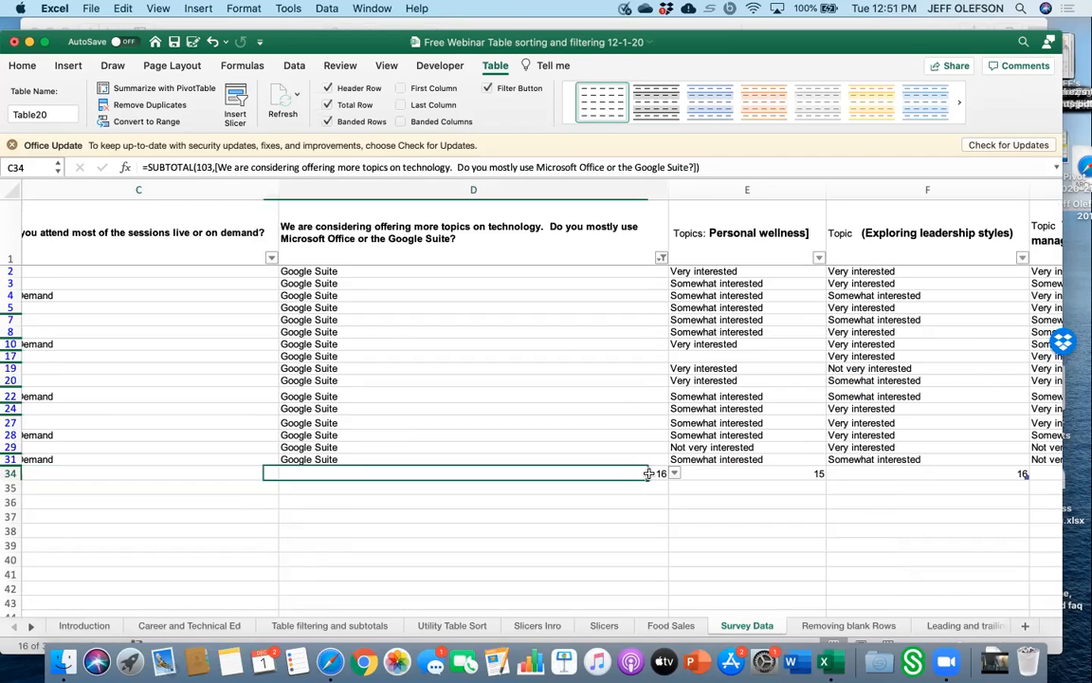
pyautogui.rightClick(648, 475)
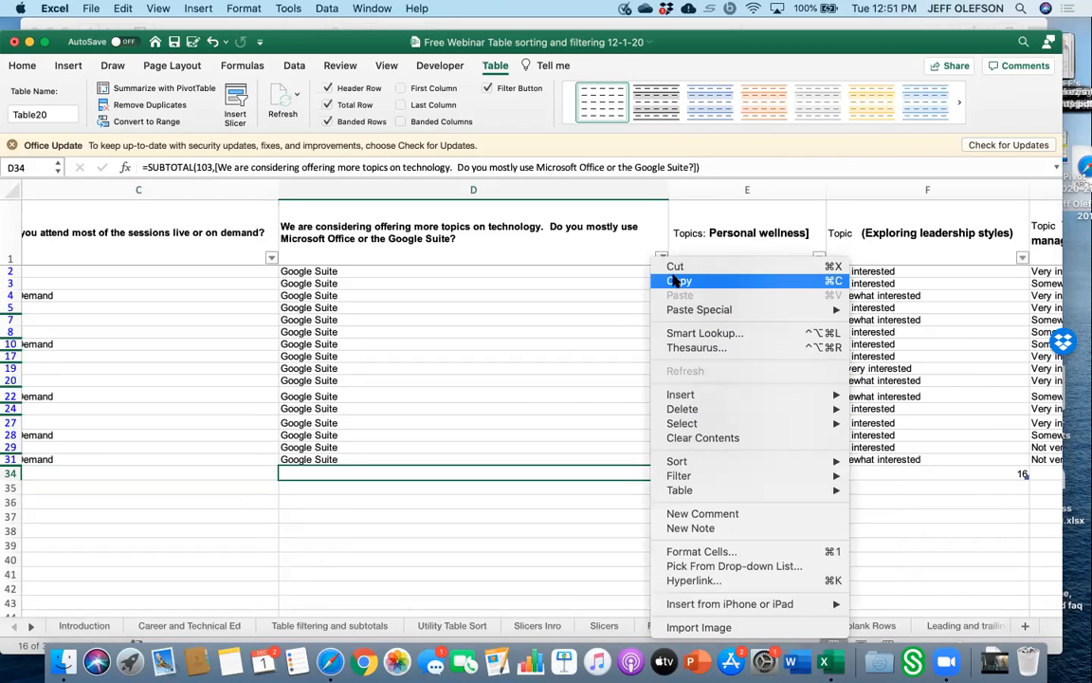
pyautogui.click(676, 281)
pyautogui.click(516, 517)
pyautogui.click(517, 528)
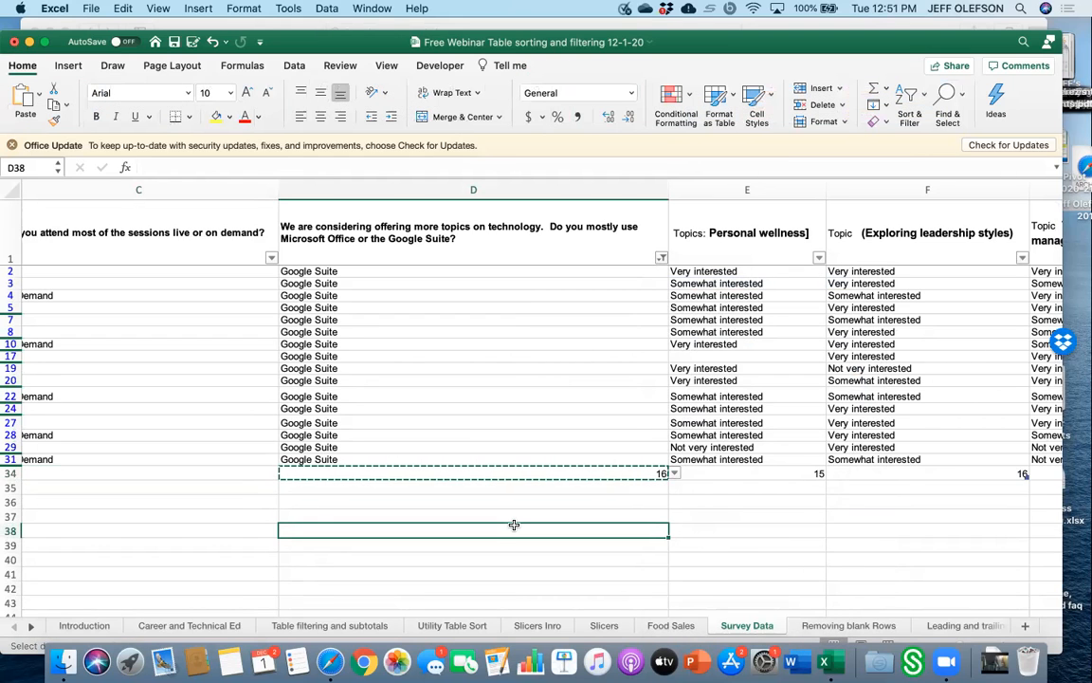
pyautogui.hscroll(-1, 507, 547)
pyautogui.scroll(-2, 519, 512)
pyautogui.click(522, 512)
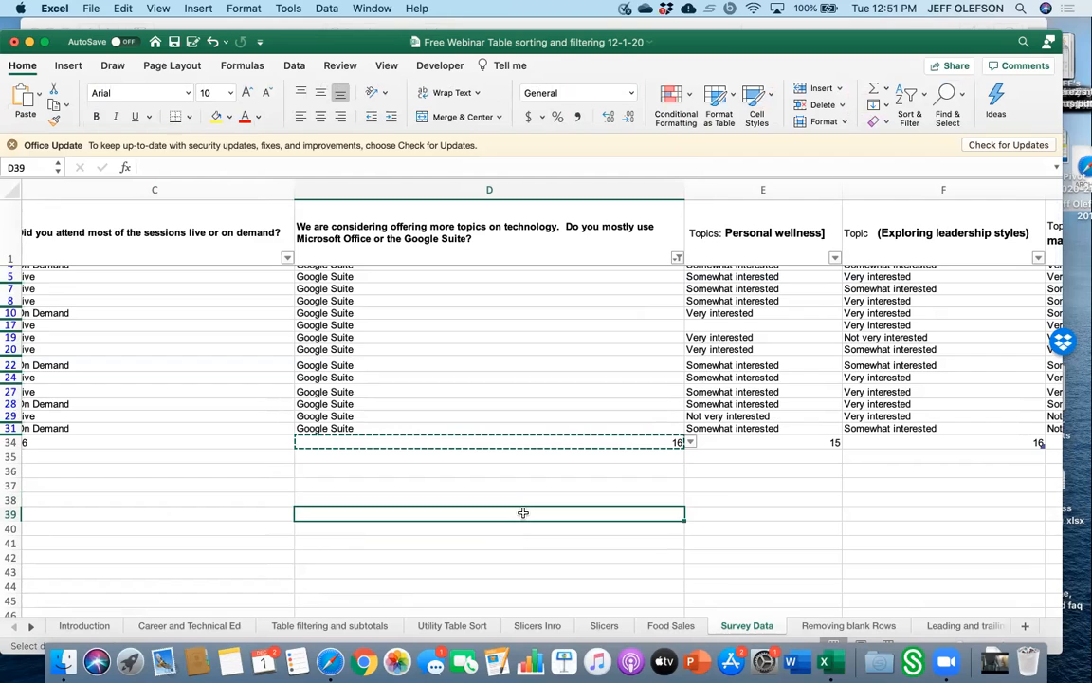
pyautogui.rightClick(522, 513)
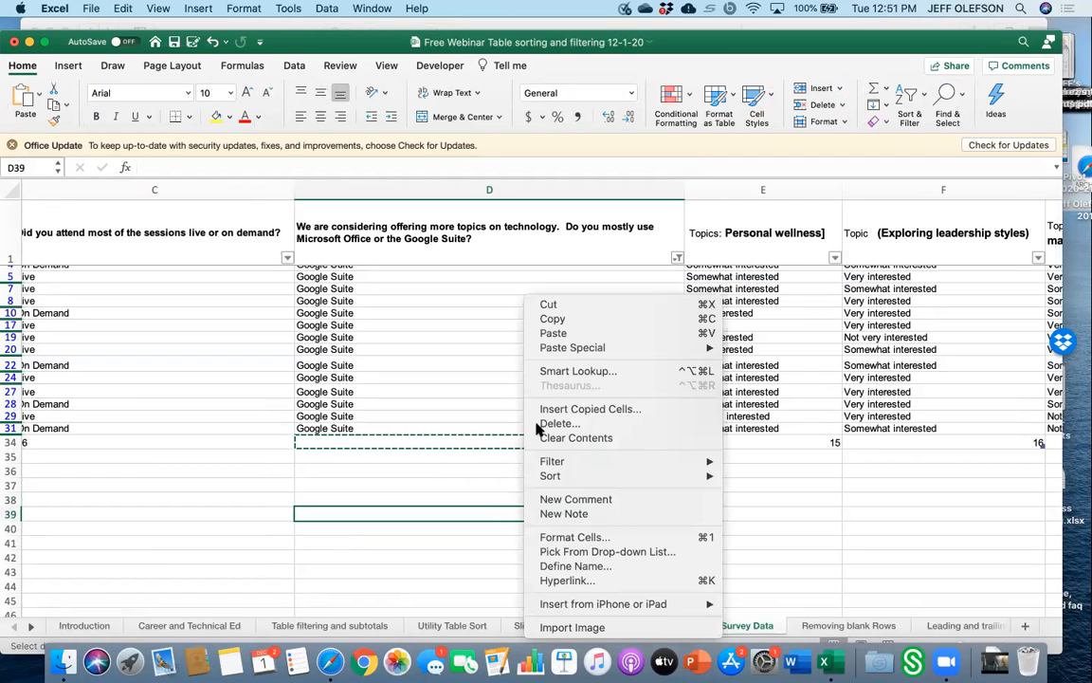
pyautogui.click(557, 334)
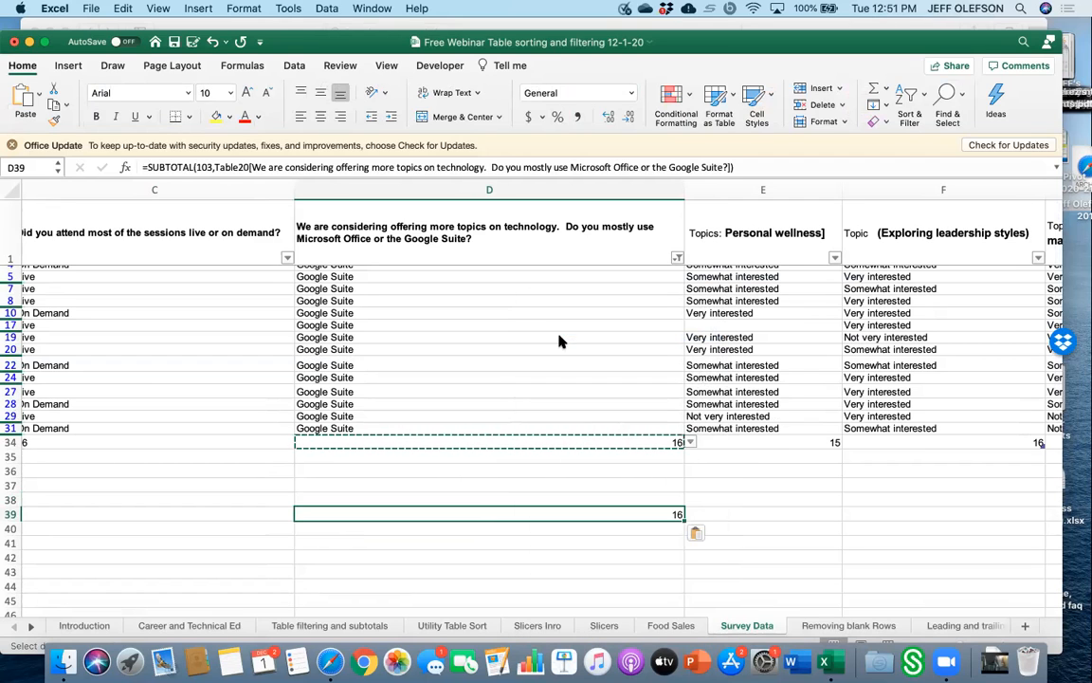
# Change the technology column filter to show only Microsoft Office responses.
pyautogui.click(692, 443)
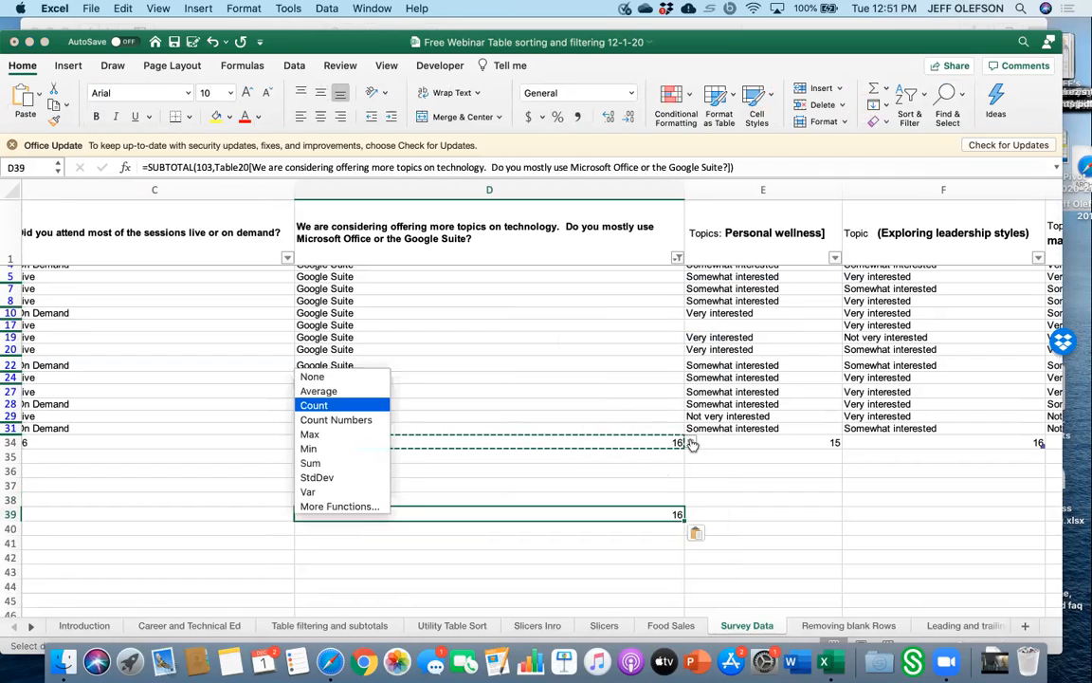
pyautogui.click(651, 464)
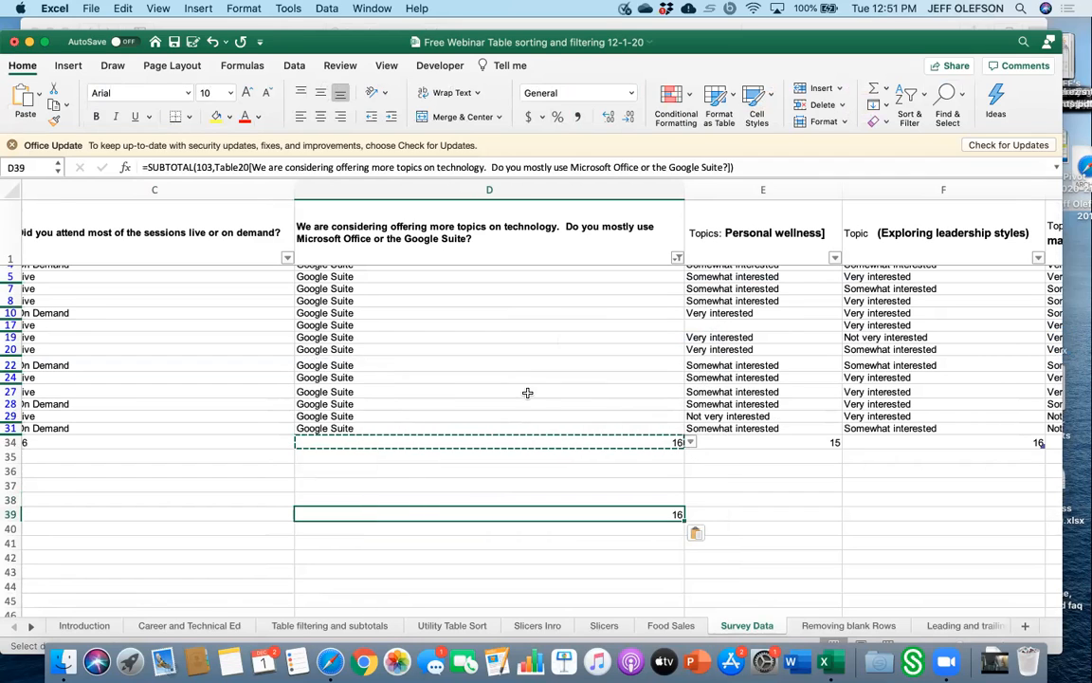
pyautogui.click(677, 258)
pyautogui.click(677, 257)
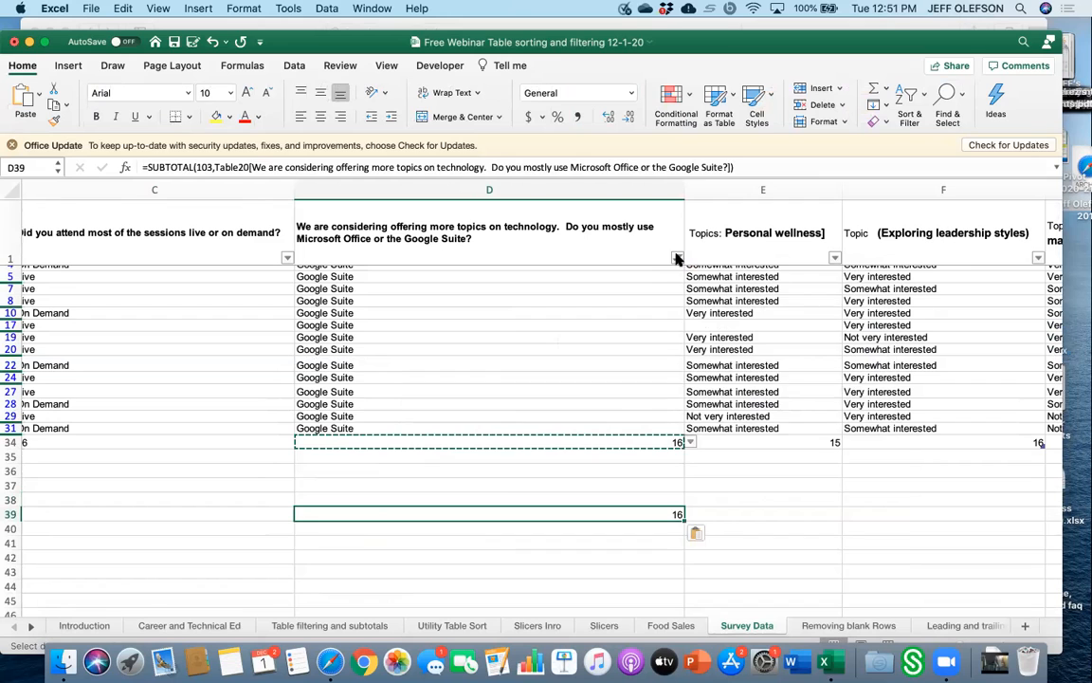
pyautogui.click(677, 257)
pyautogui.click(721, 466)
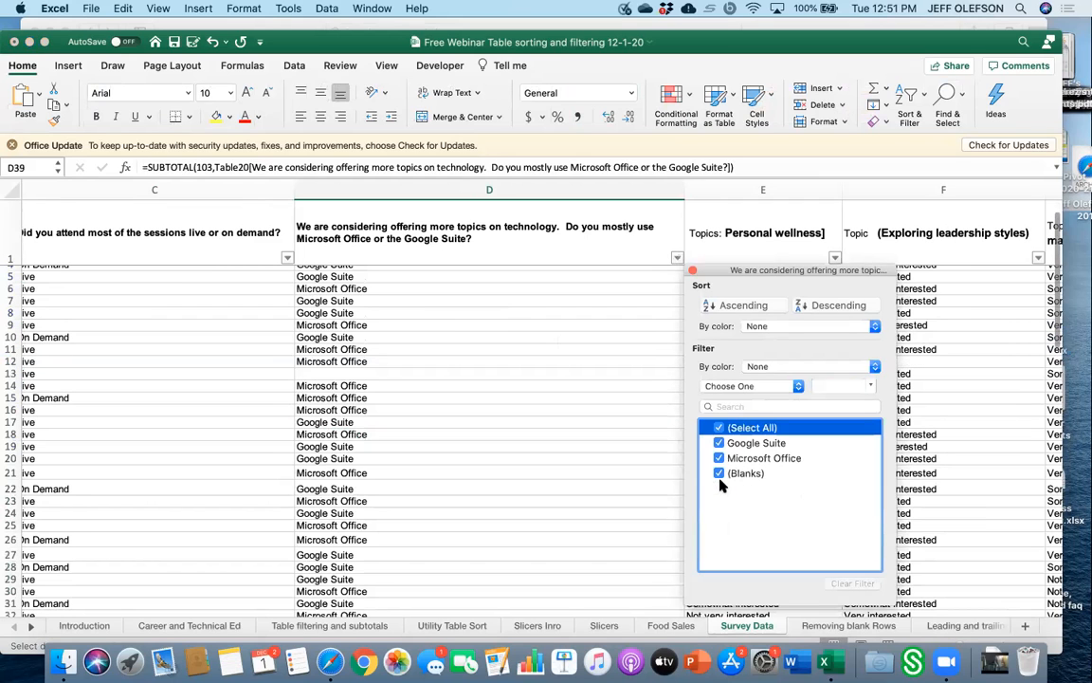
pyautogui.click(718, 428)
pyautogui.click(718, 458)
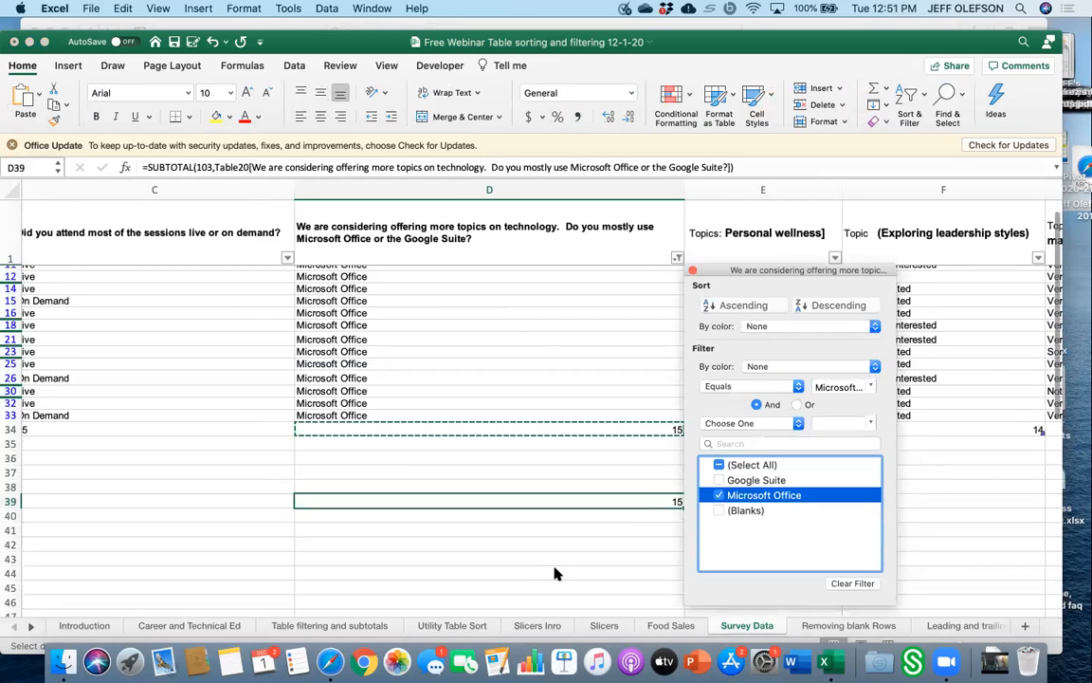
# Clear the pasted count from cell D39.
pyautogui.scroll(-1, 556, 574)
pyautogui.click(629, 526)
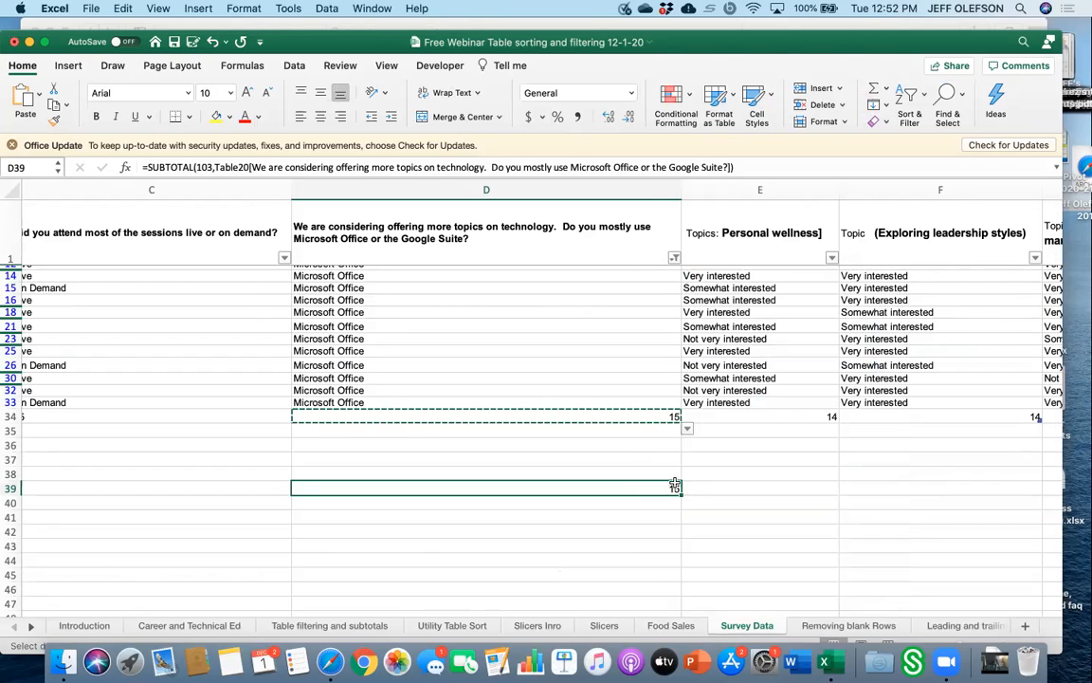
pyautogui.press('Delete')
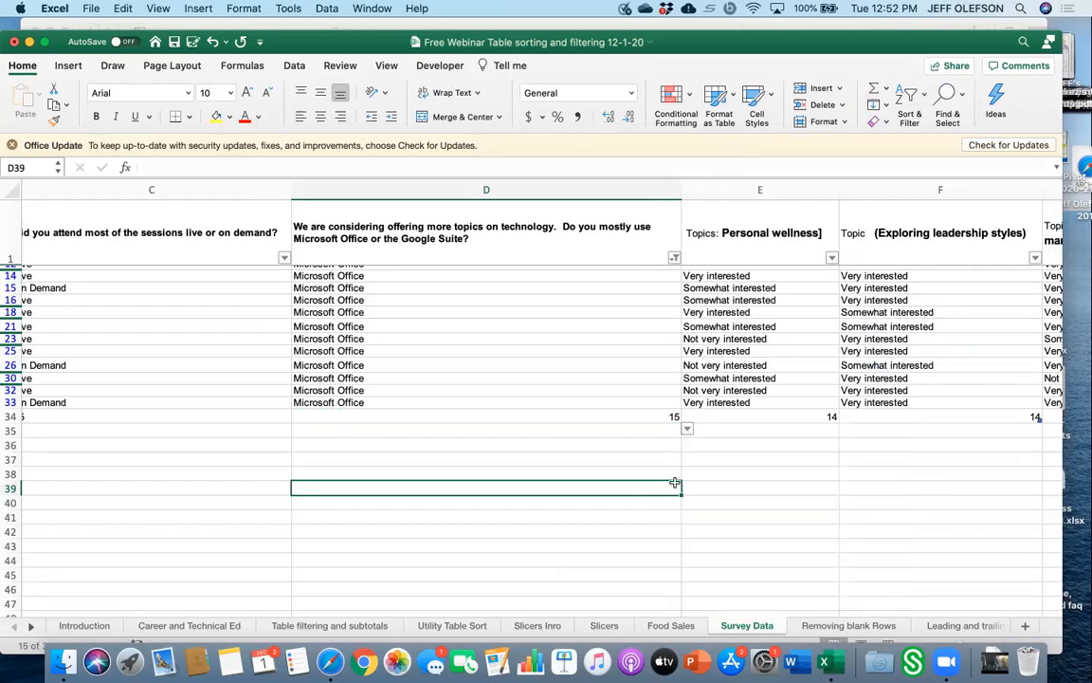
pyautogui.click(653, 417)
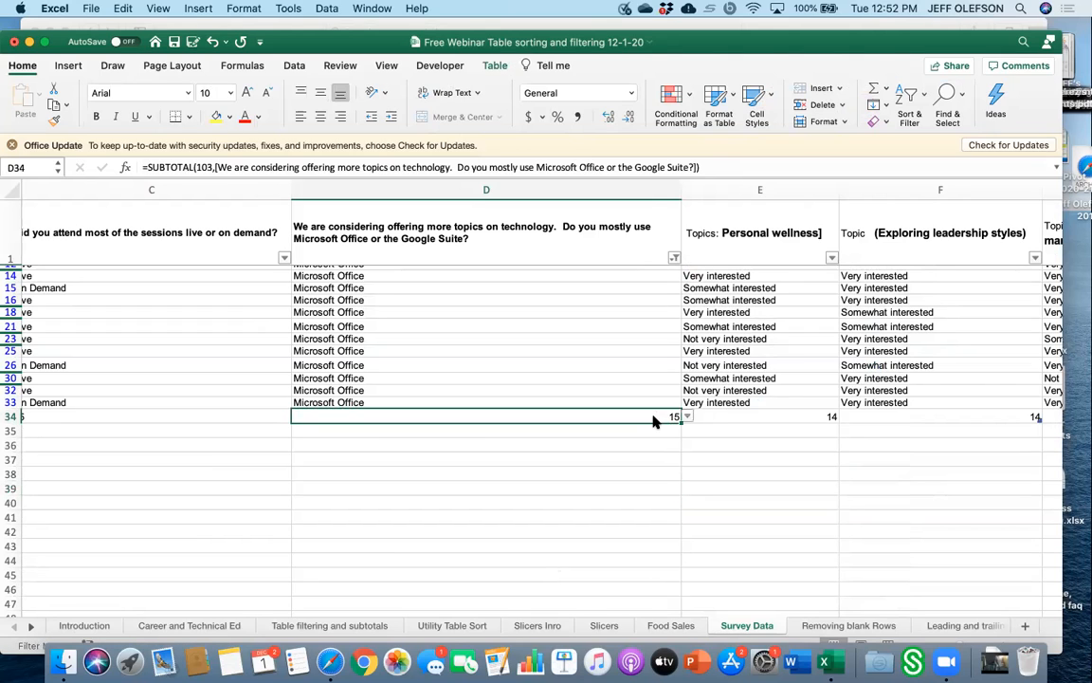
pyautogui.rightClick(653, 419)
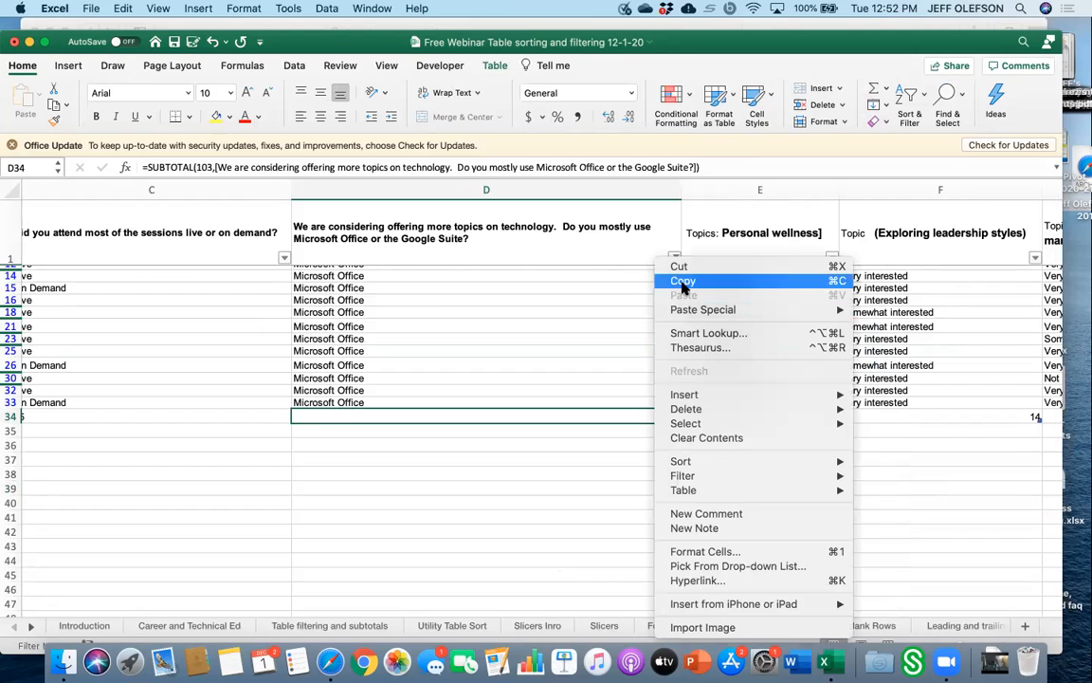
pyautogui.click(683, 281)
pyautogui.click(640, 506)
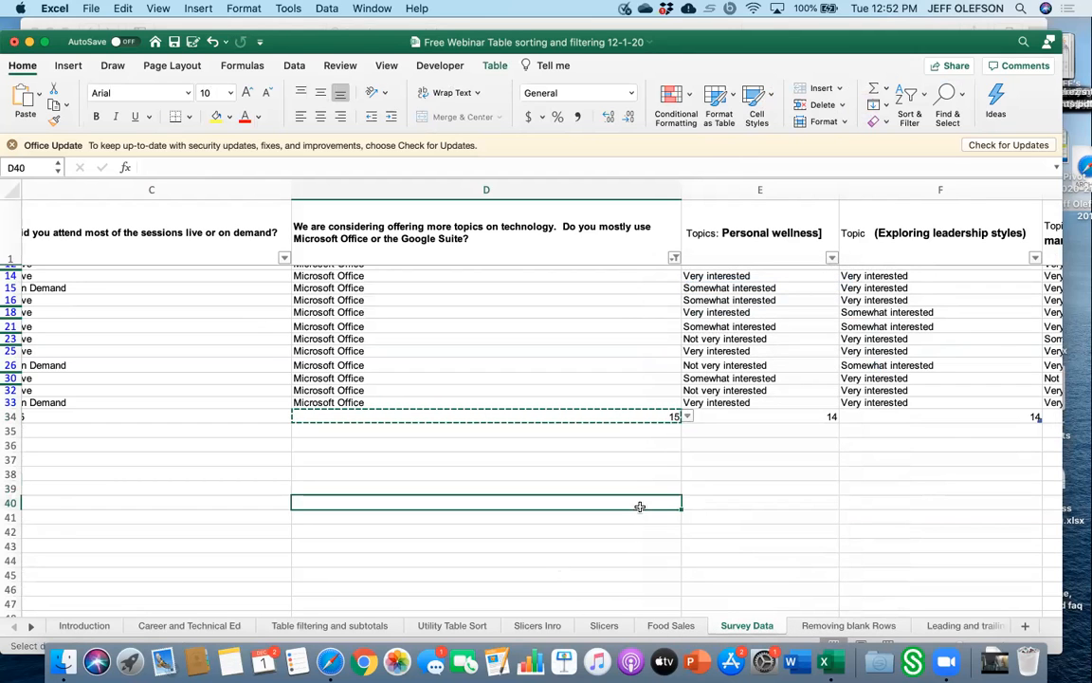
# Enter the label Micrsoft in cell C40.
pyautogui.click(195, 510)
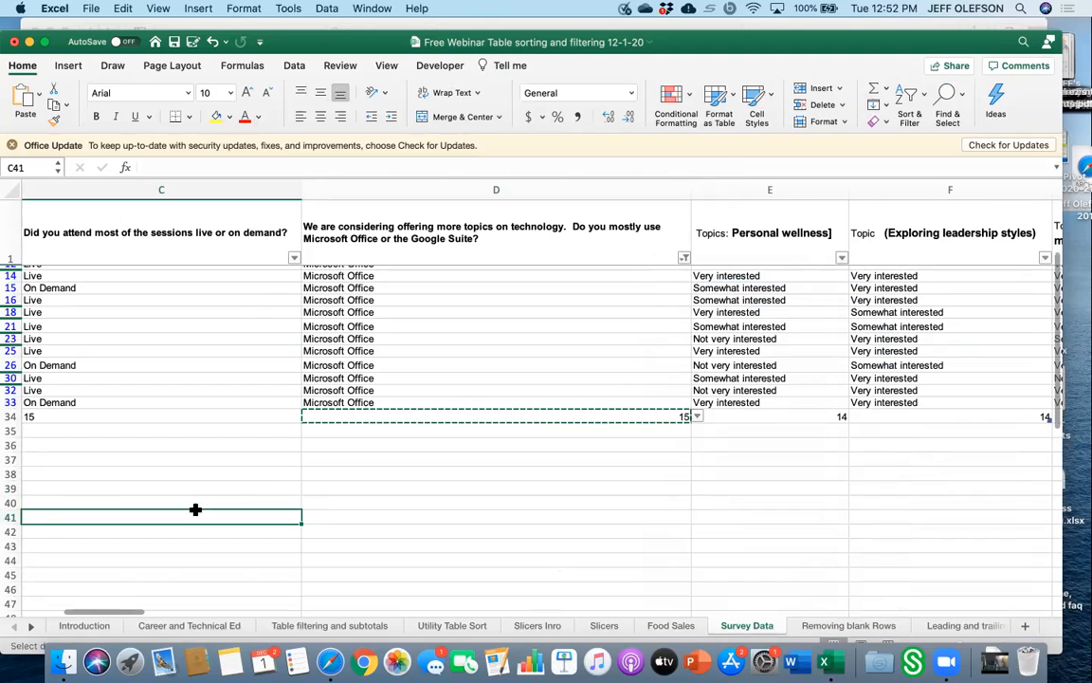
pyautogui.click(200, 503)
pyautogui.write('Mic')
pyautogui.write('ros')
pyautogui.write('oft')
pyautogui.press('Return')
pyautogui.click(611, 510)
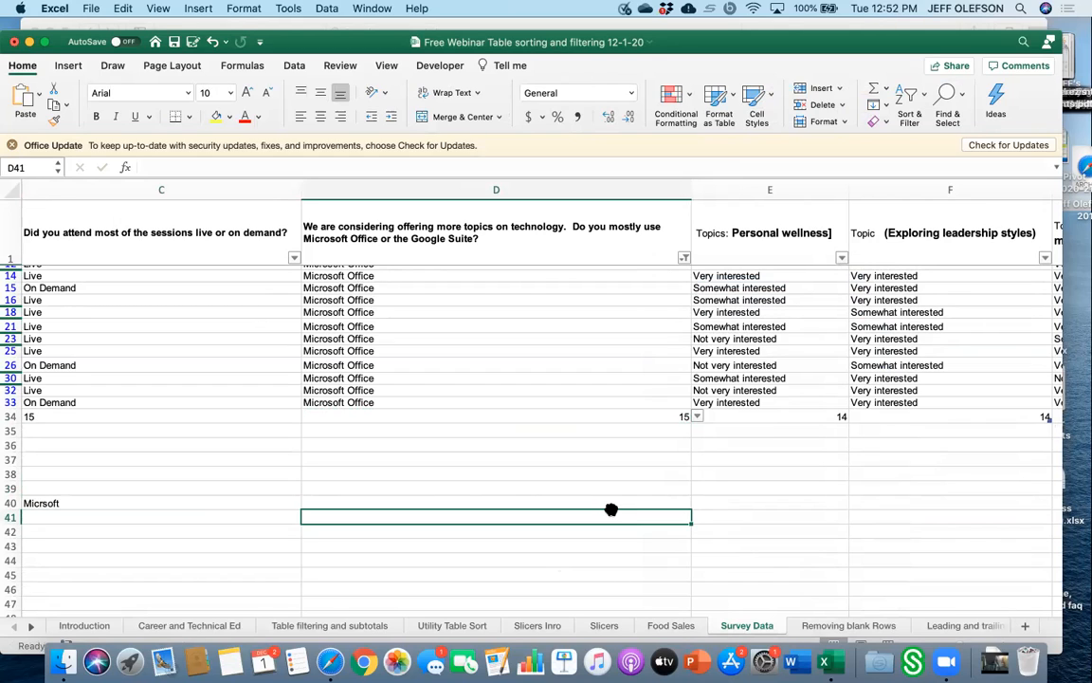
pyautogui.moveTo(611, 511); pyautogui.dragTo(618, 497)
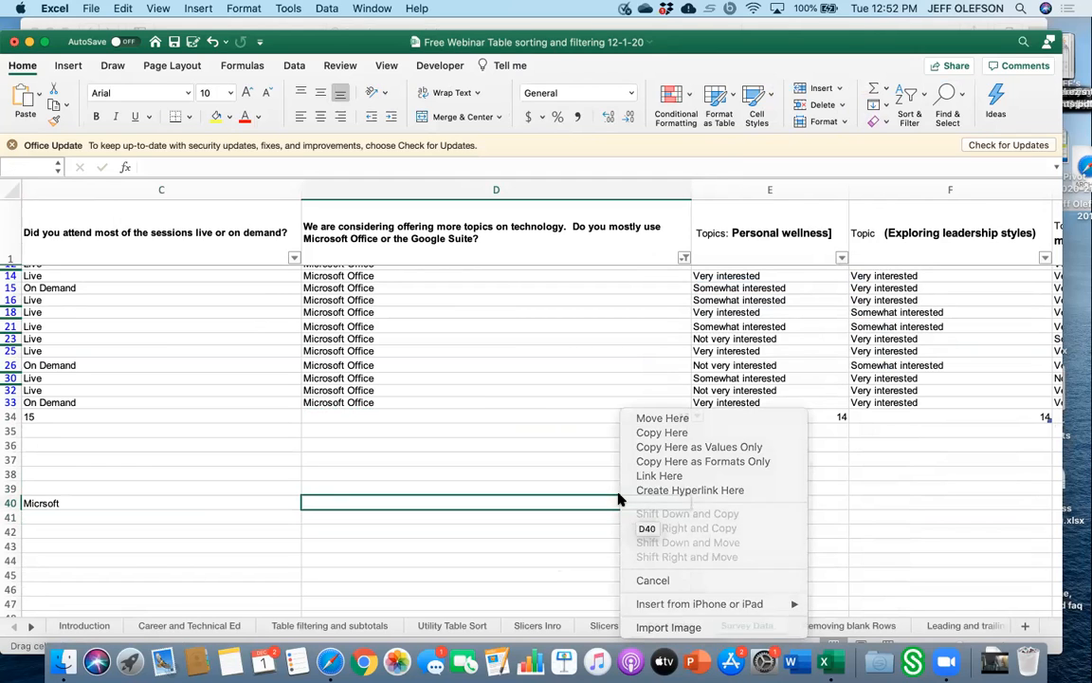
pyautogui.click(618, 496)
# Copy the technology column's total-row count and paste it as values only into cell D40.
pyautogui.click(680, 418)
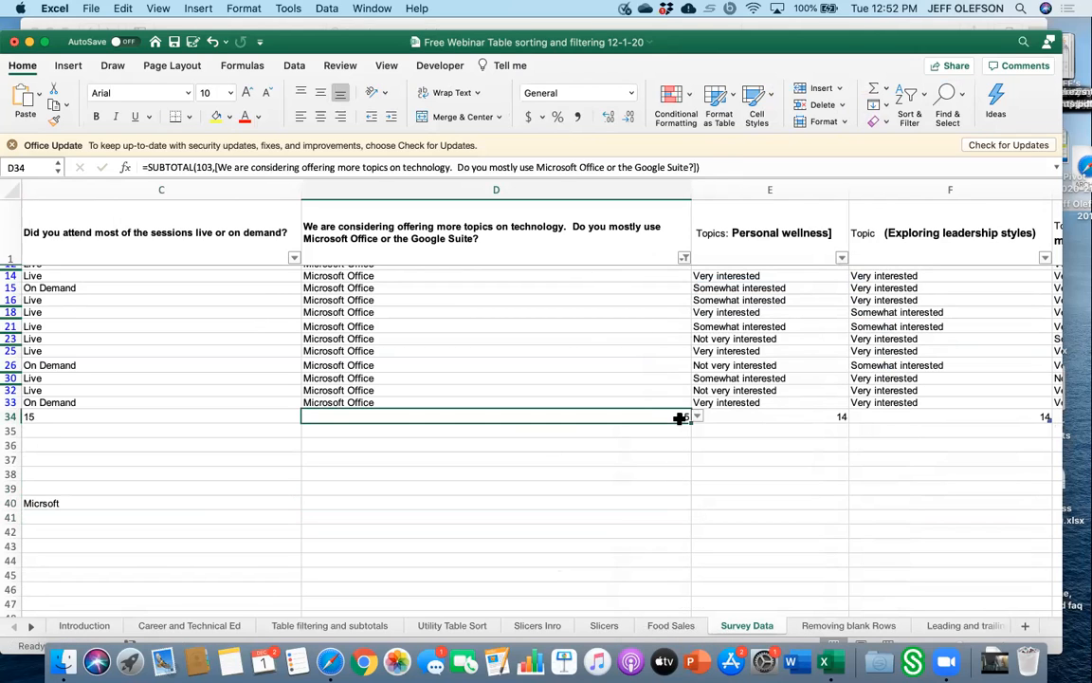
pyautogui.rightClick(682, 419)
pyautogui.click(711, 282)
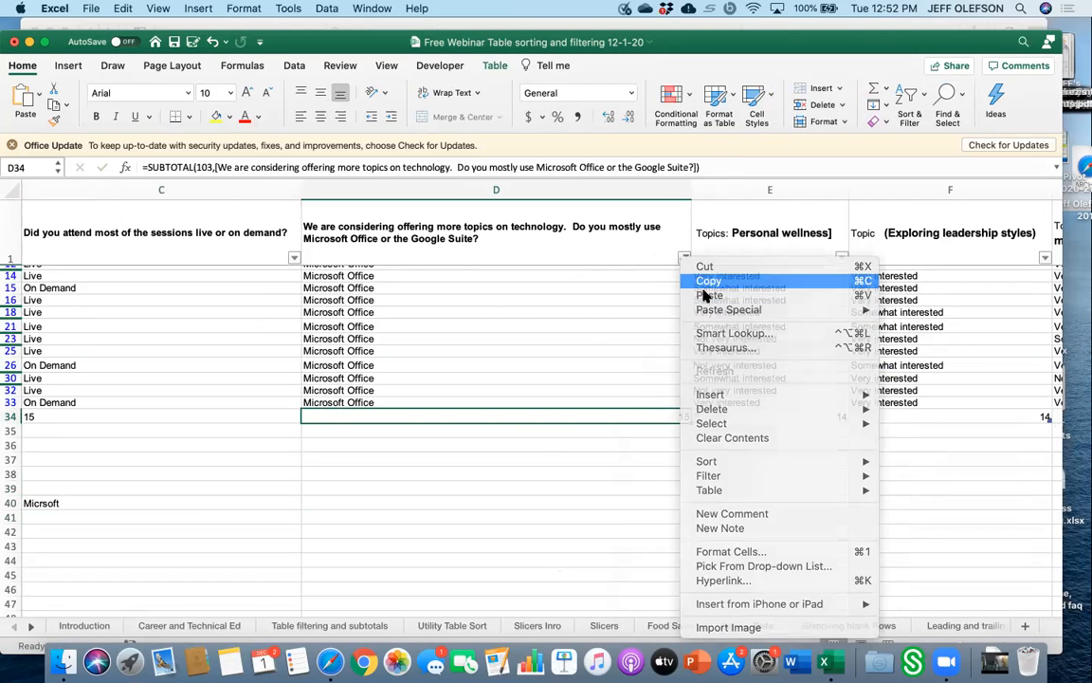
pyautogui.click(658, 503)
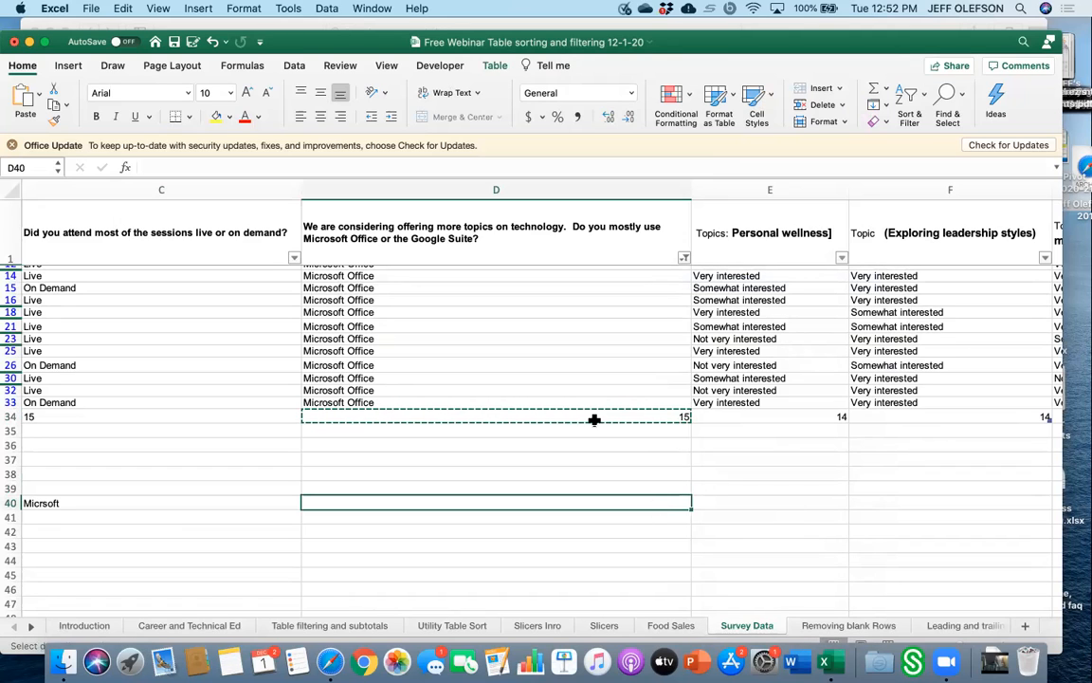
pyautogui.click(124, 9)
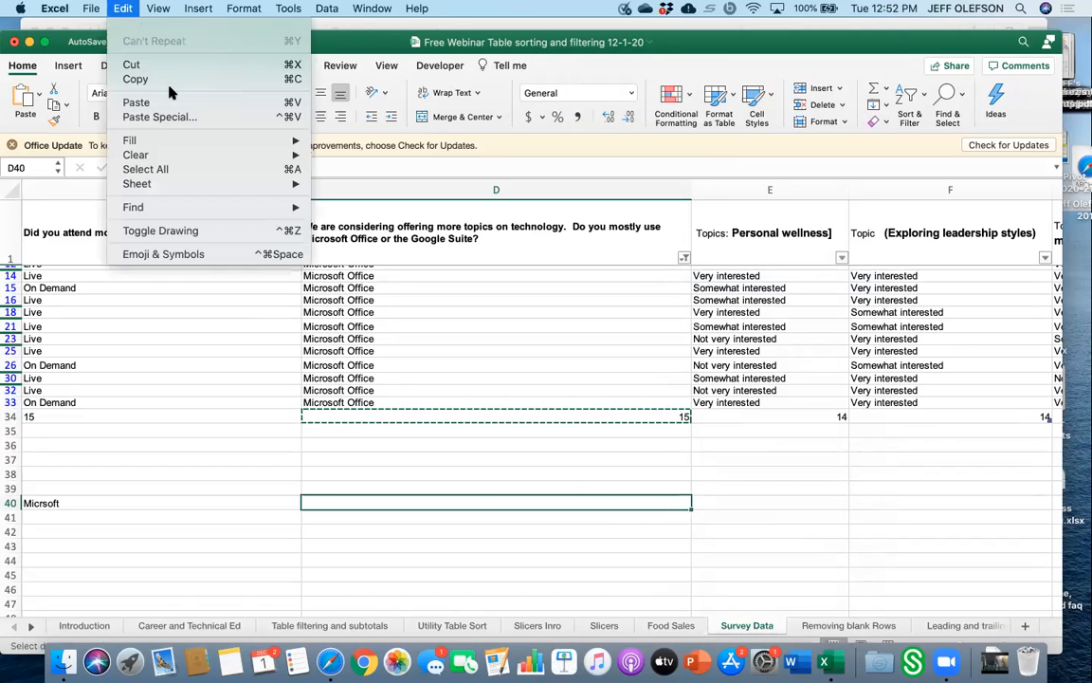
pyautogui.click(186, 117)
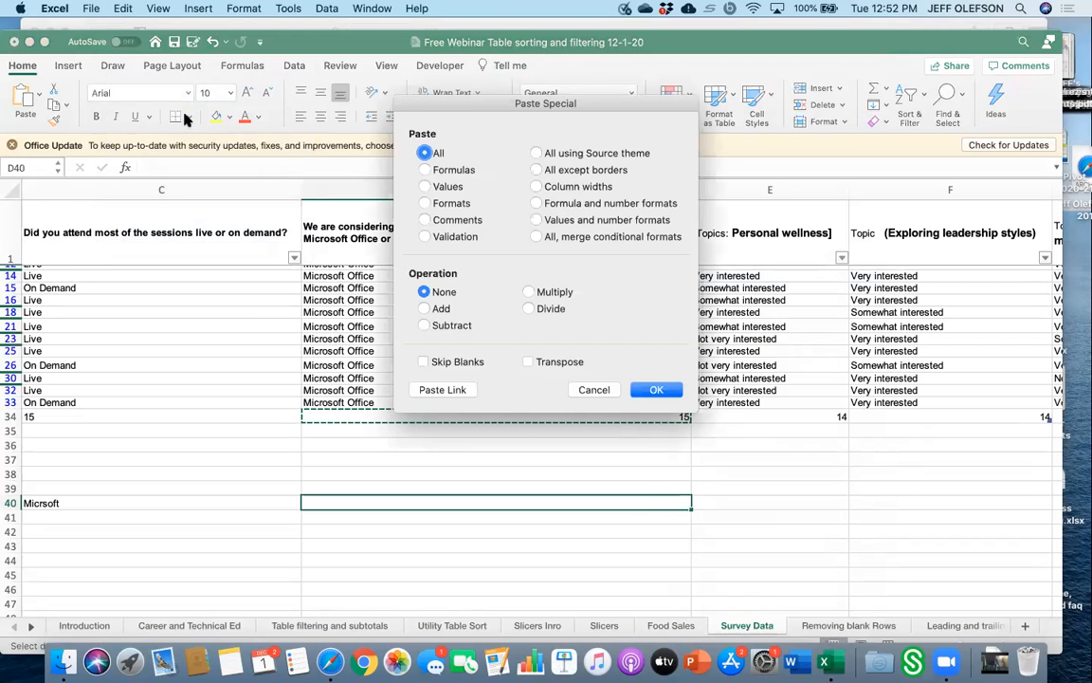
pyautogui.click(424, 185)
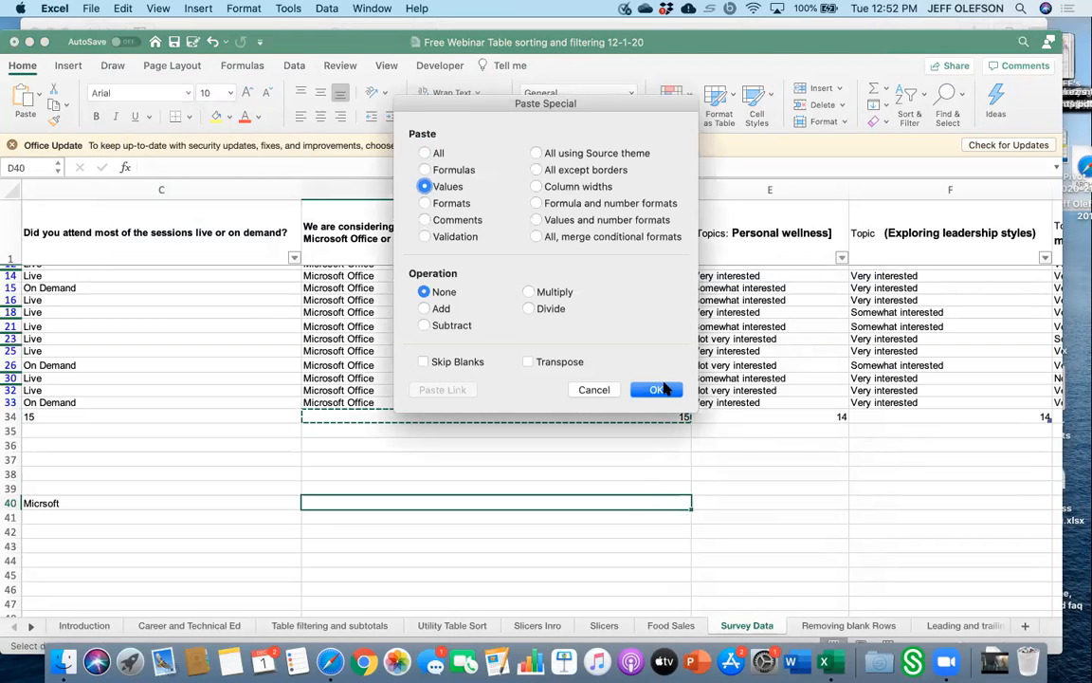
pyautogui.click(664, 388)
pyautogui.click(665, 474)
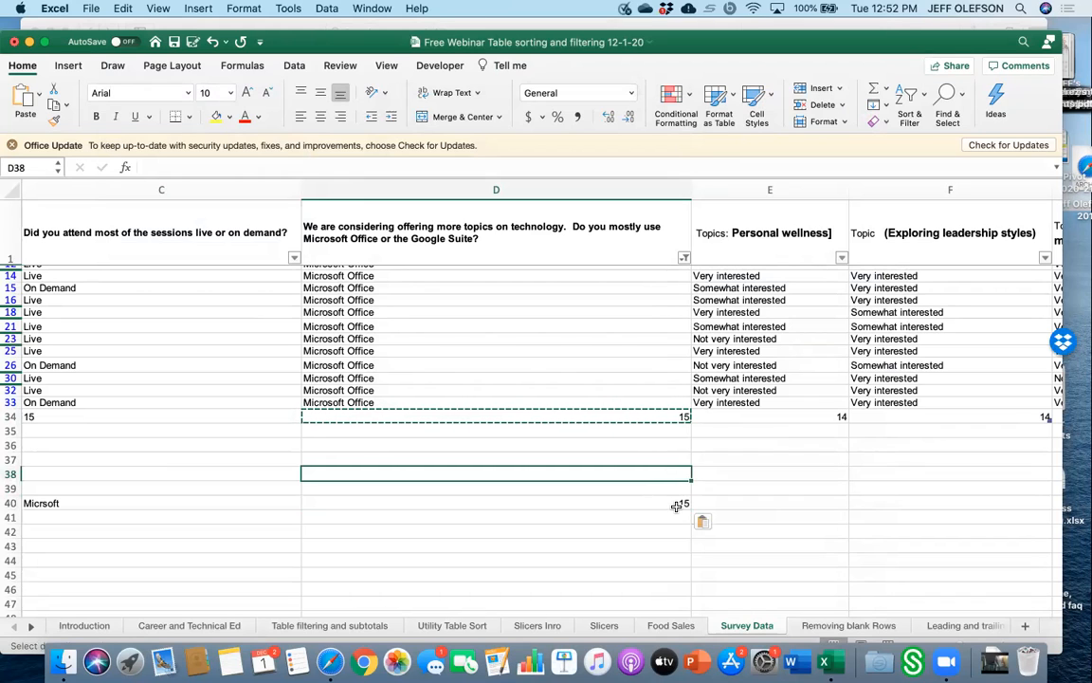
# Change the technology column filter to show only Google Suite responses.
pyautogui.click(679, 503)
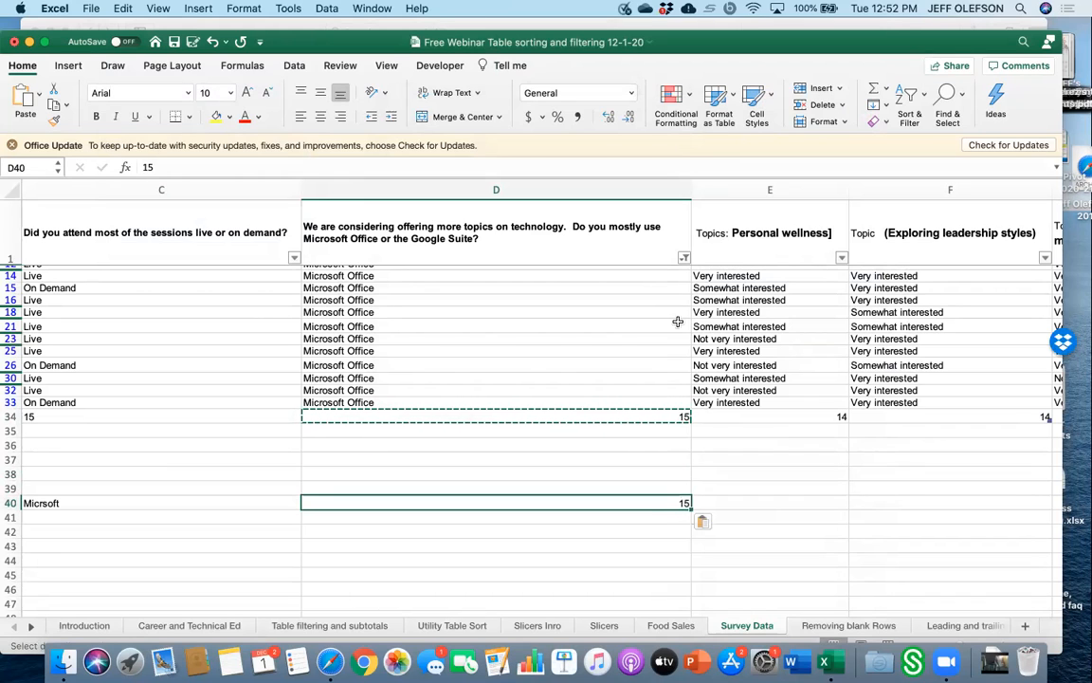
pyautogui.click(684, 258)
pyautogui.click(726, 465)
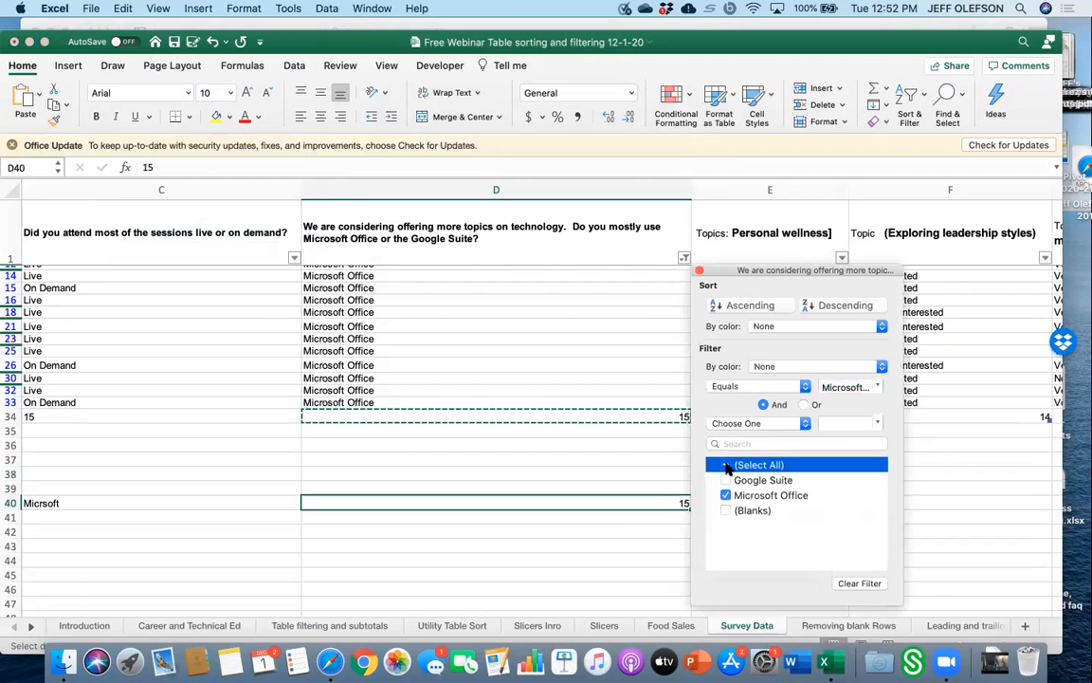
pyautogui.click(726, 443)
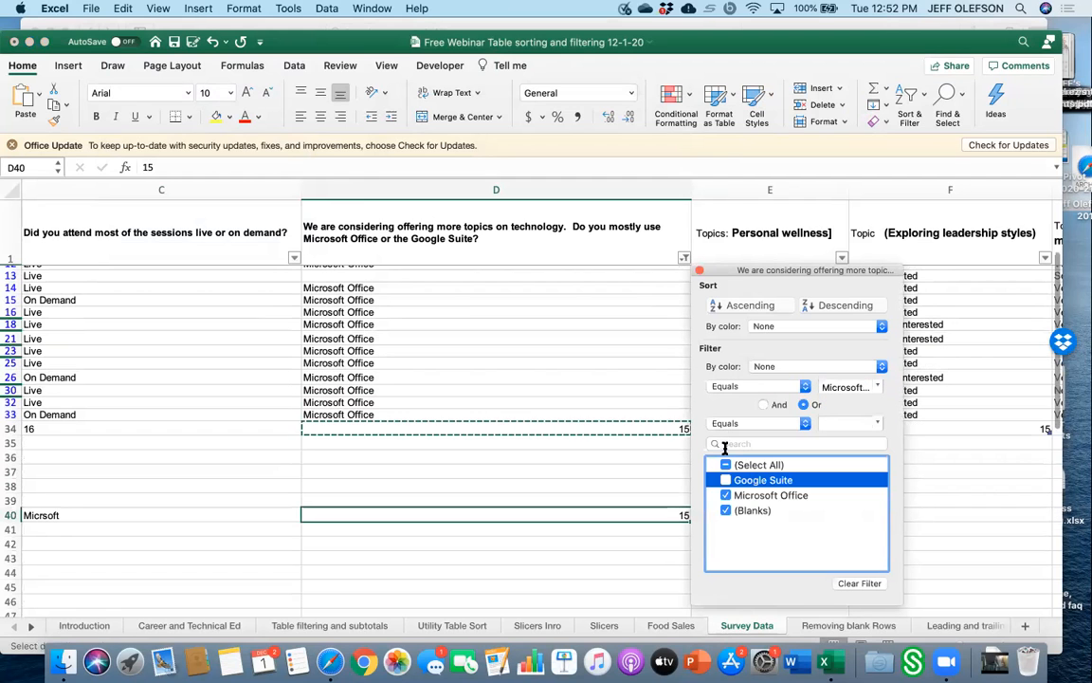
pyautogui.click(725, 464)
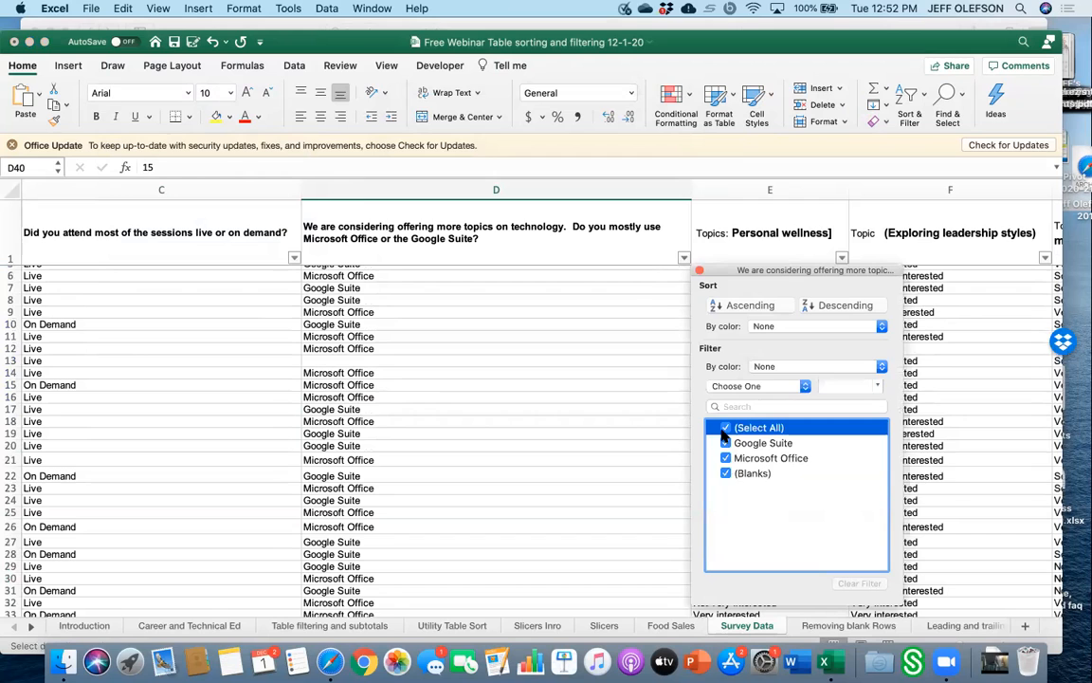
pyautogui.click(725, 442)
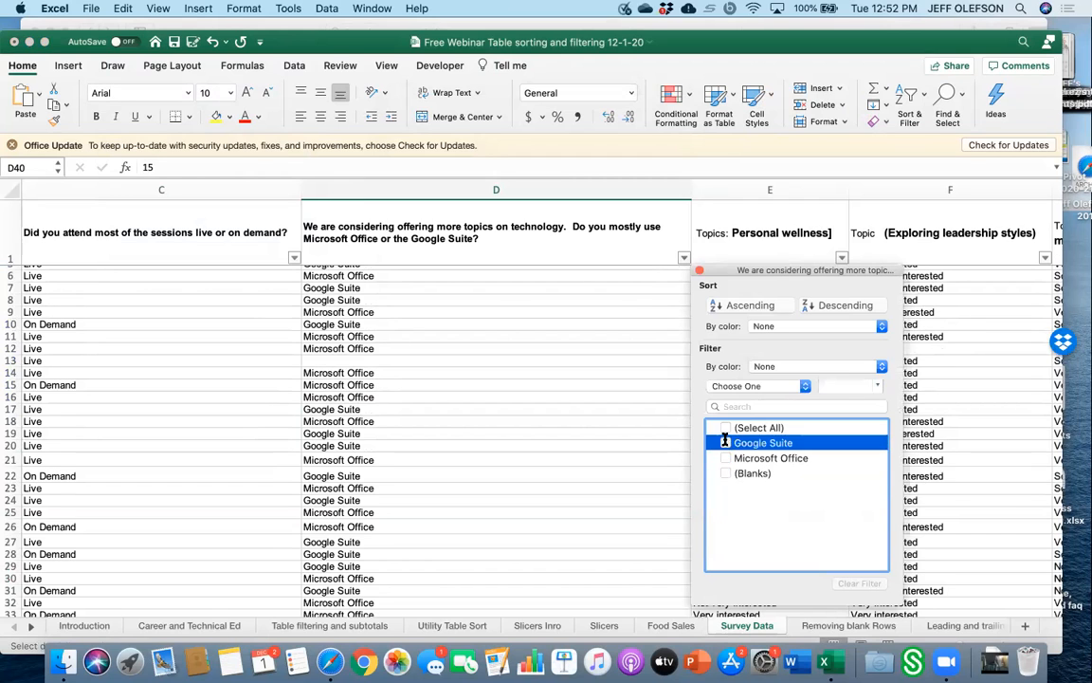
pyautogui.click(641, 457)
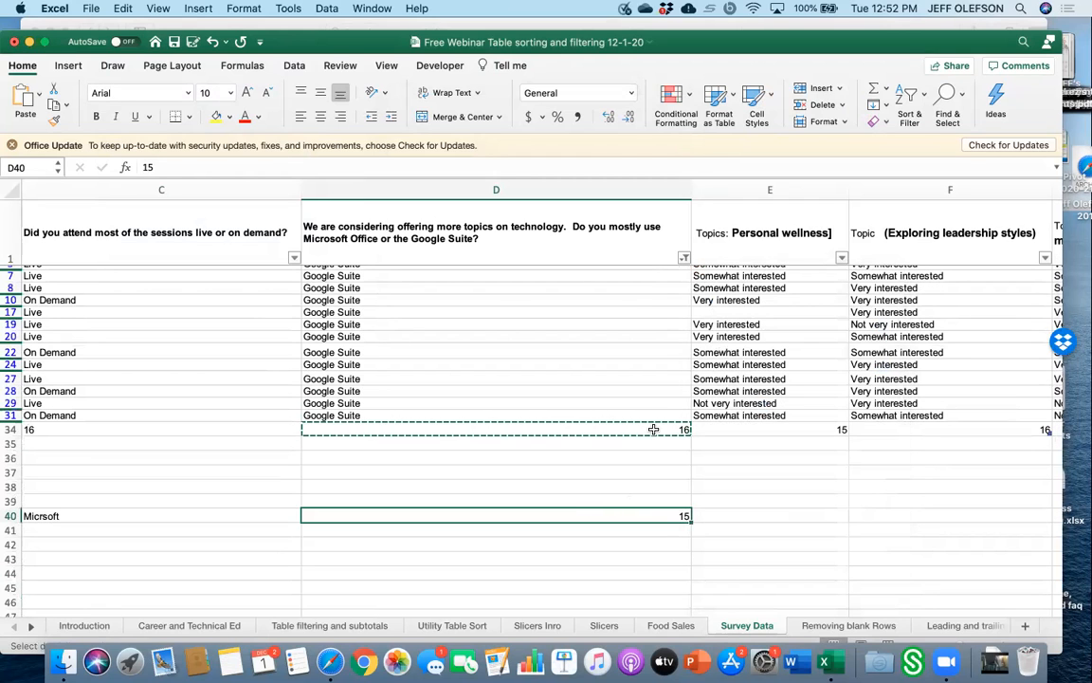
# Copy the technology column's total-row count and paste it as values only into cell D41.
pyautogui.click(650, 429)
pyautogui.rightClick(654, 432)
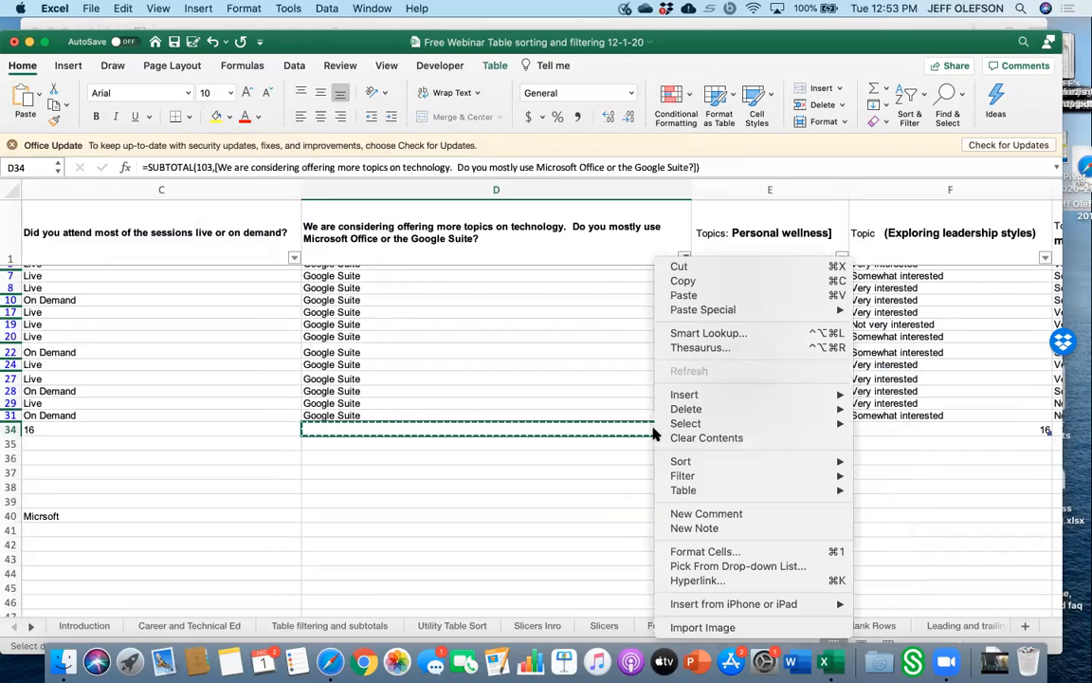
pyautogui.click(683, 283)
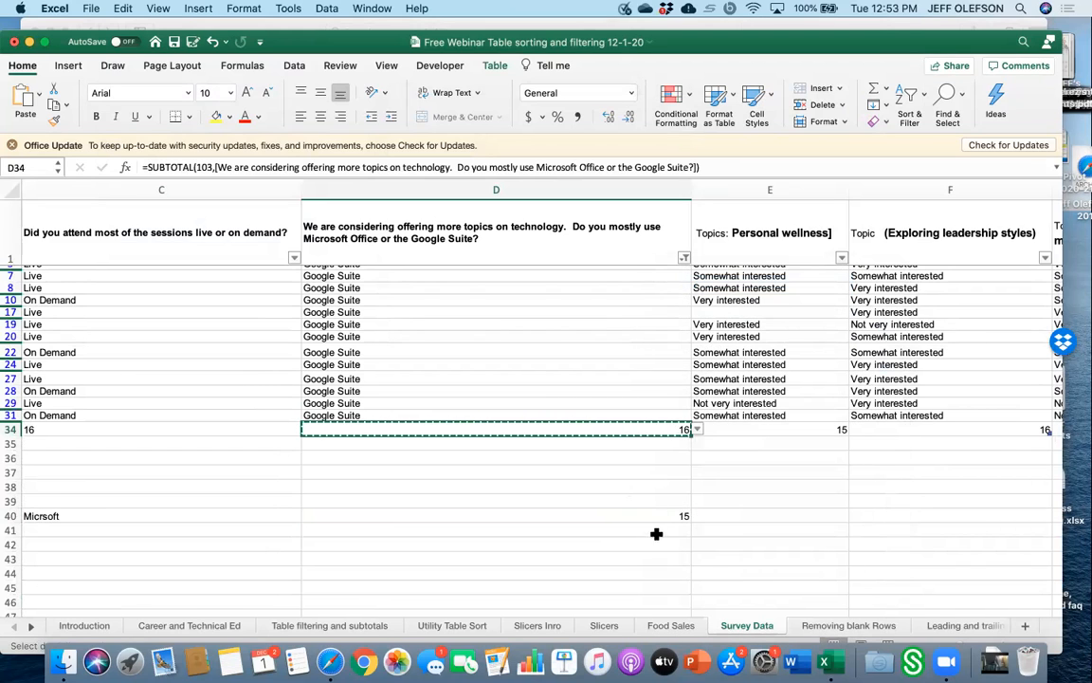
pyautogui.click(658, 530)
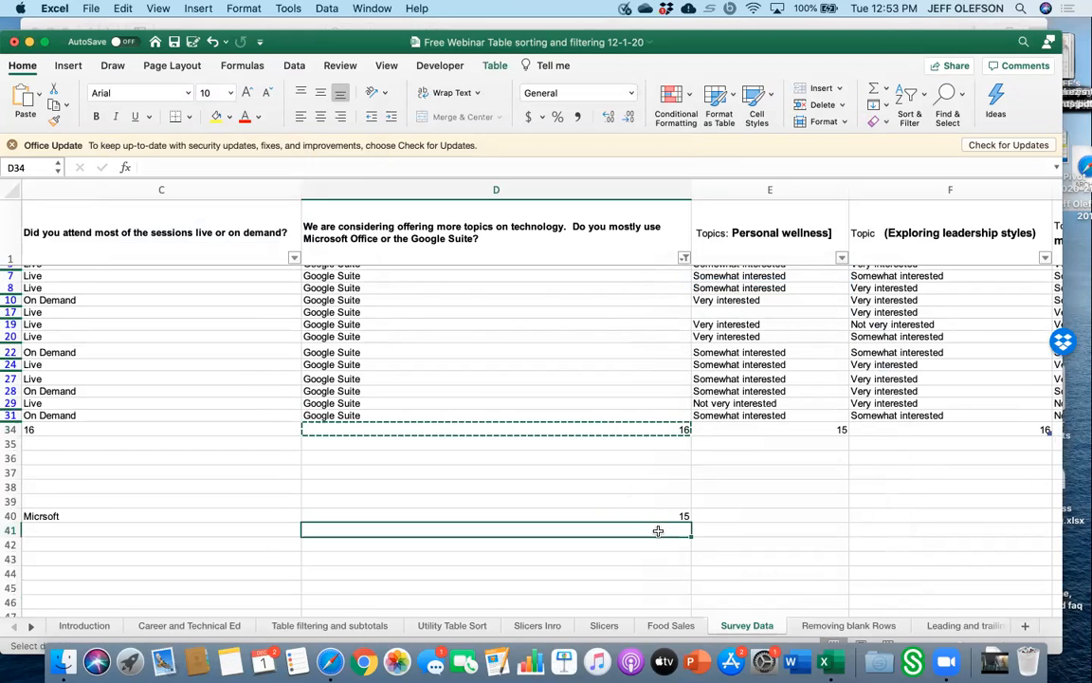
pyautogui.click(123, 8)
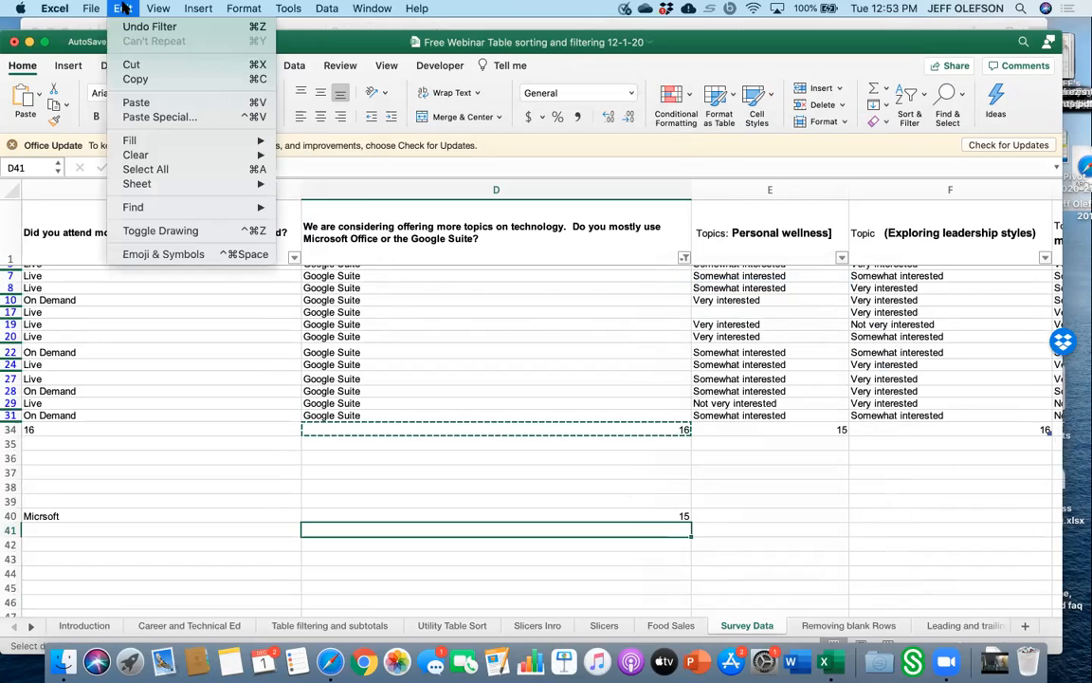
pyautogui.click(163, 116)
pyautogui.click(425, 187)
pyautogui.click(654, 389)
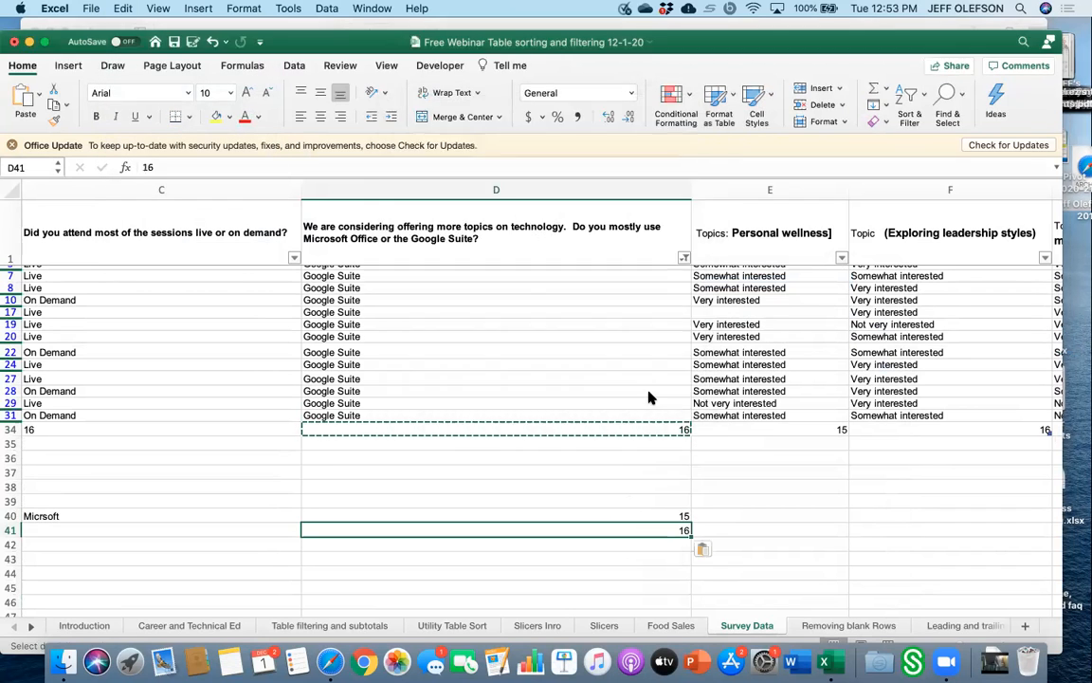
# Correct the label in cell C40 to Microsoft and enter the label Google in cell C41.
pyautogui.click(664, 567)
pyautogui.scroll(-5, 664, 567)
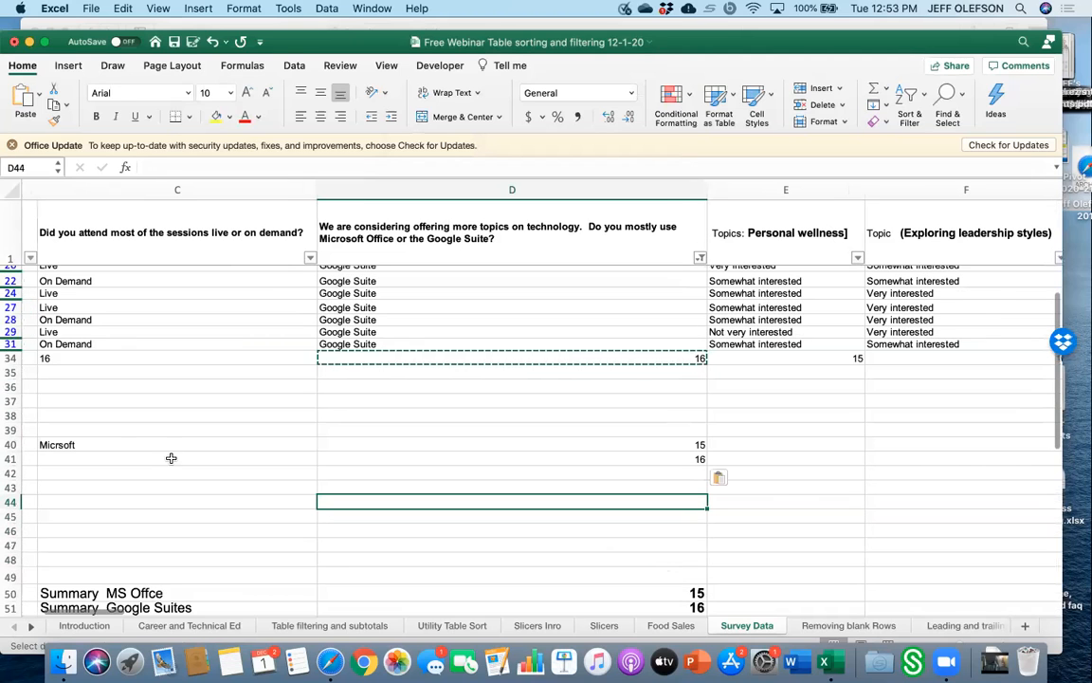
pyautogui.click(115, 457)
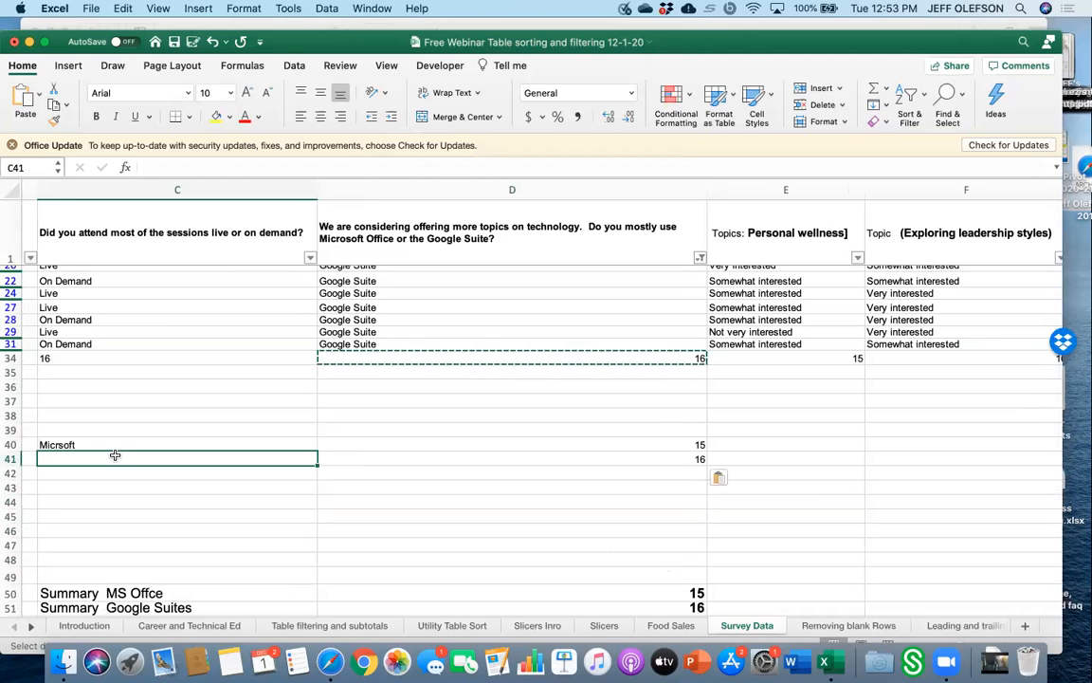
pyautogui.click(118, 443)
pyautogui.press('Delete')
pyautogui.write('C')
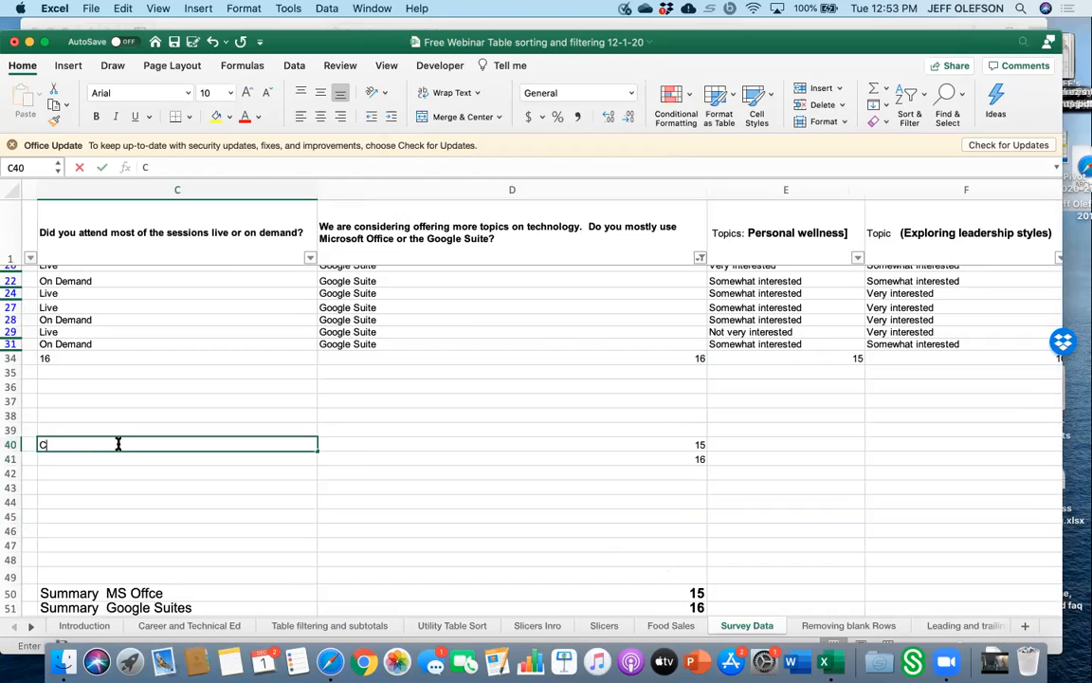
pyautogui.write('rMicrsoft')
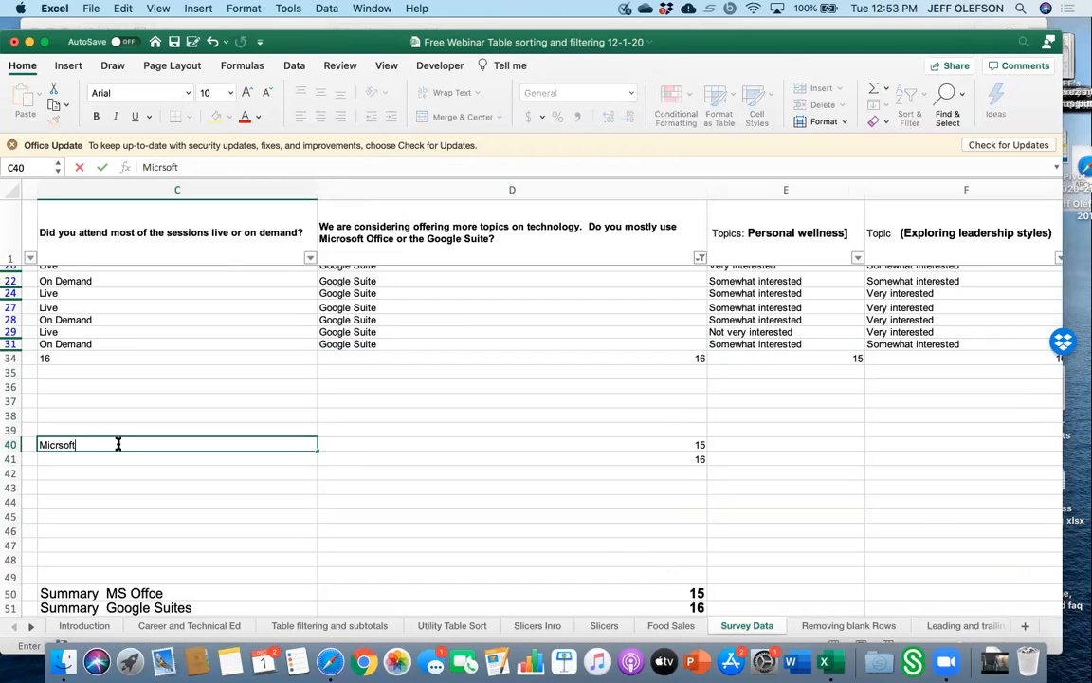
pyautogui.press('Return')
pyautogui.write('\\')
pyautogui.click(117, 445)
pyautogui.press('Delete')
pyautogui.write('Microsoft')
pyautogui.press('Return')
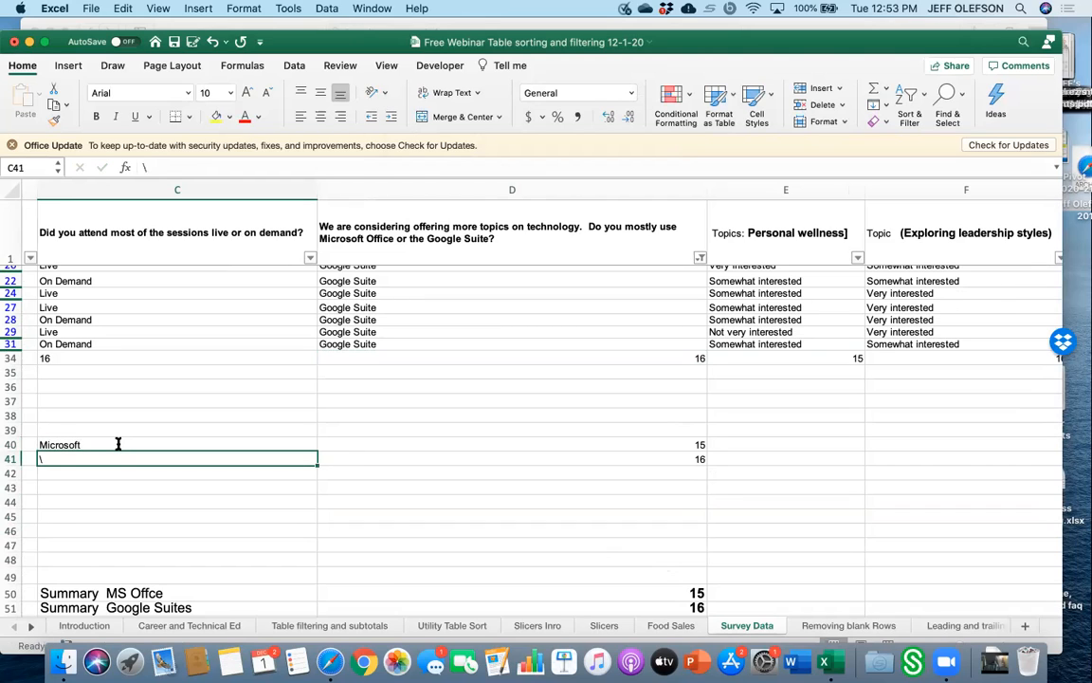
pyautogui.write('Google')
pyautogui.press('Return')
# Enter a SUM formula in cell D42 adding D40 through D41.
pyautogui.click(608, 471)
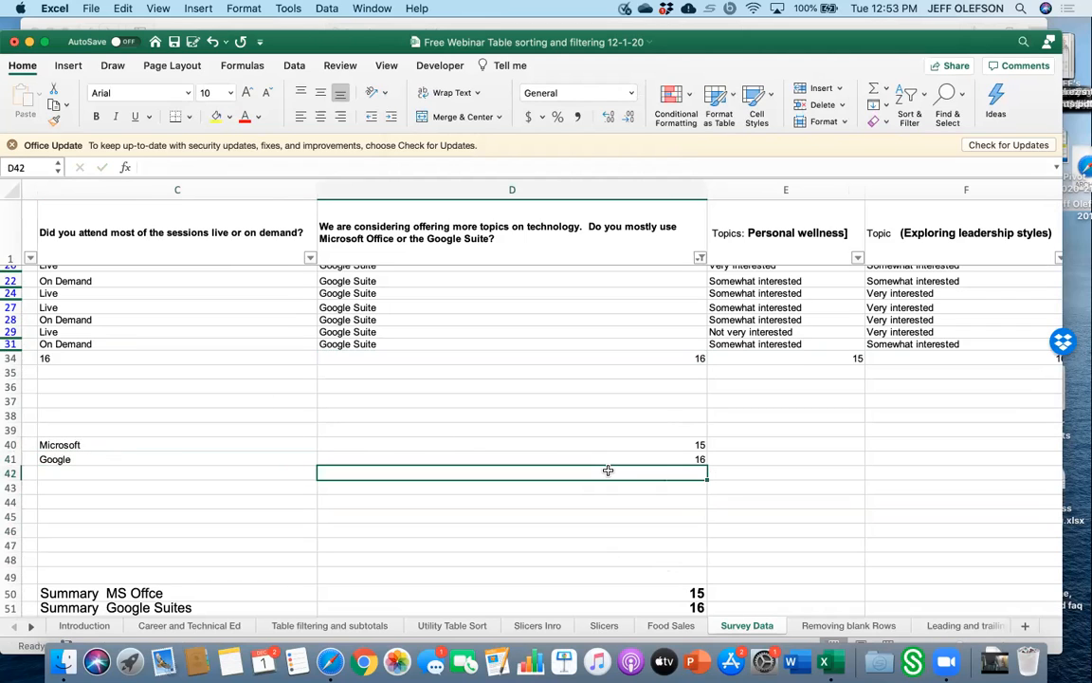
pyautogui.write('=s')
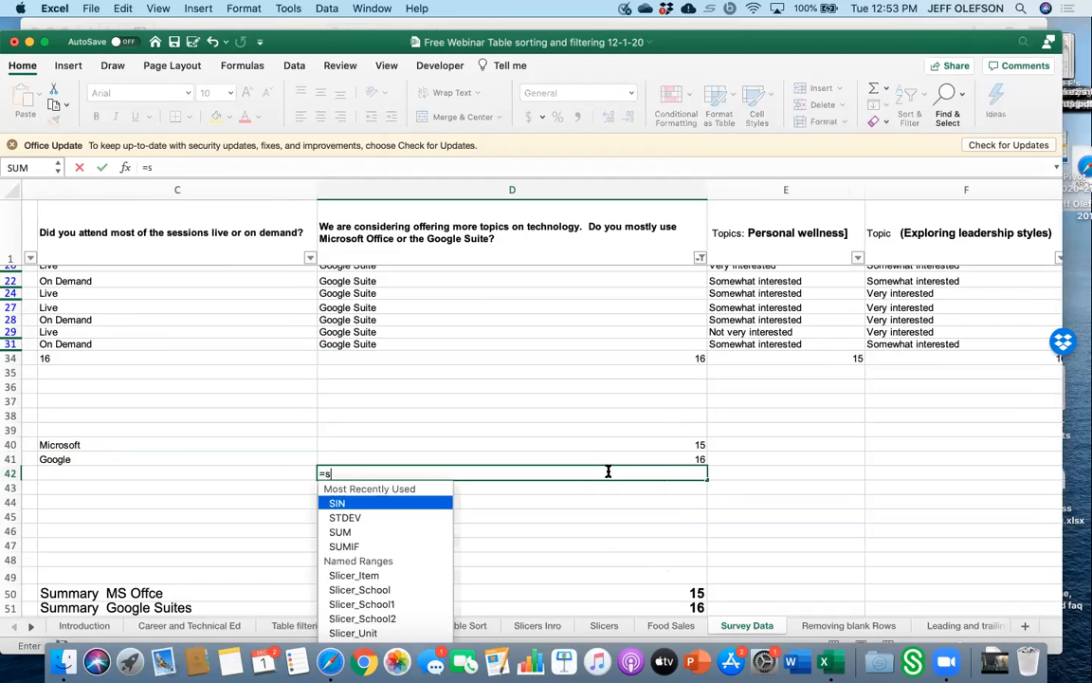
pyautogui.write('um')
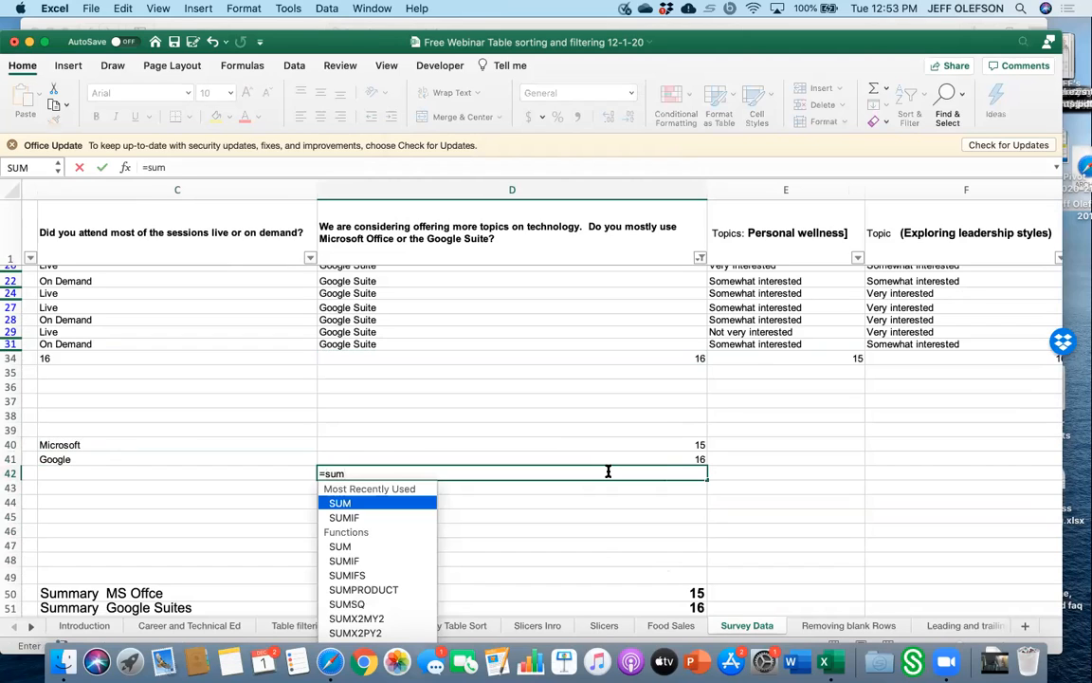
pyautogui.write('(')
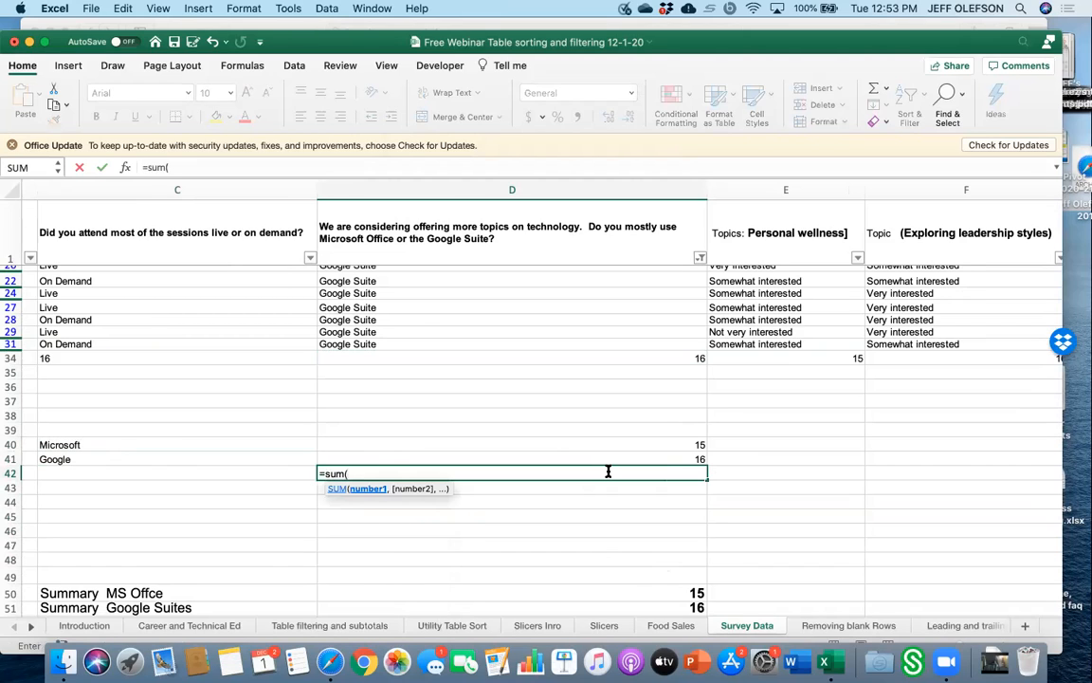
pyautogui.moveTo(701, 460); pyautogui.dragTo(701, 443)
pyautogui.write(')')
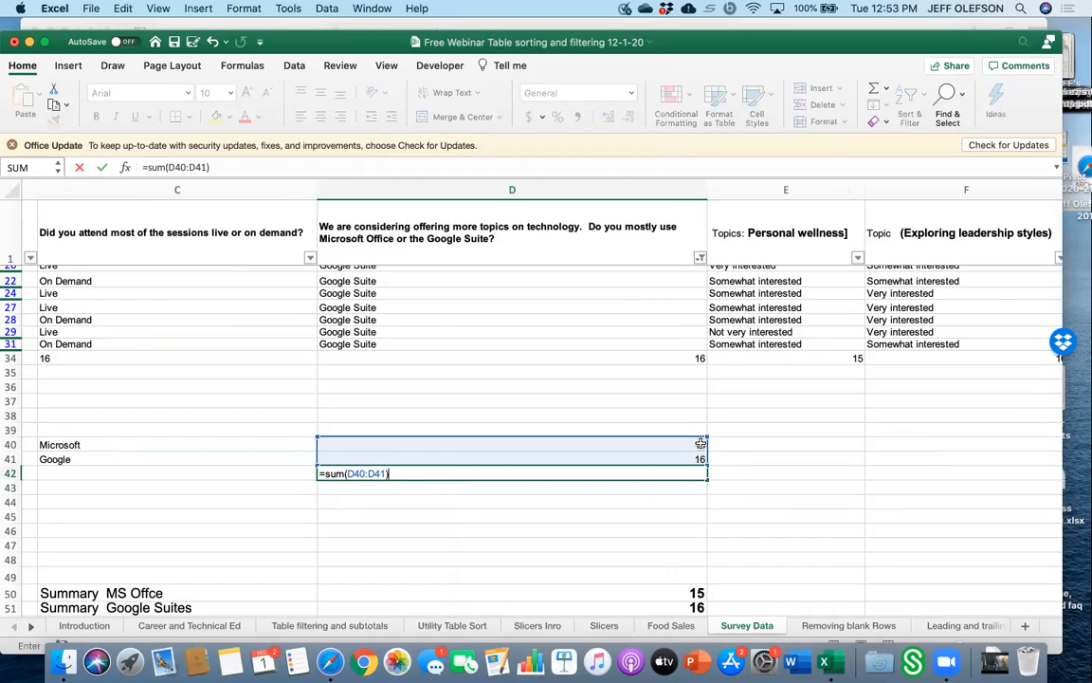
pyautogui.press('Return')
pyautogui.click(811, 477)
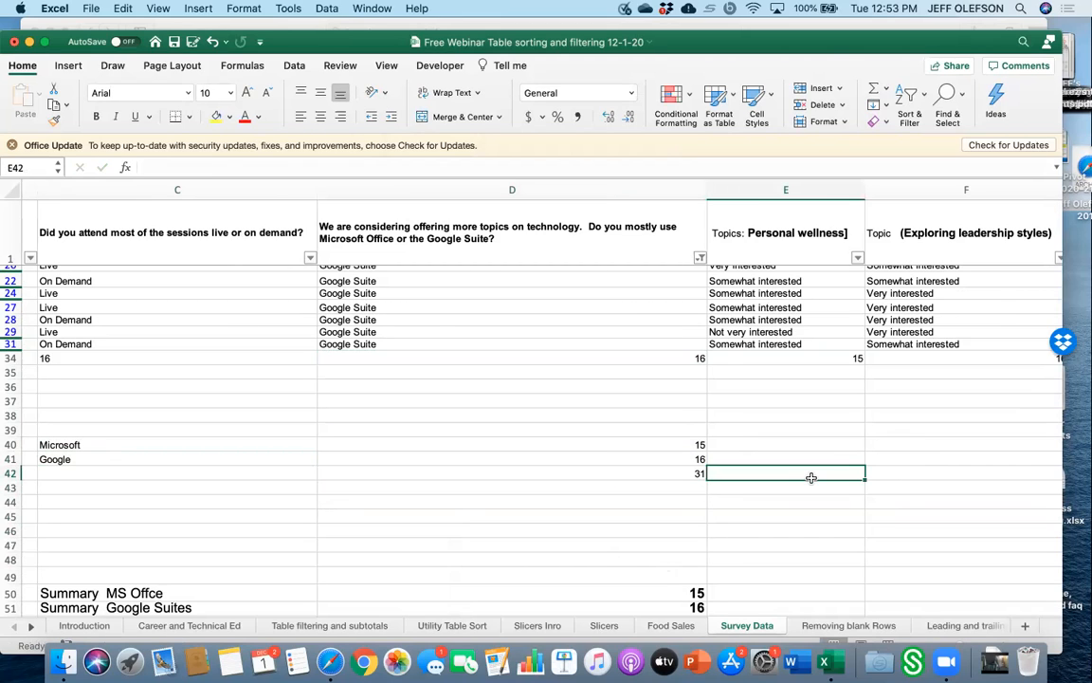
pyautogui.write('31')
pyautogui.press('Return')
pyautogui.click(811, 478)
pyautogui.press('Delete')
# Copy the sum in D42 and paste it as values only into cell E42.
pyautogui.click(699, 474)
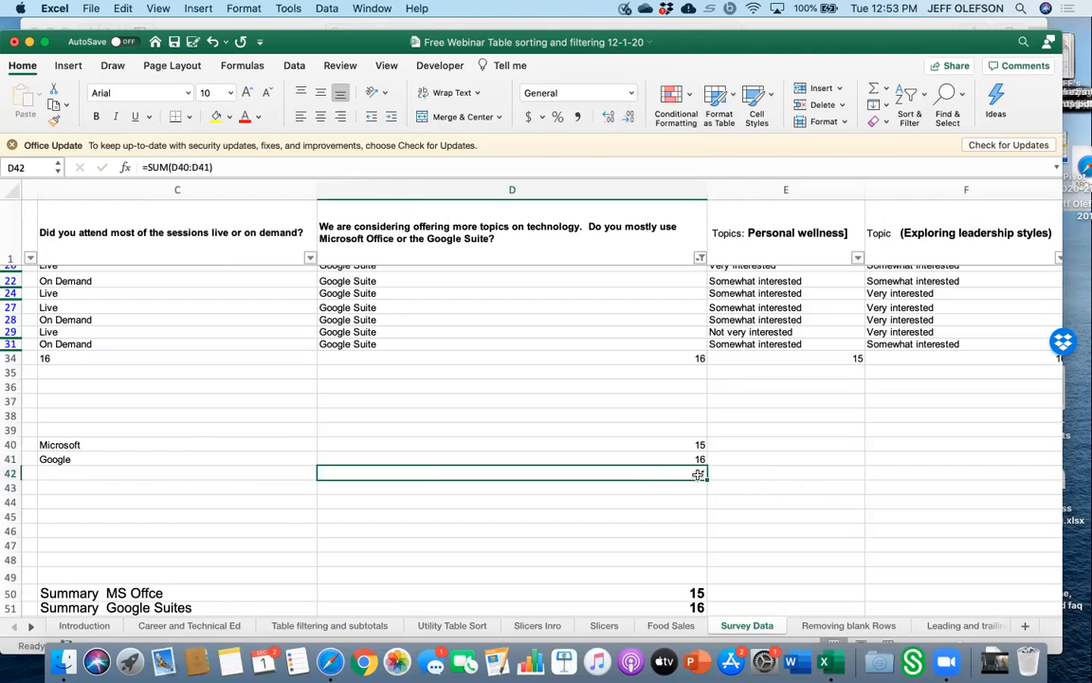
pyautogui.rightClick(699, 477)
pyautogui.click(741, 320)
pyautogui.click(780, 466)
pyautogui.rightClick(785, 475)
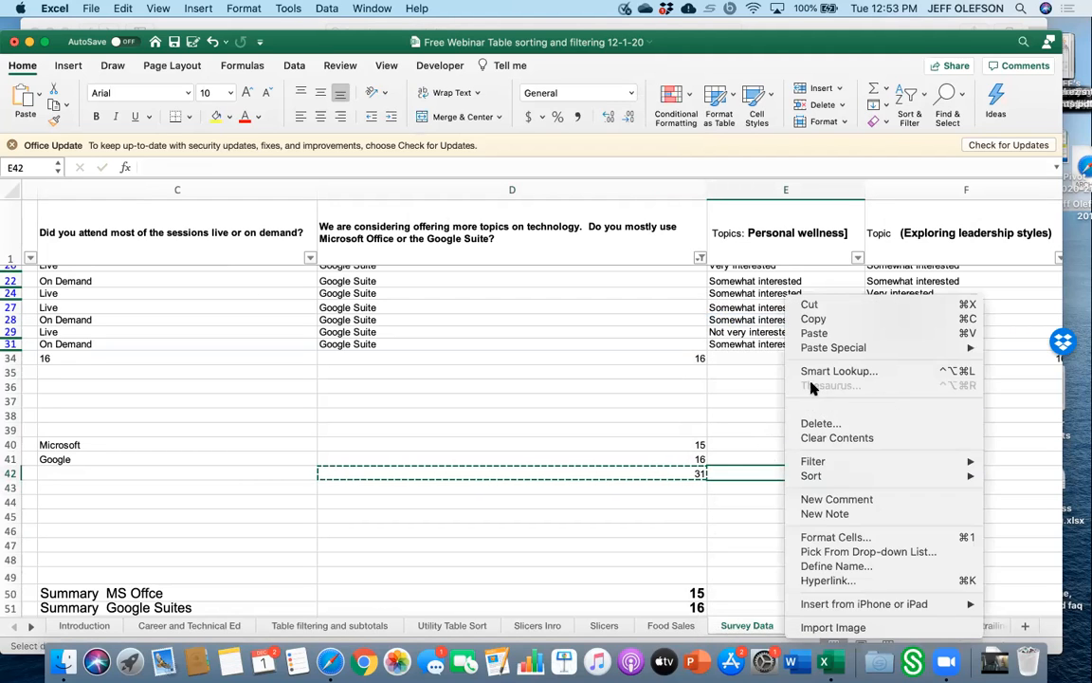
pyautogui.moveTo(823, 354)
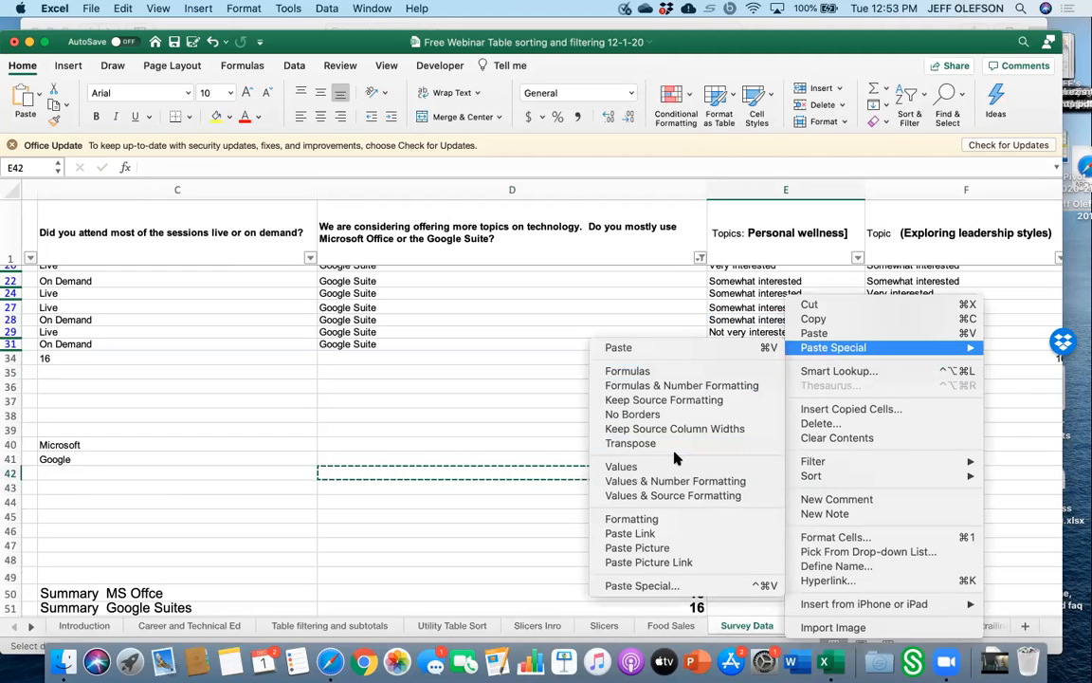
pyautogui.click(677, 471)
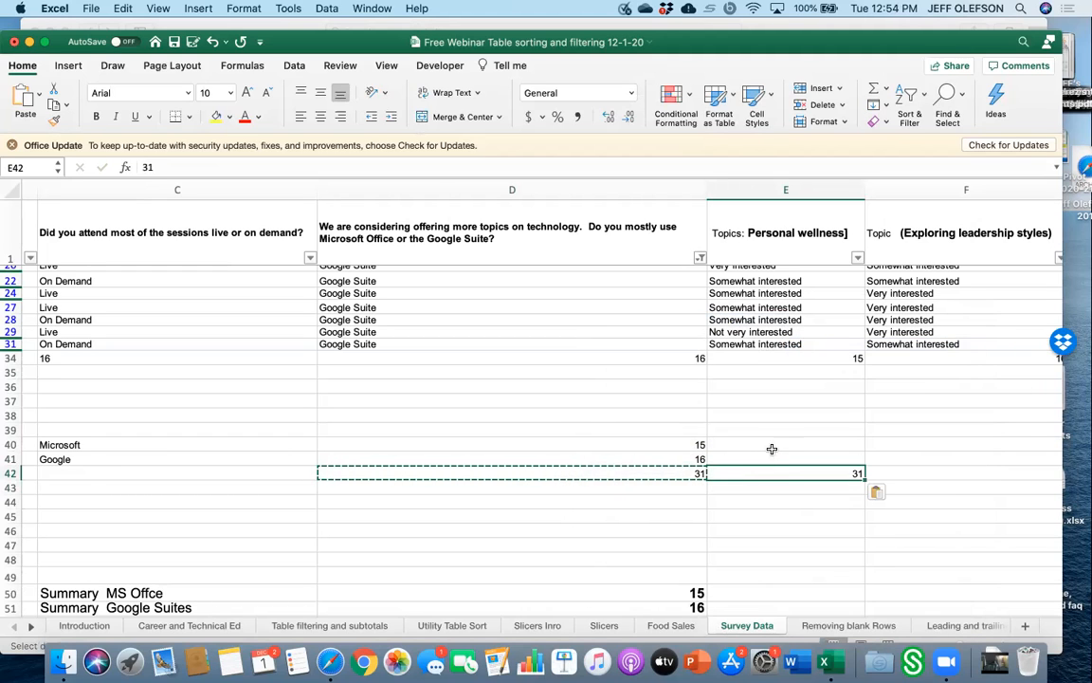
# Calculate Microsoft's share in E40 as D40 divided by E42 and format it as a percentage.
pyautogui.click(787, 442)
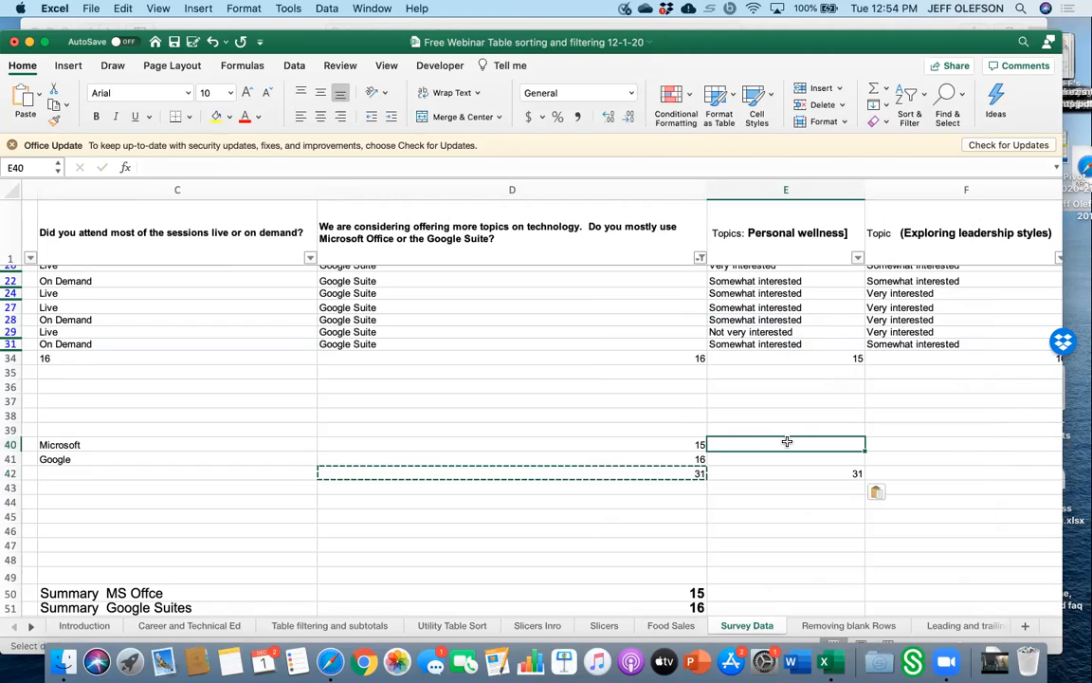
pyautogui.write('=')
pyautogui.click(694, 444)
pyautogui.write('/')
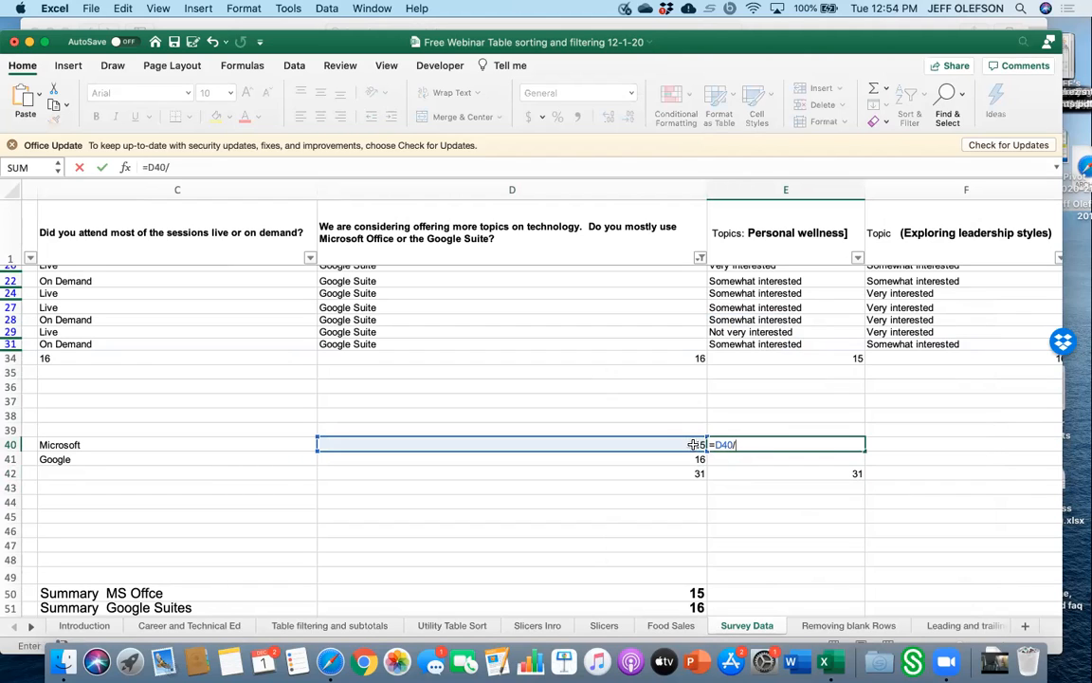
pyautogui.click(799, 474)
pyautogui.press('Return')
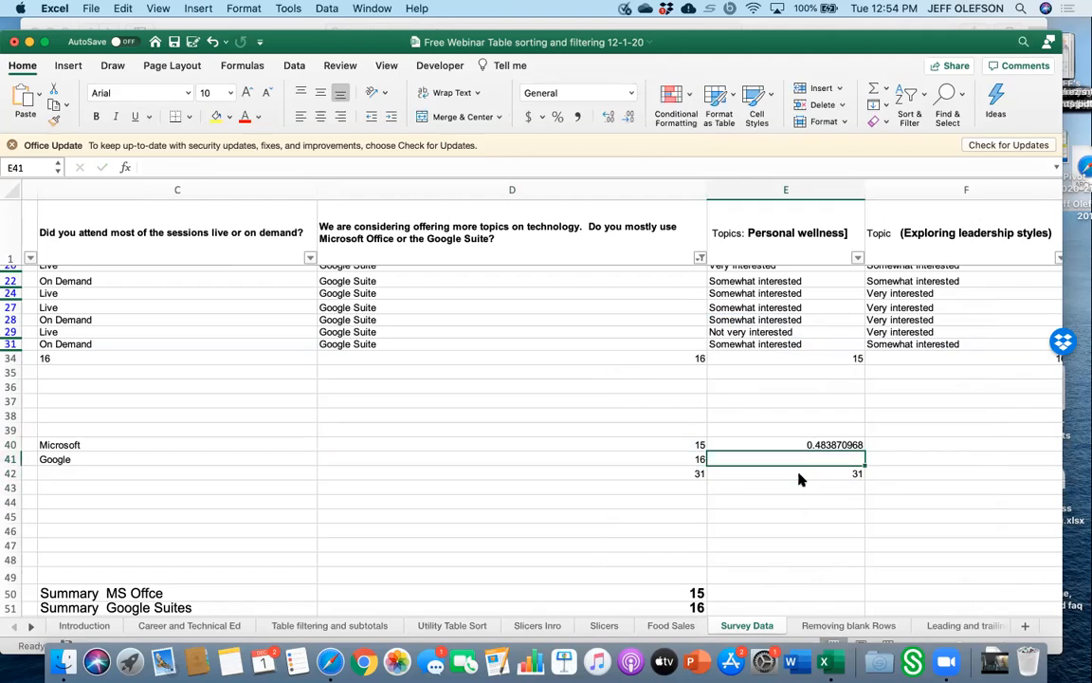
pyautogui.click(808, 445)
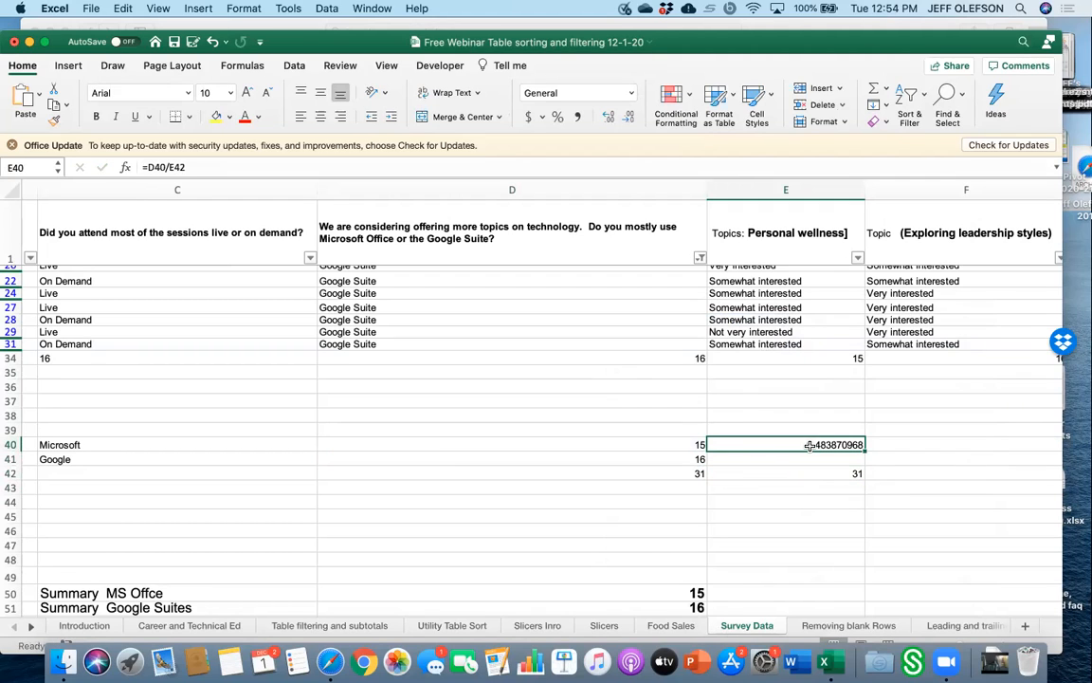
pyautogui.click(632, 93)
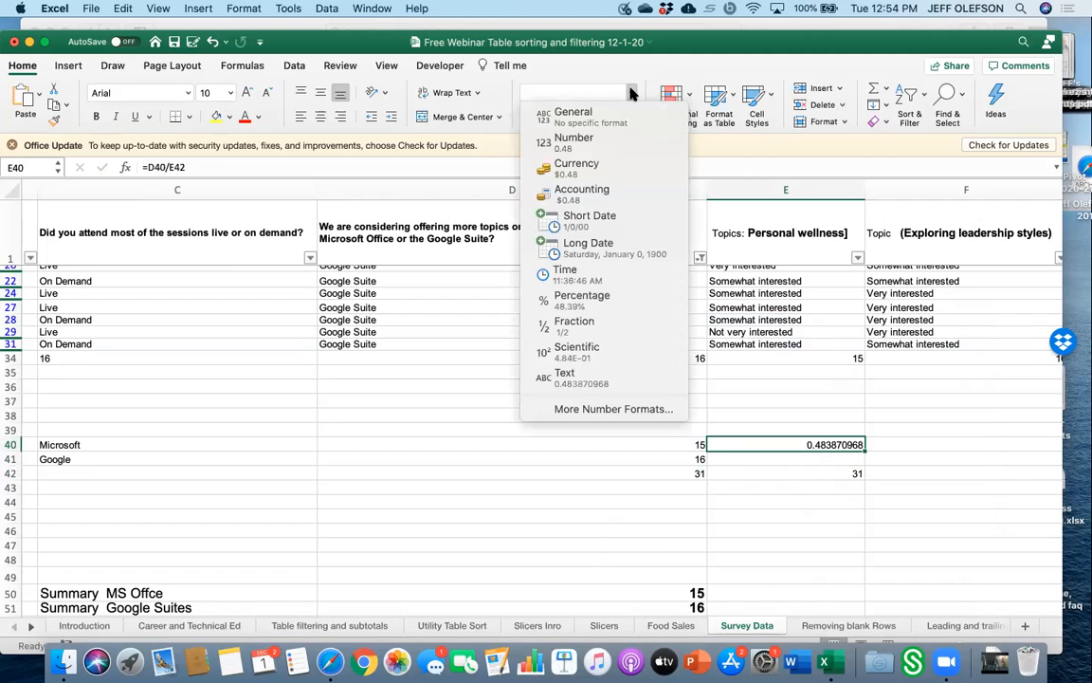
pyautogui.click(622, 298)
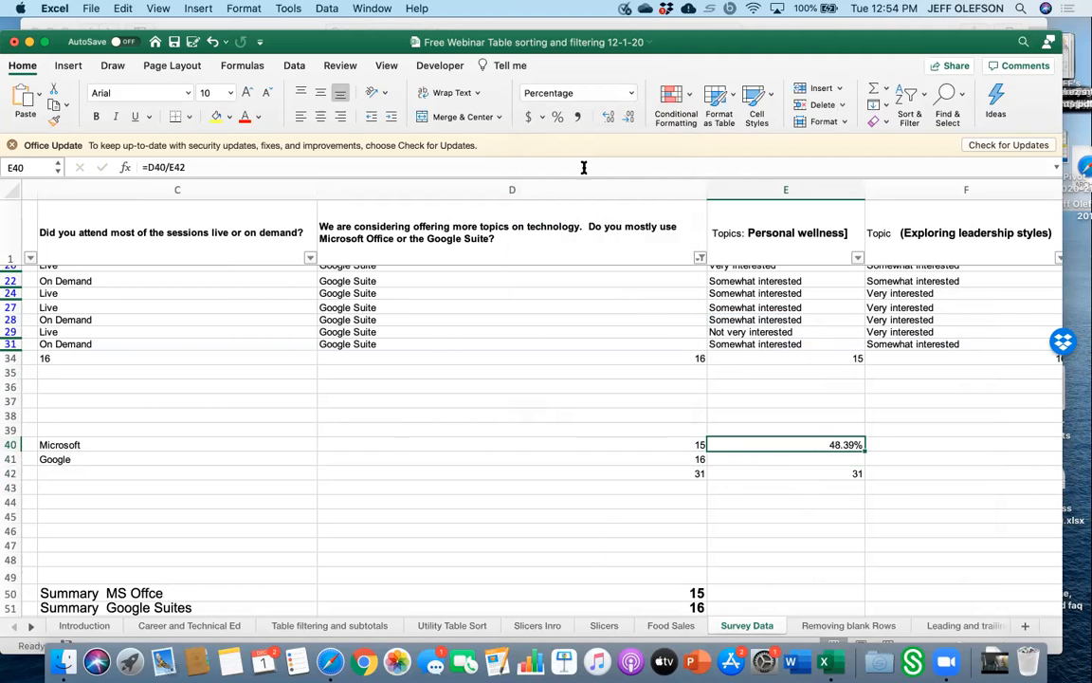
# Calculate Google's share in E41 as D41 divided by E42 and format it as a percentage.
pyautogui.click(856, 461)
pyautogui.write('=')
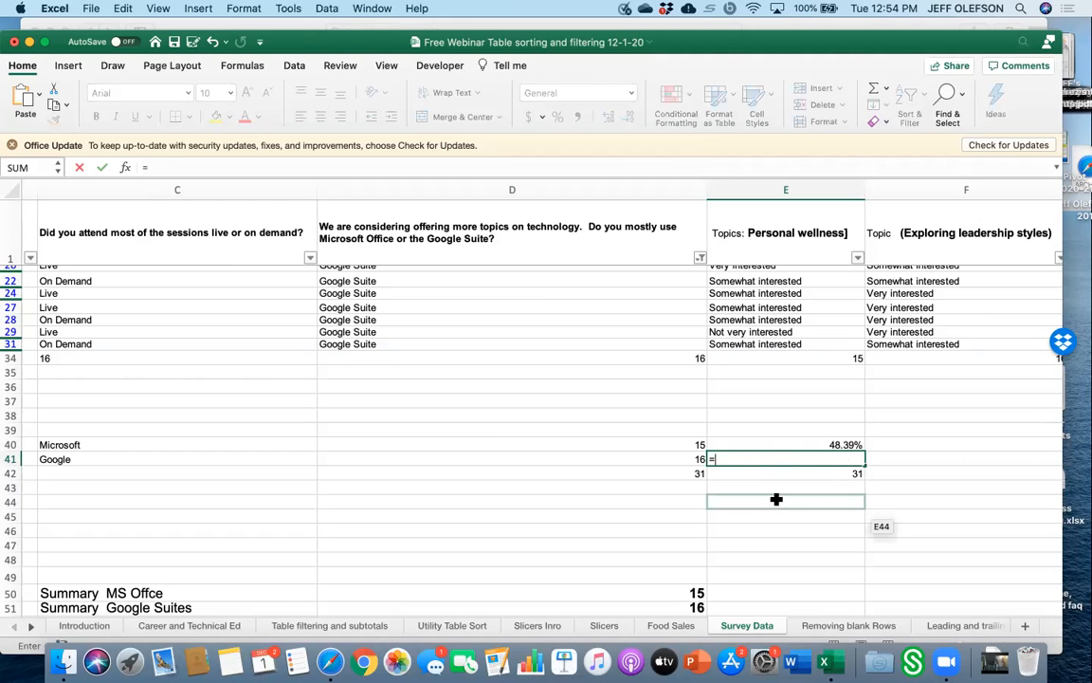
pyautogui.click(702, 460)
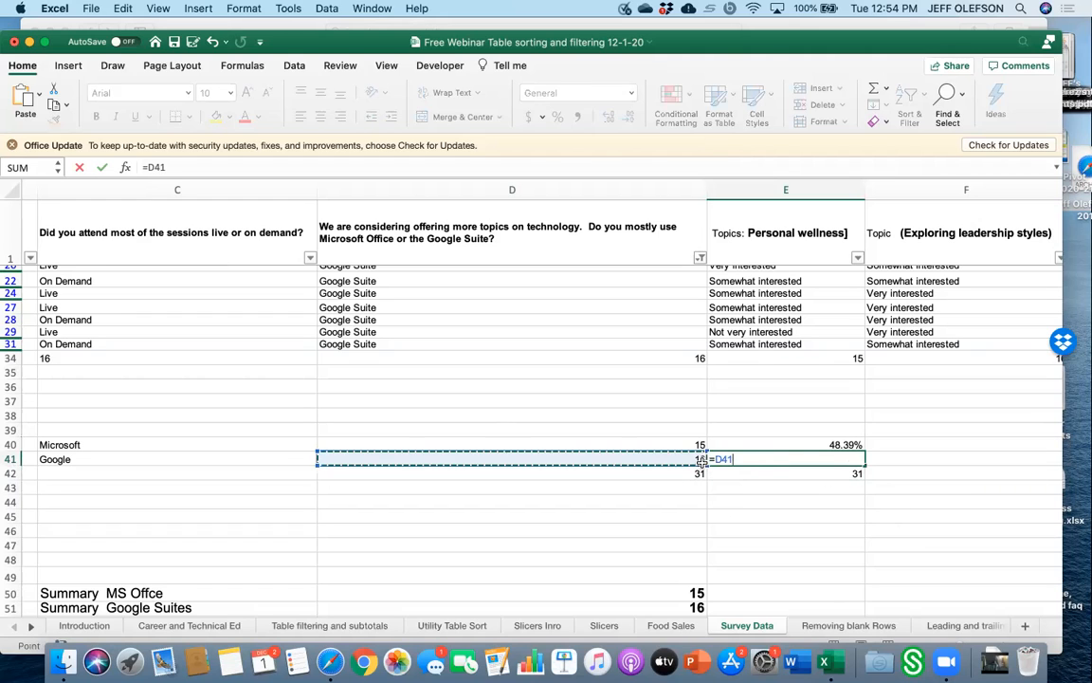
pyautogui.write('/')
pyautogui.click(742, 473)
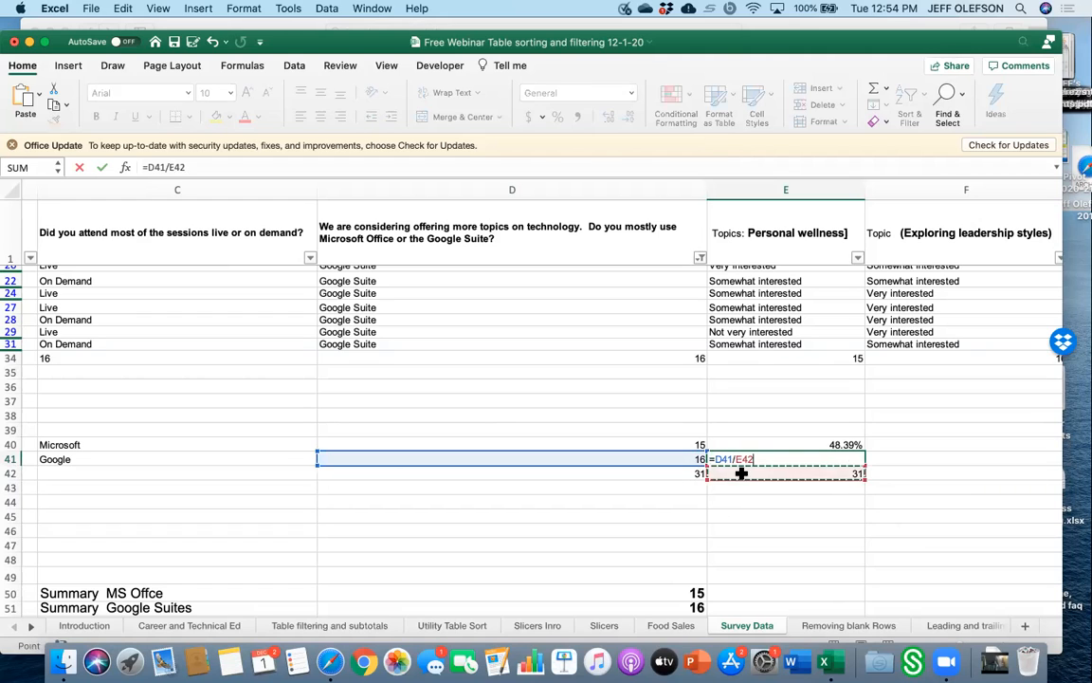
pyautogui.press('Return')
pyautogui.click(774, 459)
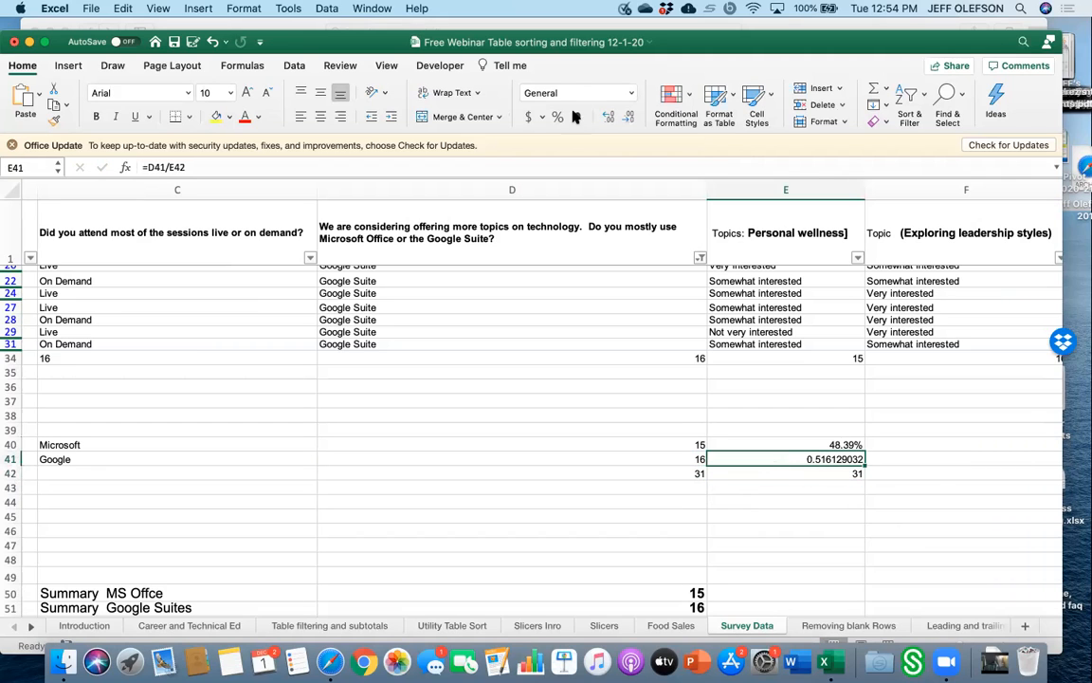
pyautogui.click(630, 93)
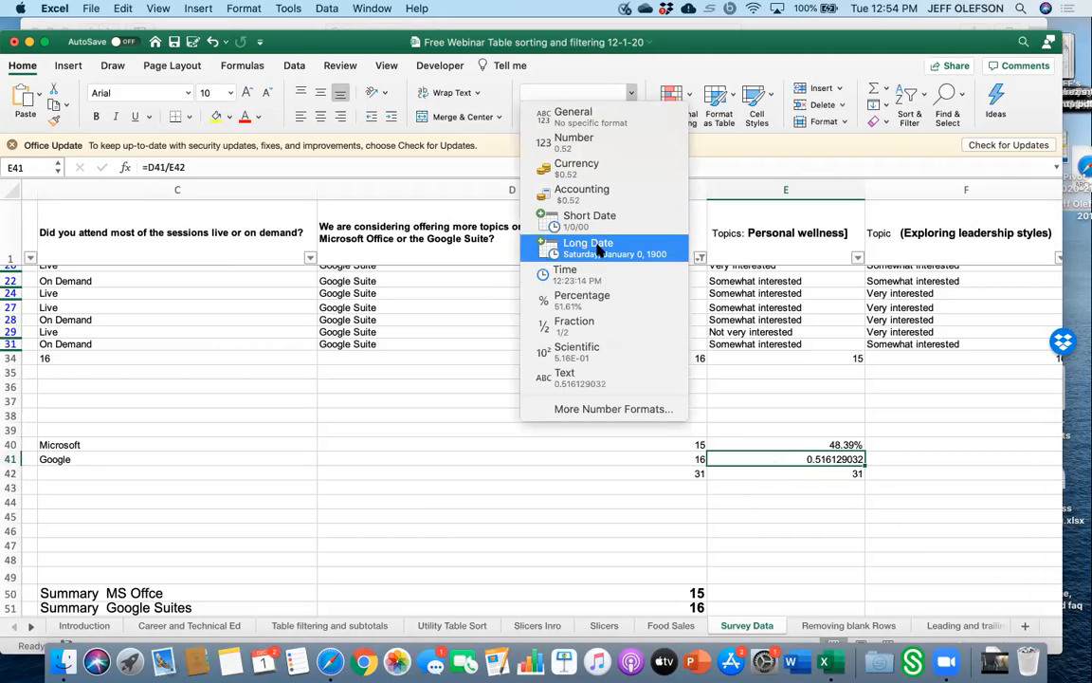
pyautogui.click(599, 299)
pyautogui.press('Down')
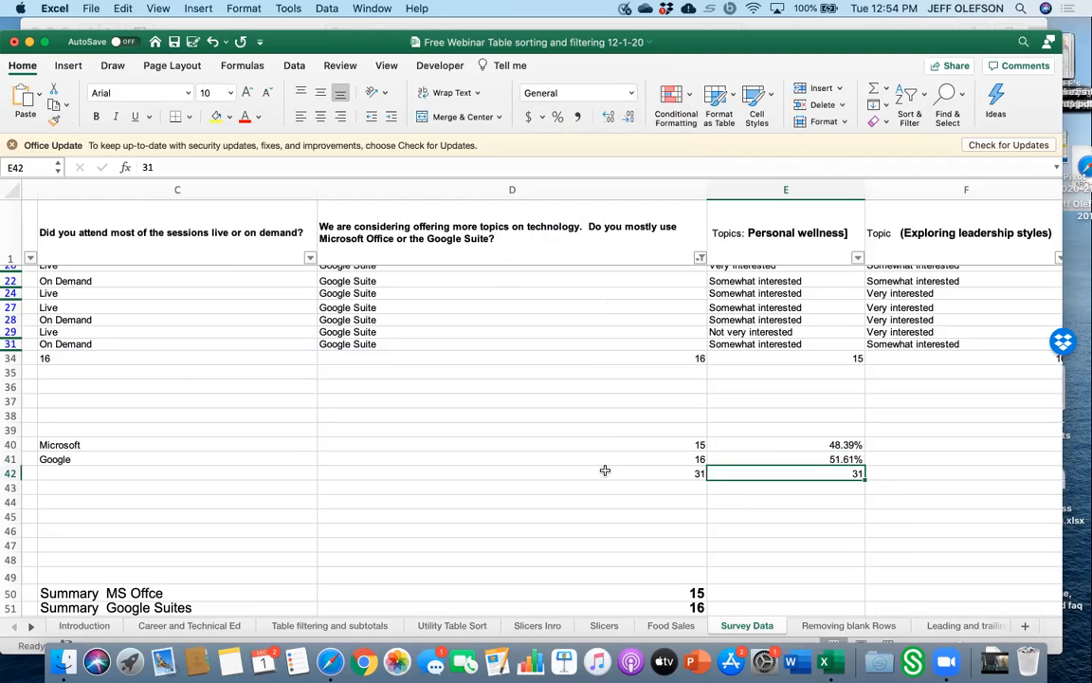
# Clear the Google Suite filter on the technology question column so all responses show.
pyautogui.hscroll(5, 907, 566)
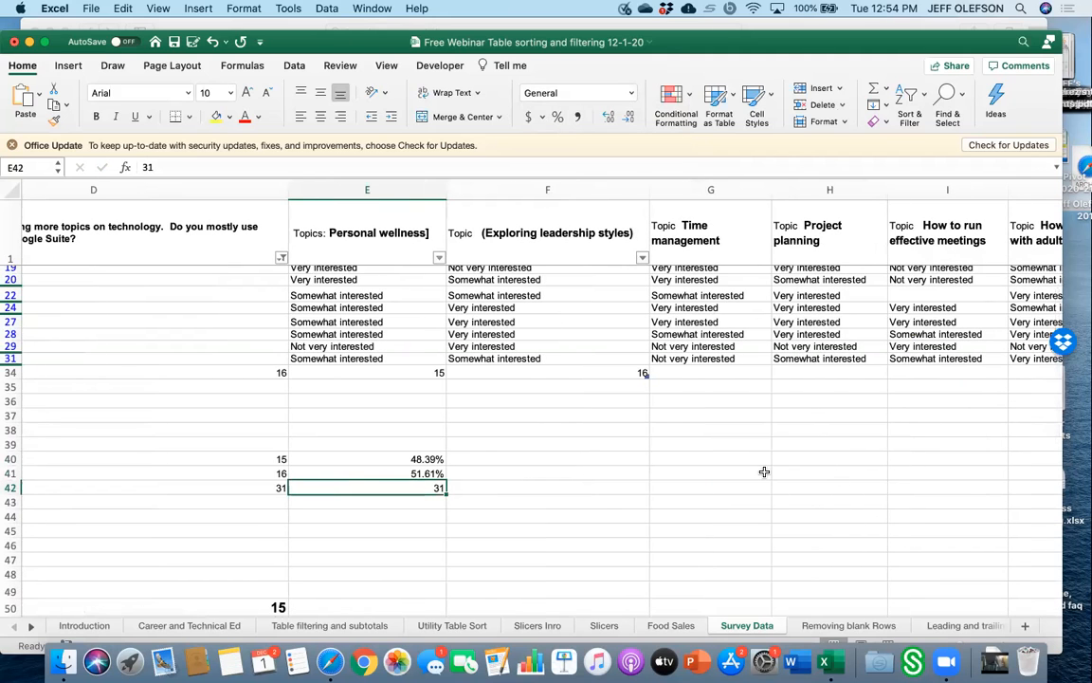
pyautogui.scroll(5, 602, 389)
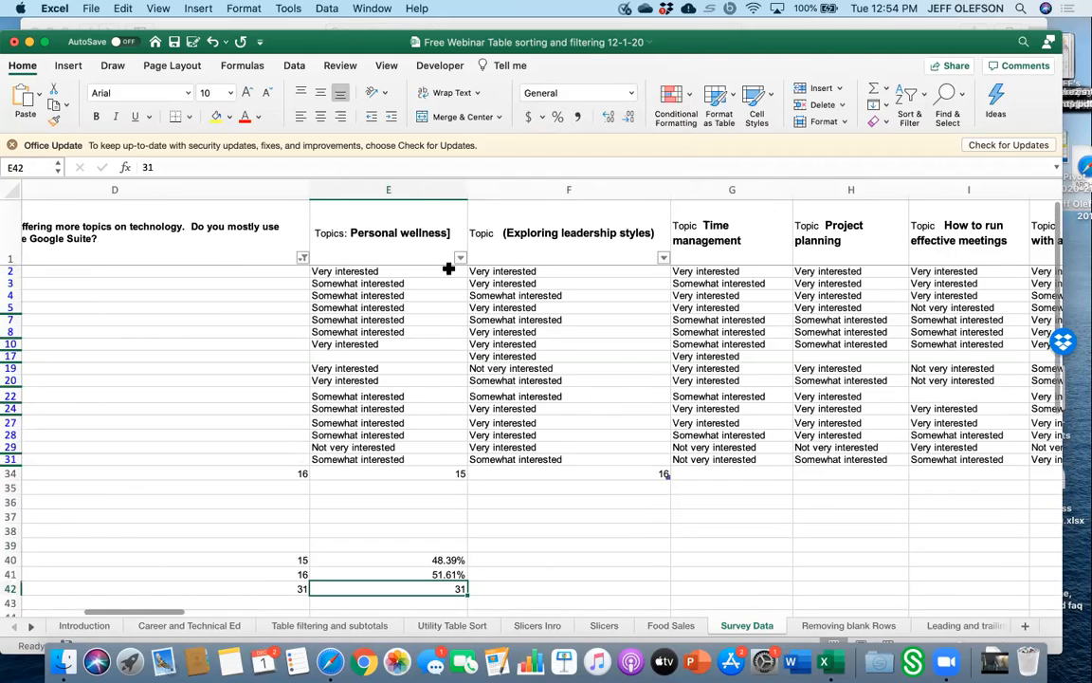
pyautogui.hscroll(-5, 449, 291)
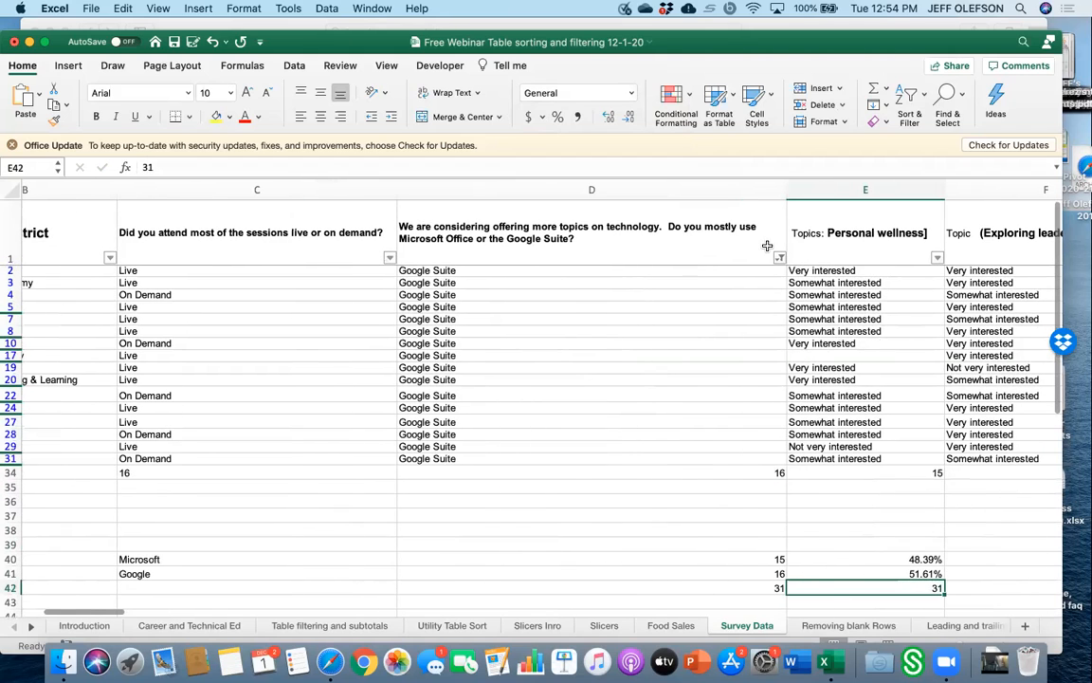
pyautogui.click(779, 258)
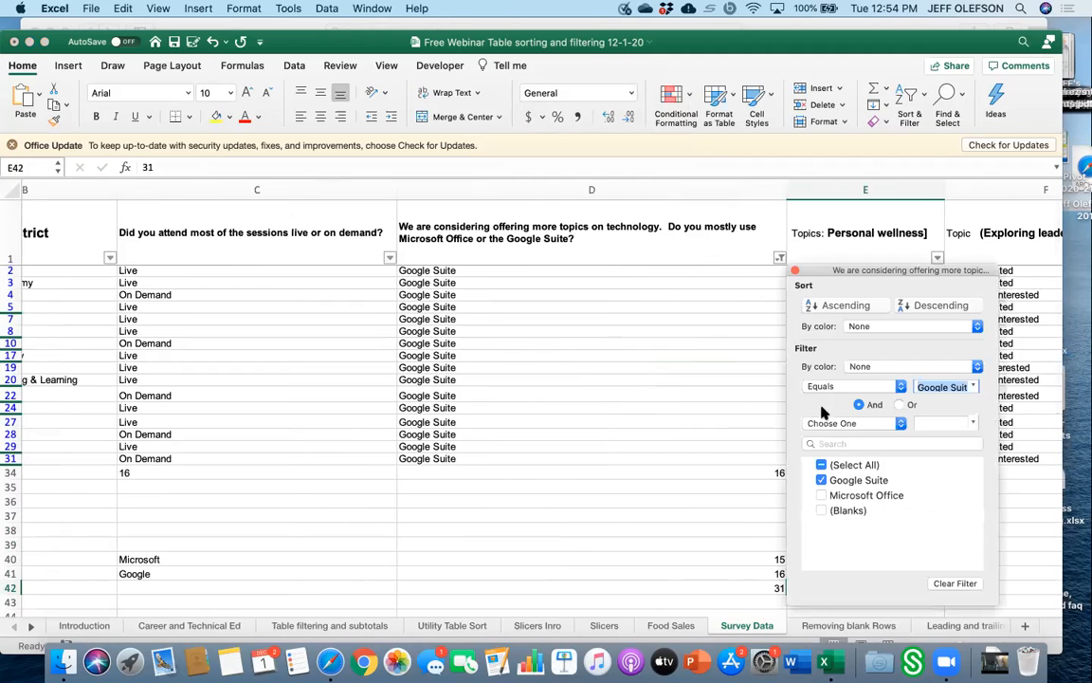
pyautogui.click(823, 465)
pyautogui.click(736, 376)
pyautogui.hscroll(5, 736, 377)
pyautogui.scroll(-1, 737, 377)
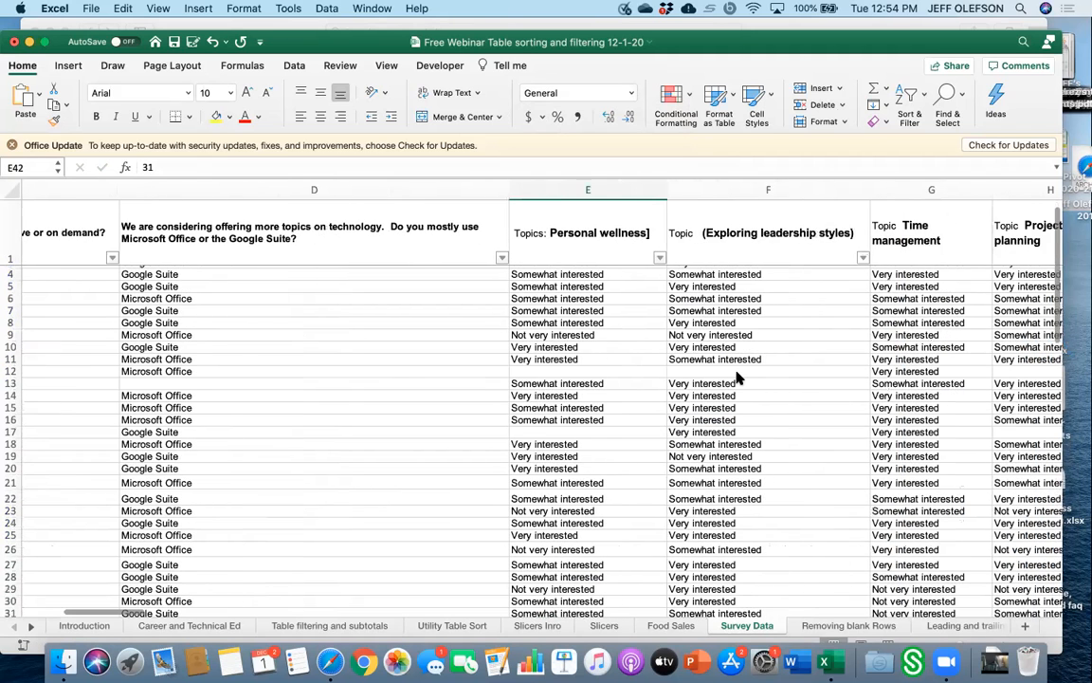
# Filter the Personal wellness column to show only Not very interested responses.
pyautogui.click(654, 258)
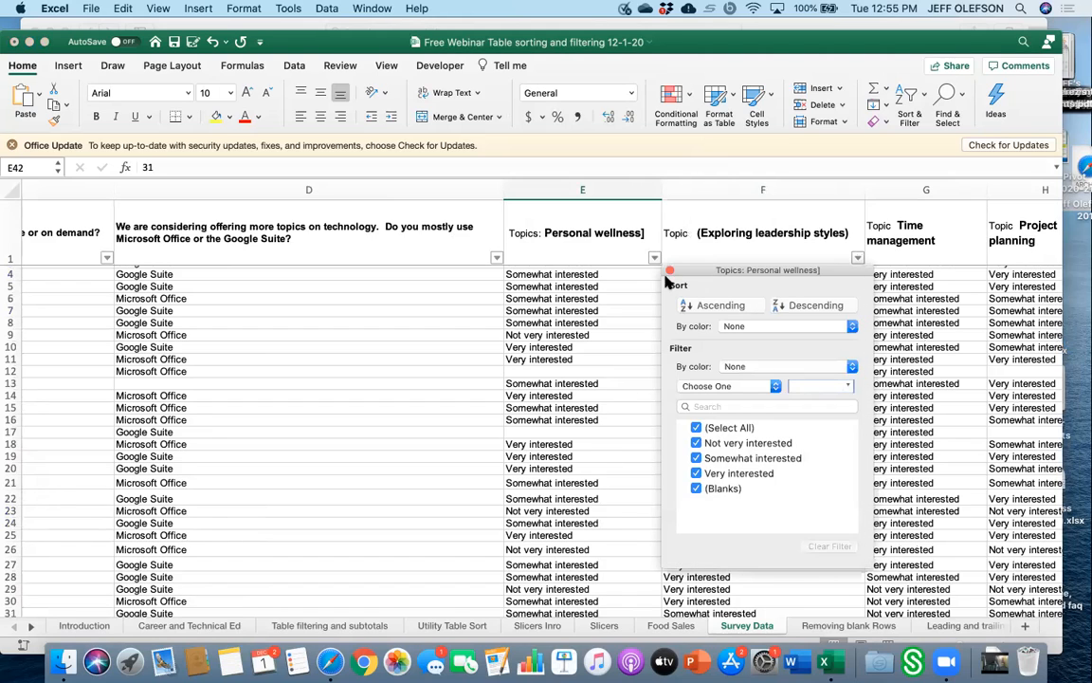
pyautogui.click(697, 429)
pyautogui.click(696, 443)
pyautogui.click(574, 534)
pyautogui.hscroll(2, 685, 473)
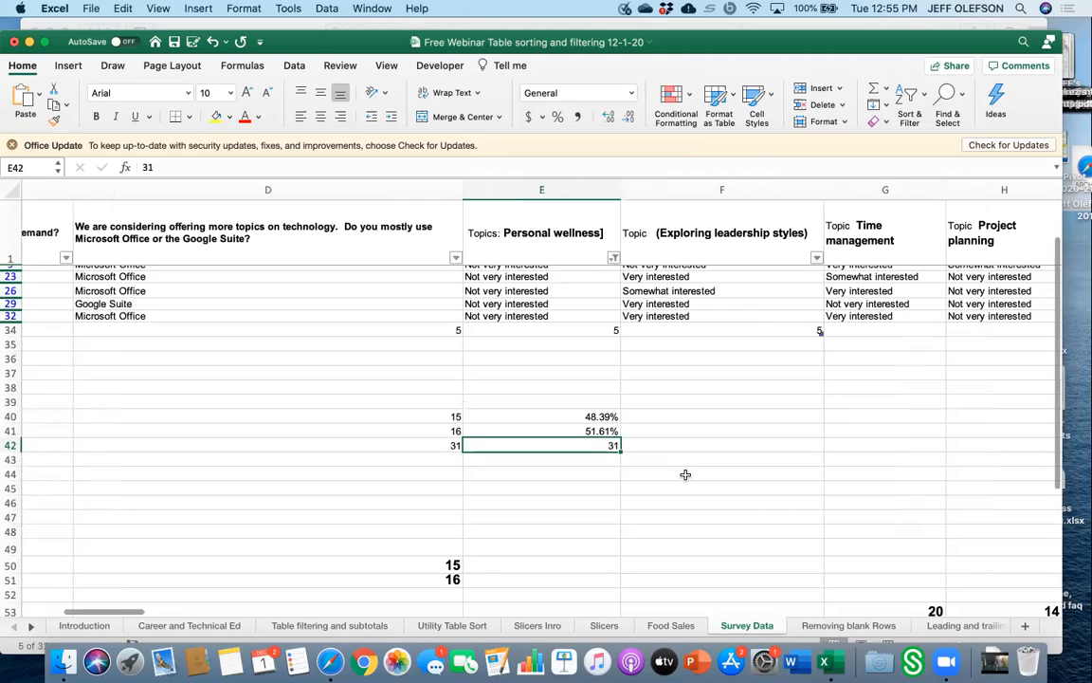
# Copy the leadership styles total in F34 and paste it as values only into F44.
pyautogui.click(765, 329)
pyautogui.rightClick(767, 330)
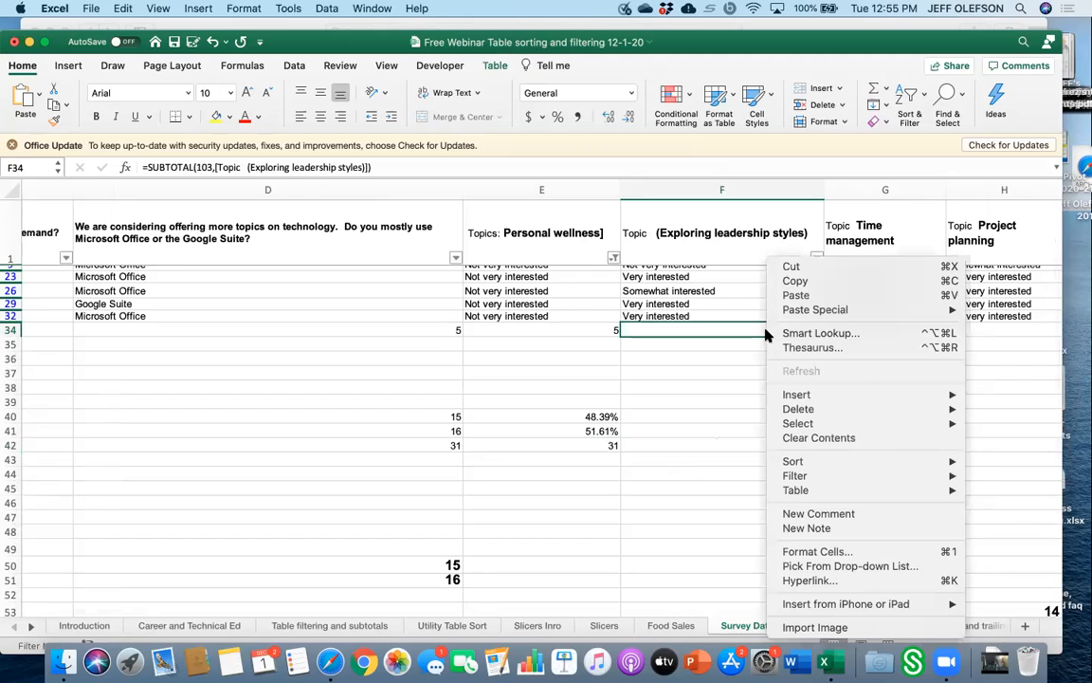
pyautogui.click(792, 281)
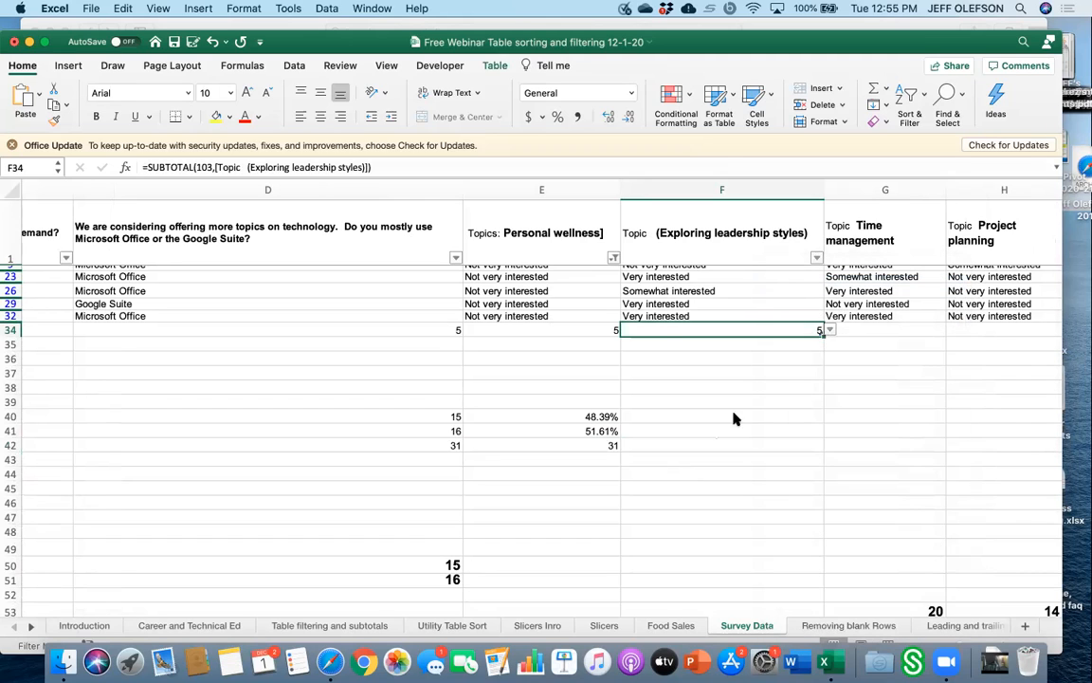
pyautogui.click(746, 475)
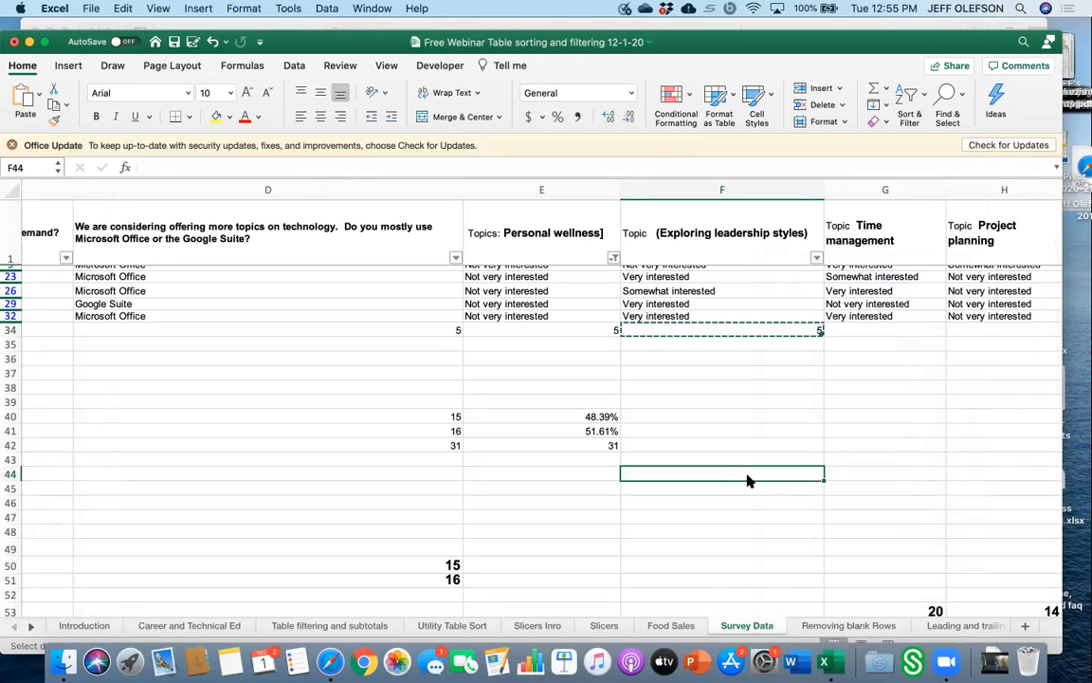
pyautogui.rightClick(749, 479)
pyautogui.moveTo(783, 353)
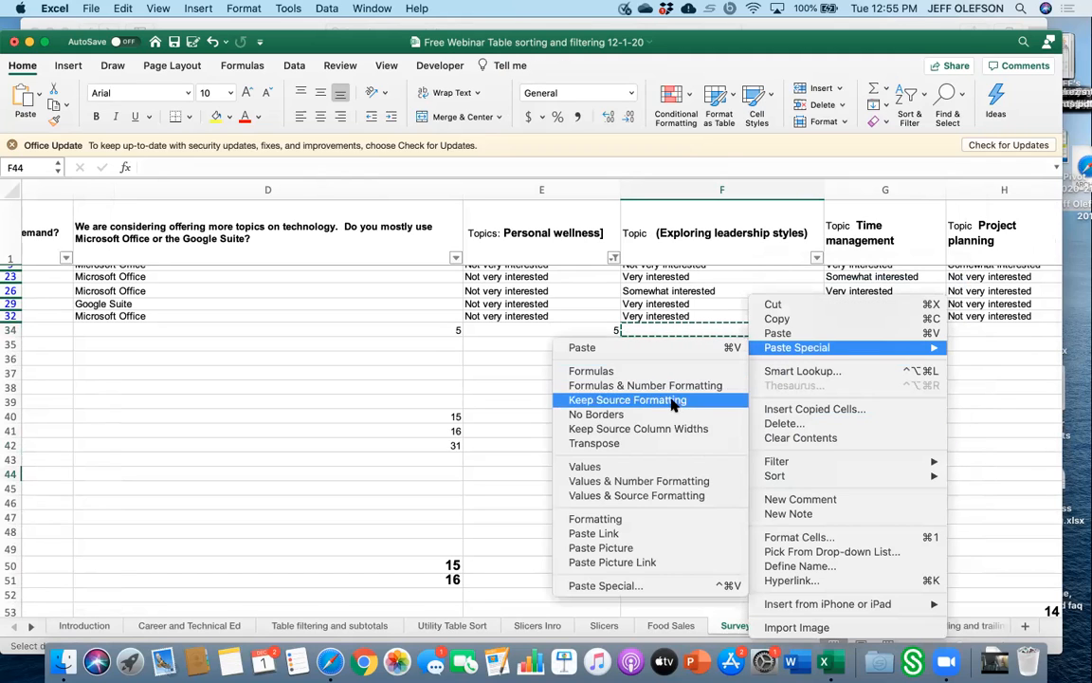
pyautogui.click(592, 466)
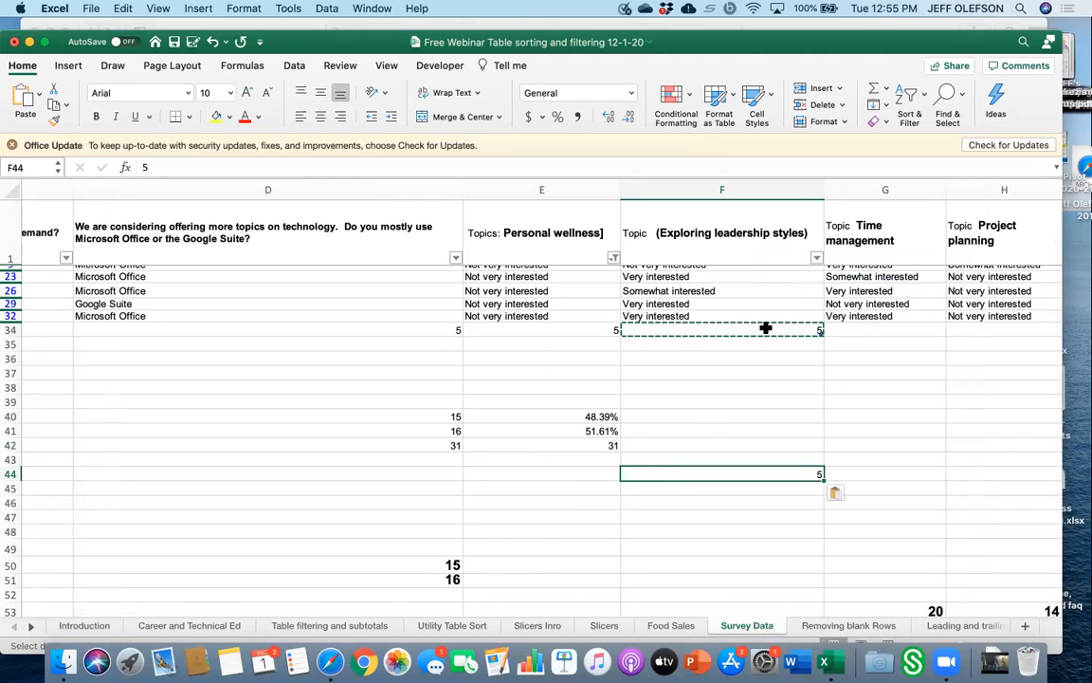
# Filter the leadership styles column to show only Somewhat interested responses.
pyautogui.click(816, 257)
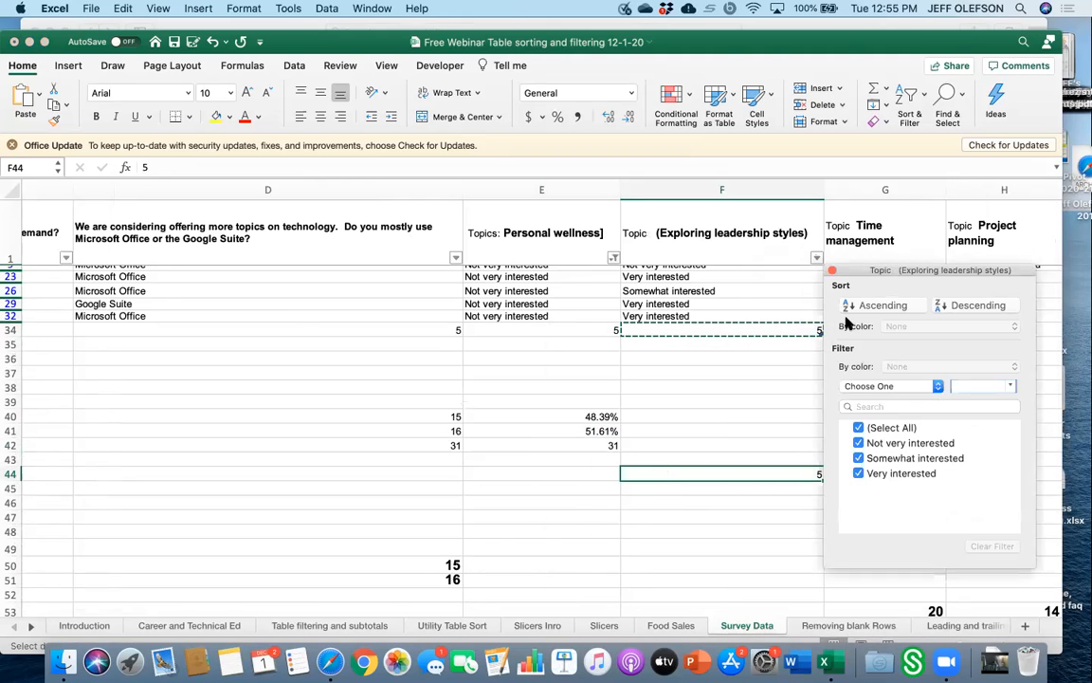
pyautogui.click(858, 428)
pyautogui.click(858, 458)
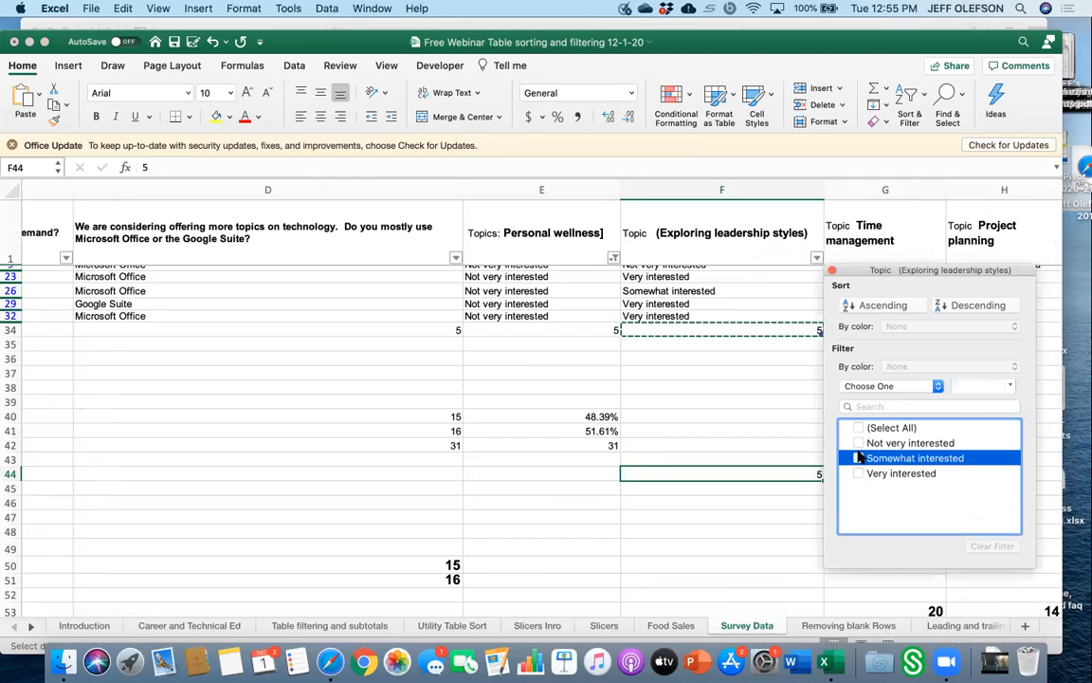
pyautogui.click(797, 380)
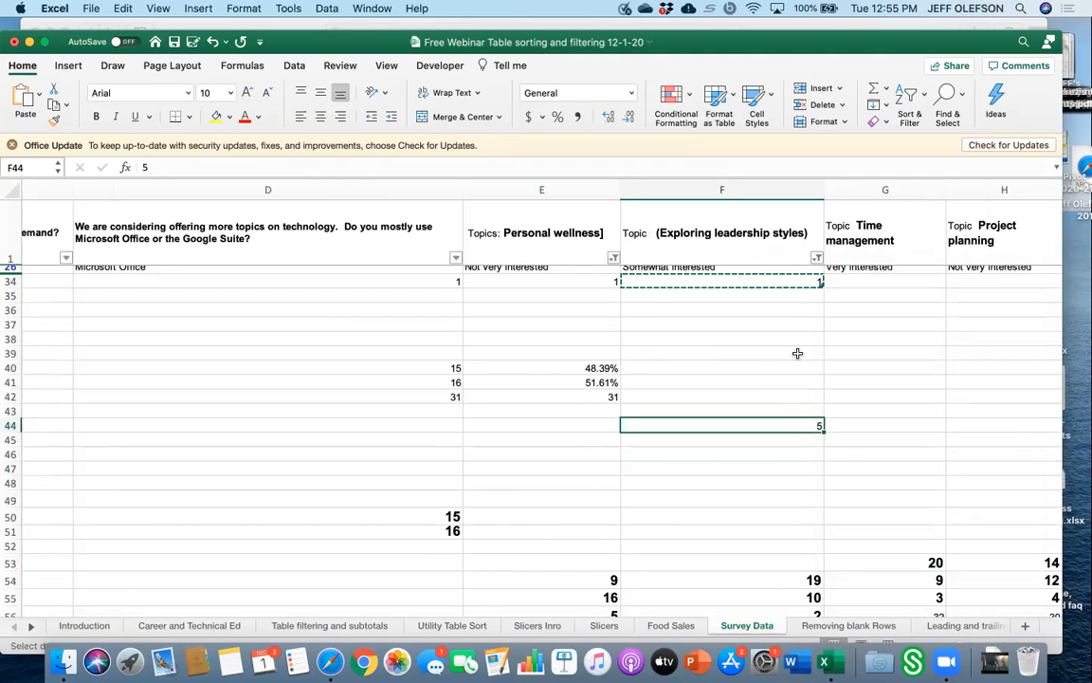
# Copy the leadership styles total in F34 and paste it as values only into F45.
pyautogui.click(798, 323)
pyautogui.click(808, 280)
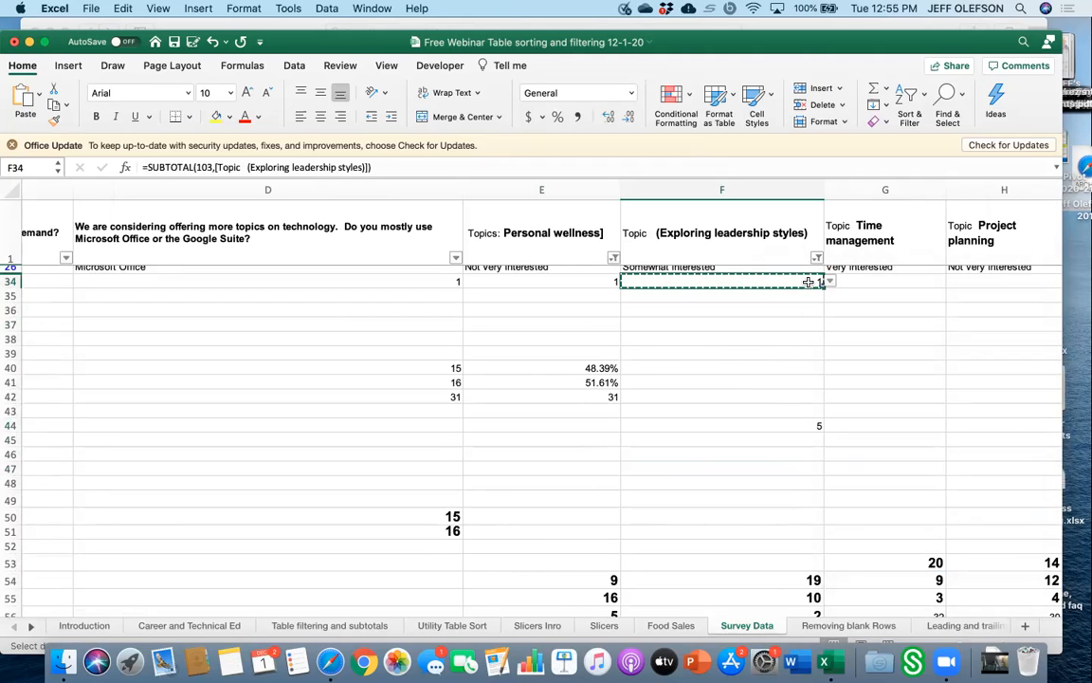
pyautogui.rightClick(810, 281)
pyautogui.click(822, 282)
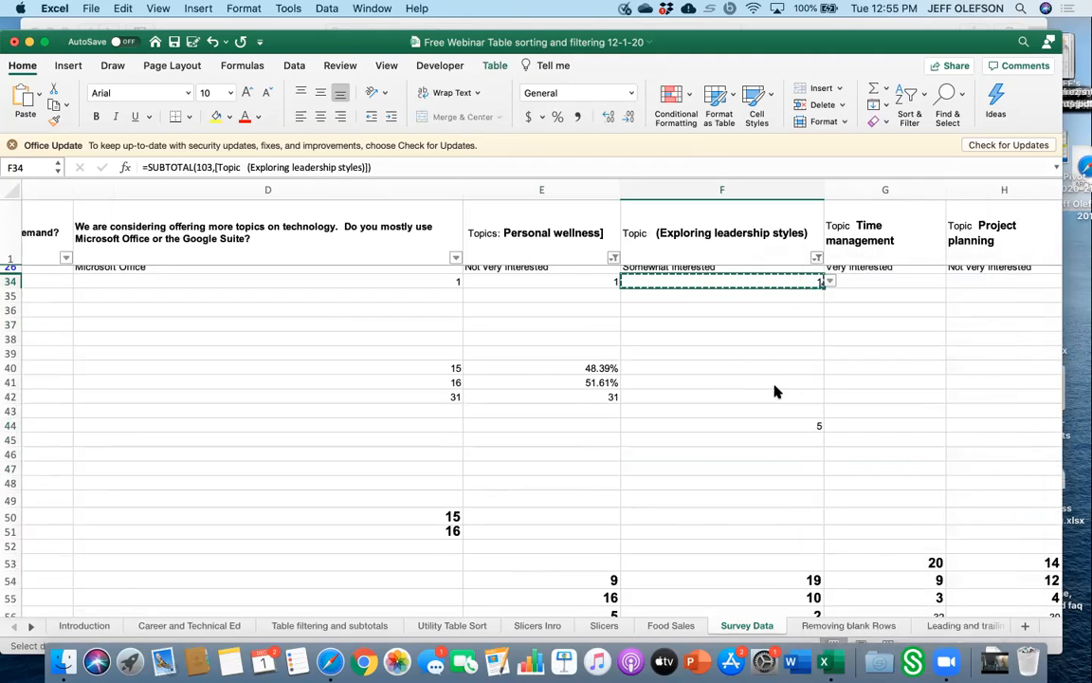
pyautogui.click(795, 438)
pyautogui.rightClick(795, 439)
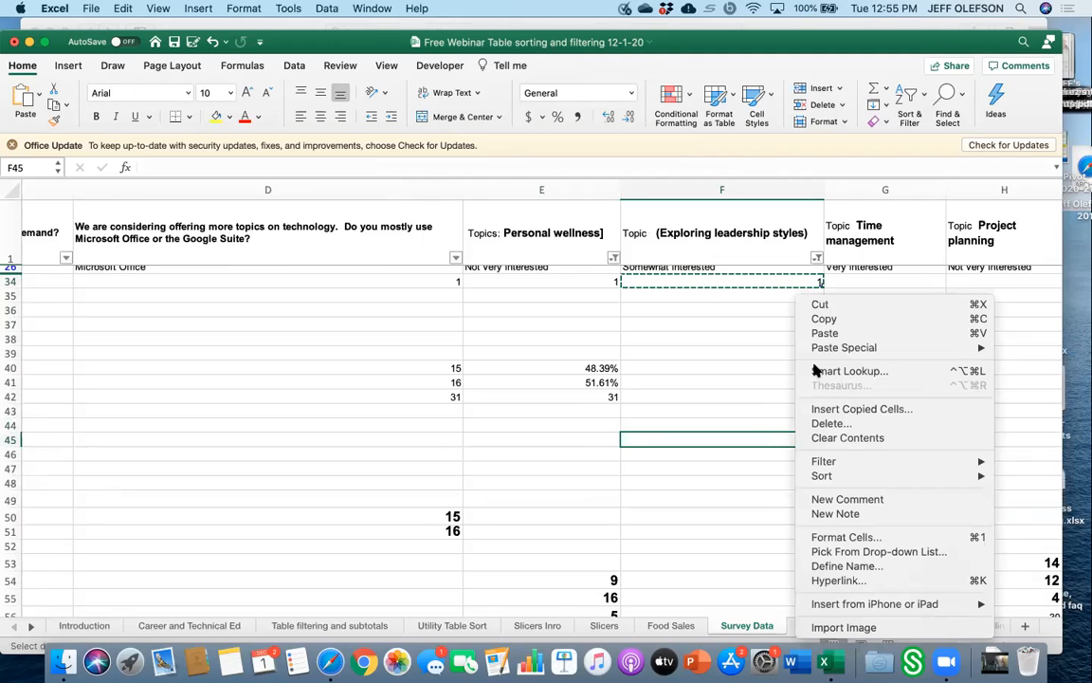
pyautogui.moveTo(829, 347)
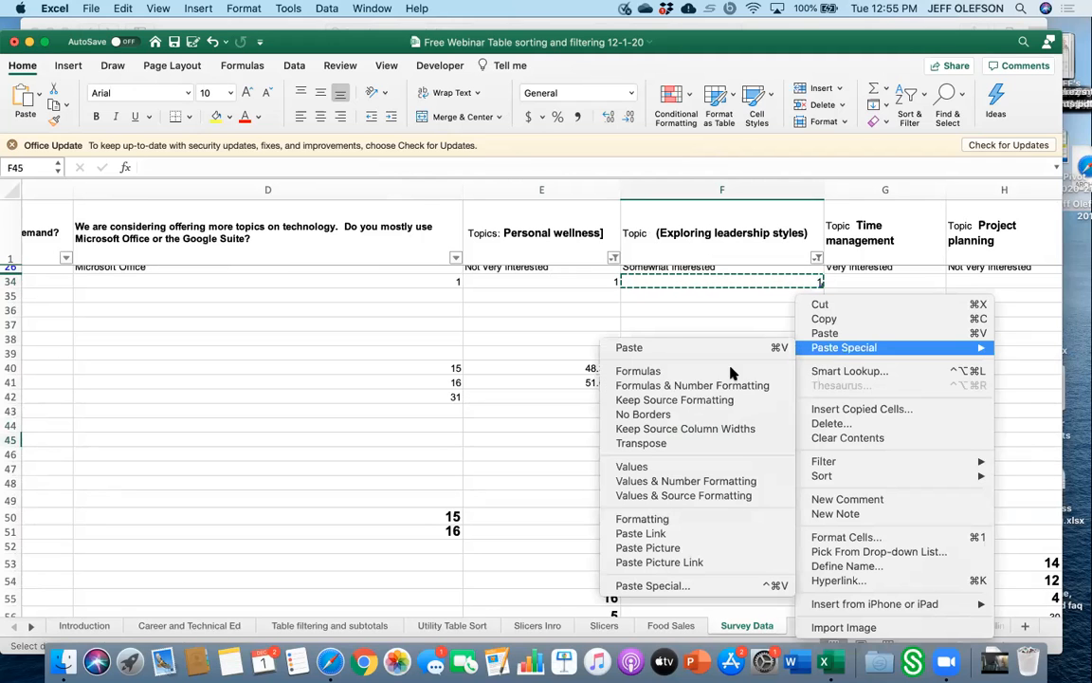
pyautogui.click(674, 466)
# Filter the leadership styles column to show only Very interested responses.
pyautogui.click(748, 471)
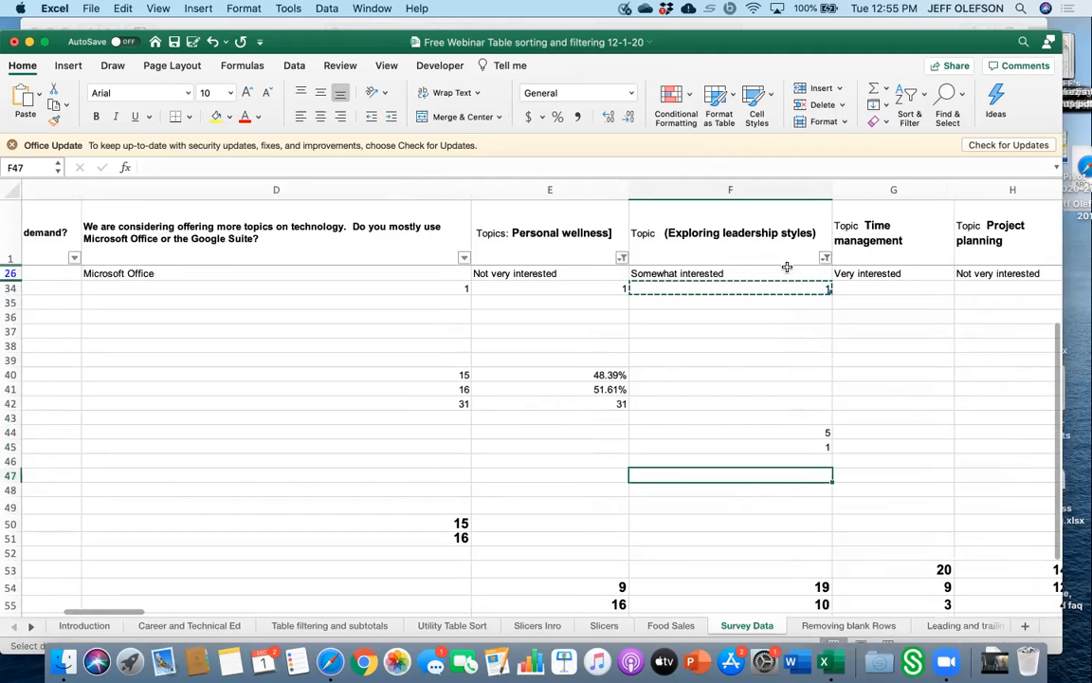
pyautogui.click(825, 260)
pyautogui.click(867, 464)
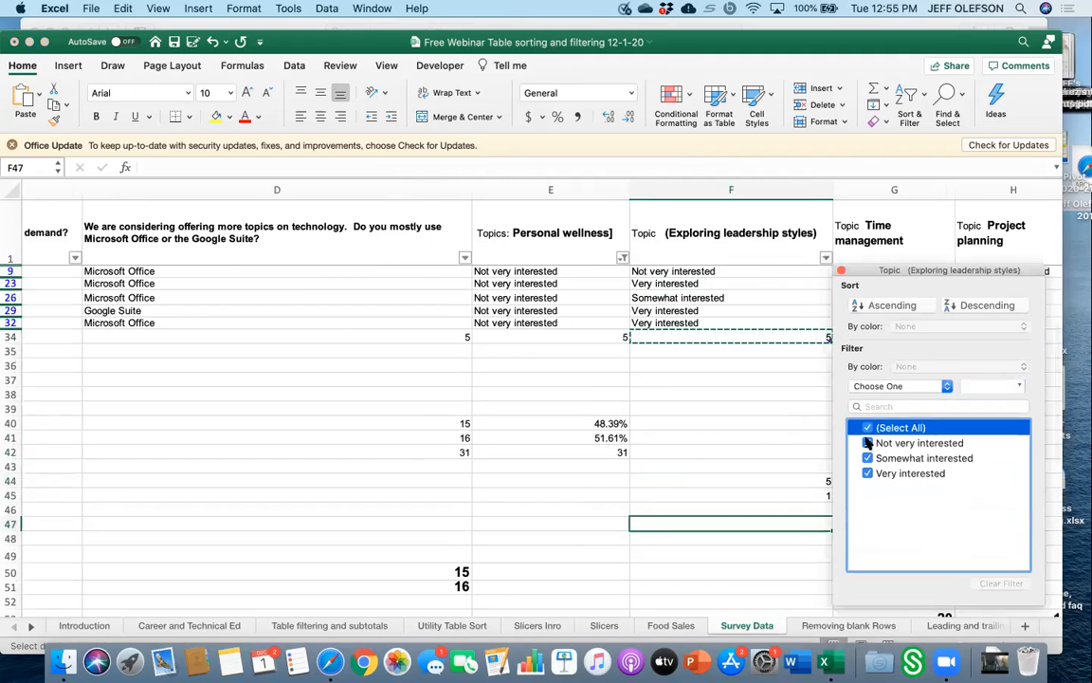
pyautogui.click(866, 428)
pyautogui.click(868, 473)
pyautogui.click(869, 474)
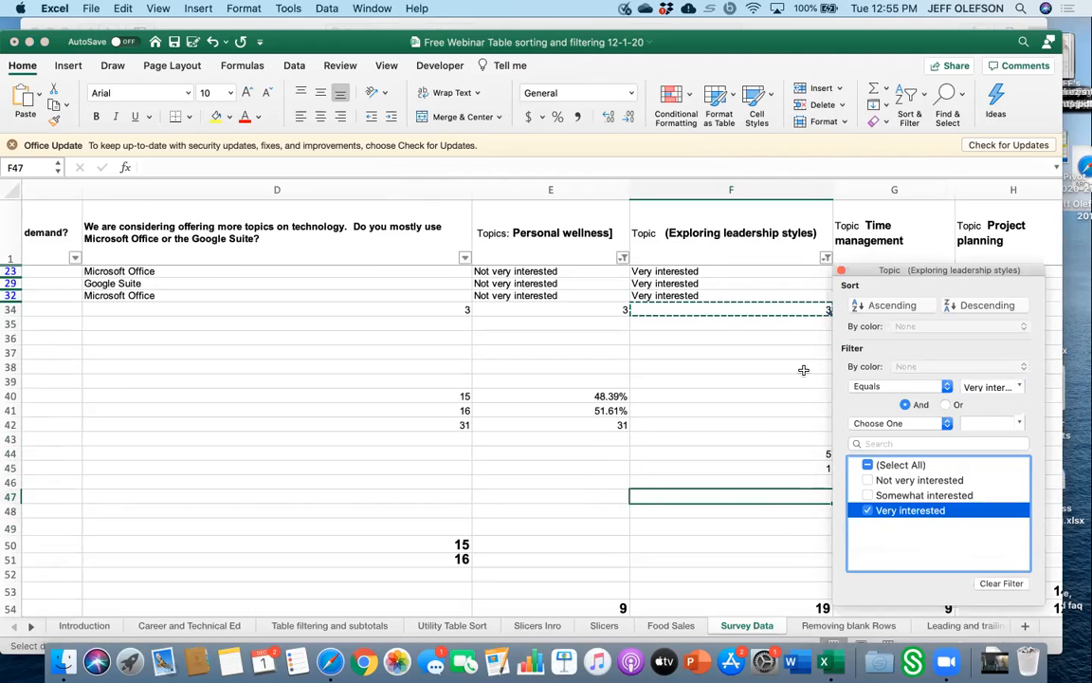
pyautogui.click(807, 315)
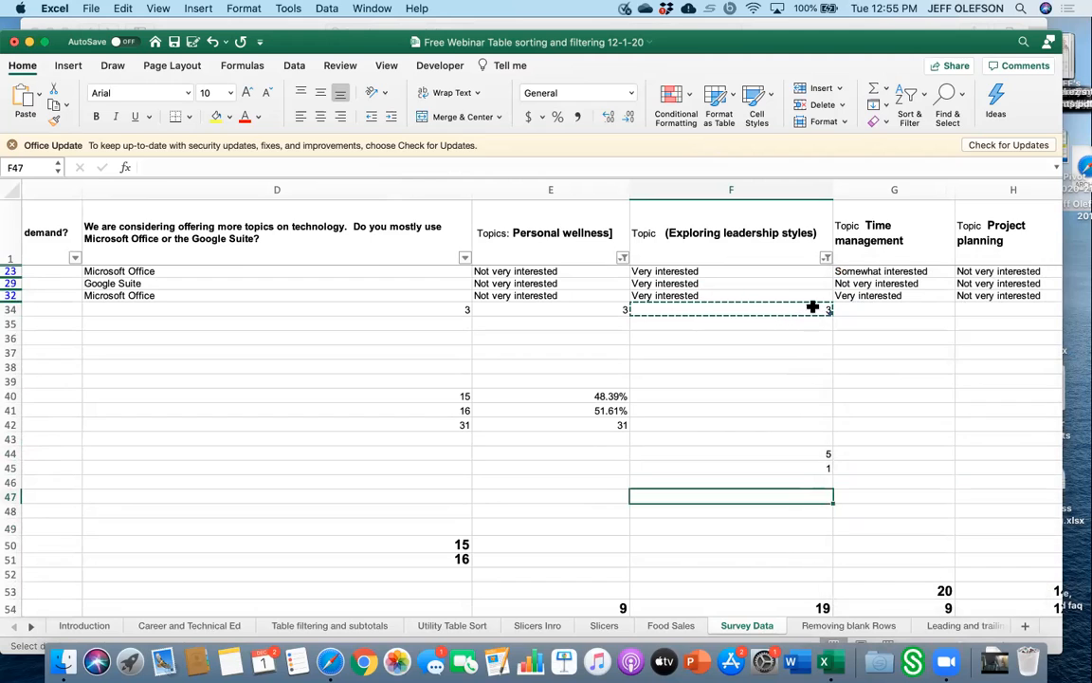
# Paste the leadership styles total from F34 as values and number formatting into F46.
pyautogui.rightClick(812, 310)
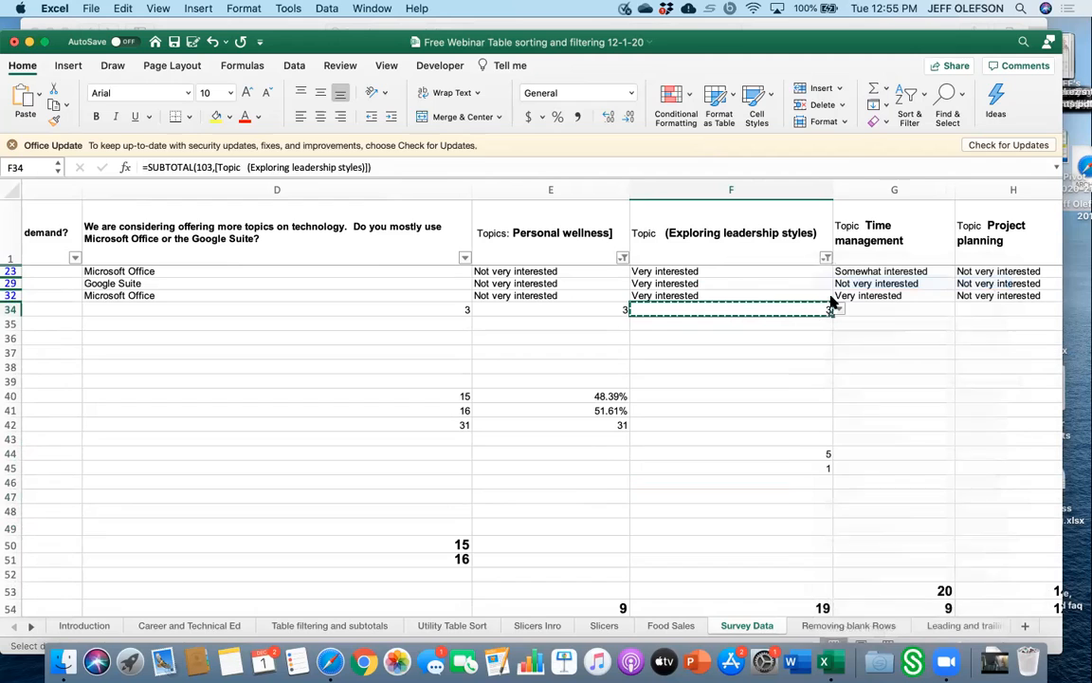
pyautogui.rightClick(823, 480)
pyautogui.moveTo(858, 348)
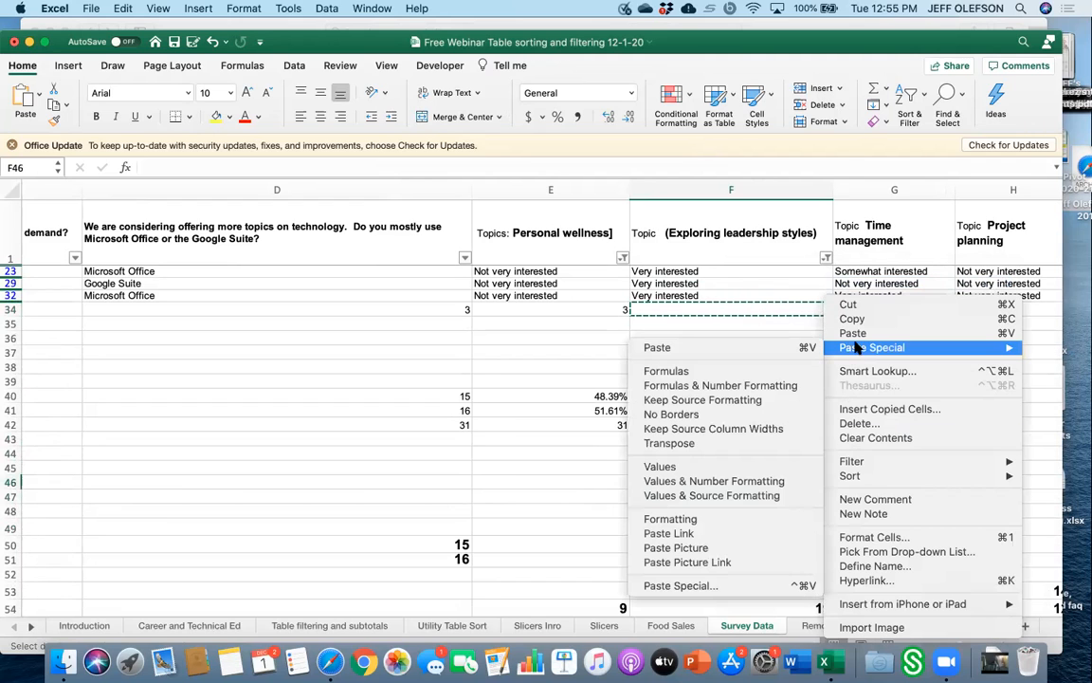
pyautogui.click(725, 481)
# Clear the pasted counts in cells F44 through F46.
pyautogui.click(750, 527)
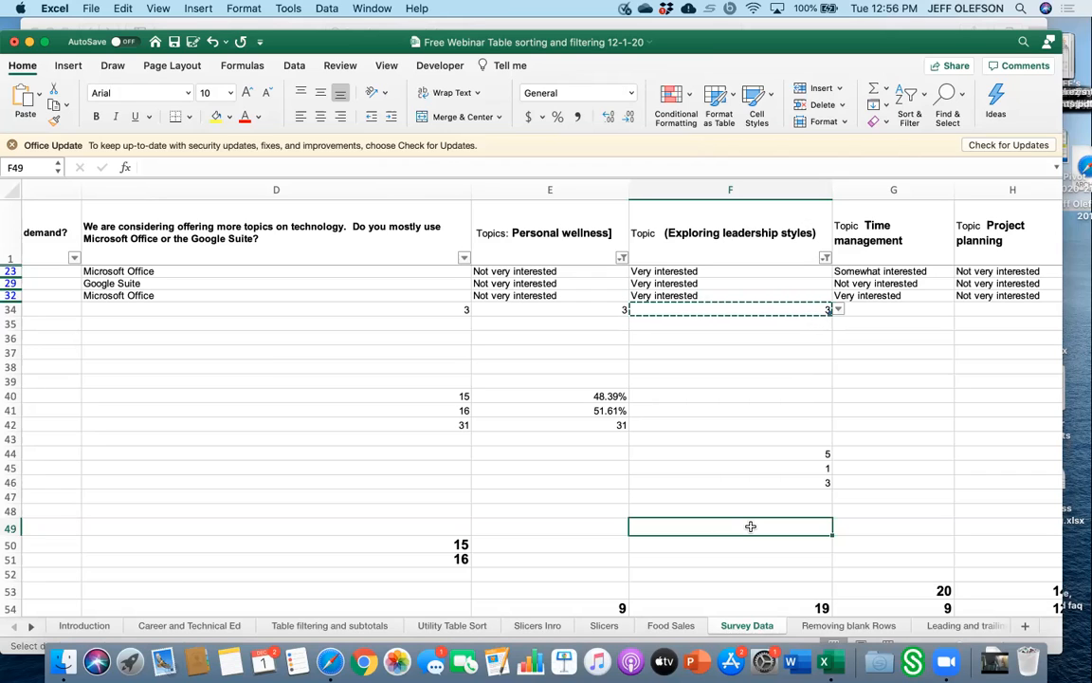
pyautogui.moveTo(763, 451); pyautogui.dragTo(773, 488)
pyautogui.press('Delete')
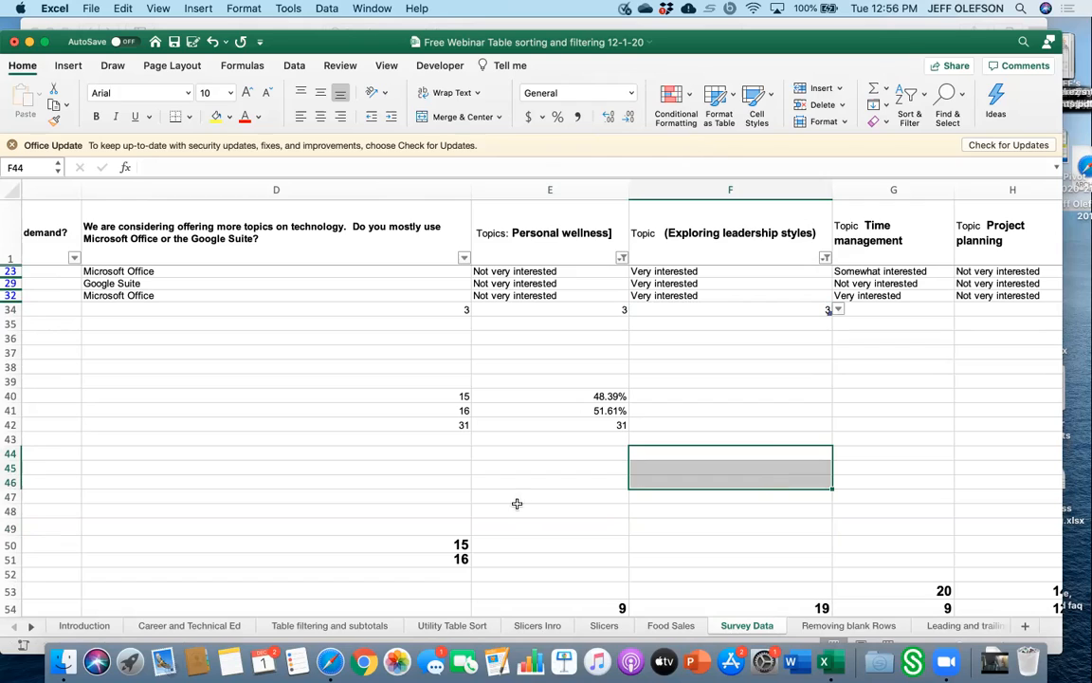
# Switch to the Removing blank Rows sheet and review its data.
pyautogui.click(827, 628)
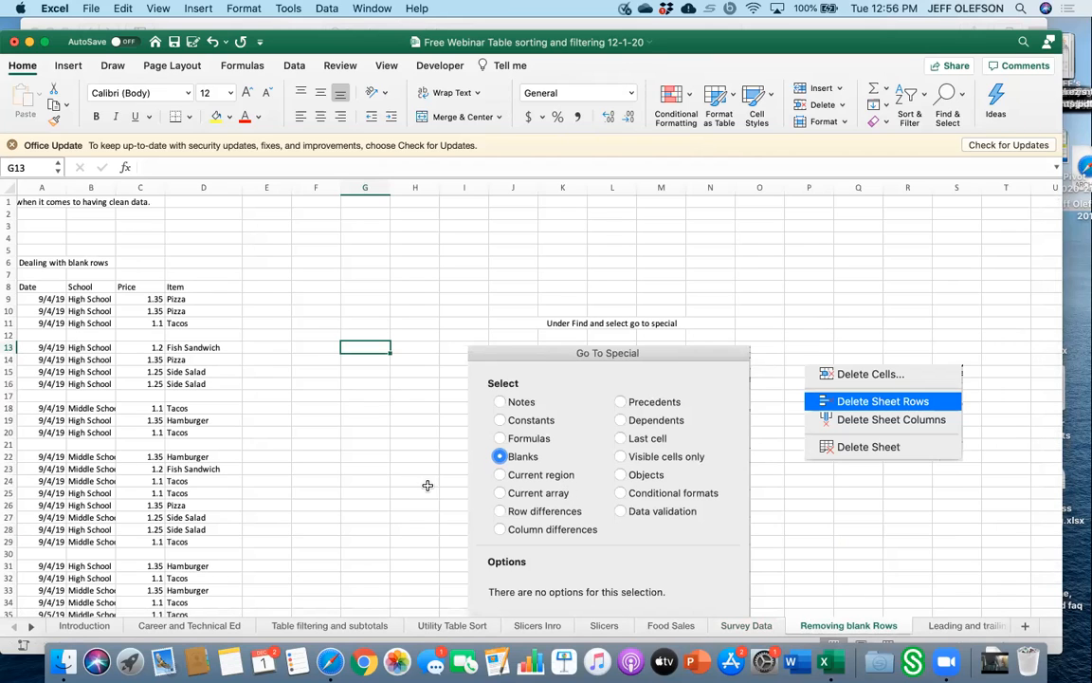
pyautogui.scroll(-5, 270, 448)
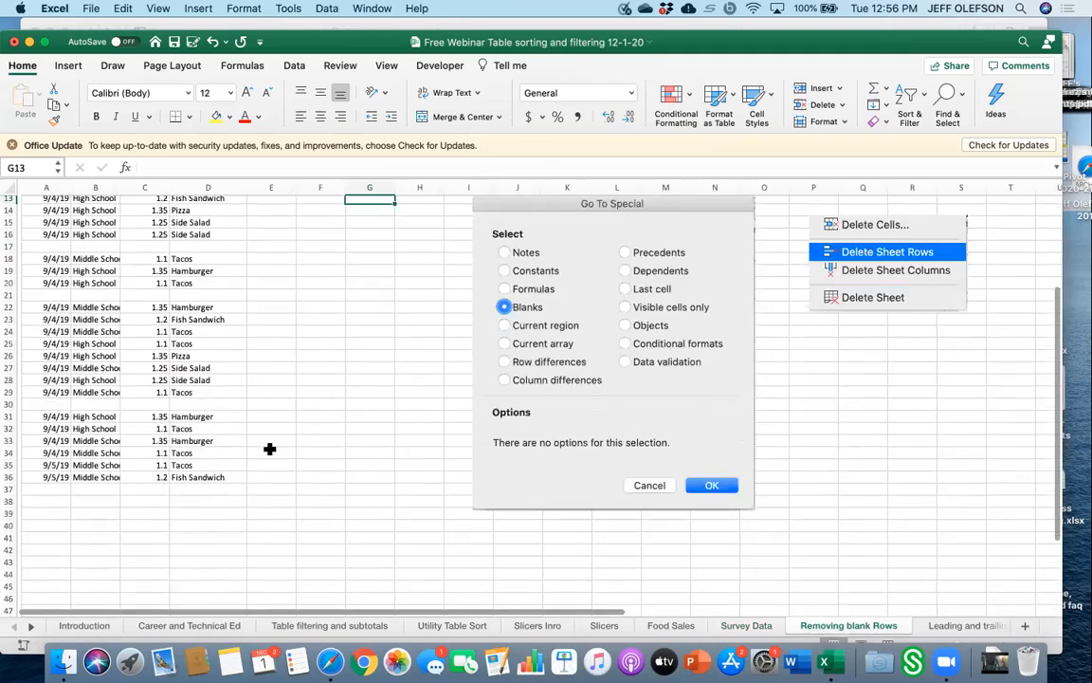
# Delete the blank rows from the A8:D36 data via Go To Special Blanks, then undo the deletion.
pyautogui.scroll(3, 270, 448)
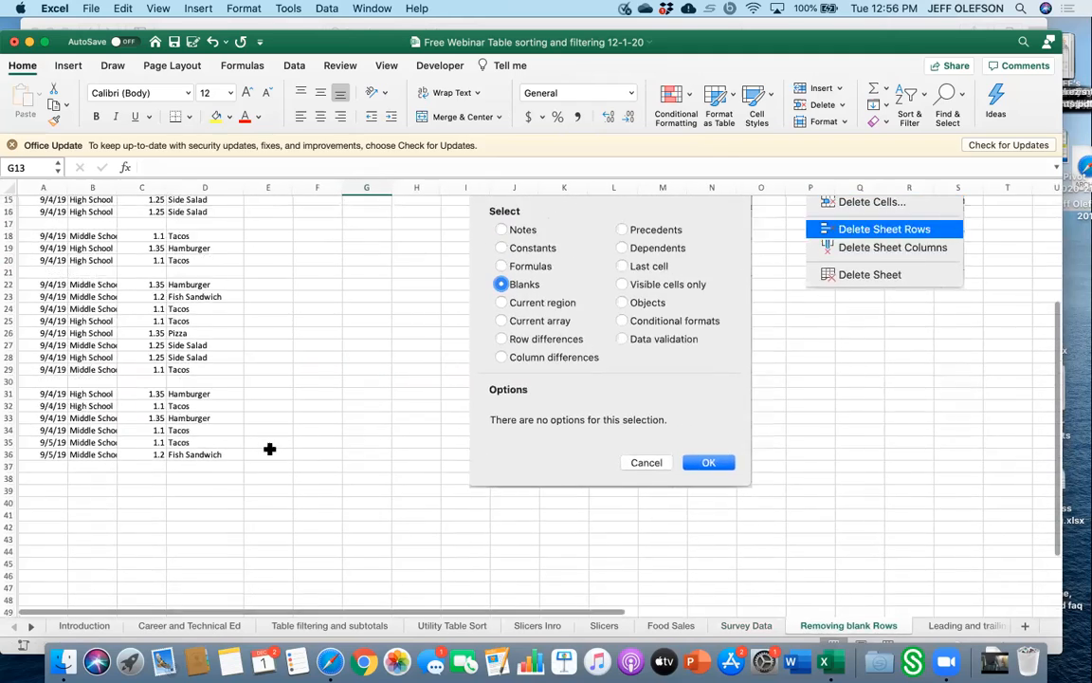
pyautogui.scroll(3, 269, 448)
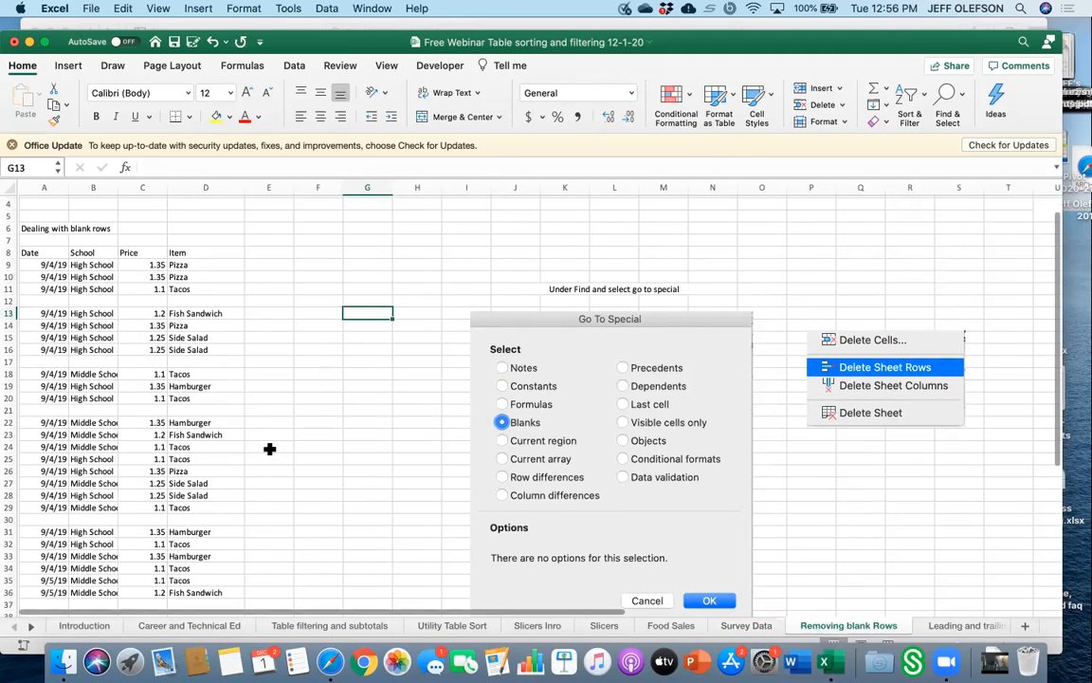
pyautogui.hscroll(1, 269, 449)
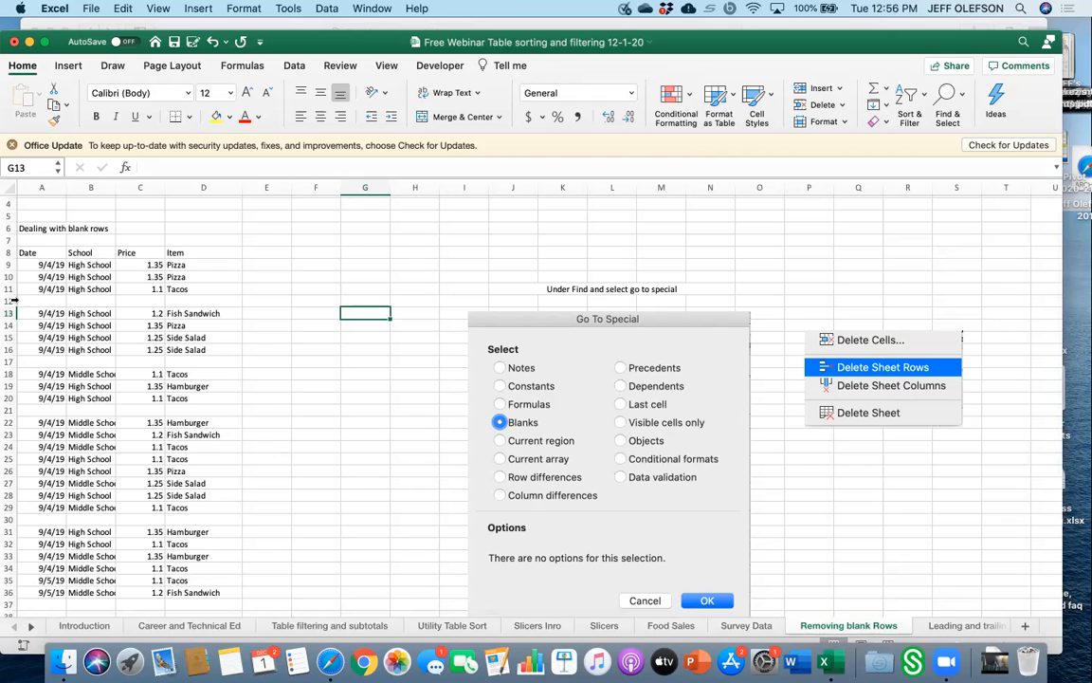
pyautogui.moveTo(24, 252); pyautogui.dragTo(181, 589)
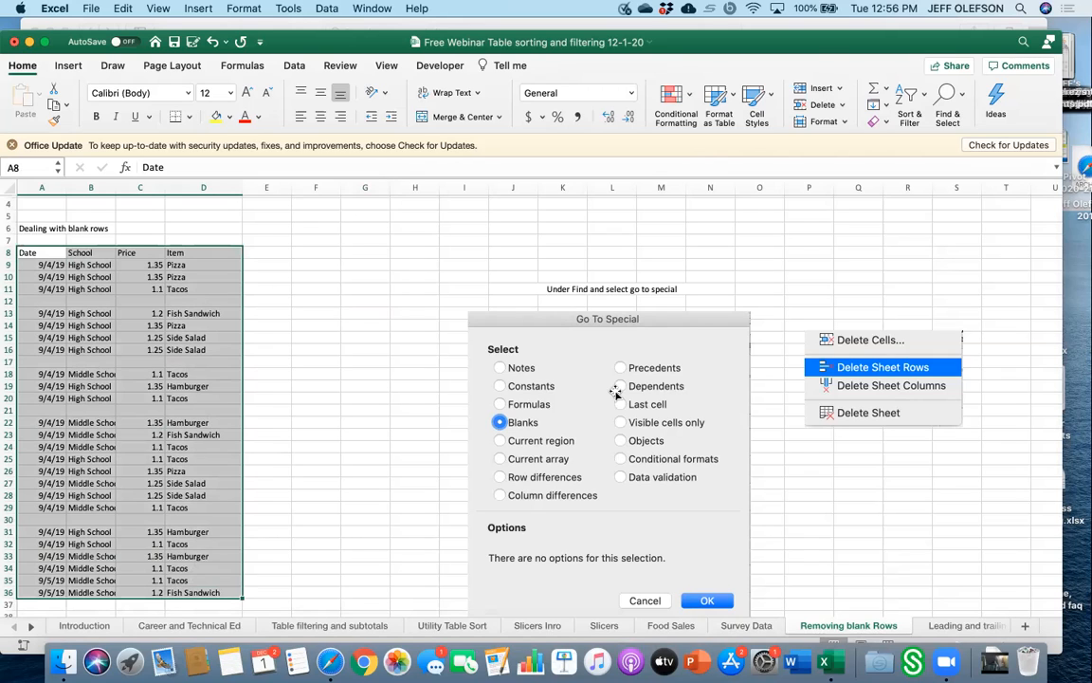
pyautogui.click(965, 99)
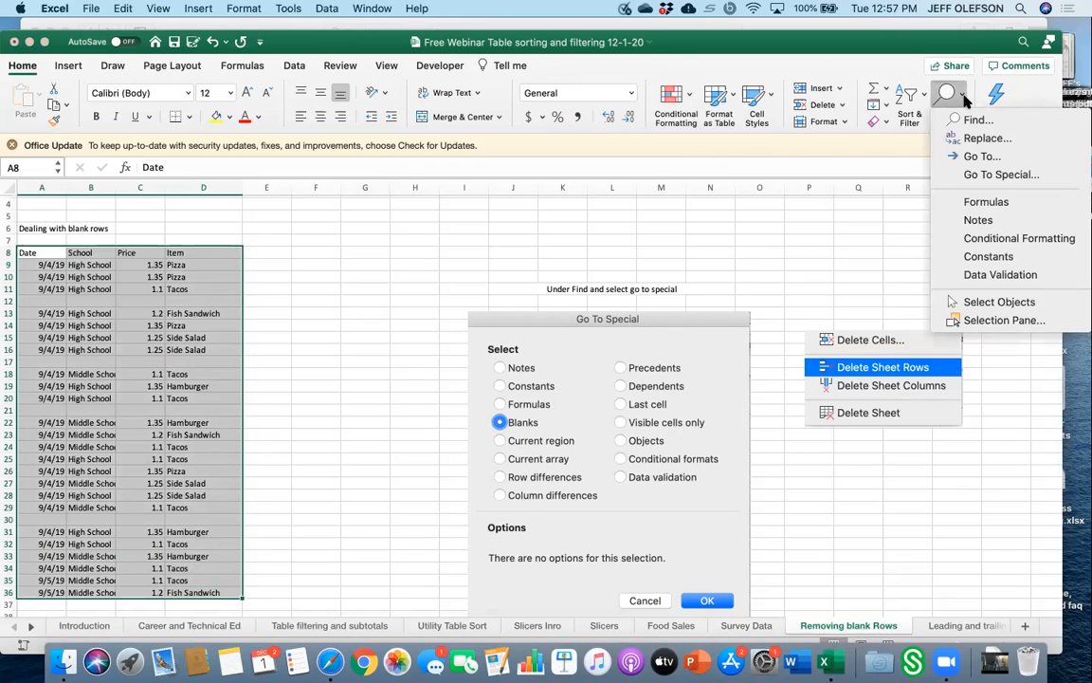
pyautogui.click(973, 172)
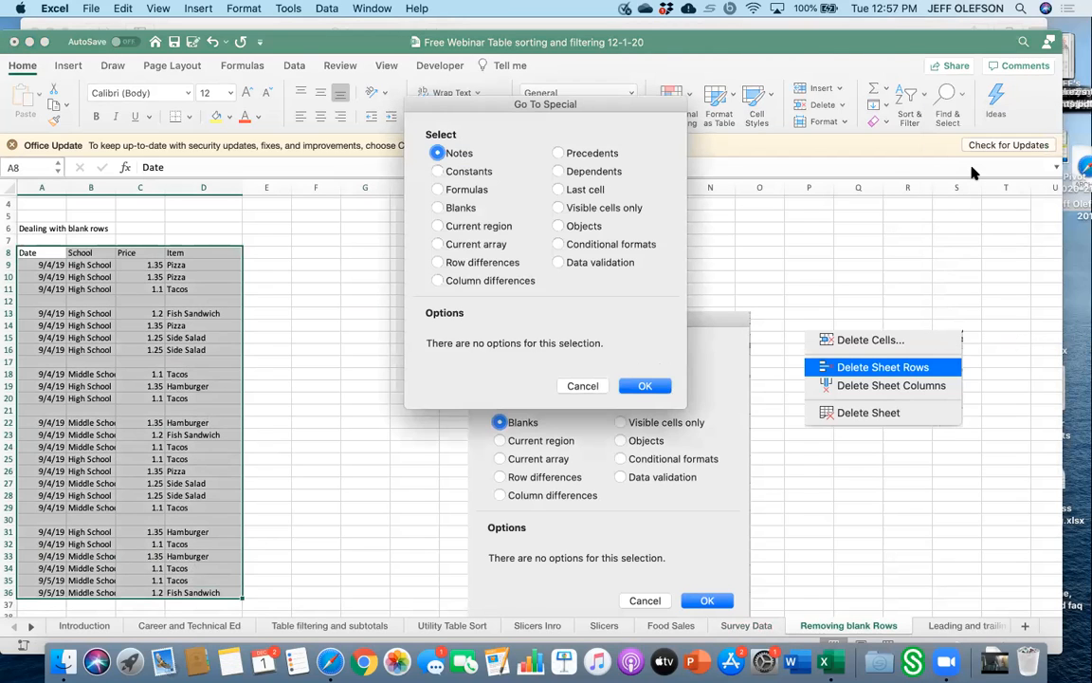
pyautogui.click(438, 208)
pyautogui.click(641, 384)
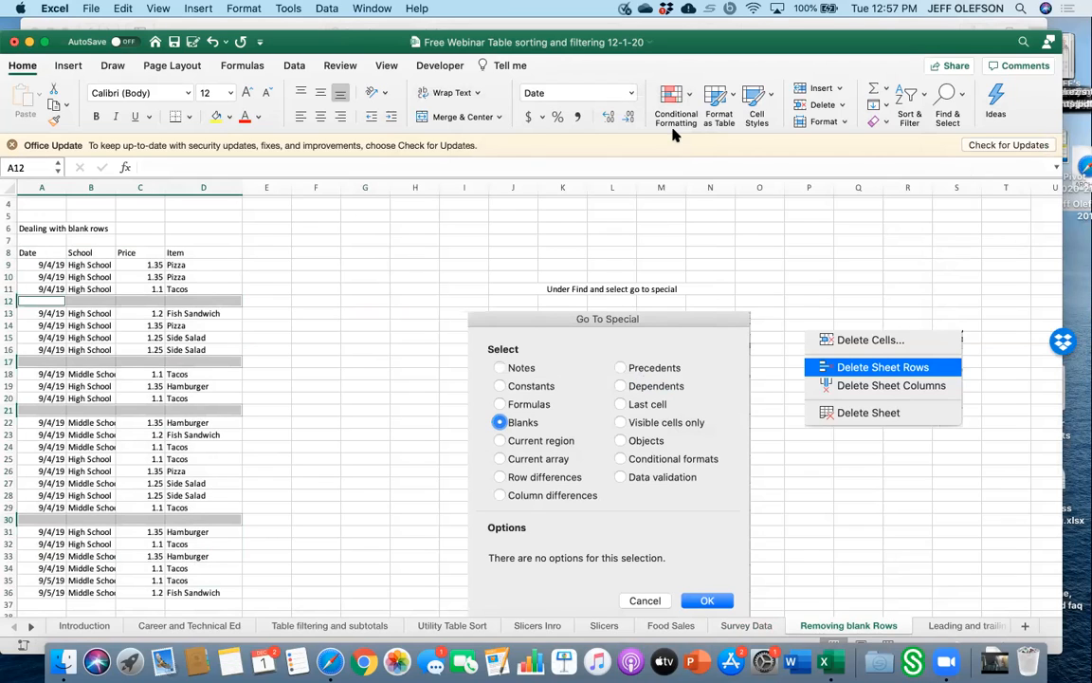
pyautogui.click(808, 106)
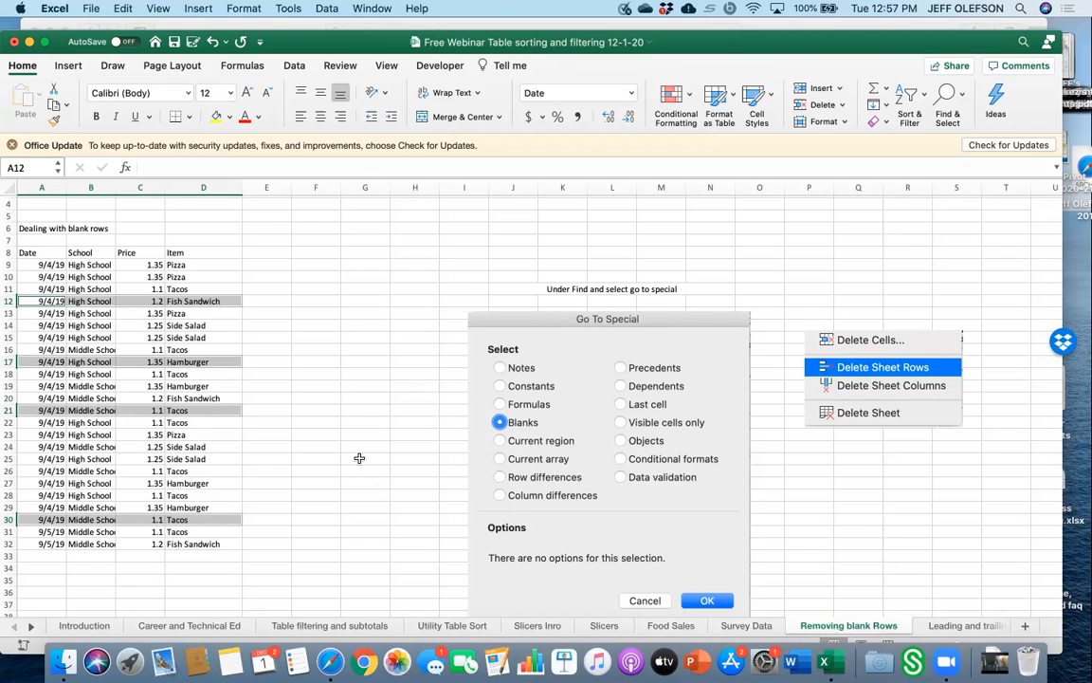
pyautogui.click(213, 42)
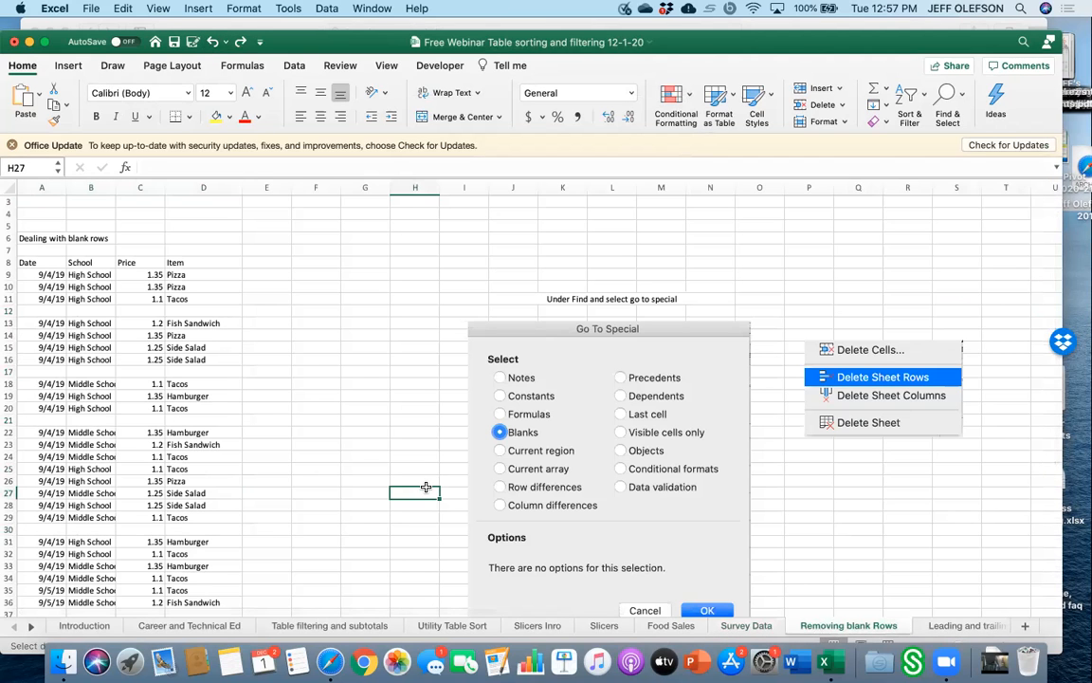
# Select the A8:D36 data again, select its blank cells with Go To Special, and delete their entire sheet rows.
pyautogui.click(51, 265)
pyautogui.moveTo(51, 265); pyautogui.dragTo(223, 543)
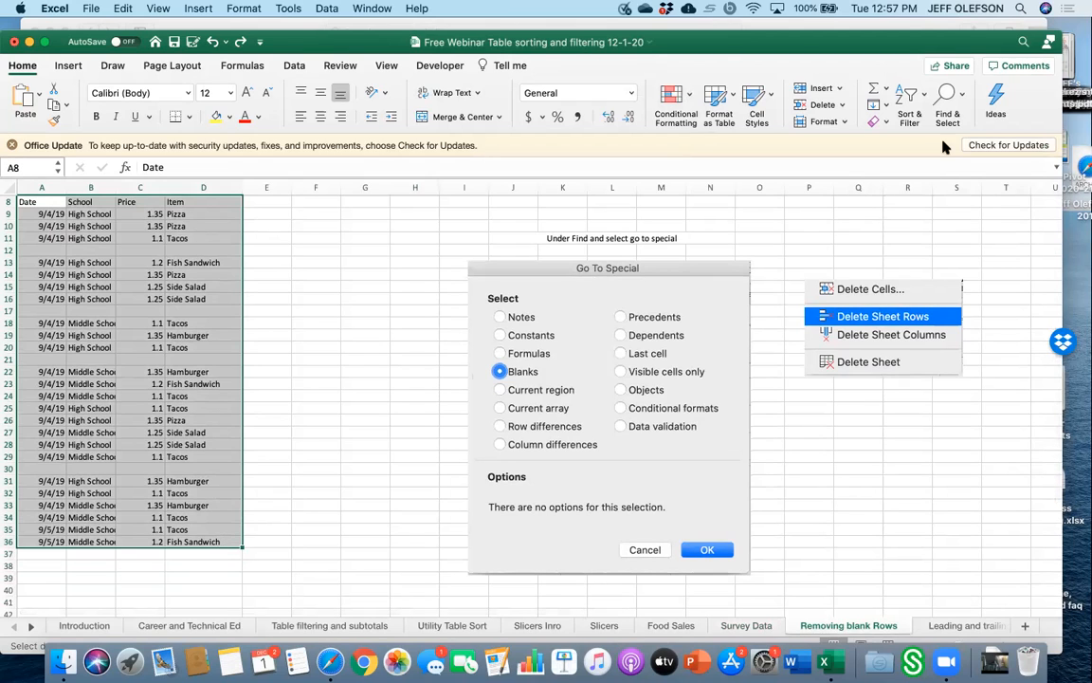
pyautogui.click(958, 99)
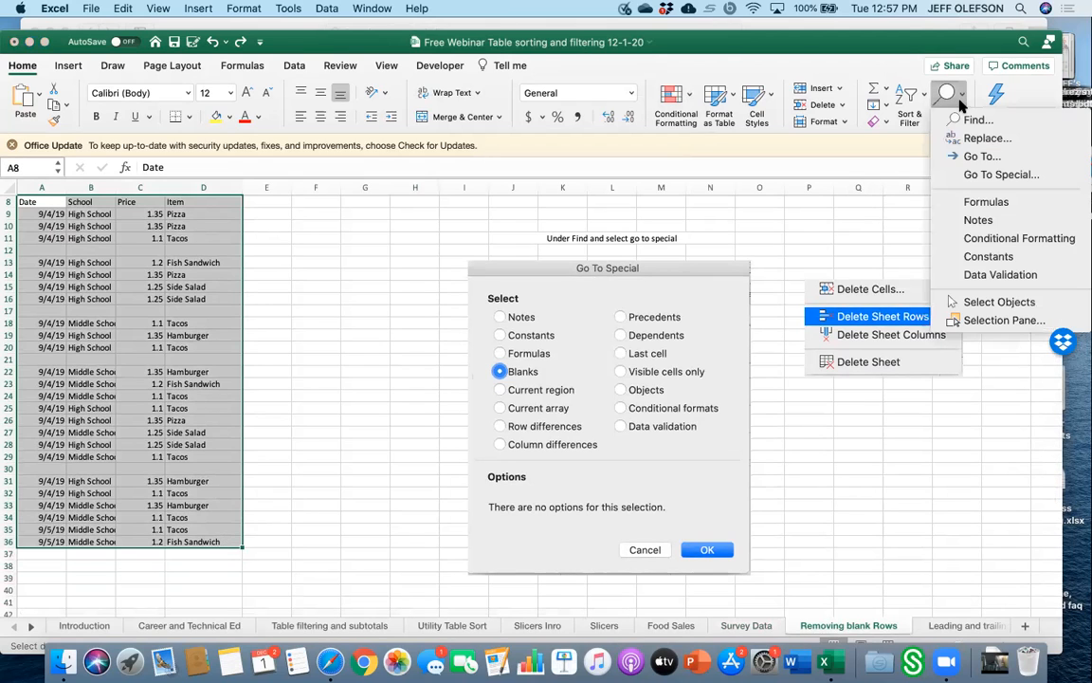
pyautogui.click(974, 175)
pyautogui.click(438, 208)
pyautogui.click(641, 387)
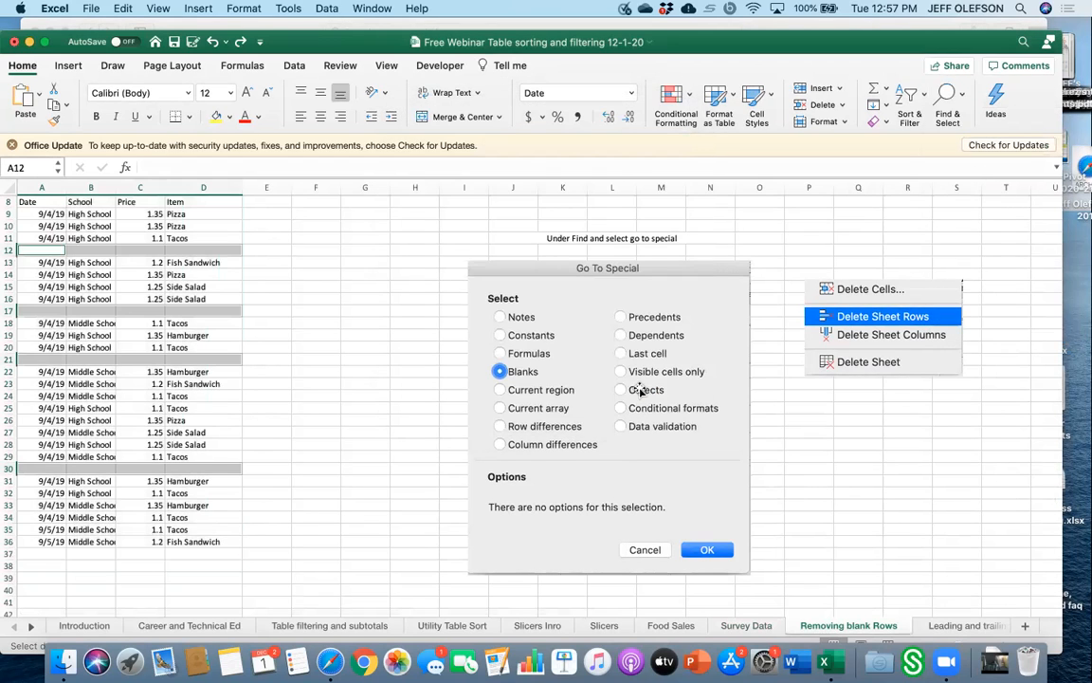
pyautogui.click(801, 107)
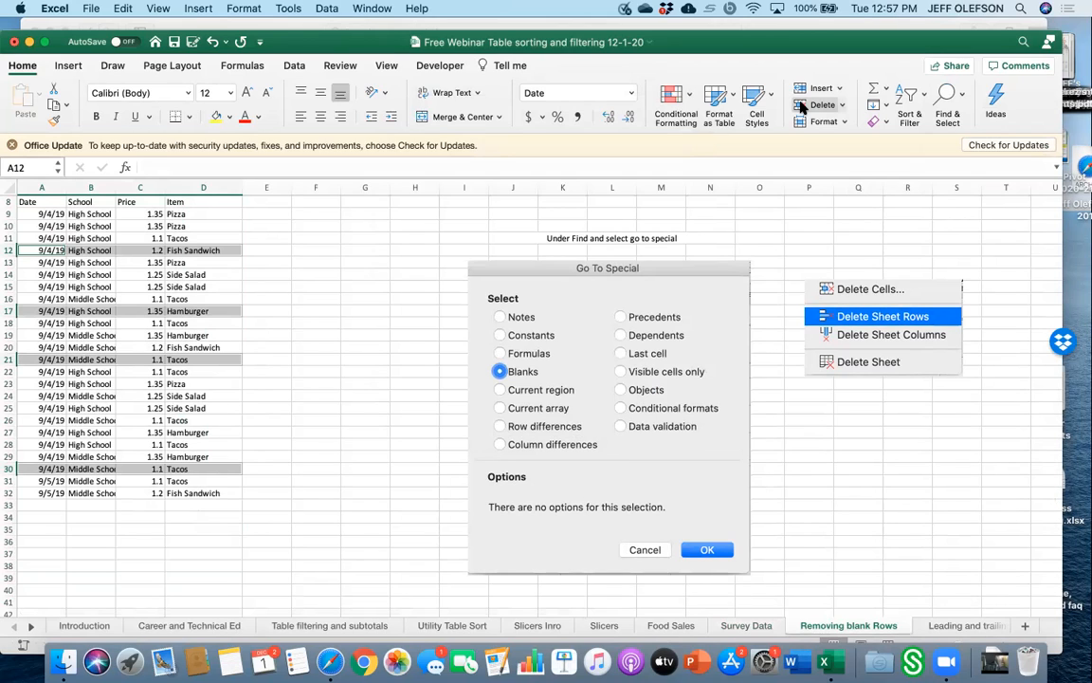
# Switch to the Leading and trailing spaces sheet and widen column E.
pyautogui.click(941, 627)
pyautogui.scroll(4, 429, 414)
pyautogui.scroll(10, 330, 381)
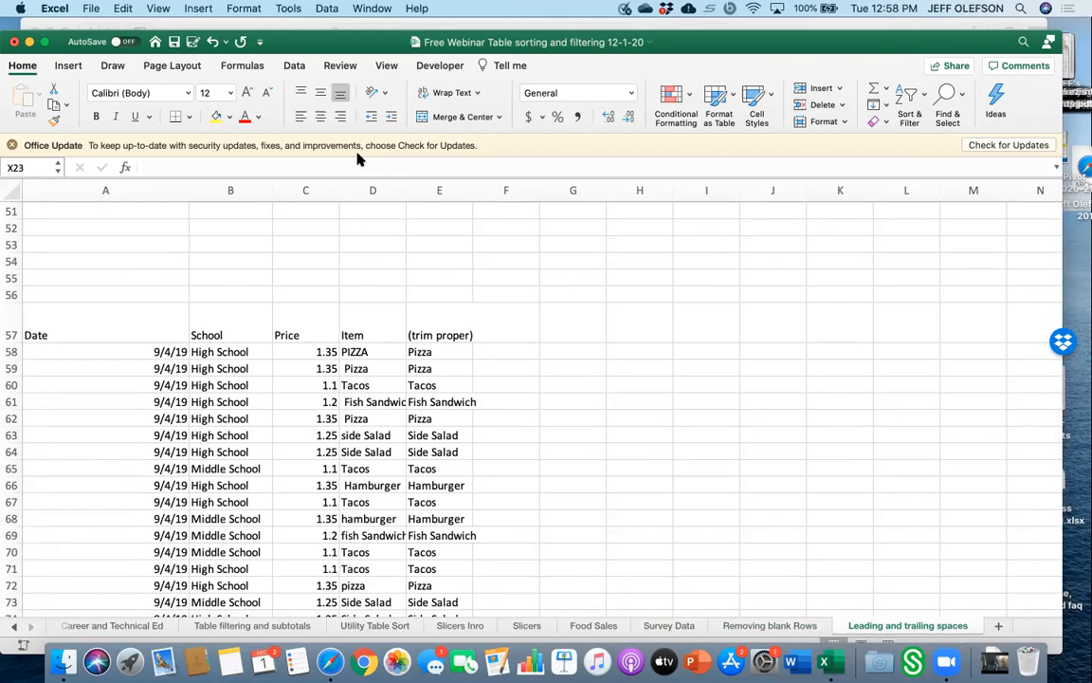
pyautogui.moveTo(405, 189); pyautogui.dragTo(455, 189)
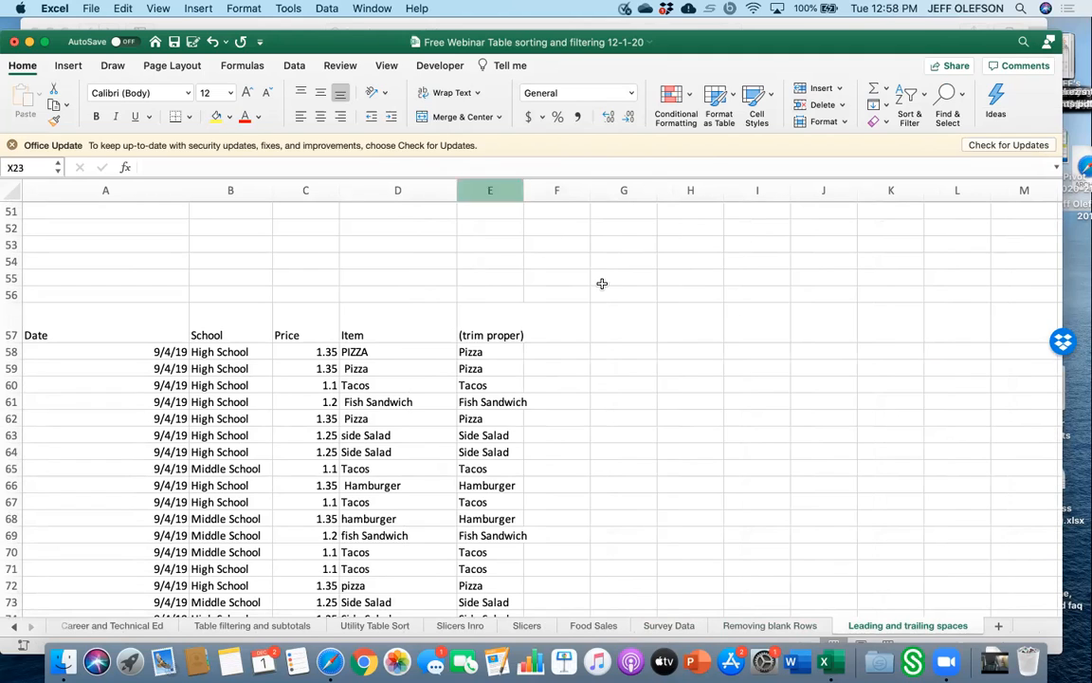
# Enter the formula =proper(D58) in cell G58.
pyautogui.click(626, 356)
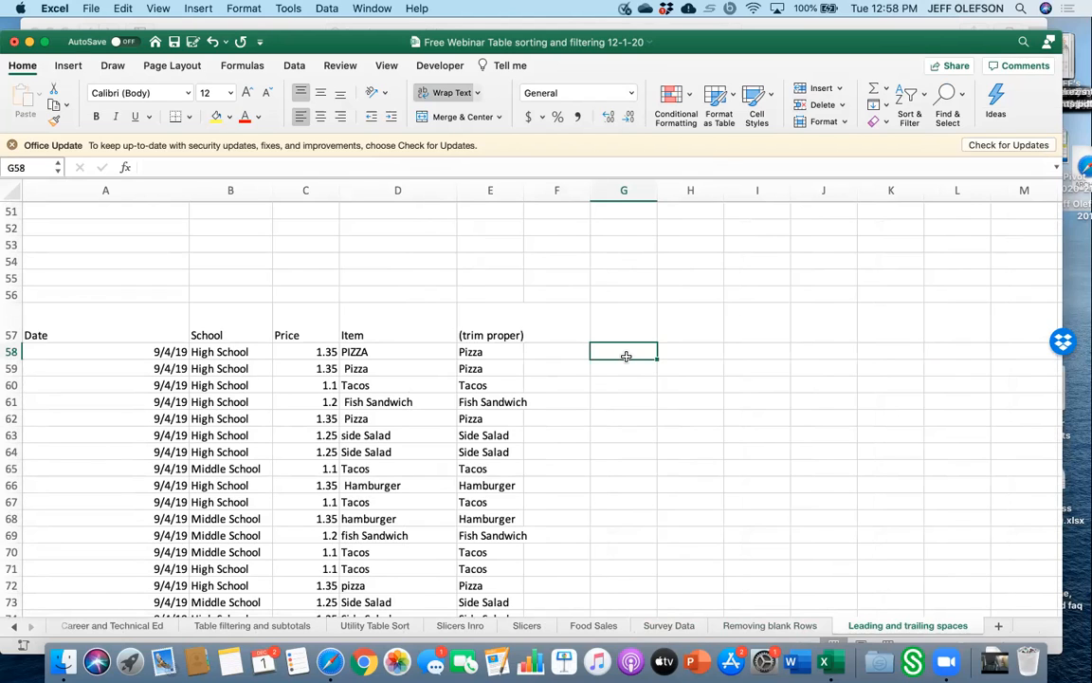
pyautogui.write('=')
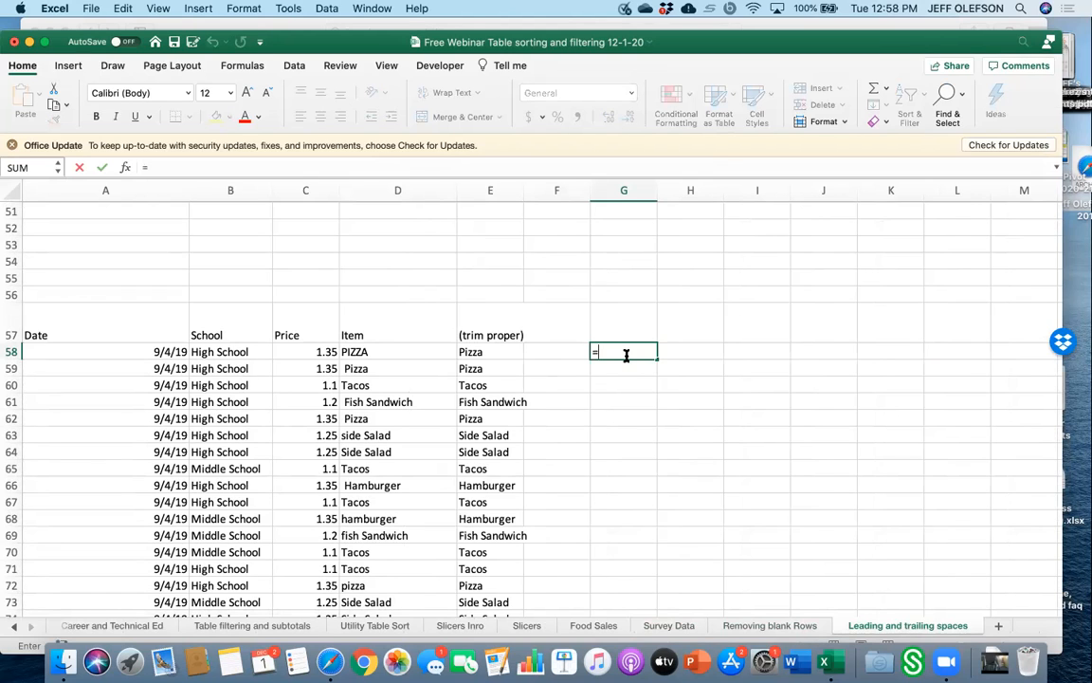
pyautogui.write('prop')
pyautogui.write('er(')
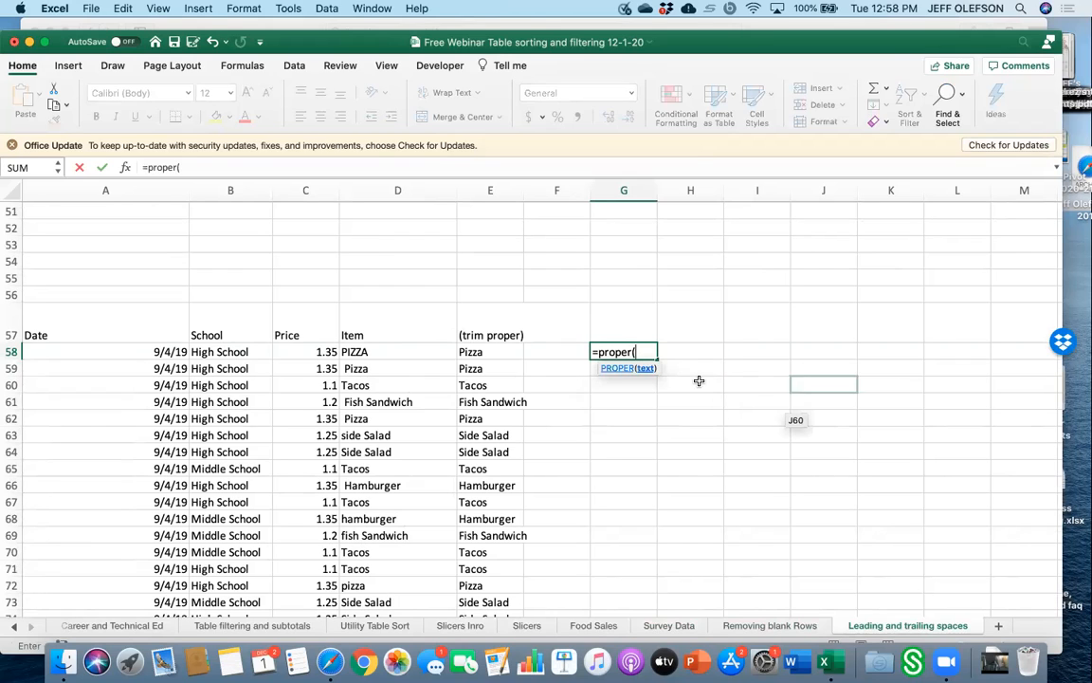
pyautogui.click(363, 352)
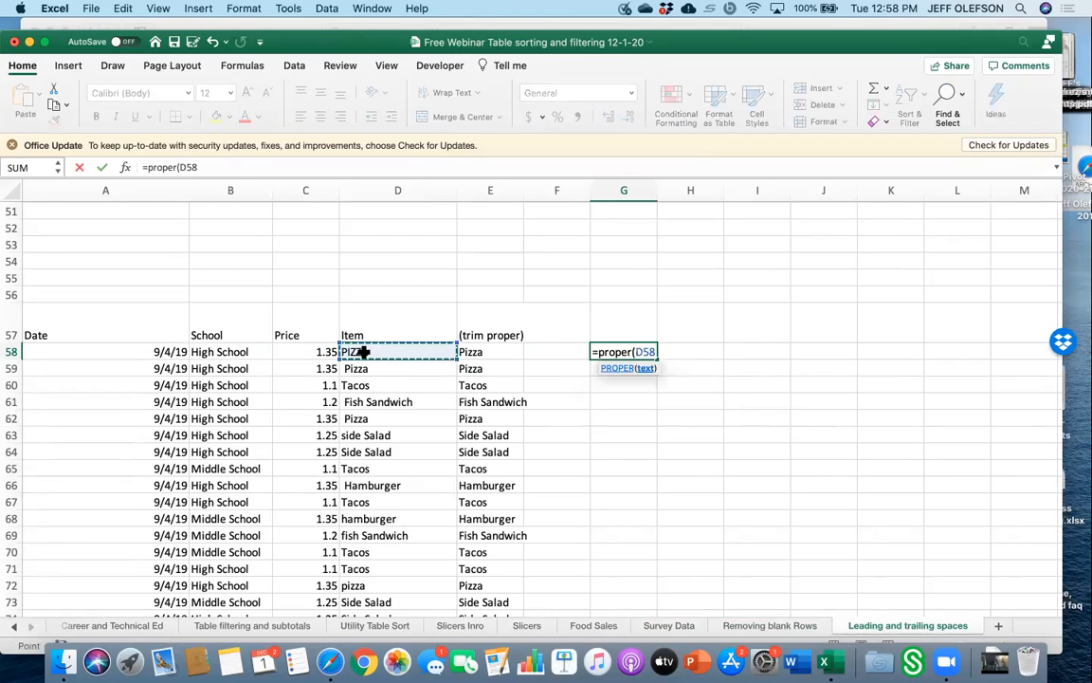
pyautogui.write(')')
pyautogui.press('Return')
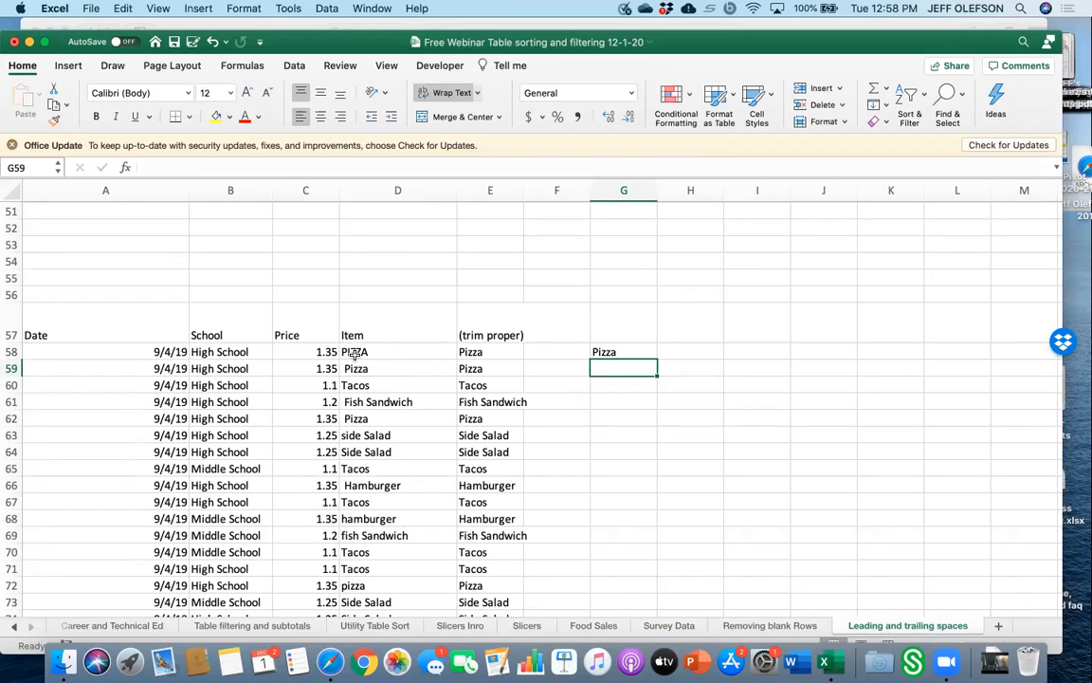
# Fill the G58 formula down through G68.
pyautogui.click(646, 353)
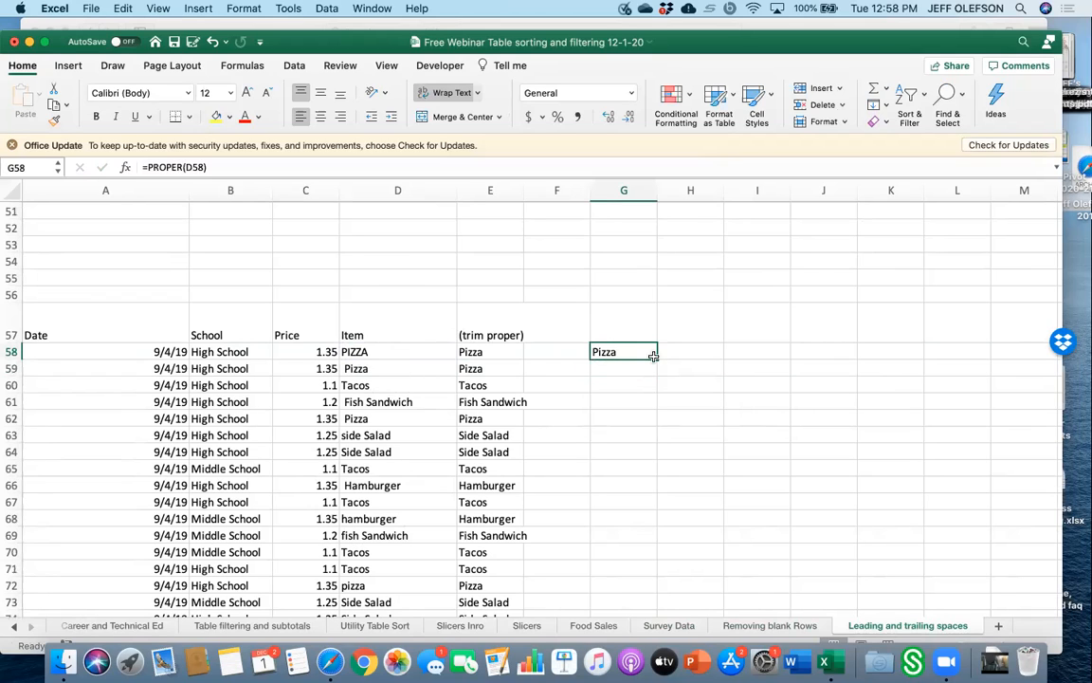
pyautogui.moveTo(657, 358); pyautogui.dragTo(651, 534)
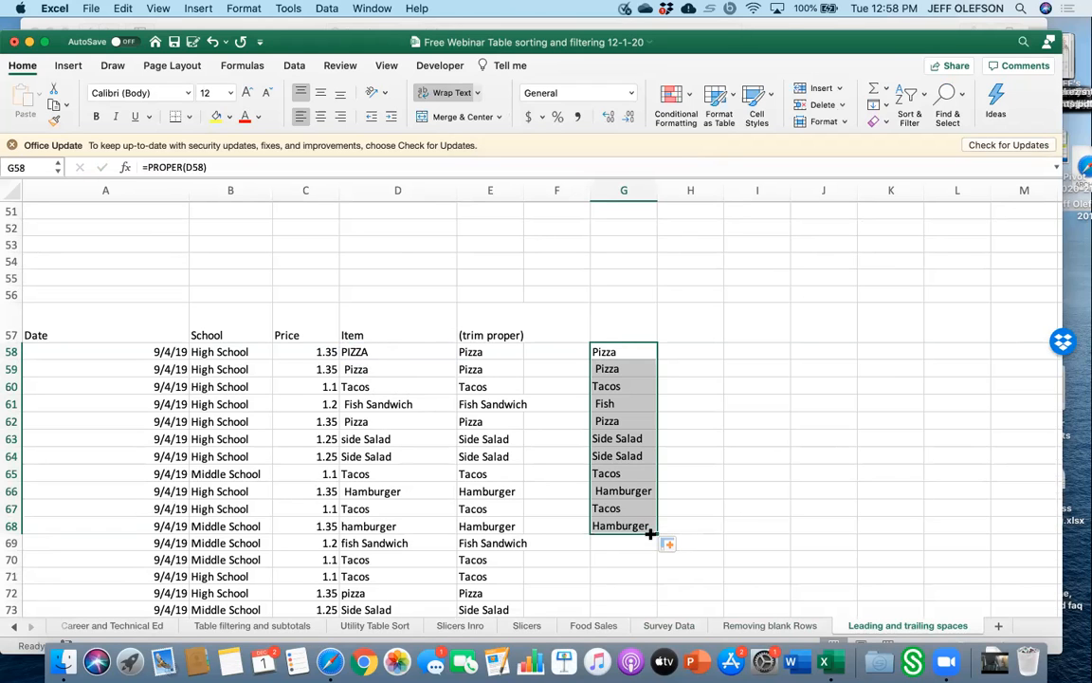
# Scroll through the sheet to review the text-cleaning columns and function notes.
pyautogui.scroll(-8, 707, 515)
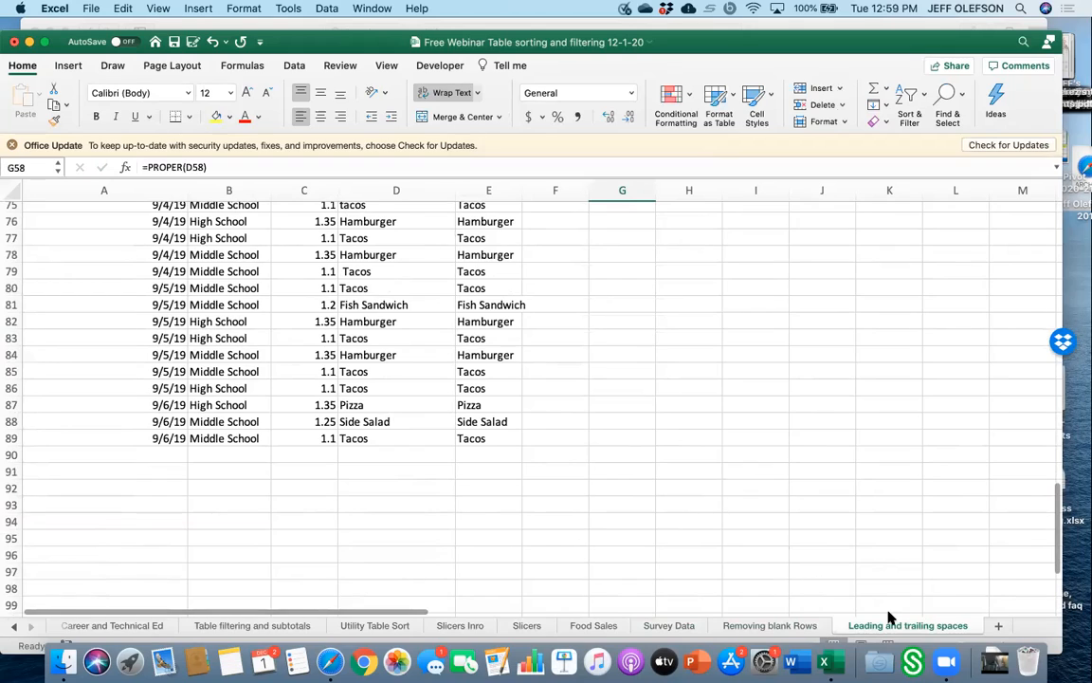
pyautogui.scroll(10, 725, 508)
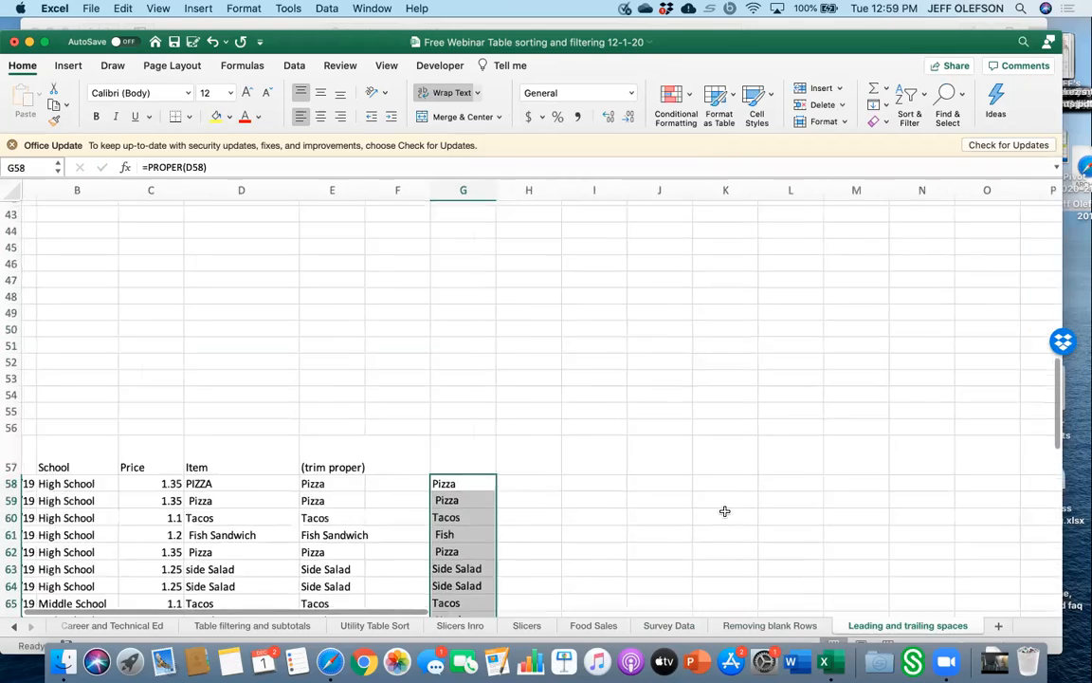
pyautogui.keyDown('ctrl'); pyautogui.scroll(-5, 724, 509); pyautogui.keyUp('ctrl')
pyautogui.keyDown('ctrl'); pyautogui.scroll(5, 482, 344); pyautogui.keyUp('ctrl')
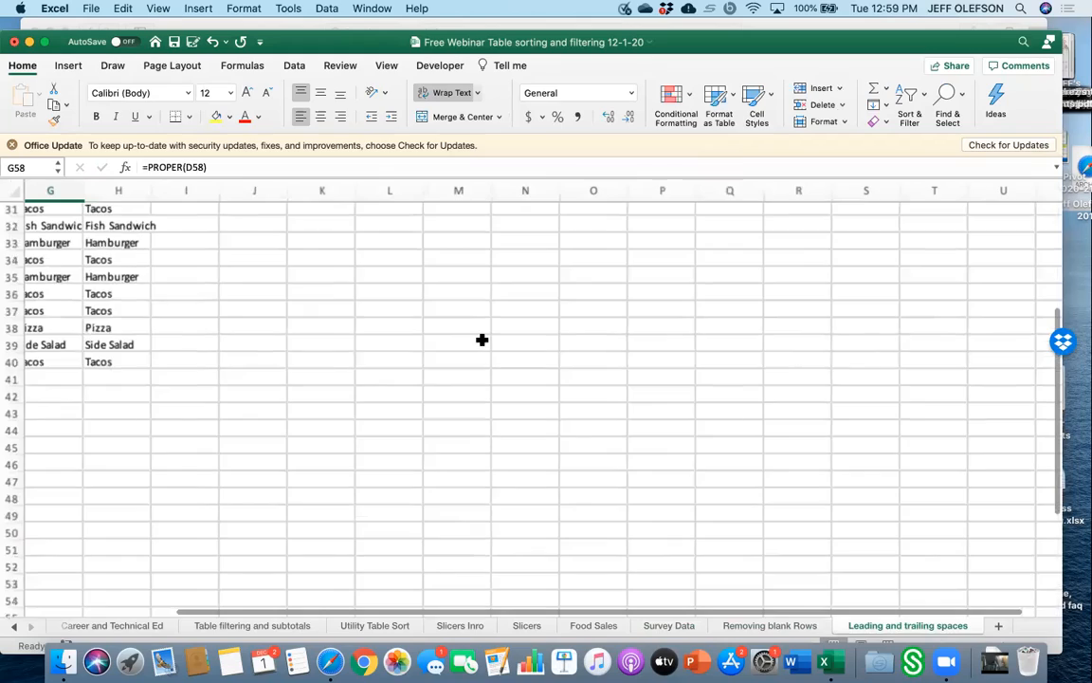
pyautogui.scroll(8, 482, 340)
pyautogui.keyDown('ctrl'); pyautogui.scroll(2, 482, 338); pyautogui.keyUp('ctrl')
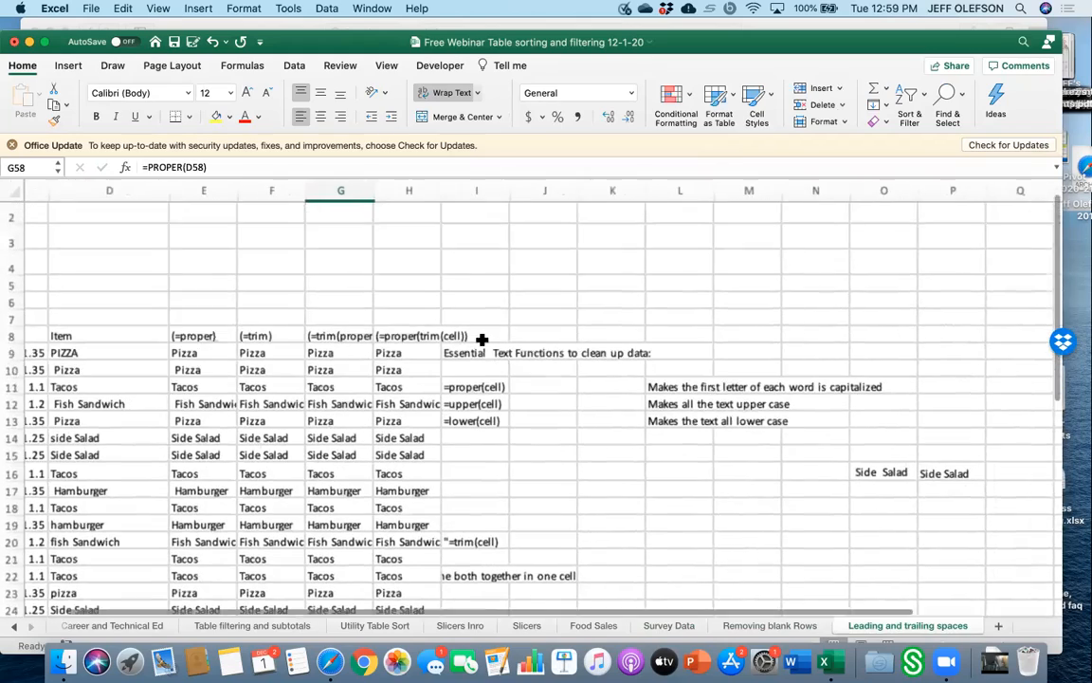
pyautogui.hscroll(-2, 701, 413)
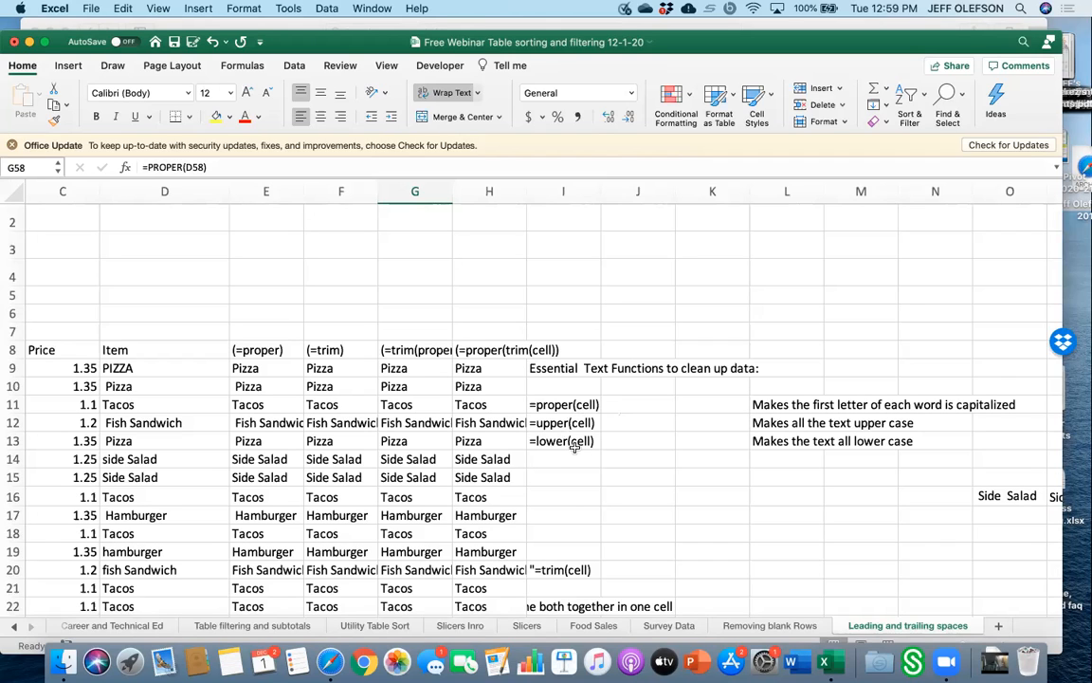
pyautogui.scroll(-10, 572, 521)
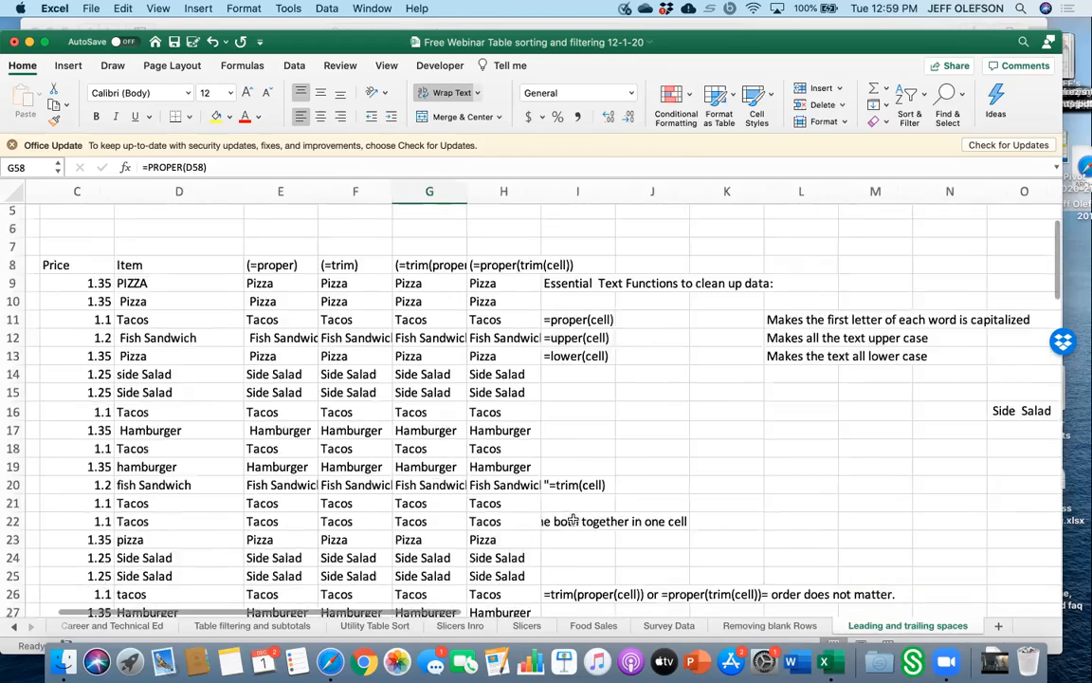
pyautogui.scroll(-15, 573, 519)
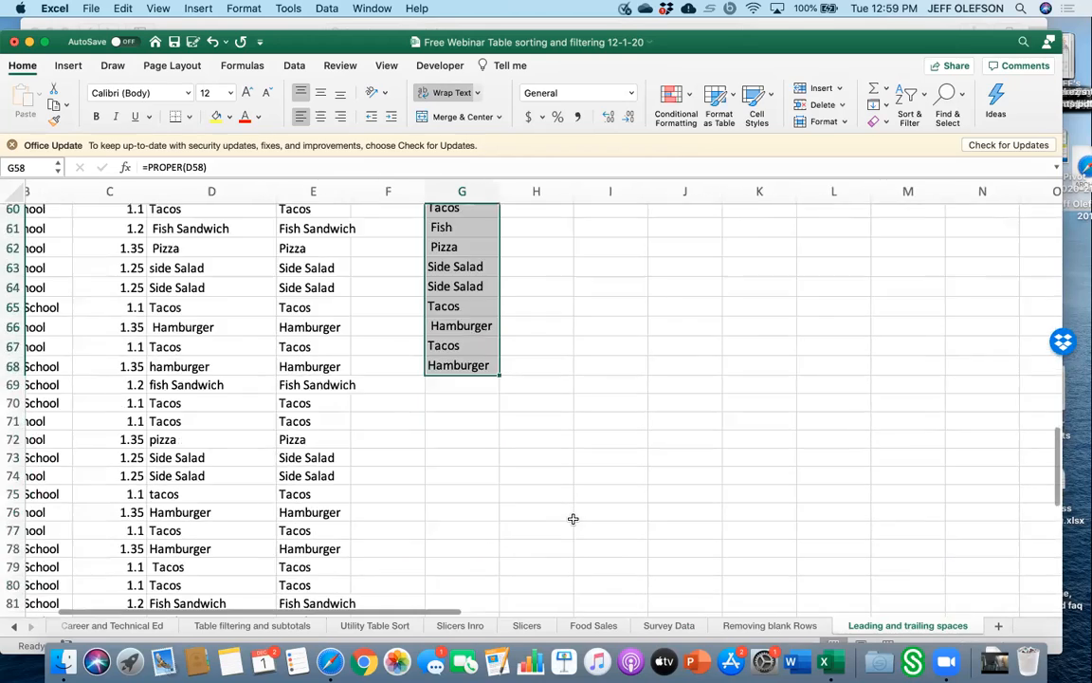
# Open the formula in cell E80 for editing and clear the cell.
pyautogui.click(342, 390)
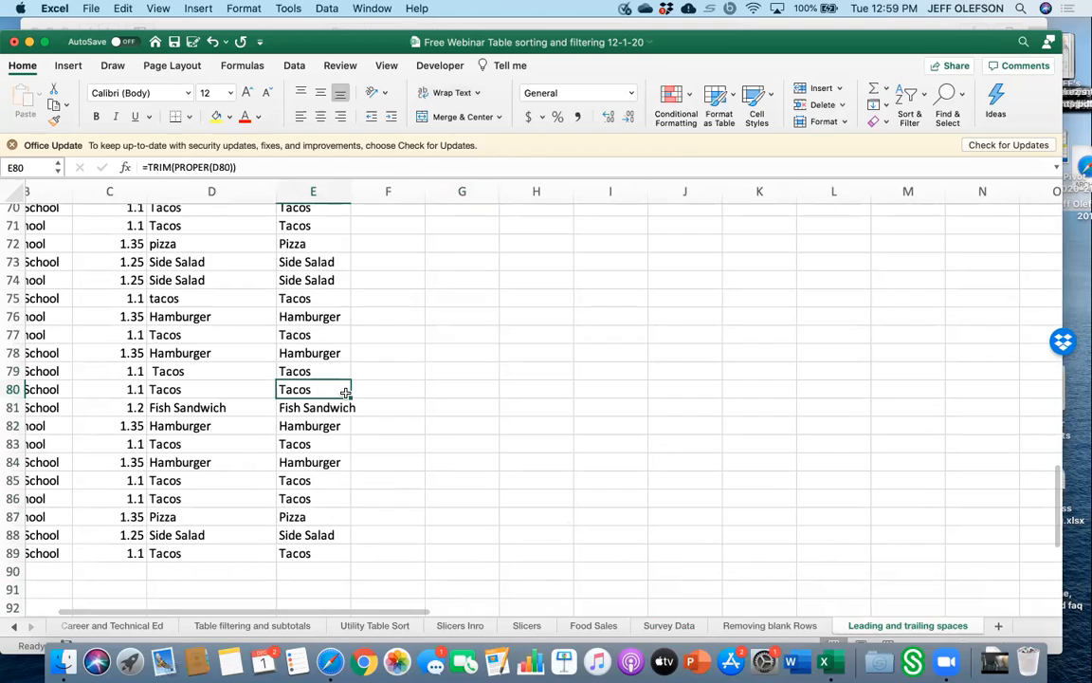
pyautogui.doubleClick(285, 390)
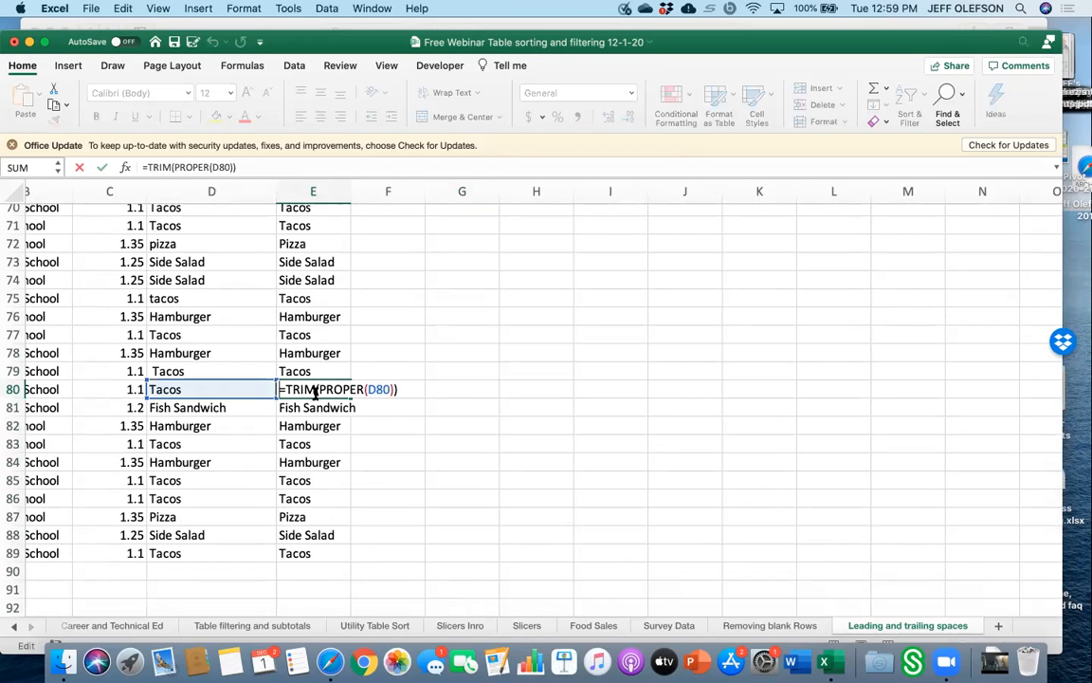
pyautogui.click(371, 419)
pyautogui.click(215, 428)
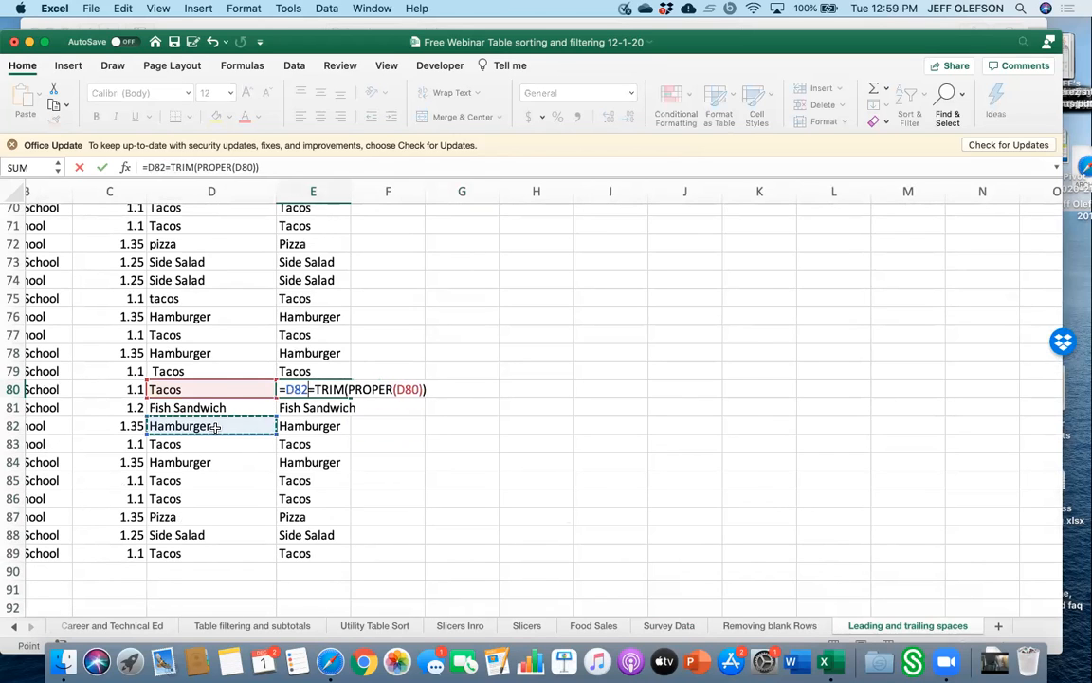
pyautogui.press('Escape')
pyautogui.write('`')
pyautogui.press('BackSpace')
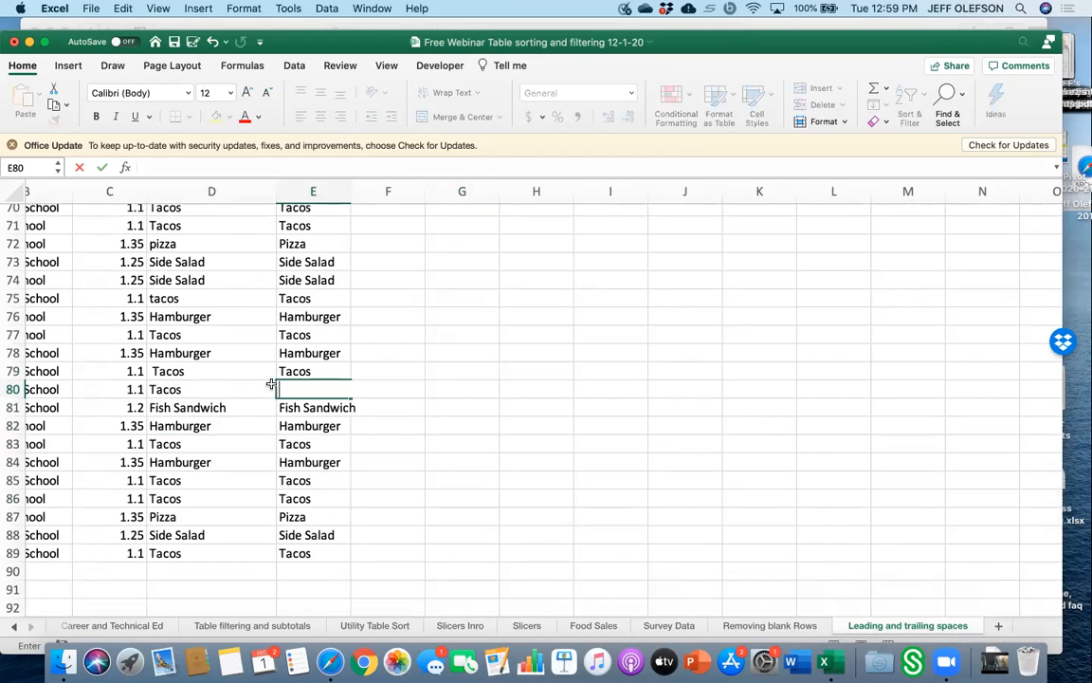
pyautogui.click(474, 410)
# Insert a leading space before the text tacos in cell D75.
pyautogui.click(219, 388)
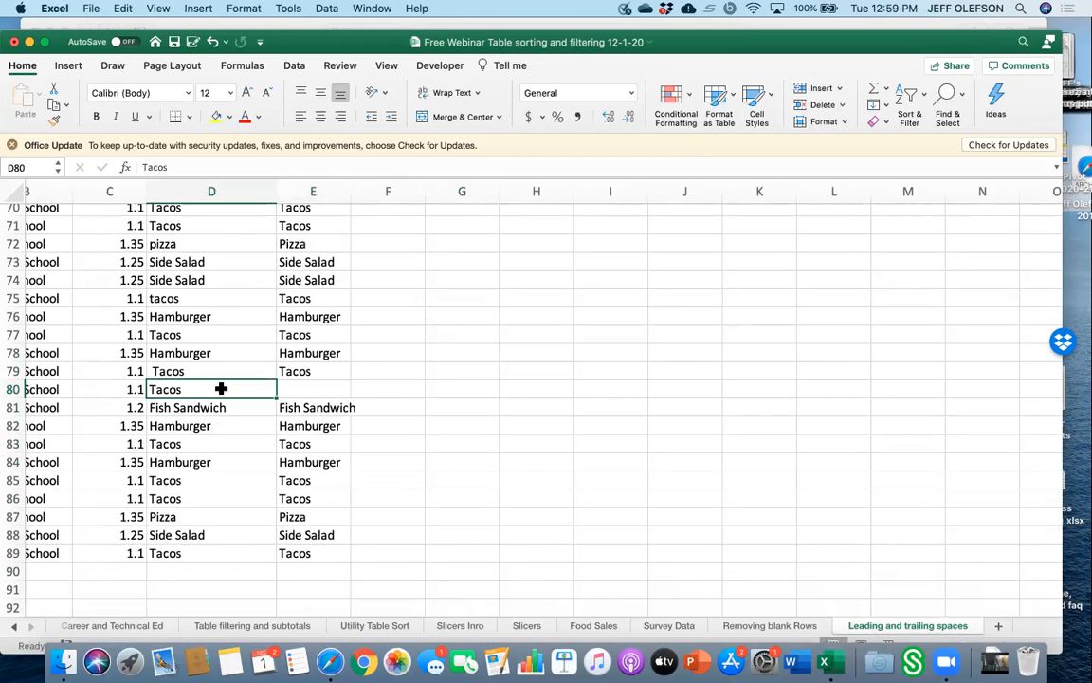
pyautogui.click(215, 296)
pyautogui.doubleClick(215, 296)
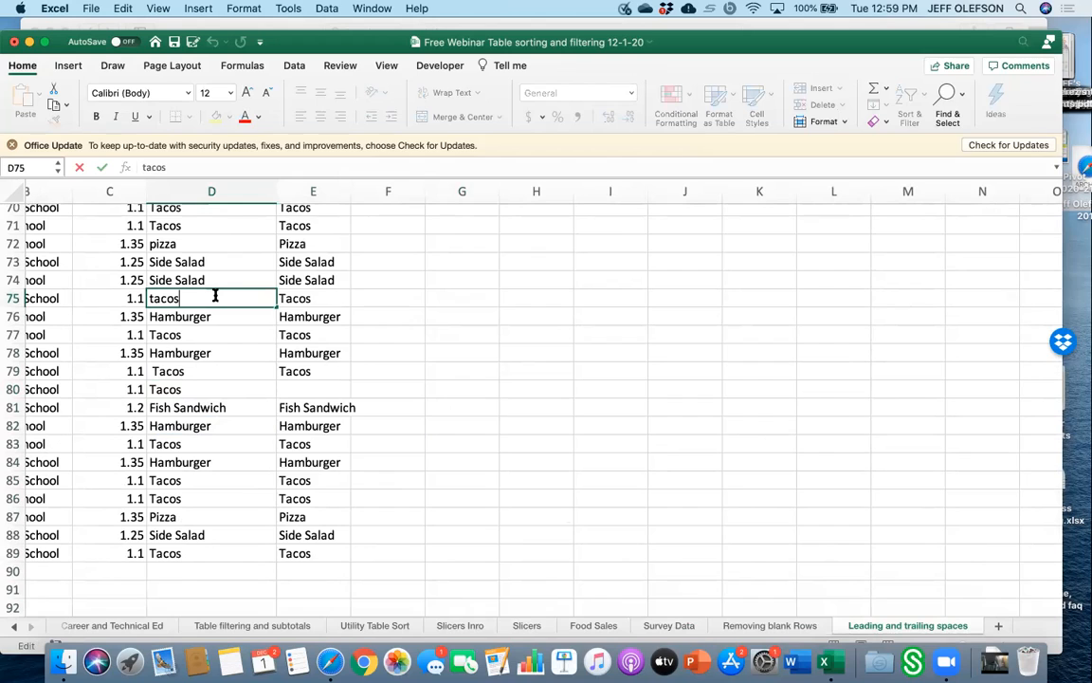
pyautogui.press('Left')
pyautogui.press('Left')
pyautogui.press('Left')
pyautogui.press('Left')
pyautogui.press('Left')
pyautogui.press('Left')
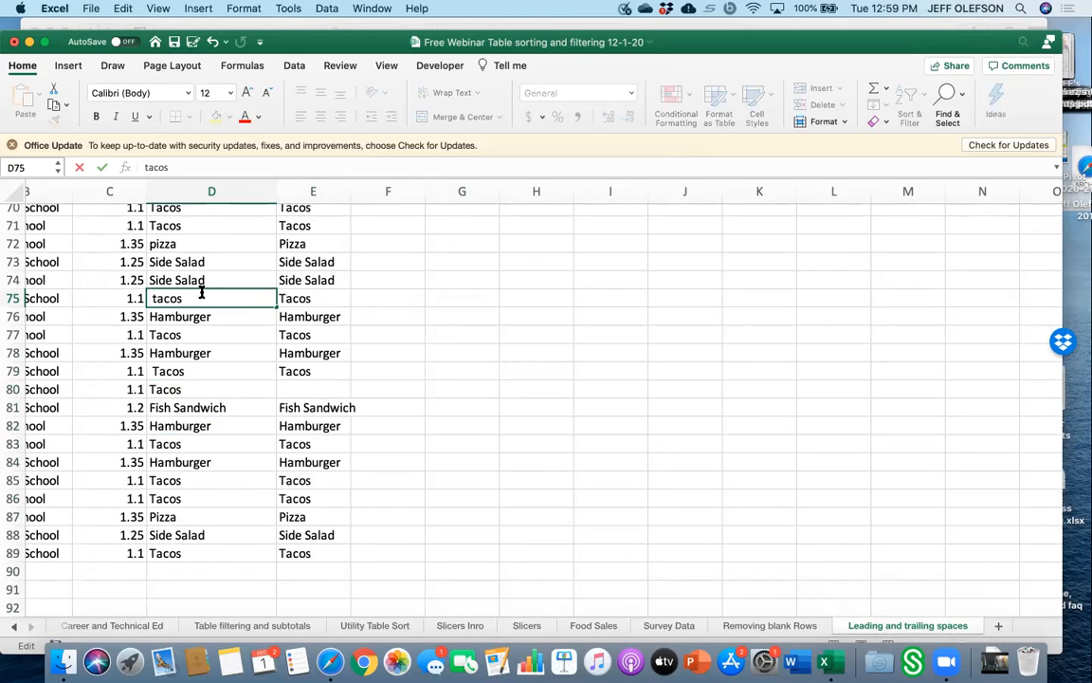
pyautogui.click(545, 320)
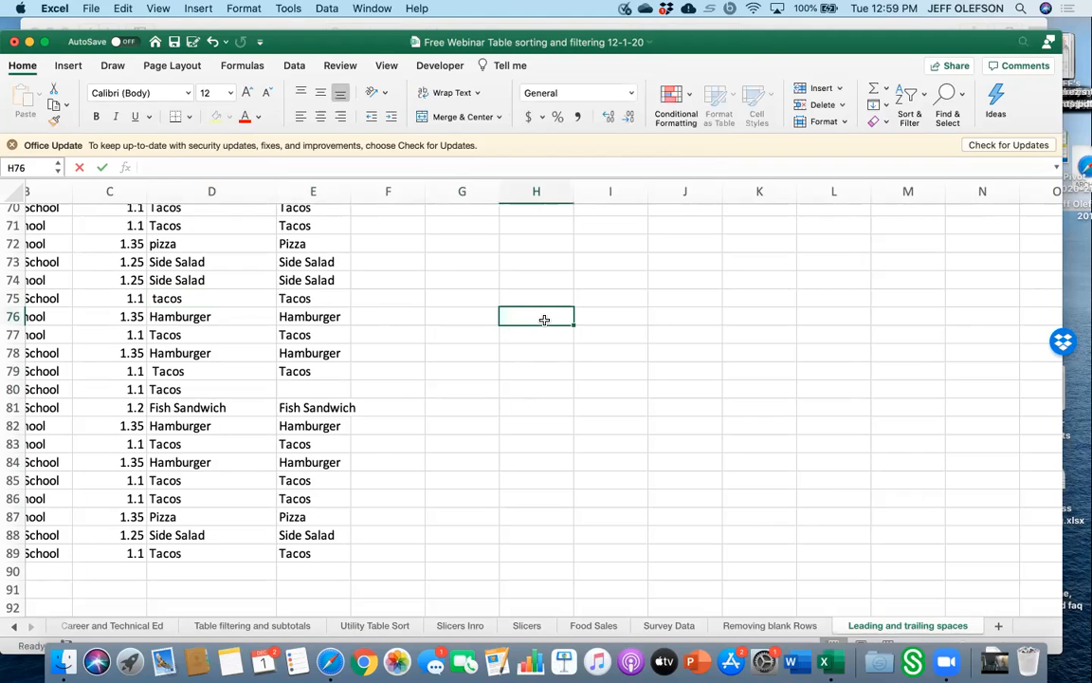
# Enter Side Salad in cell H76 and Tacos in cell H77.
pyautogui.write('Side Salad')
pyautogui.press('Return')
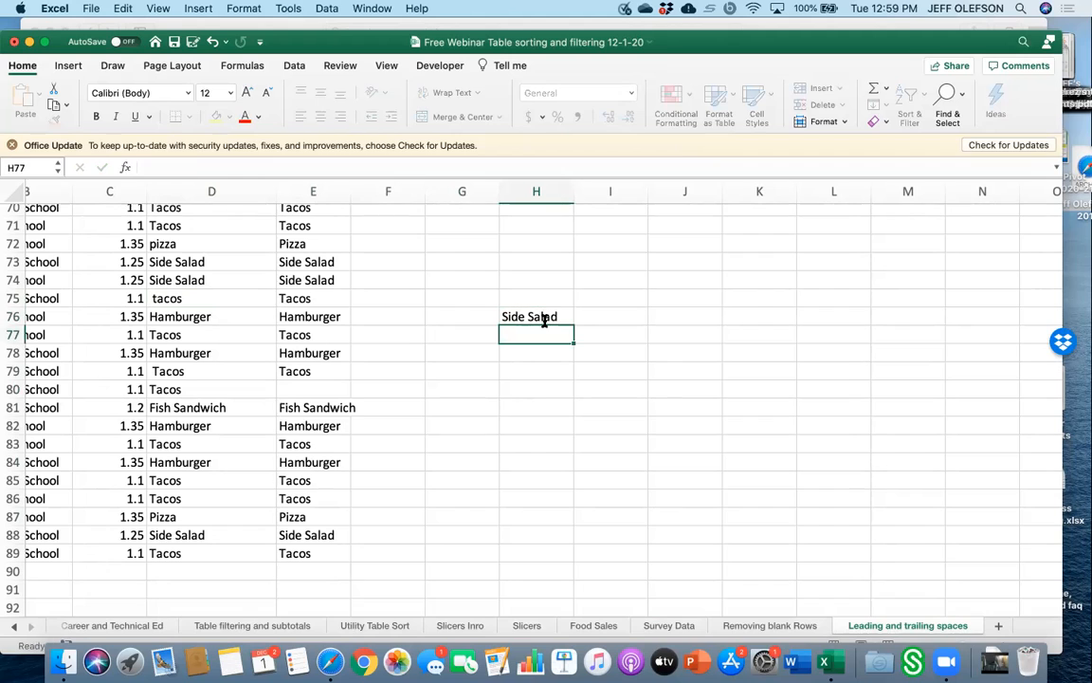
pyautogui.write('Tacos')
pyautogui.press('Return')
pyautogui.press('Up')
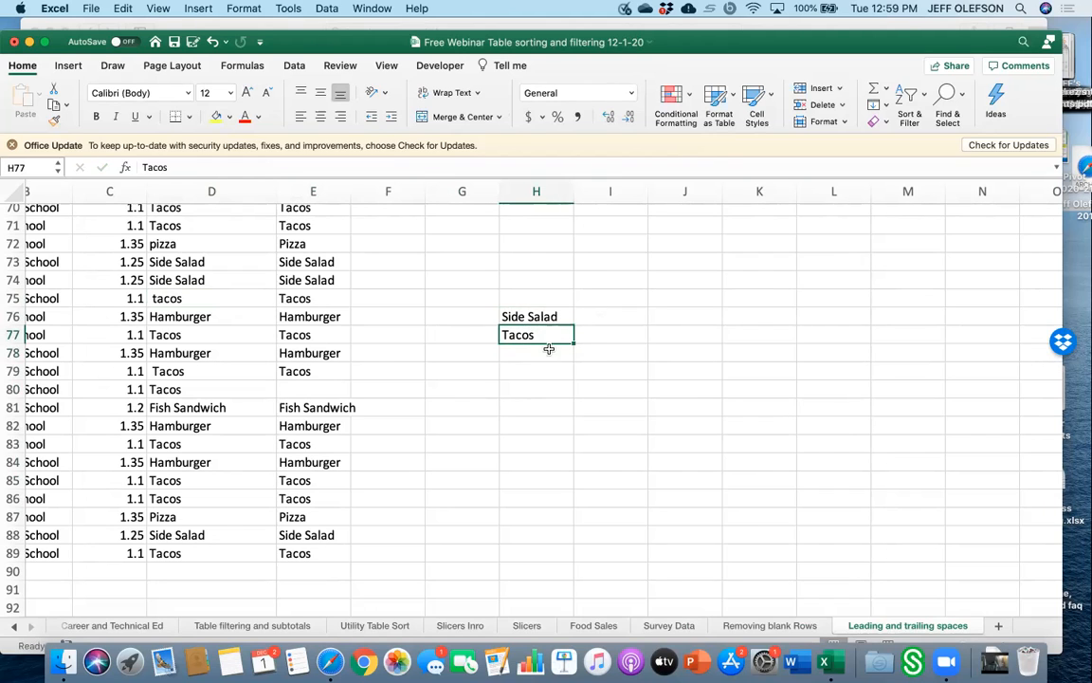
# Add a leading space before Tacos in H77 and a double space between the words in H76.
pyautogui.doubleClick(550, 334)
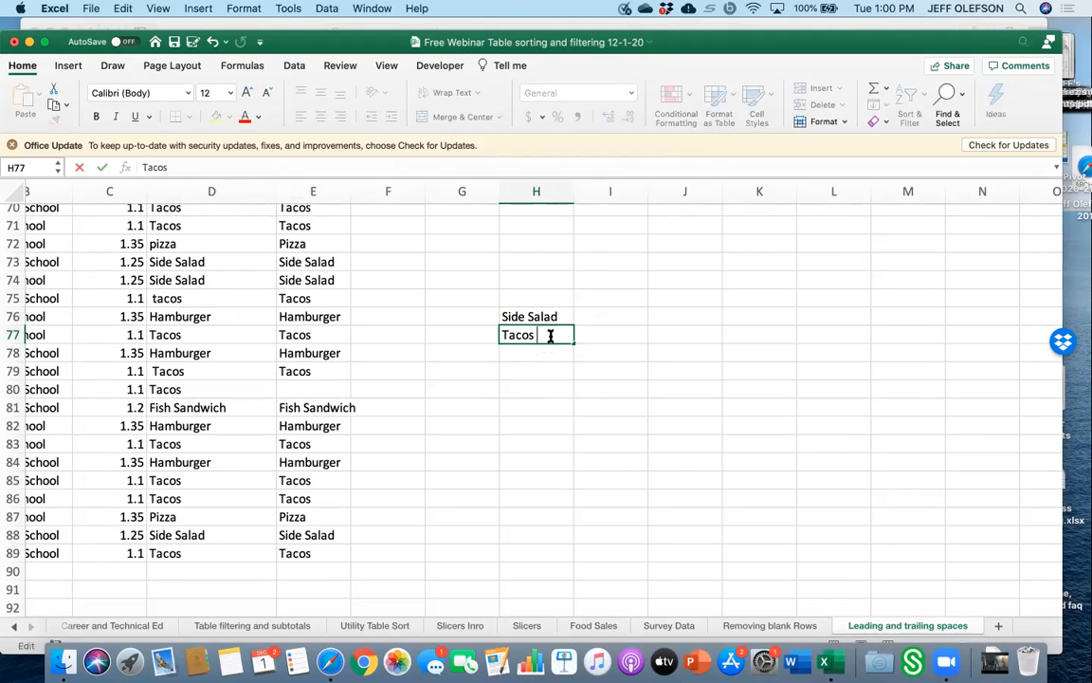
pyautogui.press('Left')
pyautogui.press('Left')
pyautogui.press('Left')
pyautogui.press('Left')
pyautogui.press('Left')
pyautogui.press('Left')
pyautogui.click(529, 317)
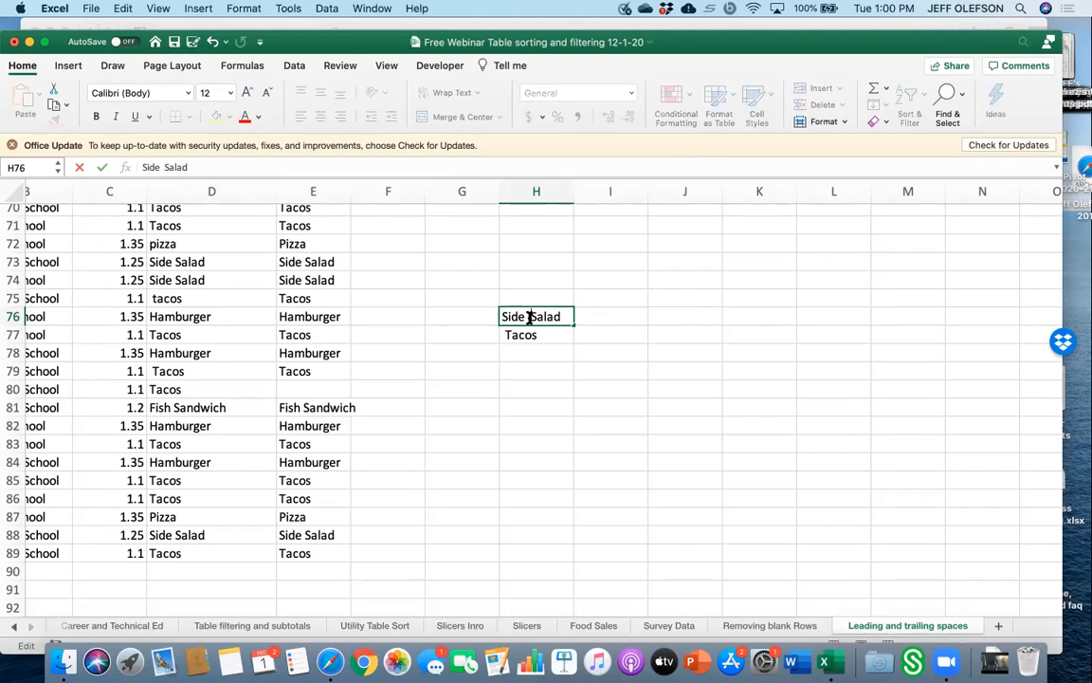
pyautogui.click(640, 316)
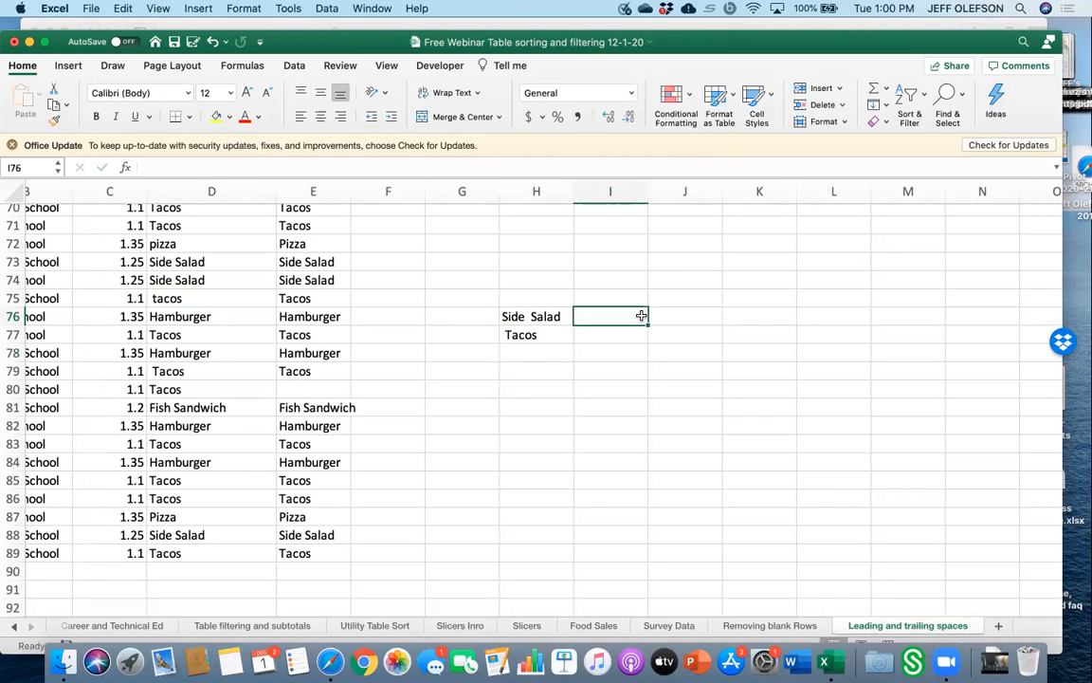
# Enter the formula =trim(H76) in cell I76.
pyautogui.write('=')
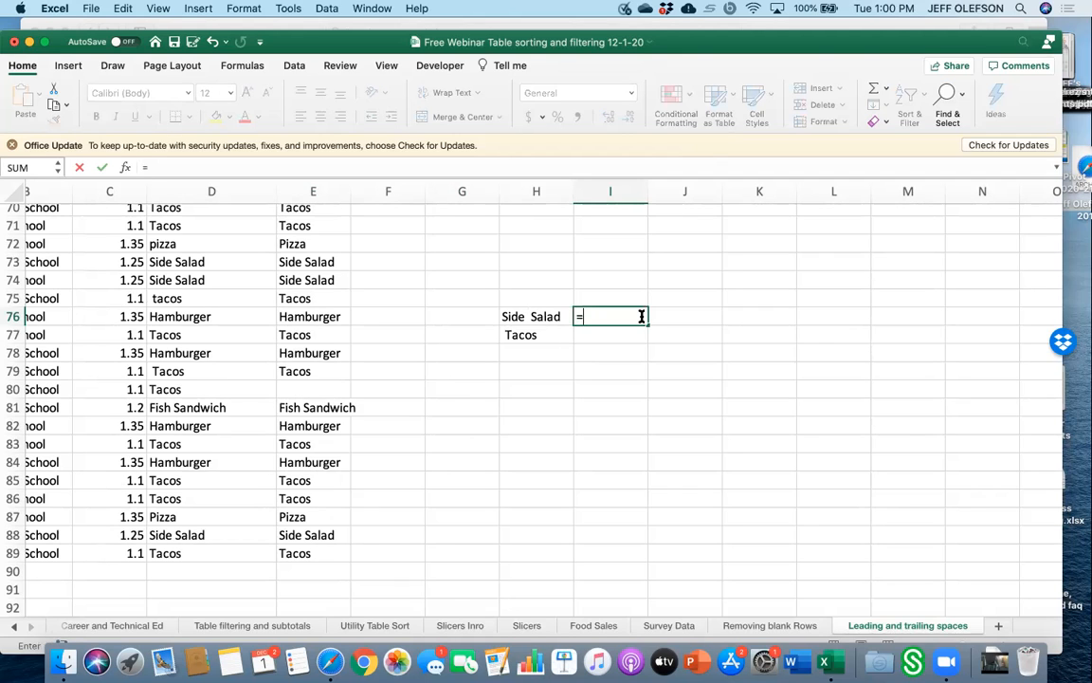
pyautogui.write('trim(')
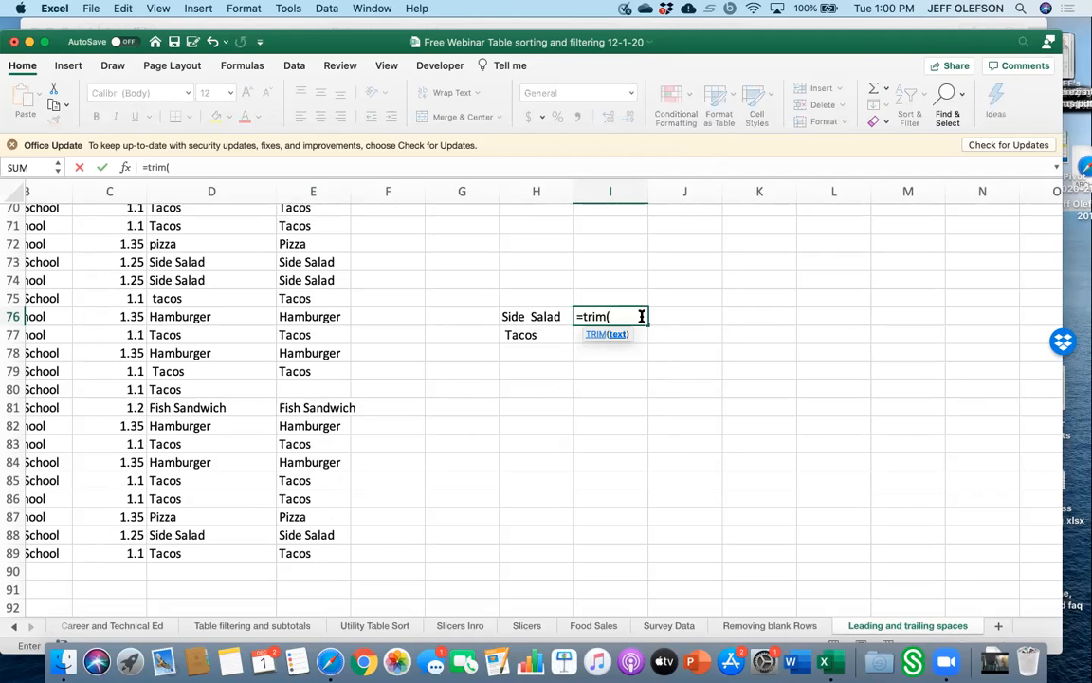
pyautogui.click(536, 320)
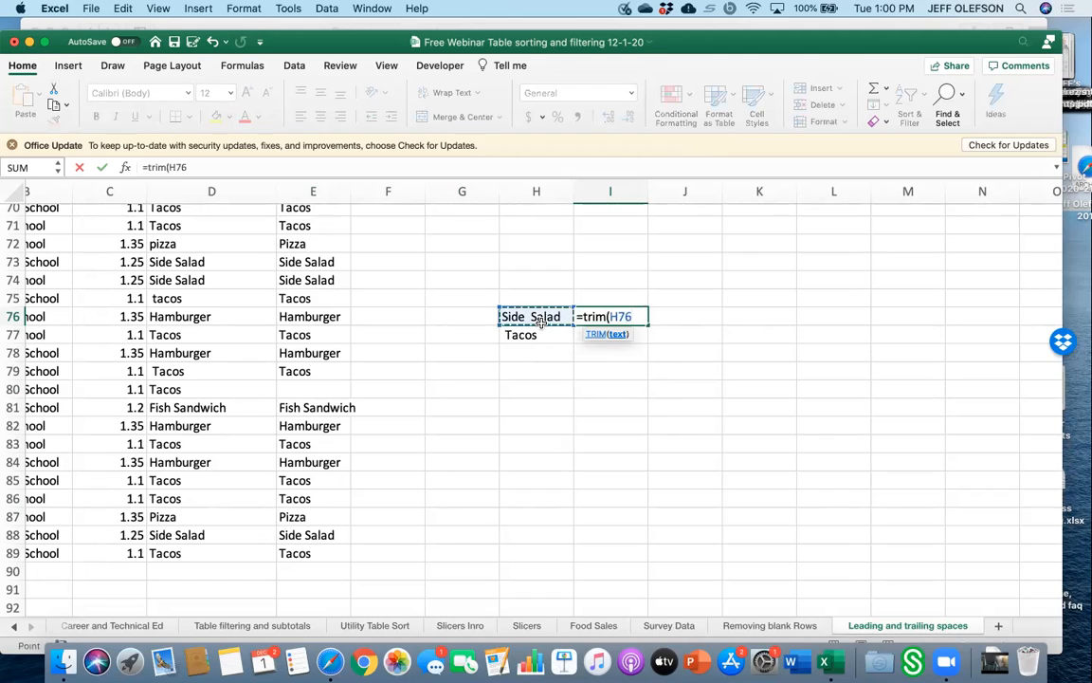
pyautogui.write(')')
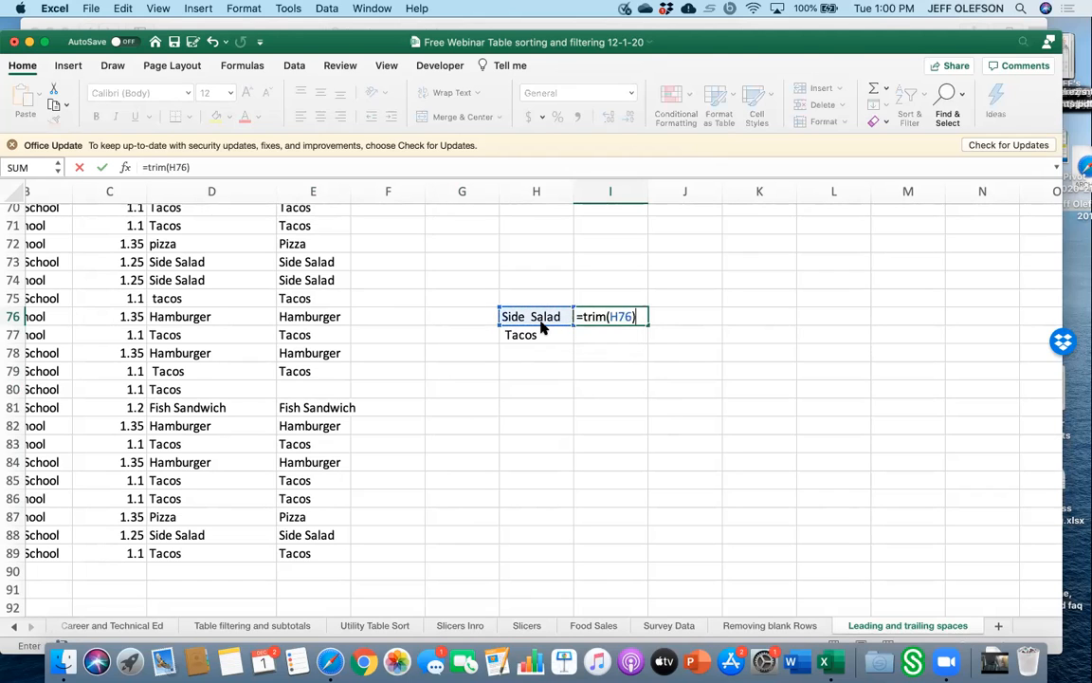
pyautogui.press('Return')
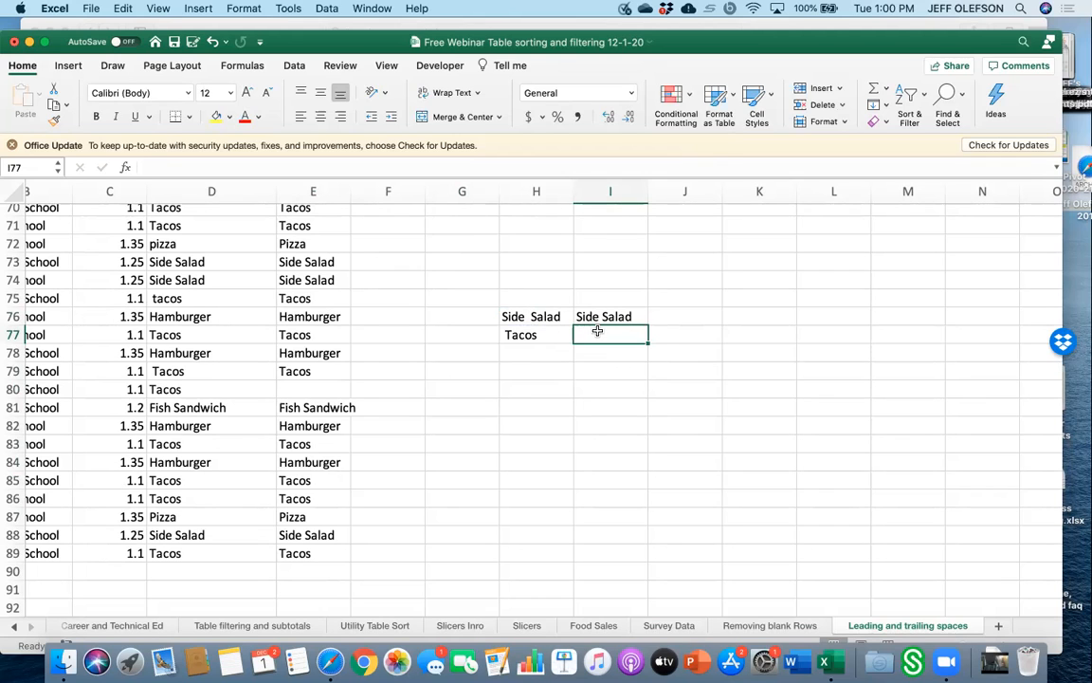
# Enter the formula =trim(H77) in cell I77.
pyautogui.write('=')
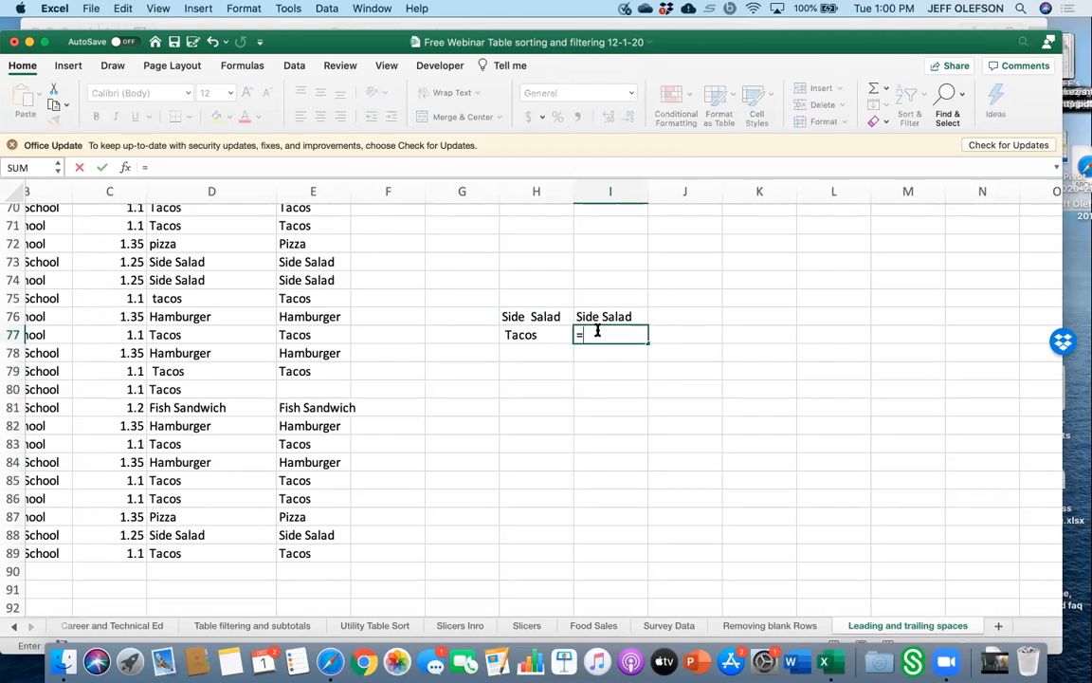
pyautogui.write('trim(')
pyautogui.click(559, 332)
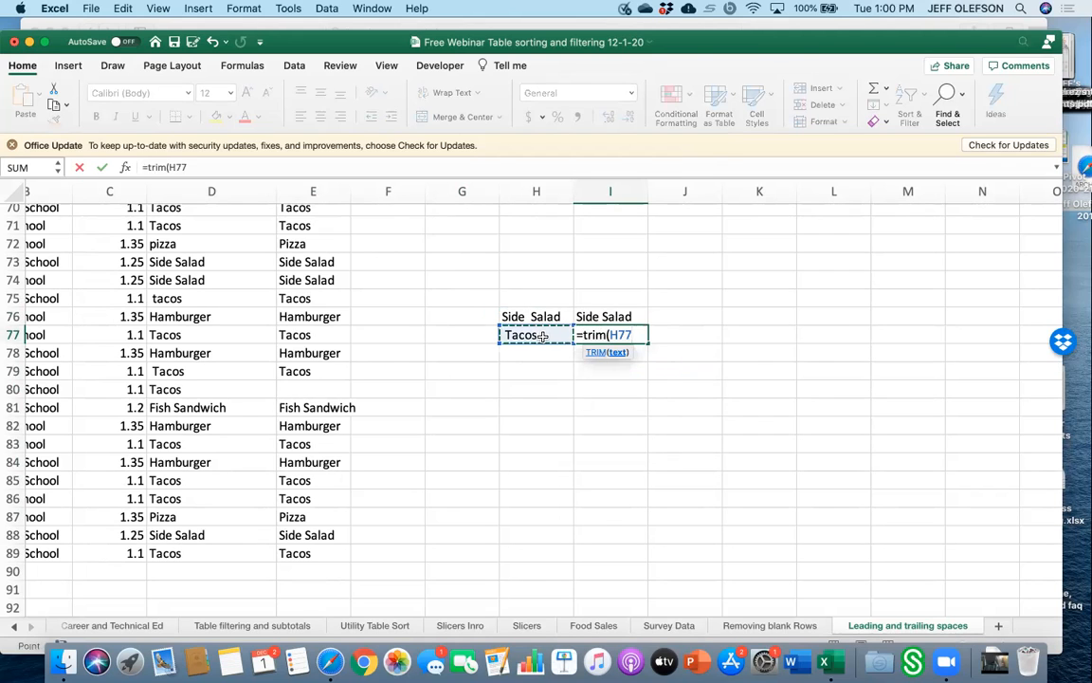
pyautogui.write(')')
pyautogui.press('Return')
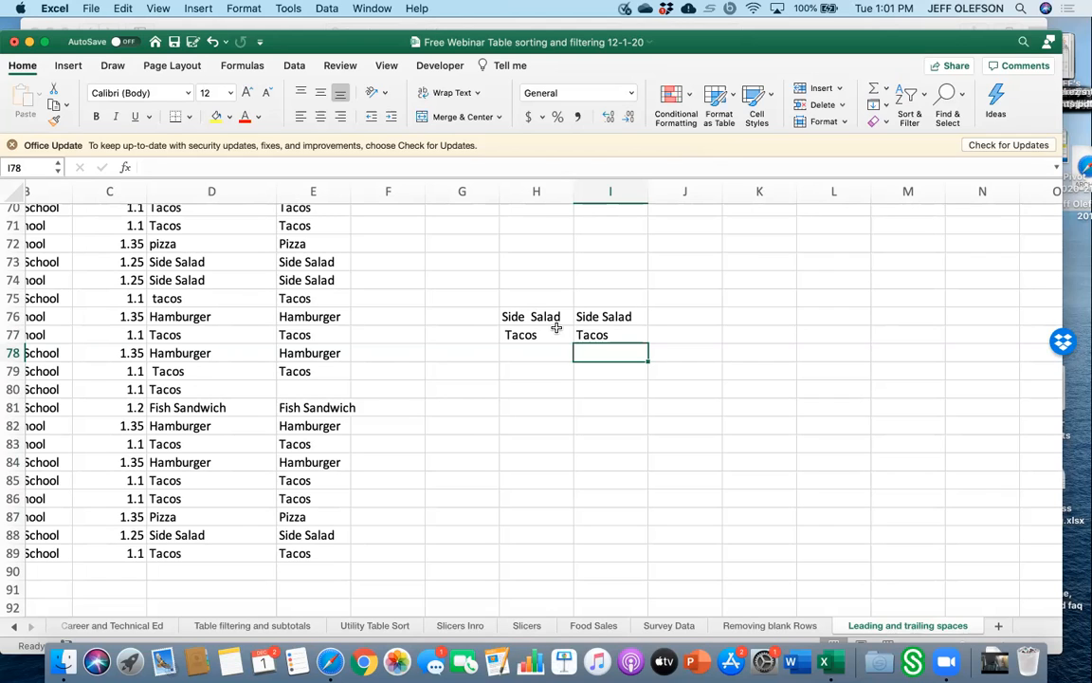
# Replace the contents of cell I77 with the formula =upper(H77).
pyautogui.click(638, 419)
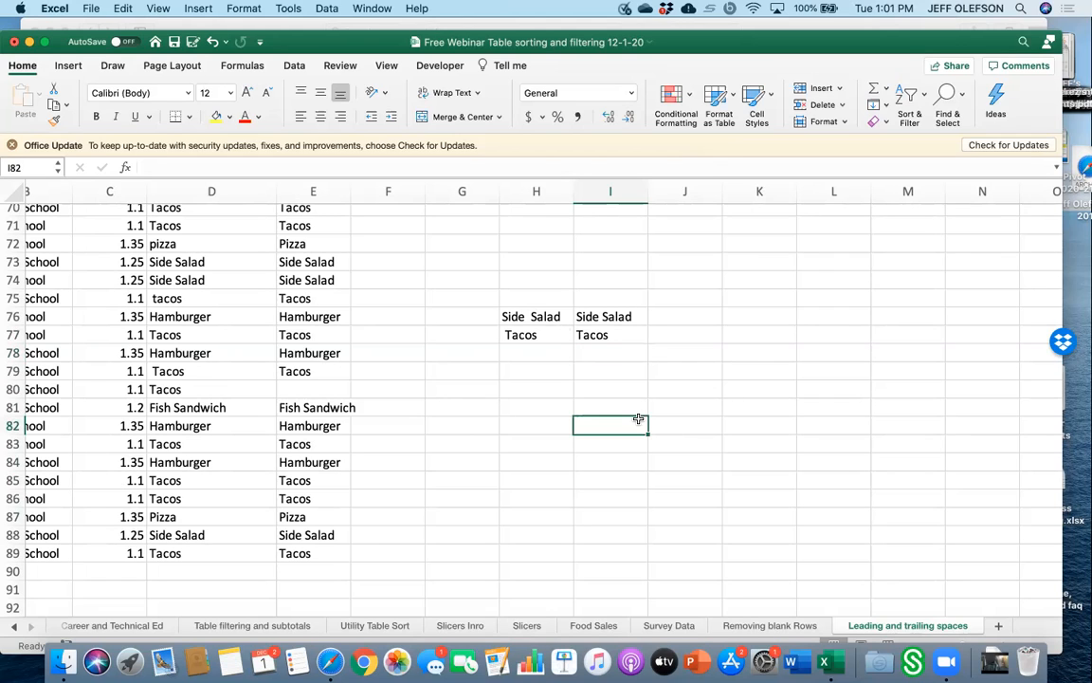
pyautogui.click(540, 370)
pyautogui.click(589, 340)
pyautogui.press('Delete')
pyautogui.write('=')
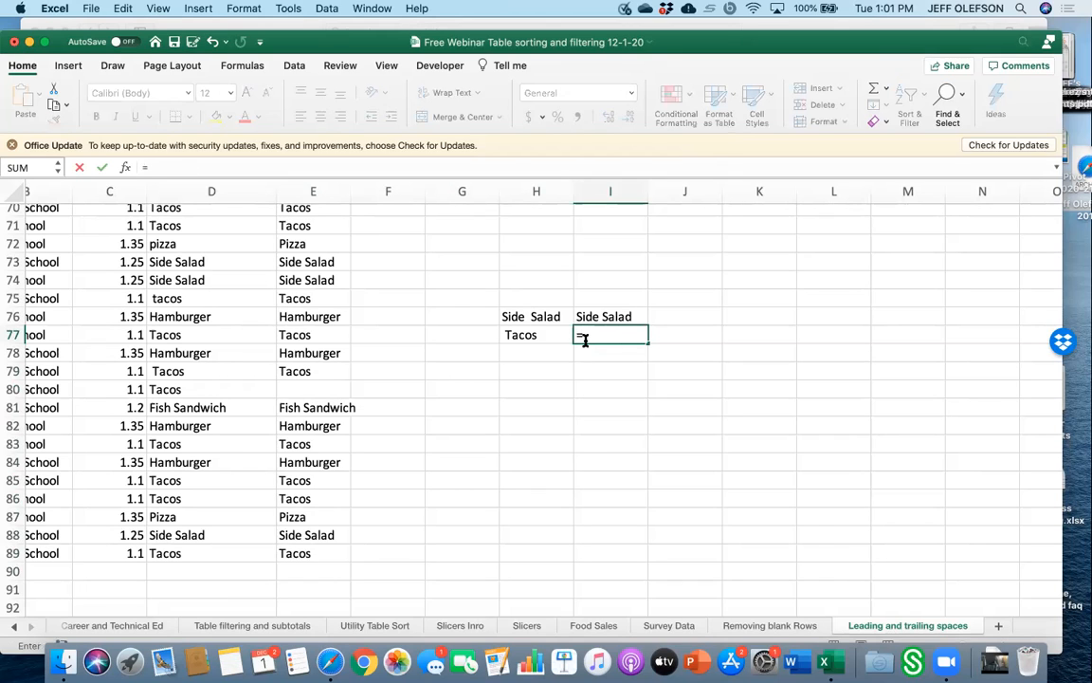
pyautogui.write('upper(')
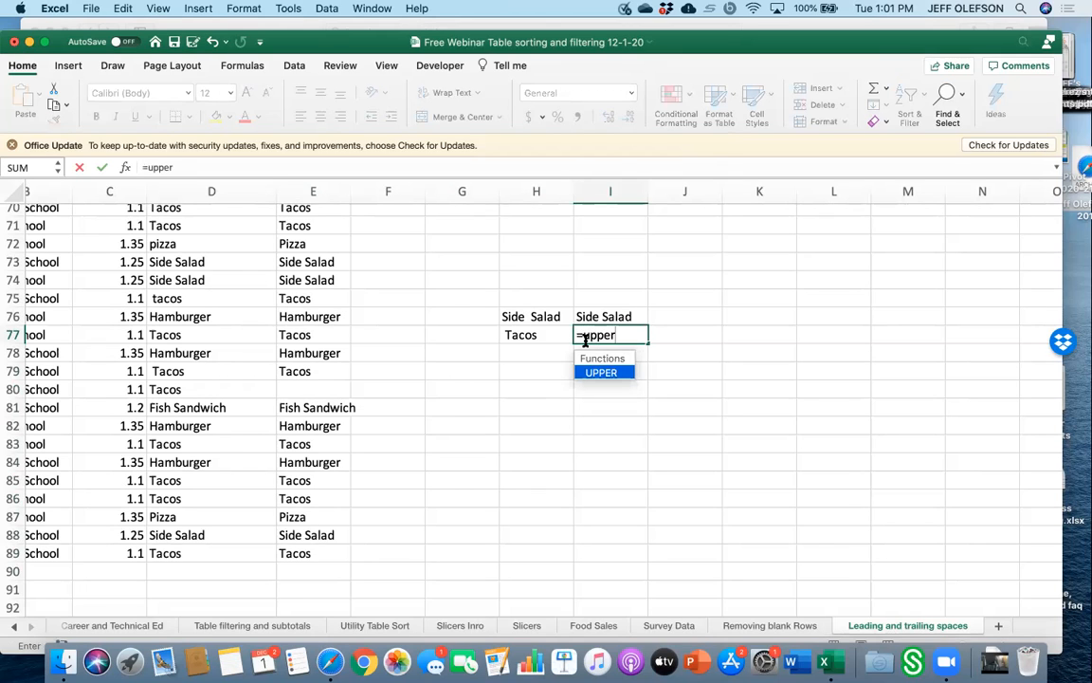
pyautogui.click(529, 336)
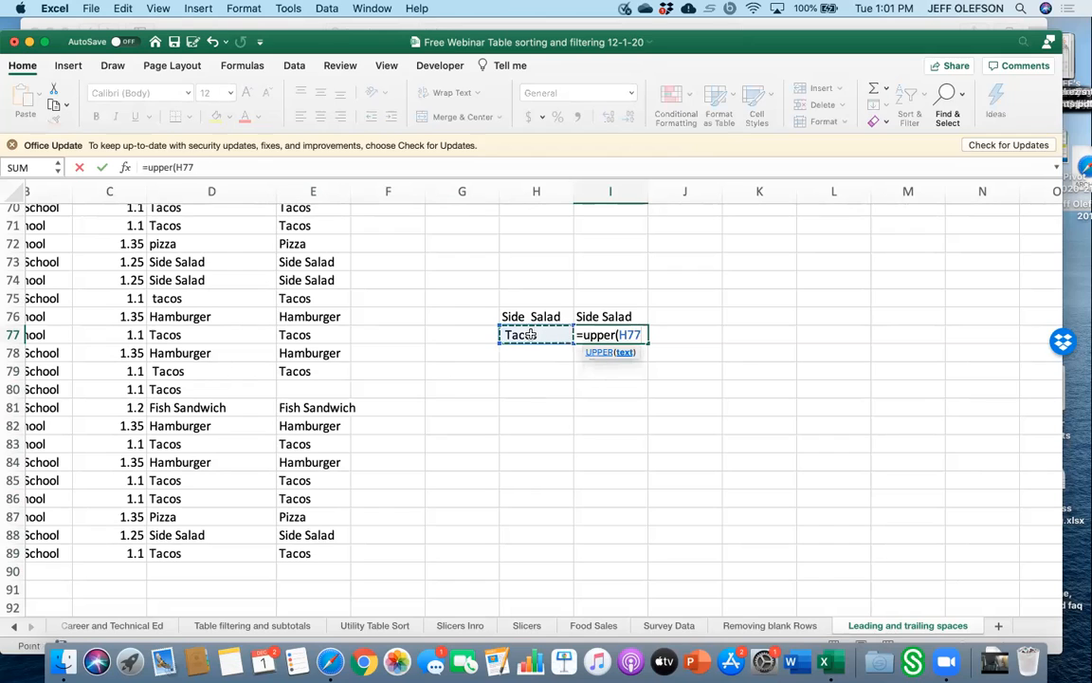
pyautogui.press('Return')
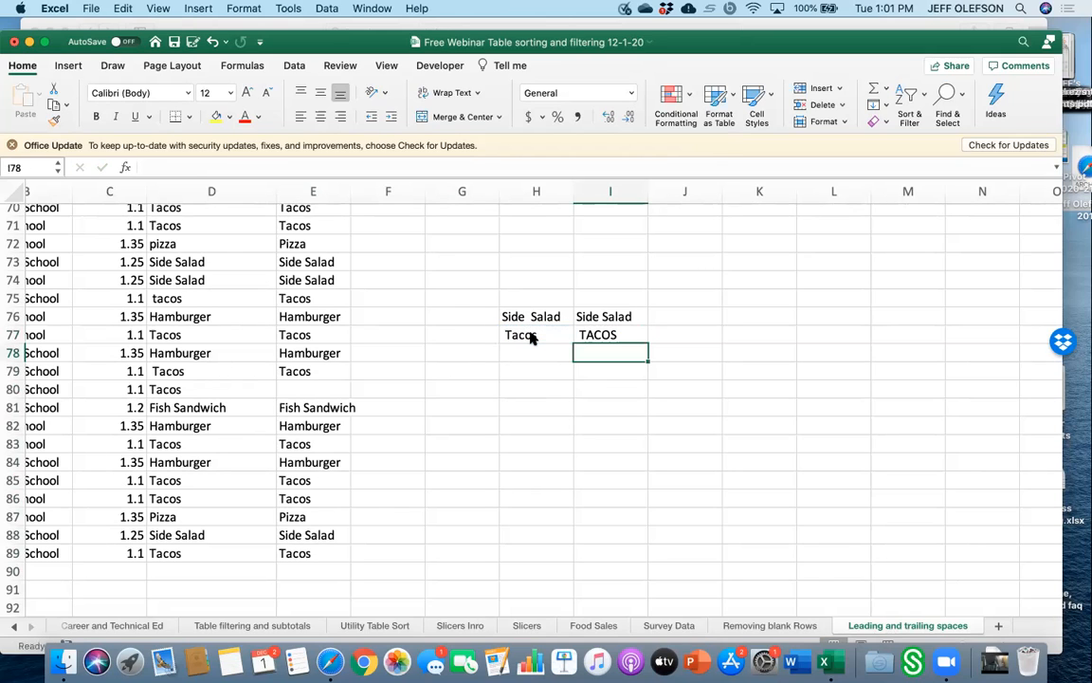
# Change the text in cell H77 to TACOS in capitals, keeping the leading space.
pyautogui.doubleClick(551, 334)
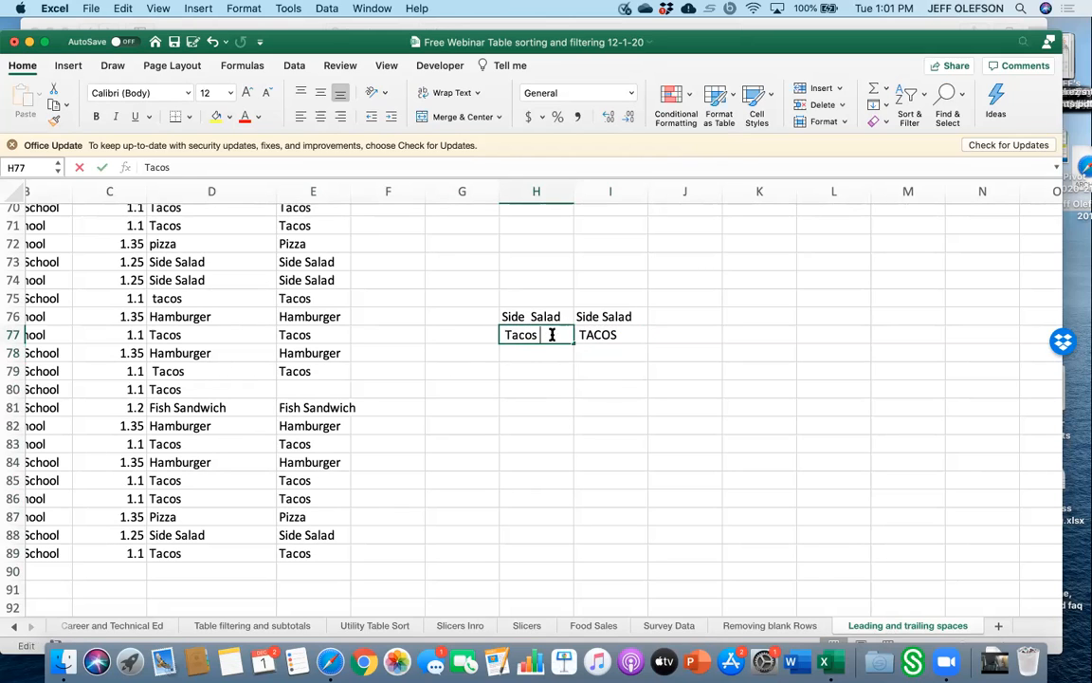
pyautogui.press('BackSpace')
pyautogui.press('BackSpace')
pyautogui.press('BackSpace')
pyautogui.press('BackSpace')
pyautogui.press('BackSpace')
pyautogui.write('ACOS')
pyautogui.press('Return')
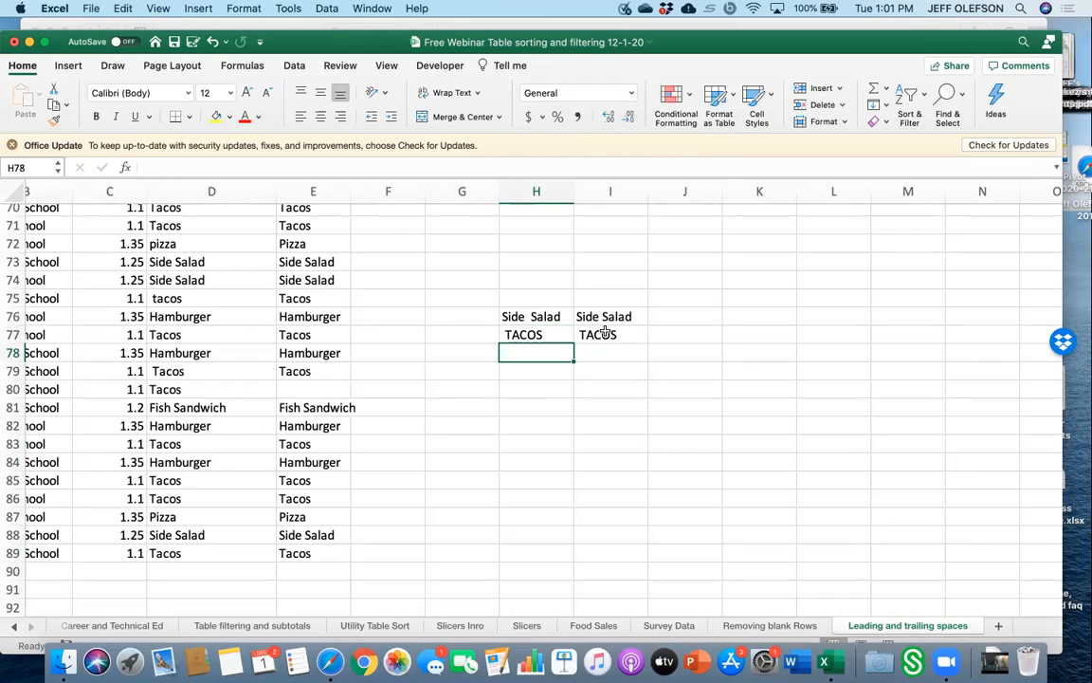
# Edit the I77 formula to use LOWER instead of UPPER on H77.
pyautogui.doubleClick(608, 333)
pyautogui.click(617, 334)
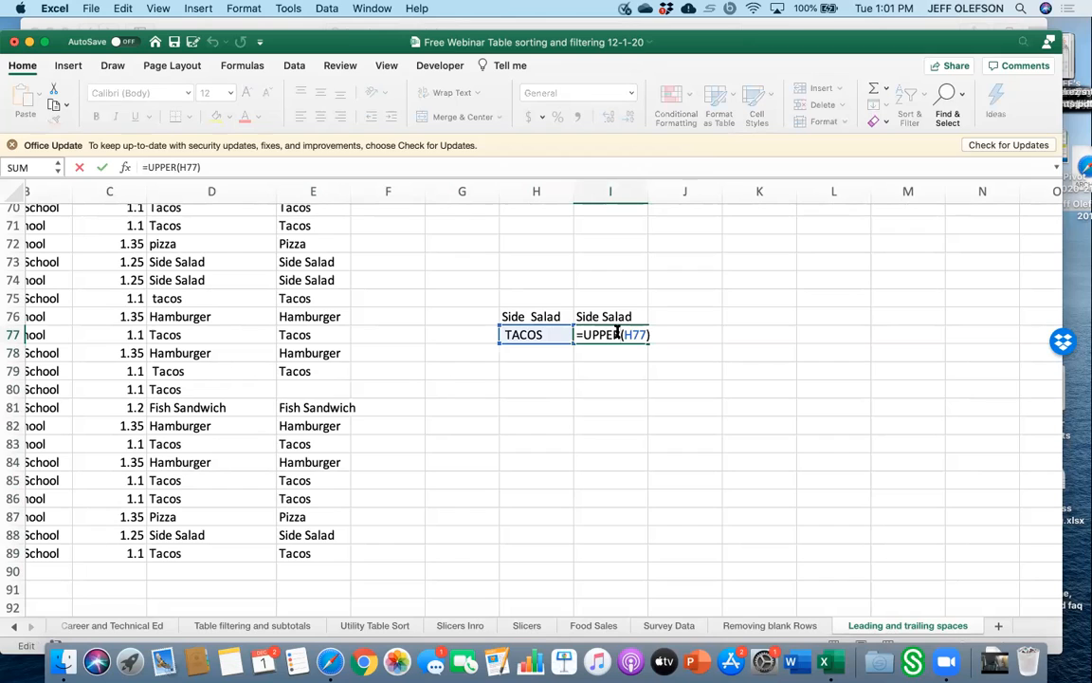
pyautogui.press('BackSpace')
pyautogui.press('BackSpace')
pyautogui.press('BackSpace')
pyautogui.press('BackSpace')
pyautogui.press('BackSpace')
pyautogui.write('Lower')
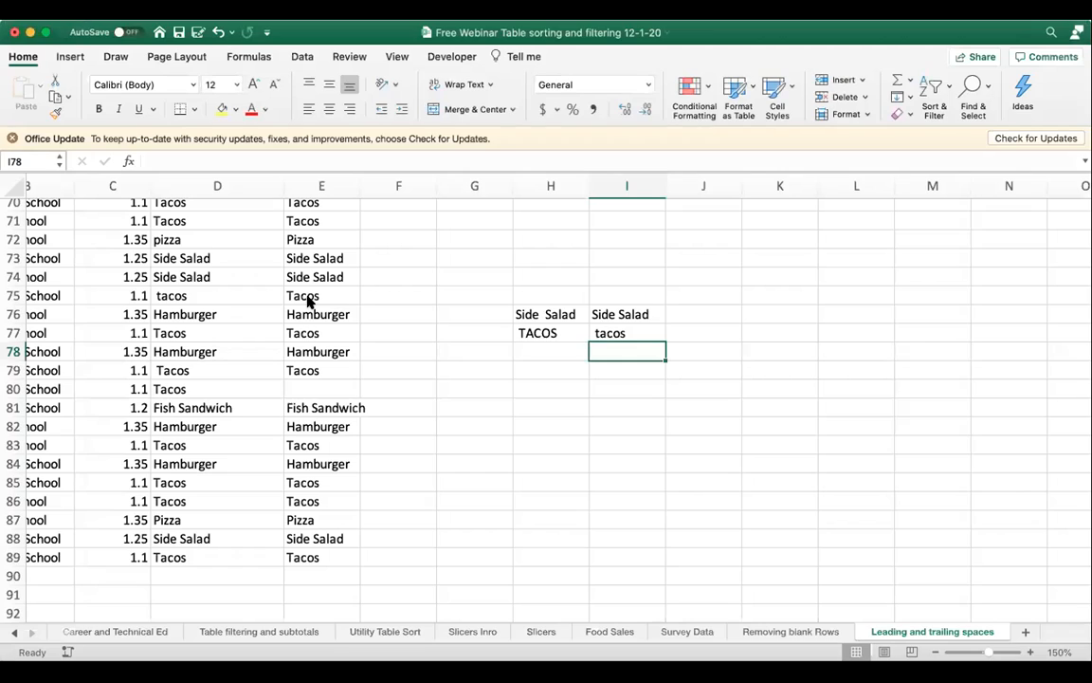
# Clear the formulas from cells G58 through G63.
pyautogui.scroll(10, 452, 304)
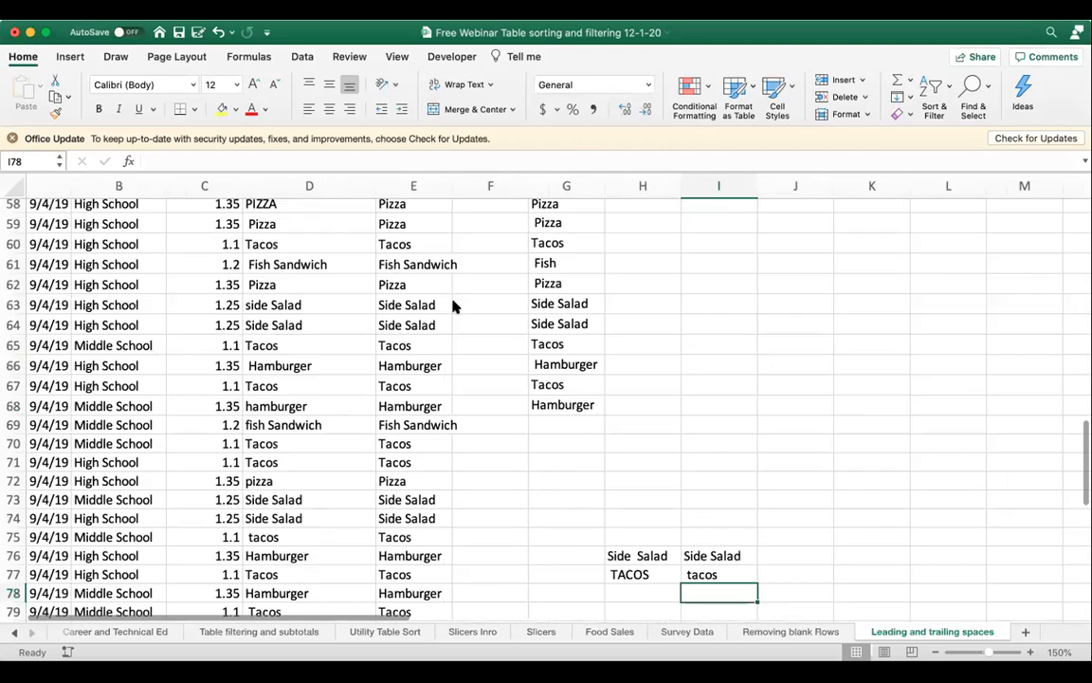
pyautogui.scroll(-3, 454, 305)
pyautogui.hscroll(2, 500, 287)
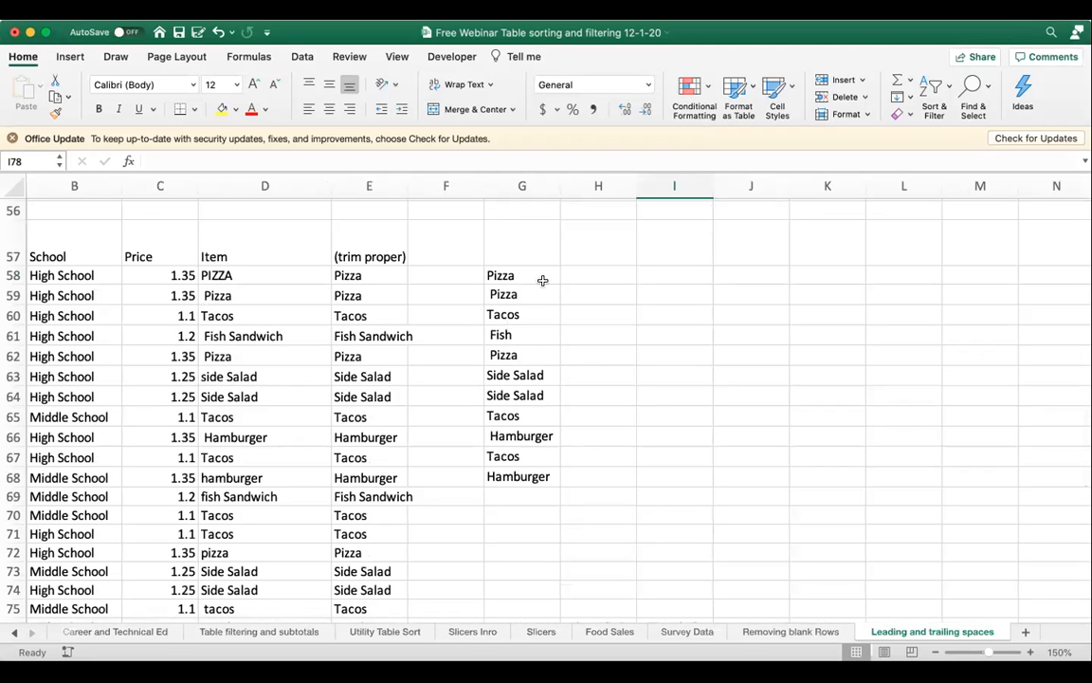
pyautogui.click(542, 280)
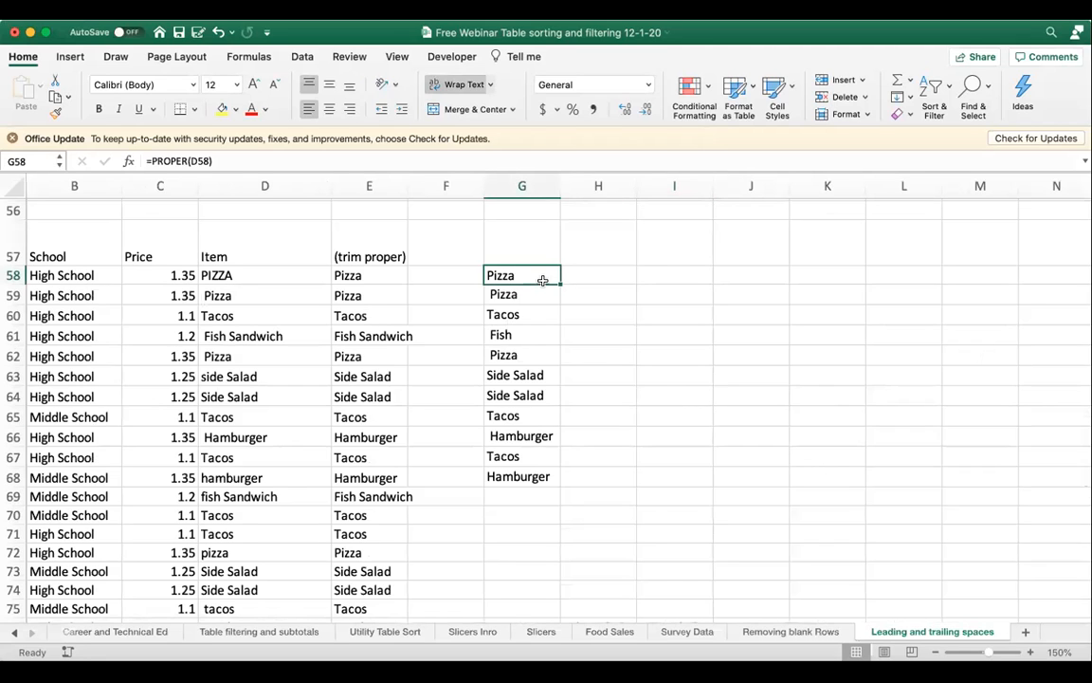
pyautogui.press('BackSpace')
pyautogui.press('Return')
pyautogui.press('Delete')
pyautogui.press('Down')
pyautogui.press('Delete')
pyautogui.press('Down')
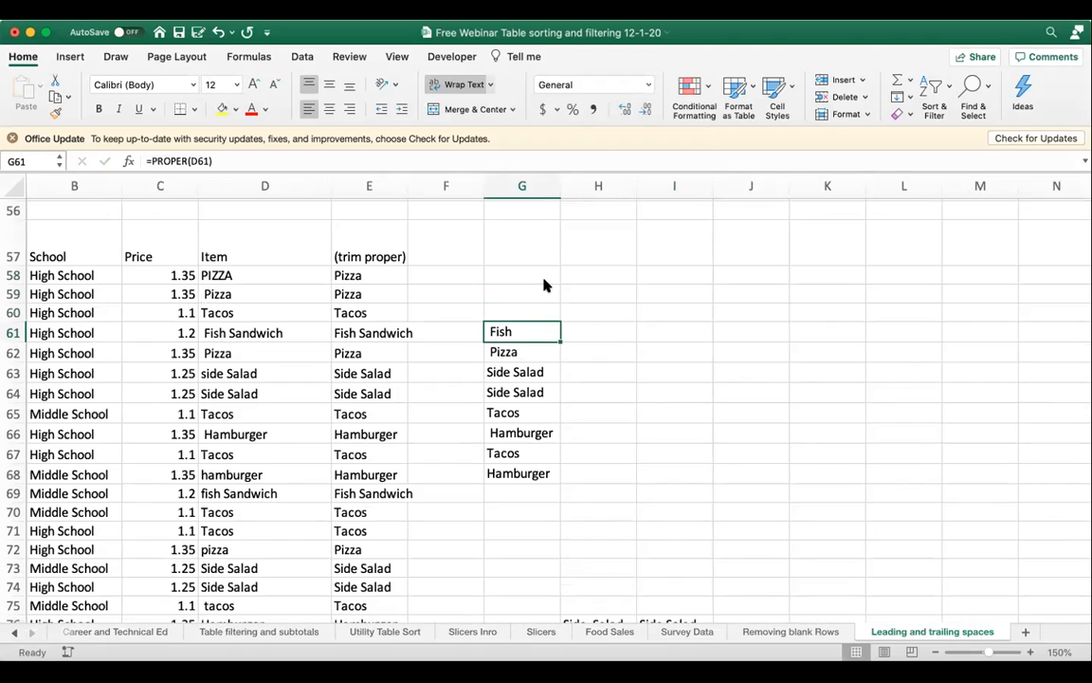
pyautogui.press('Delete')
pyautogui.press('Down')
pyautogui.press('Delete')
pyautogui.press('Down')
pyautogui.press('Delete')
pyautogui.press('Down')
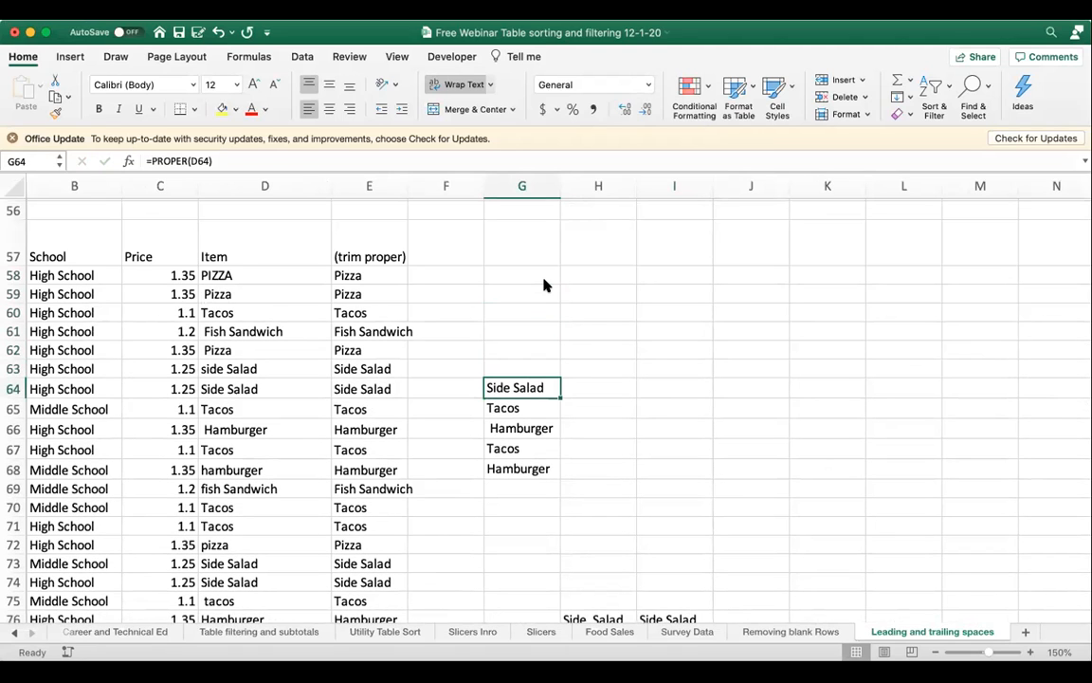
# Enter the formula =Proper(D58) in cell G58.
pyautogui.click(529, 277)
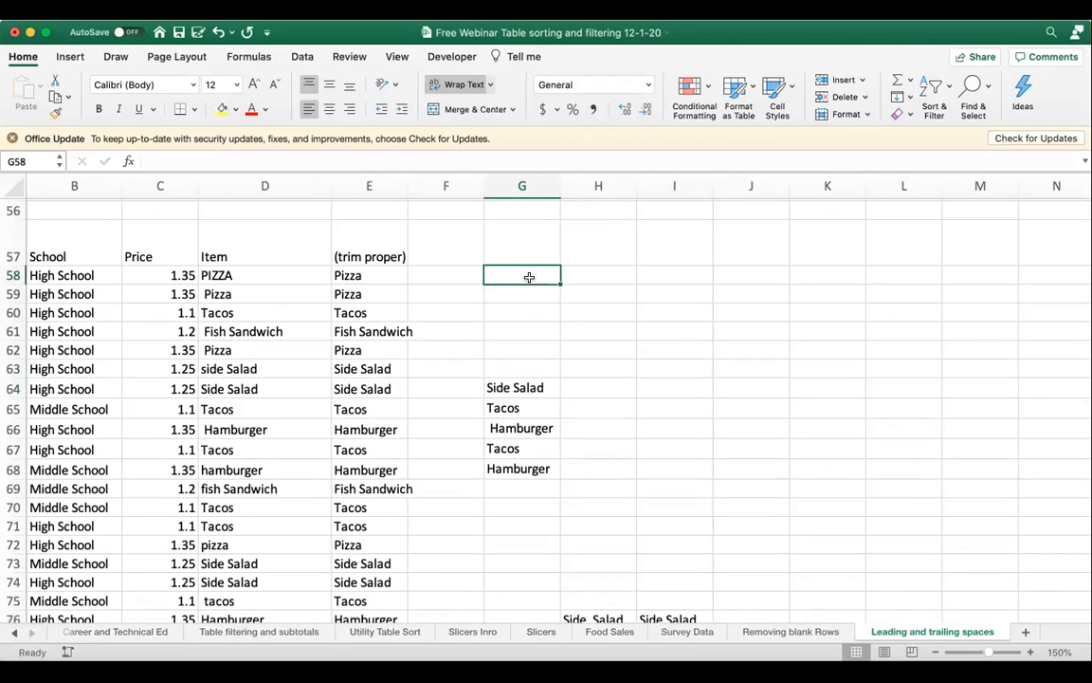
pyautogui.write('=')
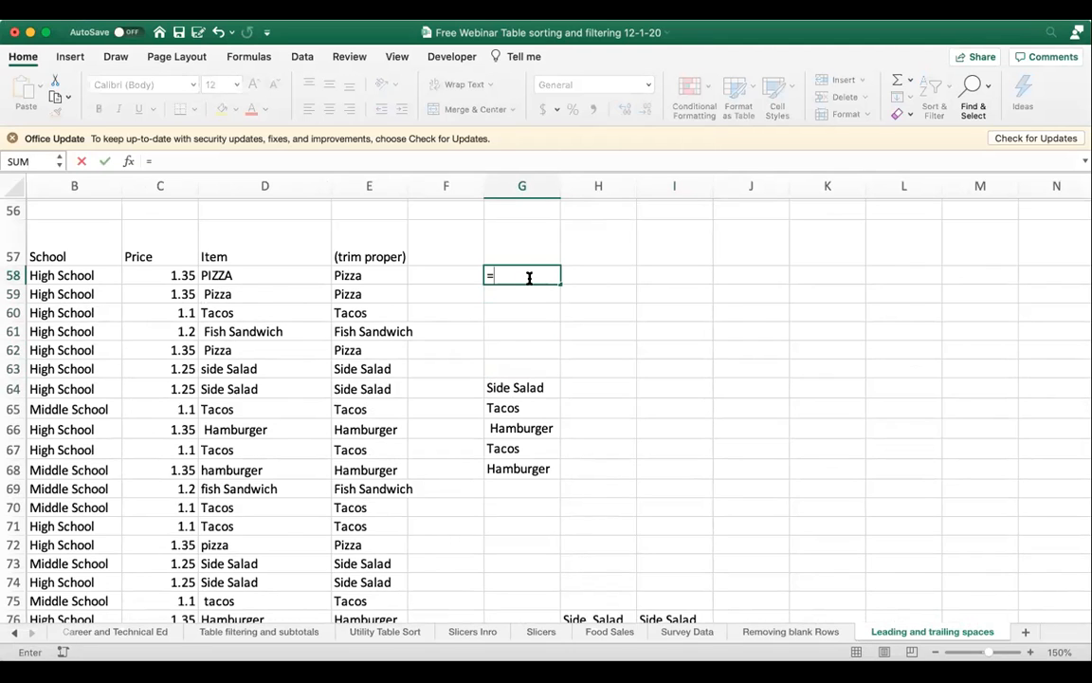
pyautogui.write('tri')
pyautogui.press('BackSpace')
pyautogui.press('BackSpace')
pyautogui.press('BackSpace')
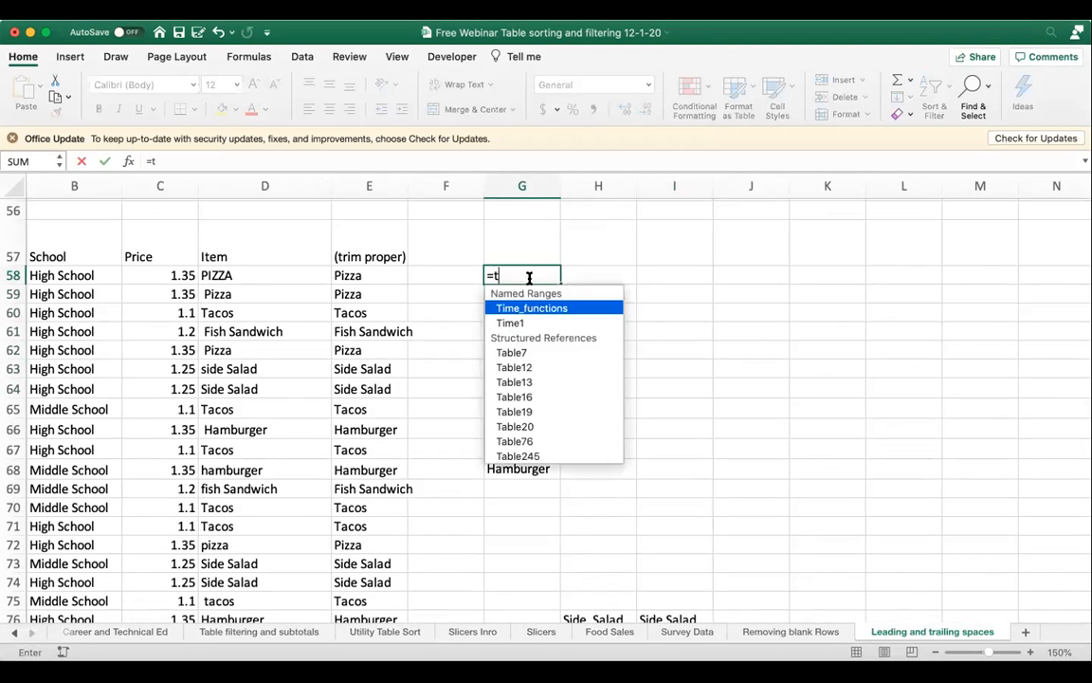
pyautogui.write('Proper(')
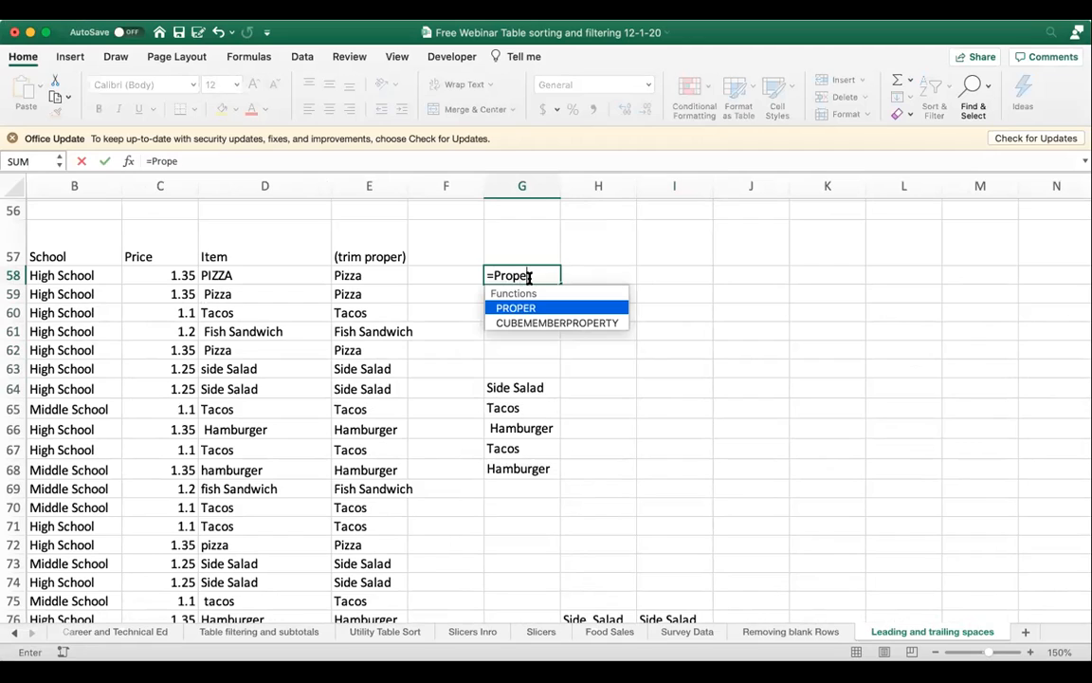
pyautogui.click(295, 276)
pyautogui.write(')')
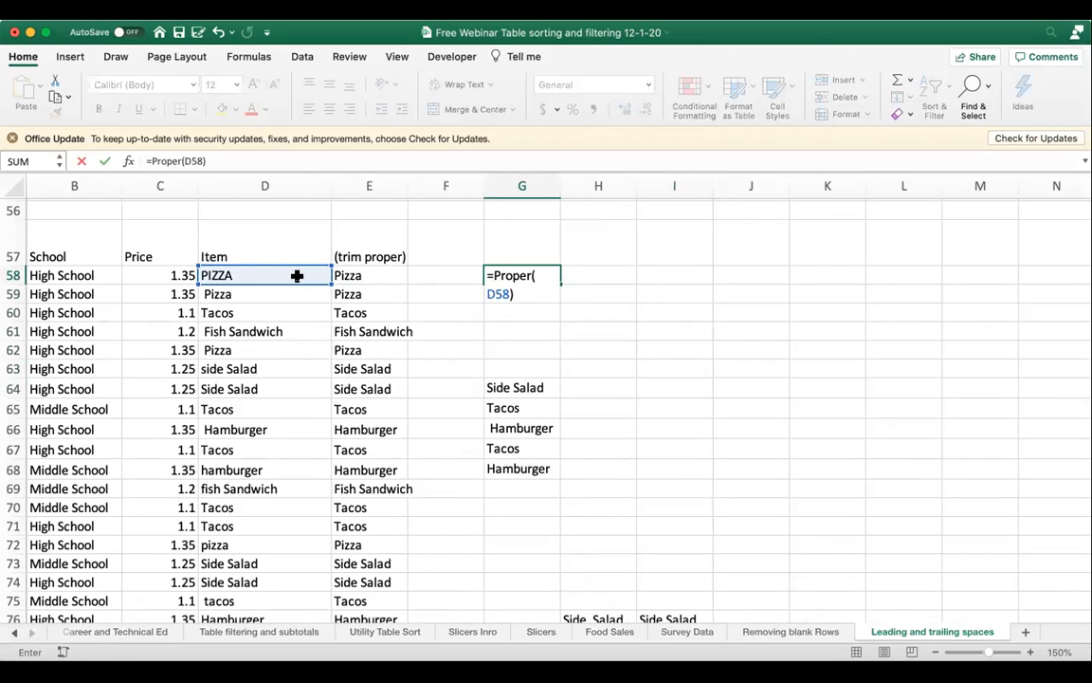
pyautogui.press('Return')
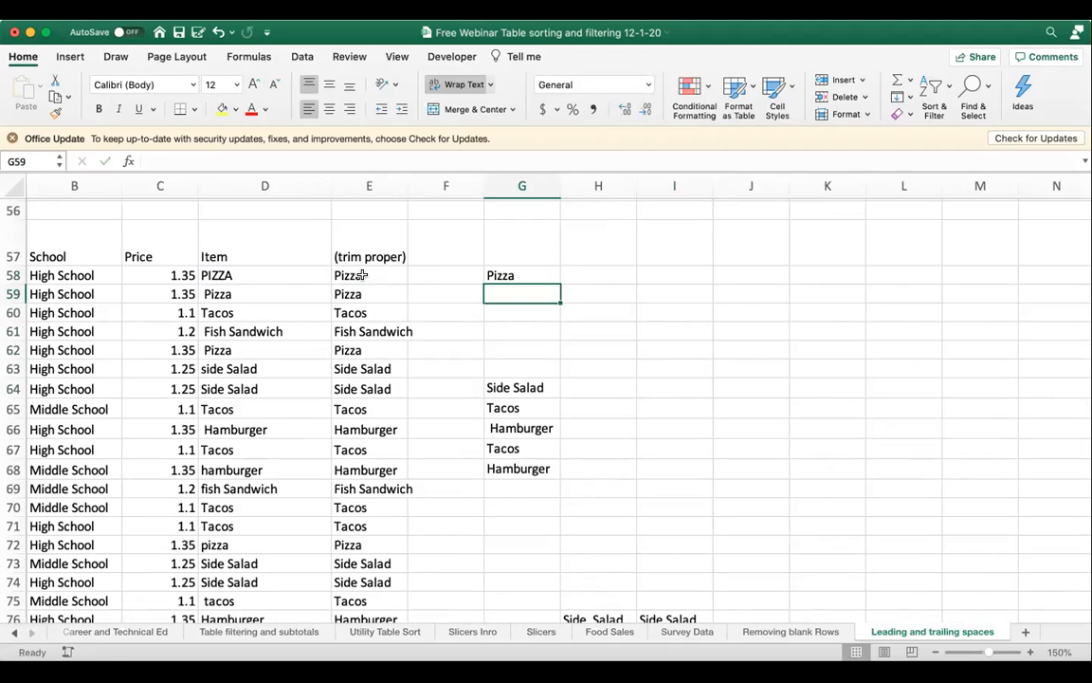
# Fill the G58 formula down column G through row 75.
pyautogui.click(542, 274)
pyautogui.moveTo(557, 282); pyautogui.dragTo(550, 624)
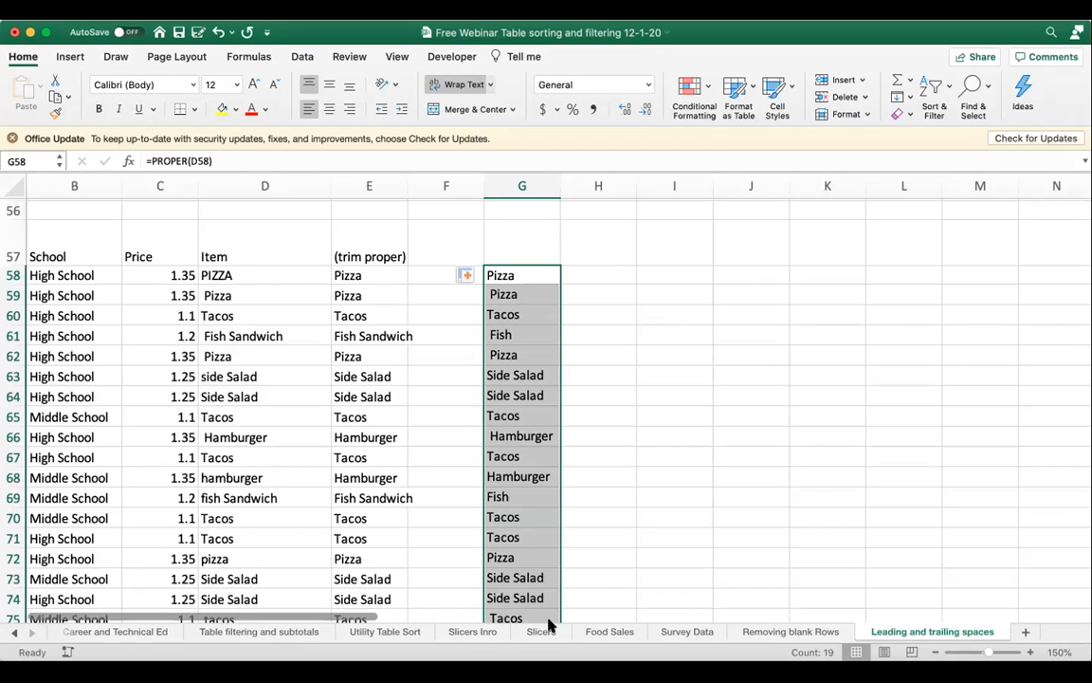
pyautogui.click(520, 294)
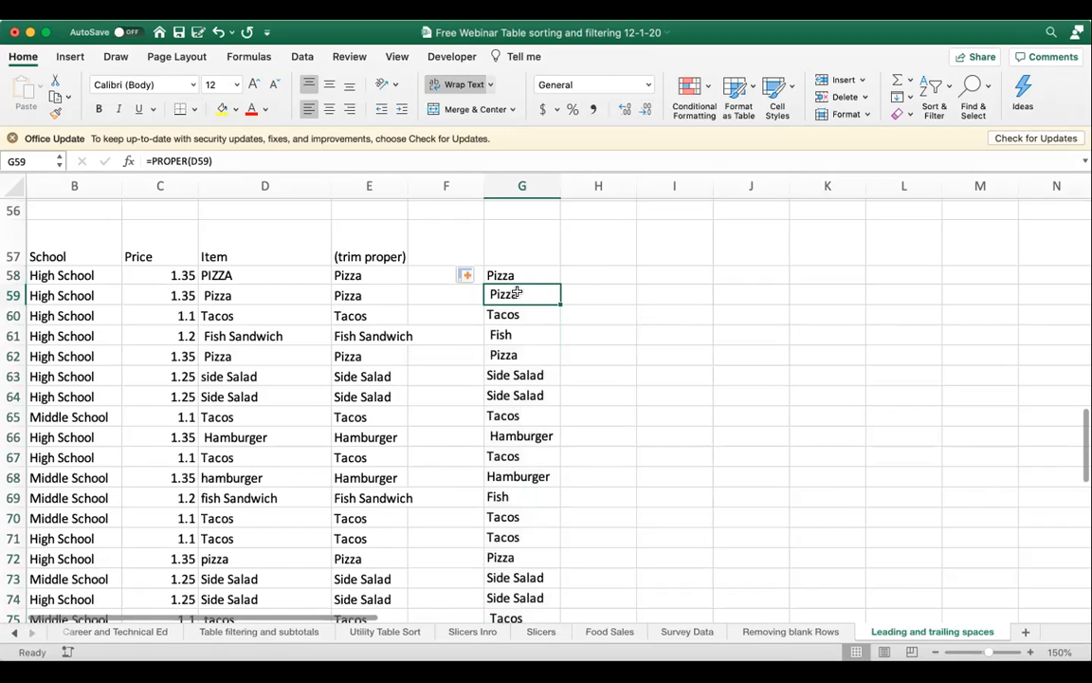